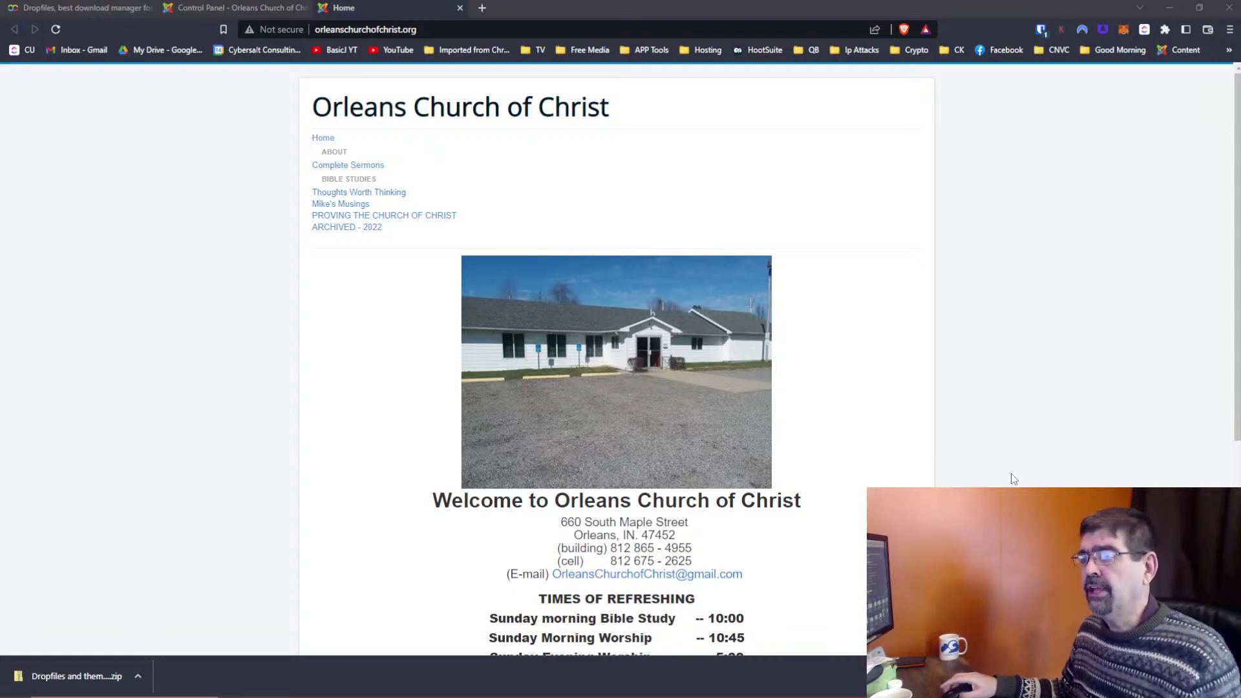
Switch to the browser tab with the JoomUnited Dropfiles for Joomla product page
{"action": "mouse_move", "coordinate": [501, 160]}
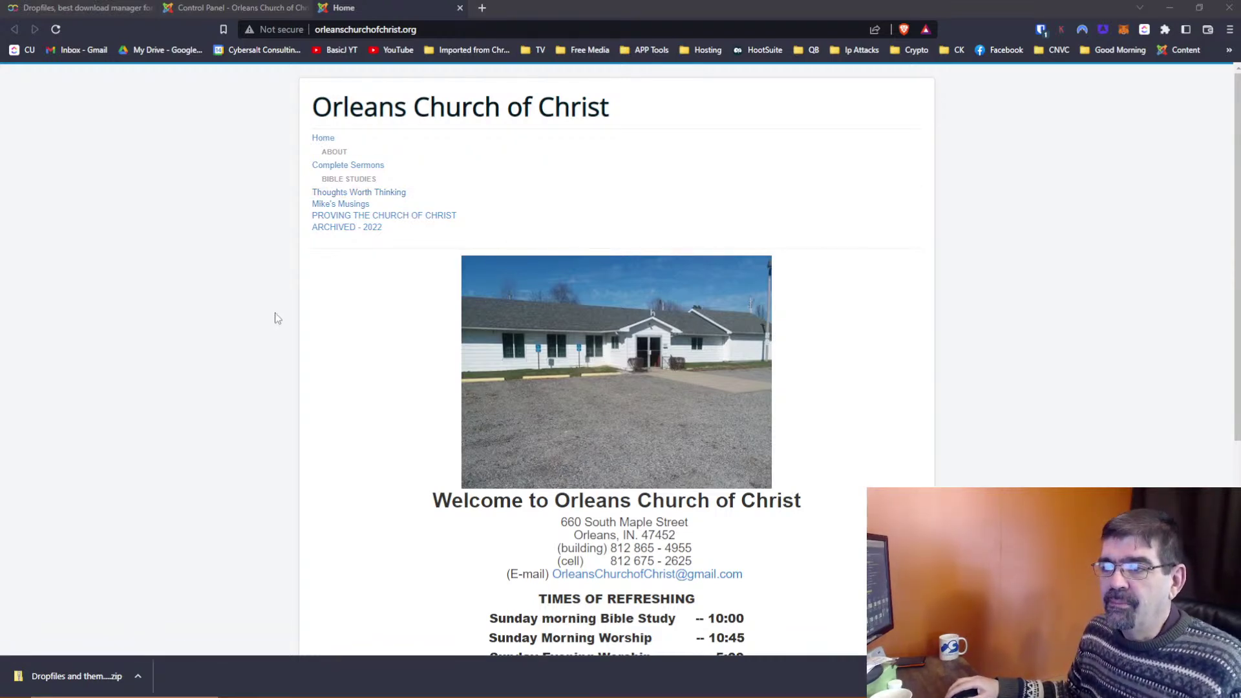
{"action": "left_click", "coordinate": [81, 10]}
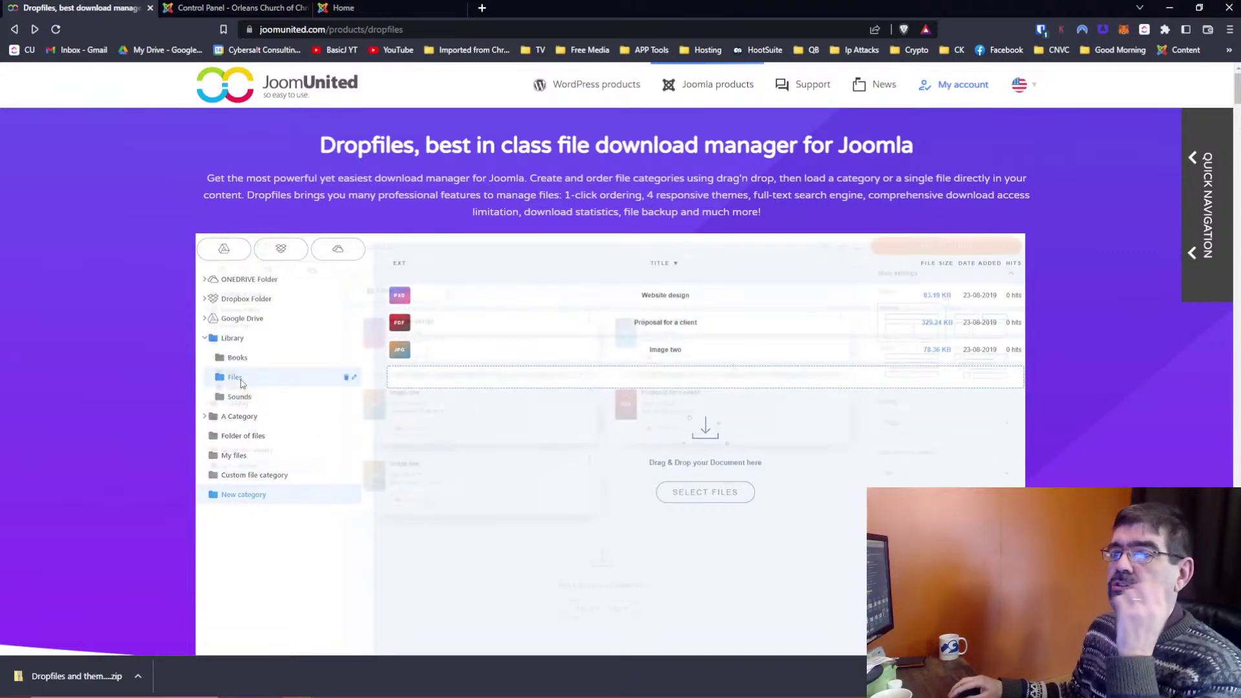
{"action": "right_click", "coordinate": [429, 29]}
{"action": "left_click", "coordinate": [464, 110]}
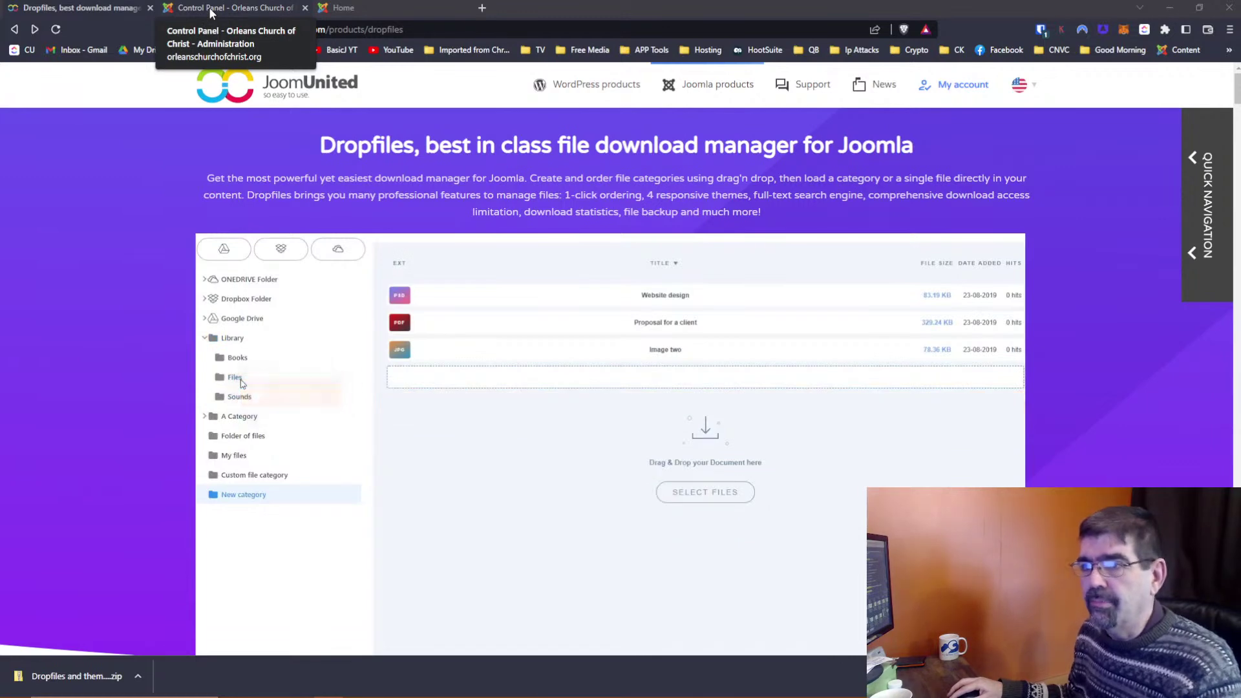
Install the downloaded Dropfiles zip through Extensions > Manage > Install using Upload Package File
{"action": "left_click", "coordinate": [210, 10]}
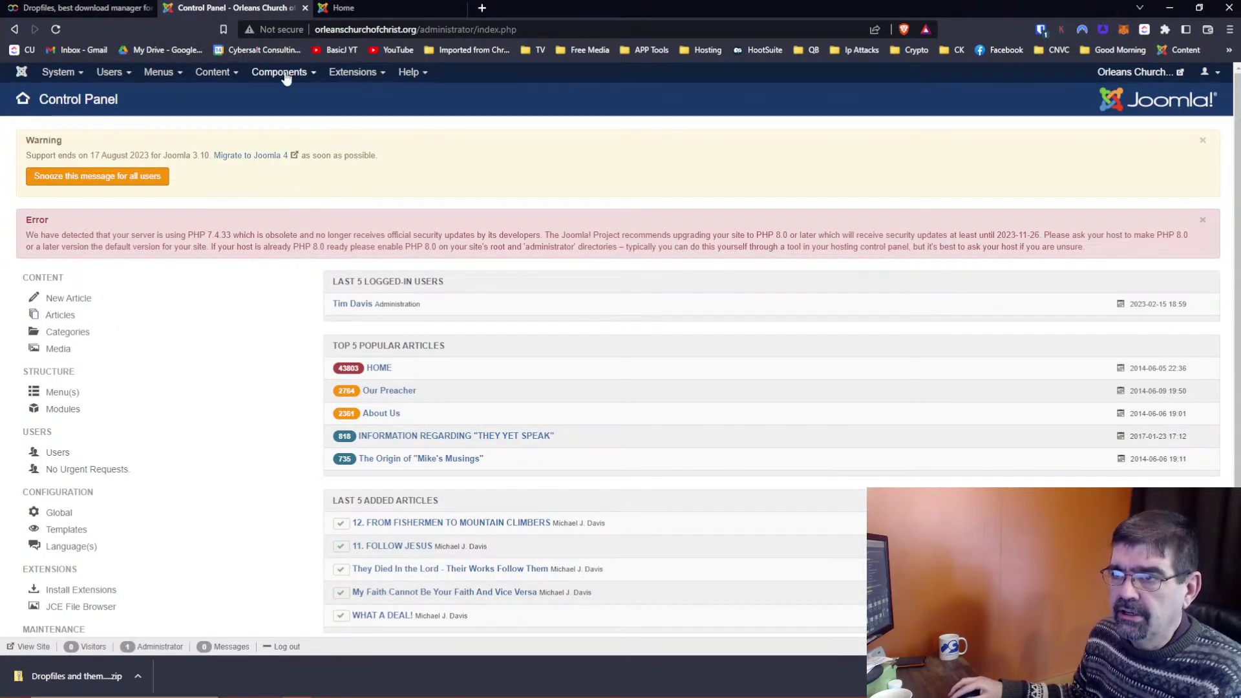
{"action": "left_click", "coordinate": [356, 75]}
{"action": "mouse_move", "coordinate": [362, 94]}
{"action": "left_click", "coordinate": [451, 92]}
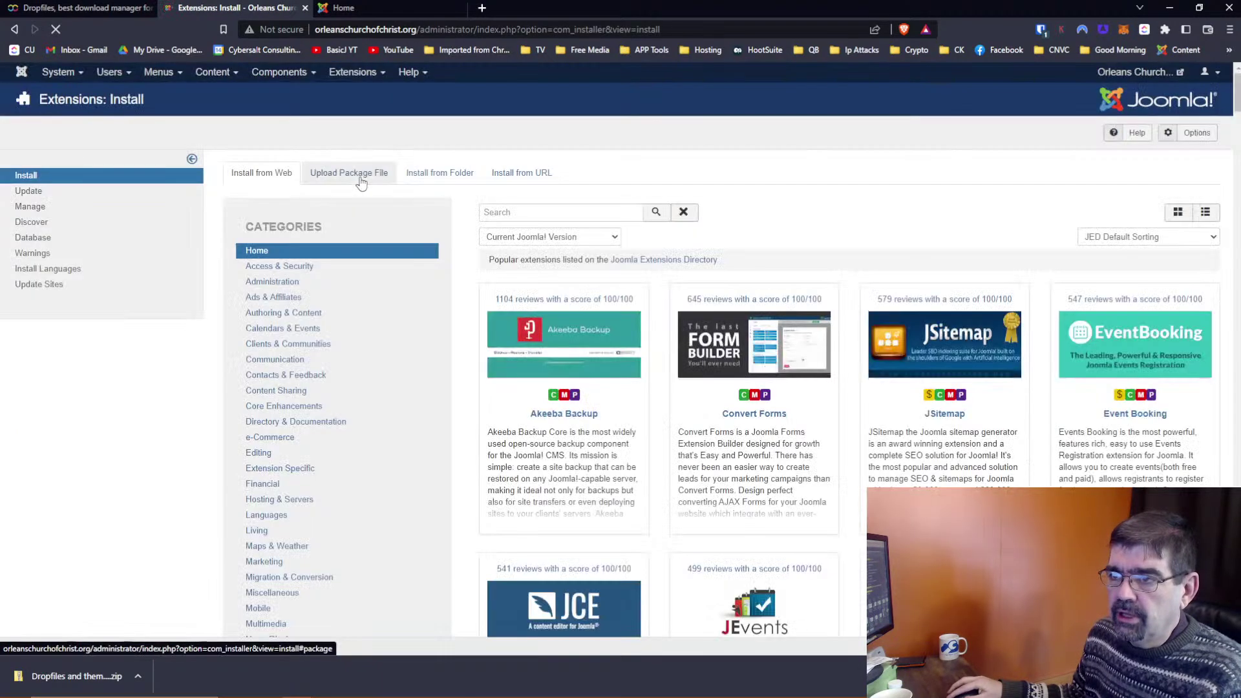
{"action": "left_click", "coordinate": [360, 180]}
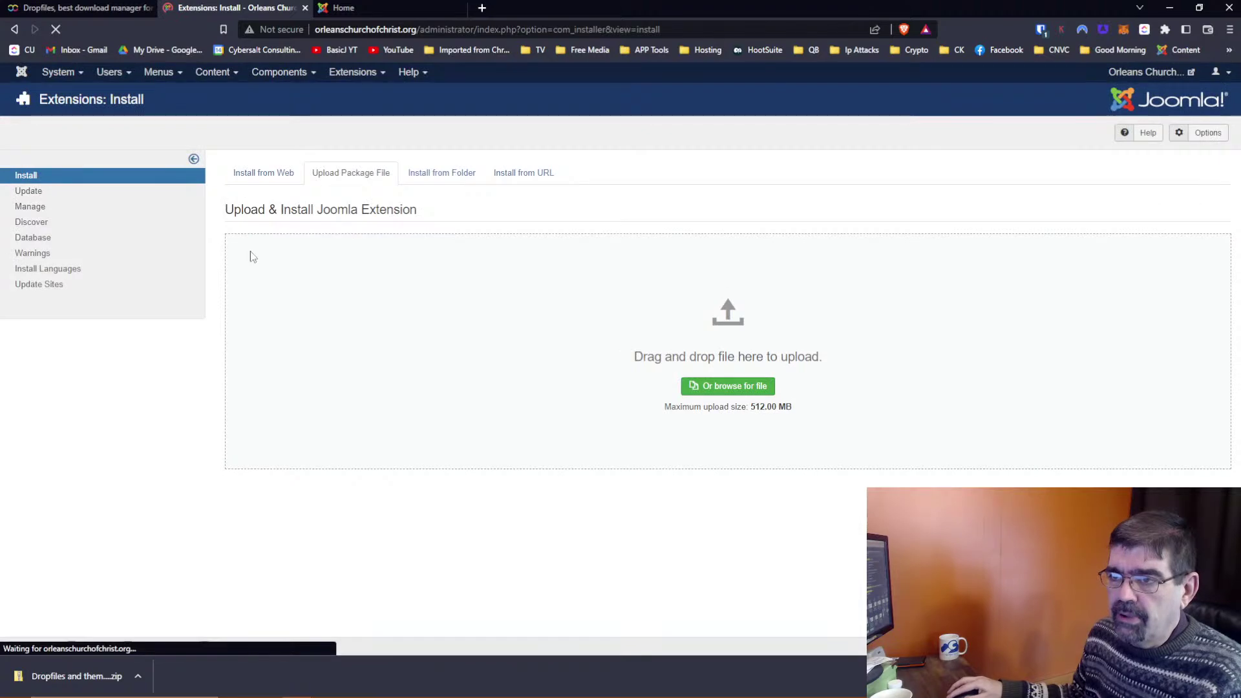
{"action": "left_click_drag", "start_coordinate": [59, 675], "coordinate": [649, 349]}
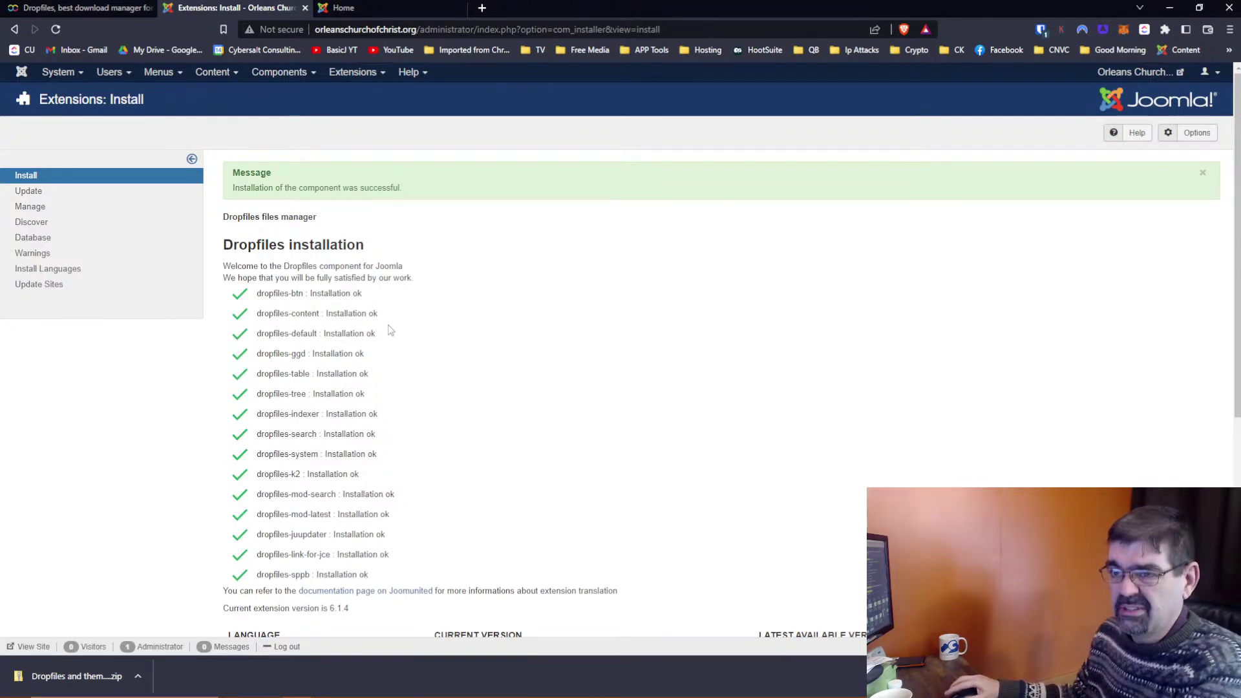
Open Components > Dropfiles to reach the Dropfiles Files Manager
{"action": "left_click", "coordinate": [274, 76]}
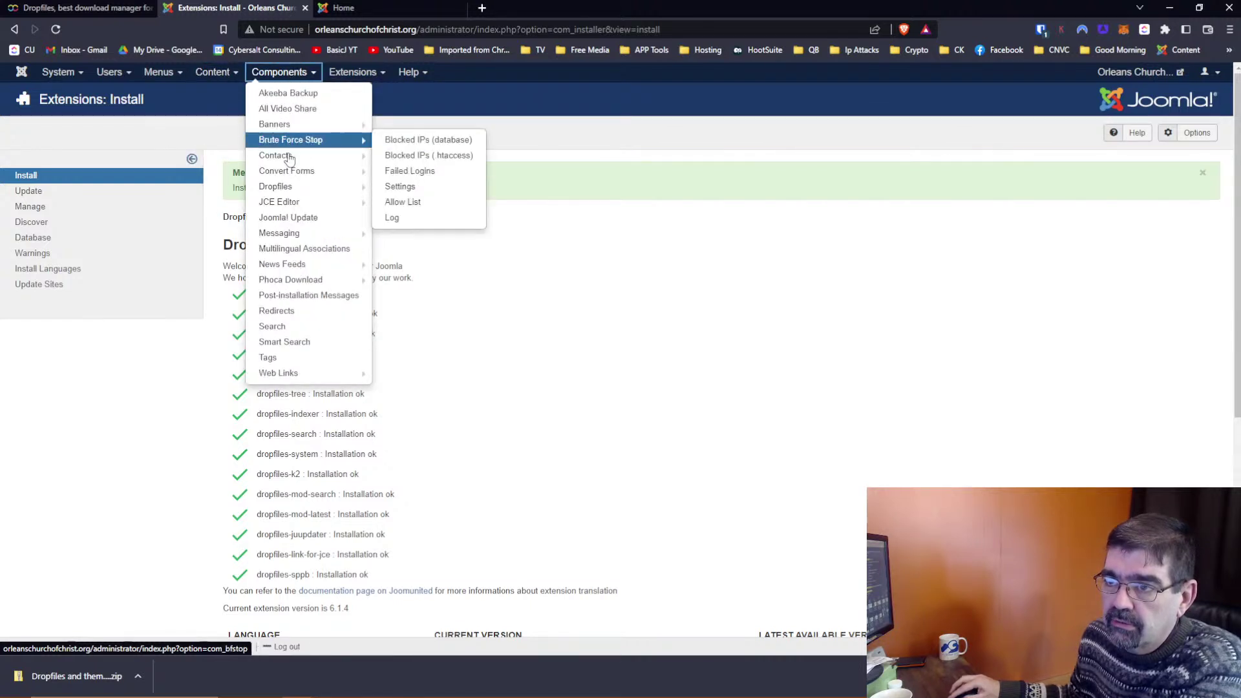
{"action": "left_click", "coordinate": [292, 191]}
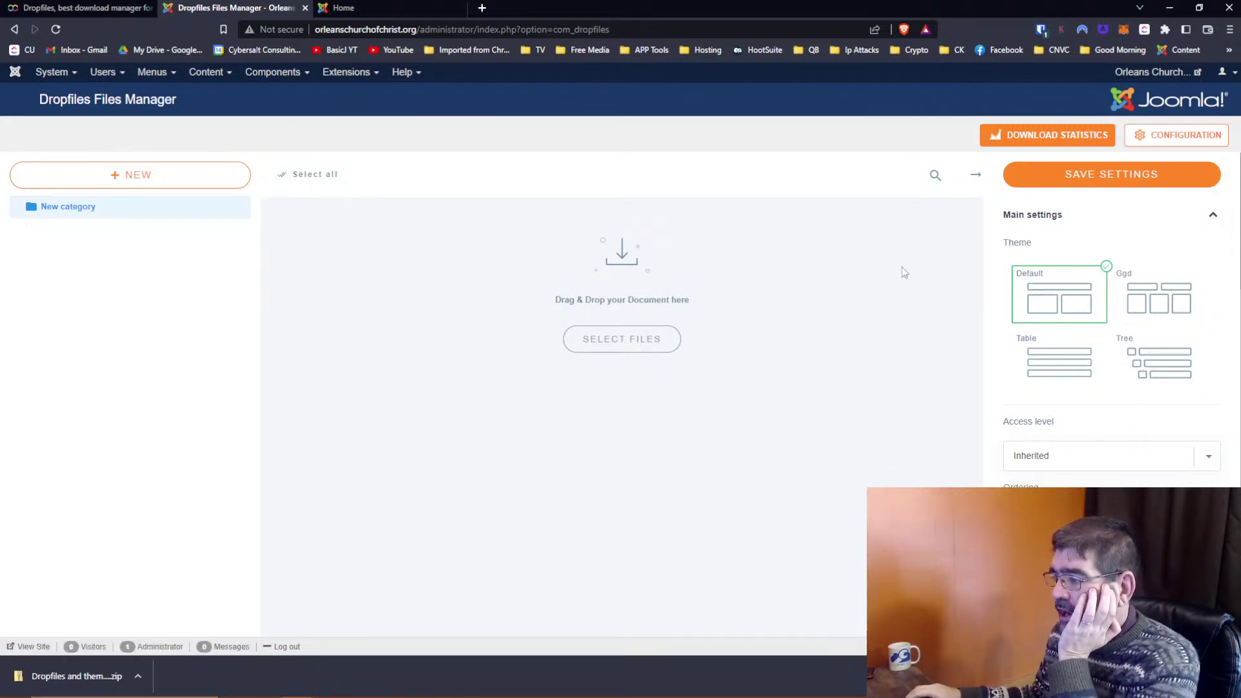
{"action": "left_click", "coordinate": [1109, 464]}
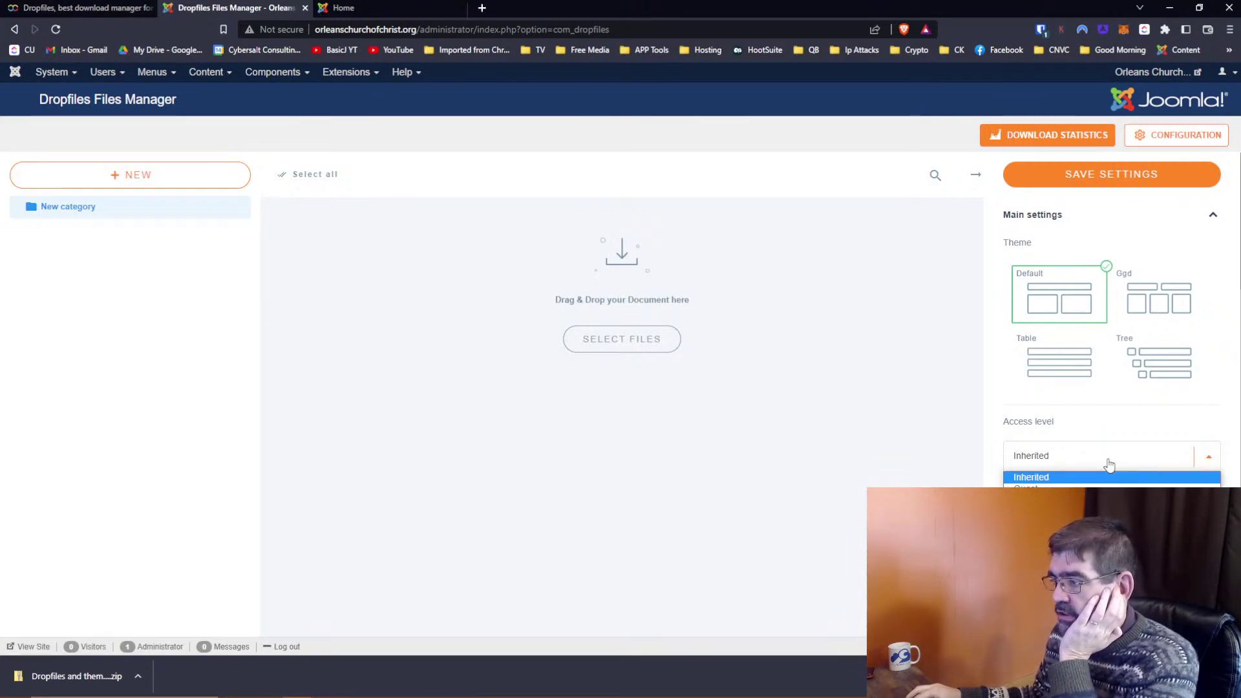
{"action": "left_click", "coordinate": [928, 394]}
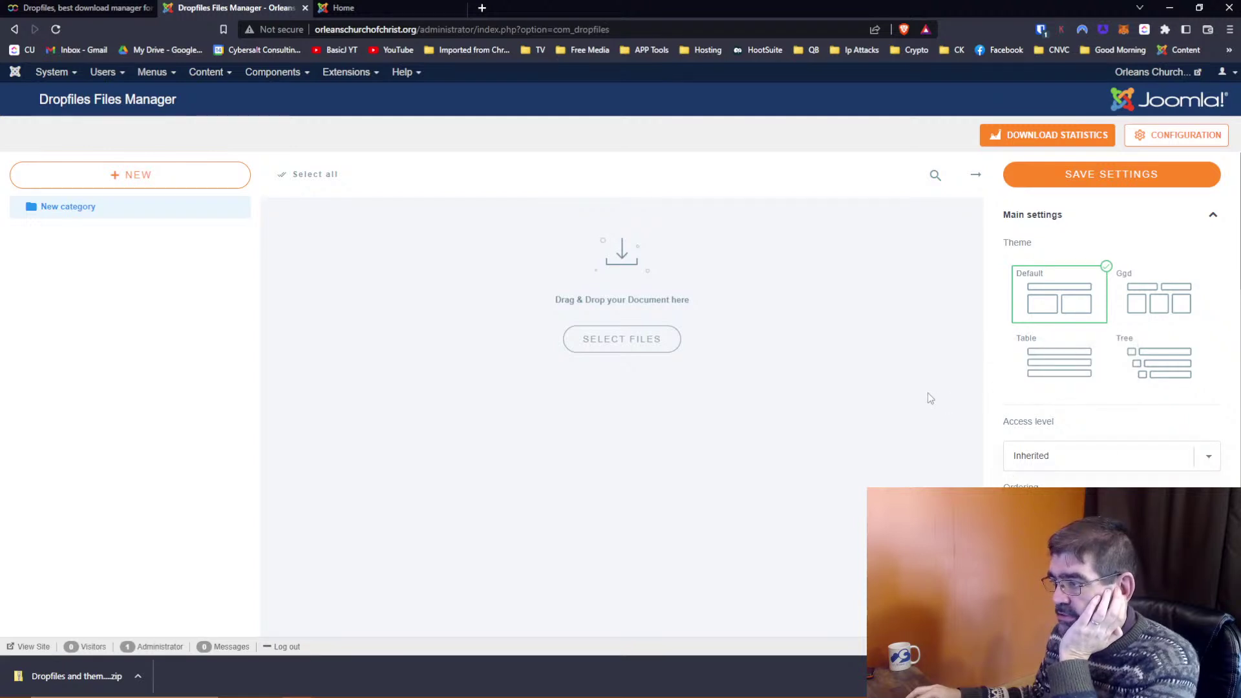
{"action": "mouse_move", "coordinate": [1020, 427]}
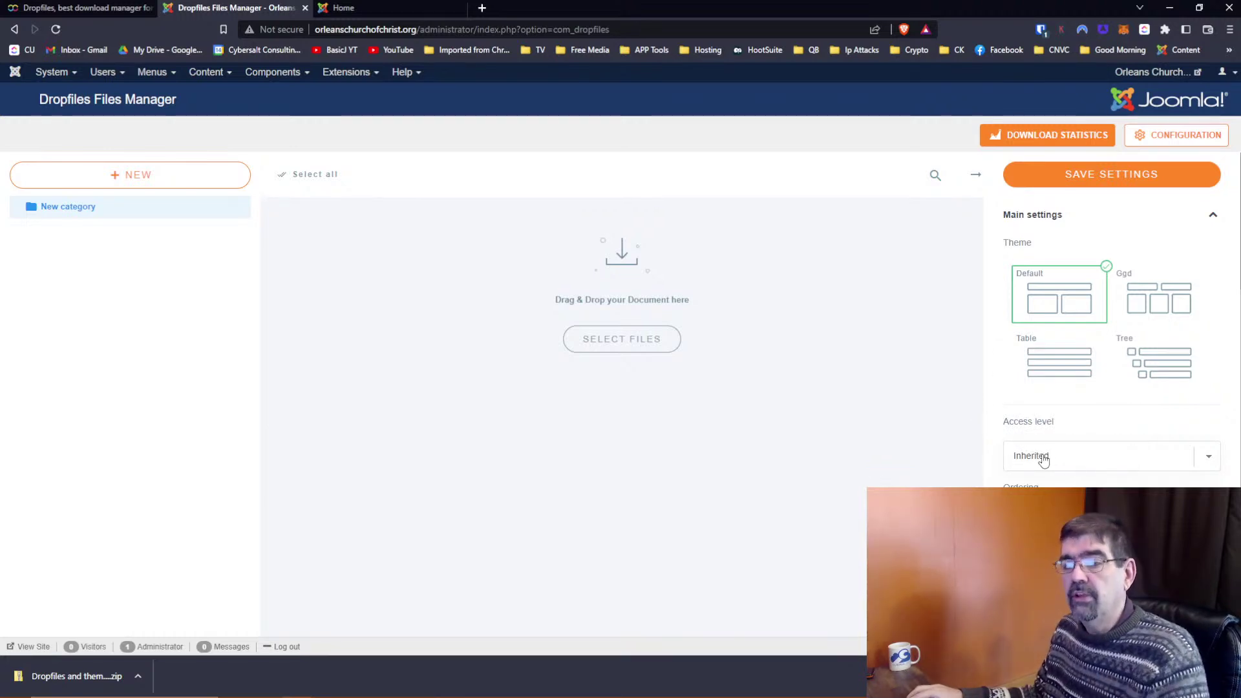
{"action": "mouse_move", "coordinate": [144, 217]}
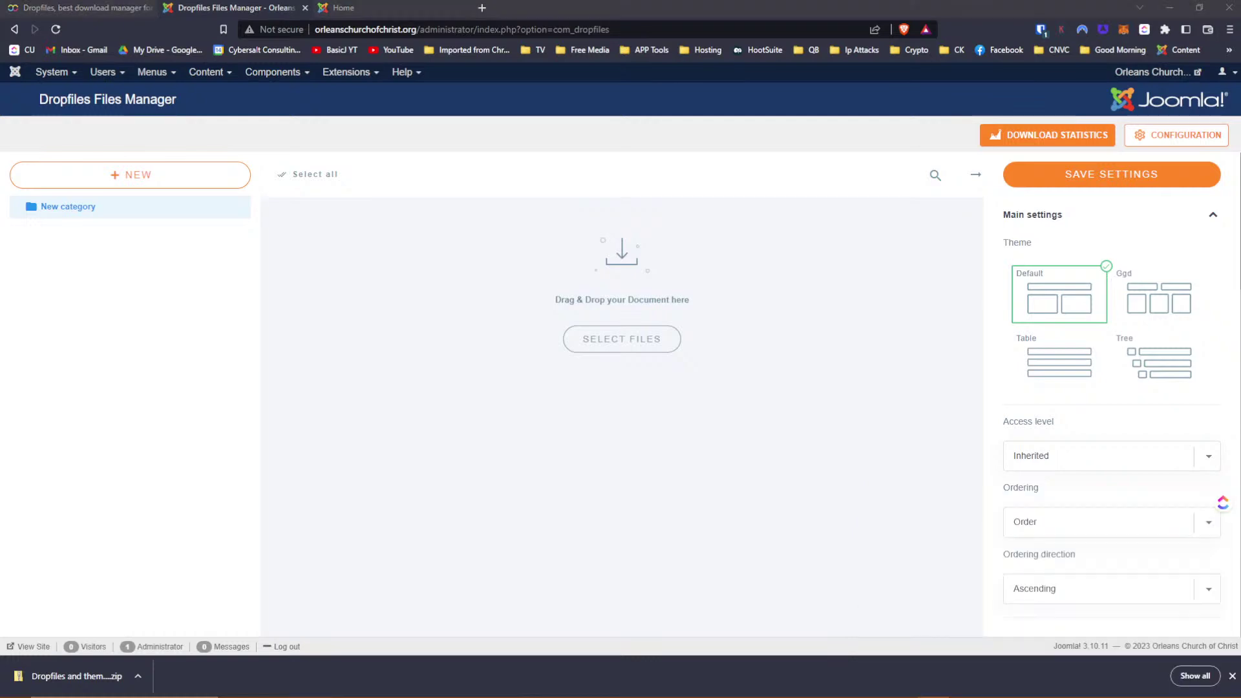
{"action": "scroll", "coordinate": [1055, 429], "scroll_direction": "down", "scroll_amount": 4}
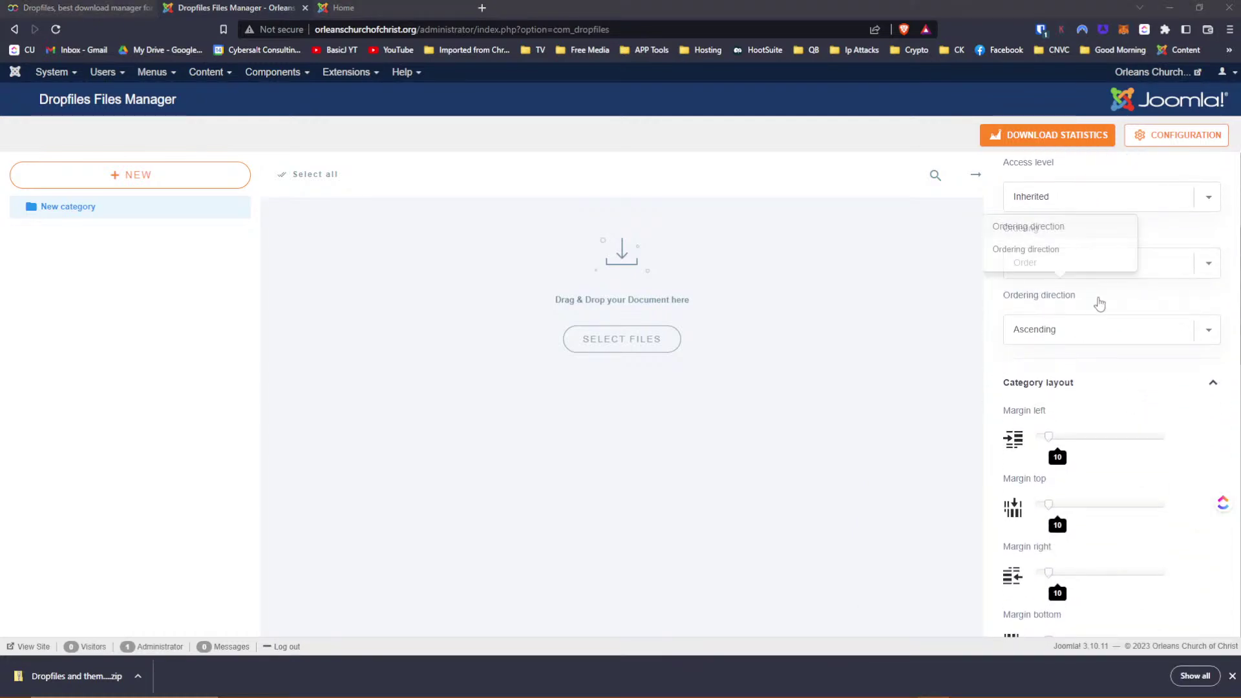
{"action": "scroll", "coordinate": [1113, 291], "scroll_direction": "down", "scroll_amount": 3}
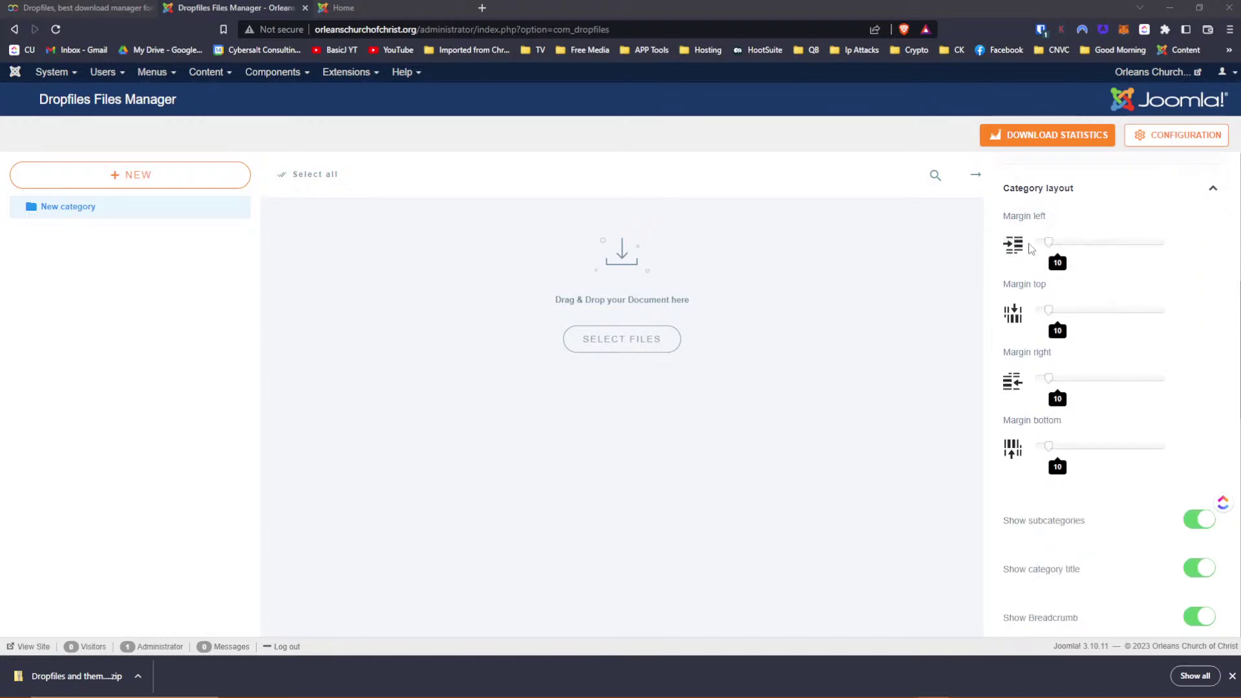
{"action": "scroll", "coordinate": [1080, 298], "scroll_direction": "down", "scroll_amount": 1}
{"action": "scroll", "coordinate": [1078, 297], "scroll_direction": "down", "scroll_amount": 4}
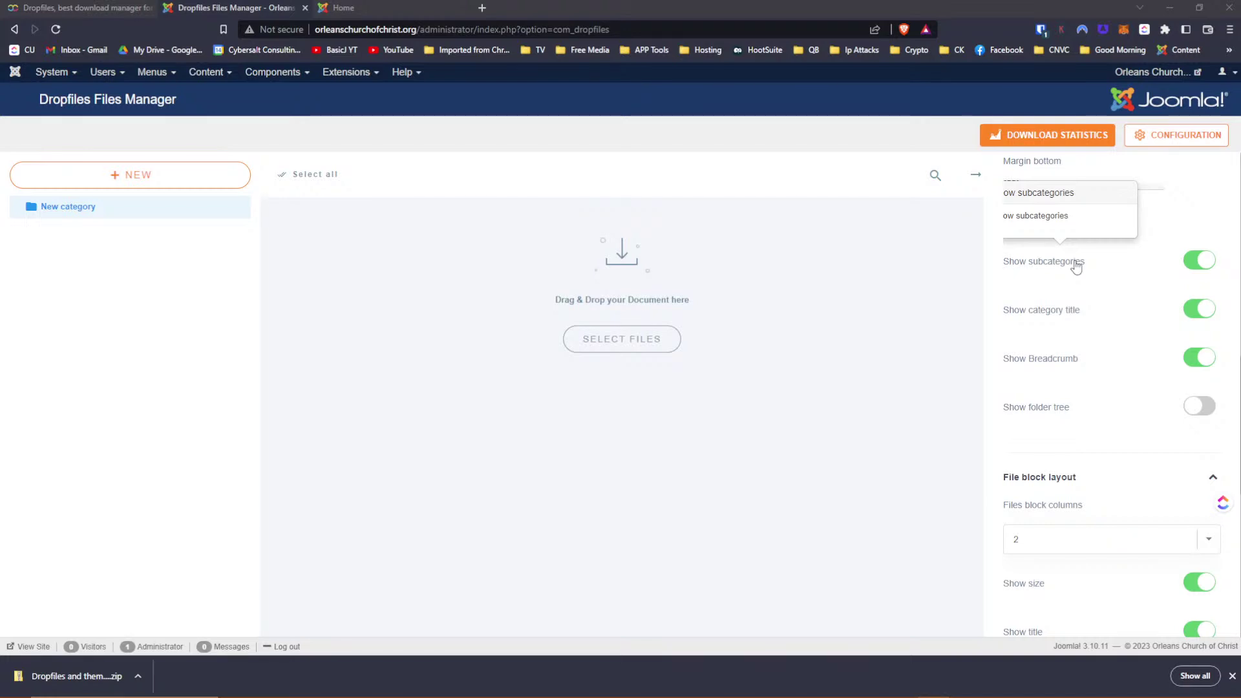
{"action": "scroll", "coordinate": [1073, 264], "scroll_direction": "down", "scroll_amount": 1}
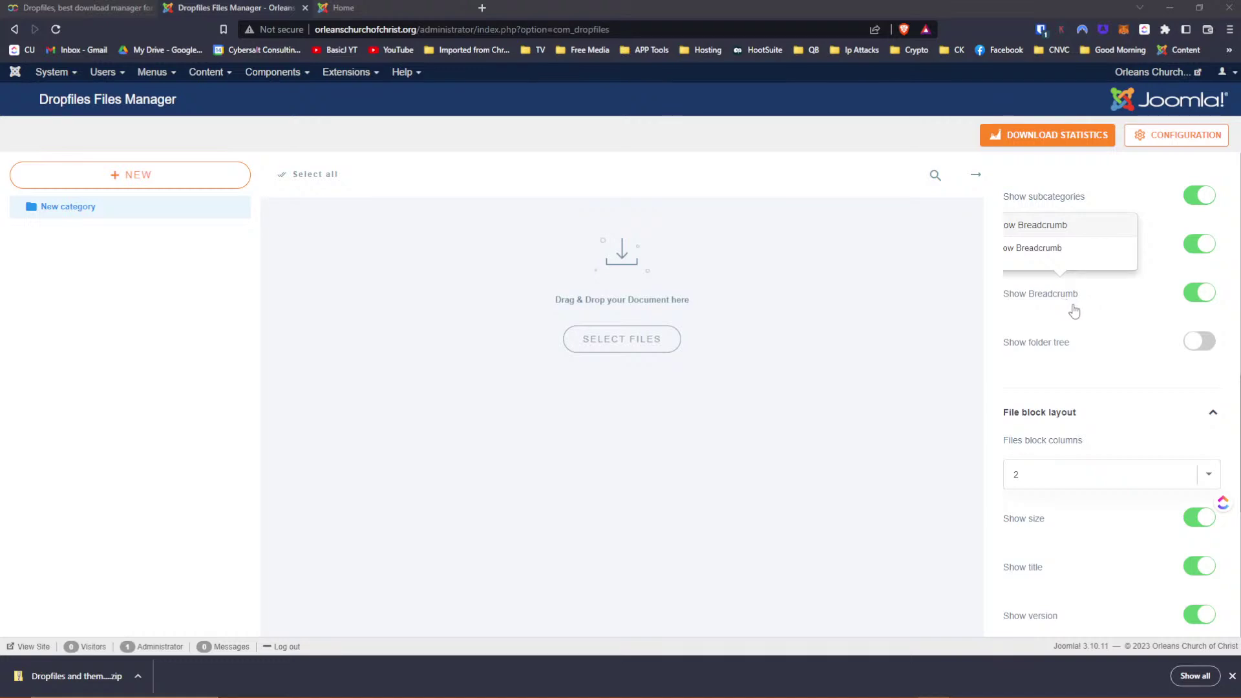
{"action": "scroll", "coordinate": [1094, 355], "scroll_direction": "down", "scroll_amount": 3}
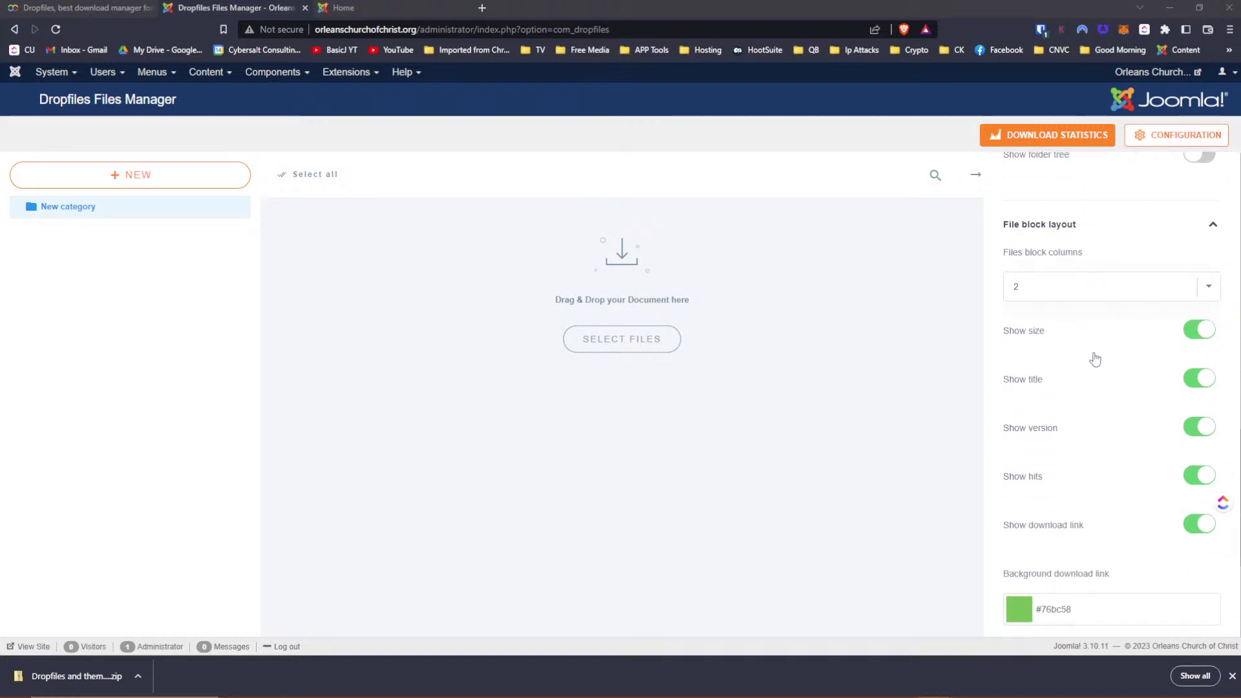
{"action": "scroll", "coordinate": [1088, 259], "scroll_direction": "down", "scroll_amount": 1}
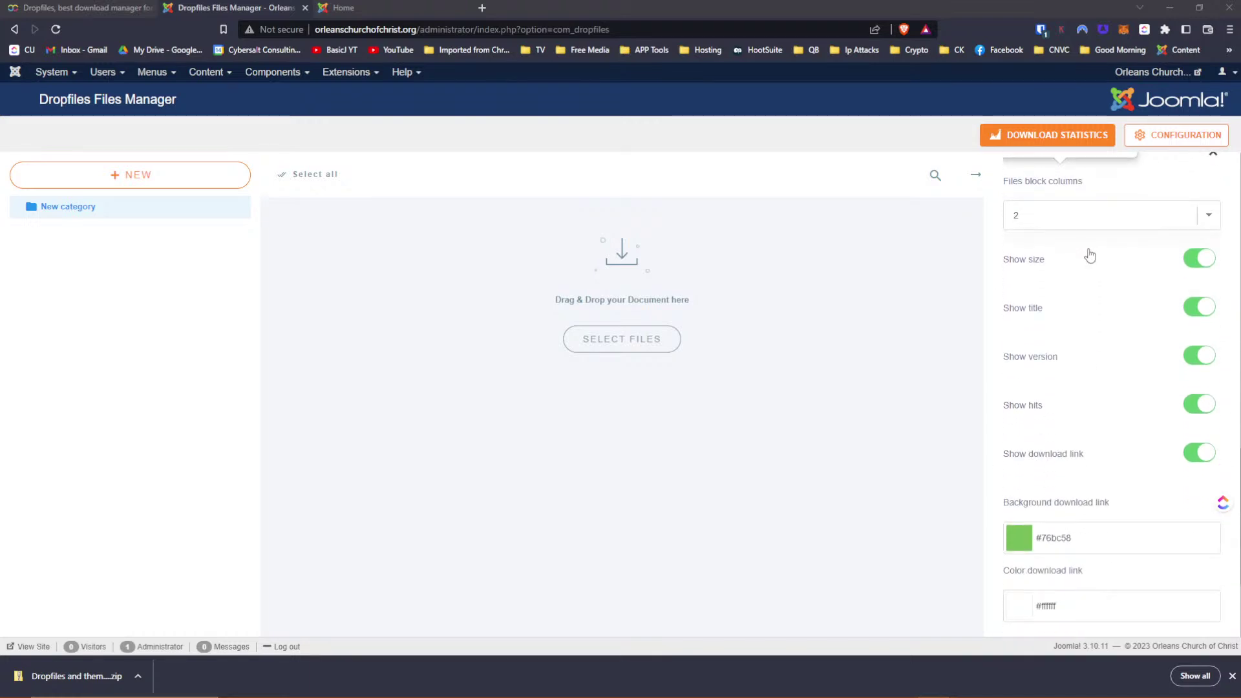
{"action": "scroll", "coordinate": [1074, 472], "scroll_direction": "down", "scroll_amount": 3}
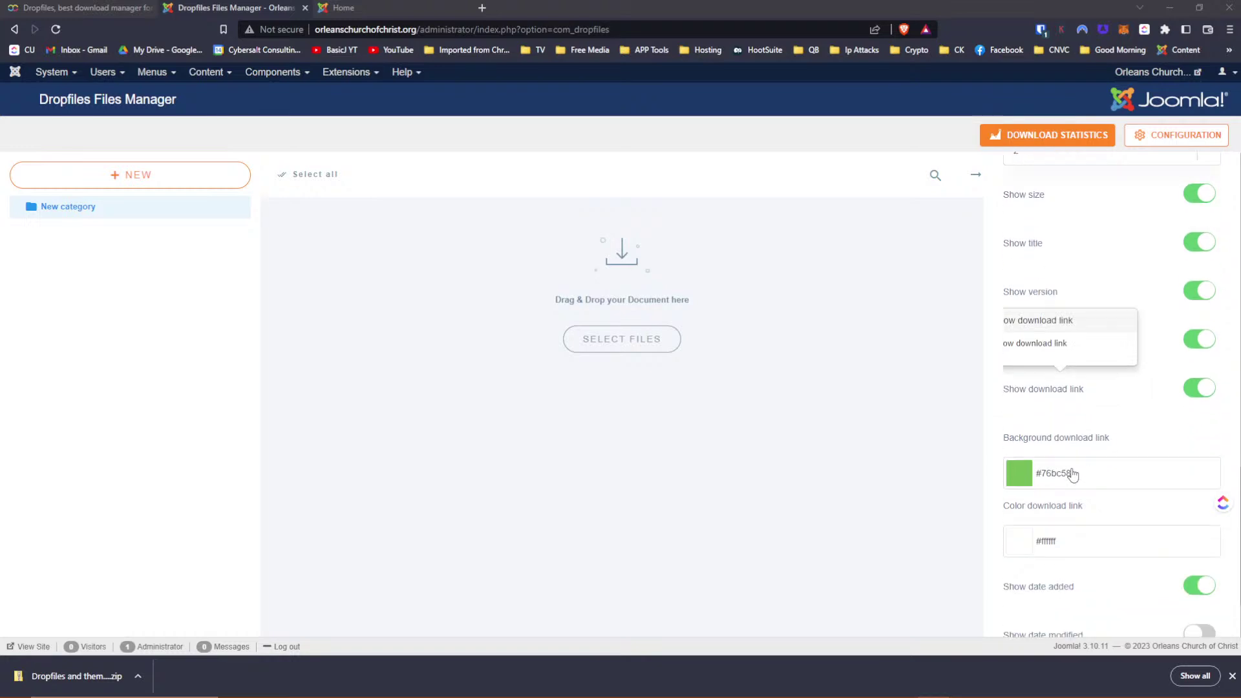
{"action": "scroll", "coordinate": [1072, 474], "scroll_direction": "up", "scroll_amount": 6}
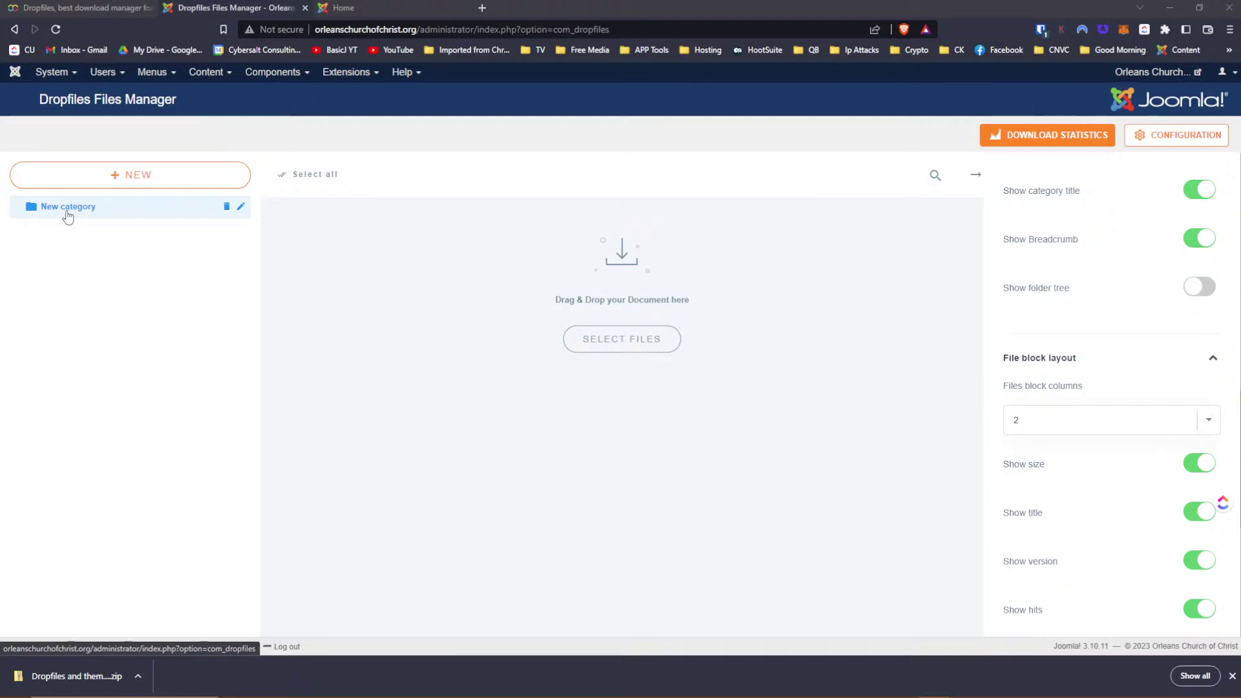
{"action": "scroll", "coordinate": [1173, 327], "scroll_direction": "up", "scroll_amount": 10}
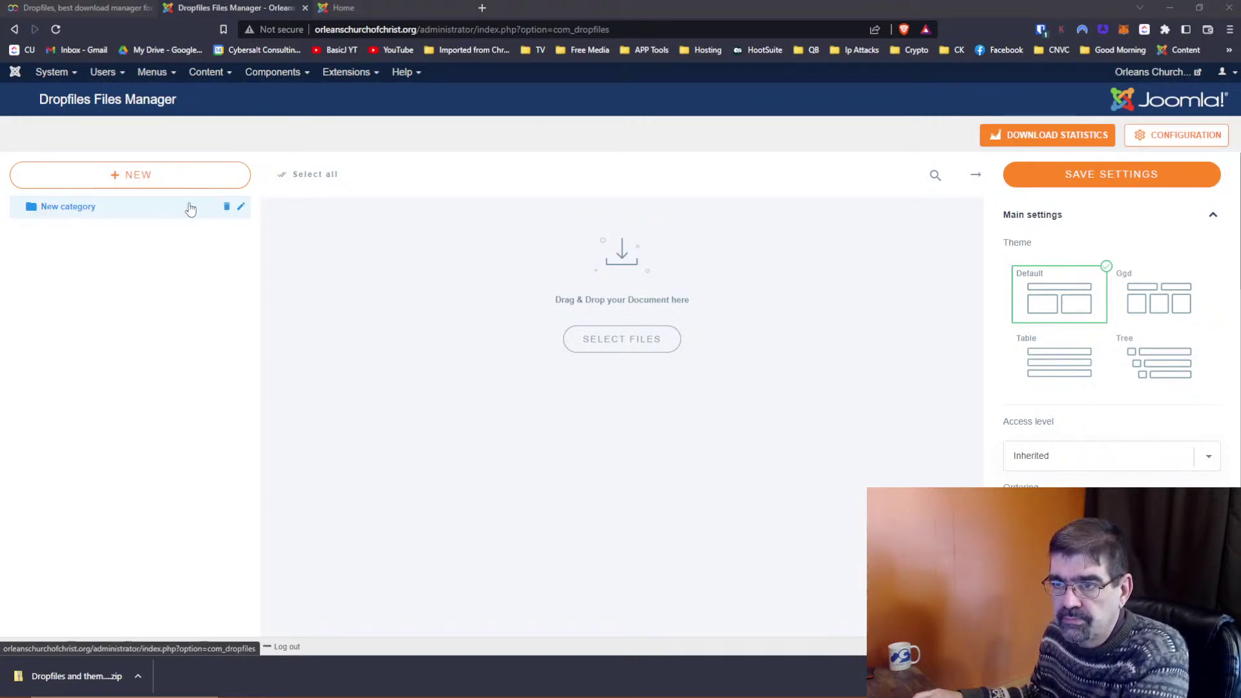
Rename the Dropfiles 'New category' folder to 'Powerpoint Presentations'
{"action": "left_click", "coordinate": [241, 208]}
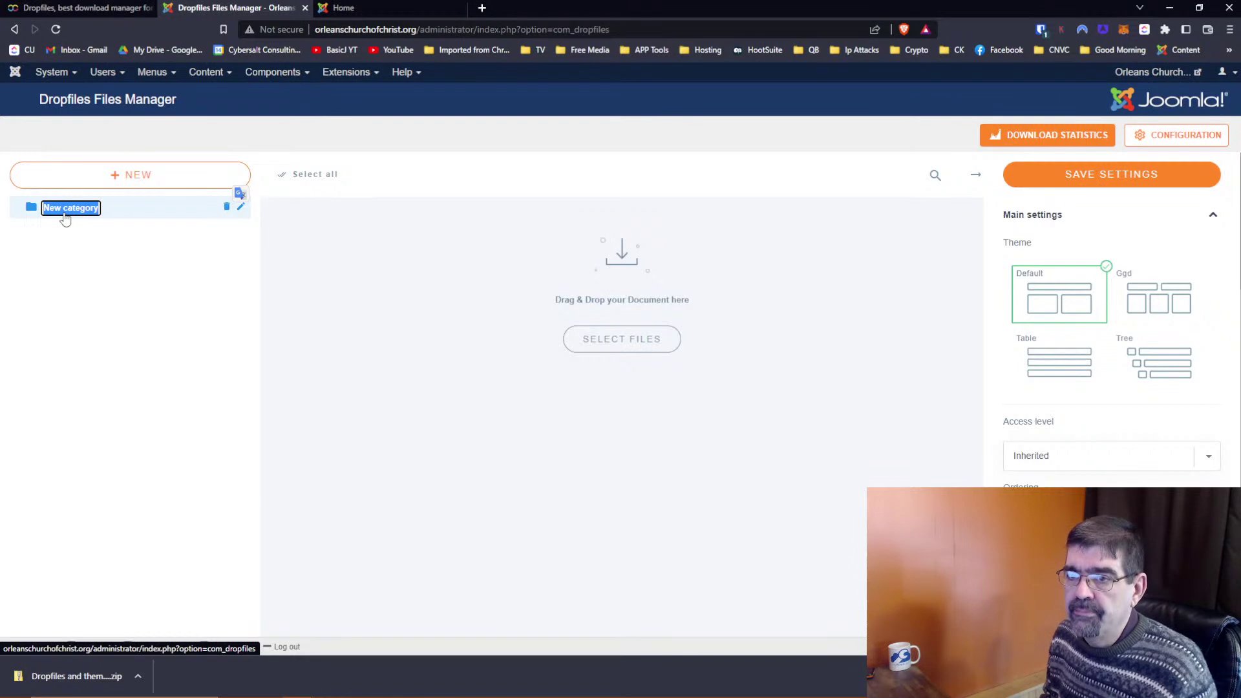
{"action": "type", "text": "P"}
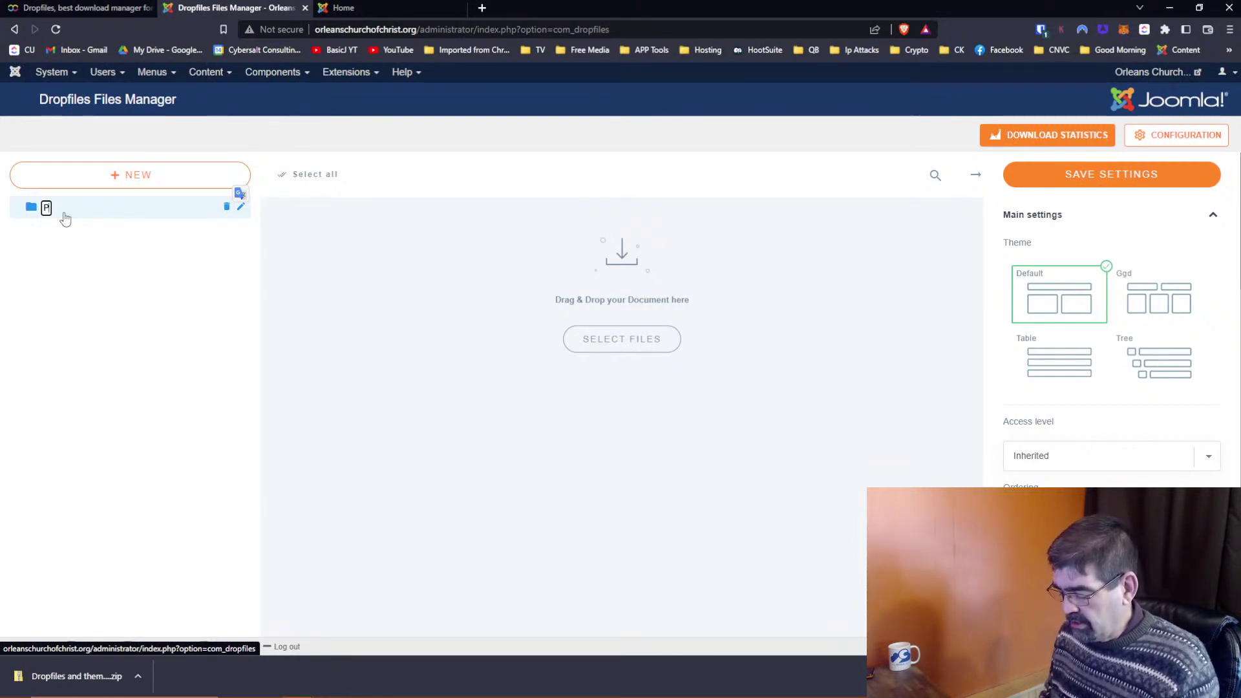
{"action": "type", "text": "owerpoint"}
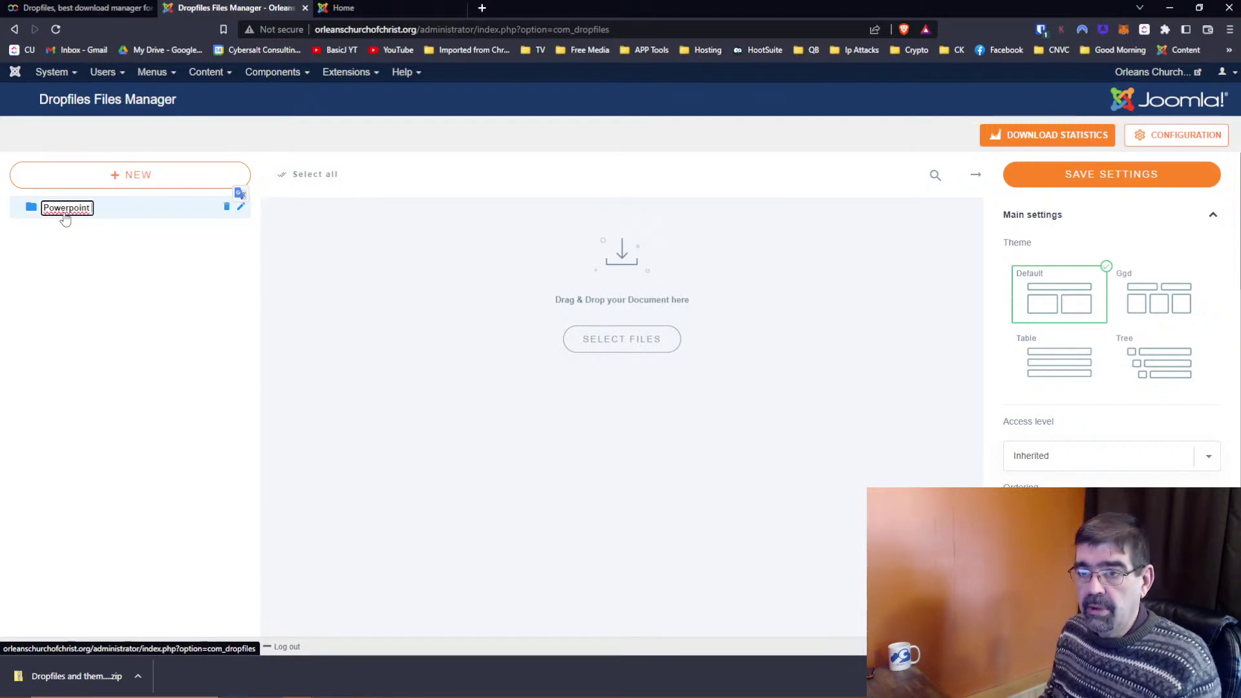
{"action": "type", "text": " Pres"}
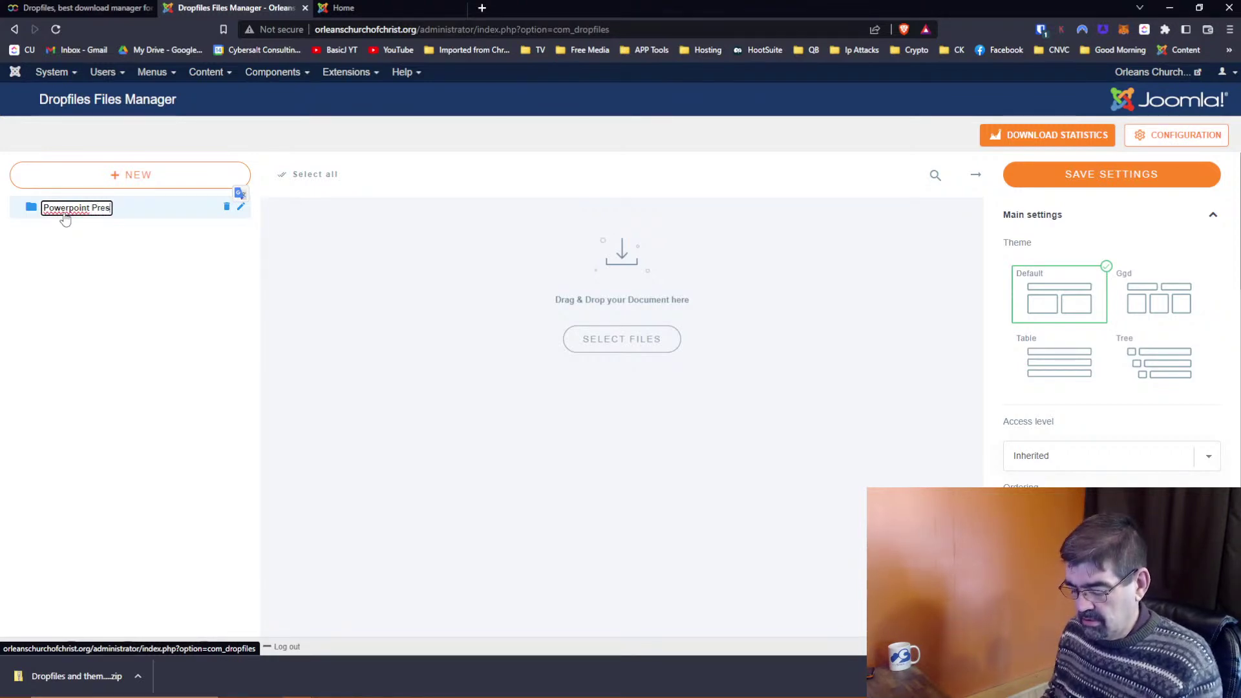
{"action": "type", "text": "entations"}
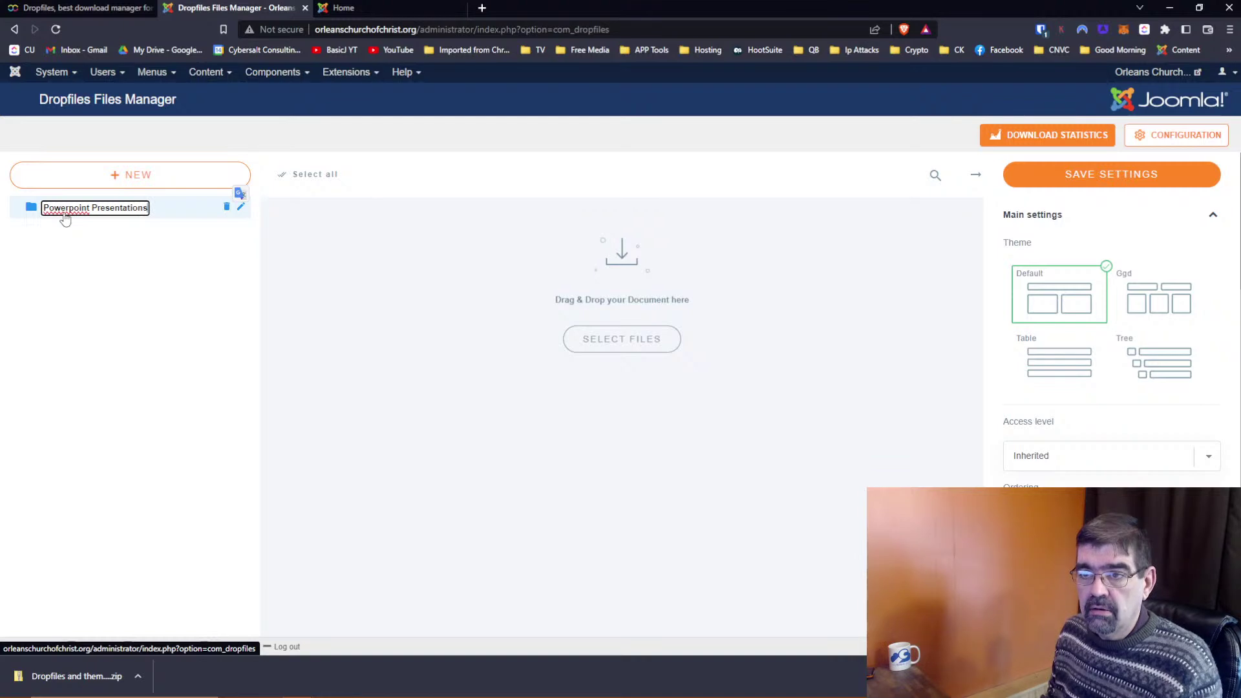
{"action": "key", "text": "Return"}
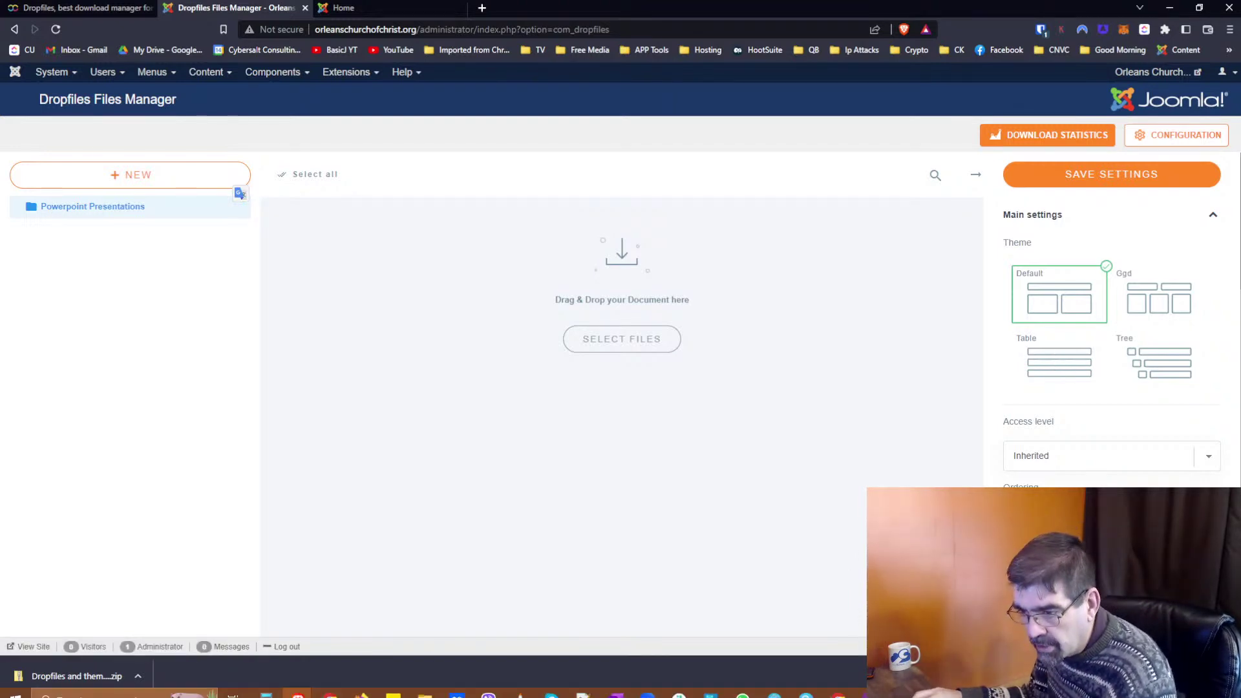
Drag Joomla Presentation Beginning Slides.pptx from the jdayUSA2022 folder into the Dropfiles drop zone
{"action": "mouse_move", "coordinate": [425, 684]}
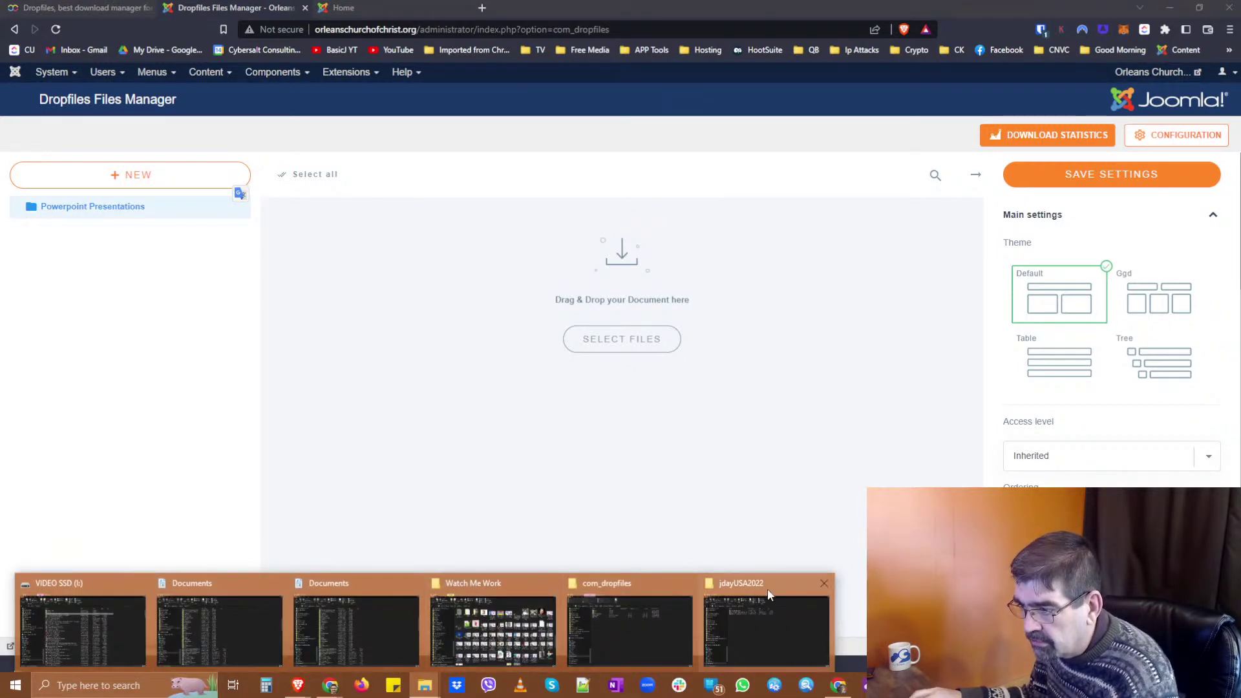
{"action": "left_click", "coordinate": [767, 592]}
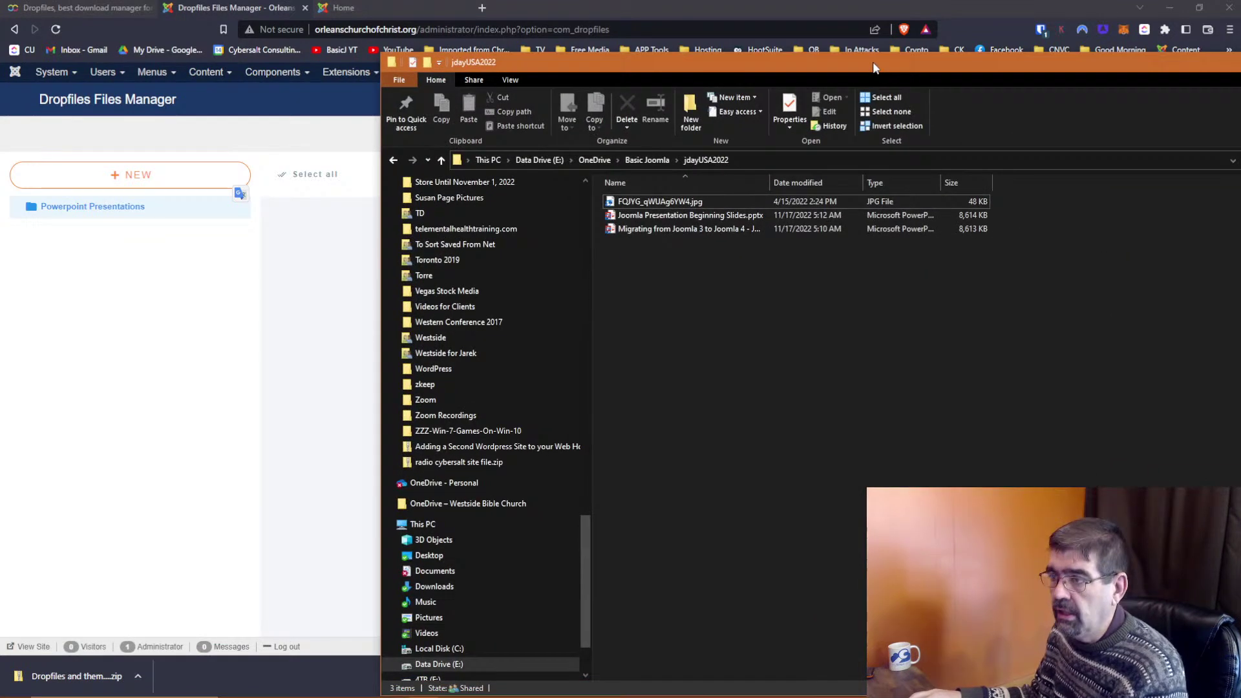
{"action": "left_click_drag", "start_coordinate": [769, 183], "coordinate": [886, 184]}
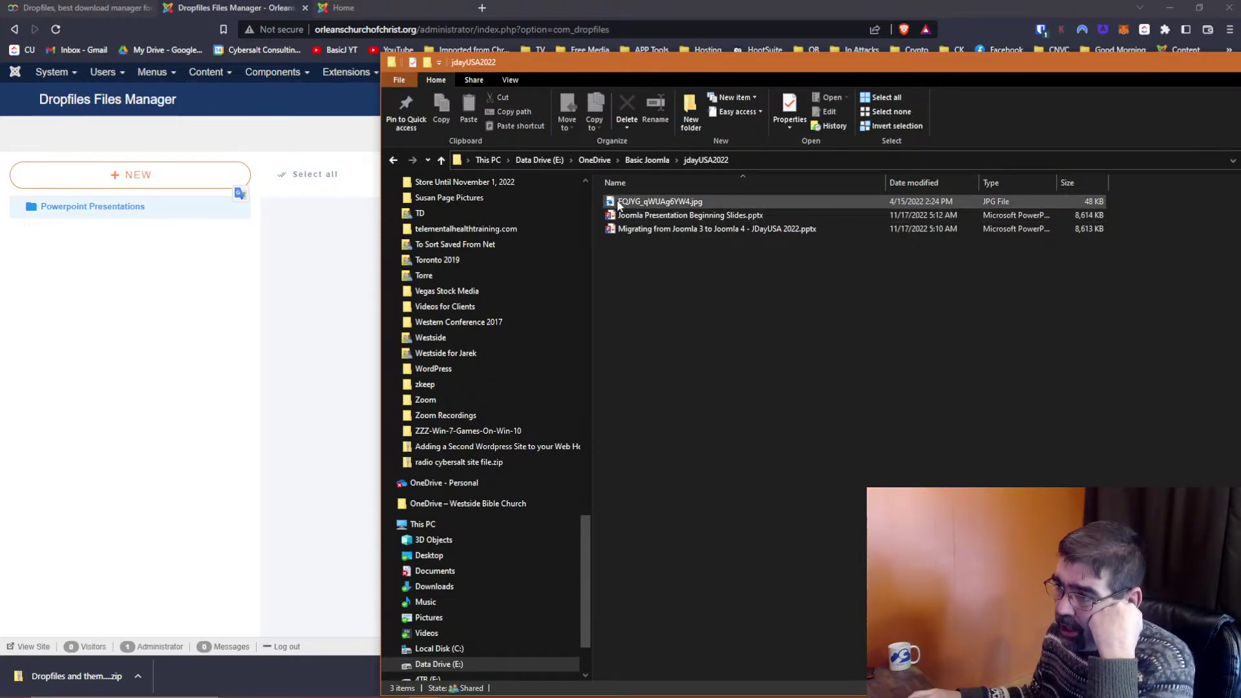
{"action": "mouse_move", "coordinate": [632, 217]}
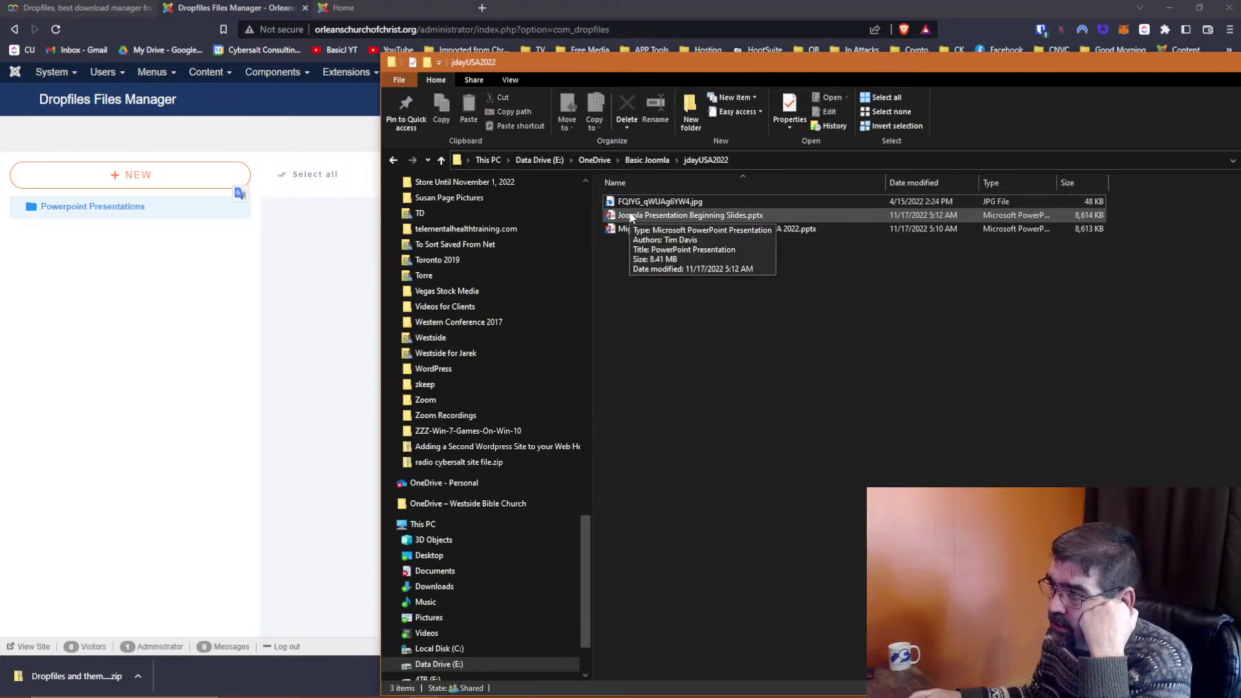
{"action": "left_click_drag", "start_coordinate": [649, 62], "coordinate": [1024, 48]}
{"action": "left_click_drag", "start_coordinate": [1020, 201], "coordinate": [572, 367]}
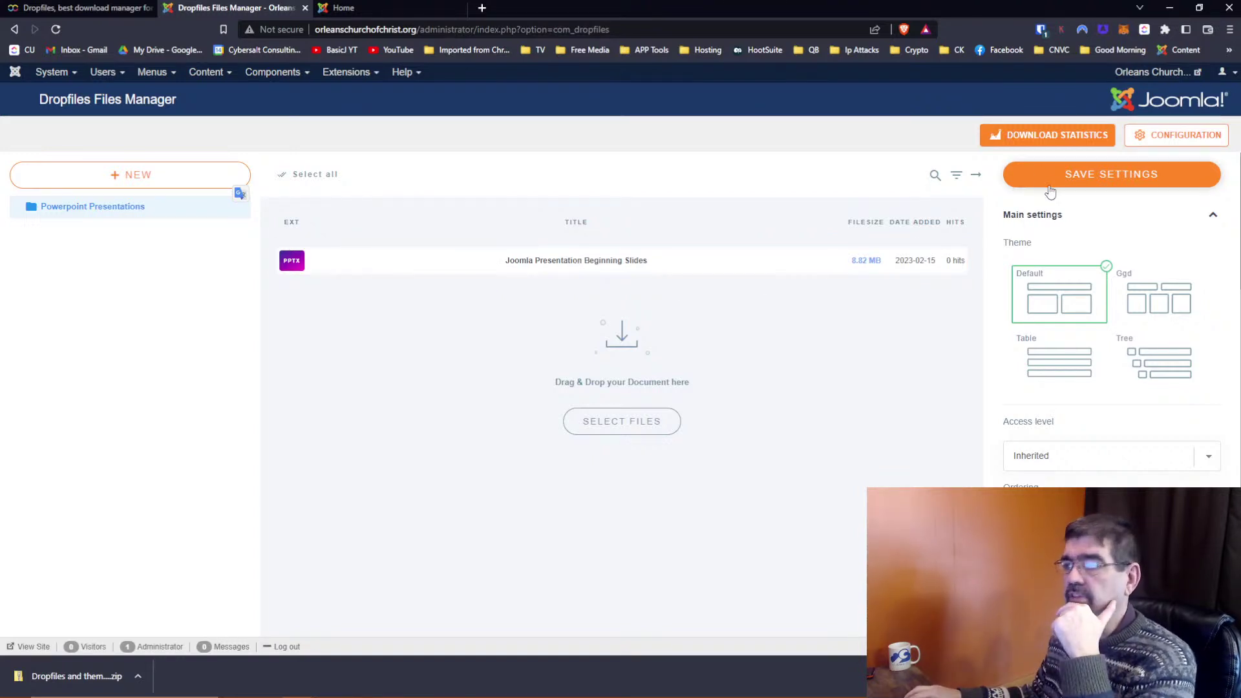
Reload, then open Content > Articles > Add New Article in a new tab and switch to it
{"action": "left_click", "coordinate": [56, 29]}
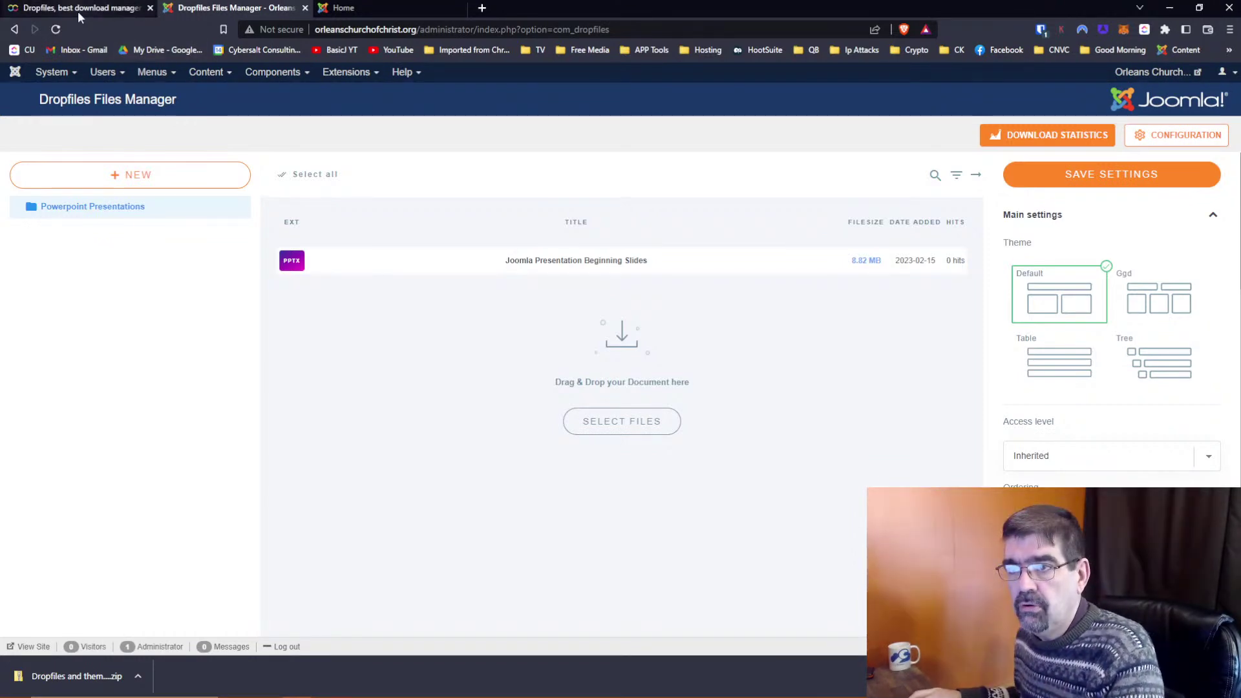
{"action": "left_click", "coordinate": [205, 72]}
{"action": "mouse_move", "coordinate": [212, 94]}
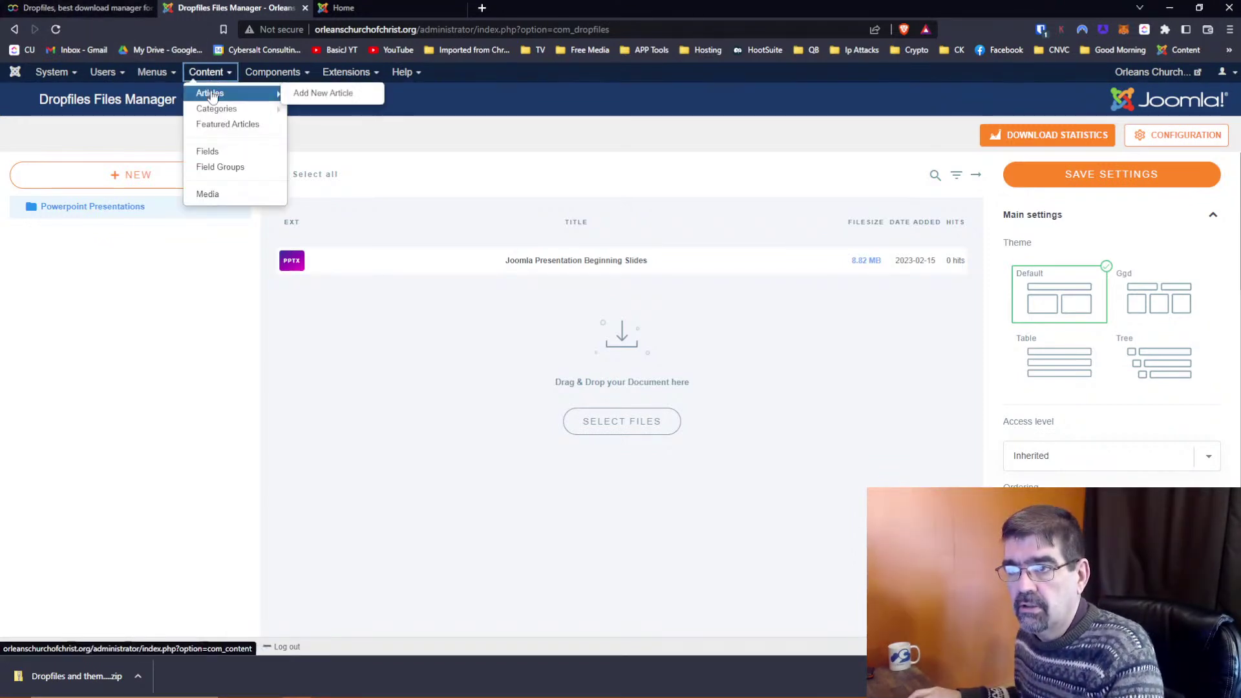
{"action": "right_click", "coordinate": [312, 93]}
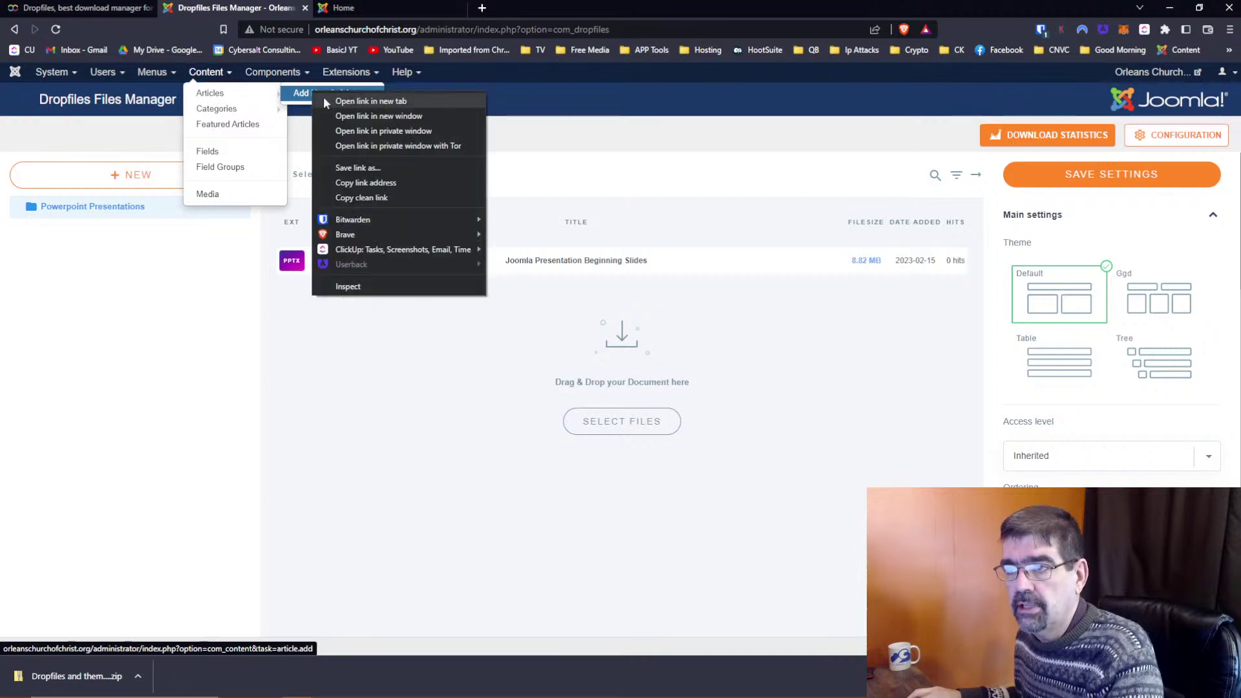
{"action": "left_click", "coordinate": [334, 101]}
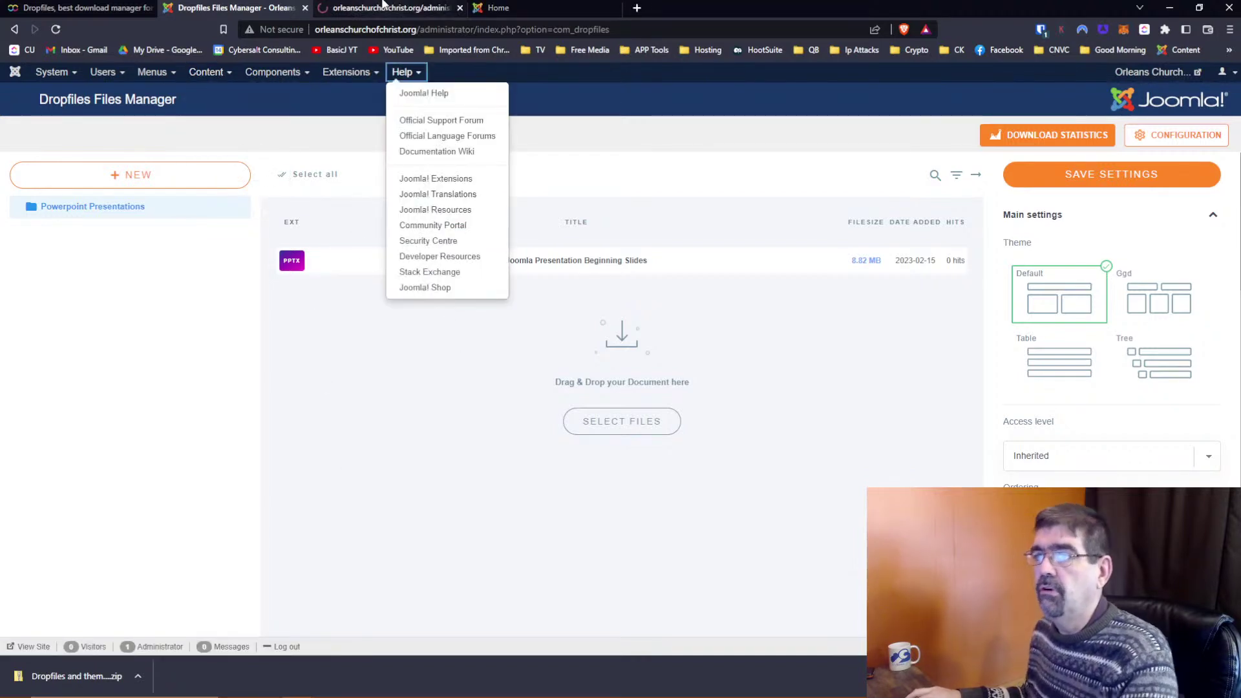
{"action": "left_click", "coordinate": [381, 8]}
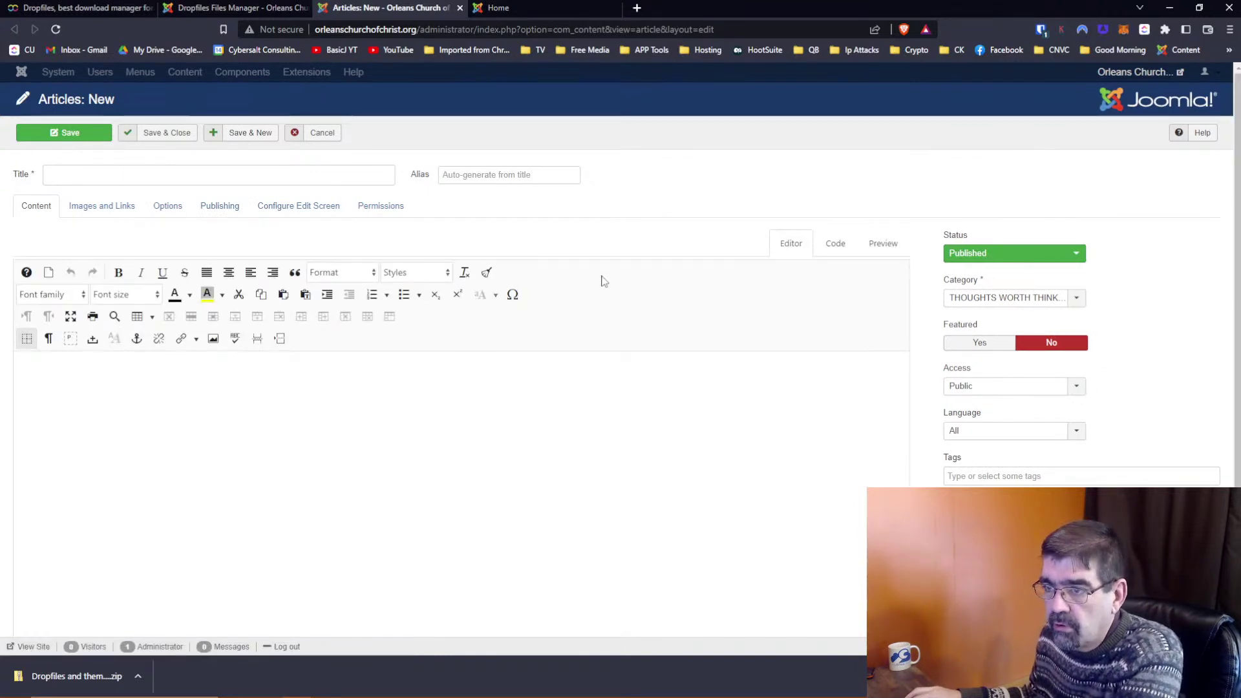
{"action": "scroll", "coordinate": [603, 274], "scroll_direction": "down", "scroll_amount": 2}
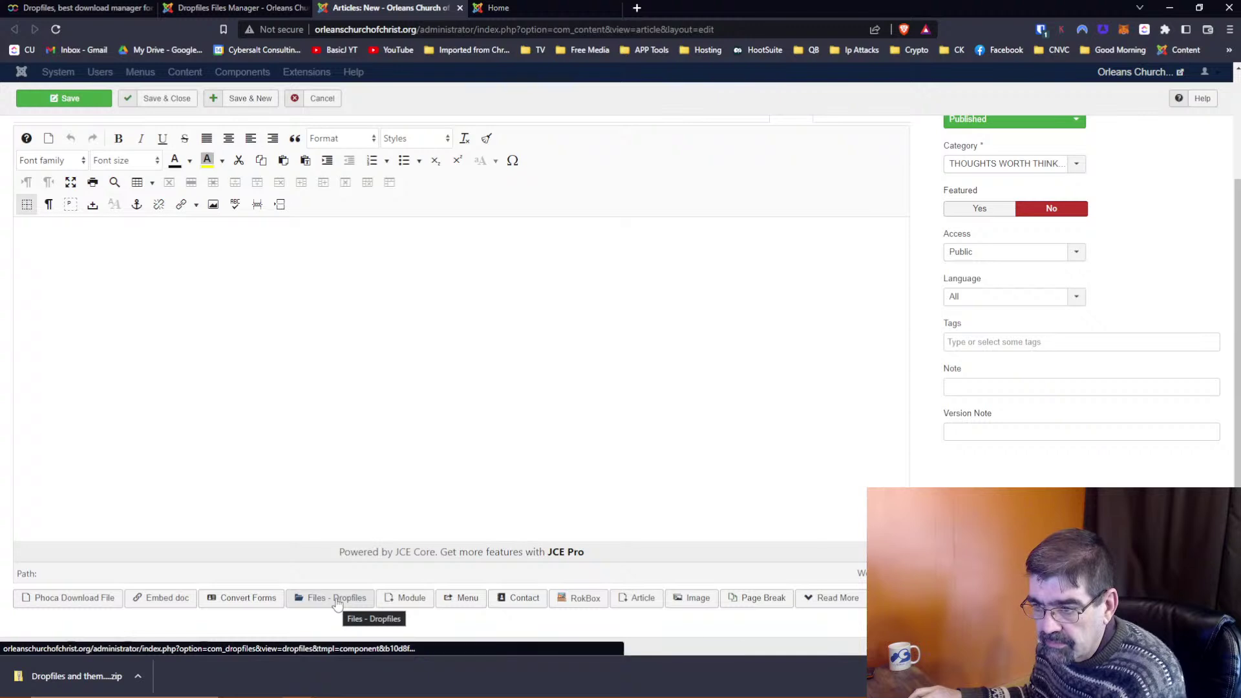
{"action": "left_click", "coordinate": [362, 271]}
{"action": "scroll", "coordinate": [363, 272], "scroll_direction": "up", "scroll_amount": 2}
Title the new article 'Test Article'
{"action": "left_click", "coordinate": [85, 174]}
{"action": "left_click", "coordinate": [86, 174]}
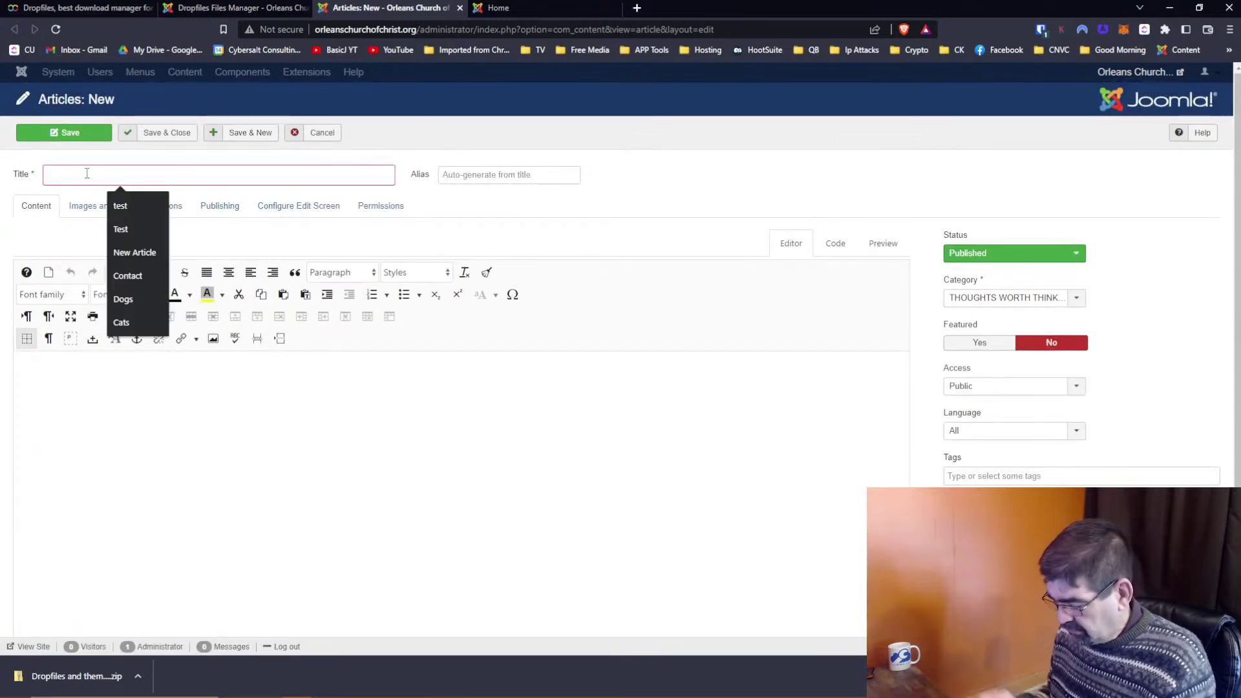
{"action": "type", "text": "Test Article"}
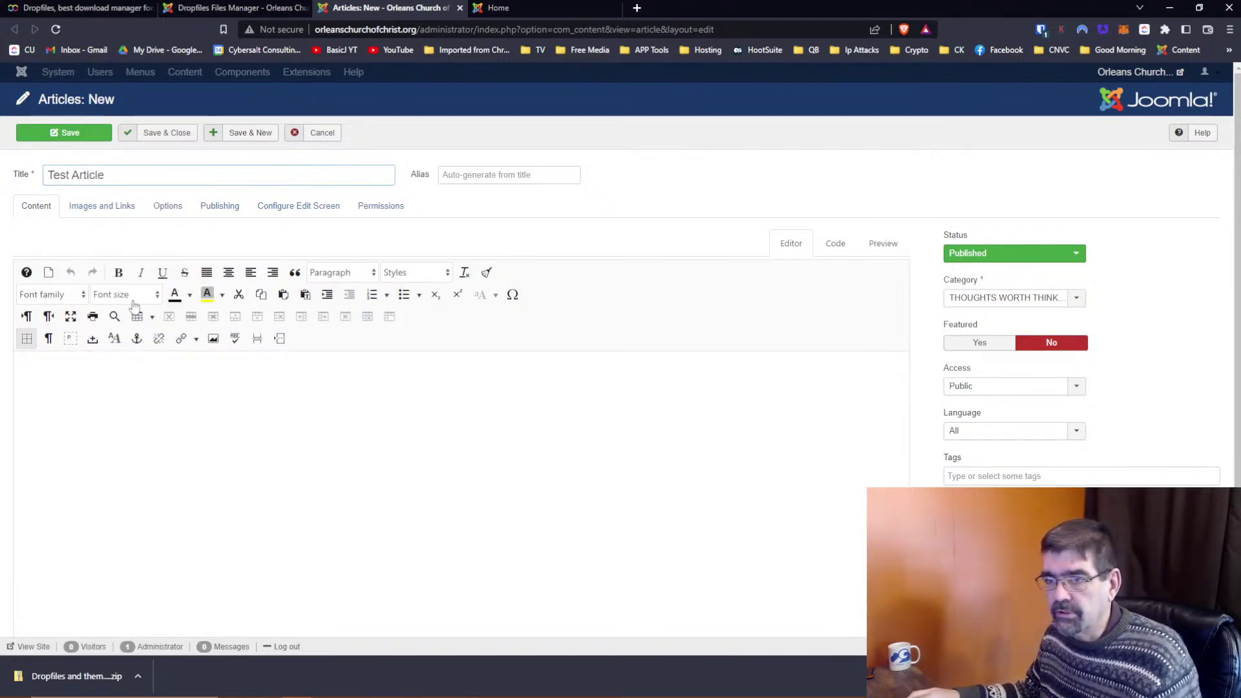
{"action": "scroll", "coordinate": [248, 421], "scroll_direction": "down", "scroll_amount": 2}
{"action": "scroll", "coordinate": [247, 422], "scroll_direction": "up", "scroll_amount": 2}
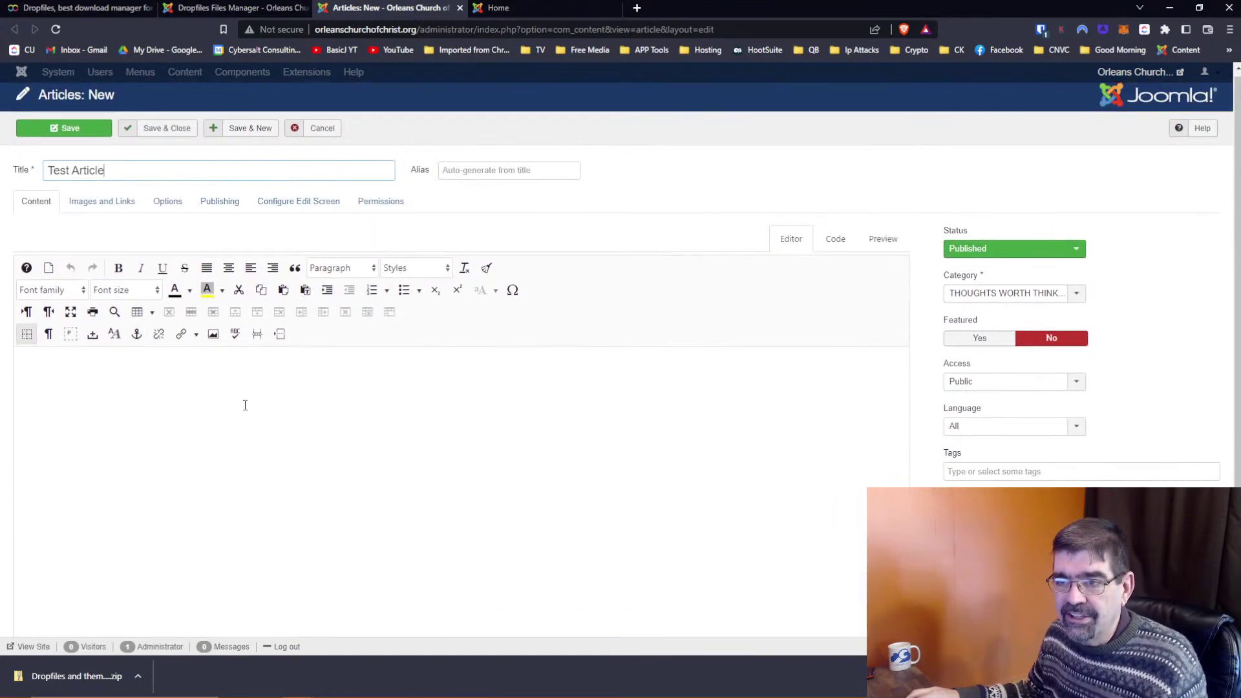
Type a one-line article body introducing the Powerpoint Presentation
{"action": "left_click", "coordinate": [244, 405]}
{"action": "type", "text": "Here is Tim"}
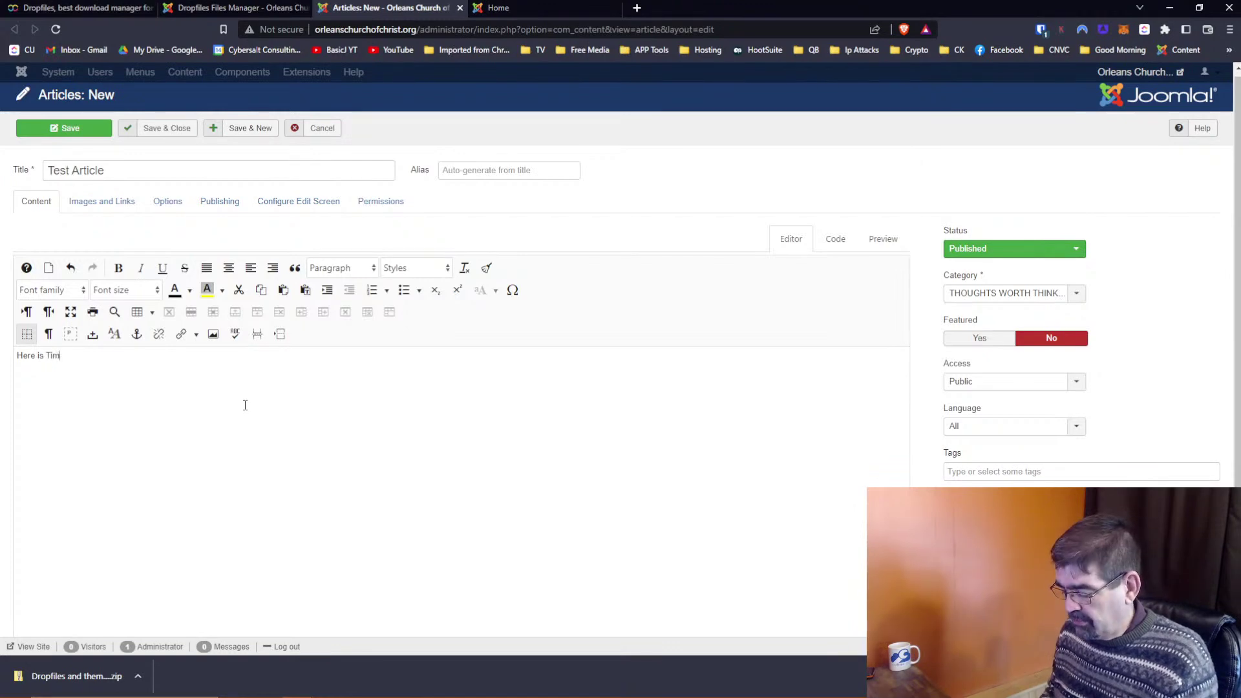
{"action": "type", "text": "'s Powerpoint Pres"}
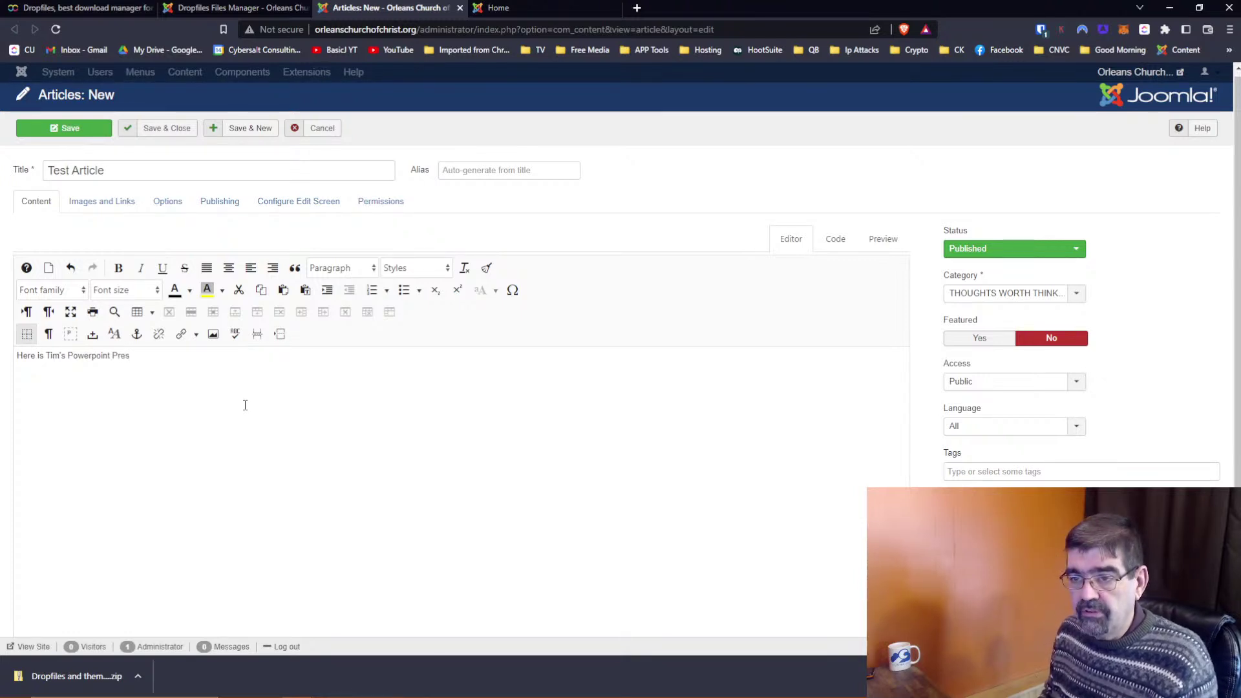
{"action": "type", "text": "ention"}
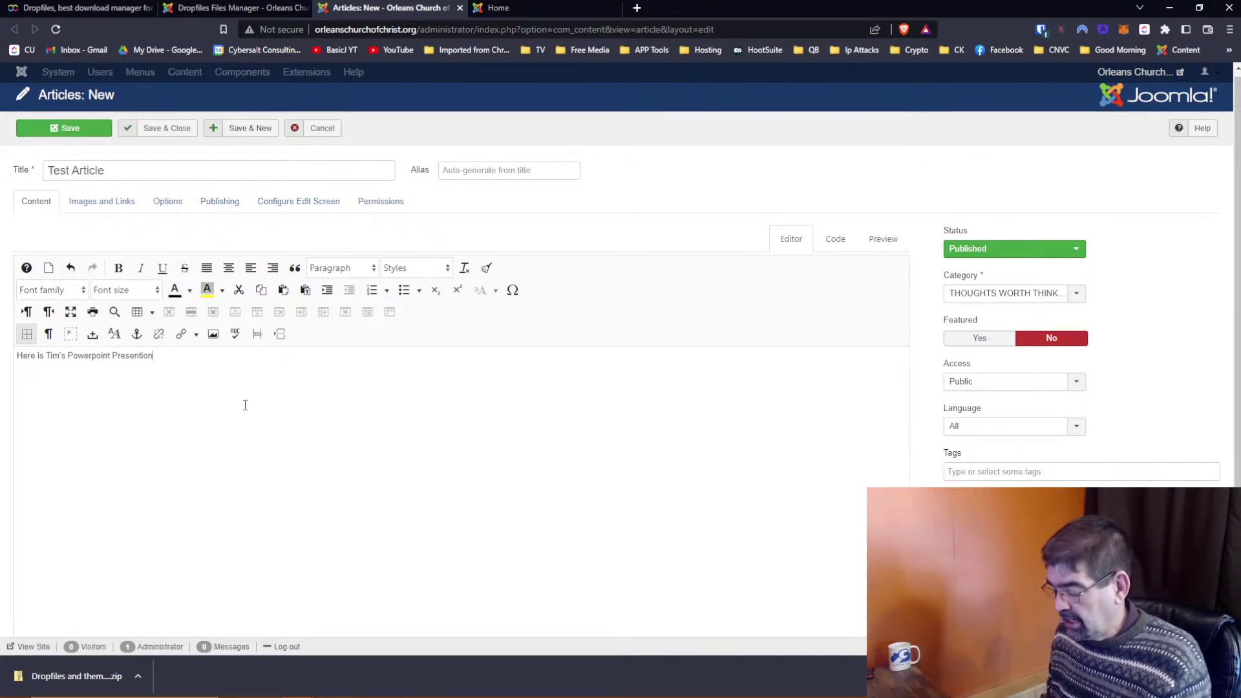
{"action": "type", "text": "."}
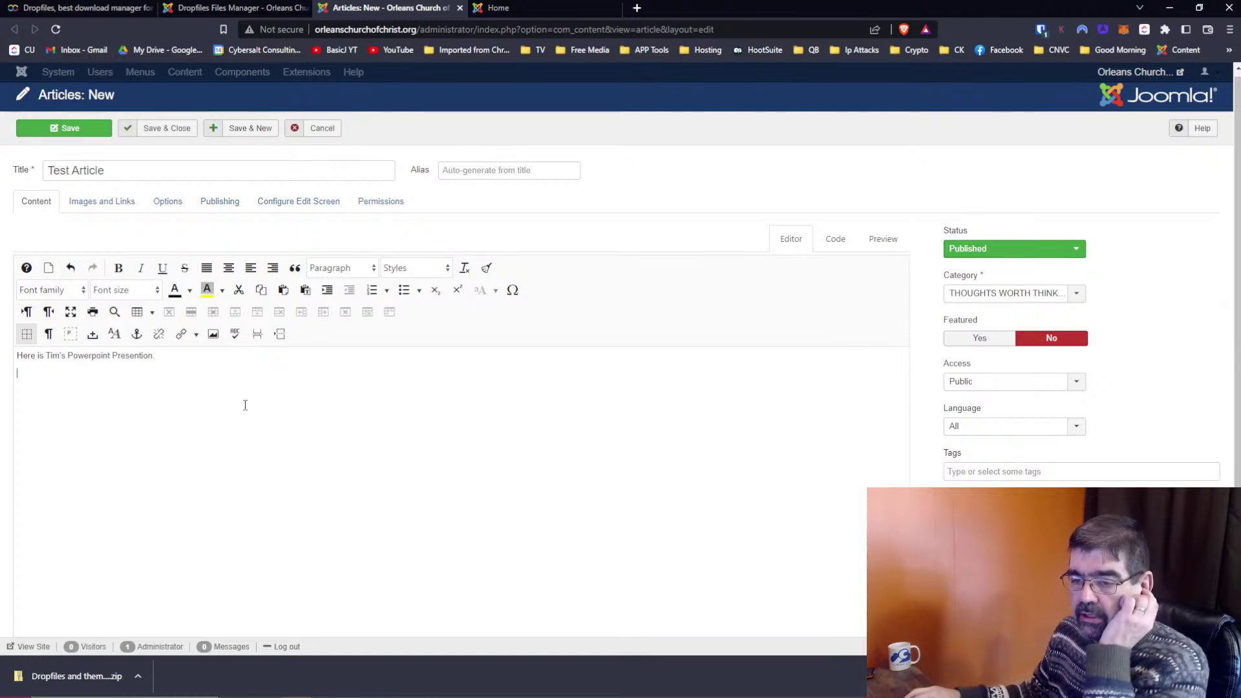
{"action": "scroll", "coordinate": [244, 405], "scroll_direction": "down", "scroll_amount": 2}
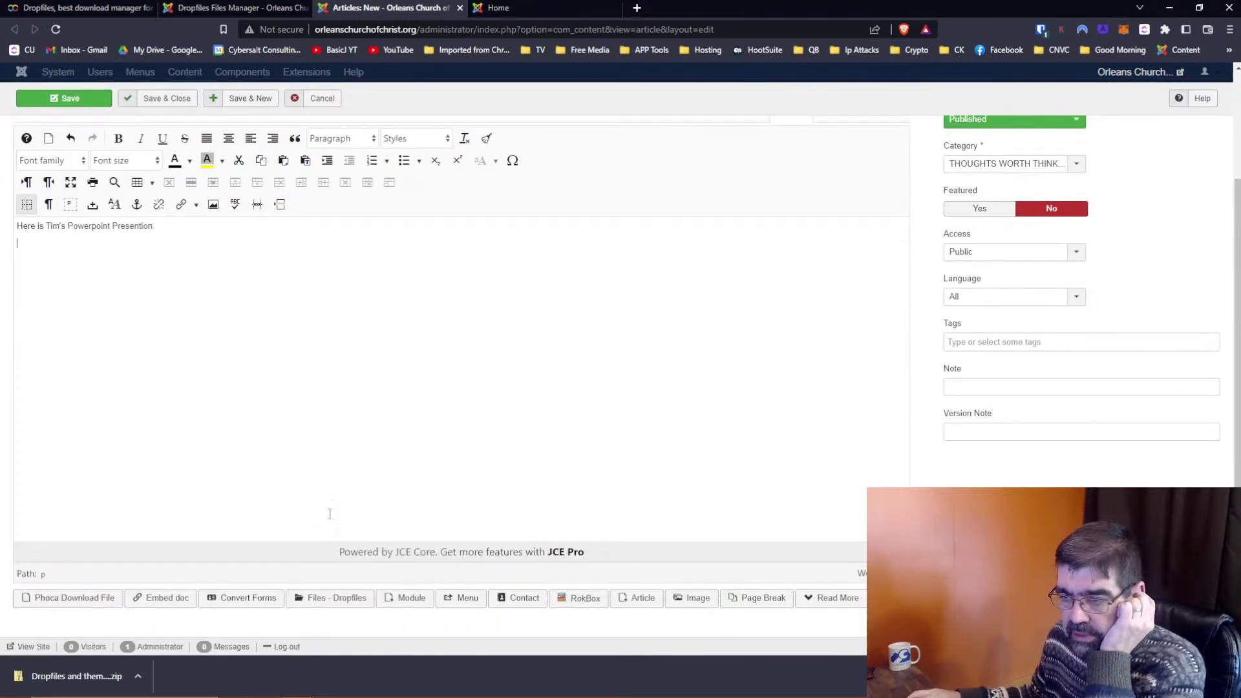
{"action": "mouse_move", "coordinate": [330, 687]}
{"action": "scroll", "coordinate": [556, 508], "scroll_direction": "up", "scroll_amount": 1}
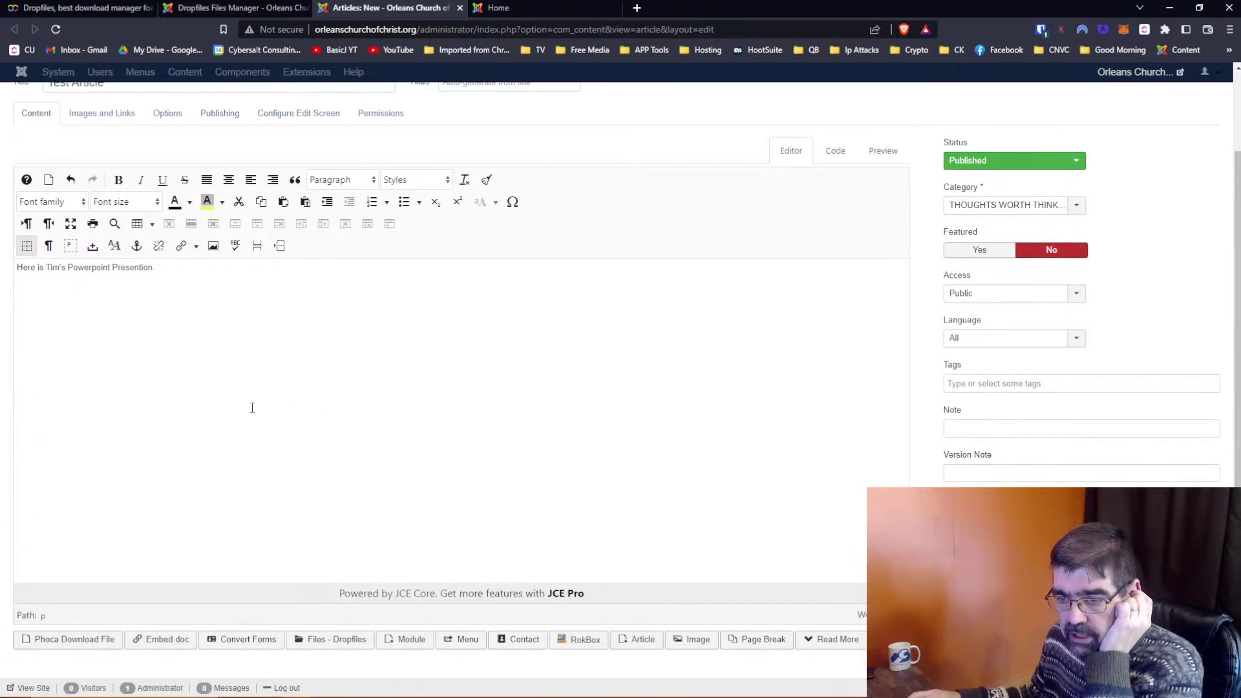
Open the Files - Dropfiles picker and select the Joomla Presentation Beginning Slides file
{"action": "left_click", "coordinate": [333, 640]}
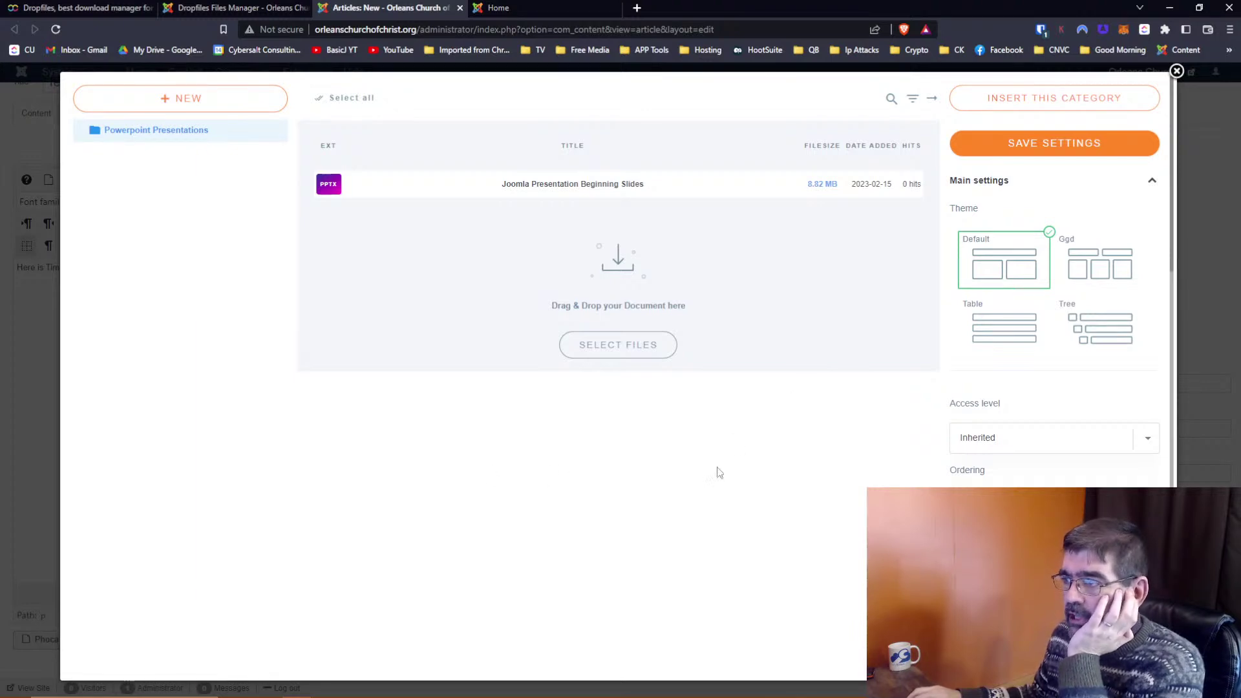
{"action": "left_click", "coordinate": [377, 196]}
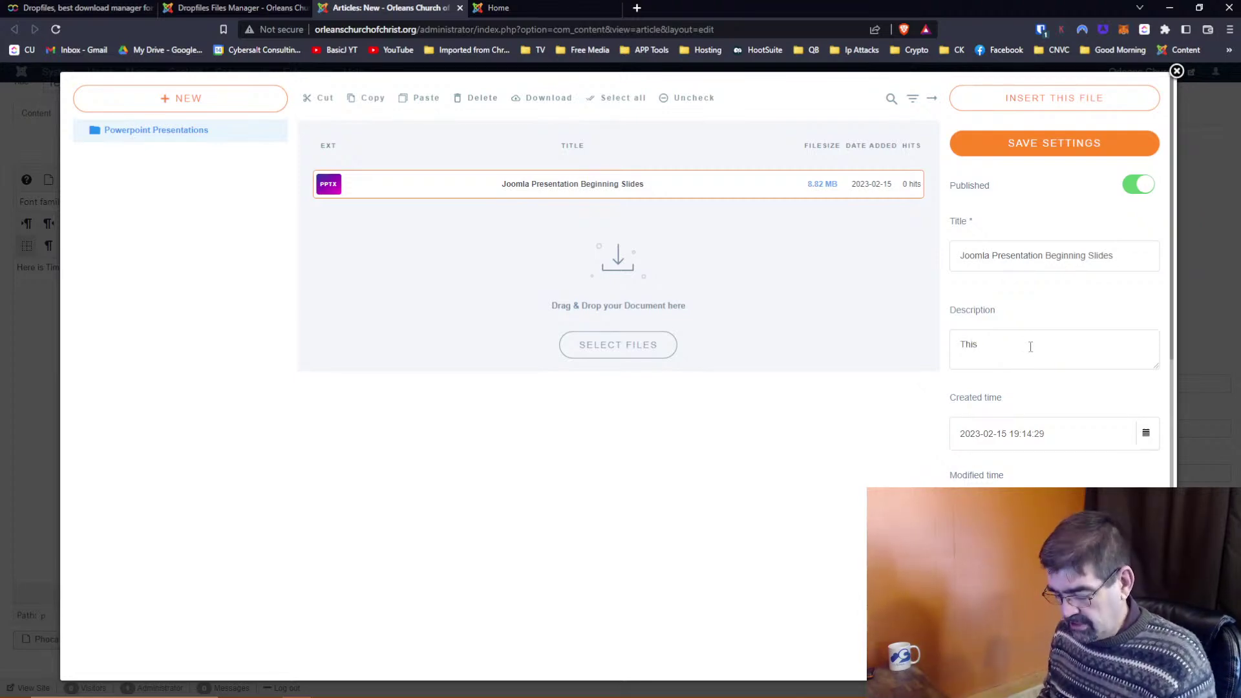
Finish the description 'This is a description' and move the file's created date to April 2022
{"action": "type", "text": "description"}
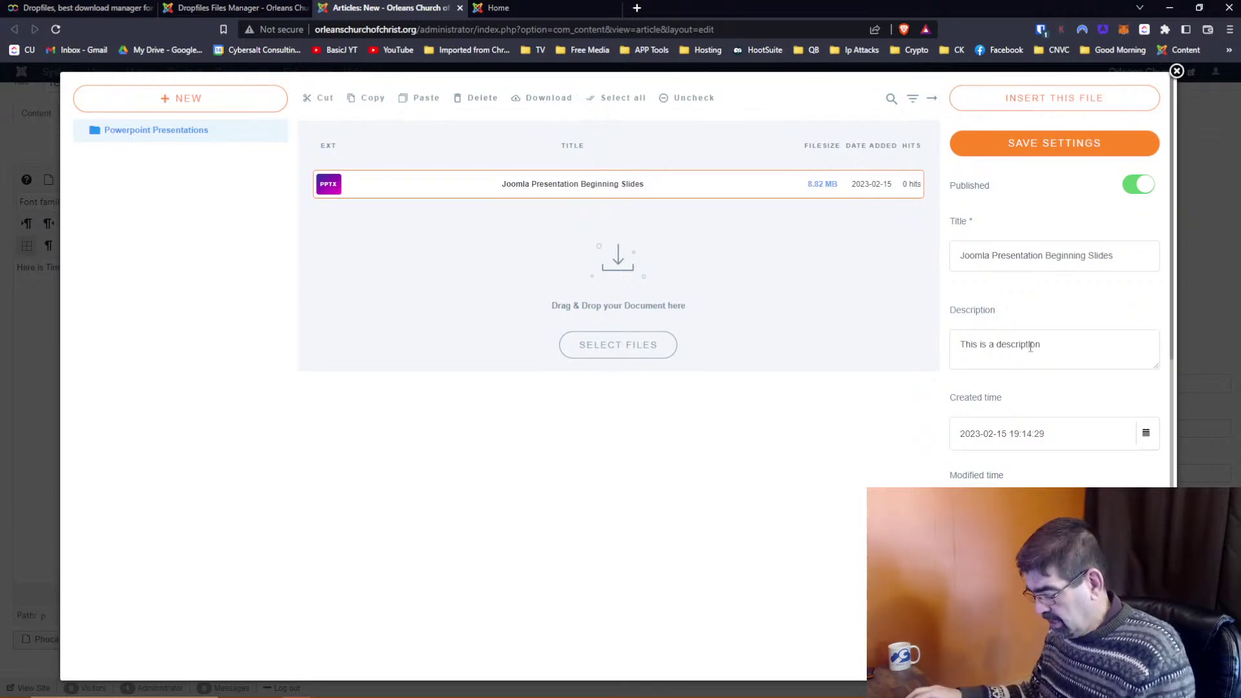
{"action": "scroll", "coordinate": [1034, 336], "scroll_direction": "down", "scroll_amount": 1}
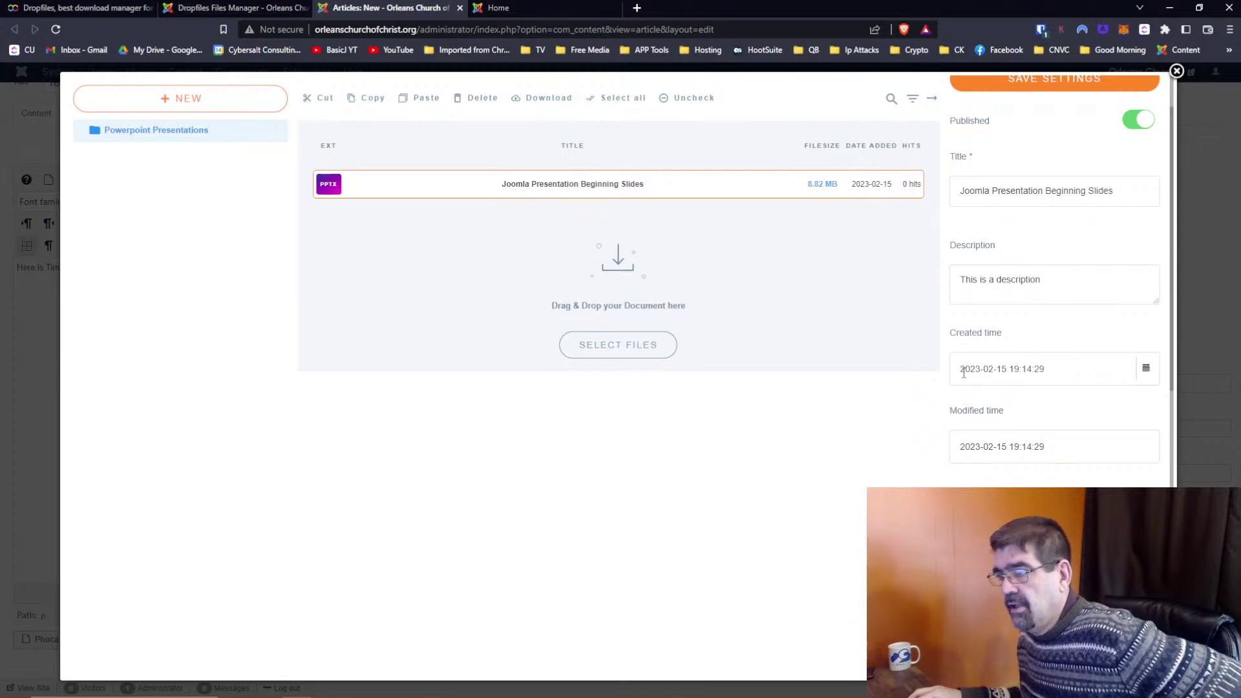
{"action": "left_click", "coordinate": [1146, 368]}
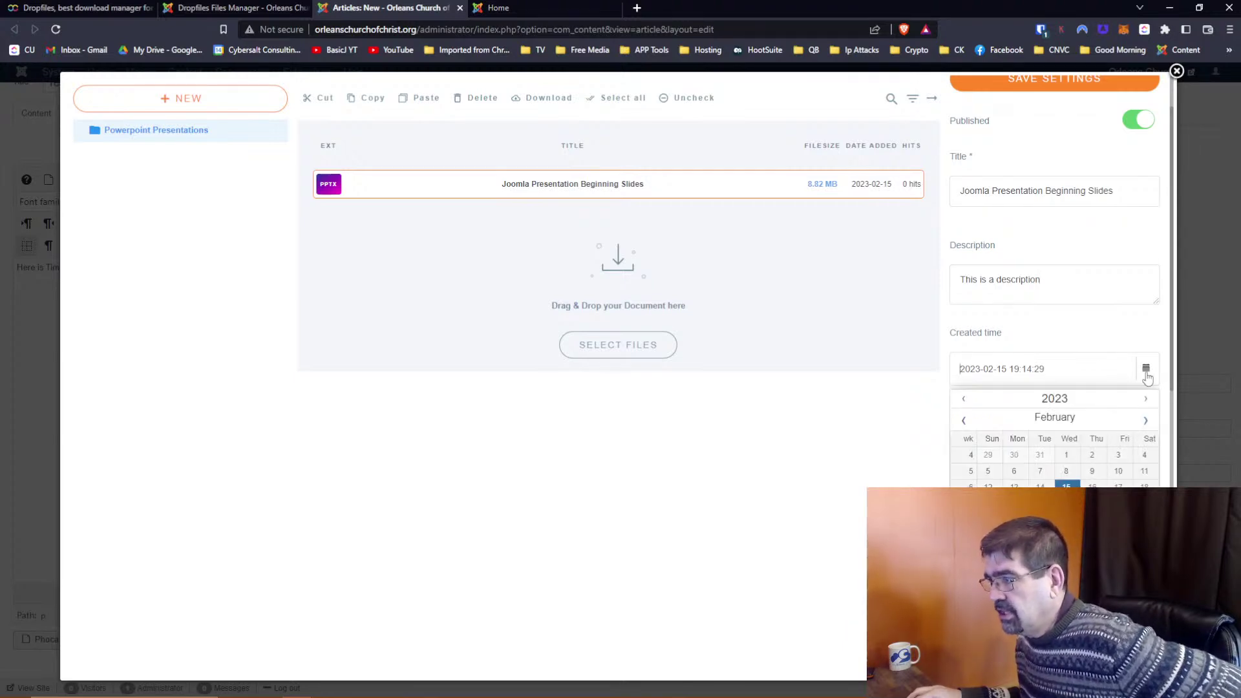
{"action": "left_click", "coordinate": [963, 400]}
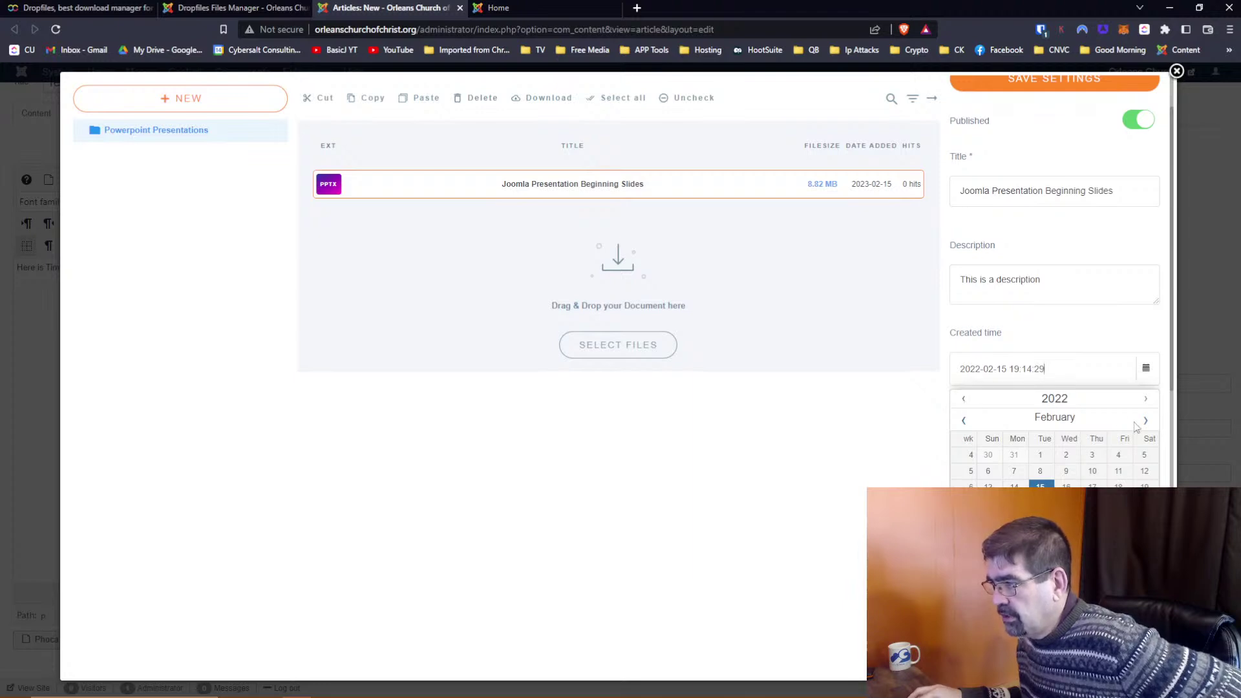
{"action": "left_click", "coordinate": [1144, 420]}
{"action": "left_click", "coordinate": [1143, 423]}
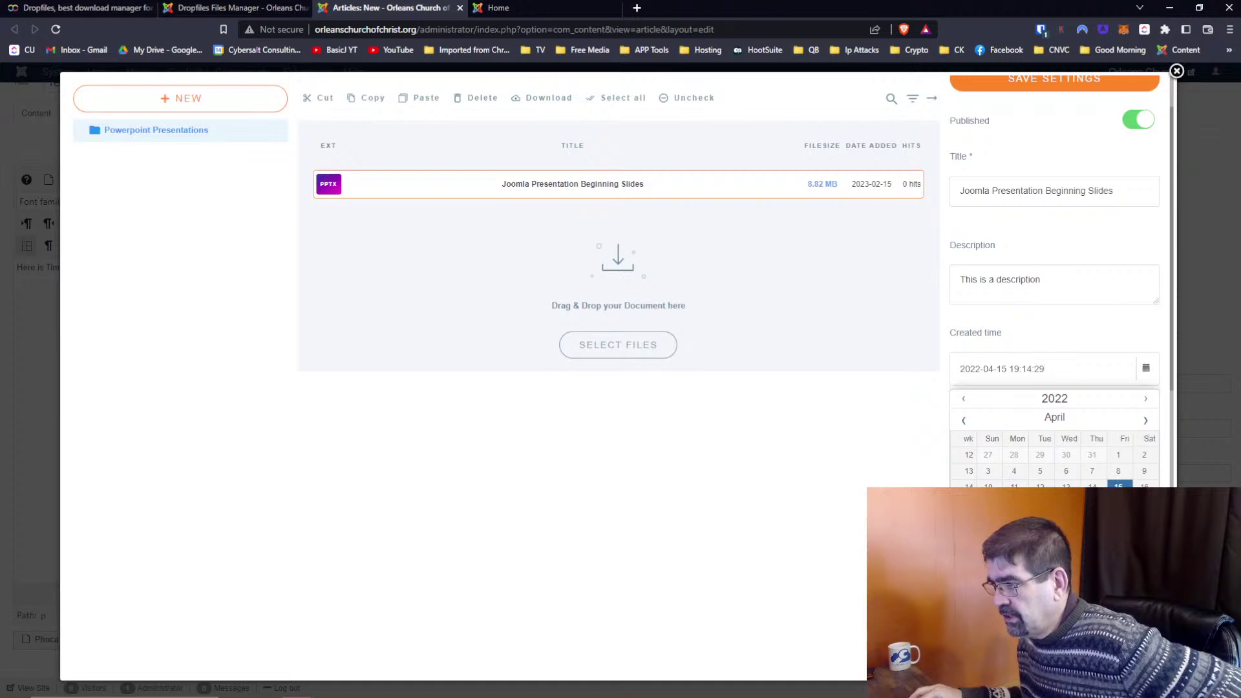
{"action": "left_click", "coordinate": [1065, 502]}
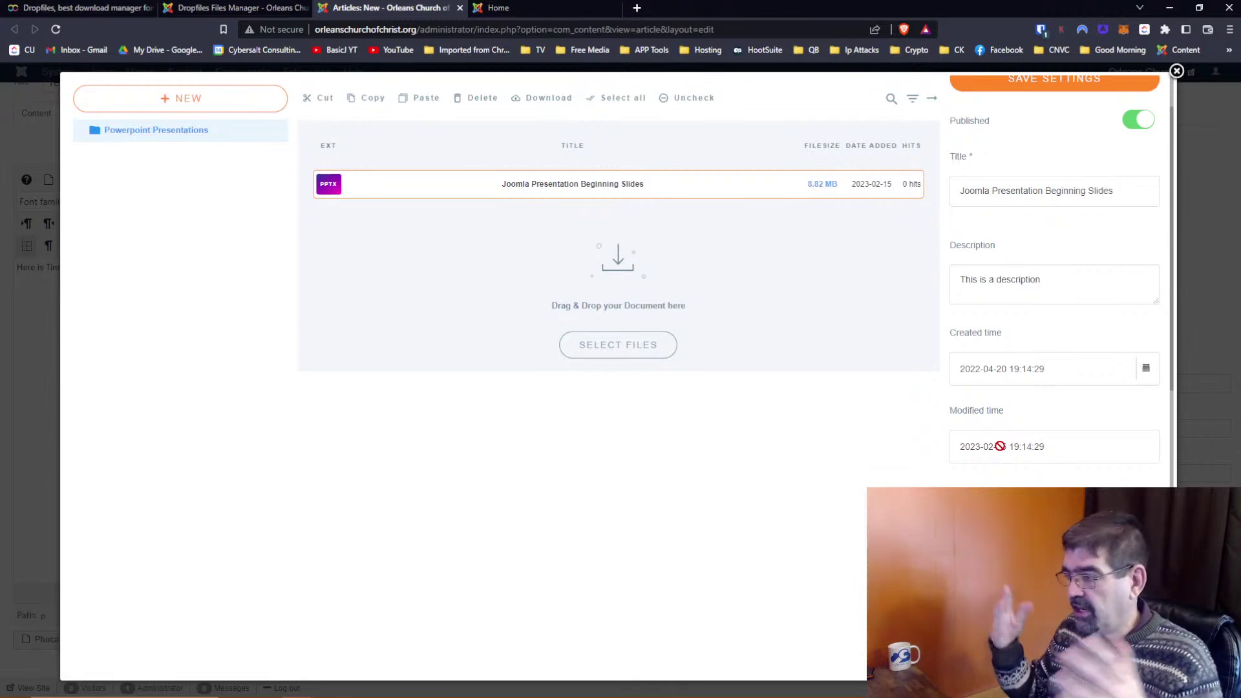
Check the file's Multi category list, then deselect the file to show Powerpoint Presentations category settings
{"action": "scroll", "coordinate": [1005, 442], "scroll_direction": "down", "scroll_amount": 2}
{"action": "scroll", "coordinate": [1013, 433], "scroll_direction": "down", "scroll_amount": 2}
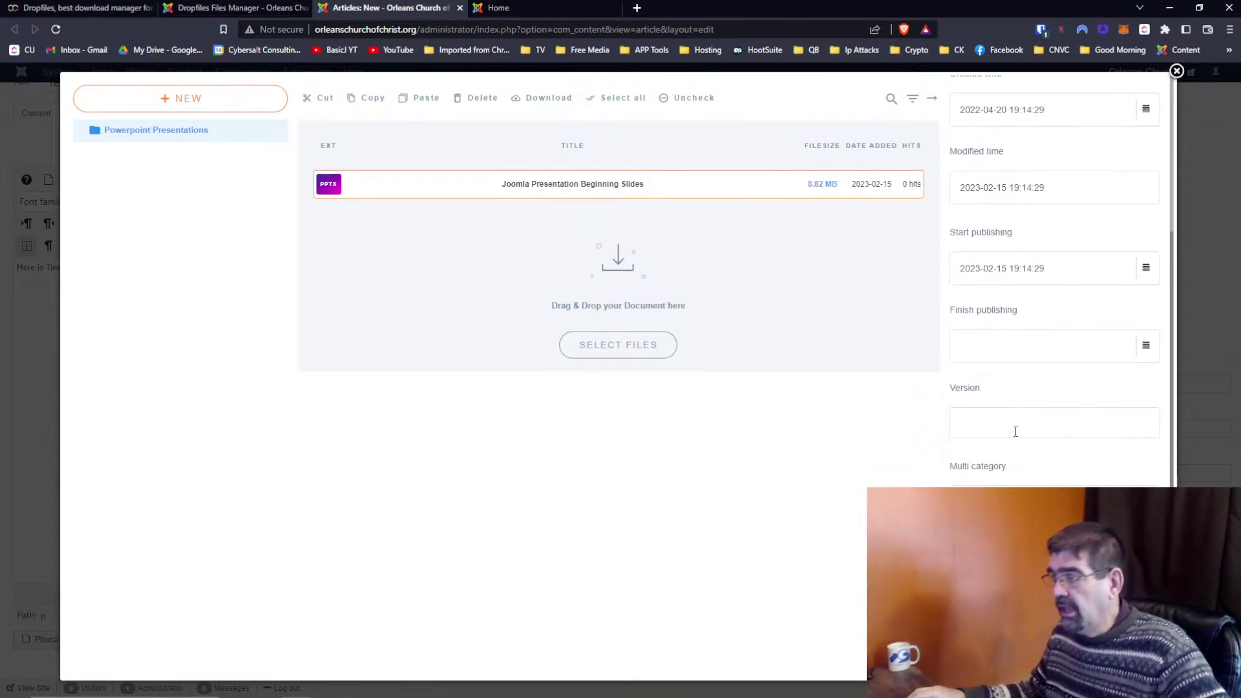
{"action": "scroll", "coordinate": [1025, 407], "scroll_direction": "down", "scroll_amount": 2}
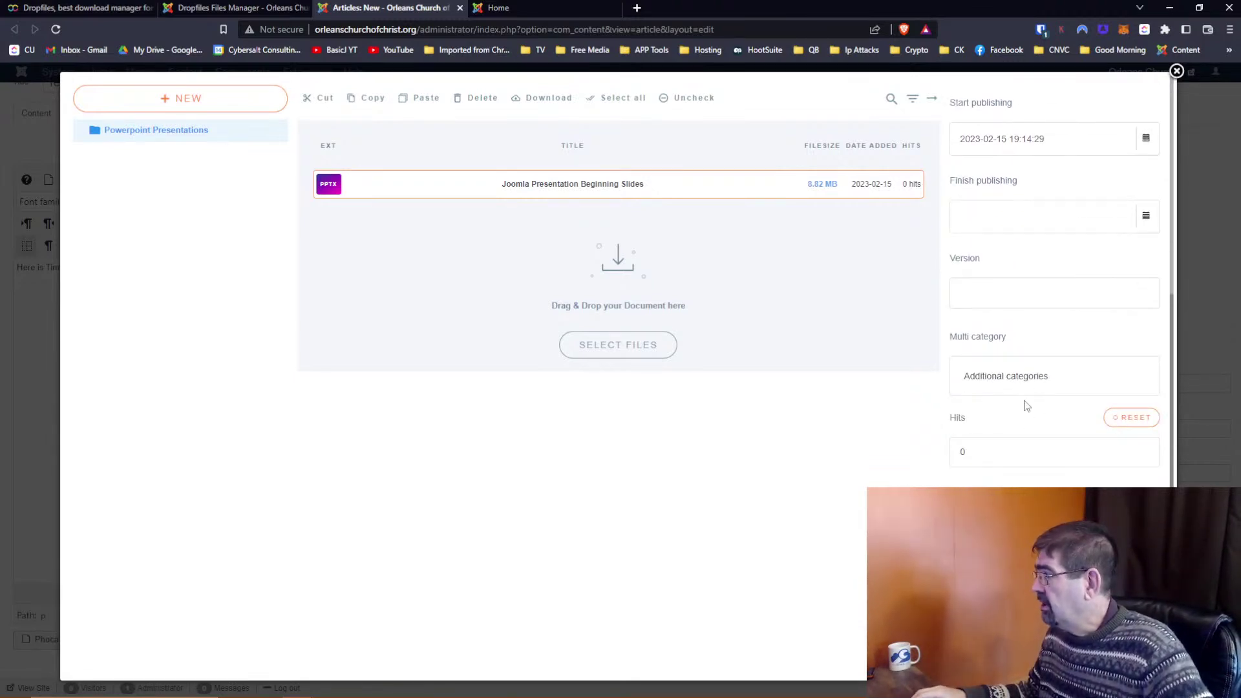
{"action": "scroll", "coordinate": [1036, 165], "scroll_direction": "up", "scroll_amount": 1}
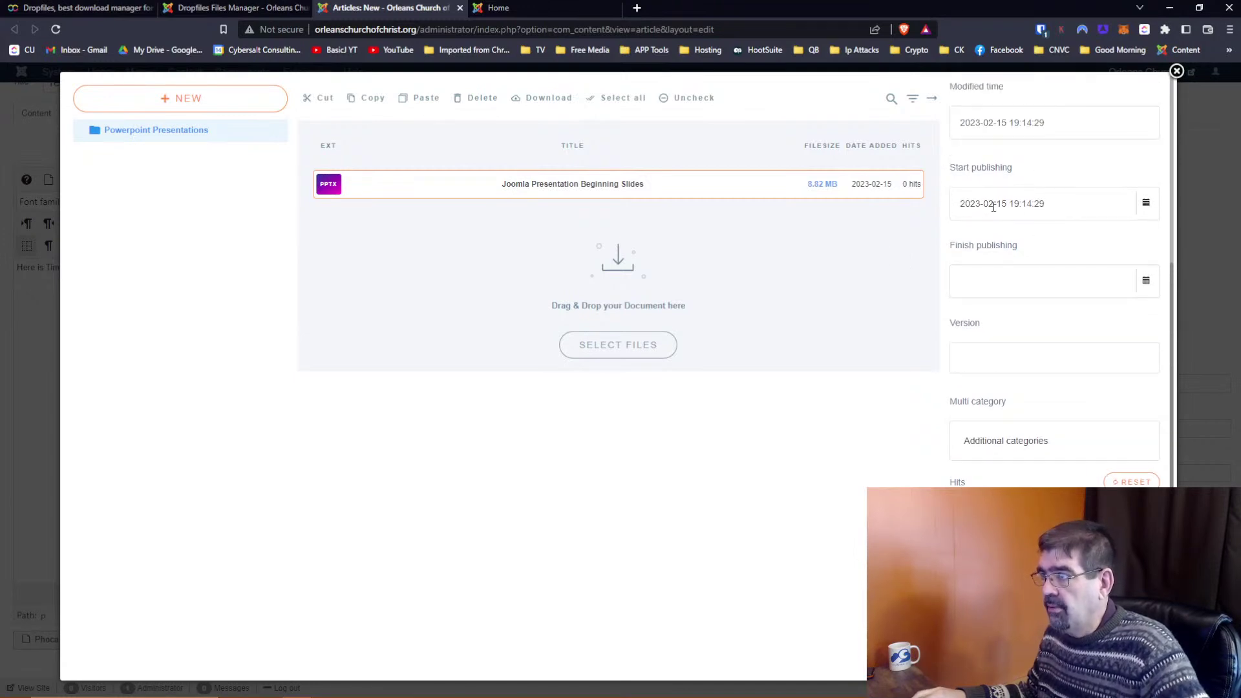
{"action": "scroll", "coordinate": [993, 206], "scroll_direction": "up", "scroll_amount": 1}
{"action": "scroll", "coordinate": [979, 259], "scroll_direction": "down", "scroll_amount": 1}
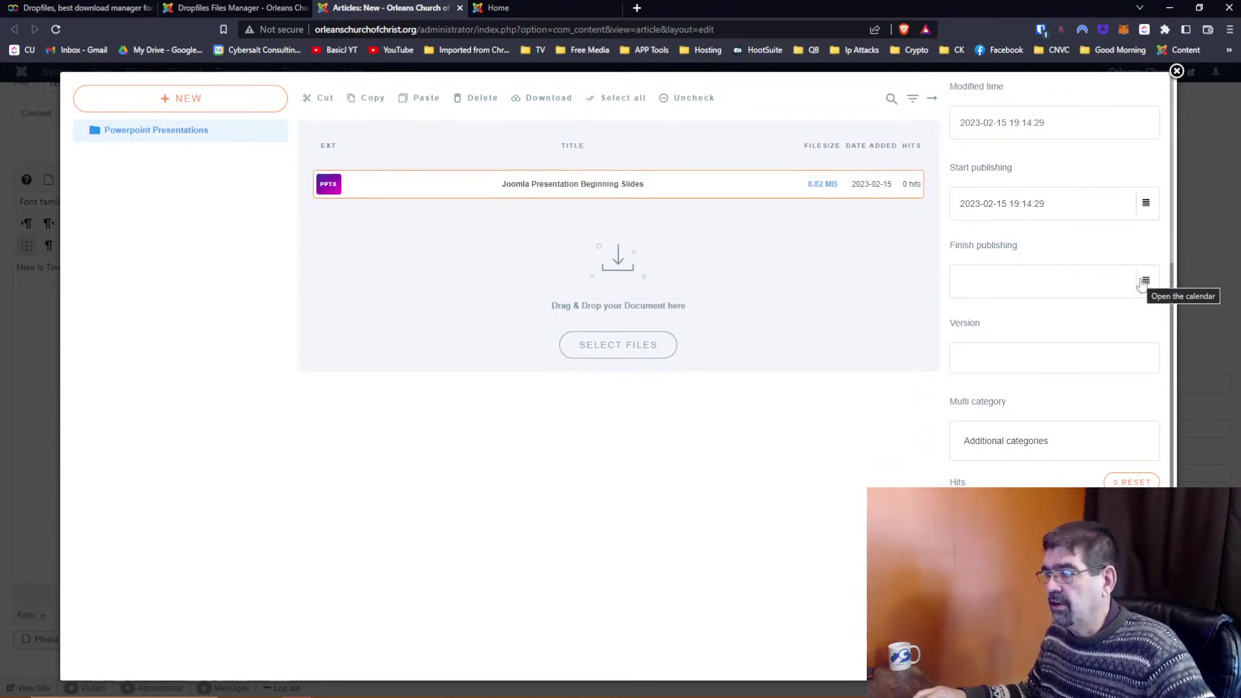
{"action": "scroll", "coordinate": [1070, 236], "scroll_direction": "down", "scroll_amount": 2}
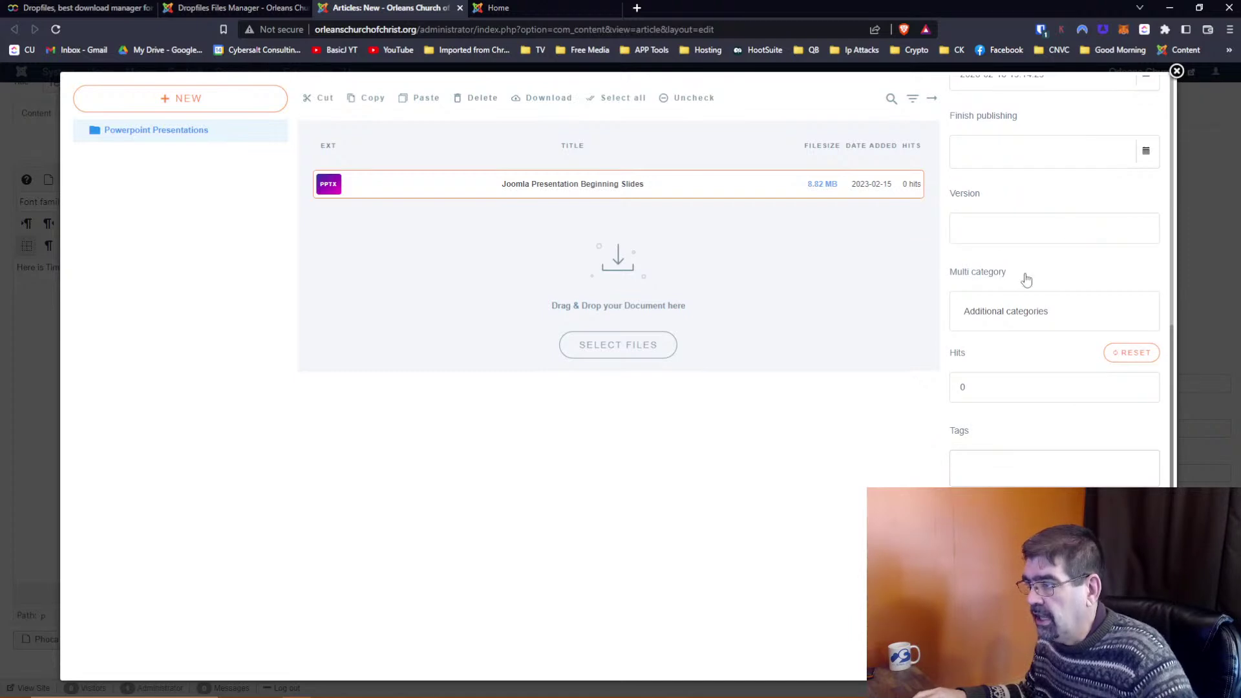
{"action": "left_click", "coordinate": [1006, 316]}
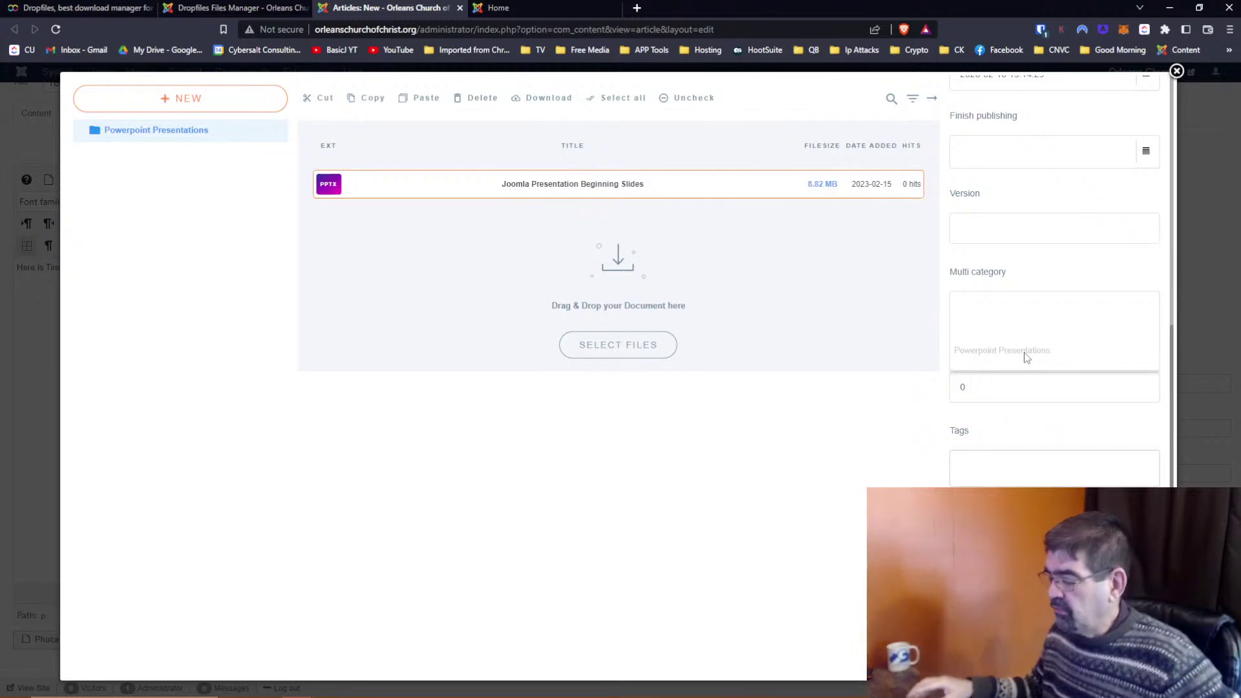
{"action": "left_click", "coordinate": [883, 434]}
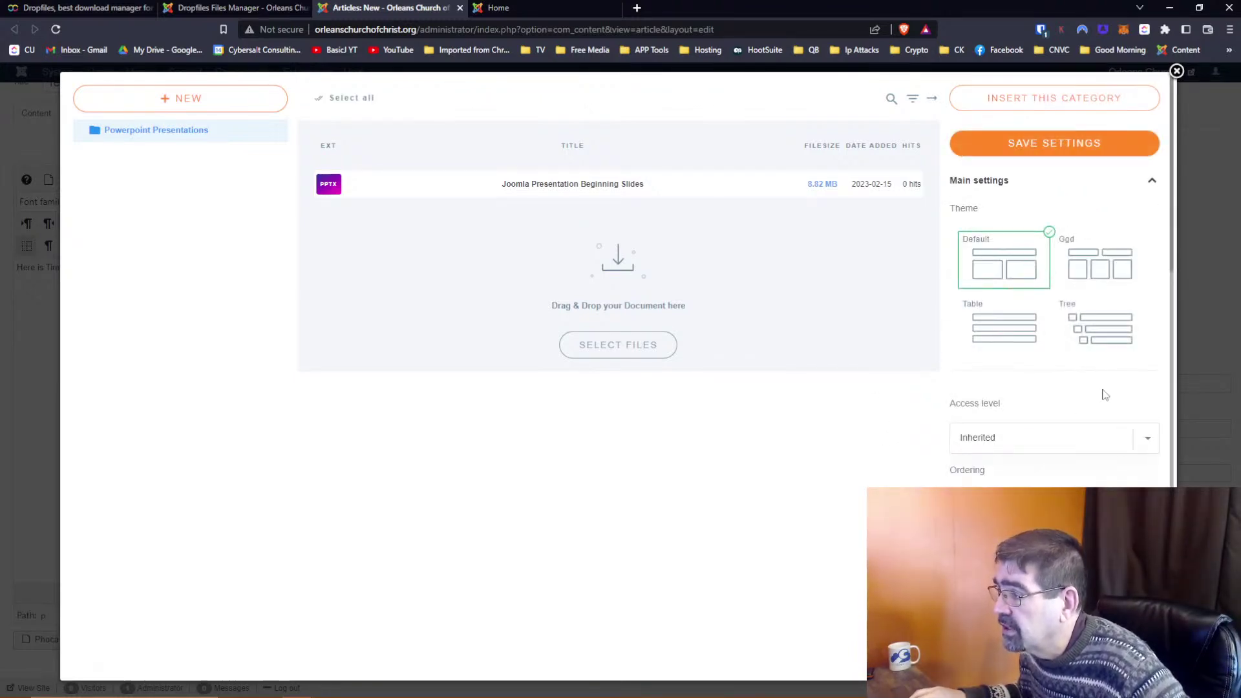
Review the category's layout options, then reopen the Joomla Presentation Beginning Slides file details
{"action": "scroll", "coordinate": [1101, 394], "scroll_direction": "down", "scroll_amount": 10}
{"action": "scroll", "coordinate": [1102, 390], "scroll_direction": "down", "scroll_amount": 5}
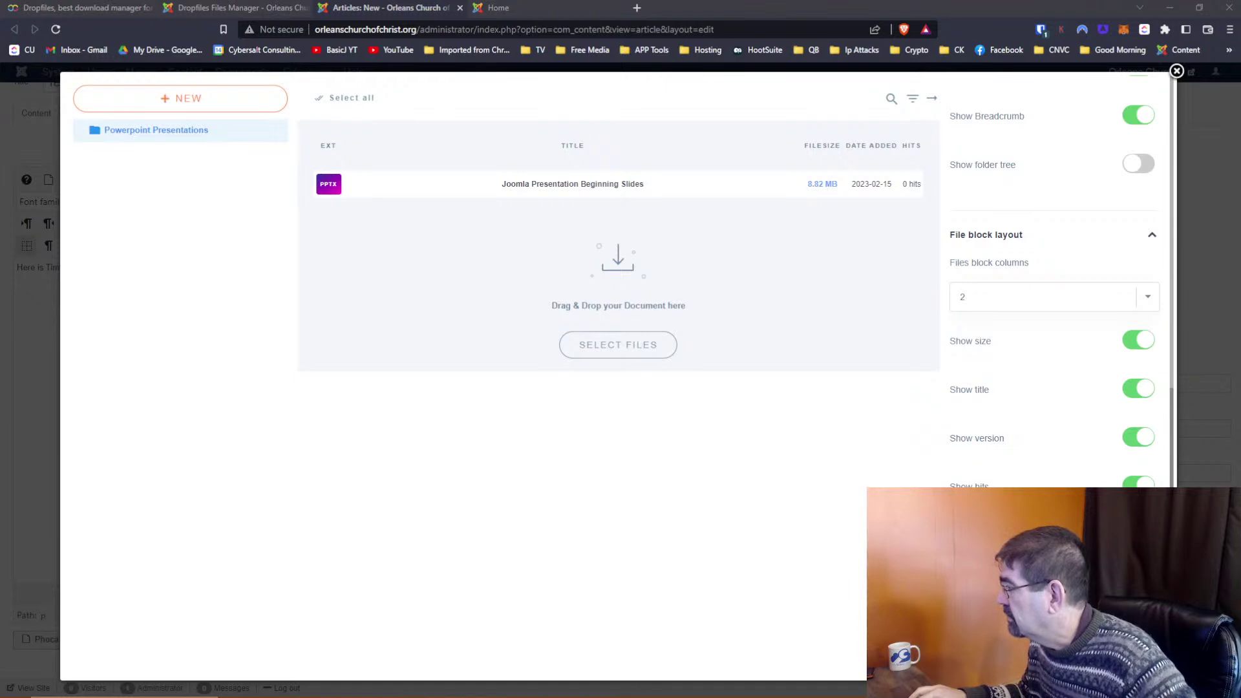
{"action": "scroll", "coordinate": [1065, 208], "scroll_direction": "up", "scroll_amount": 4}
{"action": "scroll", "coordinate": [1063, 208], "scroll_direction": "up", "scroll_amount": 5}
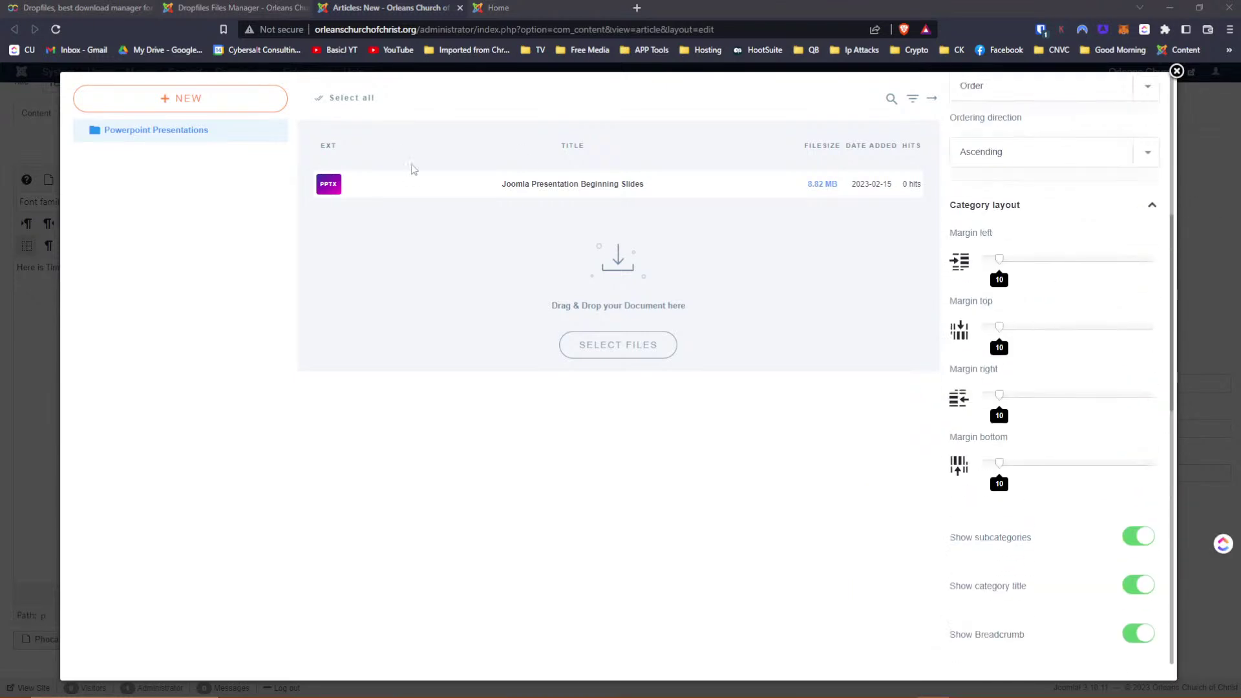
{"action": "left_click", "coordinate": [487, 186]}
{"action": "scroll", "coordinate": [1071, 238], "scroll_direction": "down", "scroll_amount": 5}
{"action": "scroll", "coordinate": [1072, 242], "scroll_direction": "up", "scroll_amount": 5}
Give the slides file the description "This is a description"
{"action": "left_click", "coordinate": [1031, 345]}
{"action": "type", "text": "This is a desc"}
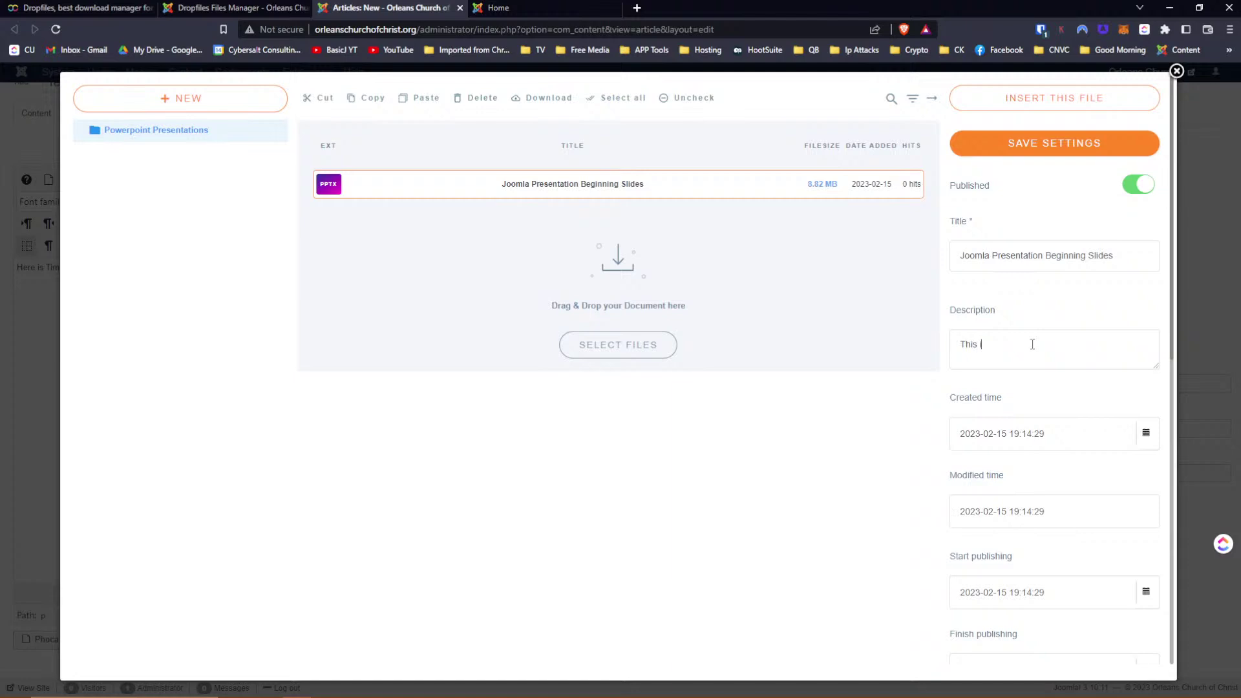
{"action": "type", "text": "ription."}
{"action": "scroll", "coordinate": [1087, 308], "scroll_direction": "down", "scroll_amount": 5}
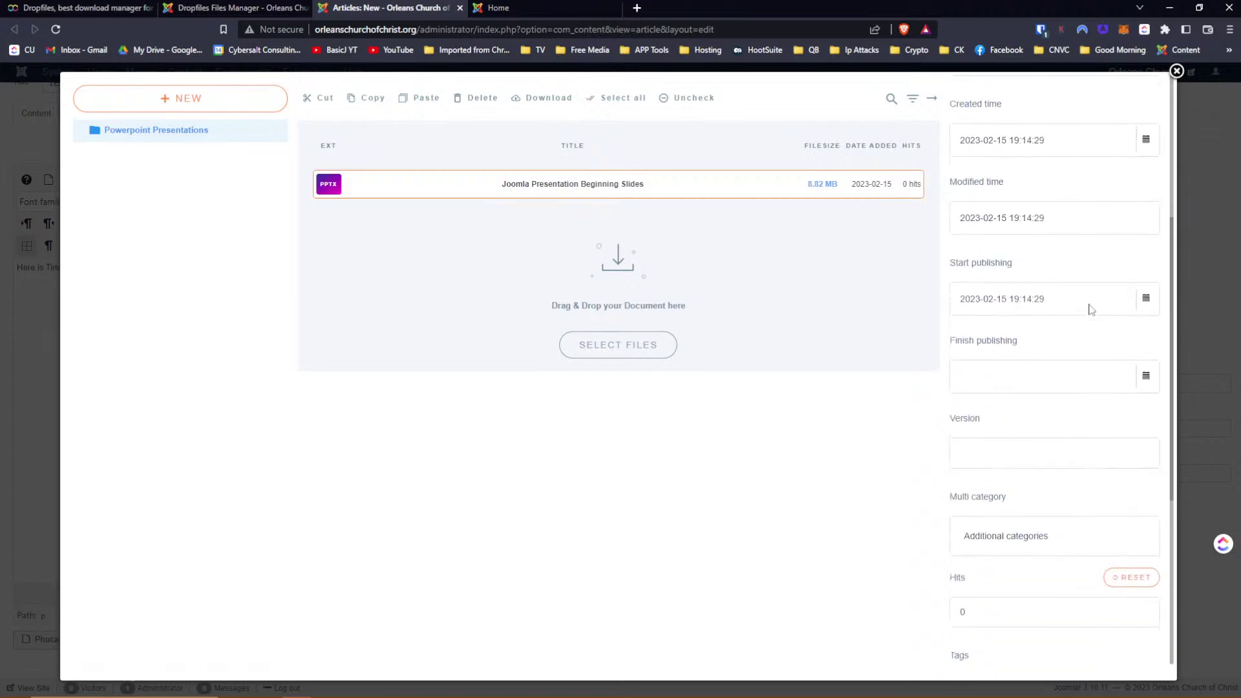
{"action": "scroll", "coordinate": [1090, 309], "scroll_direction": "down", "scroll_amount": 5}
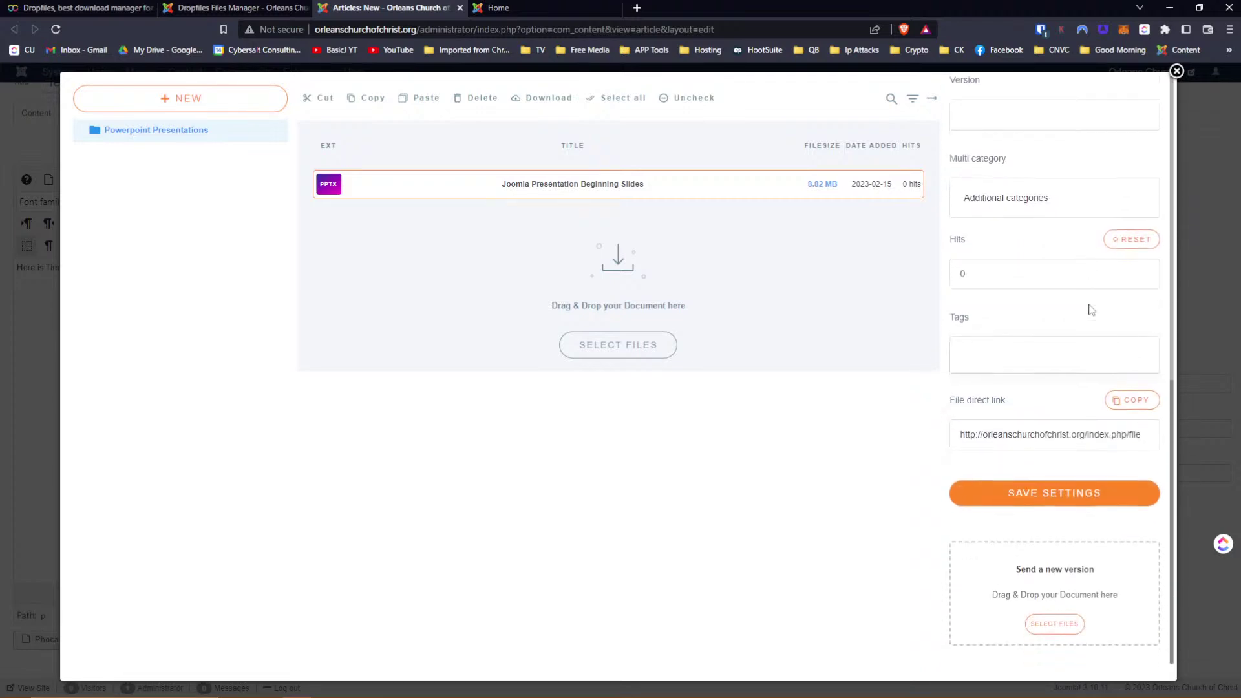
Add the tags Powerpoint and Joomla to the slides file
{"action": "left_click", "coordinate": [1052, 354]}
{"action": "type", "text": "Powerpoint"}
{"action": "key", "text": "Return"}
{"action": "type", "text": "Joomla"}
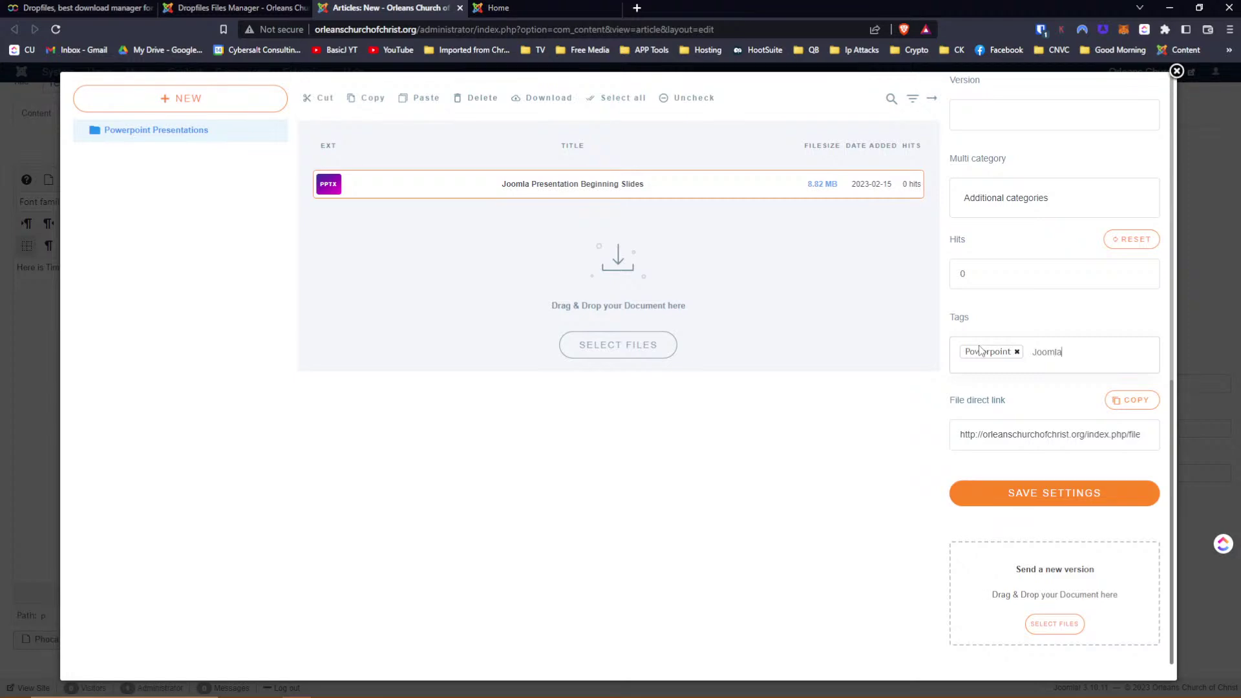
{"action": "key", "text": "Return"}
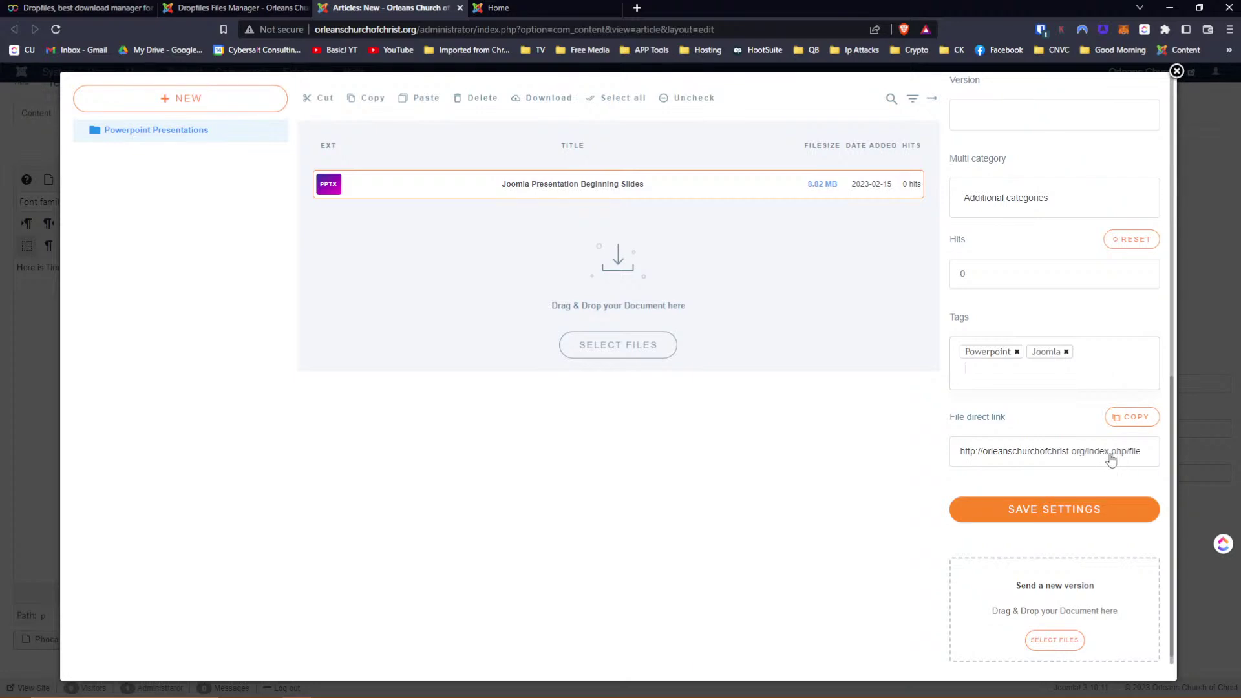
Open the file's copied direct link in a new tab to confirm the .pptx download, then cancel it
{"action": "left_click", "coordinate": [1127, 419]}
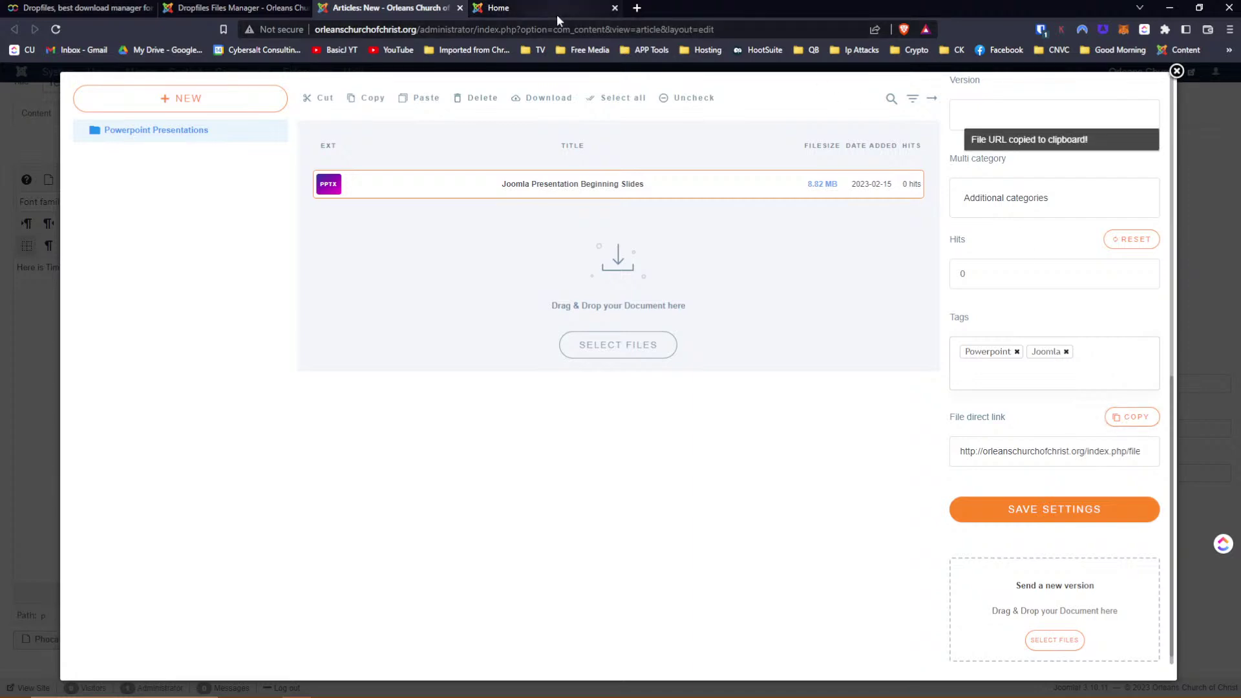
{"action": "left_click", "coordinate": [636, 7]}
{"action": "left_click", "coordinate": [633, 27]}
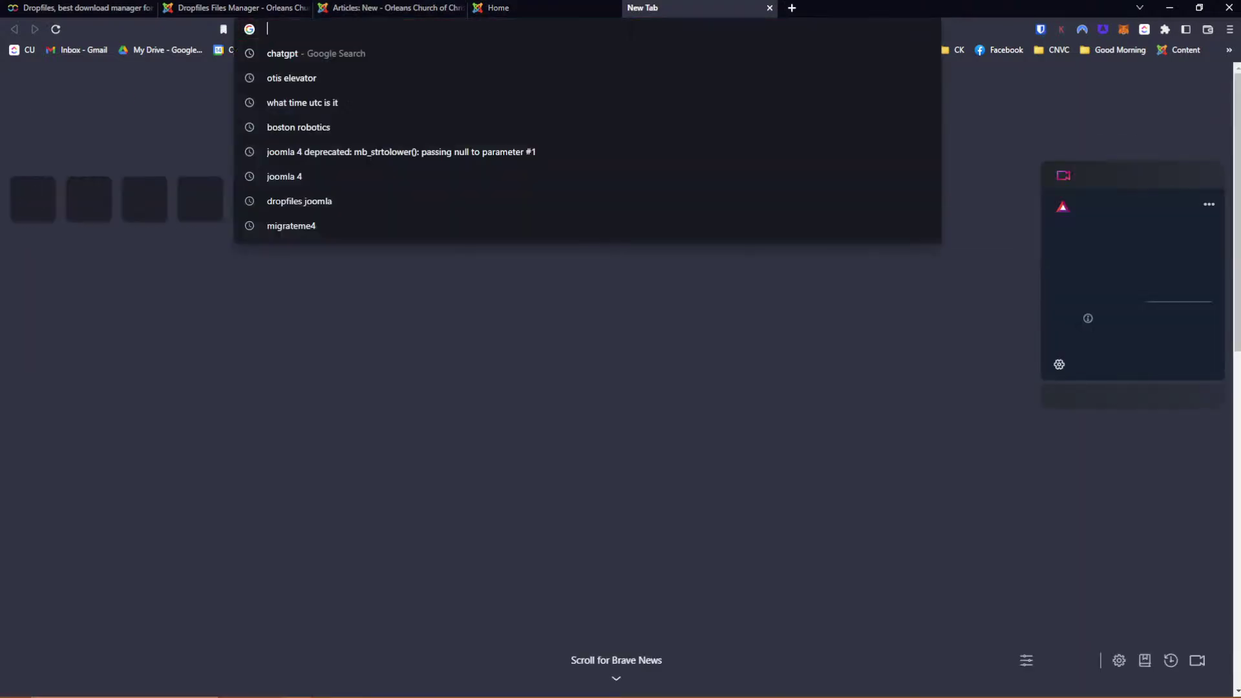
{"action": "key", "text": "ctrl+v"}
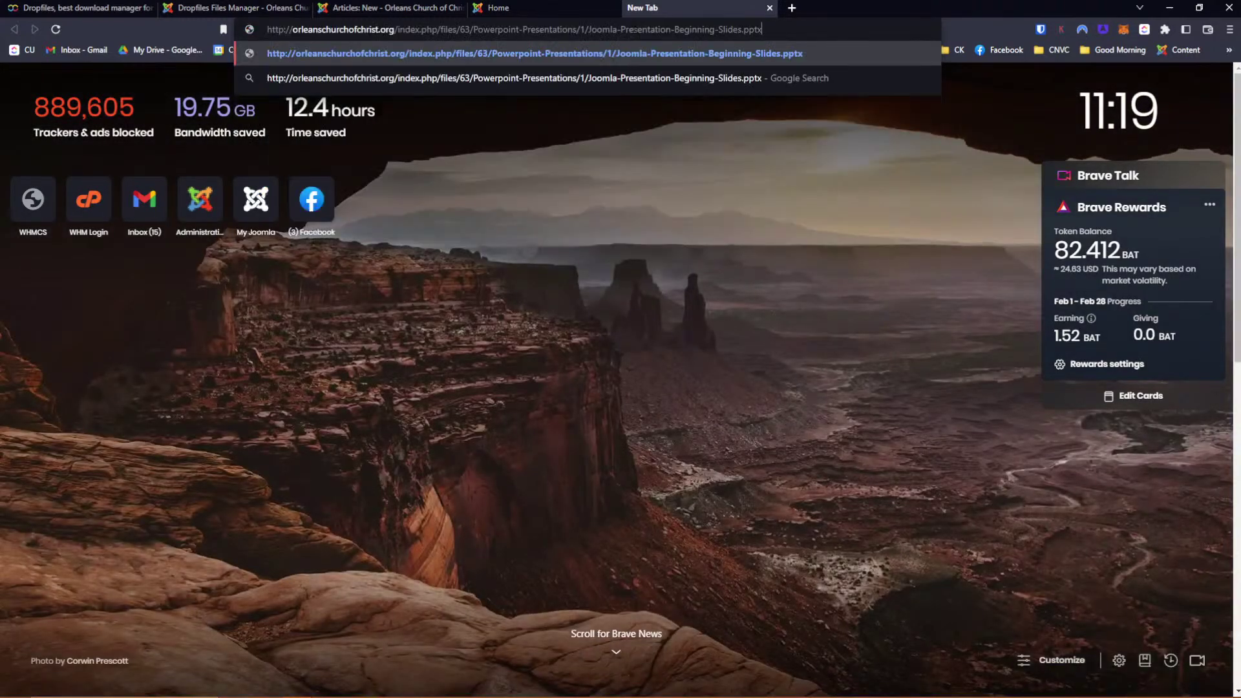
{"action": "key", "text": "Return"}
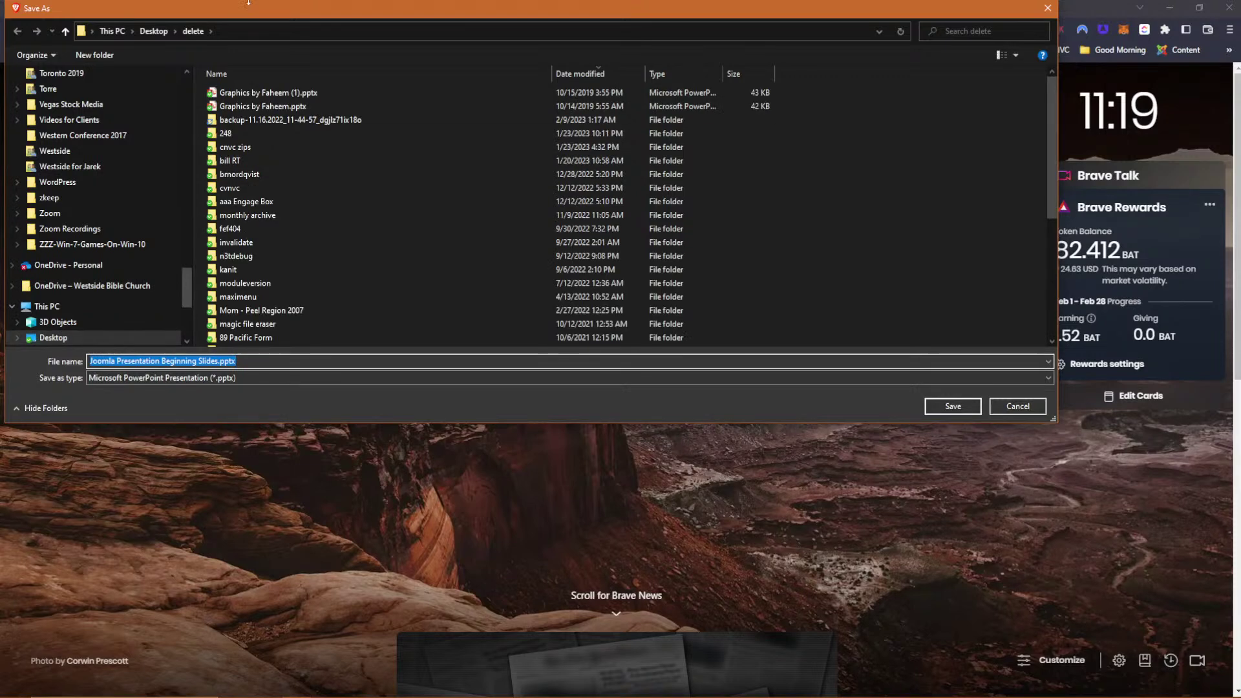
{"action": "left_click", "coordinate": [1010, 411]}
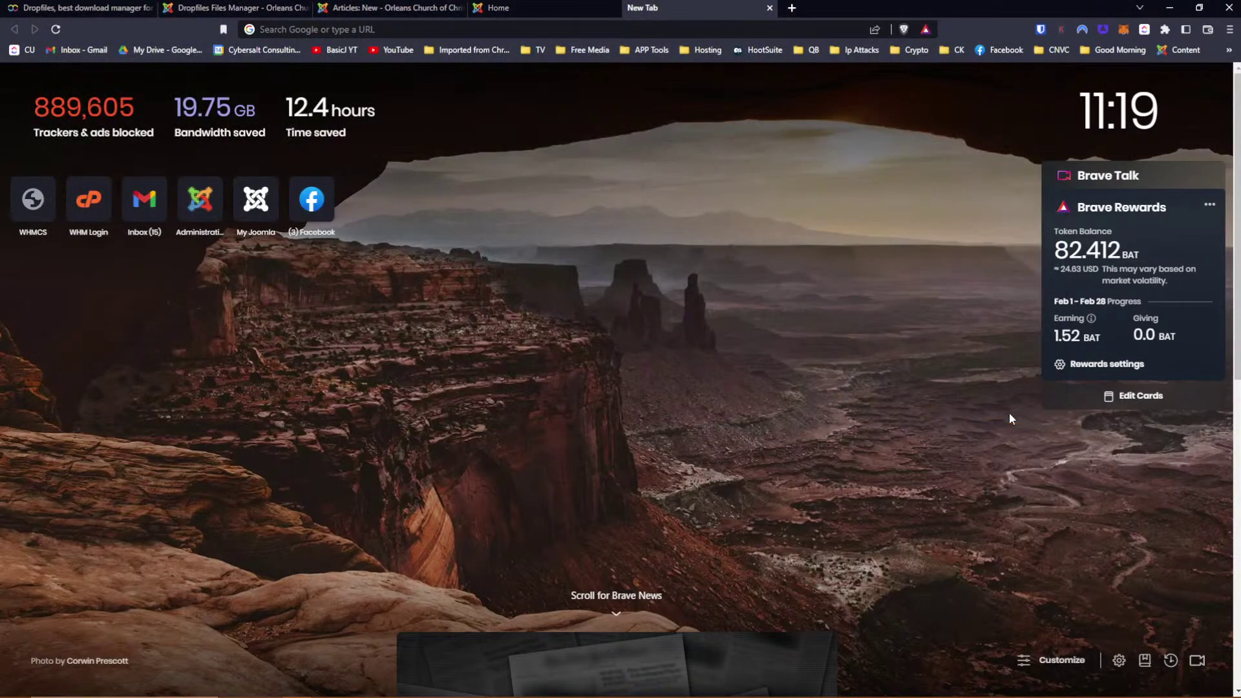
{"action": "left_click", "coordinate": [507, 10]}
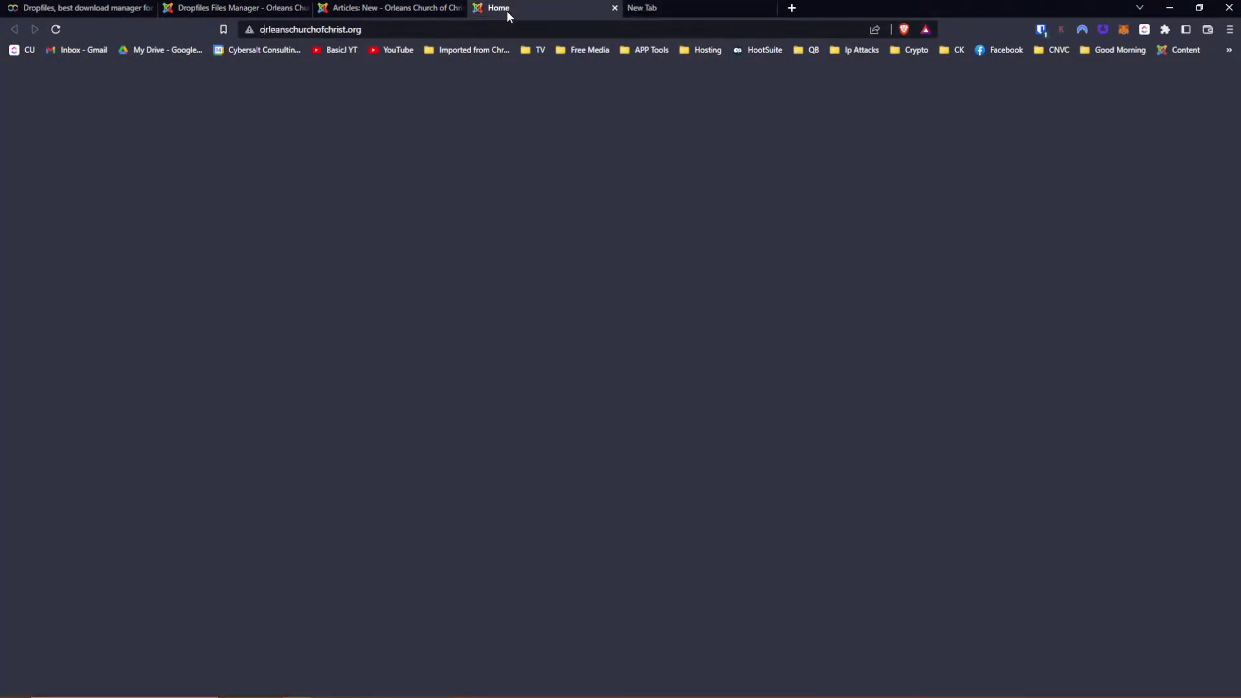
Save the slides file's settings and insert its Dropfiles download block into the Test Article
{"action": "left_click", "coordinate": [378, 8]}
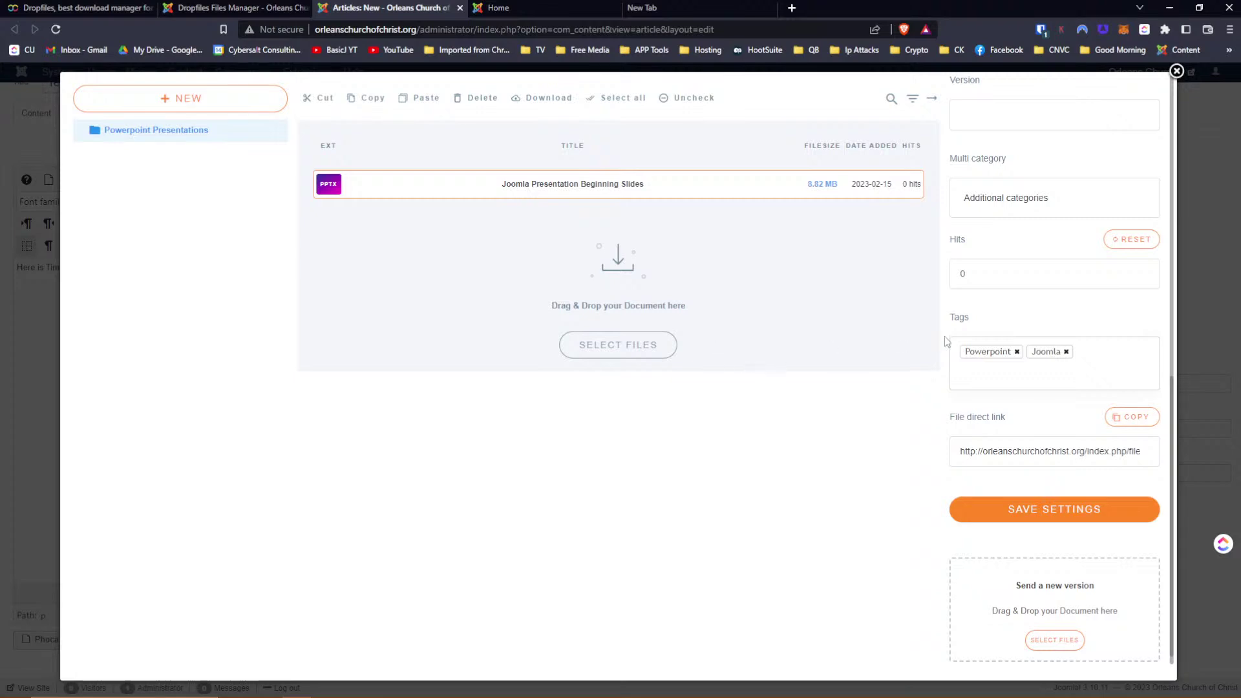
{"action": "scroll", "coordinate": [973, 348], "scroll_direction": "down", "scroll_amount": 1}
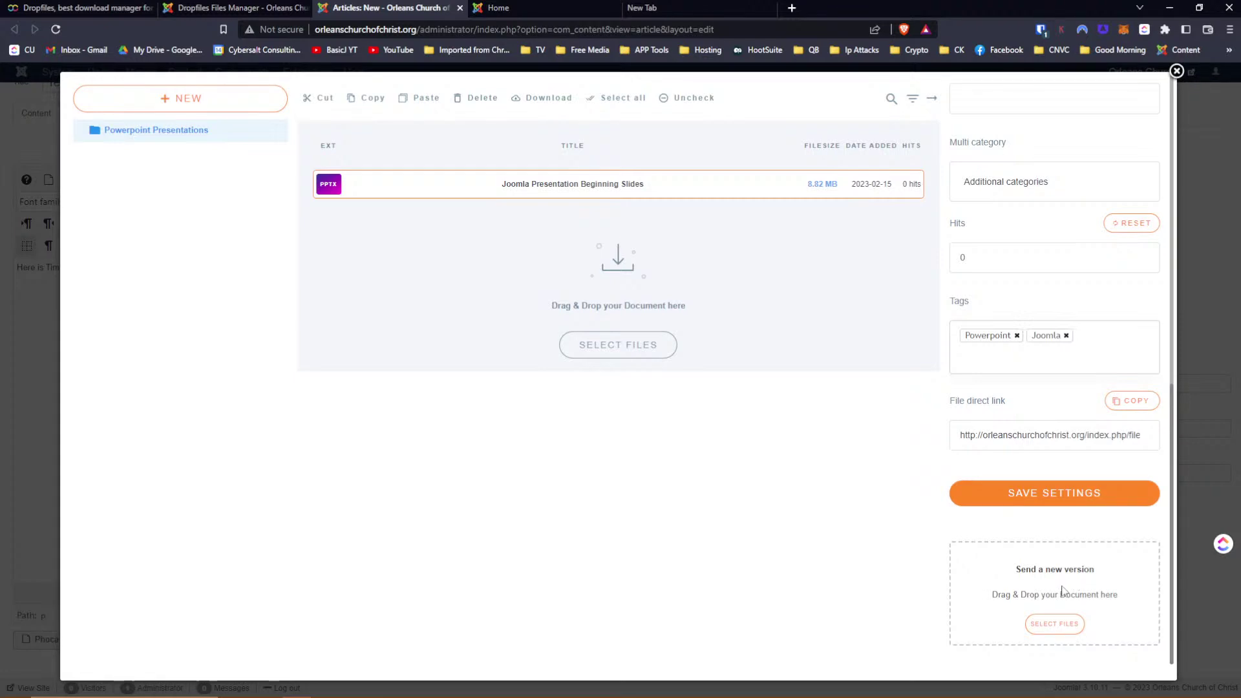
{"action": "scroll", "coordinate": [1019, 450], "scroll_direction": "up", "scroll_amount": 1}
{"action": "scroll", "coordinate": [1019, 451], "scroll_direction": "up", "scroll_amount": 10}
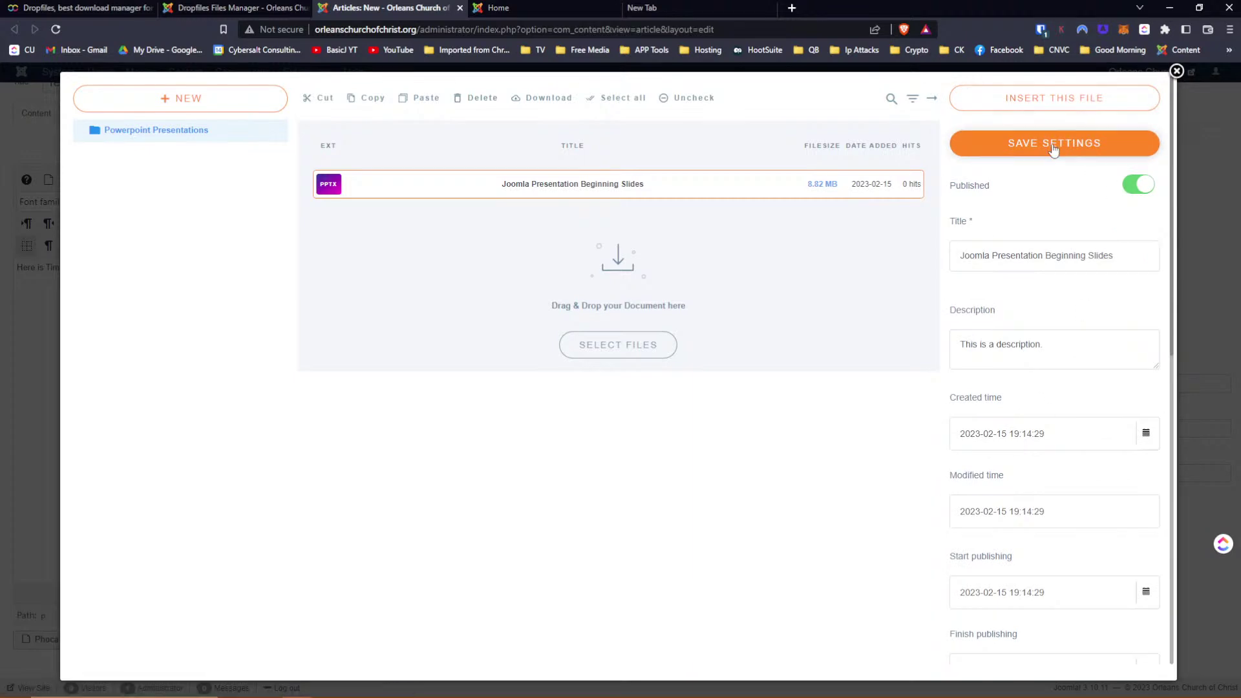
{"action": "left_click", "coordinate": [1053, 145]}
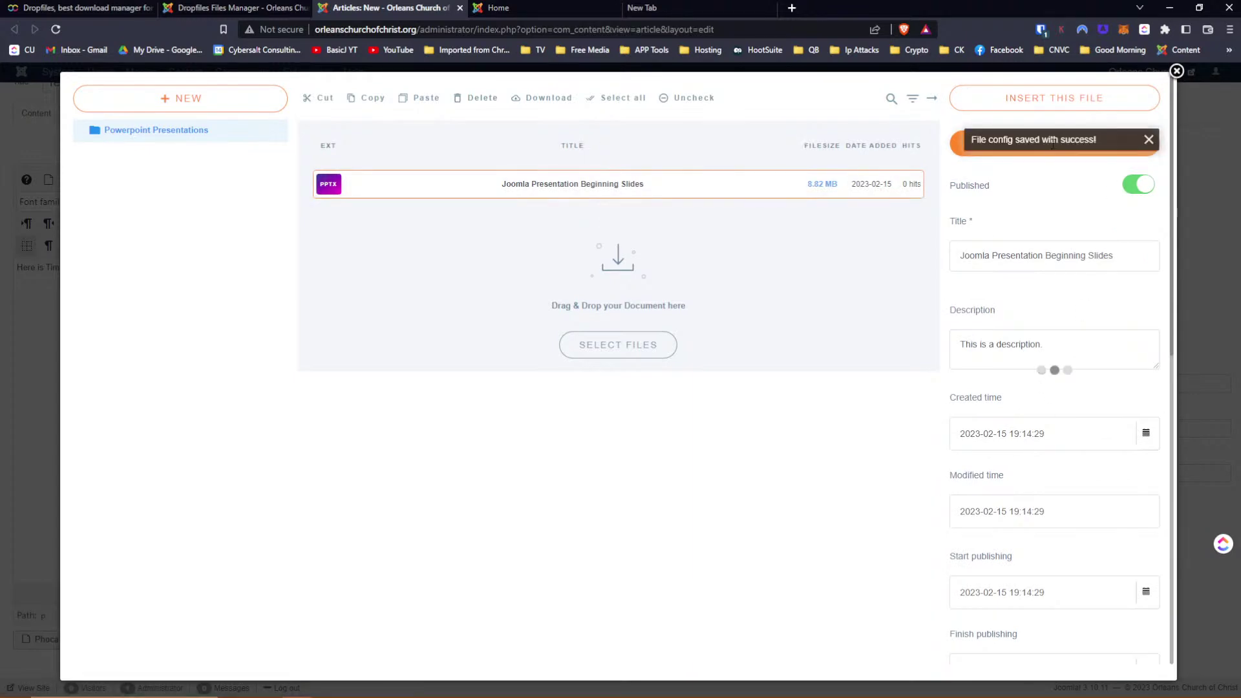
{"action": "left_click", "coordinate": [1047, 106]}
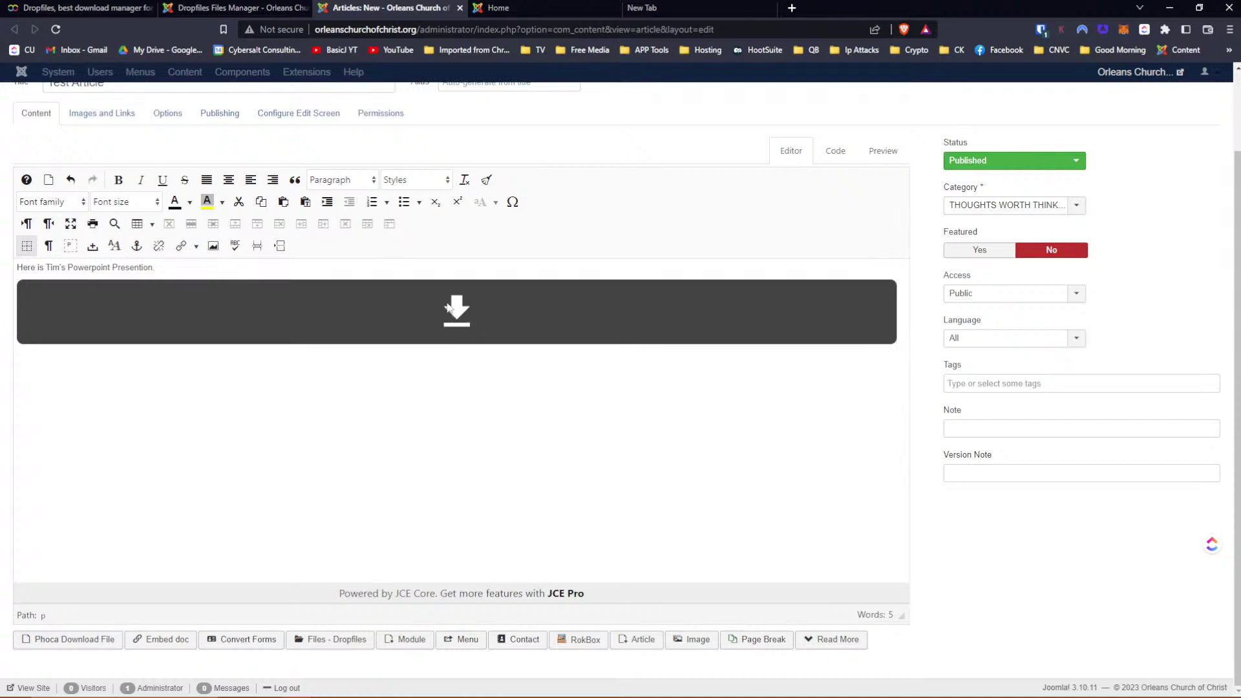
Mark the Test Article as Featured and save it with the embedded download block
{"action": "scroll", "coordinate": [706, 410], "scroll_direction": "up", "scroll_amount": 2}
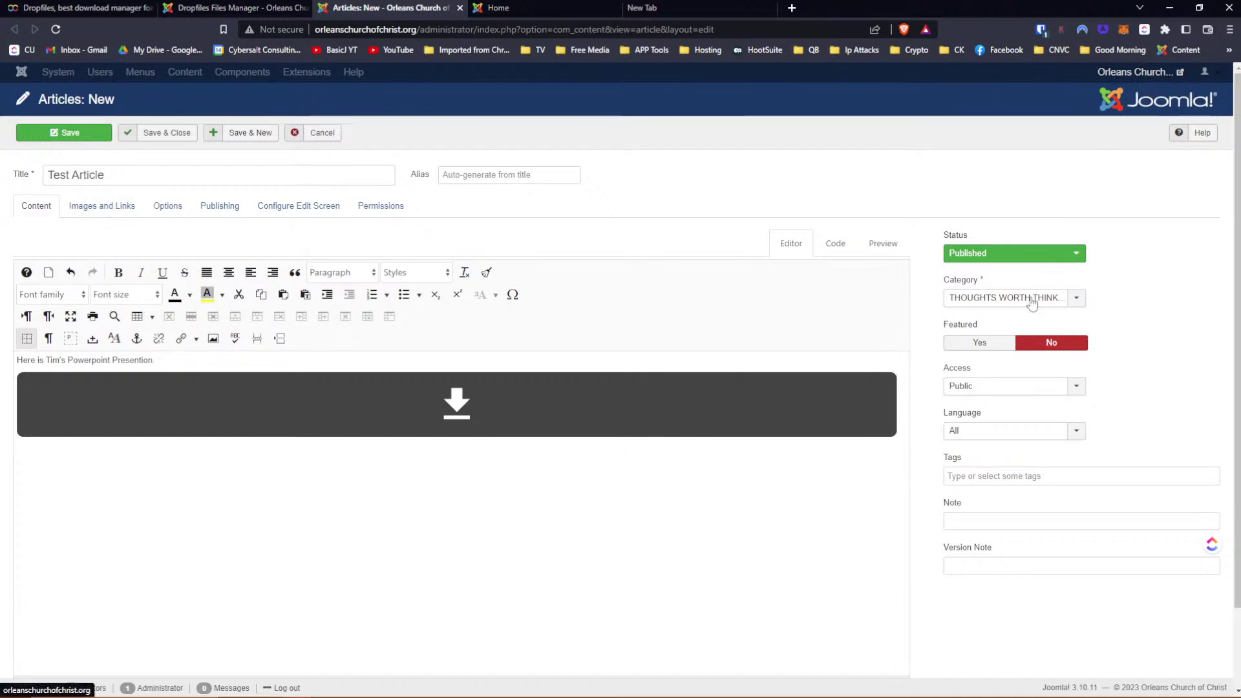
{"action": "left_click", "coordinate": [980, 343]}
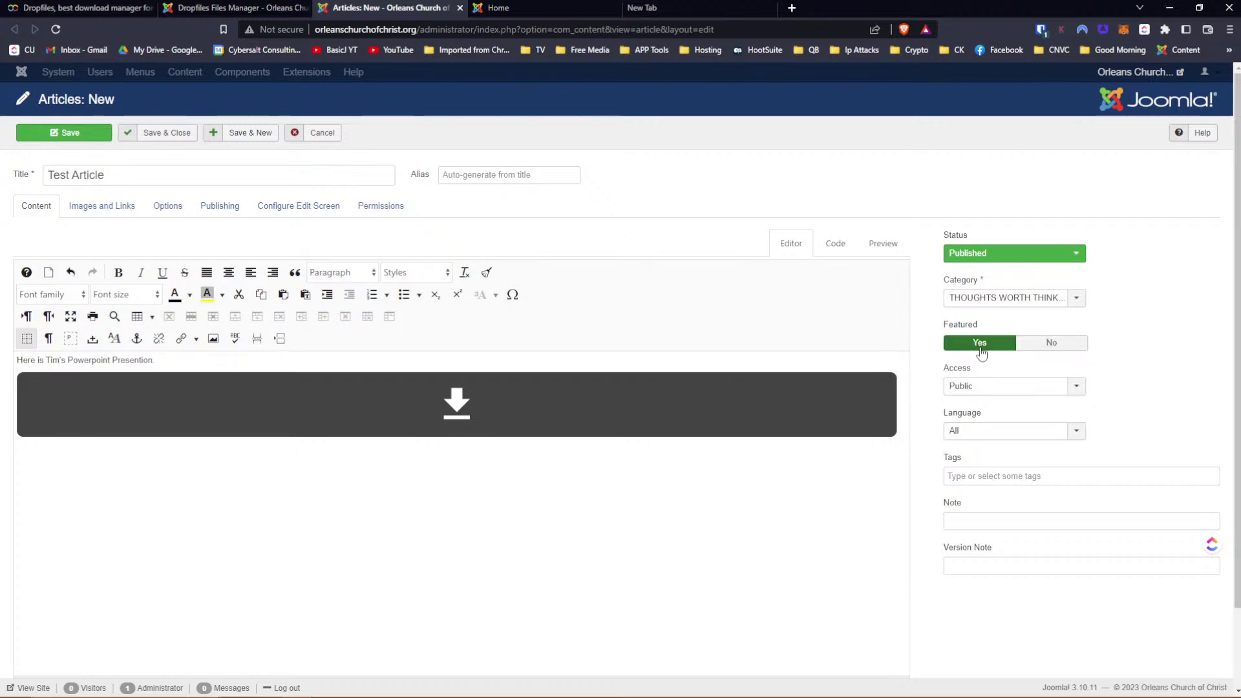
{"action": "left_click", "coordinate": [68, 137]}
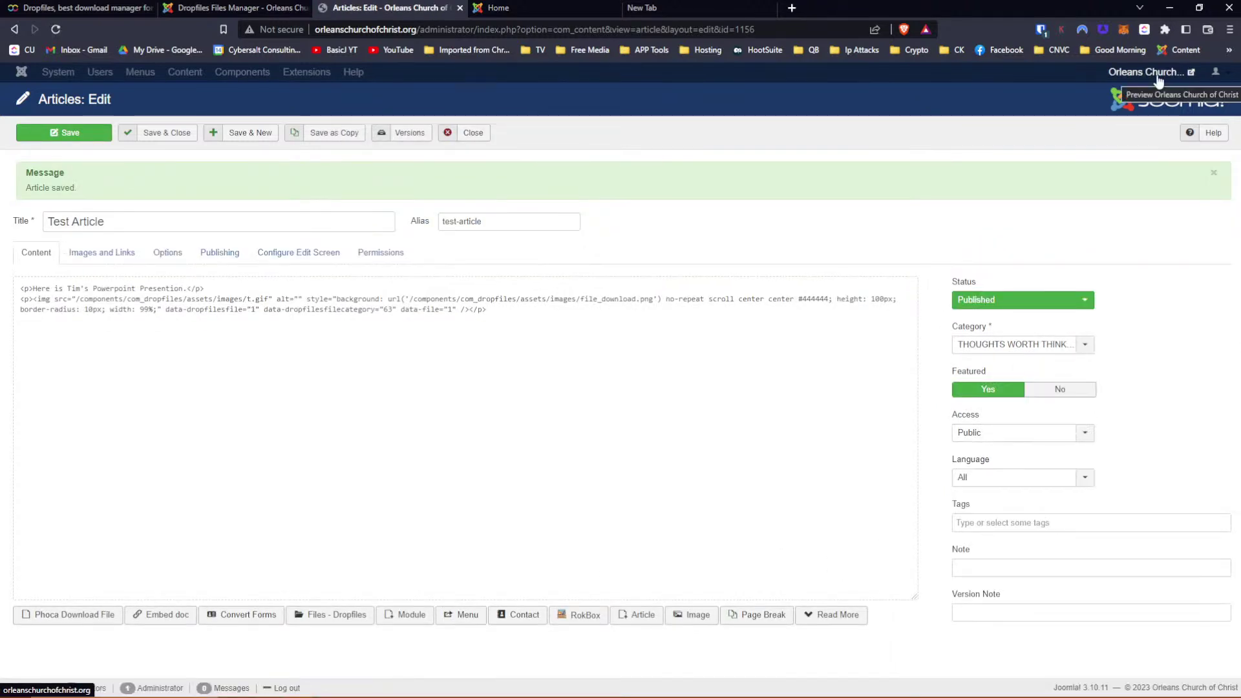
Look at the live site's Complete Sermons page, then return to the Test Article editor
{"action": "left_click", "coordinate": [1157, 78]}
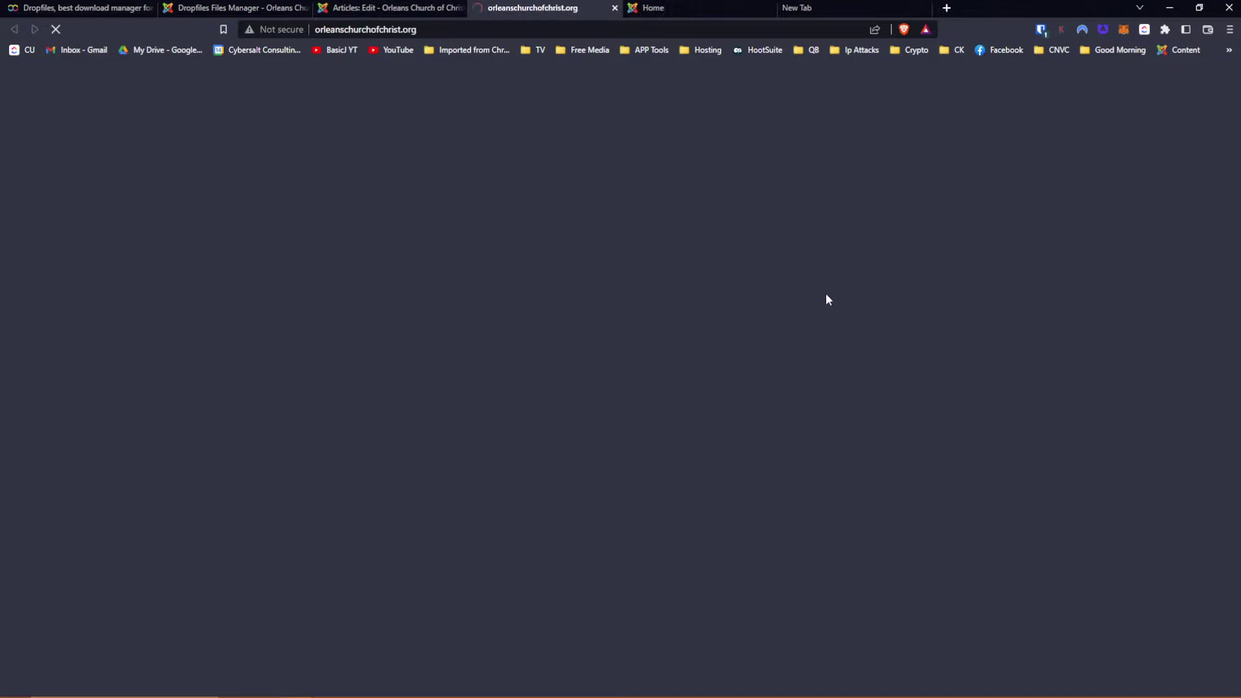
{"action": "scroll", "coordinate": [828, 301], "scroll_direction": "down", "scroll_amount": 5}
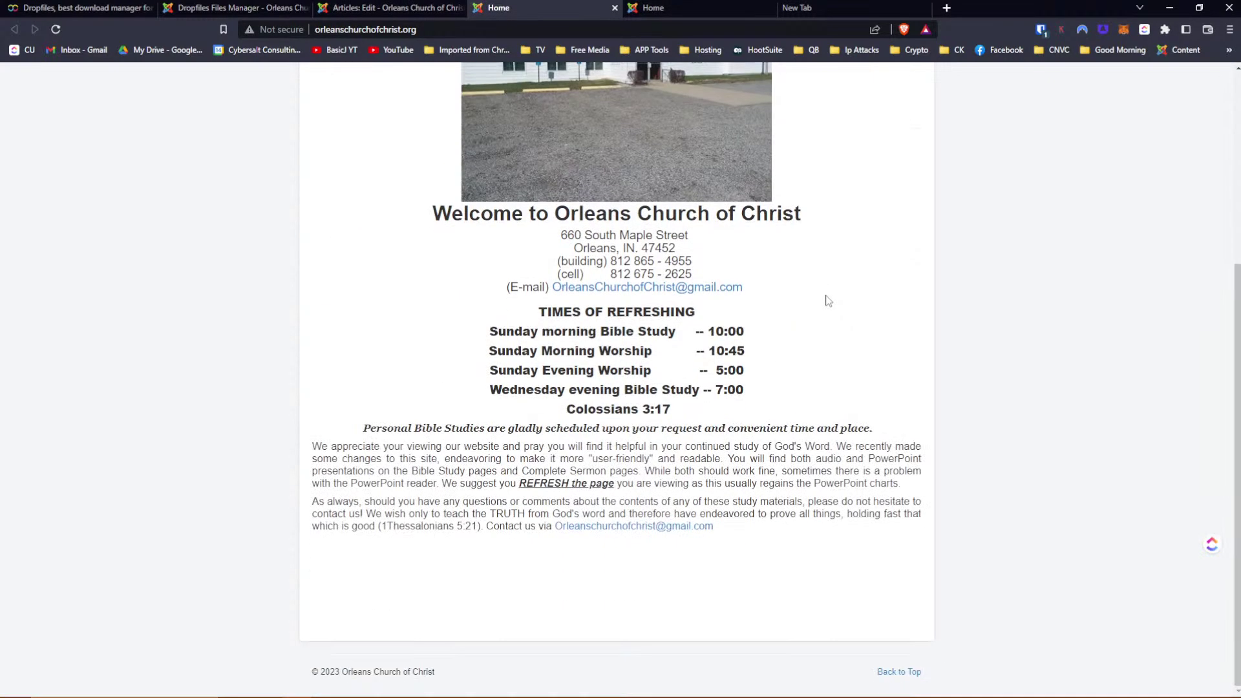
{"action": "scroll", "coordinate": [827, 301], "scroll_direction": "up", "scroll_amount": 5}
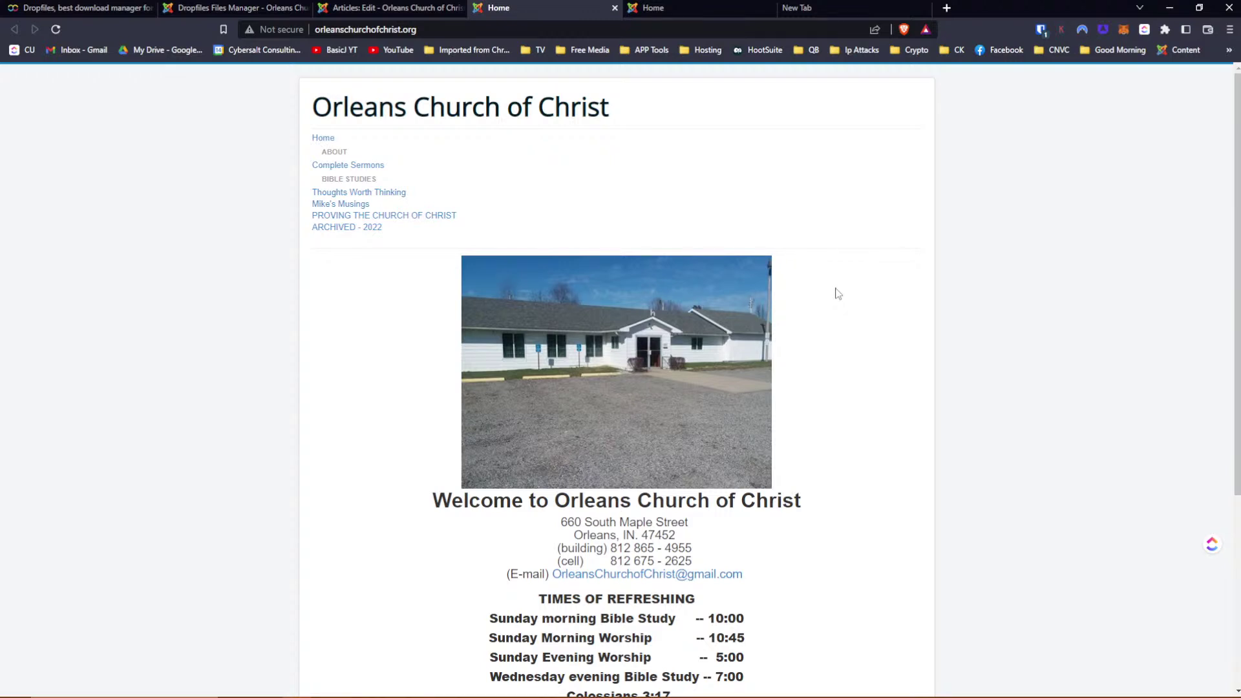
{"action": "mouse_move", "coordinate": [352, 173]}
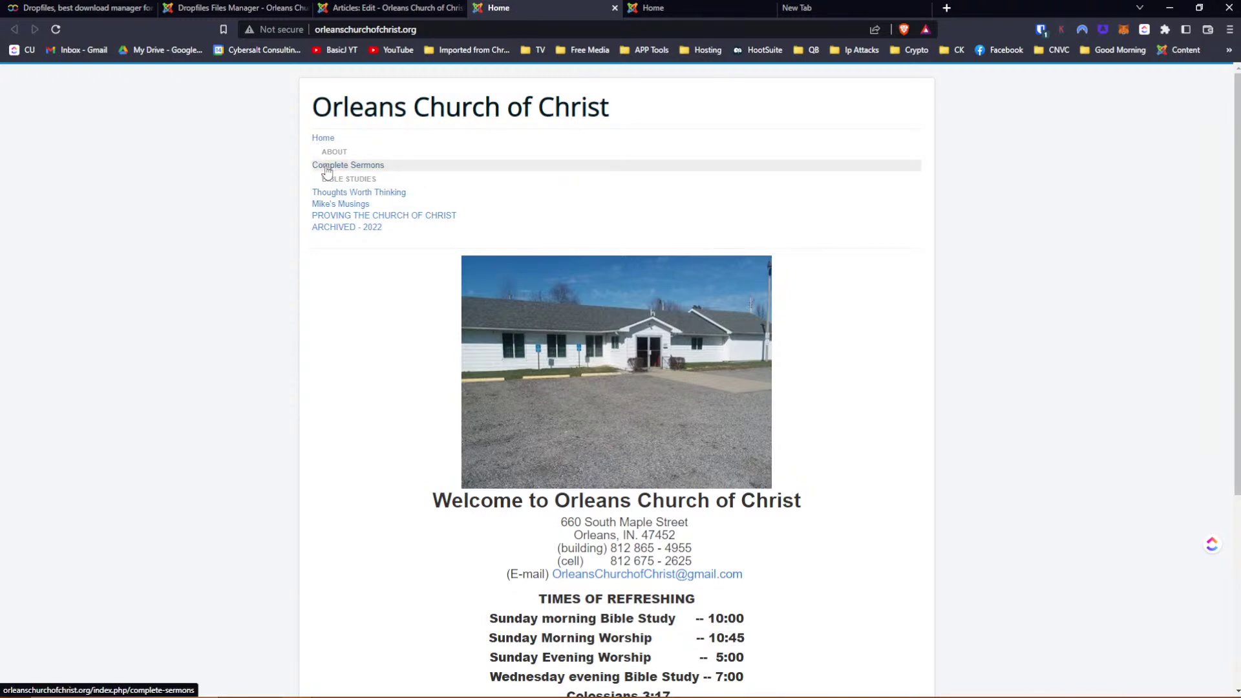
{"action": "left_click", "coordinate": [327, 169]}
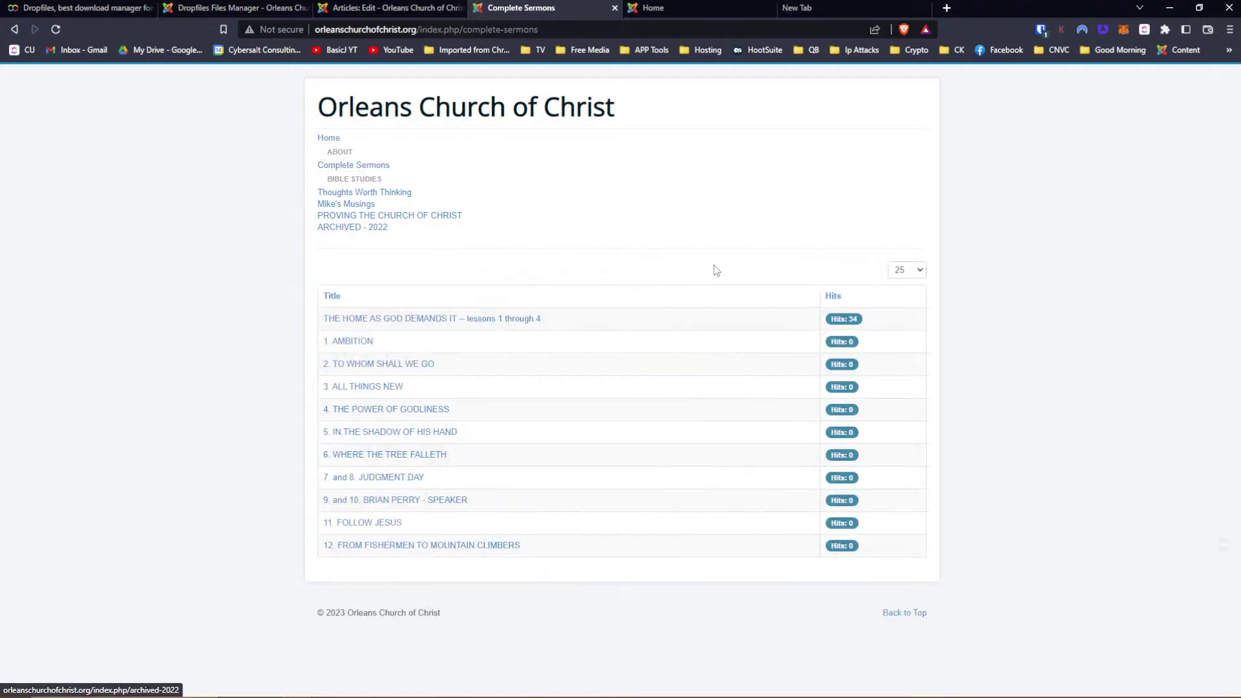
{"action": "left_click", "coordinate": [14, 29]}
{"action": "left_click", "coordinate": [394, 7]}
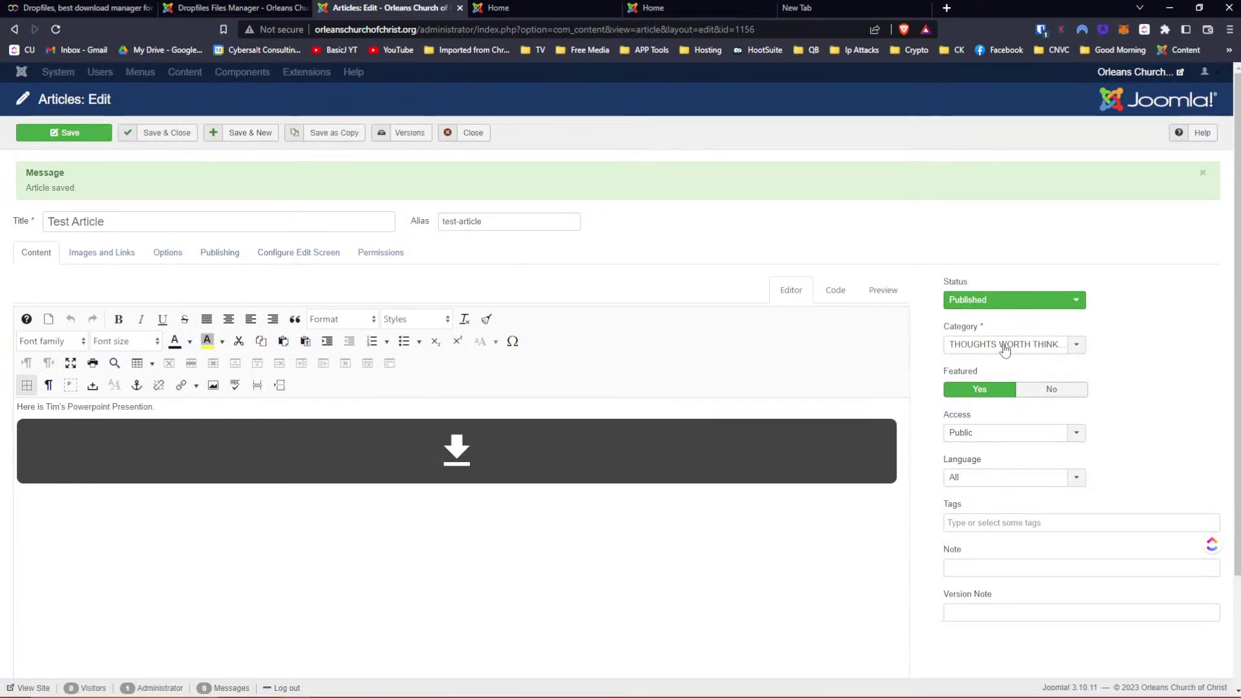
Set the Test Article's category to COMPLETE SERMONS and save it
{"action": "left_click", "coordinate": [1004, 350]}
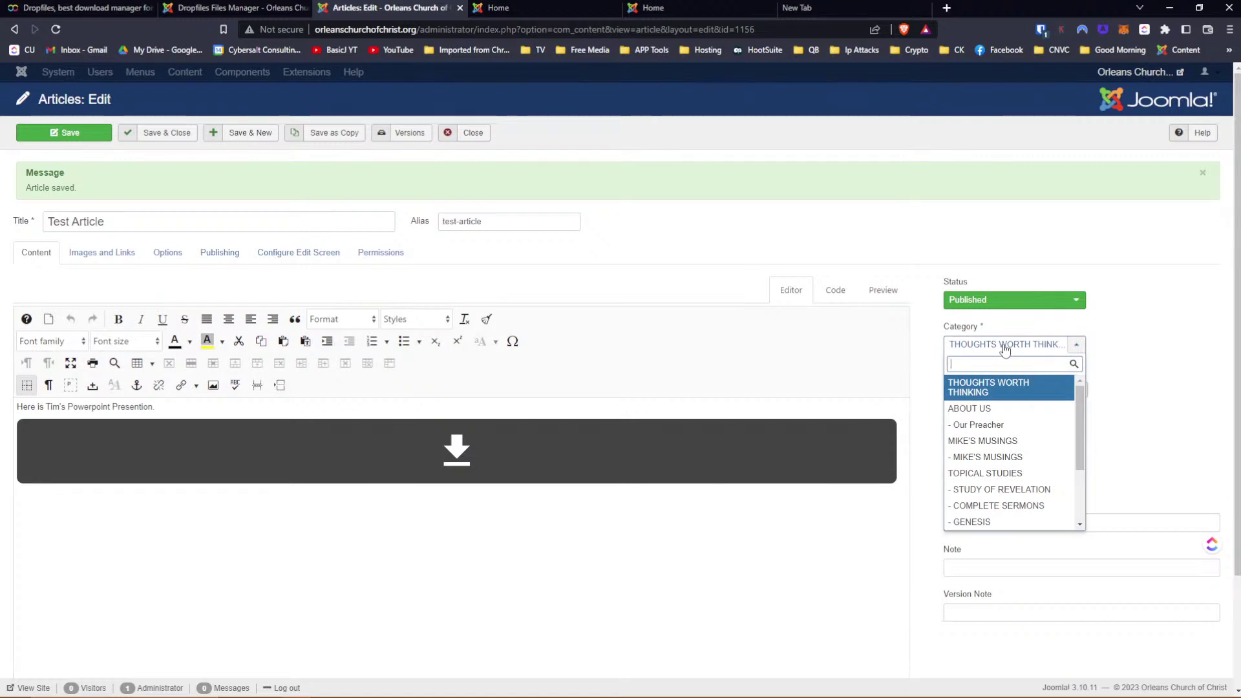
{"action": "type", "text": "compl"}
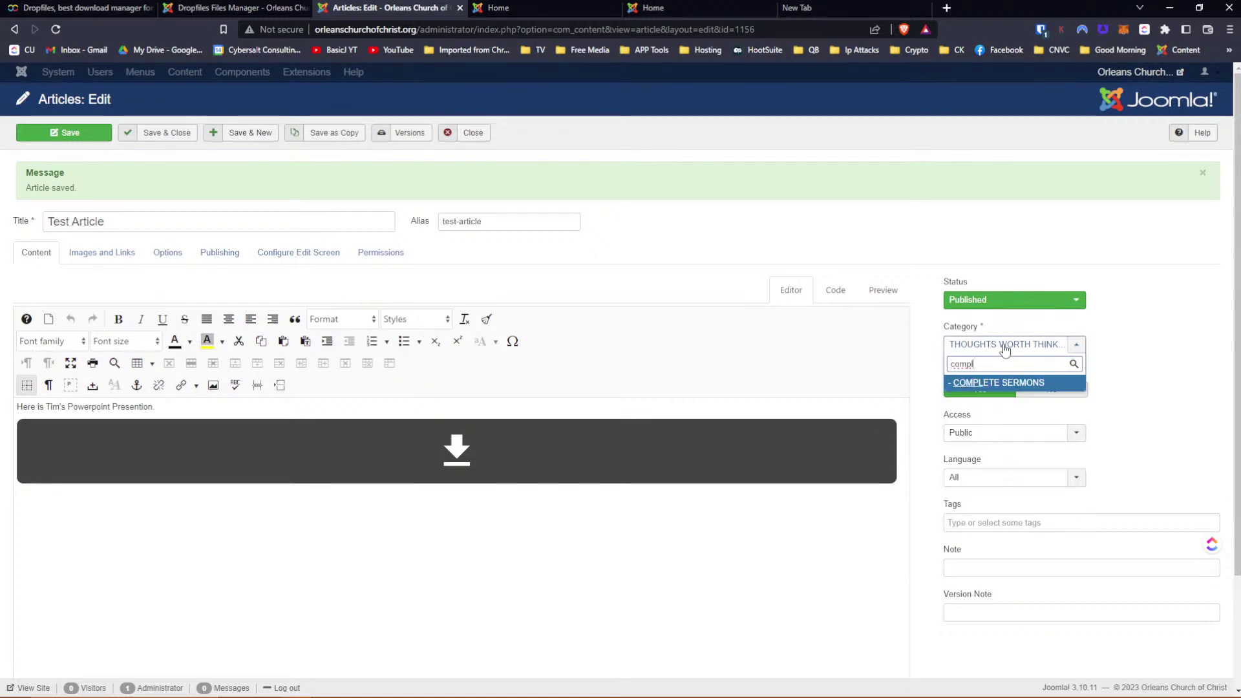
{"action": "key", "text": "Return"}
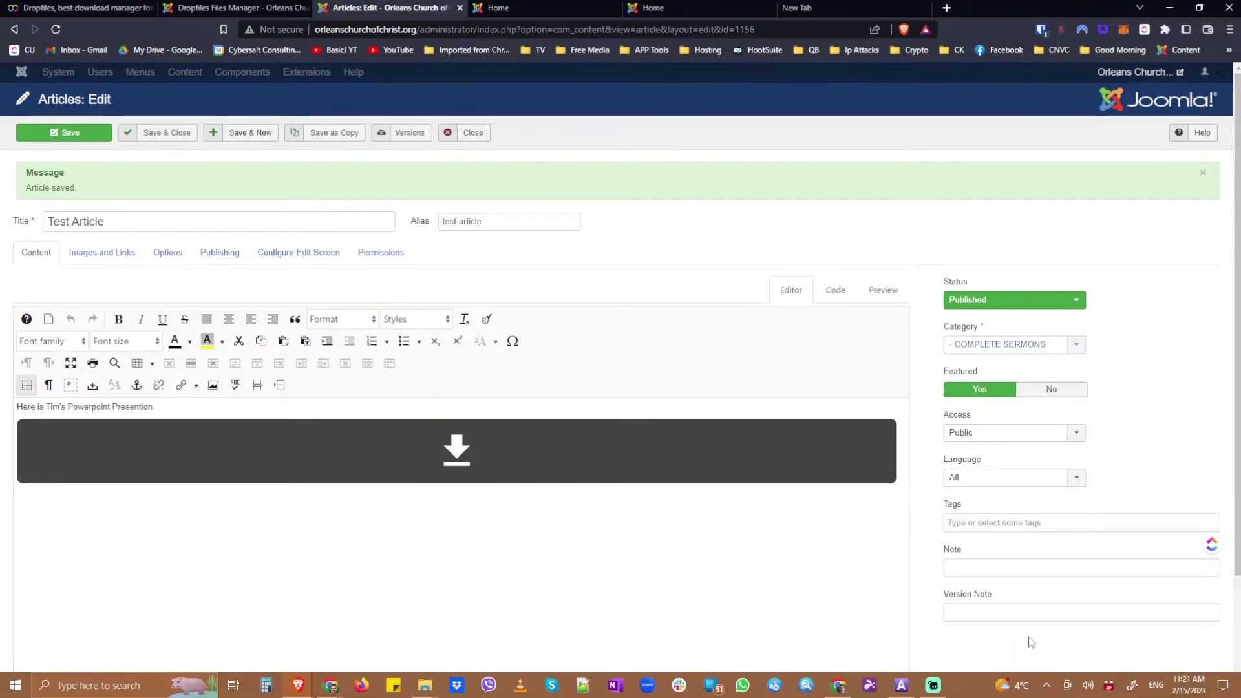
{"action": "left_click", "coordinate": [62, 132]}
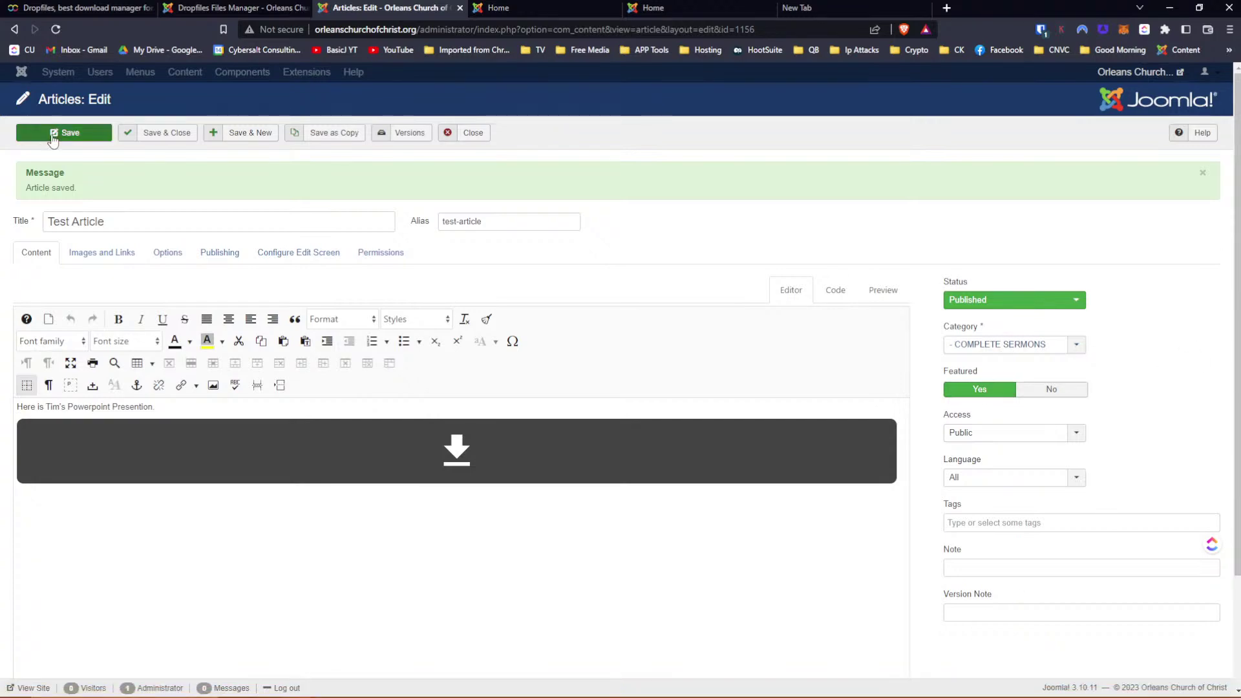
{"action": "left_click", "coordinate": [522, 8]}
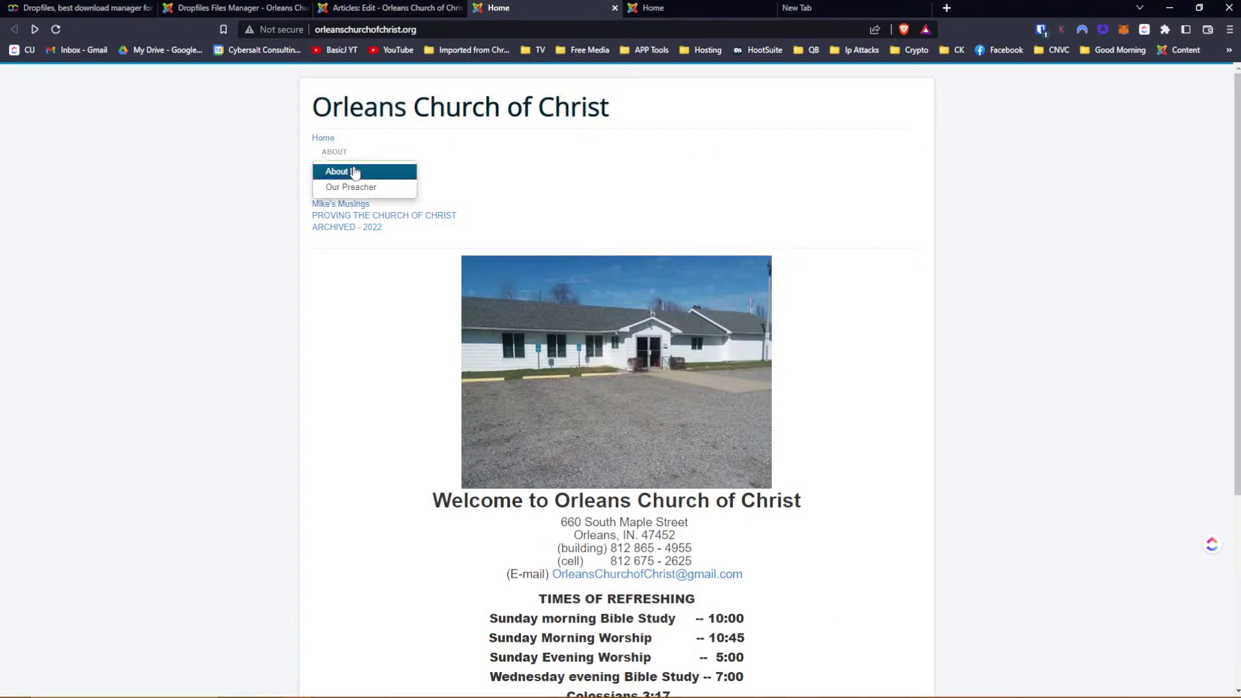
Open the Test Article from Complete Sermons on the live site, showing the 8.82 MB PPTX block
{"action": "left_click", "coordinate": [315, 166]}
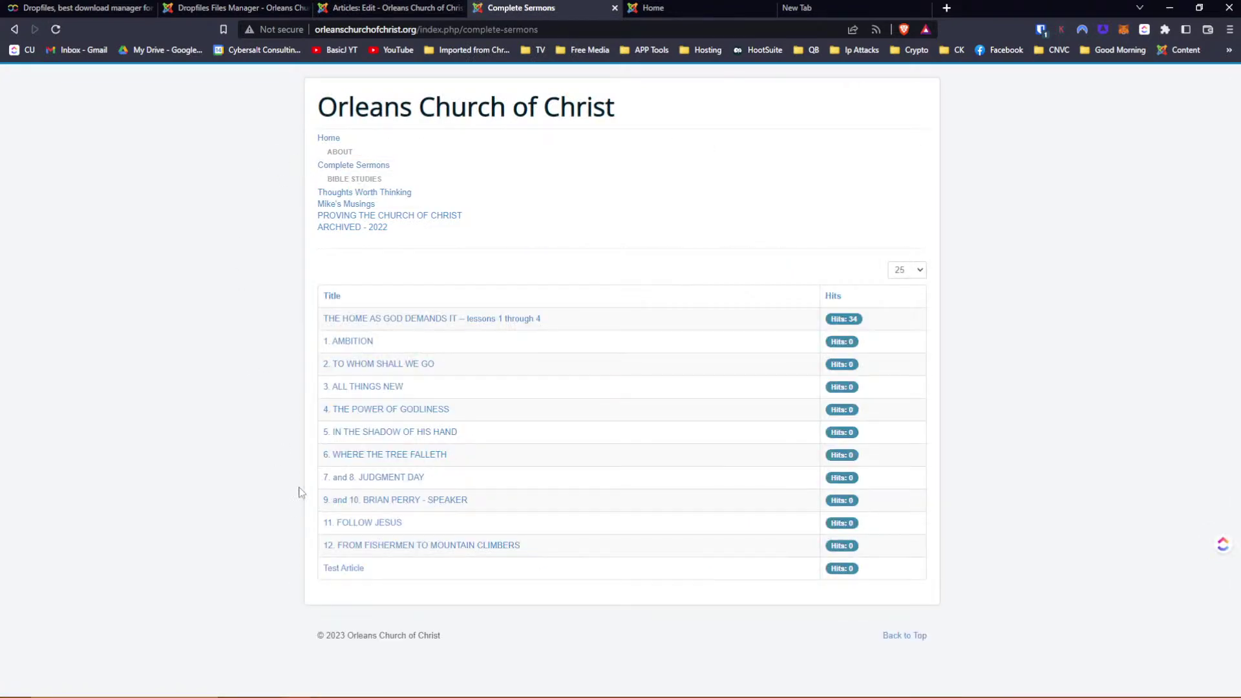
{"action": "left_click", "coordinate": [335, 569]}
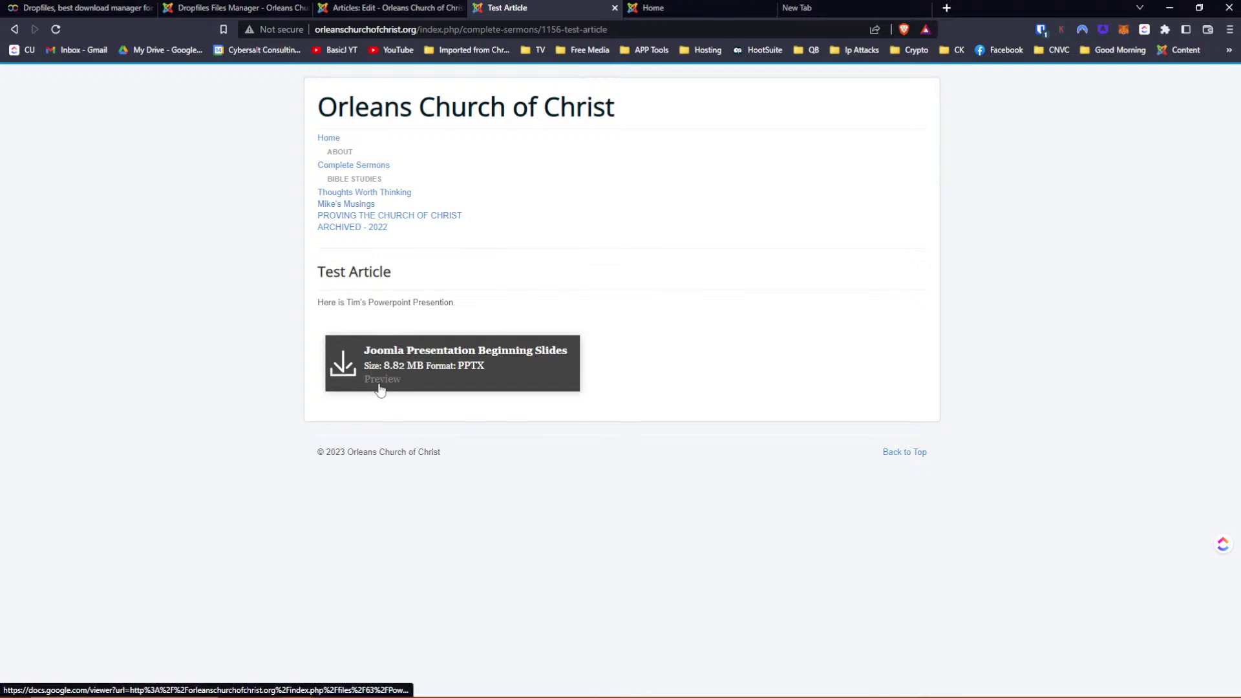
{"action": "left_click", "coordinate": [422, 359]}
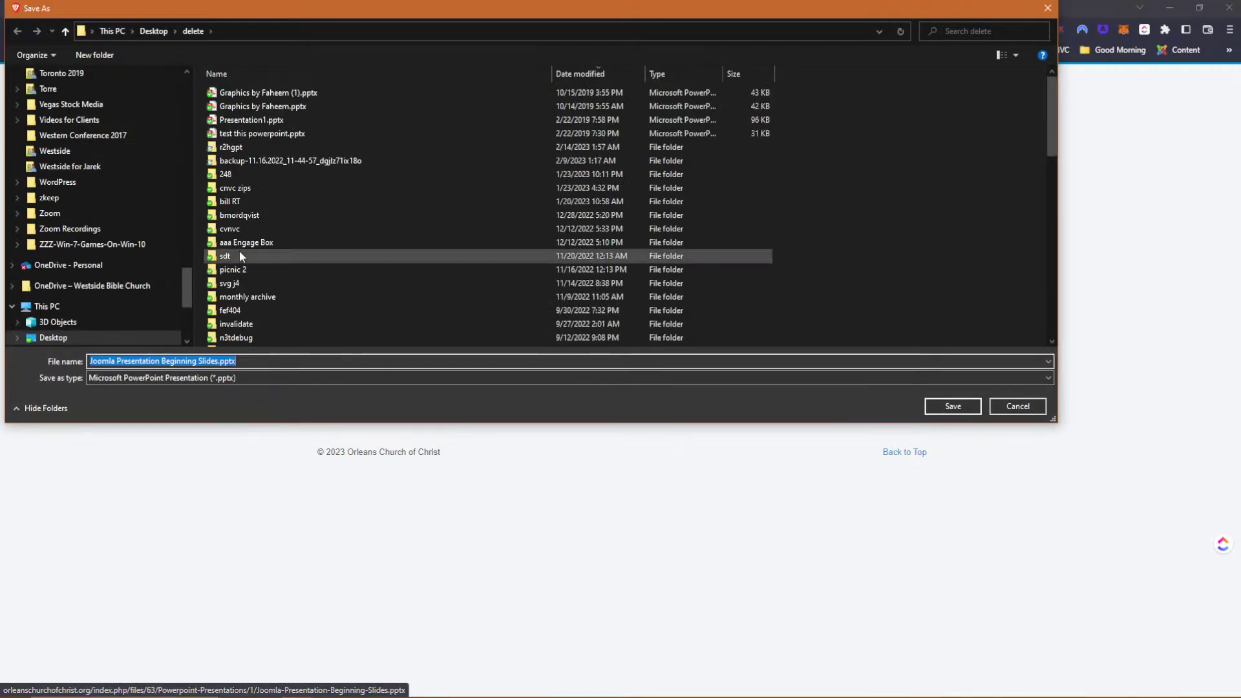
{"action": "left_click", "coordinate": [1008, 407]}
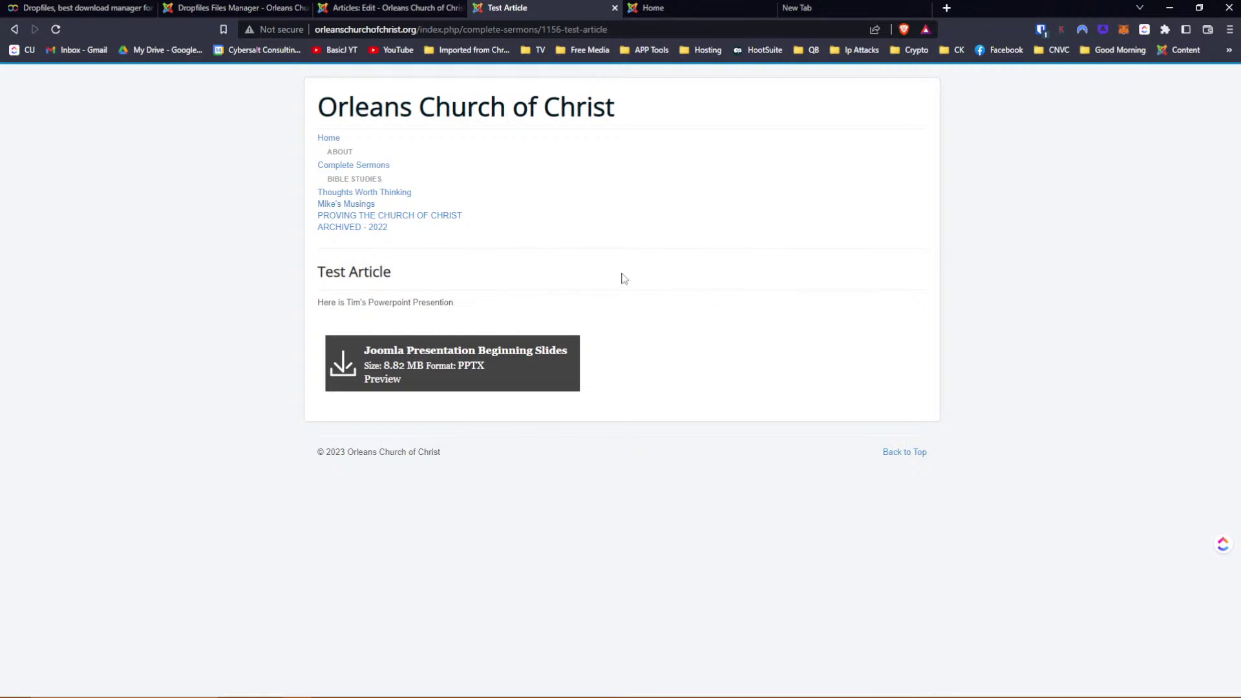
Save the Test Article as un-featured and go back to its live page
{"action": "left_click", "coordinate": [405, 12]}
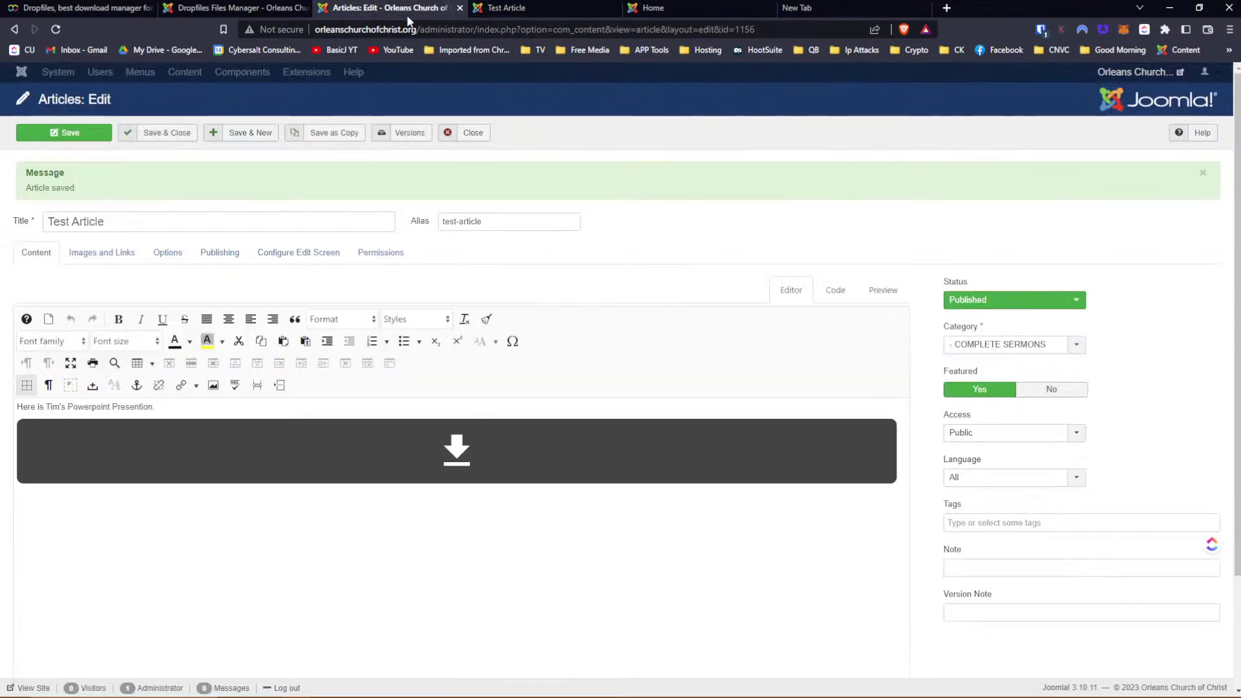
{"action": "left_click", "coordinate": [72, 136]}
{"action": "left_click", "coordinate": [494, 8]}
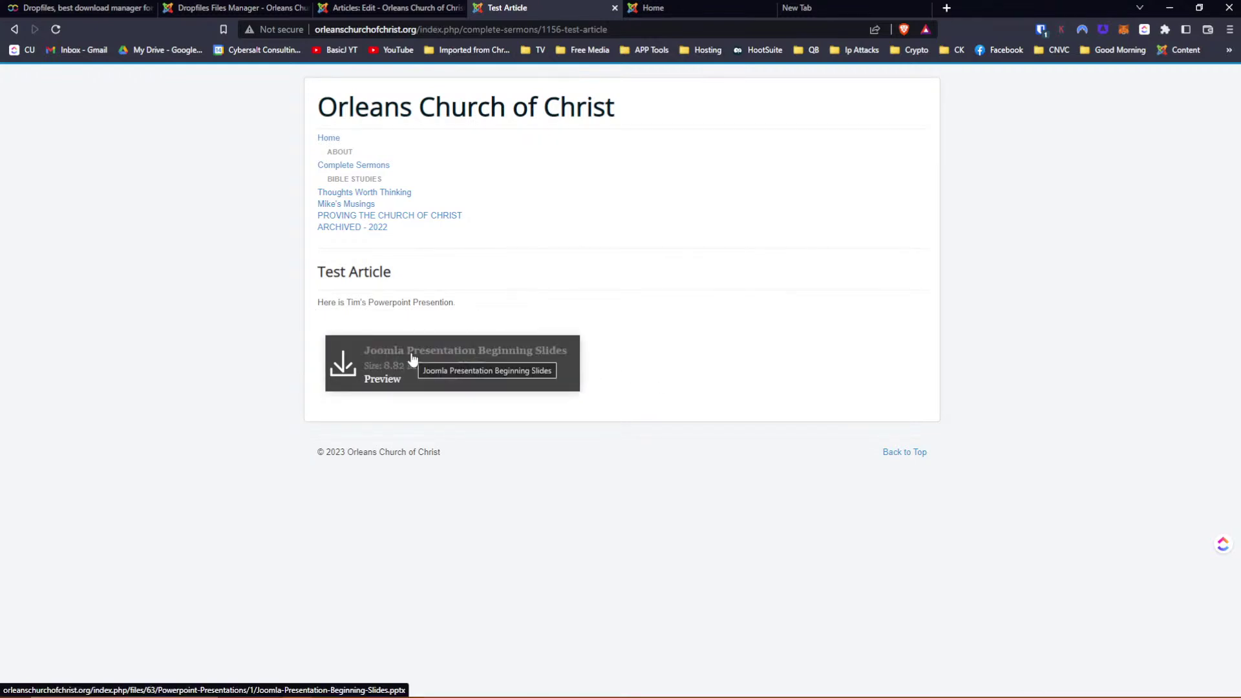
{"action": "left_click", "coordinate": [385, 384]}
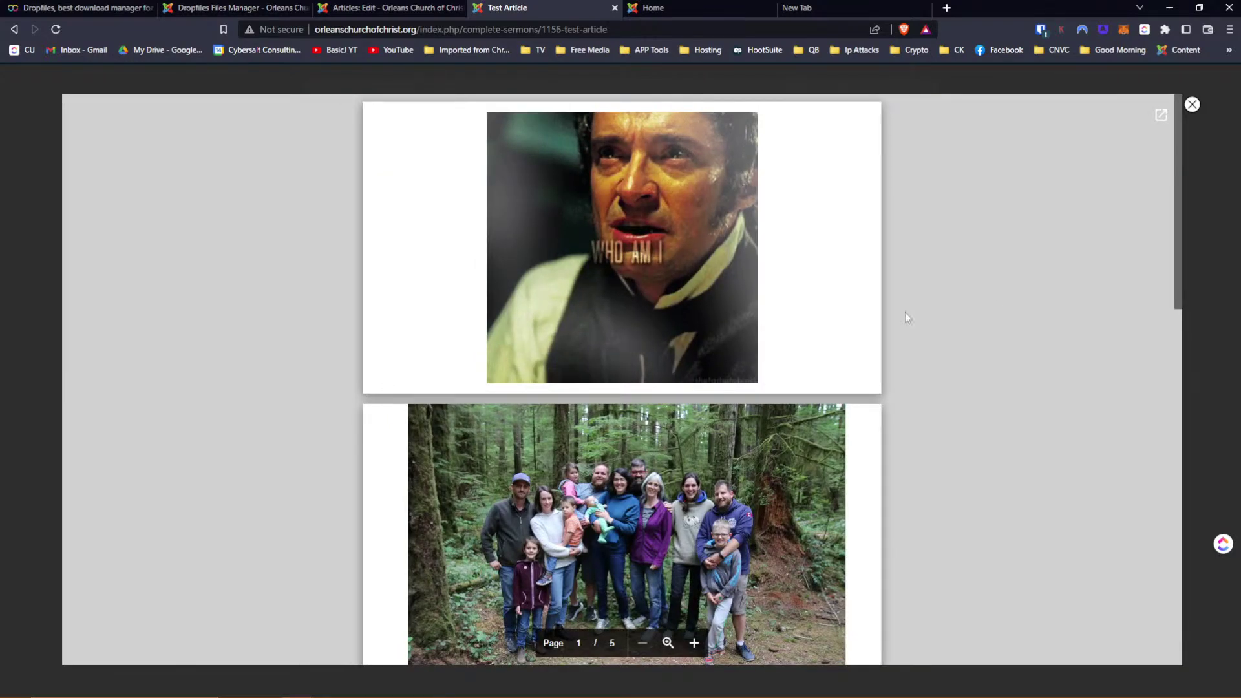
{"action": "scroll", "coordinate": [994, 299], "scroll_direction": "down", "scroll_amount": 3}
{"action": "scroll", "coordinate": [994, 299], "scroll_direction": "down", "scroll_amount": 5}
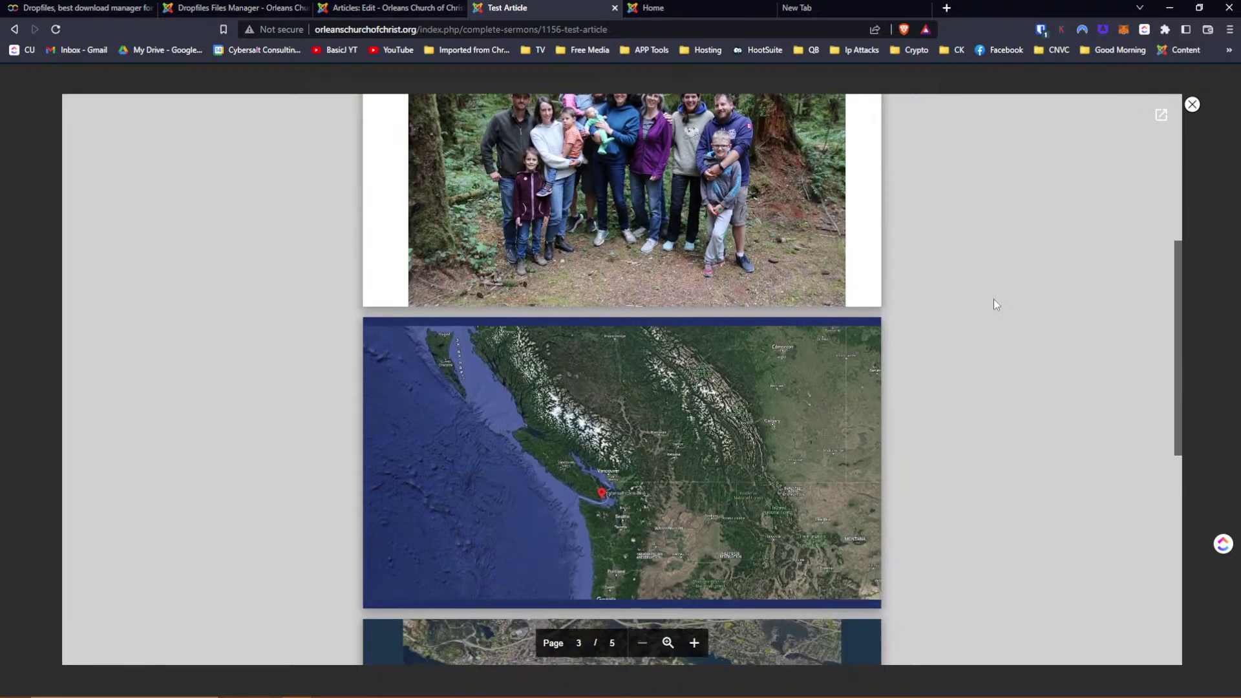
{"action": "scroll", "coordinate": [994, 299], "scroll_direction": "down", "scroll_amount": 5}
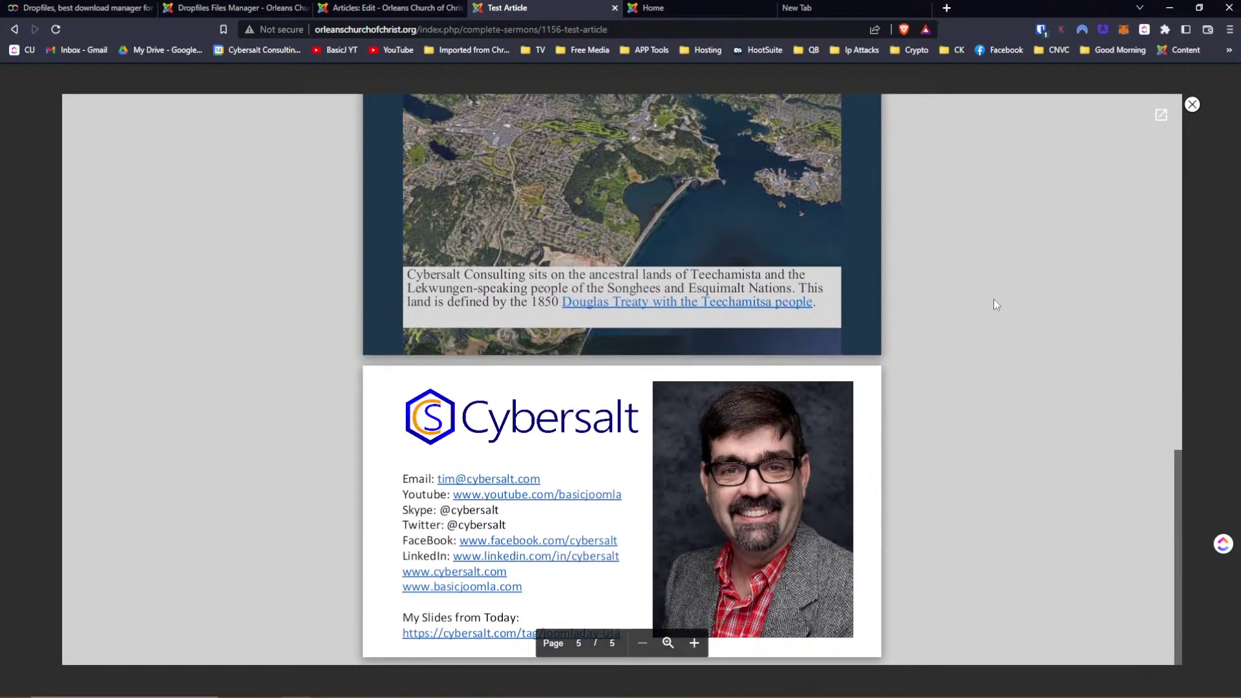
{"action": "scroll", "coordinate": [994, 303], "scroll_direction": "up", "scroll_amount": 15}
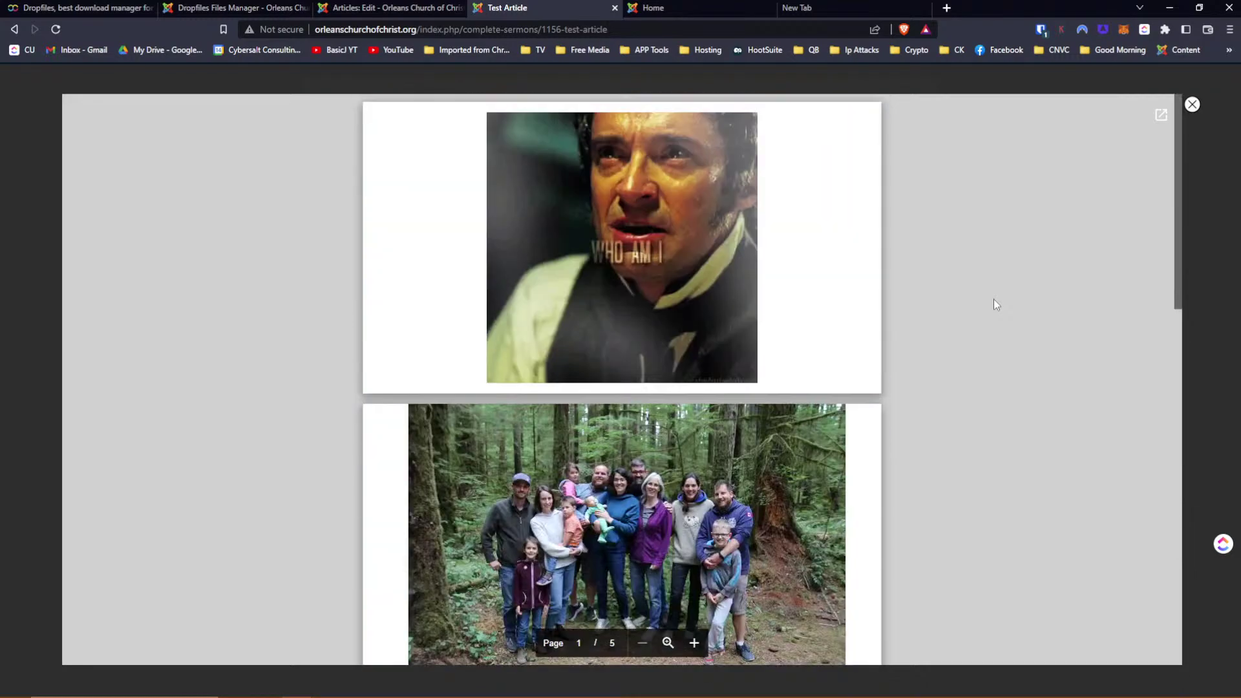
{"action": "scroll", "coordinate": [994, 299], "scroll_direction": "down", "scroll_amount": 12}
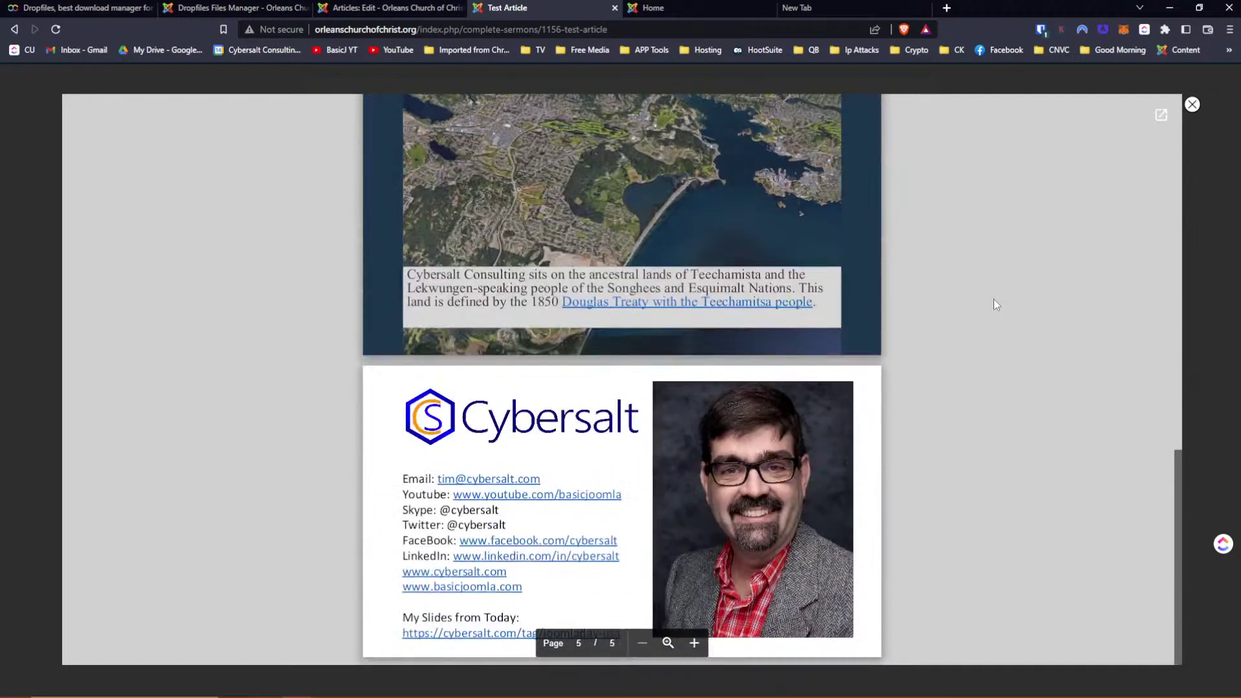
{"action": "scroll", "coordinate": [994, 299], "scroll_direction": "up", "scroll_amount": 4}
{"action": "scroll", "coordinate": [993, 299], "scroll_direction": "up", "scroll_amount": 8}
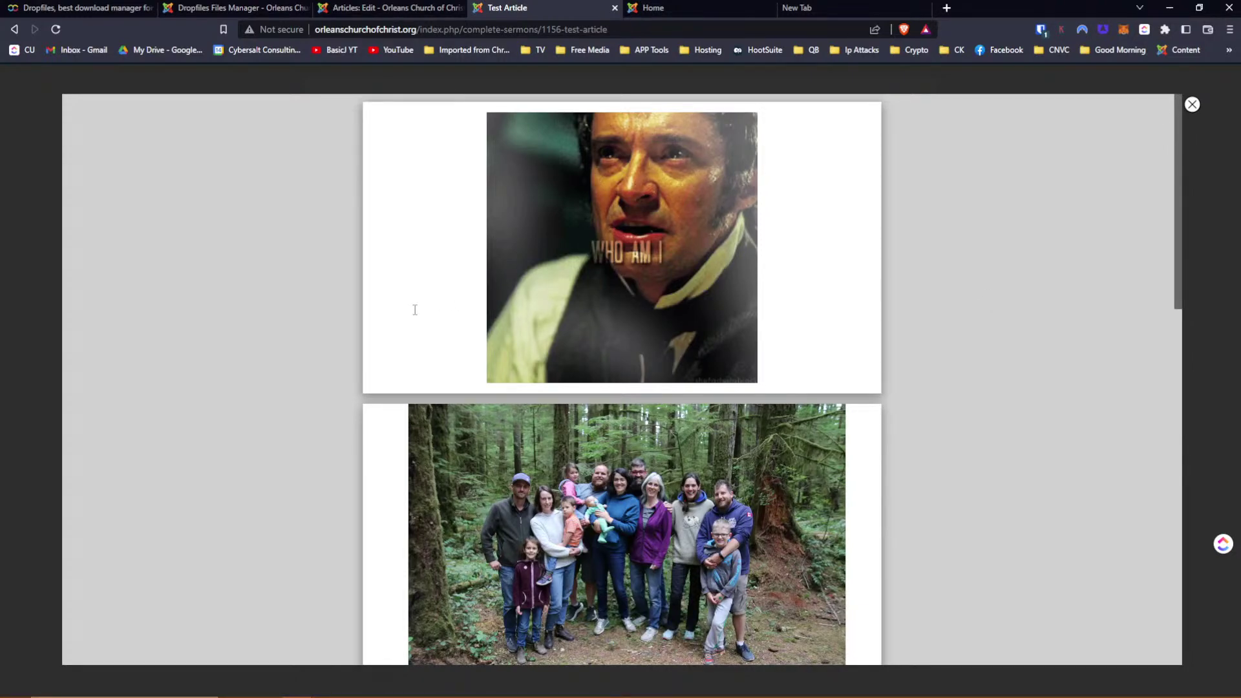
{"action": "scroll", "coordinate": [415, 310], "scroll_direction": "down", "scroll_amount": 10}
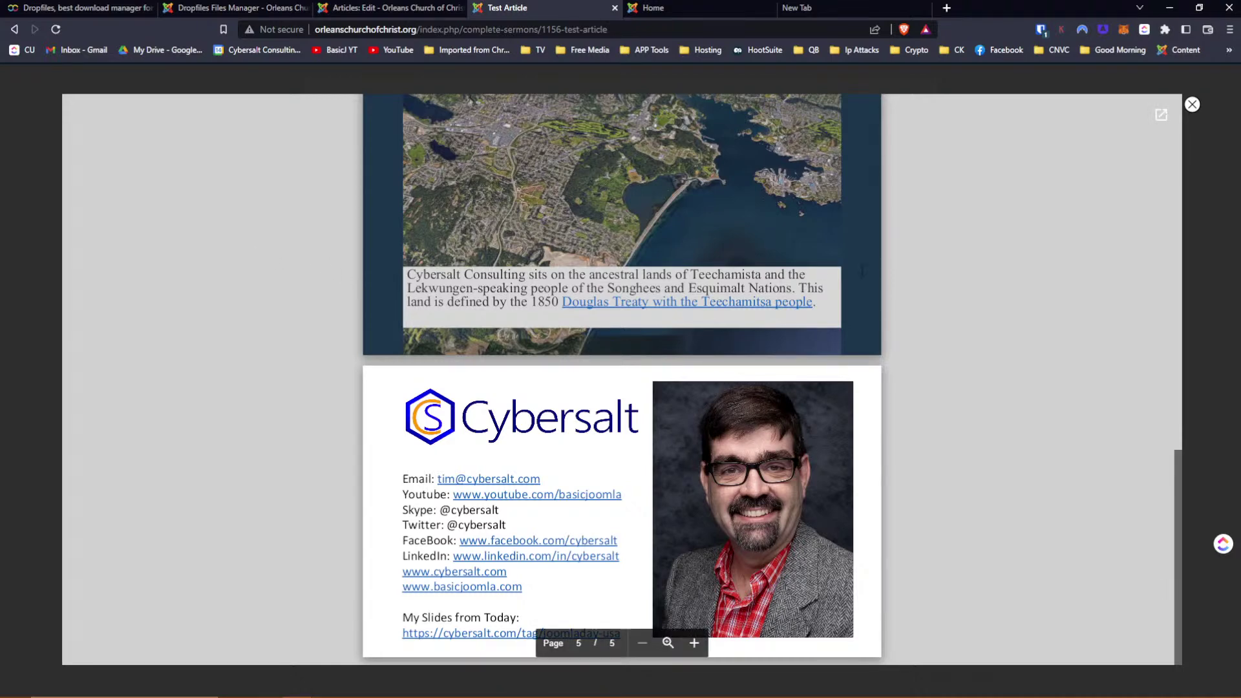
{"action": "scroll", "coordinate": [289, 239], "scroll_direction": "up", "scroll_amount": 8}
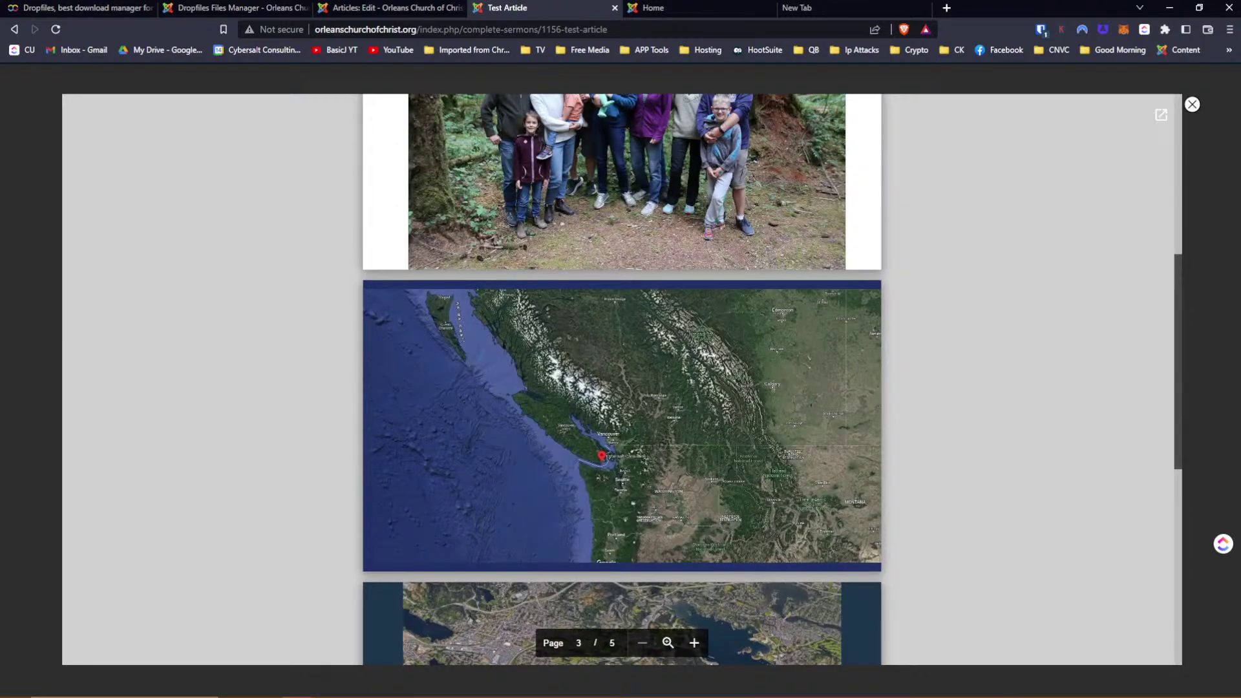
{"action": "scroll", "coordinate": [859, 227], "scroll_direction": "down", "scroll_amount": 8}
{"action": "scroll", "coordinate": [859, 227], "scroll_direction": "up", "scroll_amount": 14}
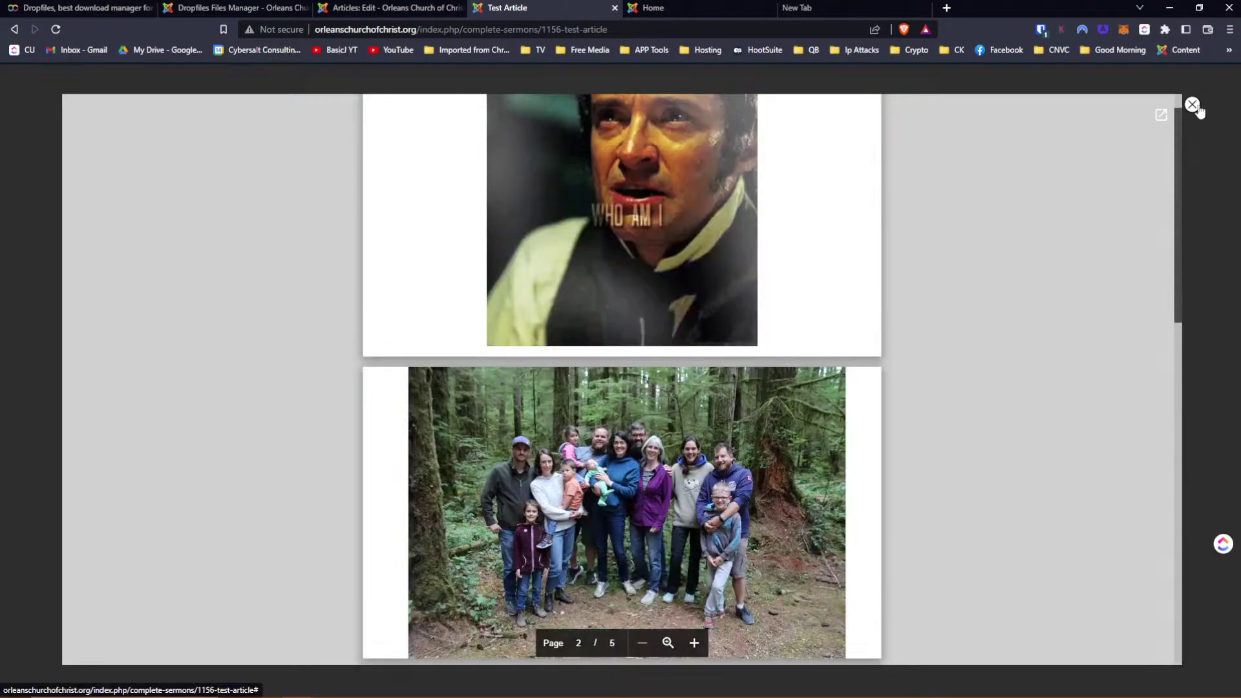
{"action": "left_click", "coordinate": [1192, 105]}
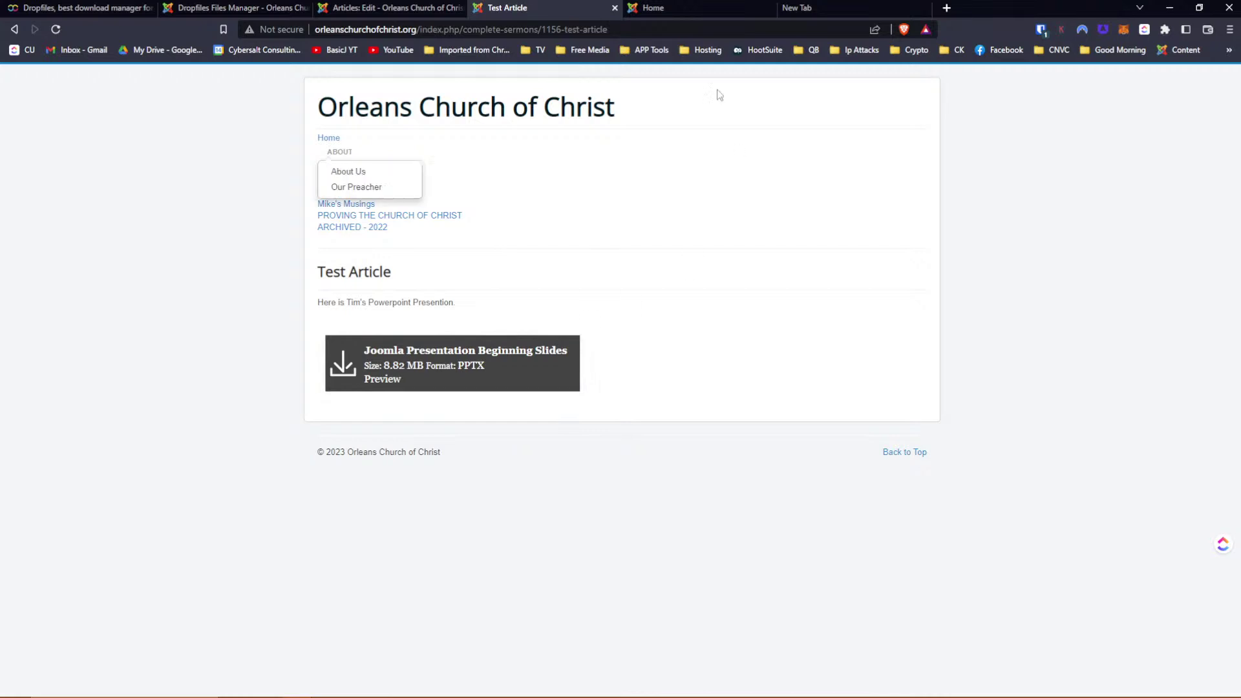
Save the Test Article with Ctrl+S and check its download block on the live page
{"action": "left_click", "coordinate": [390, 13]}
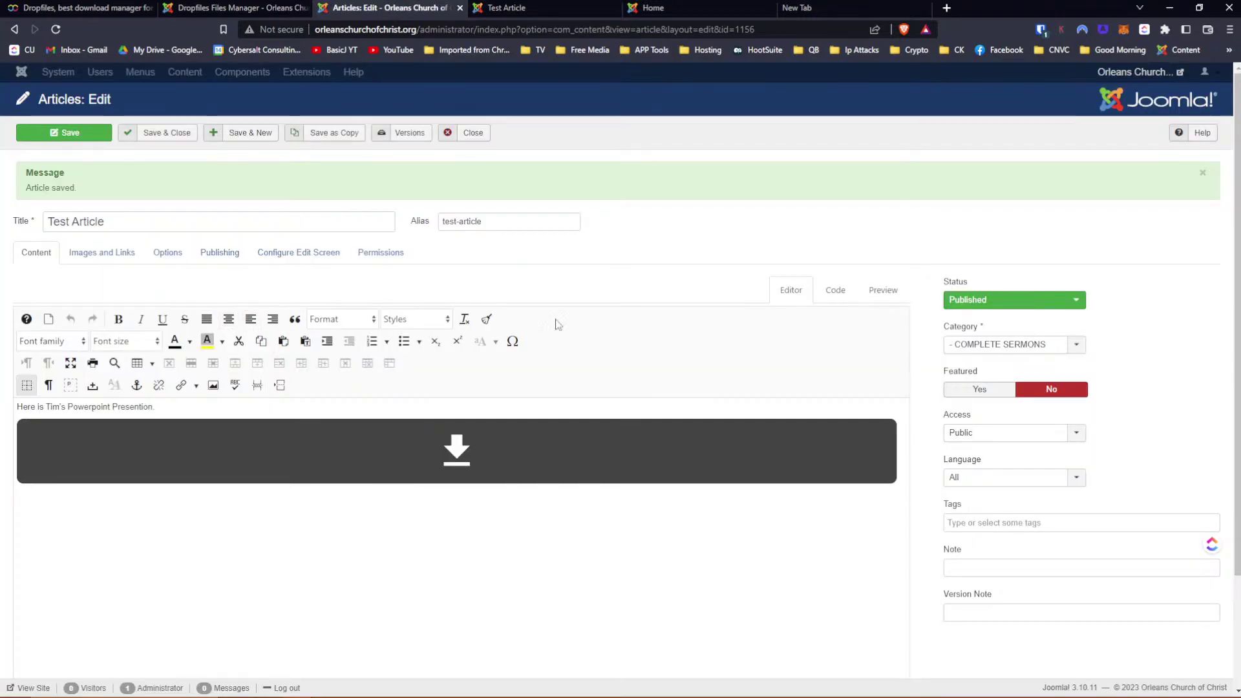
{"action": "scroll", "coordinate": [563, 316], "scroll_direction": "down", "scroll_amount": 2}
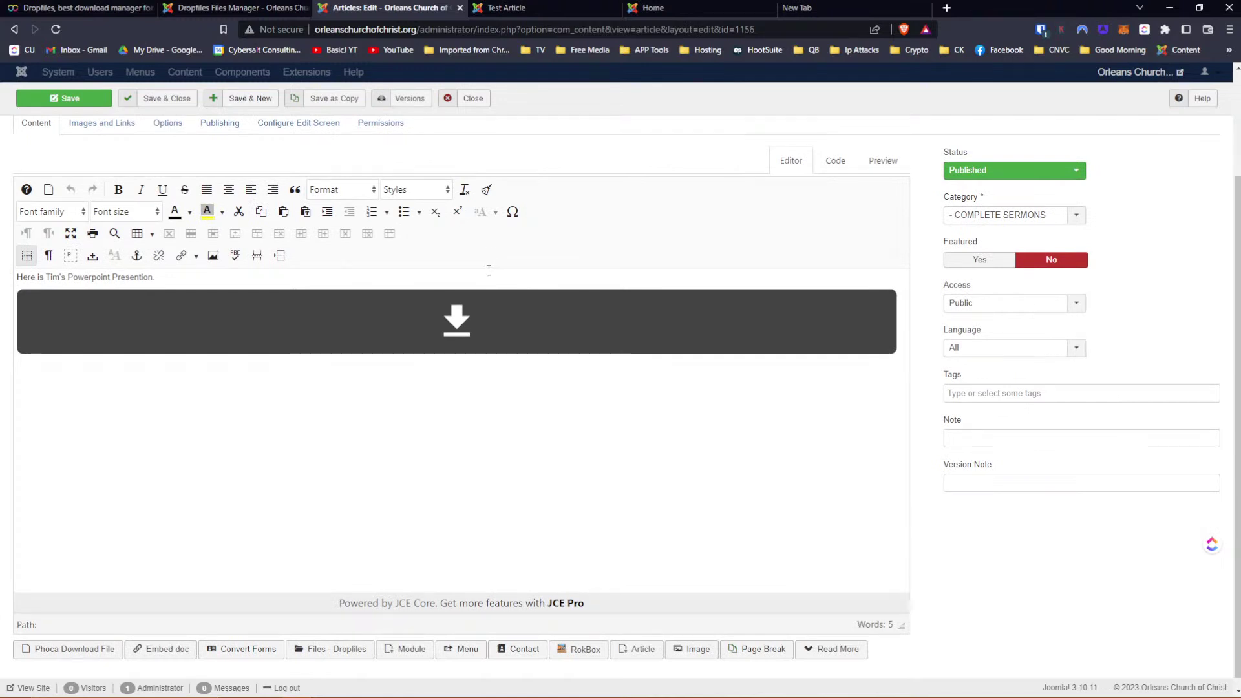
{"action": "scroll", "coordinate": [238, 396], "scroll_direction": "down", "scroll_amount": 1}
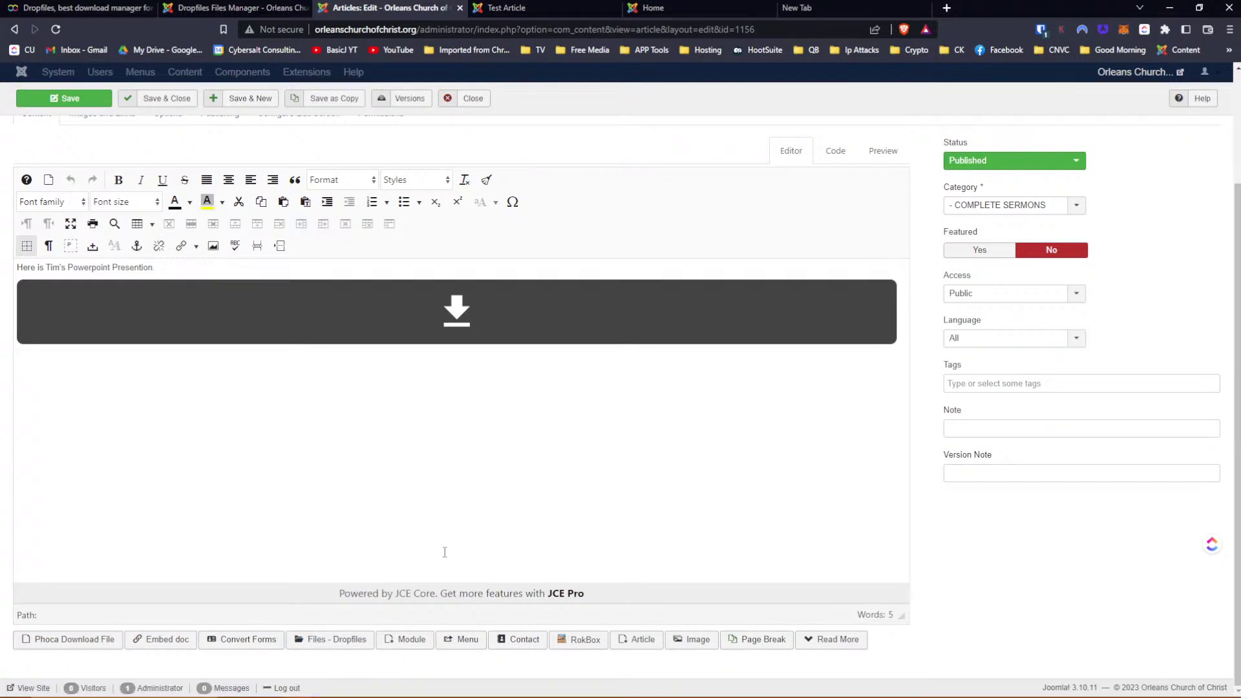
{"action": "key", "text": "ctrl+s"}
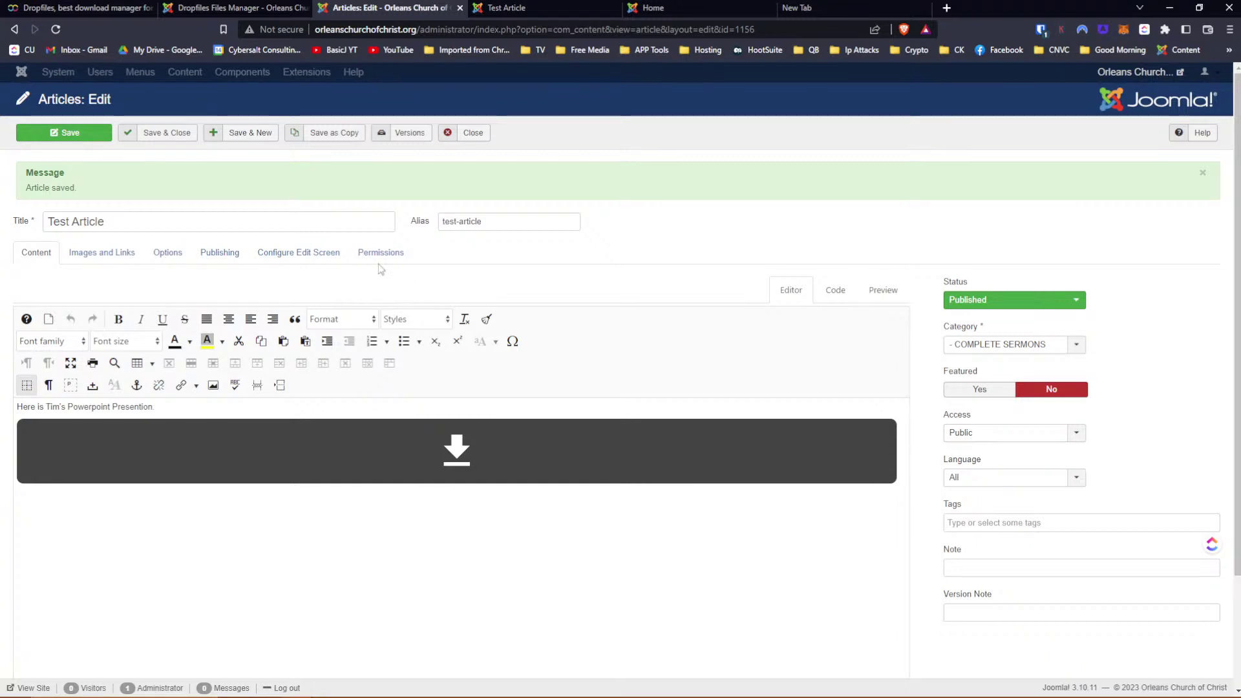
{"action": "left_click", "coordinate": [514, 8]}
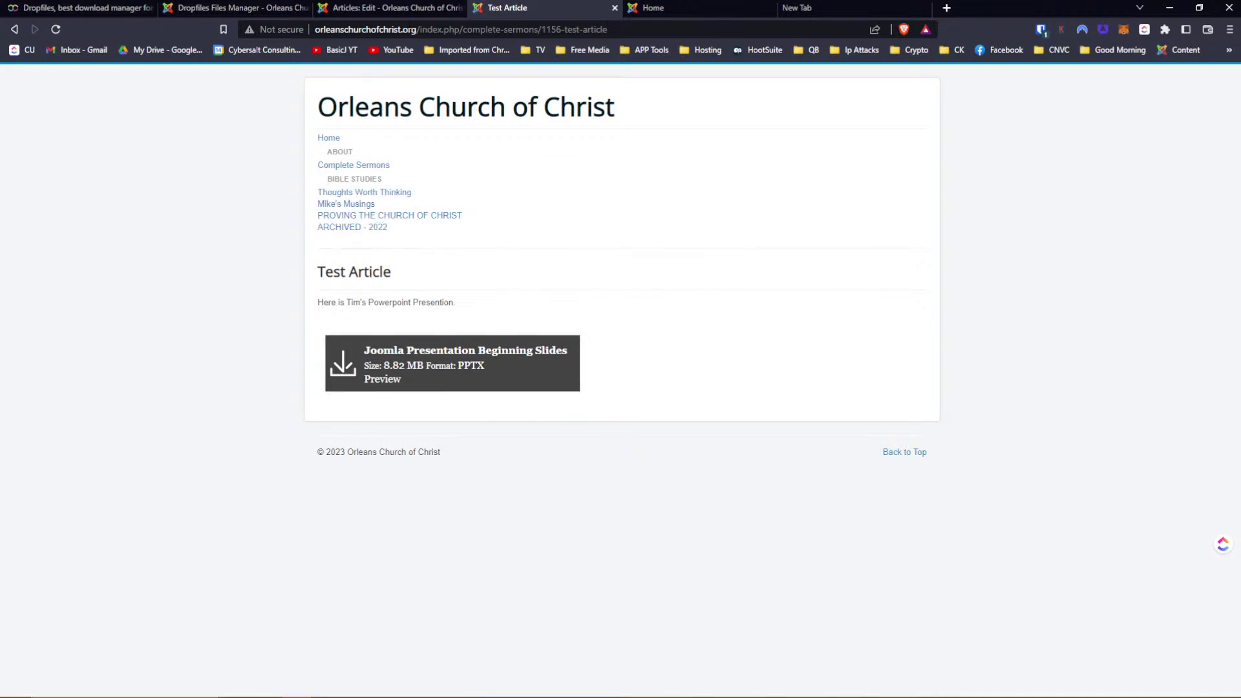
{"action": "left_click", "coordinate": [381, 9]}
{"action": "left_click", "coordinate": [211, 11]}
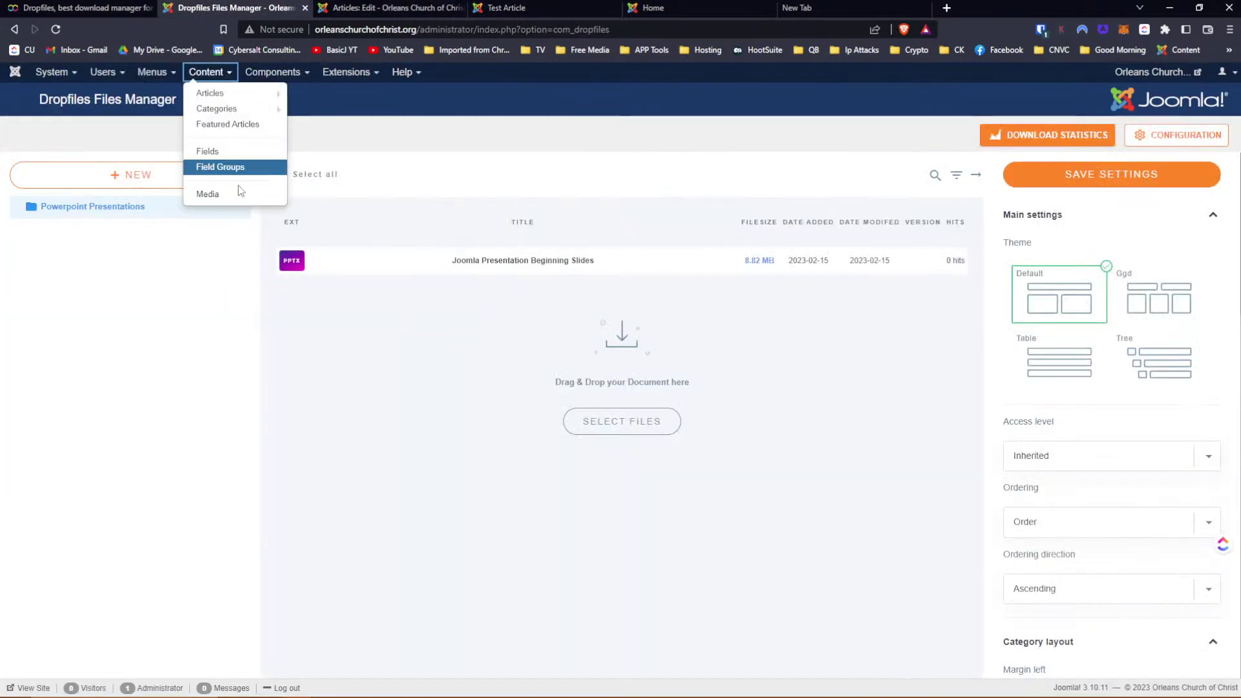
Save the Test Article again with its status kept as Published
{"action": "left_click", "coordinate": [549, 7]}
{"action": "mouse_move", "coordinate": [415, 189]}
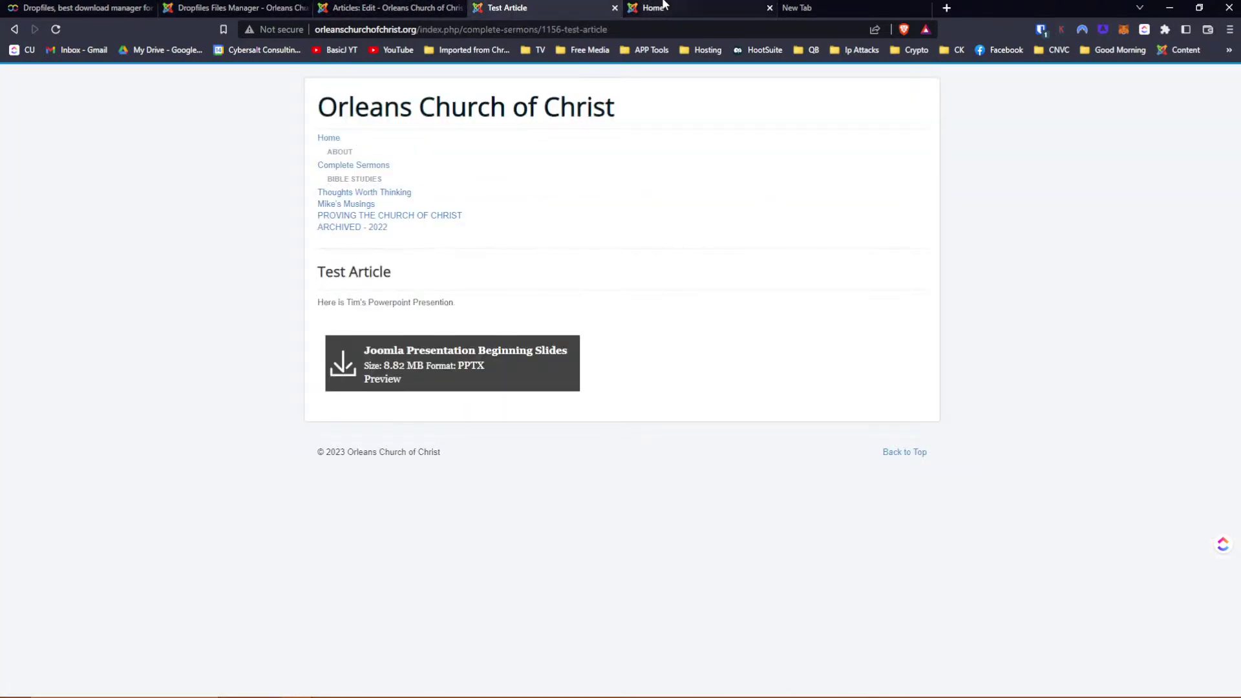
{"action": "left_click", "coordinate": [348, 10]}
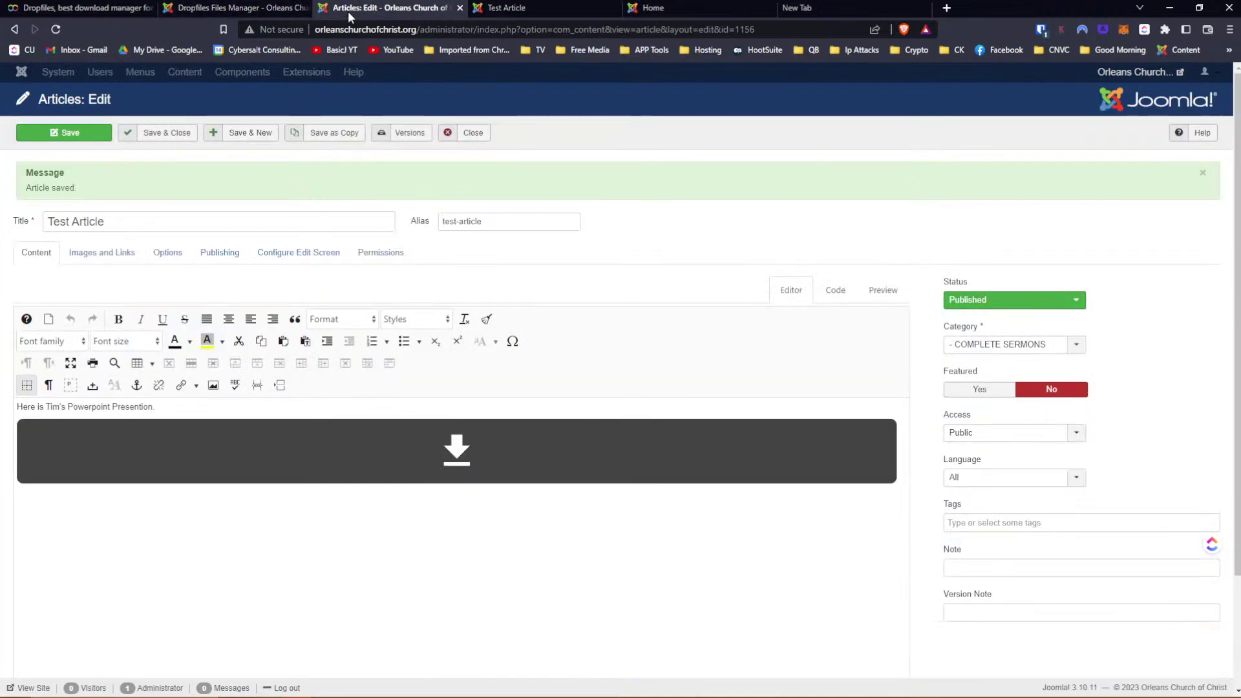
{"action": "scroll", "coordinate": [264, 427], "scroll_direction": "down", "scroll_amount": 2}
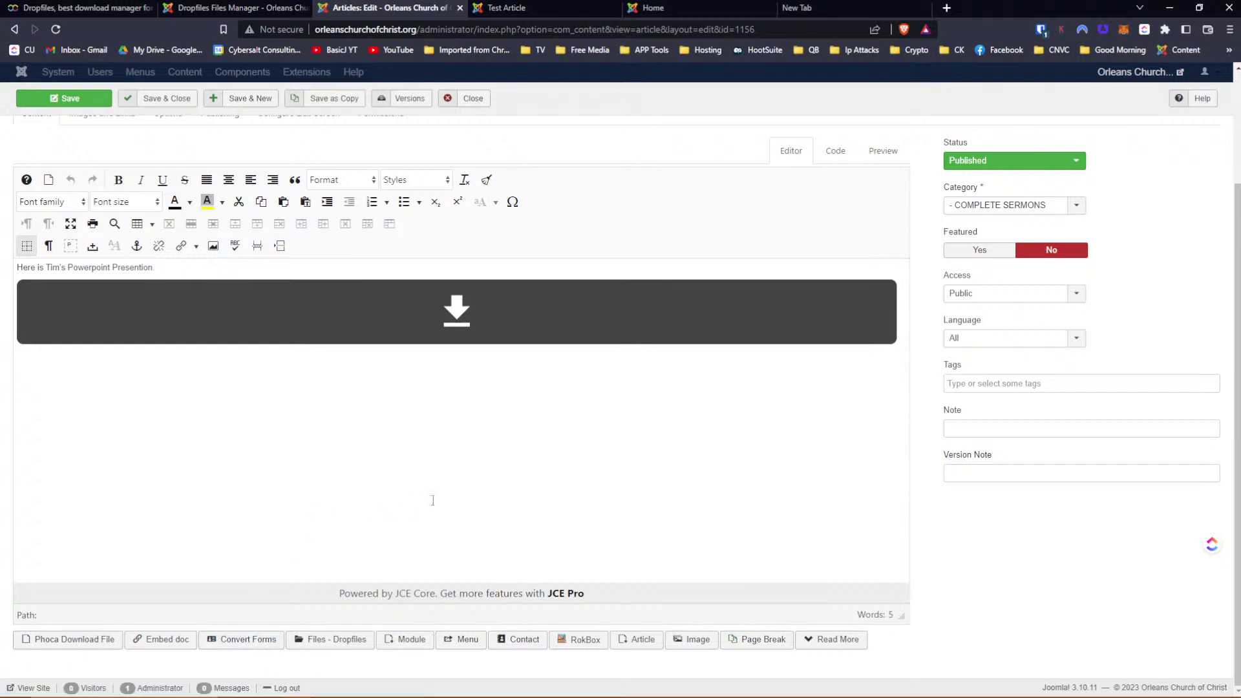
{"action": "key", "text": "ctrl+s"}
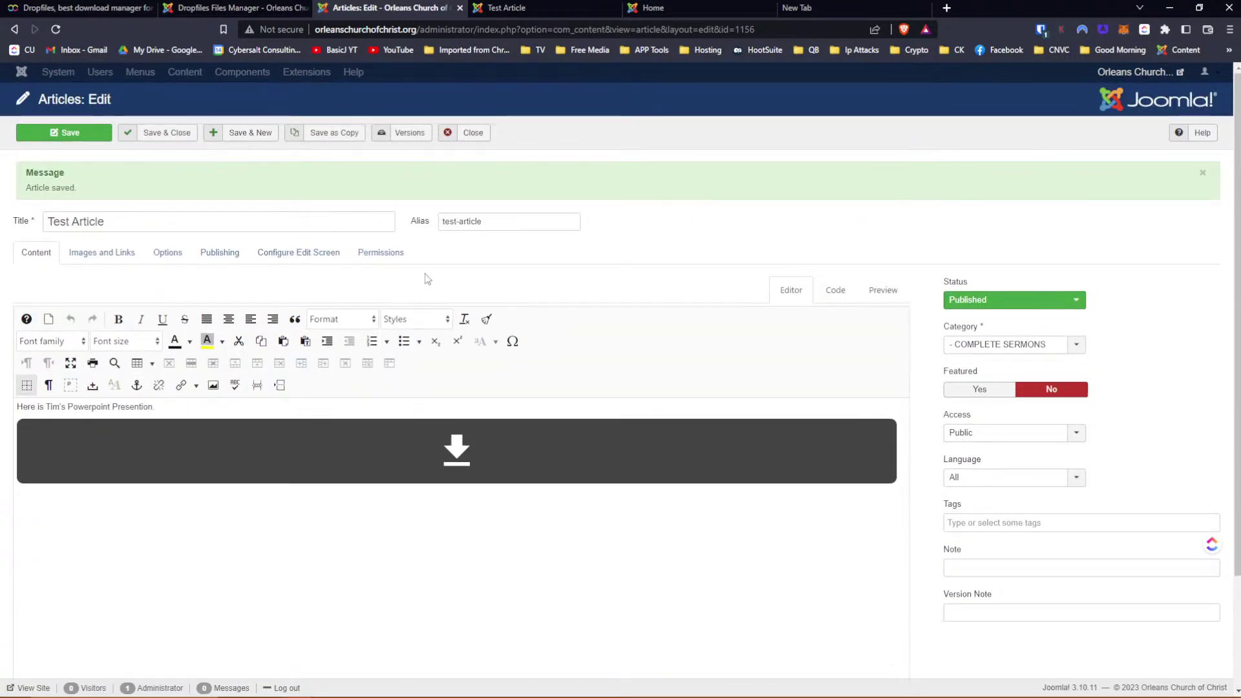
{"action": "left_click", "coordinate": [1047, 307]}
{"action": "left_click", "coordinate": [1047, 306]}
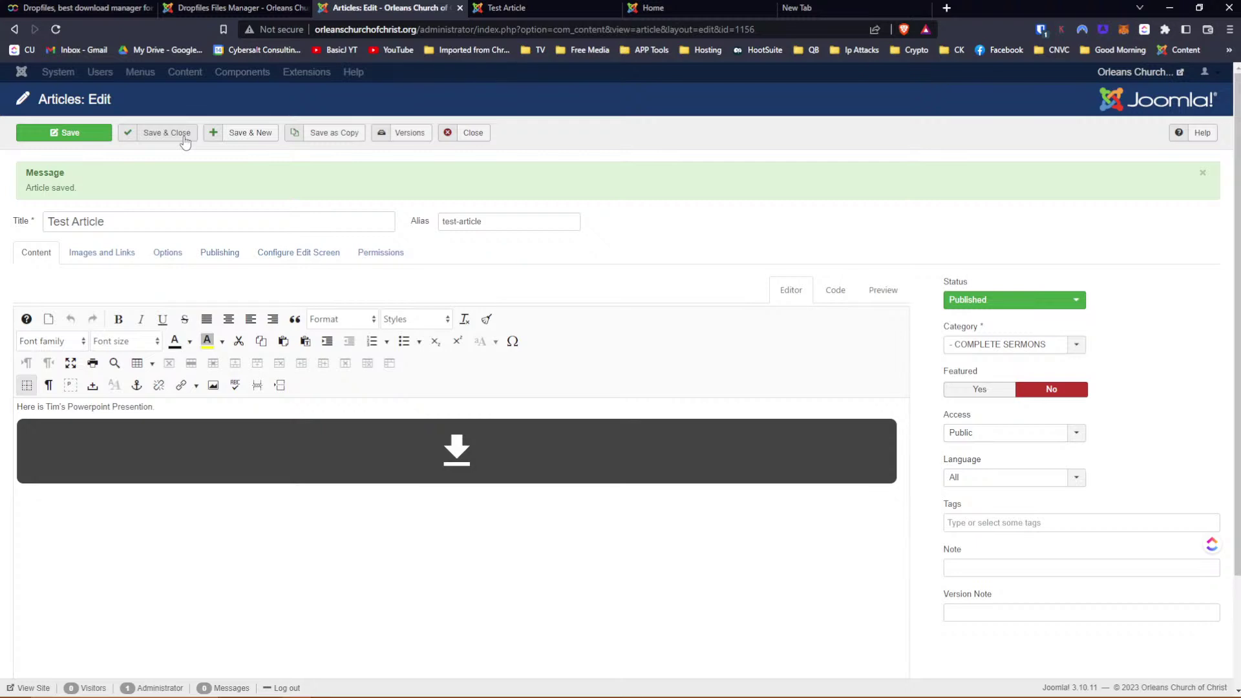
{"action": "left_click", "coordinate": [250, 9]}
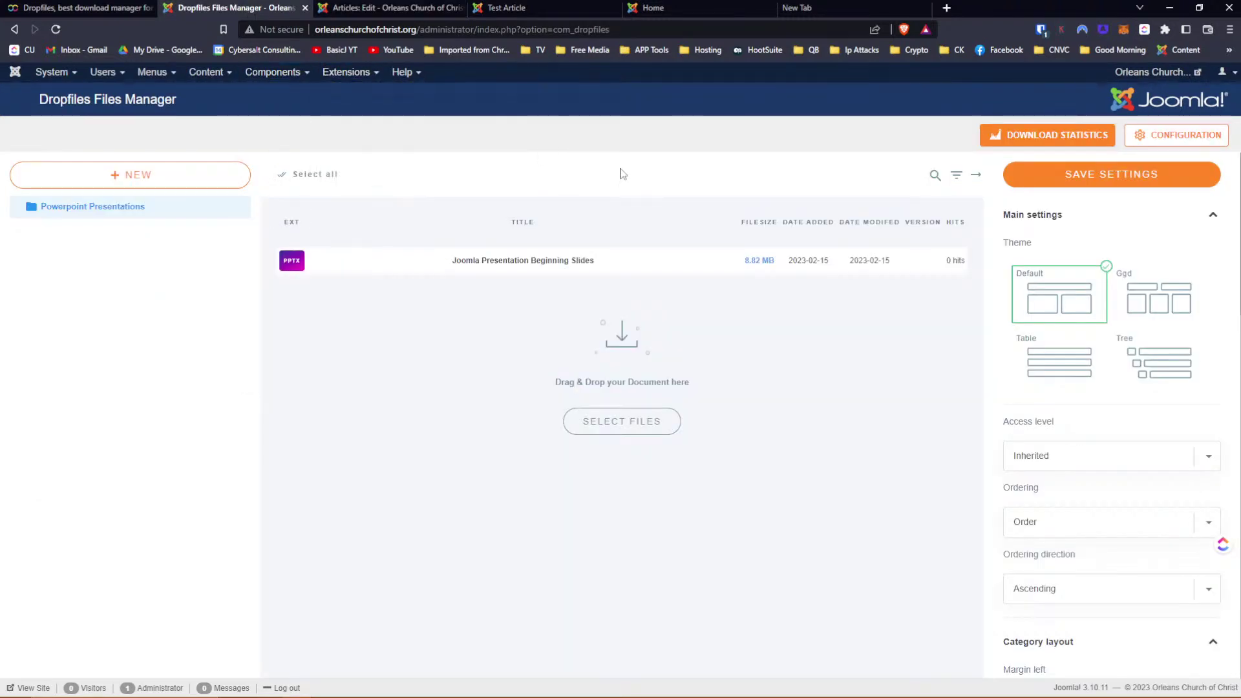
In Dropfiles Admin settings, toggle Single user restriction on and back off, then return to the Test Article
{"action": "left_click", "coordinate": [1183, 139]}
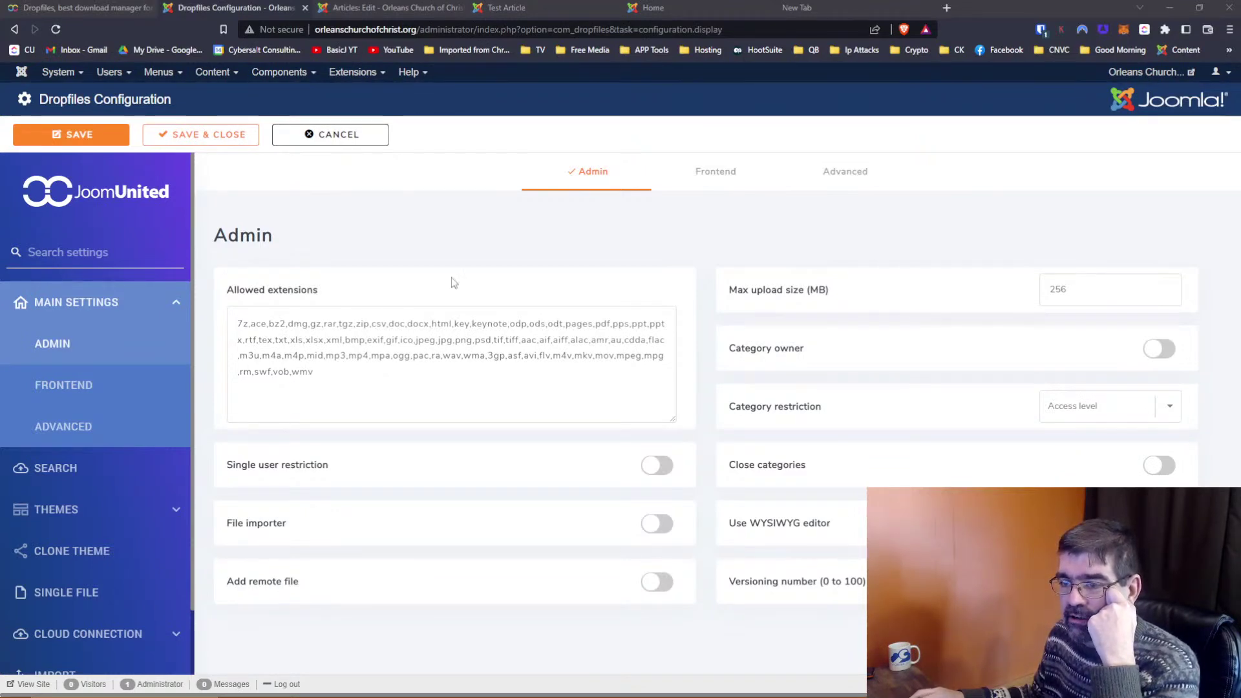
{"action": "mouse_move", "coordinate": [279, 468]}
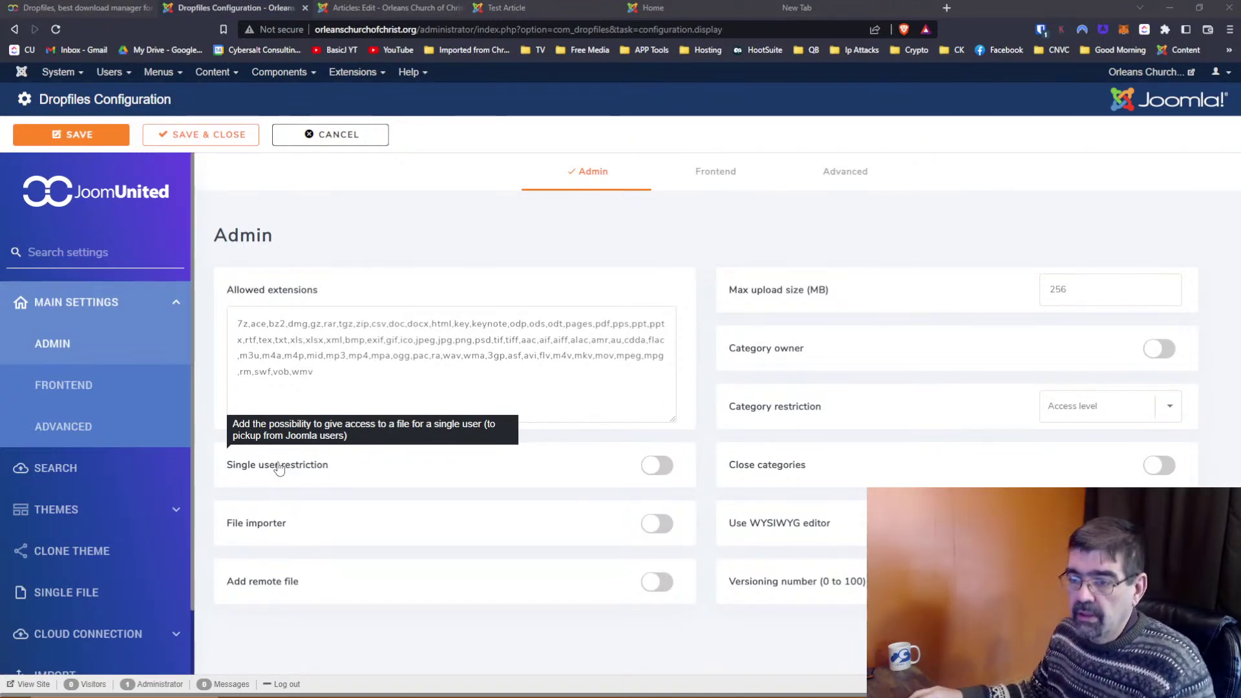
{"action": "left_click", "coordinate": [279, 467]}
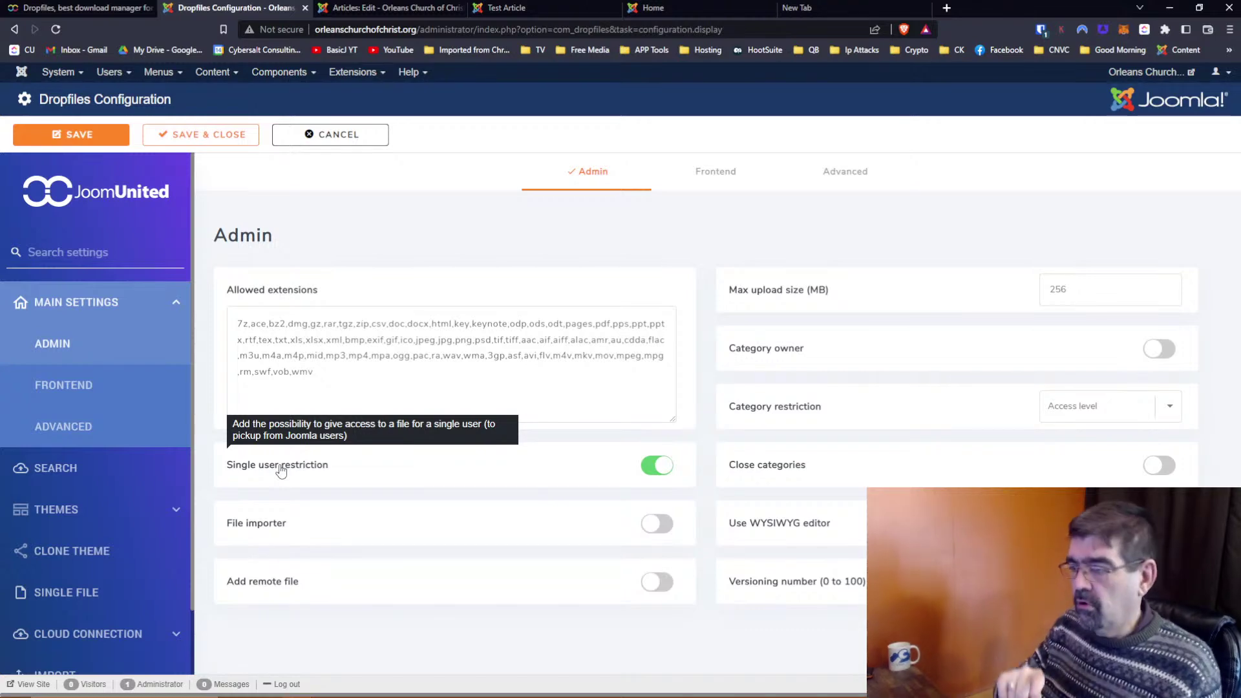
{"action": "left_click", "coordinate": [656, 465]}
{"action": "mouse_move", "coordinate": [260, 530]}
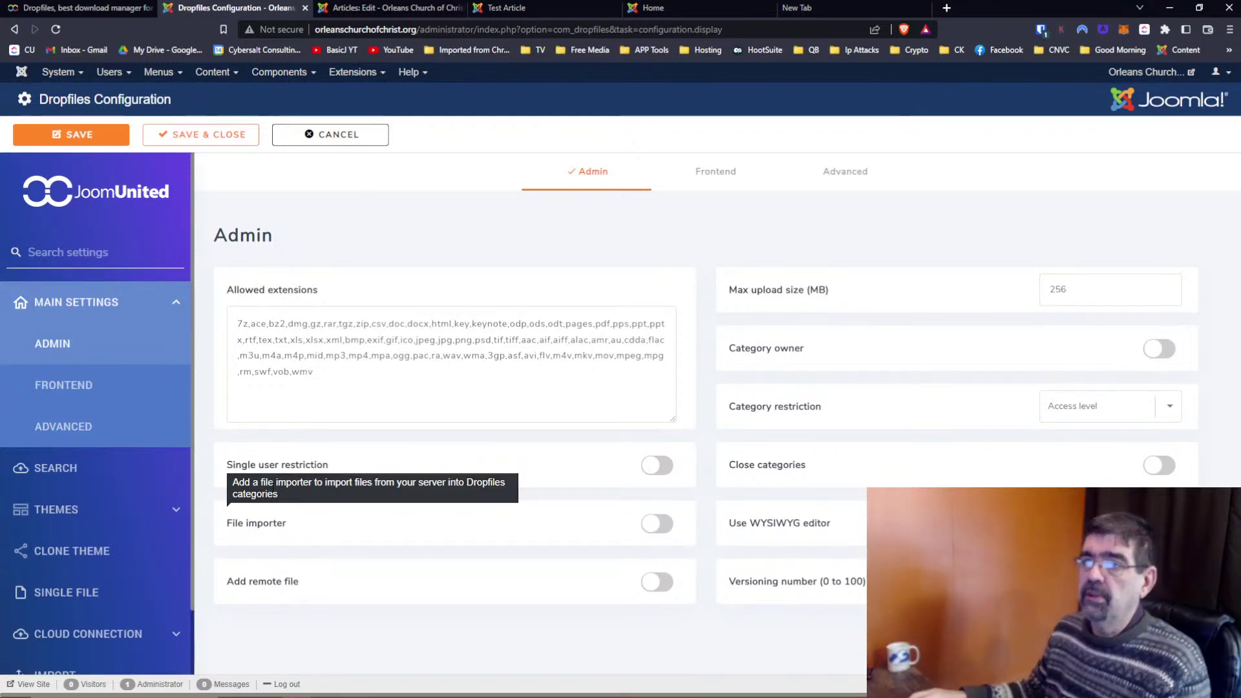
{"action": "left_click", "coordinate": [394, 9]}
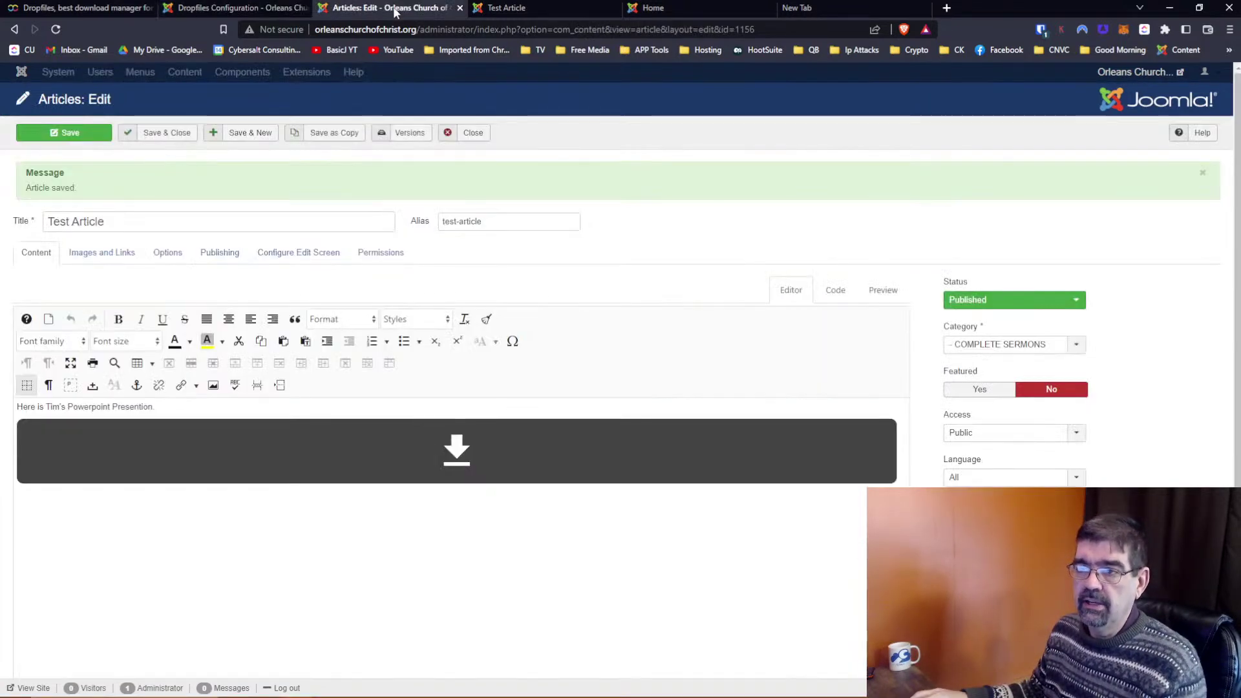
Close the Test Article and look through 'My Faith Cannot Be Your Faith And Vice Versa' without changes
{"action": "left_click", "coordinate": [473, 138]}
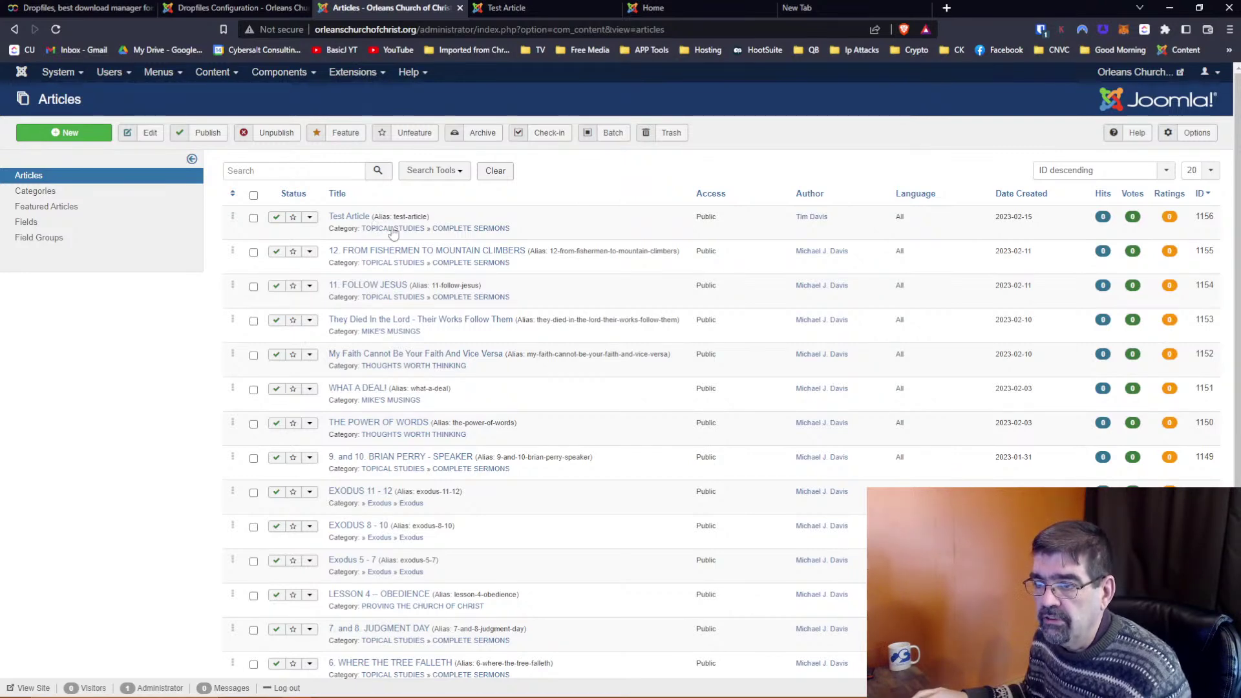
{"action": "left_click", "coordinate": [438, 360]}
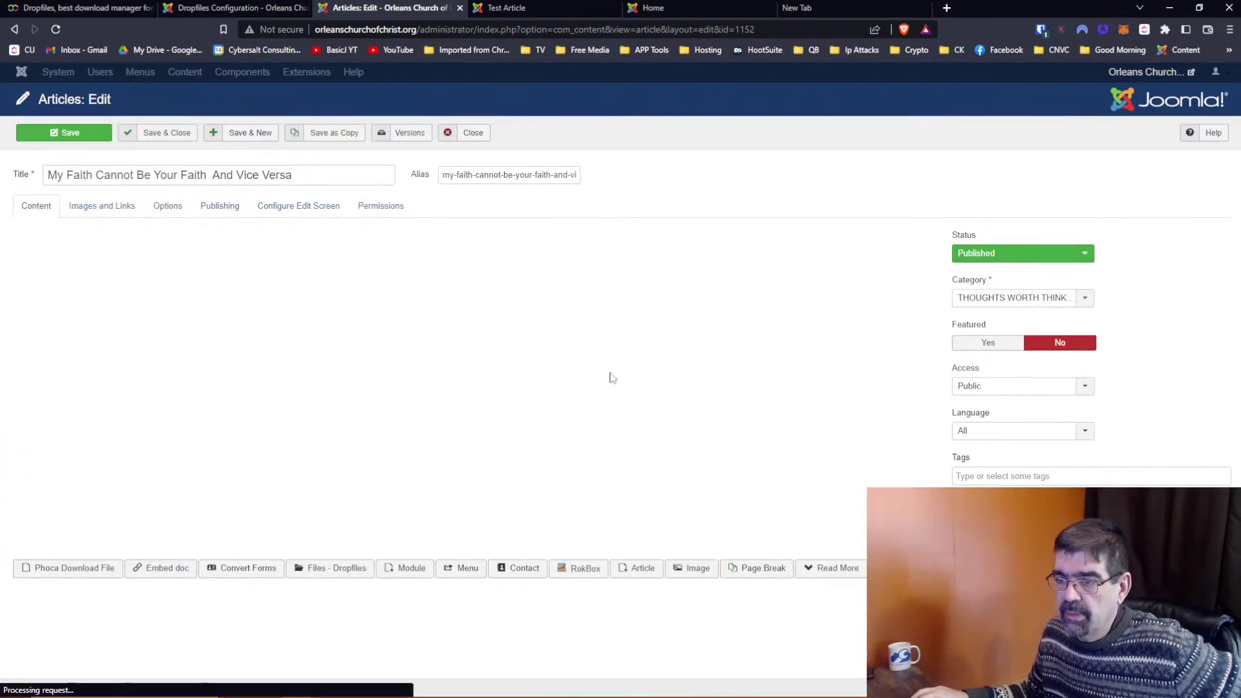
{"action": "scroll", "coordinate": [689, 423], "scroll_direction": "down", "scroll_amount": 5}
{"action": "scroll", "coordinate": [912, 395], "scroll_direction": "down", "scroll_amount": 2}
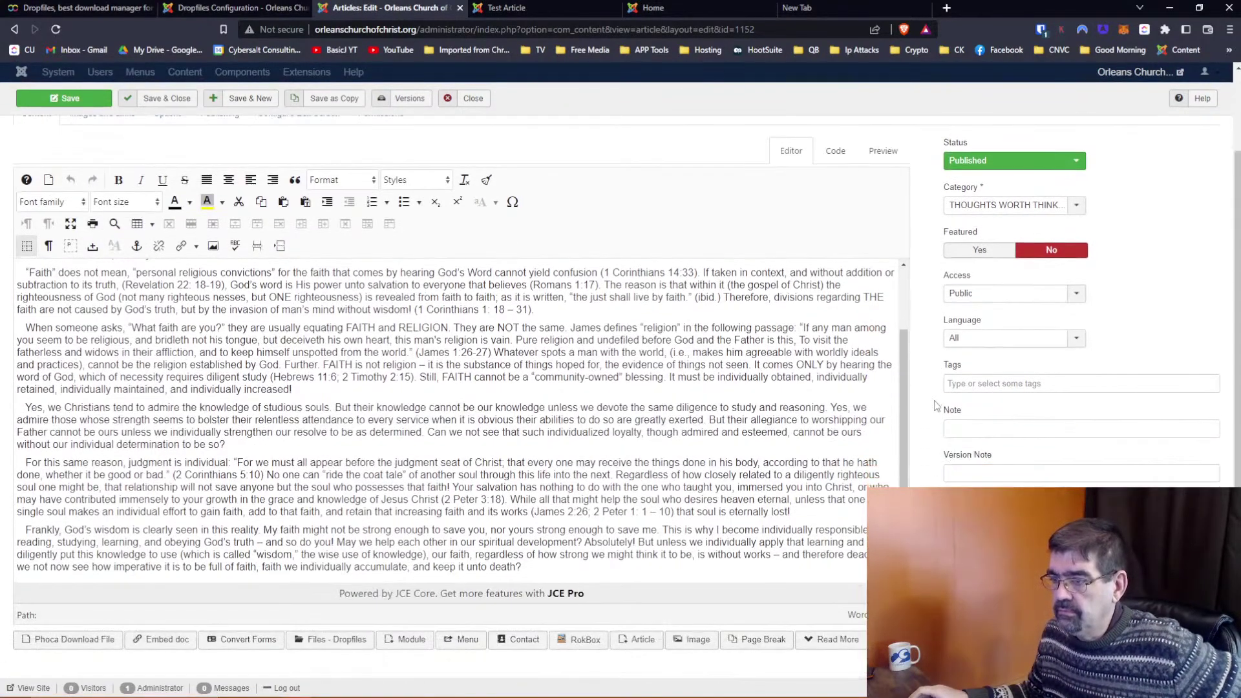
{"action": "left_click", "coordinate": [470, 98]}
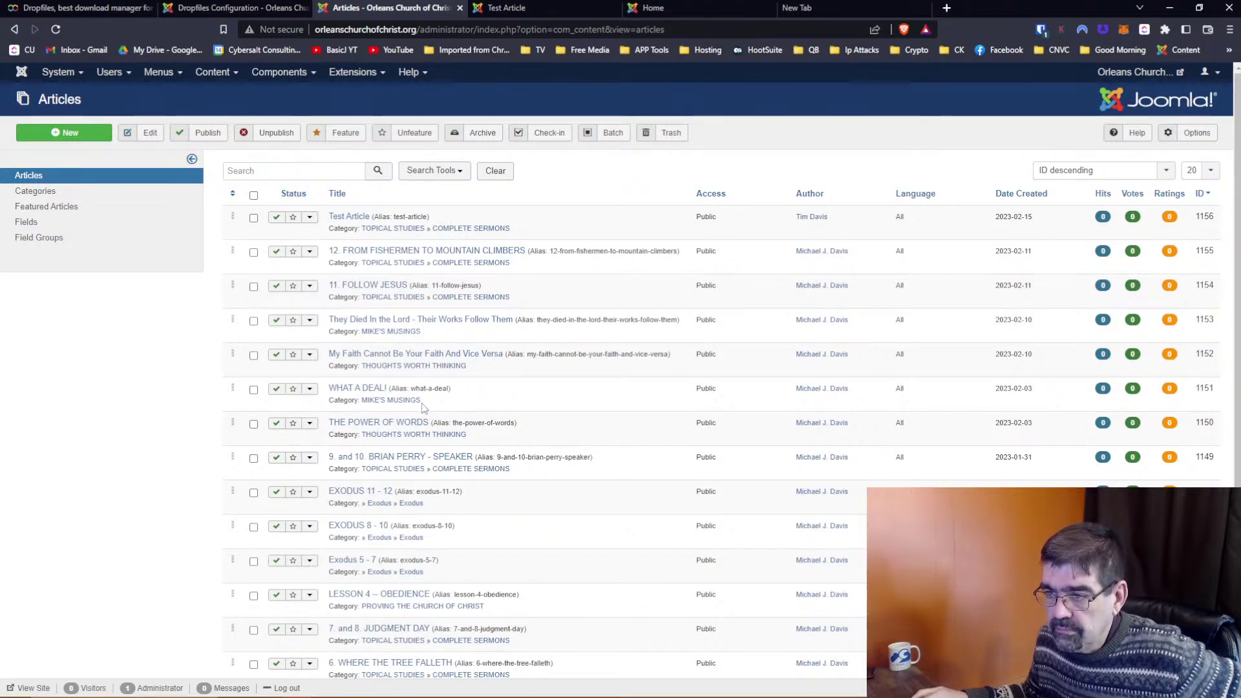
Review the '9. and 10. speaker' and 'LESSON 4 -- OBEDIENCE' articles, closing each unchanged
{"action": "left_click", "coordinate": [401, 458]}
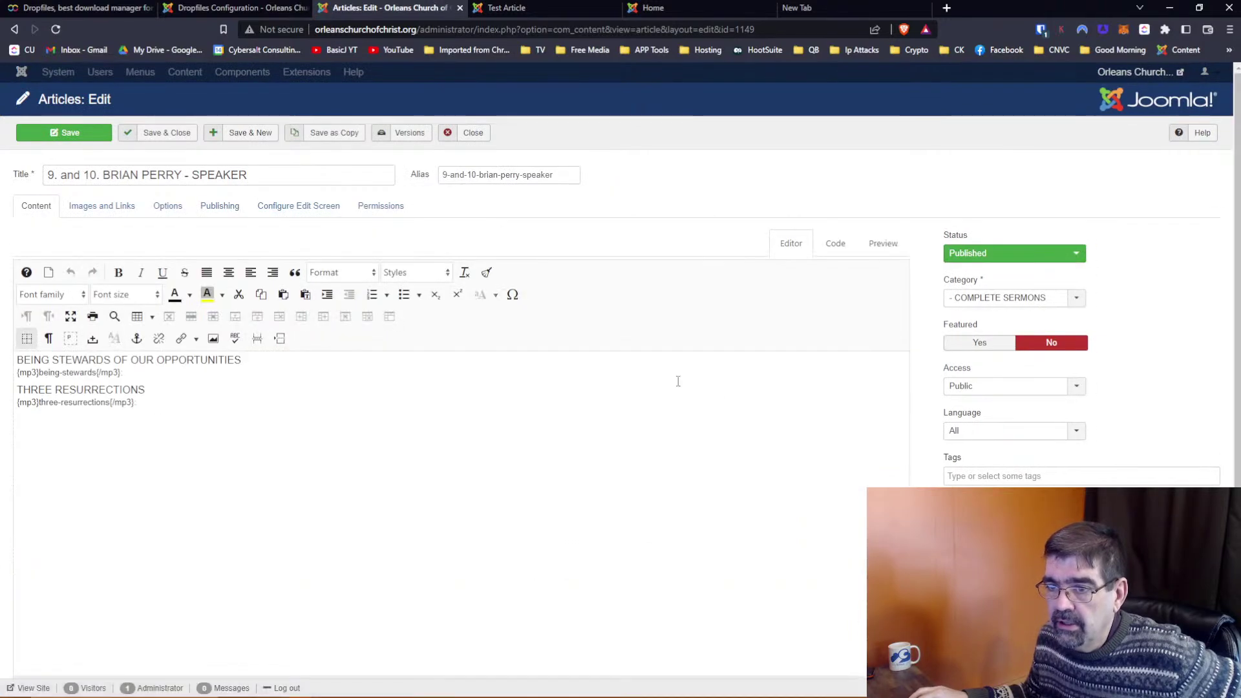
{"action": "left_click", "coordinate": [471, 134]}
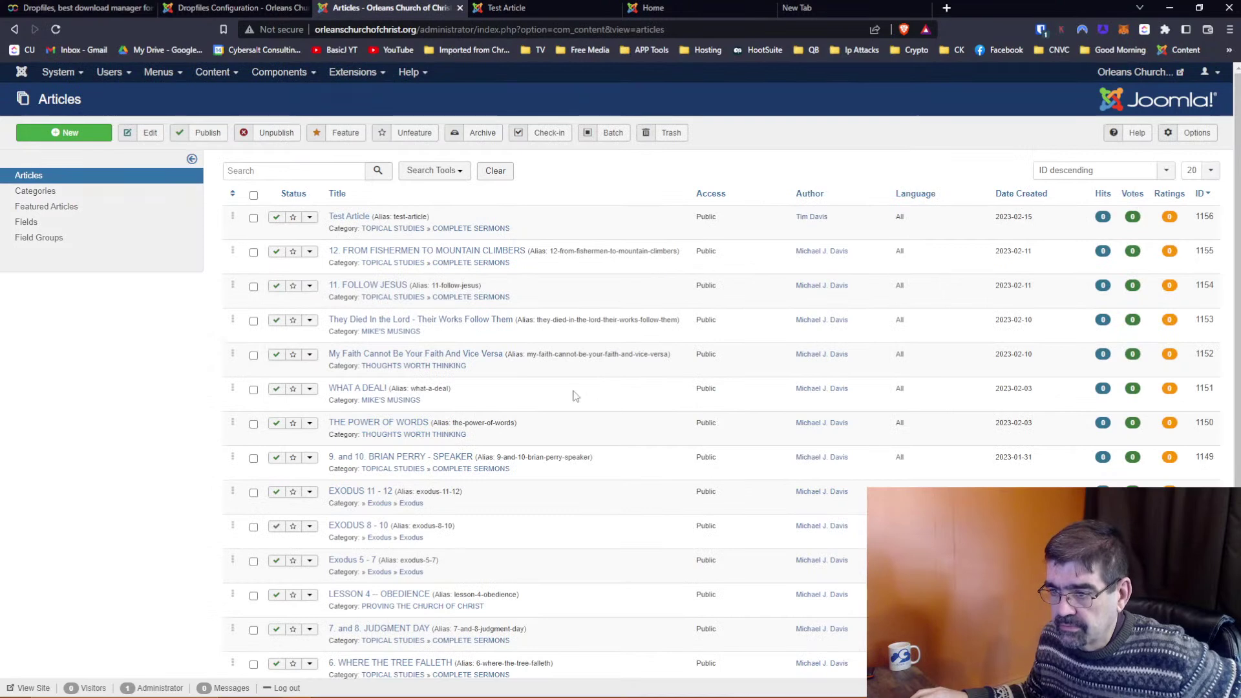
{"action": "left_click", "coordinate": [404, 598]}
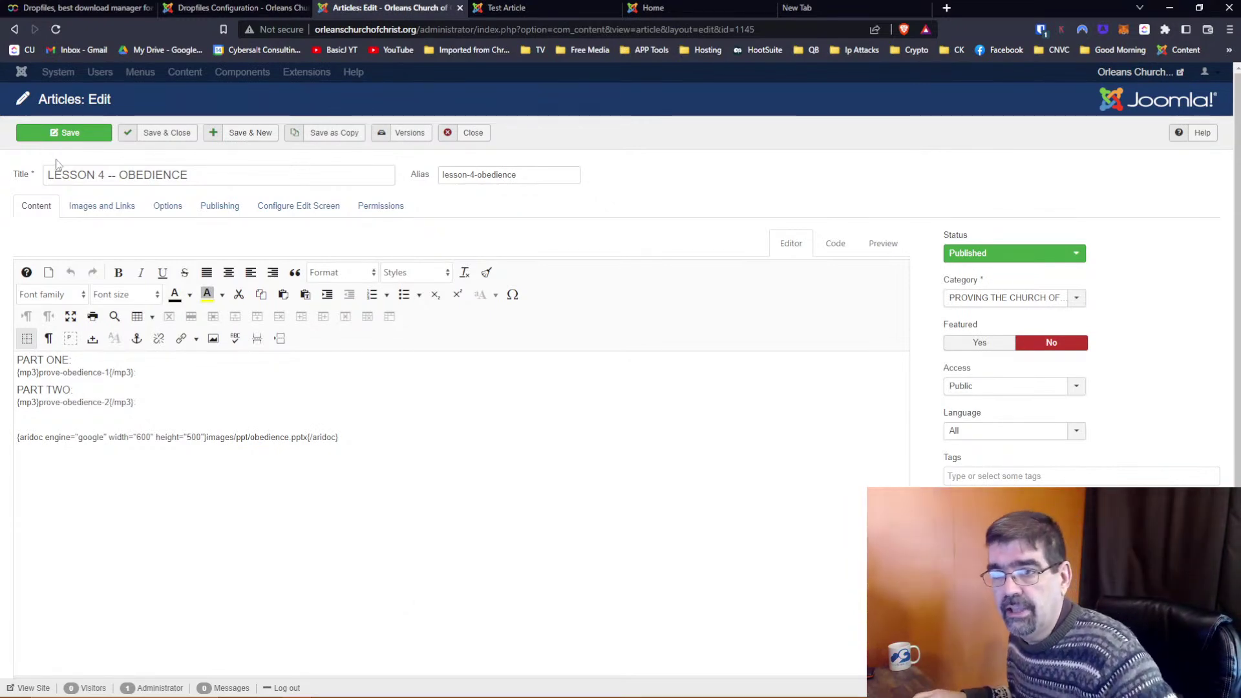
{"action": "left_click", "coordinate": [463, 134]}
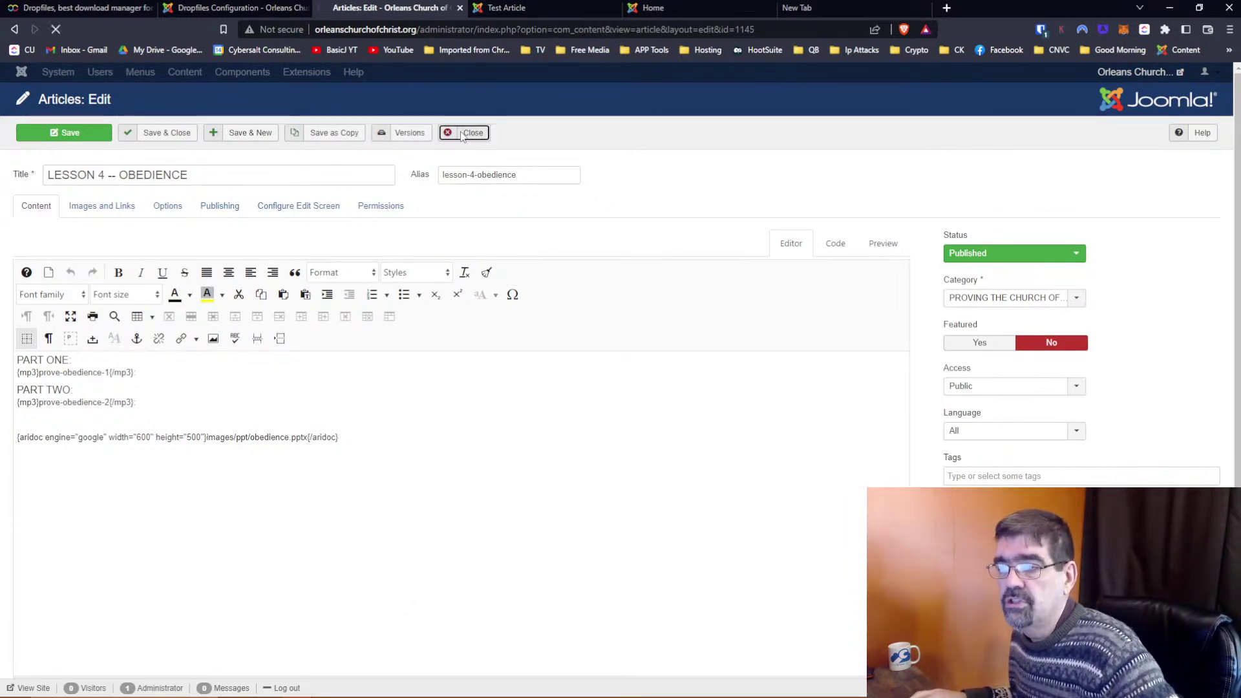
{"action": "left_click", "coordinate": [299, 170]}
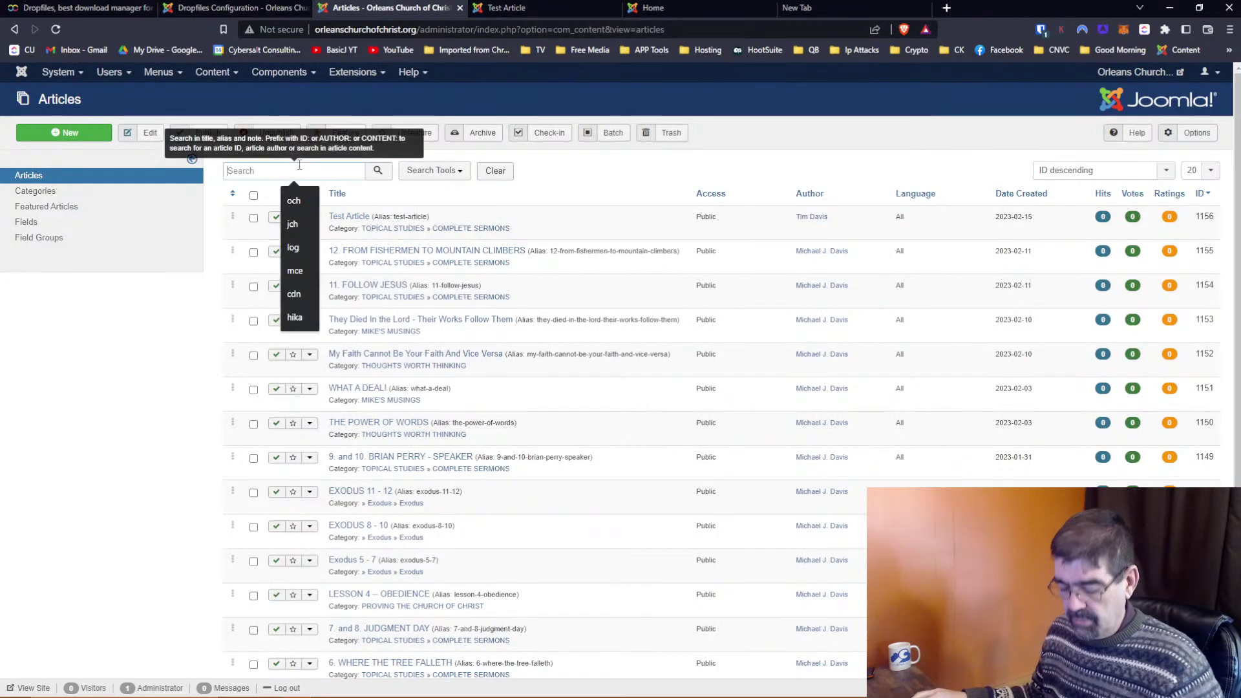
Search articles for 'fisher', inspect article 12's aridoc pptx embed, then go to the Dropfiles configuration
{"action": "type", "text": "fisher"}
{"action": "key", "text": "Return"}
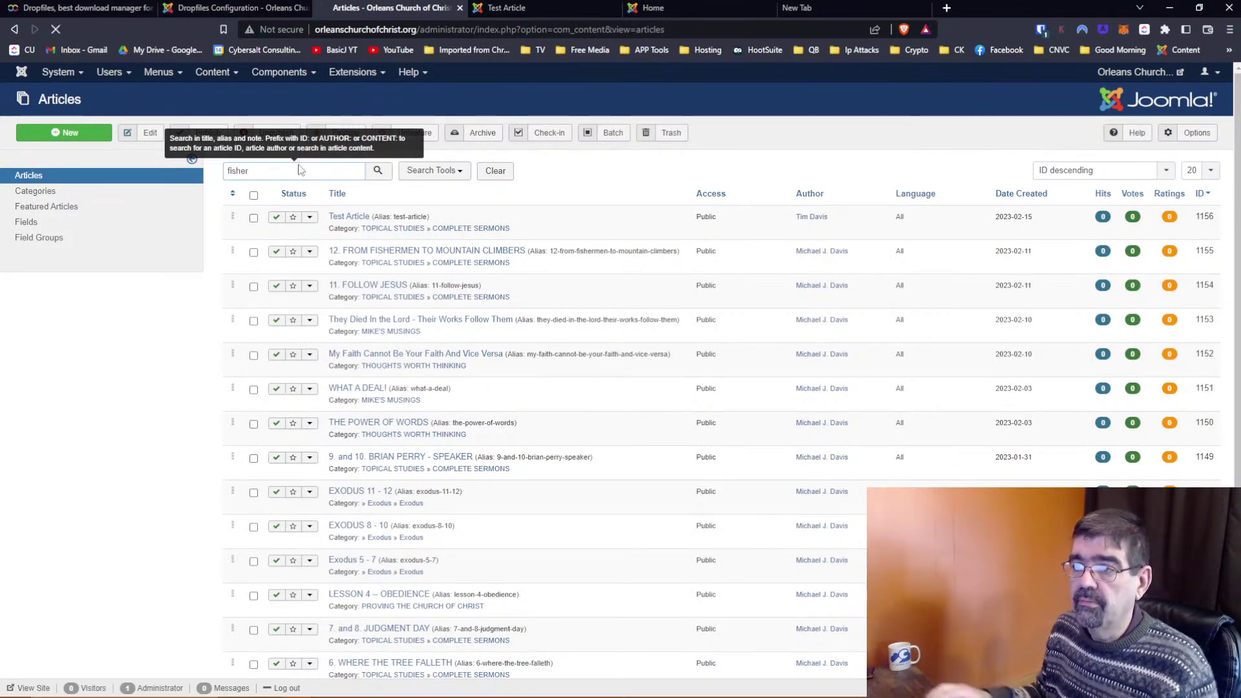
{"action": "left_click", "coordinate": [392, 220]}
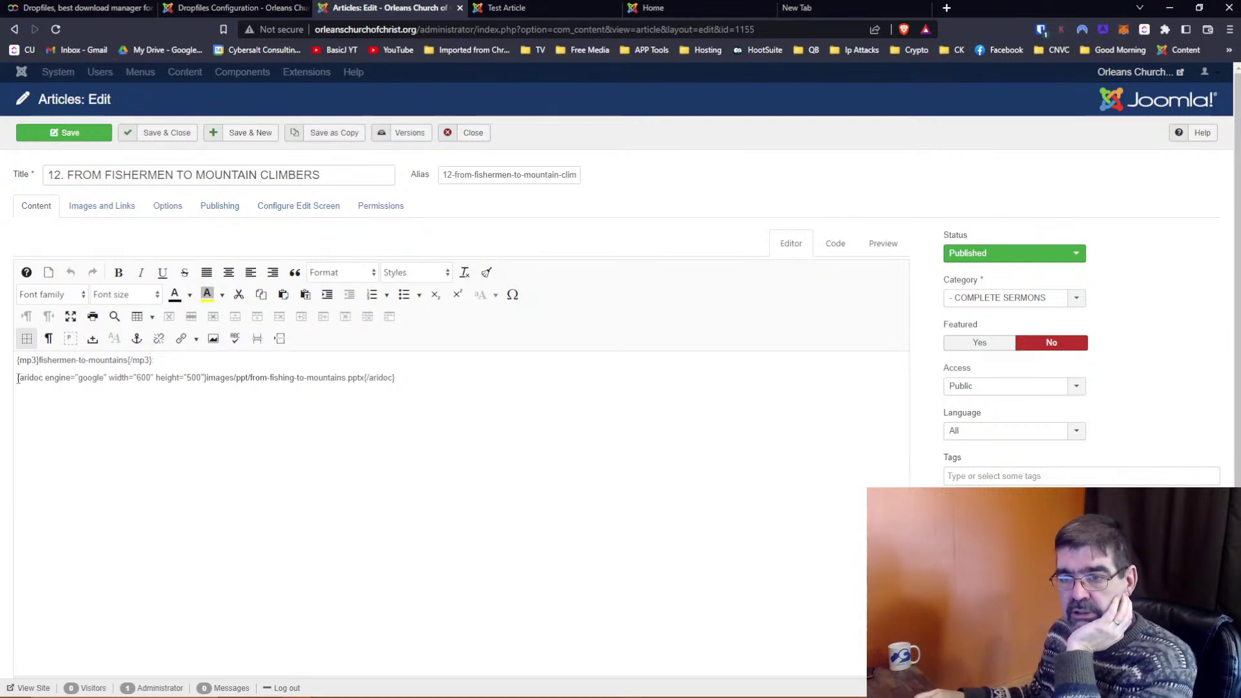
{"action": "left_click_drag", "start_coordinate": [17, 379], "coordinate": [208, 378]}
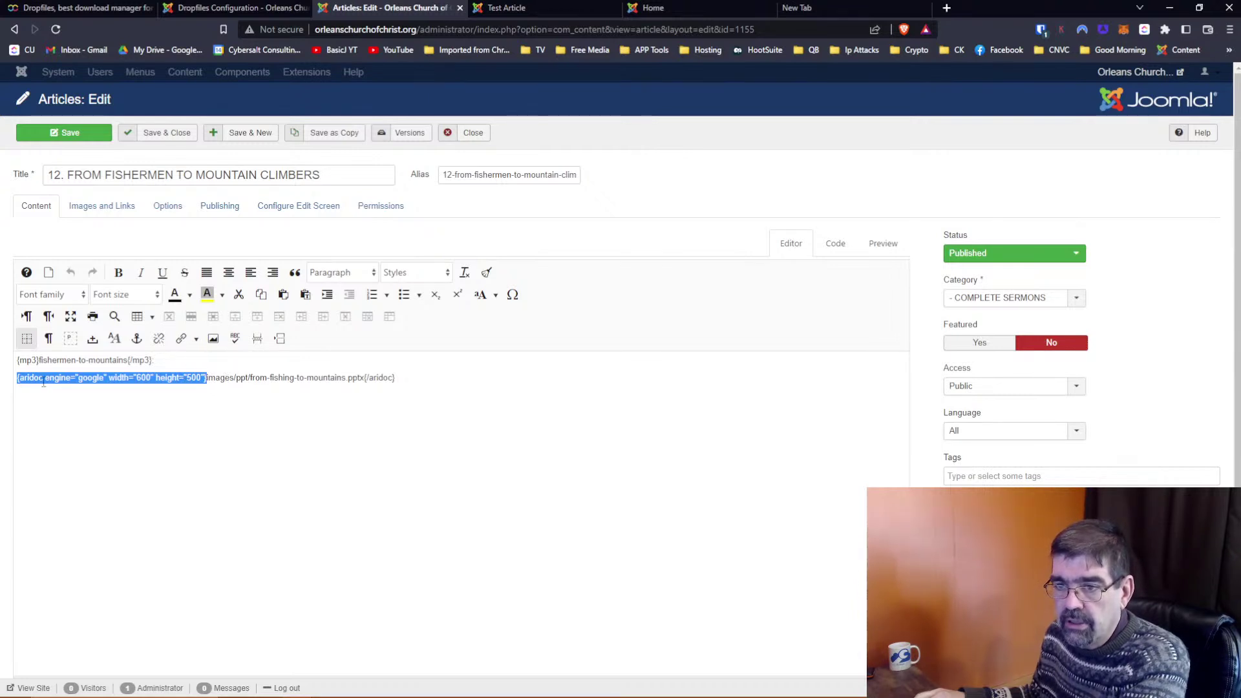
{"action": "left_click", "coordinate": [210, 376]}
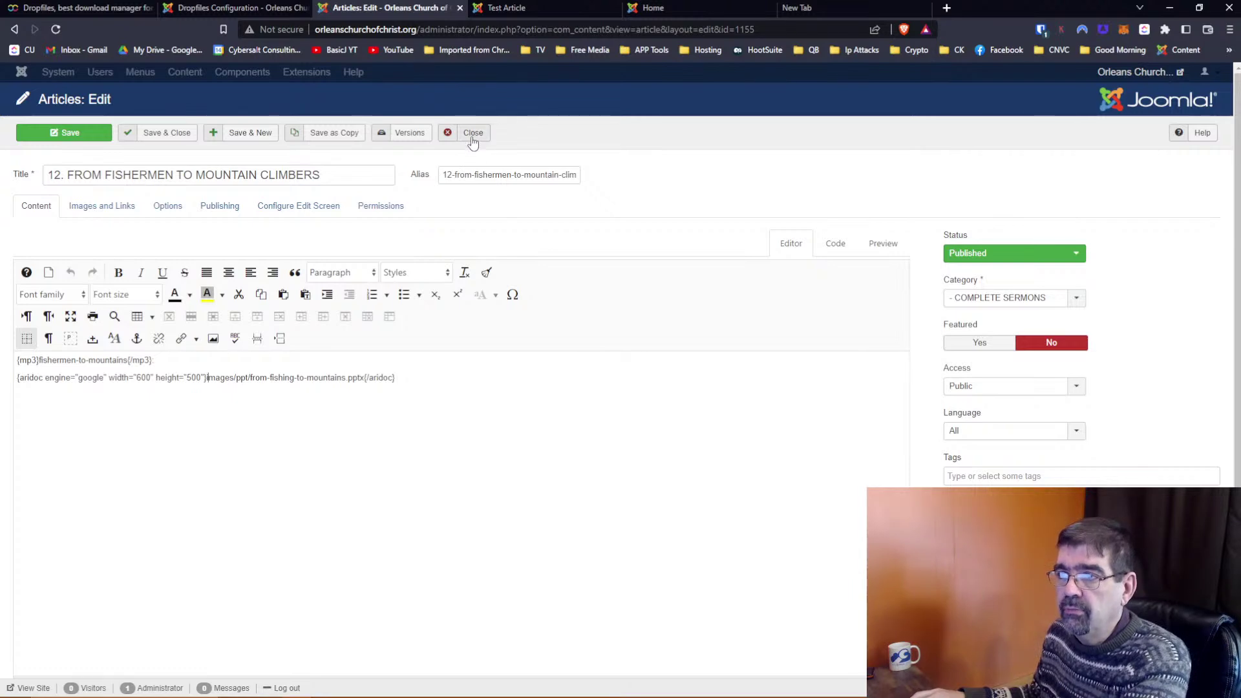
{"action": "left_click", "coordinate": [243, 7]}
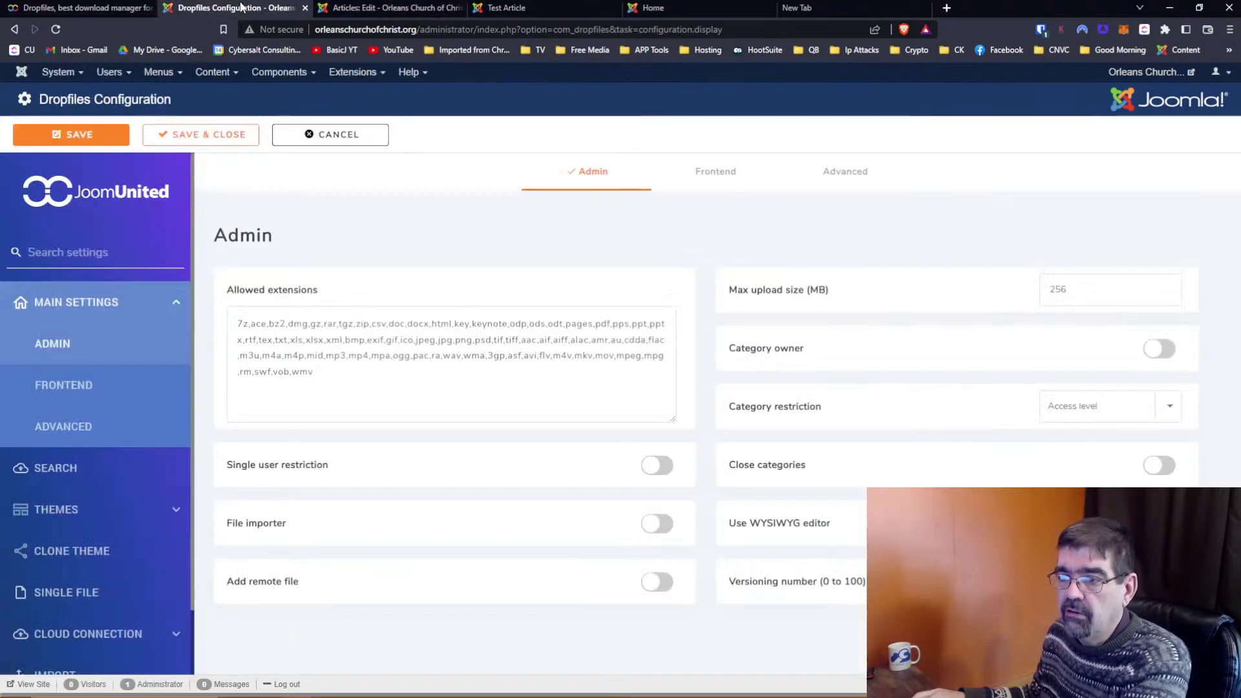
Open the Content > Articles list in a new browser tab and switch to it
{"action": "mouse_move", "coordinate": [258, 530]}
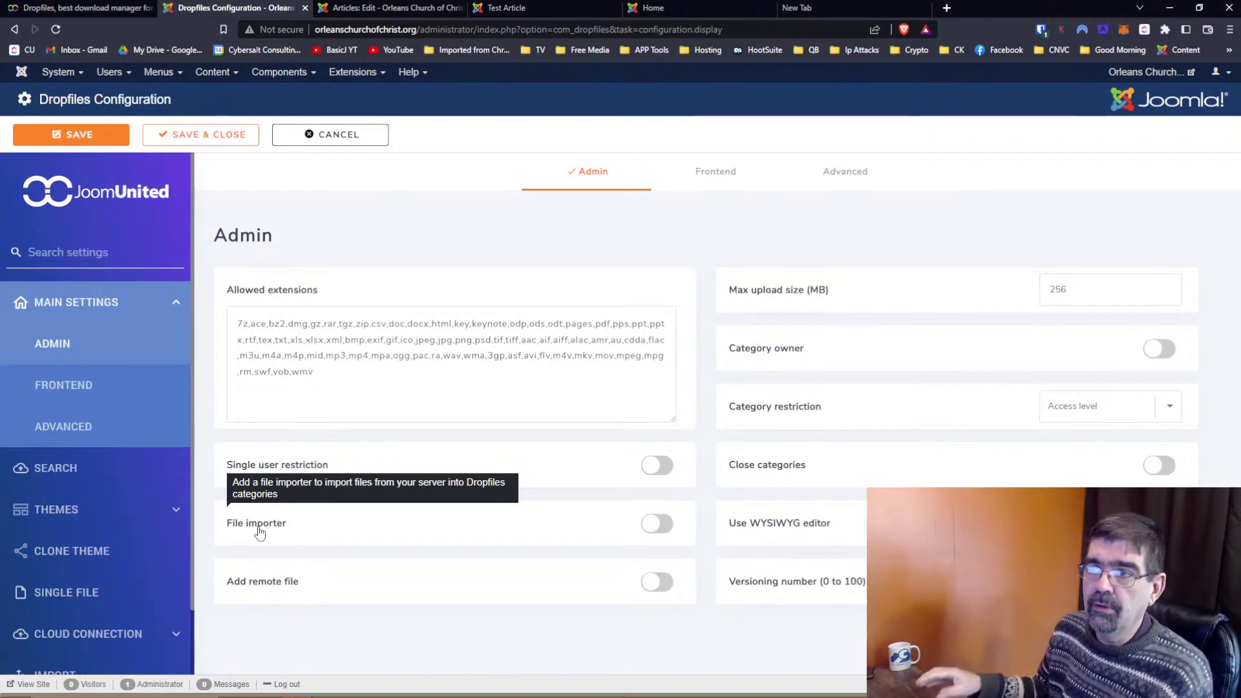
{"action": "left_click", "coordinate": [347, 13]}
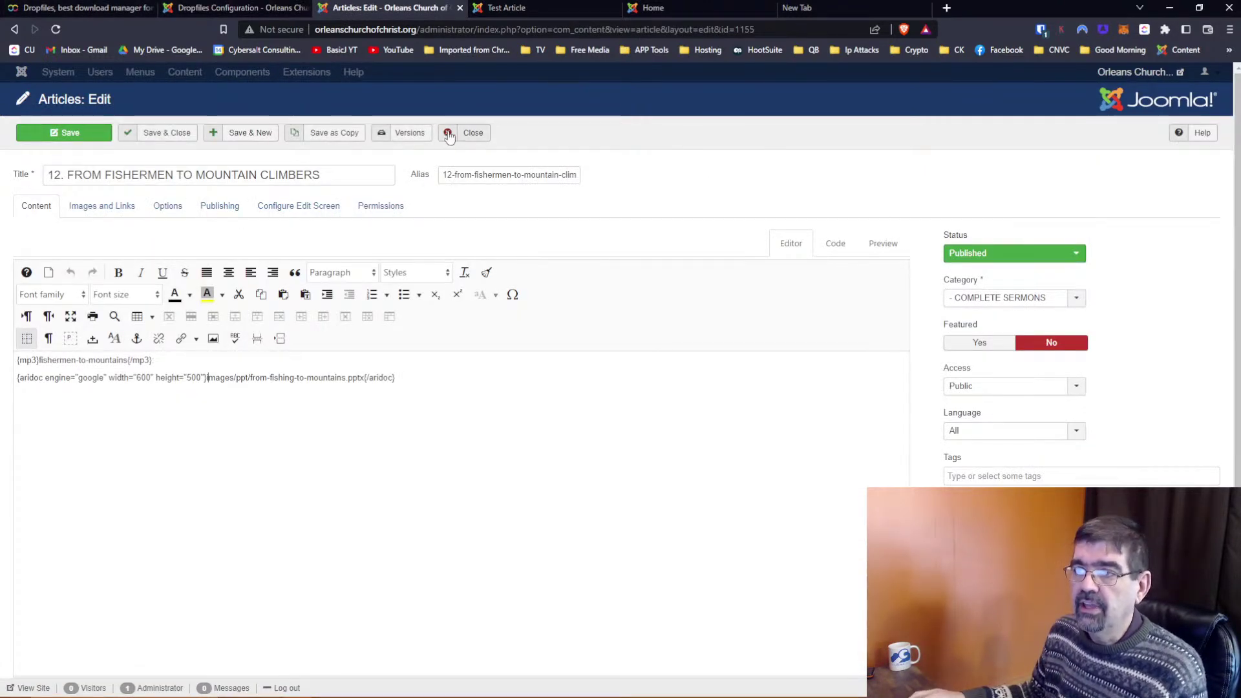
{"action": "left_click", "coordinate": [226, 10]}
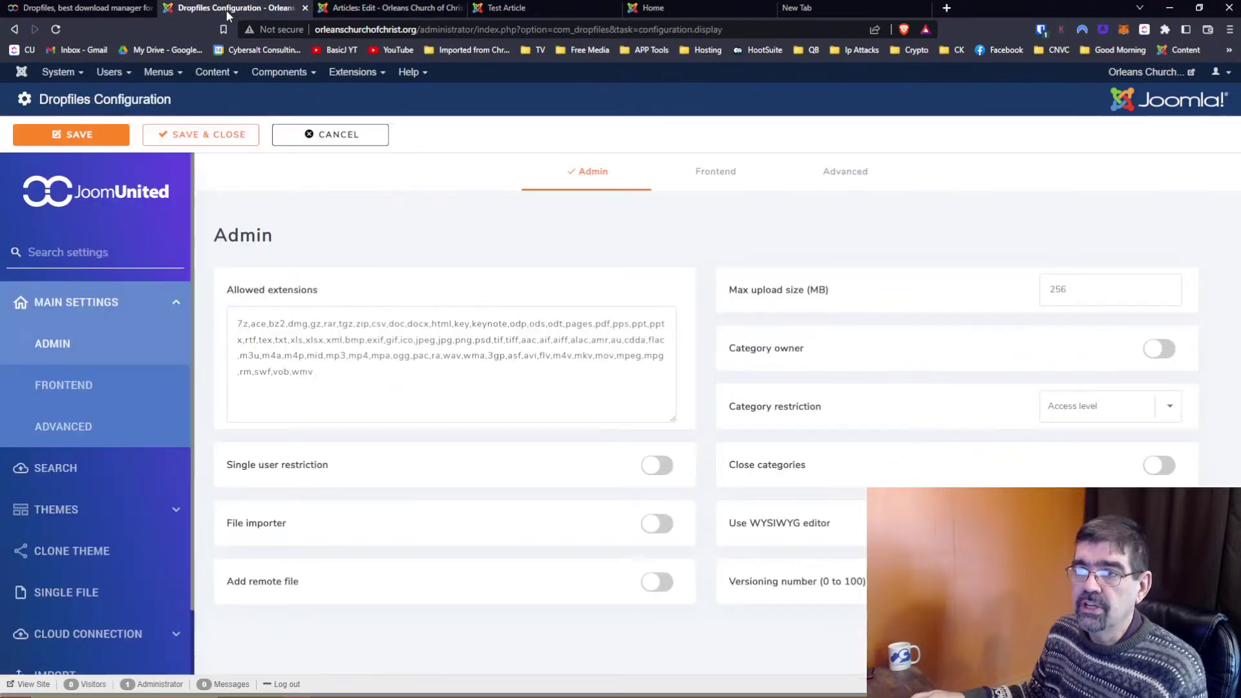
{"action": "left_click", "coordinate": [225, 73]}
{"action": "right_click", "coordinate": [224, 94]}
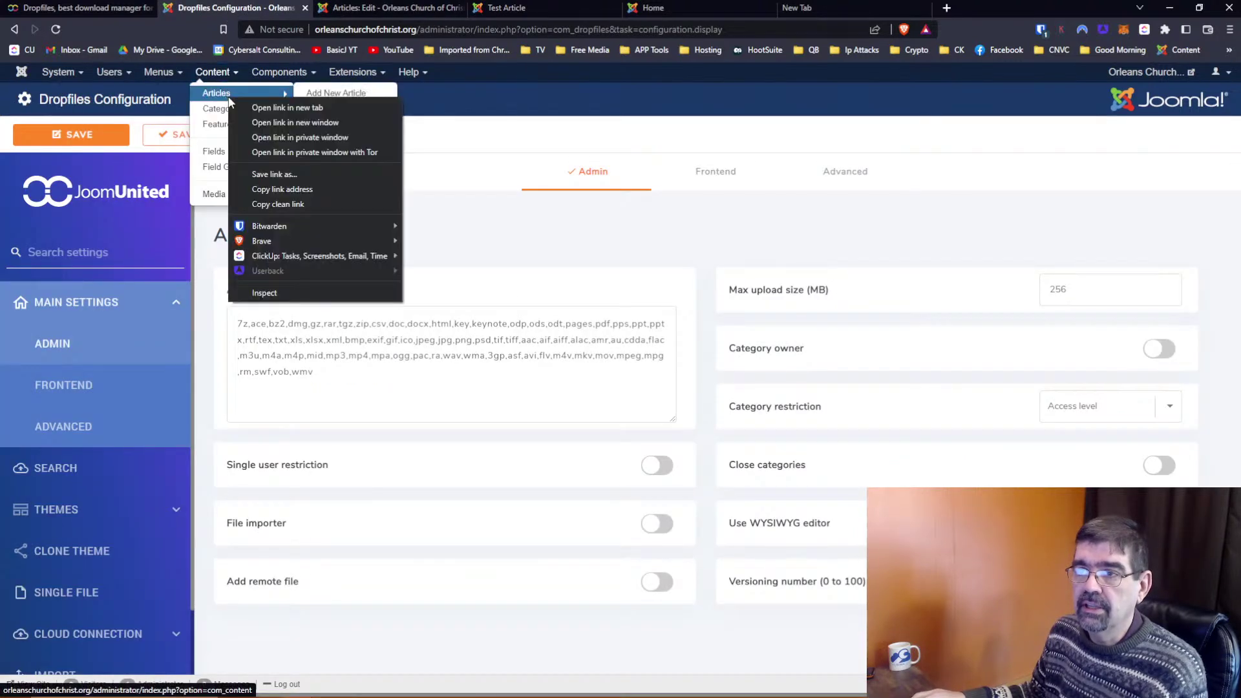
{"action": "left_click", "coordinate": [264, 103]}
{"action": "left_click", "coordinate": [279, 72]}
{"action": "left_click", "coordinate": [353, 10]}
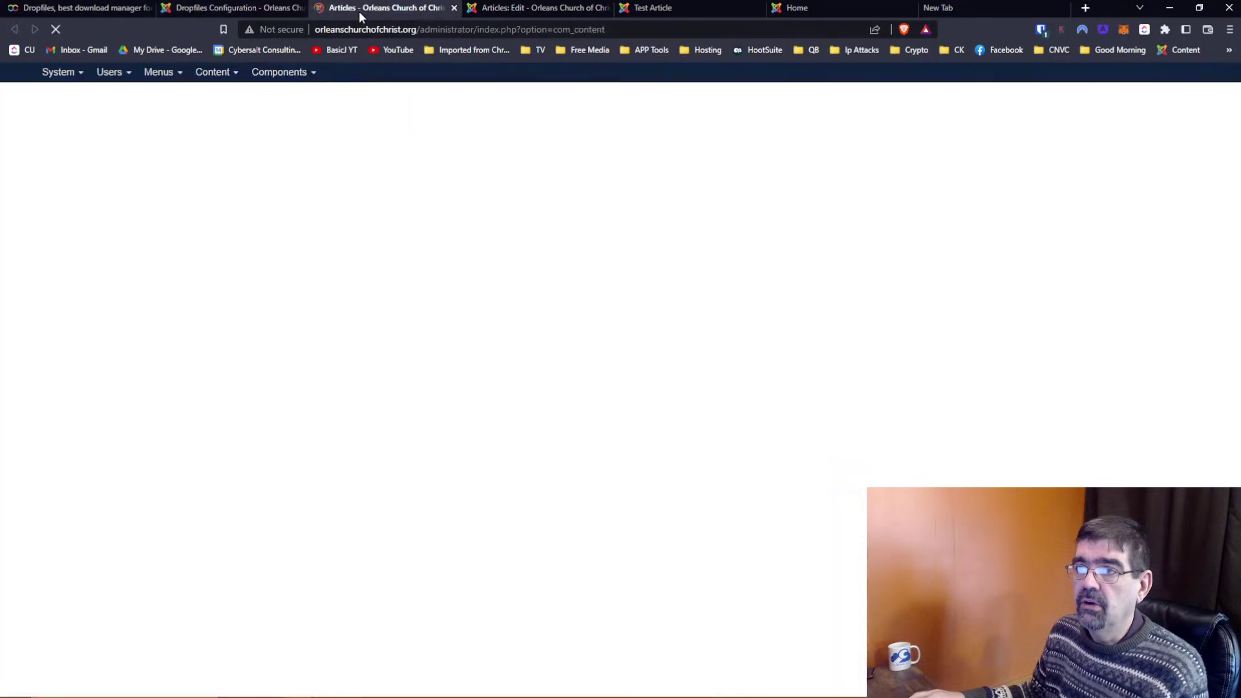
Set the Test Article's Robots to 'noindex, nofollow', save it, and view its published page
{"action": "left_click", "coordinate": [498, 171]}
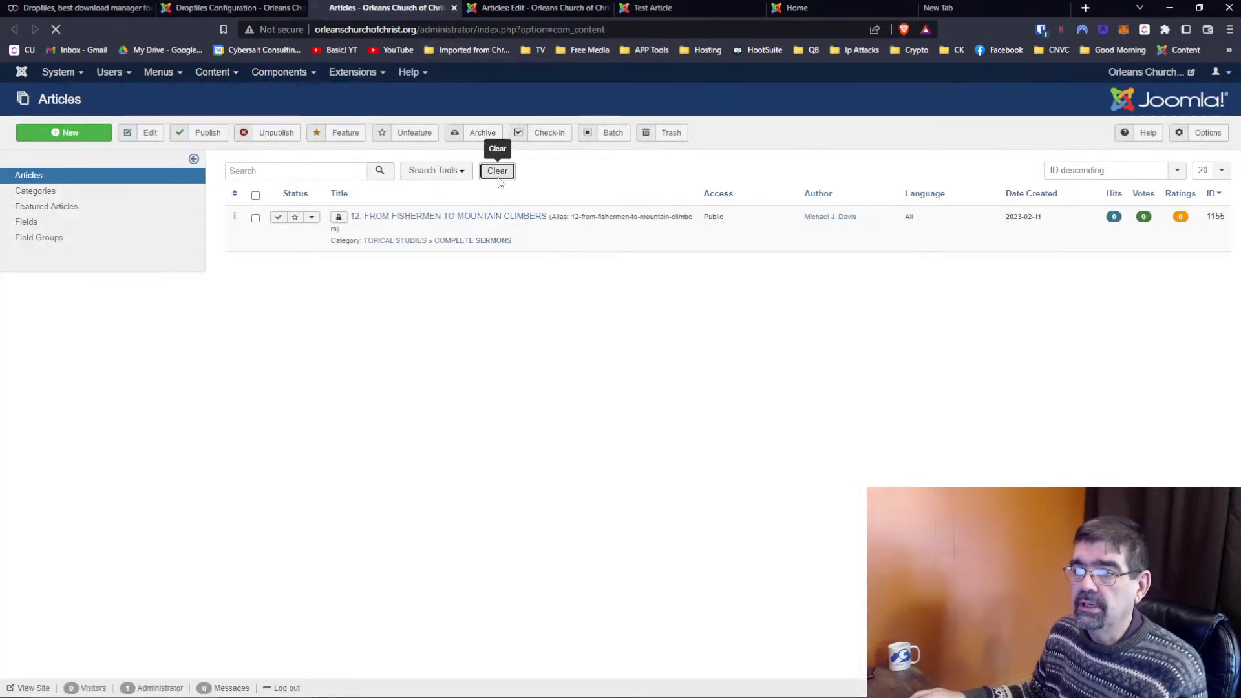
{"action": "left_click", "coordinate": [348, 218]}
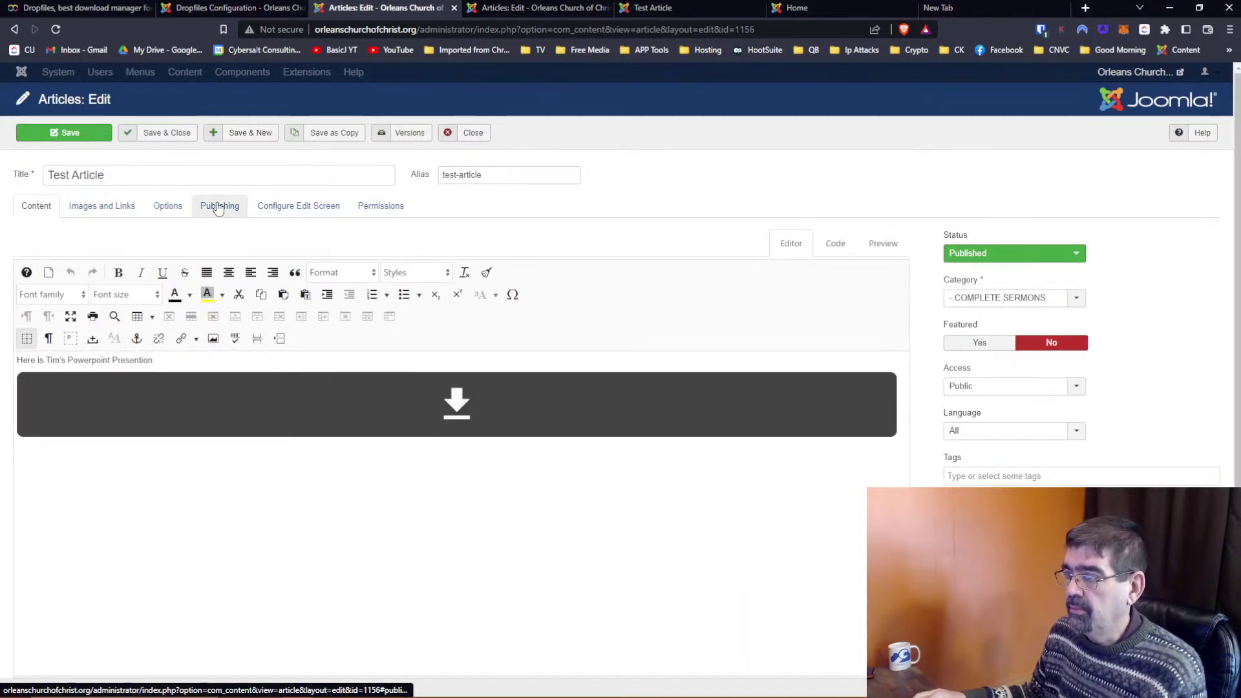
{"action": "left_click", "coordinate": [219, 207]}
{"action": "left_click", "coordinate": [787, 377]}
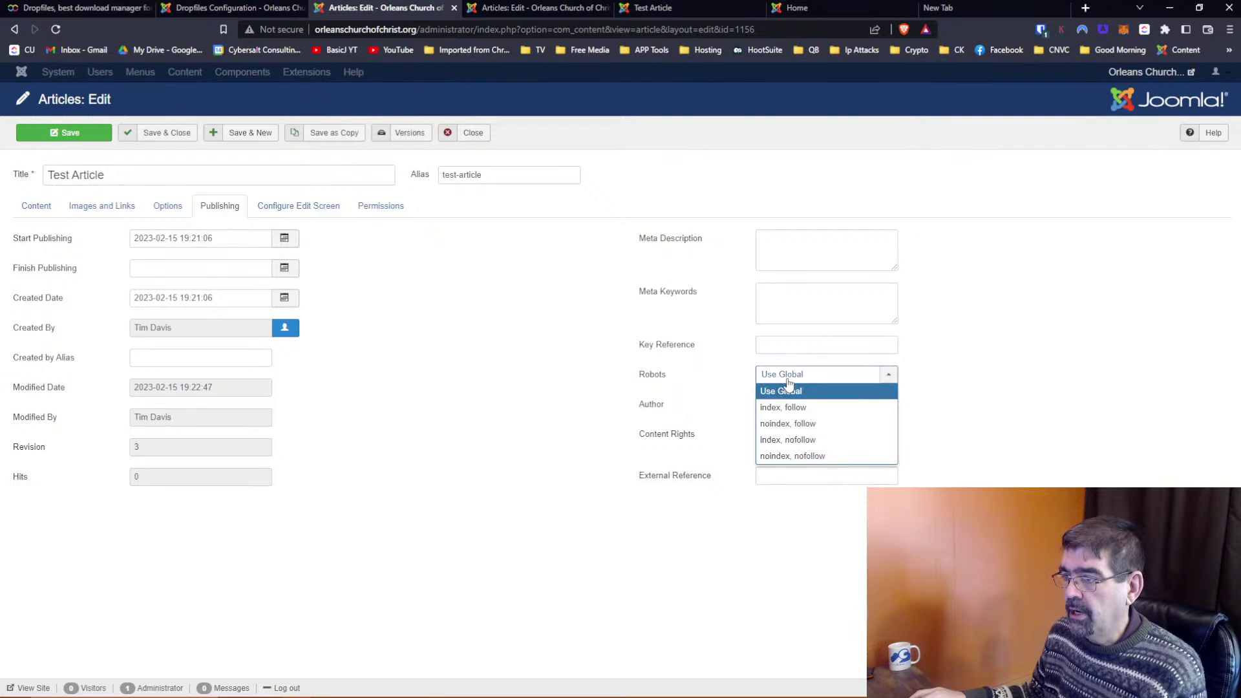
{"action": "left_click", "coordinate": [802, 455]}
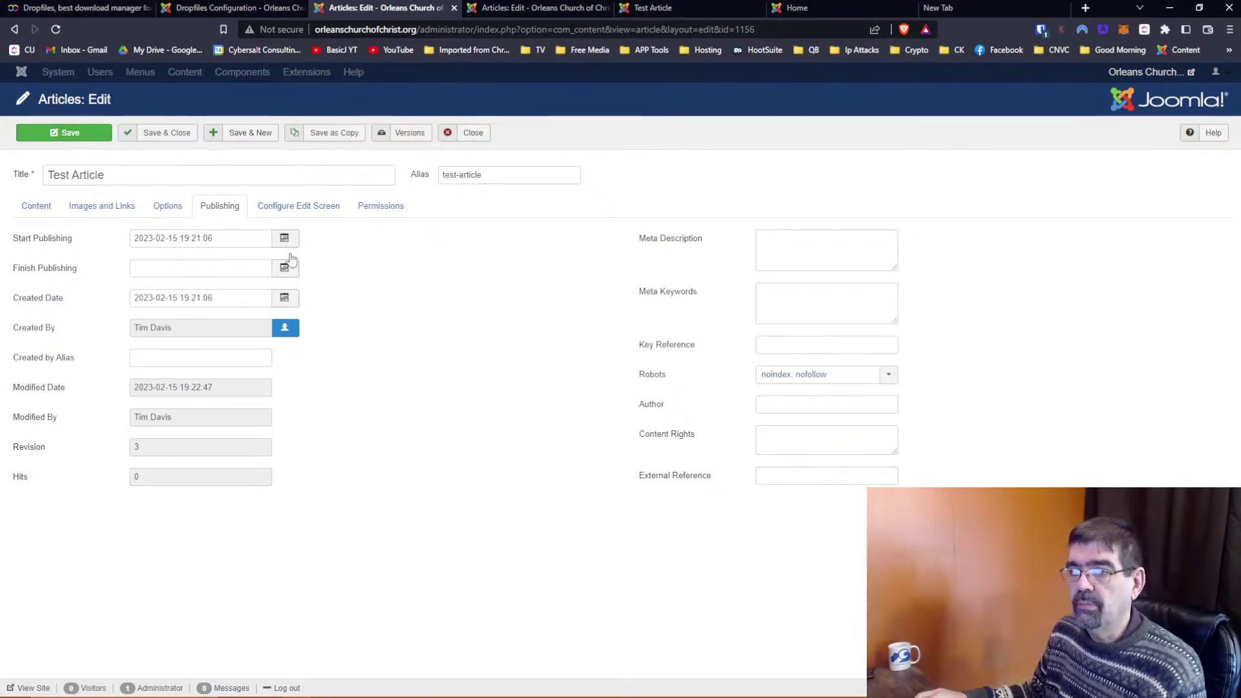
{"action": "left_click", "coordinate": [57, 134]}
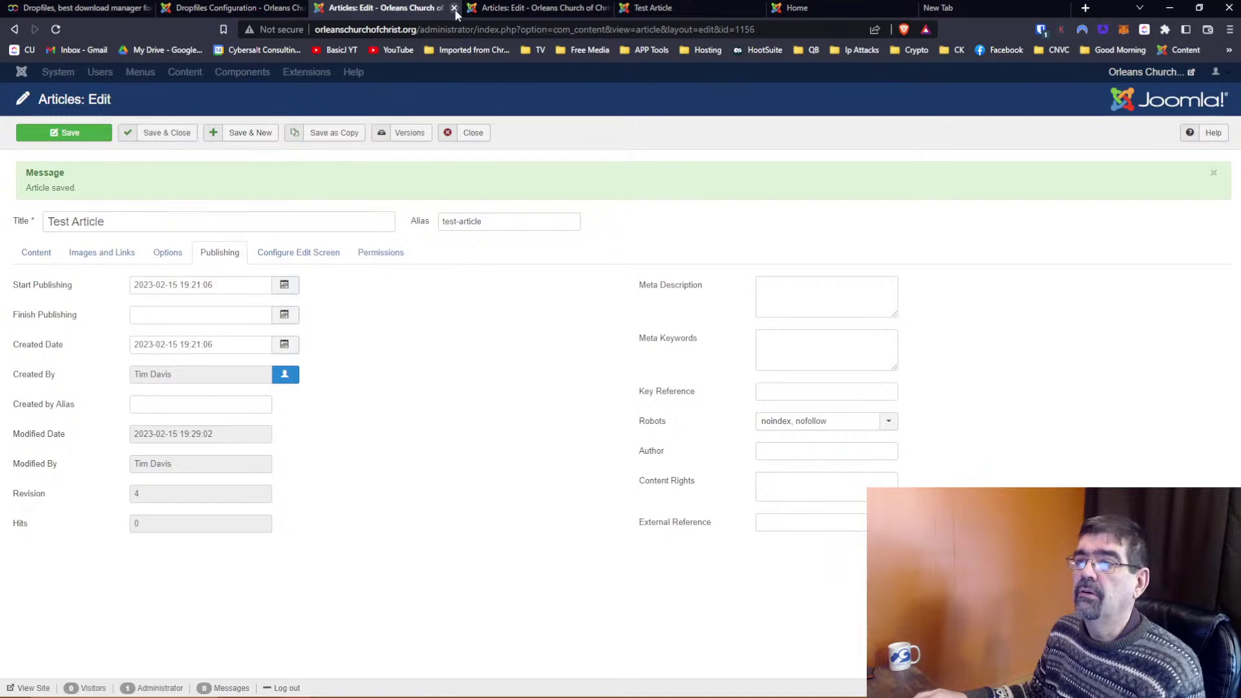
{"action": "left_click", "coordinate": [701, 11]}
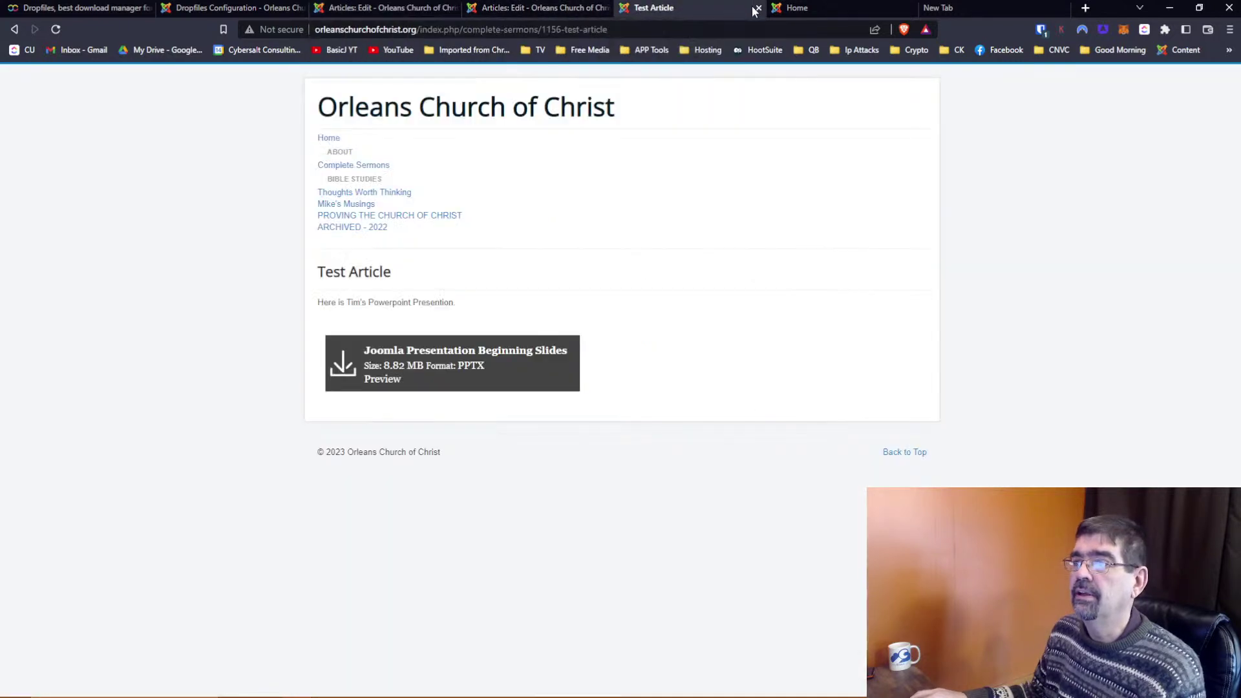
Cycle through the editor tabs, ending on article 12 FROM FISHERMEN TO MOUNTAIN CLIMBERS (id 1155)
{"action": "left_click", "coordinate": [572, 10]}
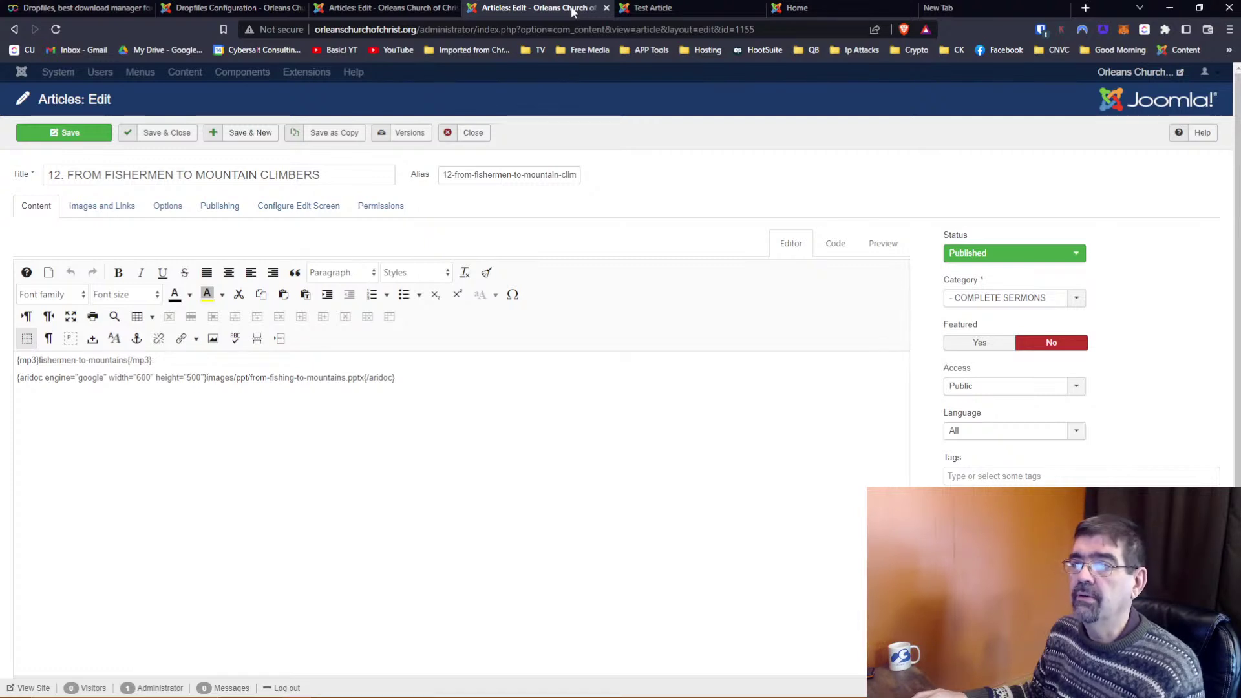
{"action": "left_click", "coordinate": [403, 8]}
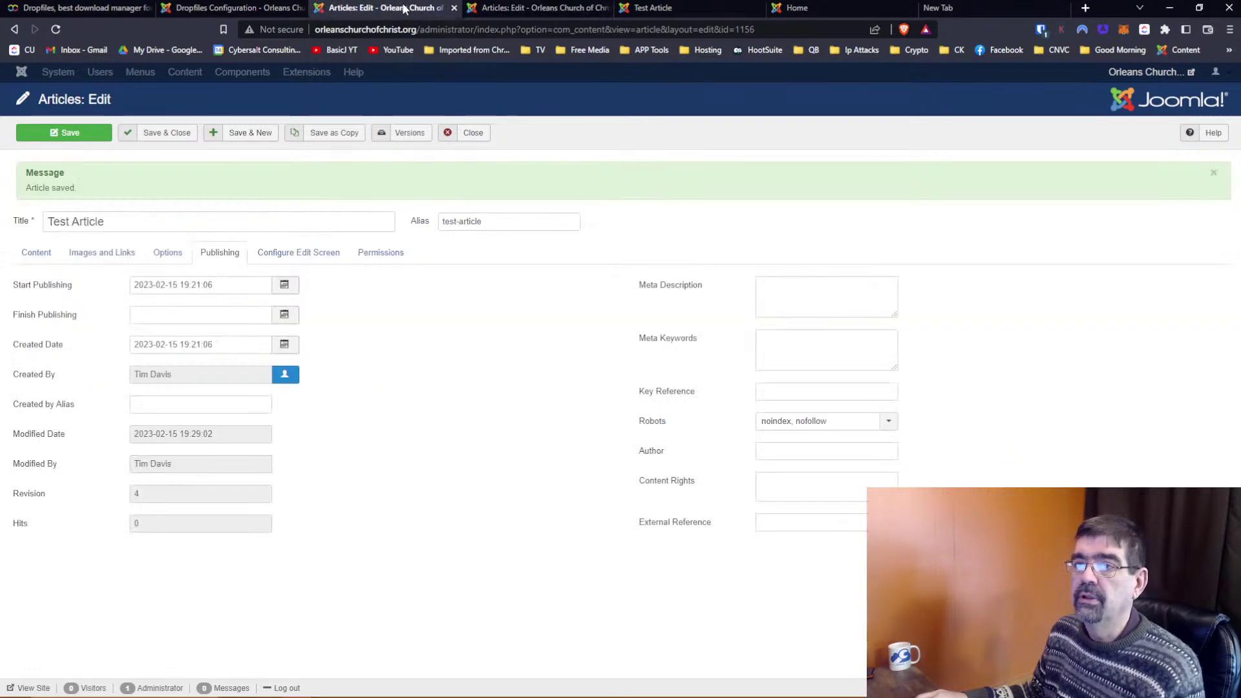
{"action": "left_click", "coordinate": [519, 8]}
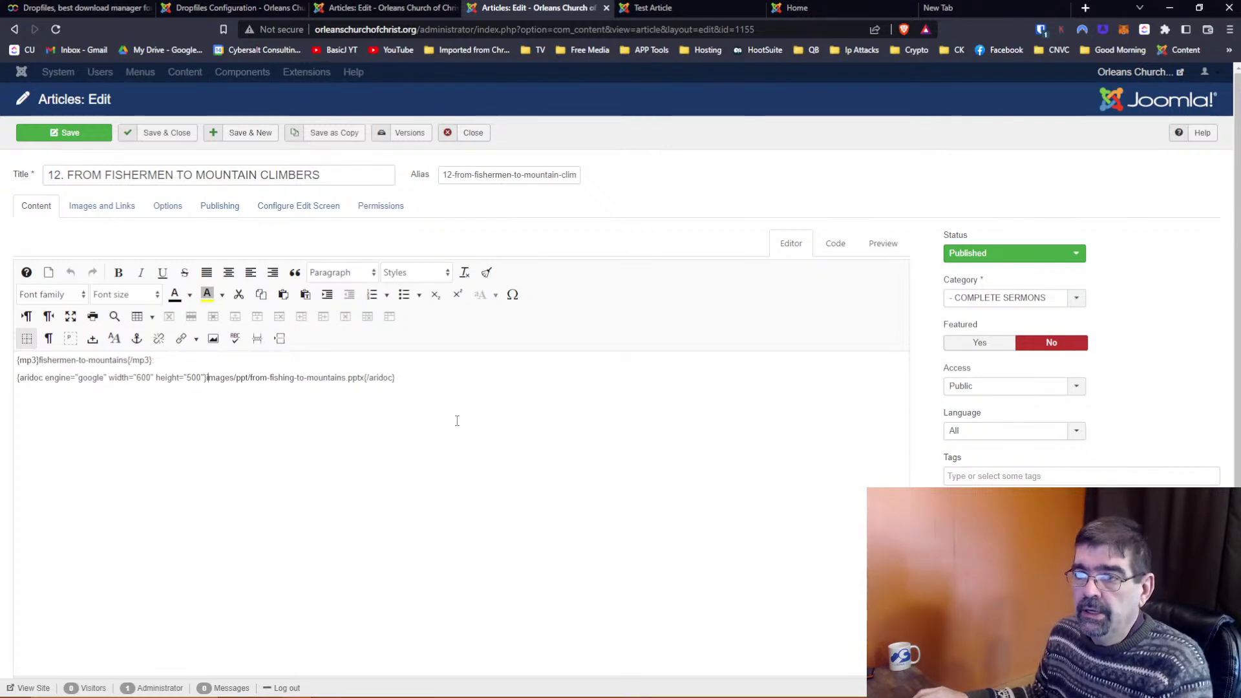
Enable the Dropfiles File importer, keep Category restriction on Access level, and save the Admin settings
{"action": "left_click", "coordinate": [233, 7]}
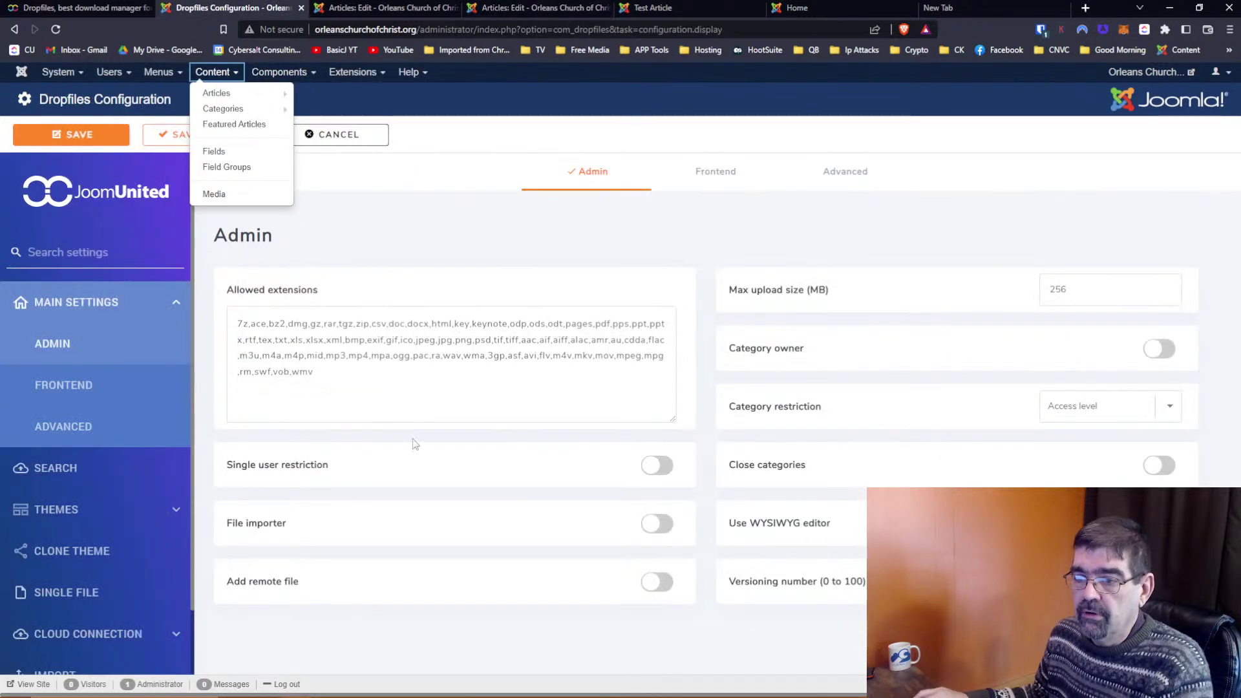
{"action": "left_click", "coordinate": [657, 522]}
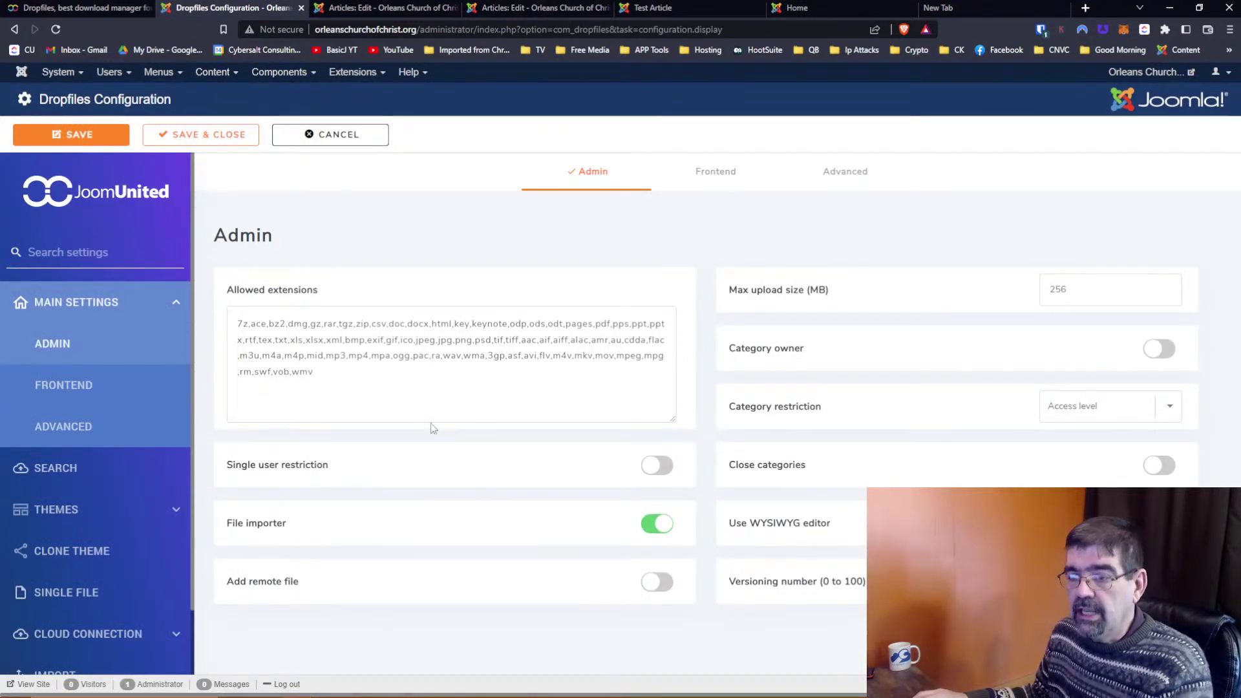
{"action": "mouse_move", "coordinate": [269, 595]}
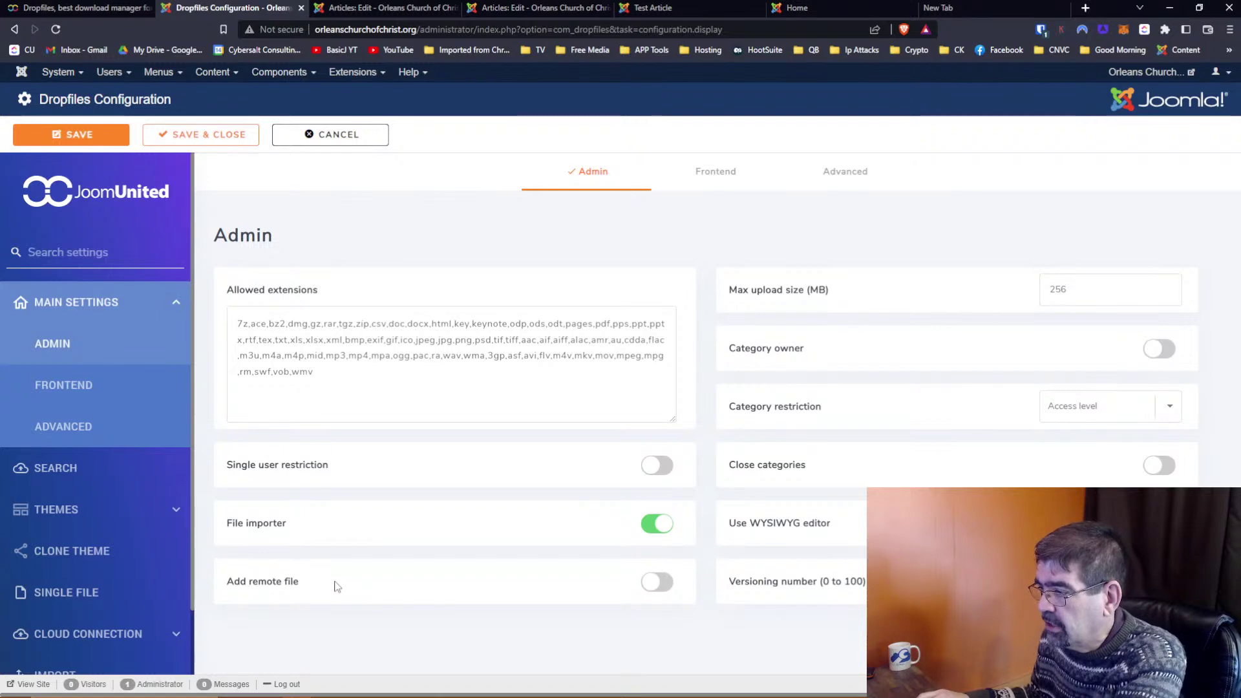
{"action": "mouse_move", "coordinate": [750, 295]}
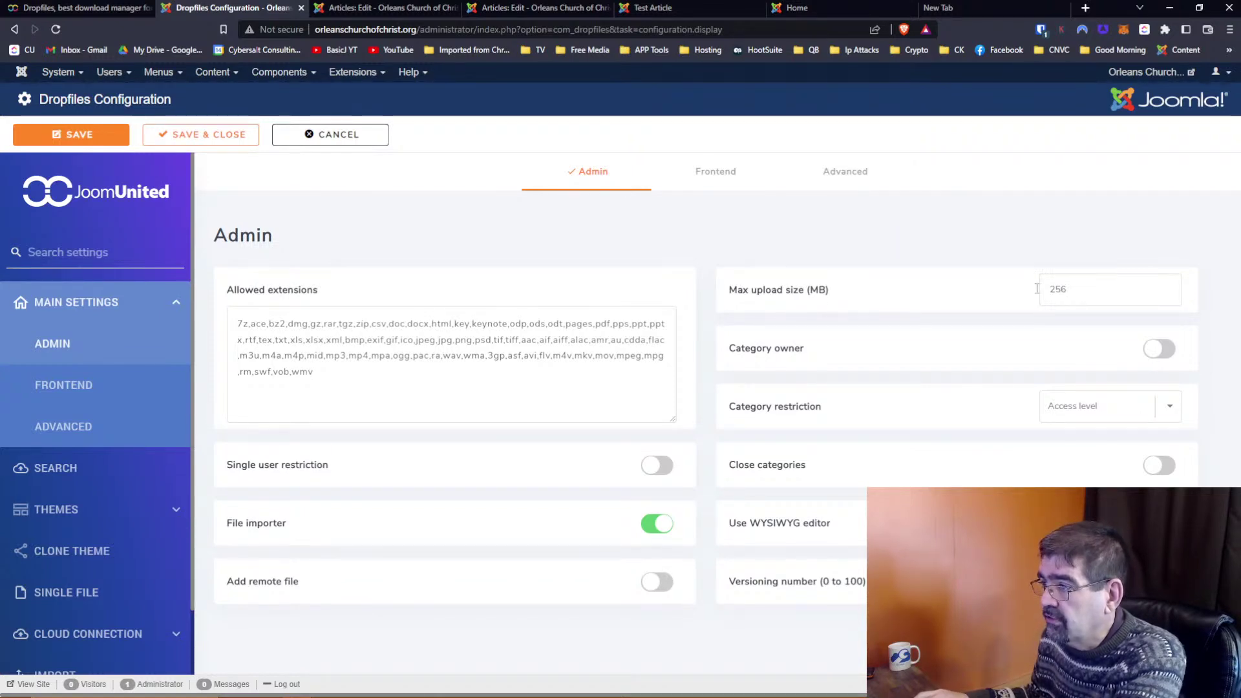
{"action": "mouse_move", "coordinate": [785, 358]}
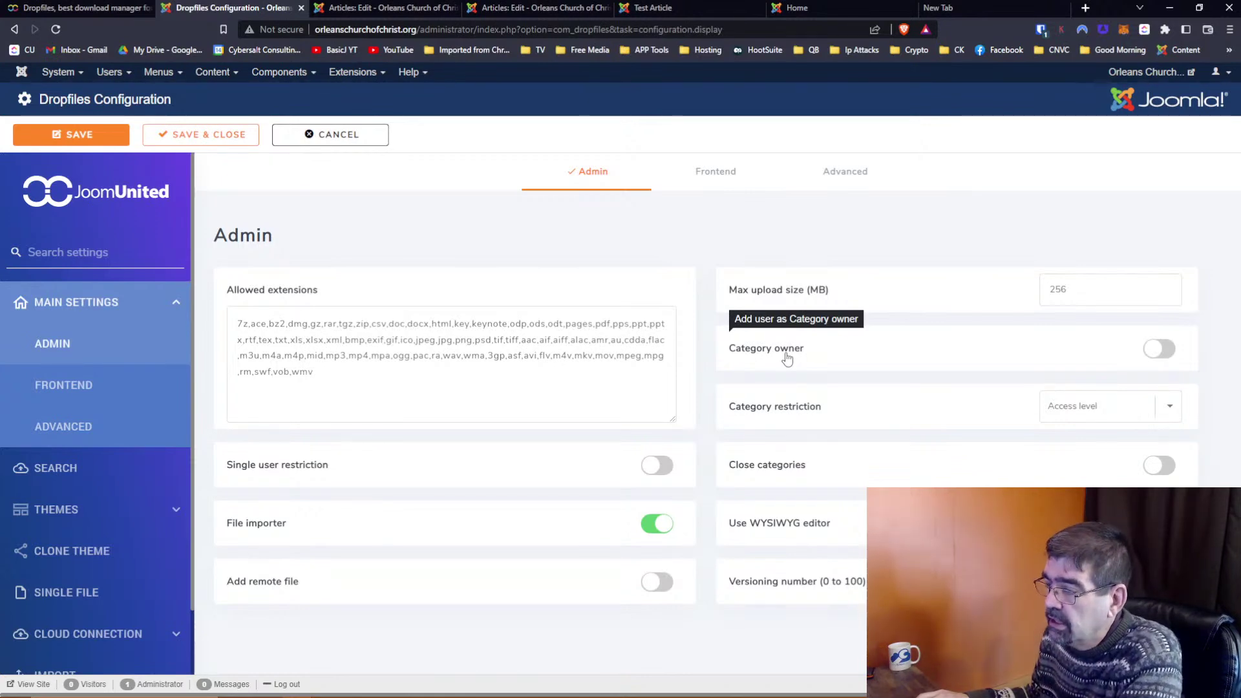
{"action": "mouse_move", "coordinate": [780, 412]}
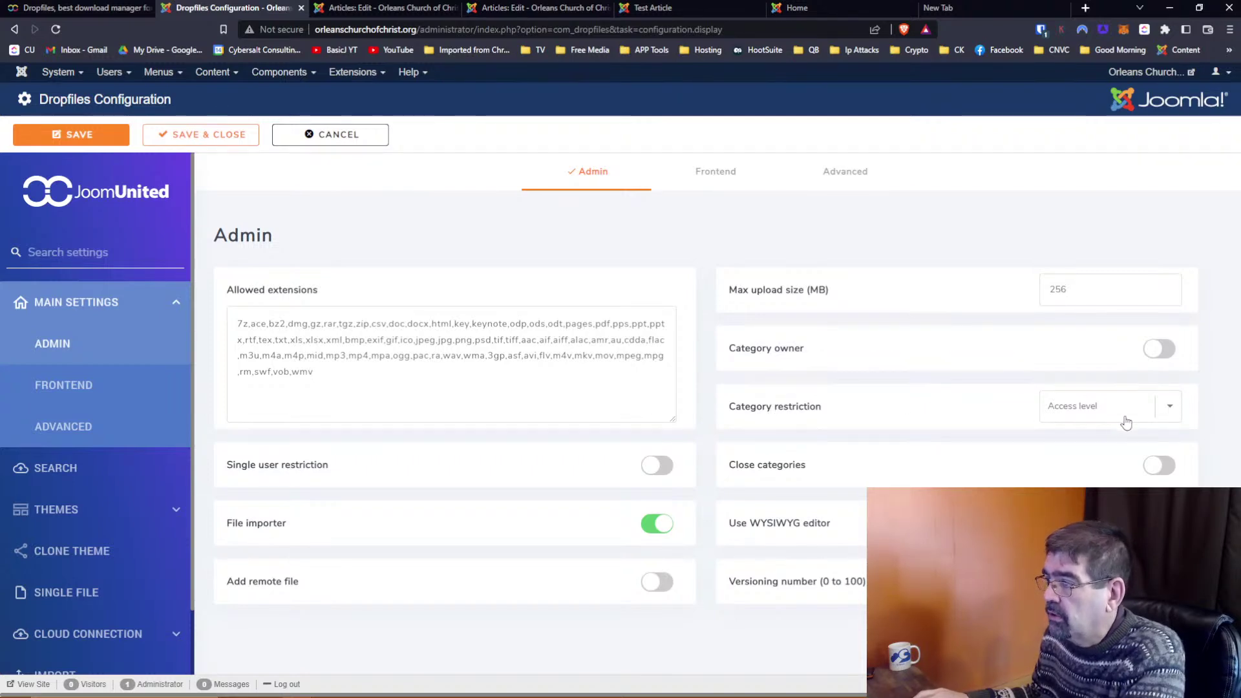
{"action": "left_click", "coordinate": [1171, 408]}
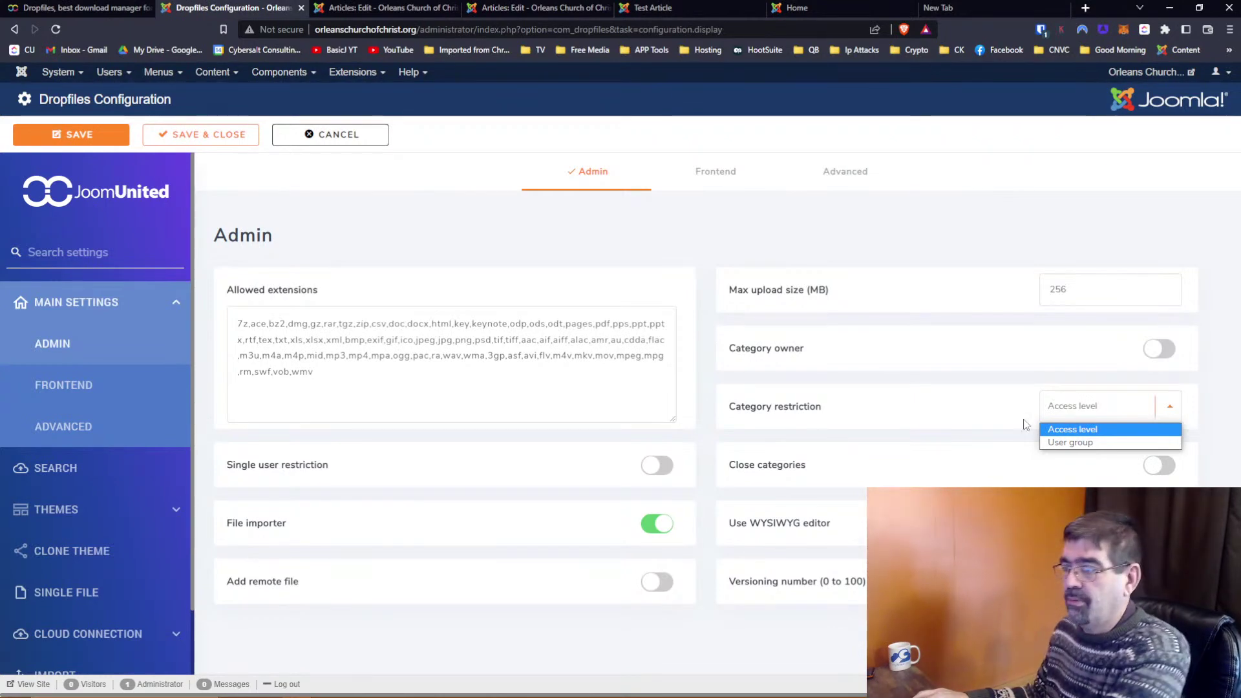
{"action": "left_click", "coordinate": [997, 428]}
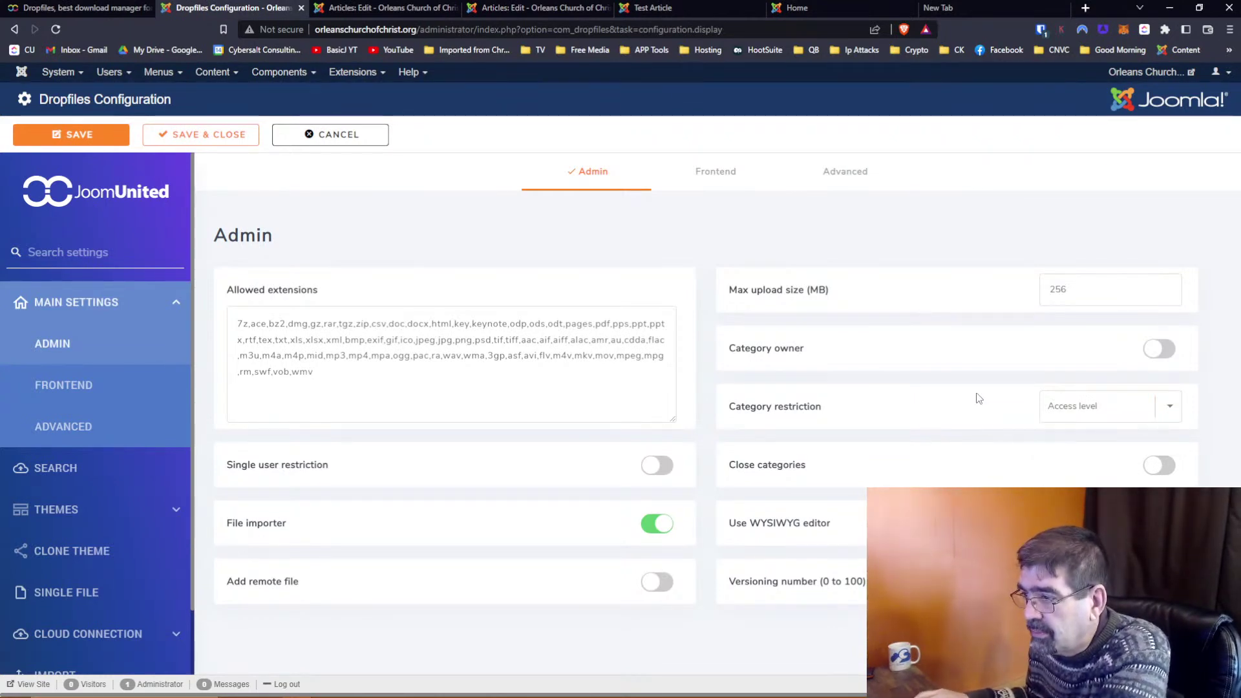
{"action": "mouse_move", "coordinate": [781, 474]}
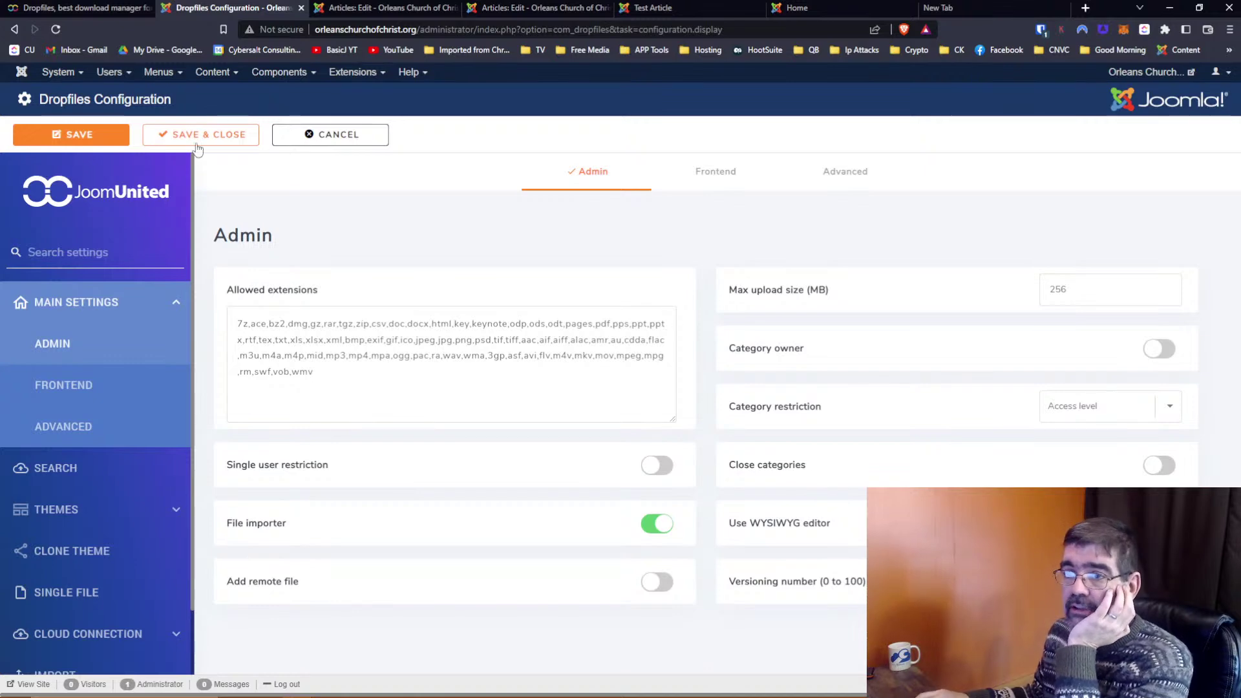
{"action": "left_click", "coordinate": [63, 133]}
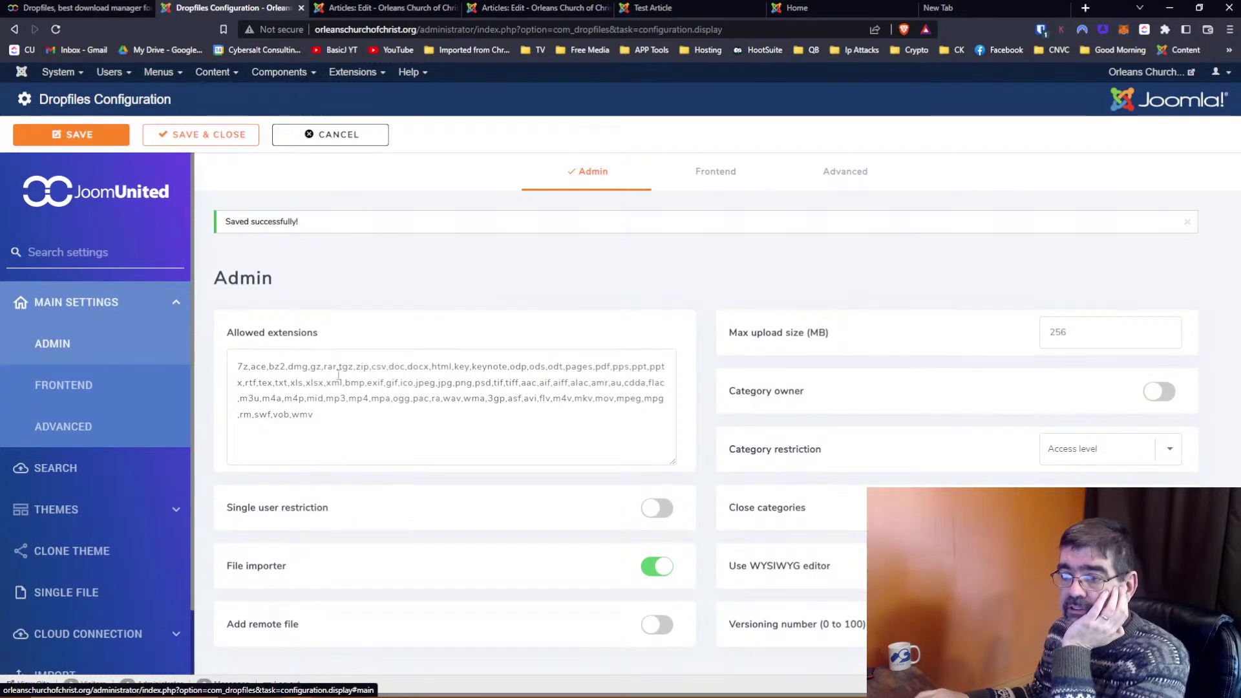
{"action": "left_click", "coordinate": [721, 176]}
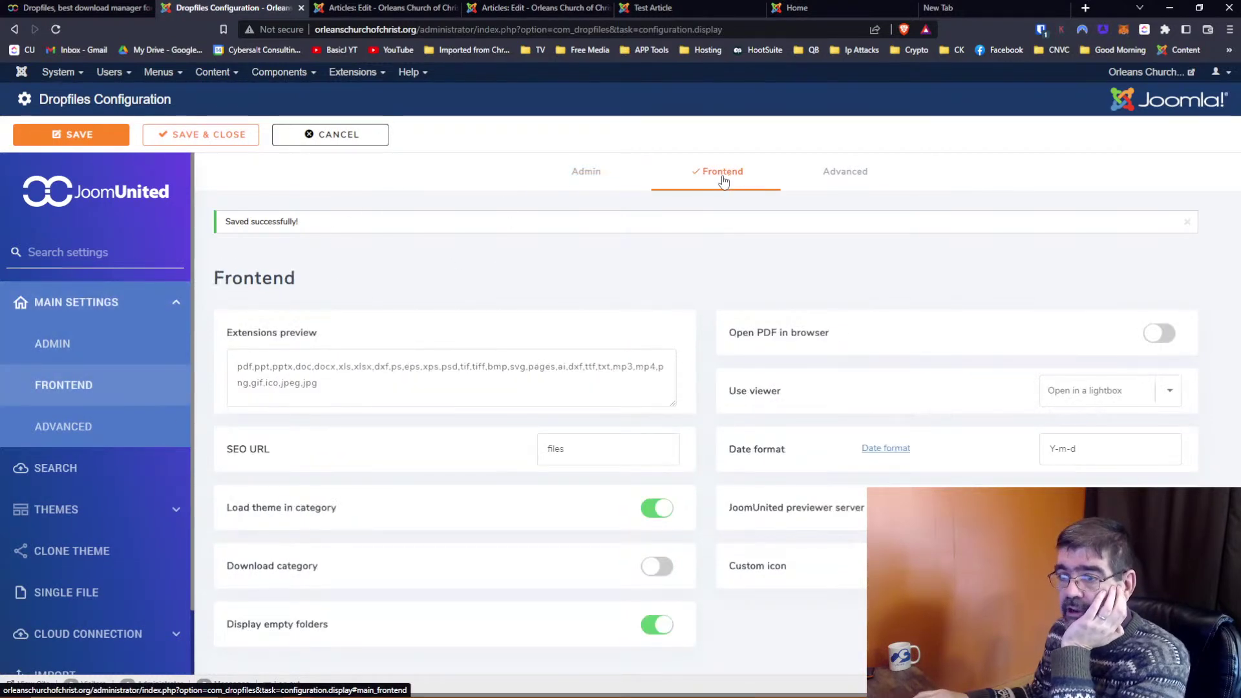
{"action": "mouse_move", "coordinate": [270, 345]}
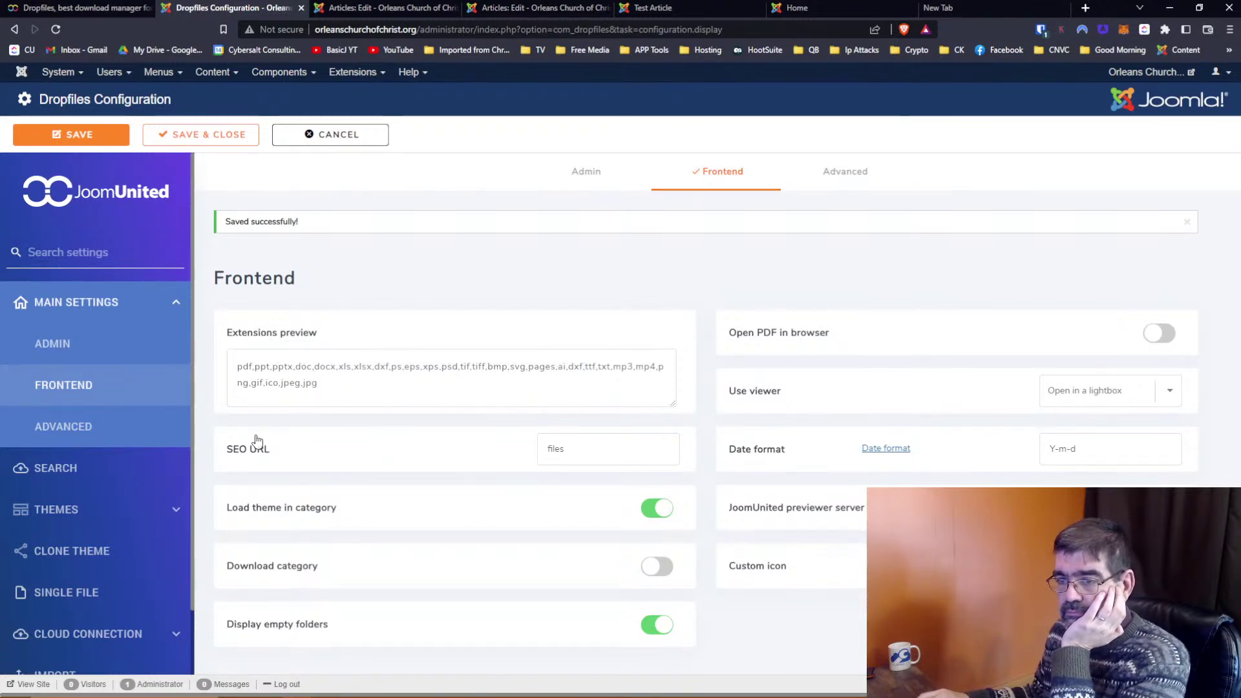
{"action": "mouse_move", "coordinate": [253, 454]}
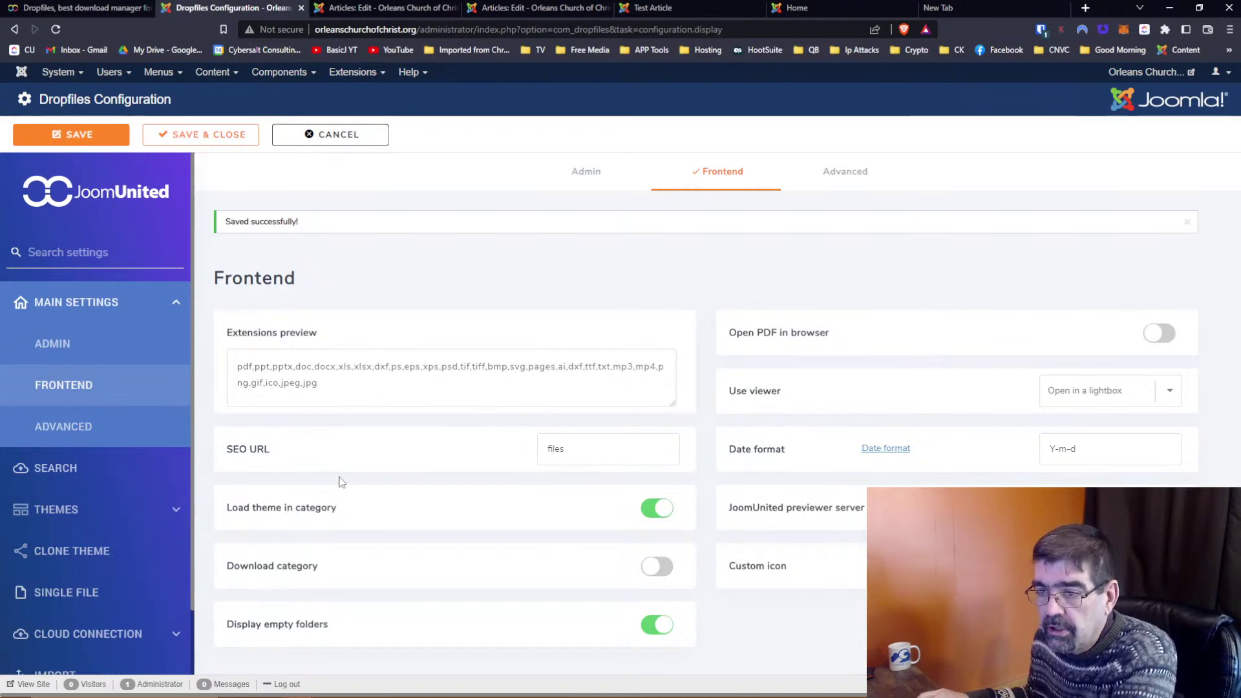
{"action": "mouse_move", "coordinate": [301, 572]}
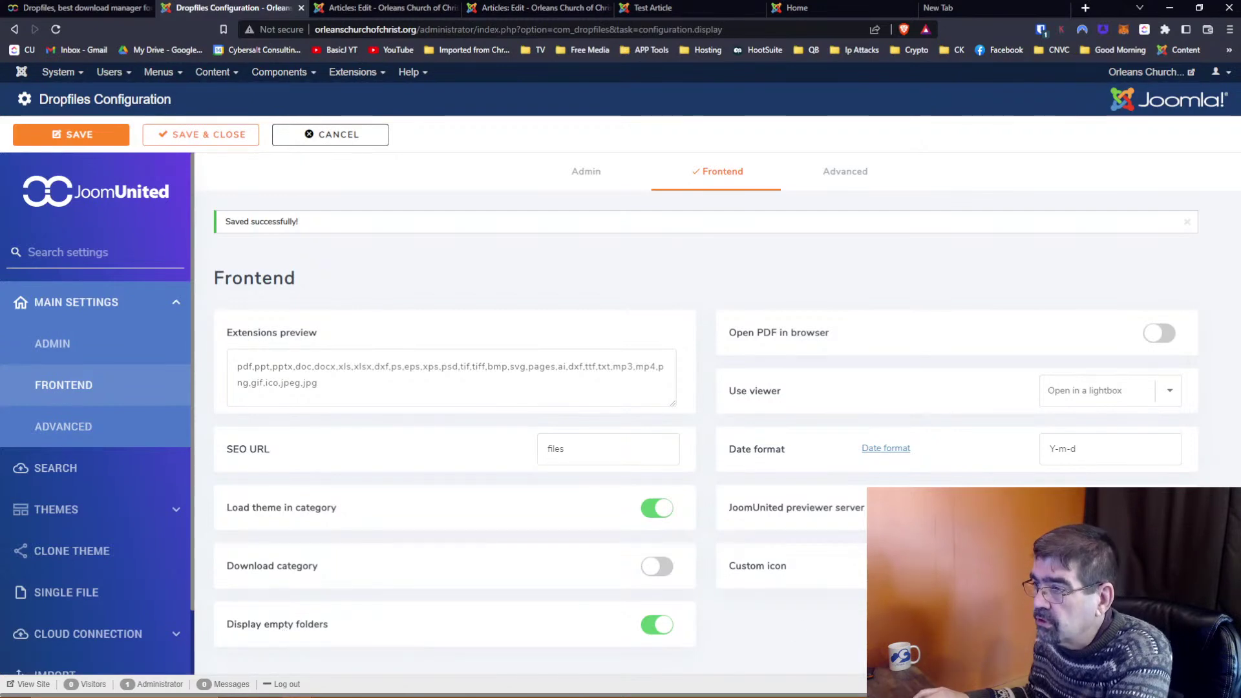
{"action": "mouse_move", "coordinate": [768, 336]}
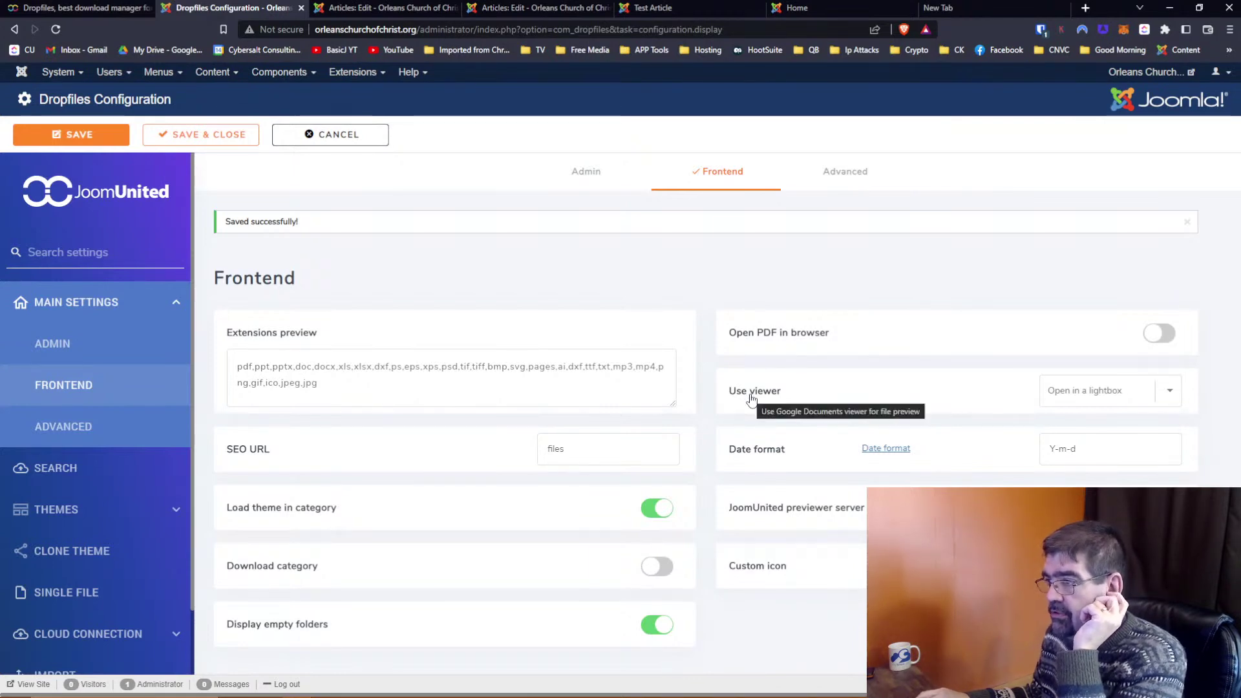
{"action": "left_click", "coordinate": [1175, 394]}
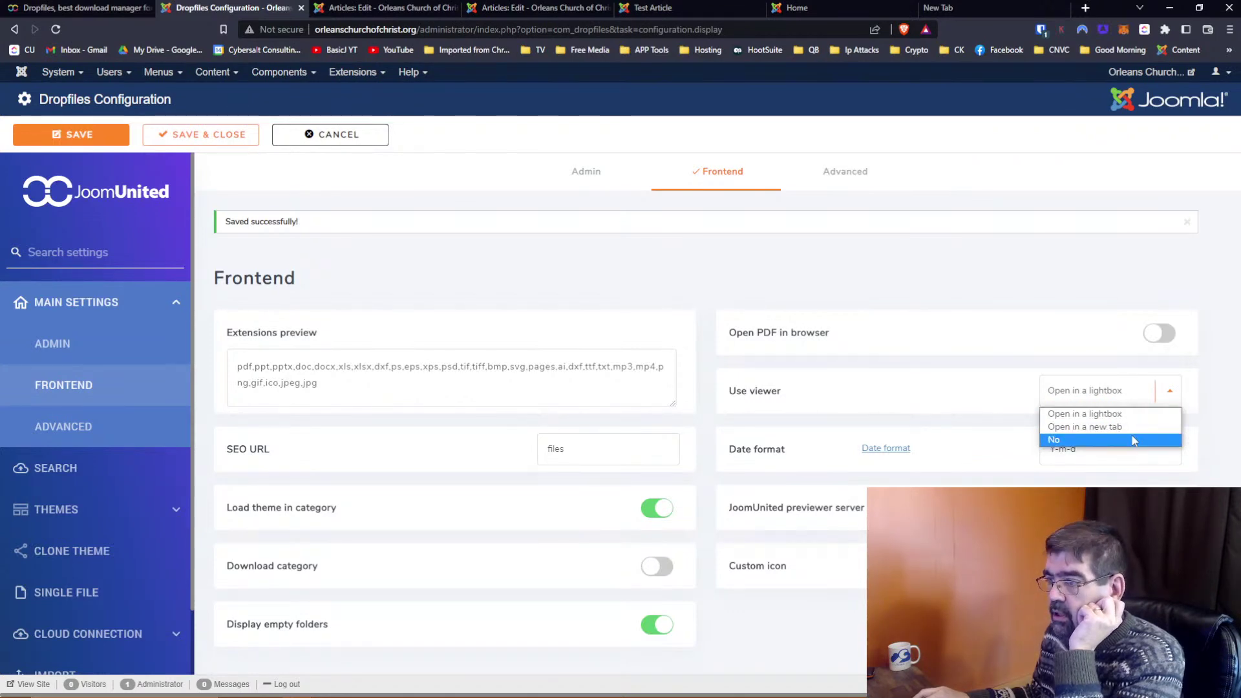
{"action": "left_click", "coordinate": [1074, 384]}
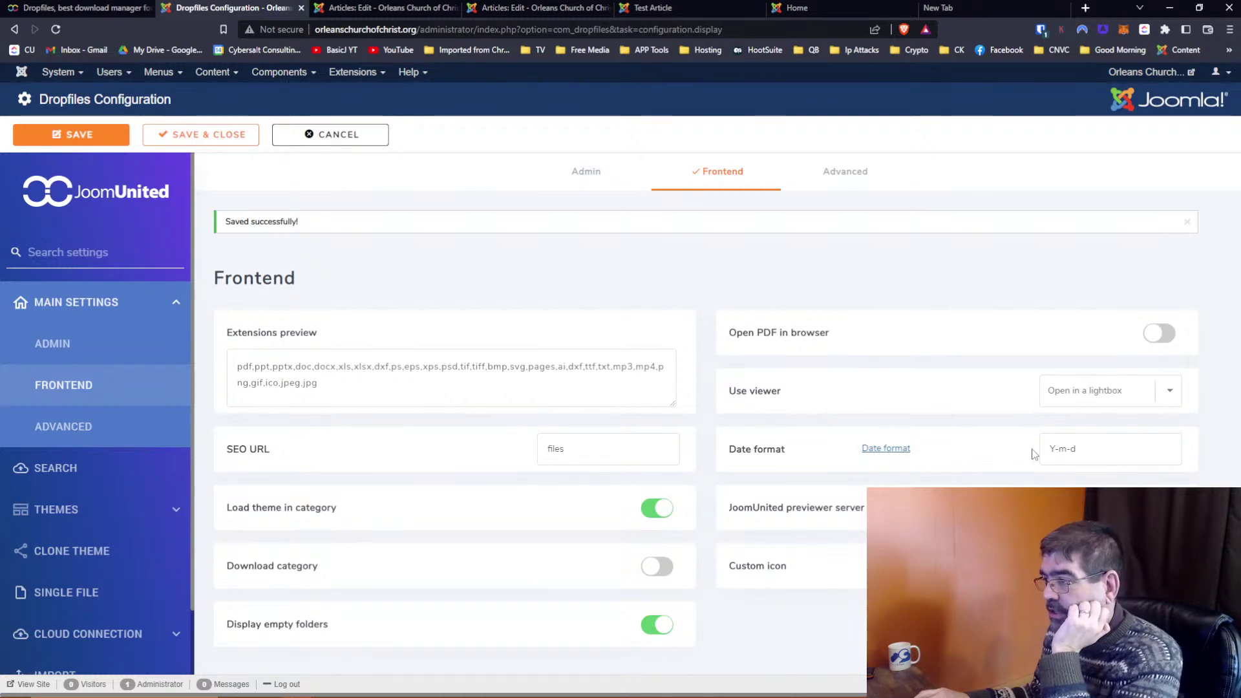
{"action": "mouse_move", "coordinate": [764, 457]}
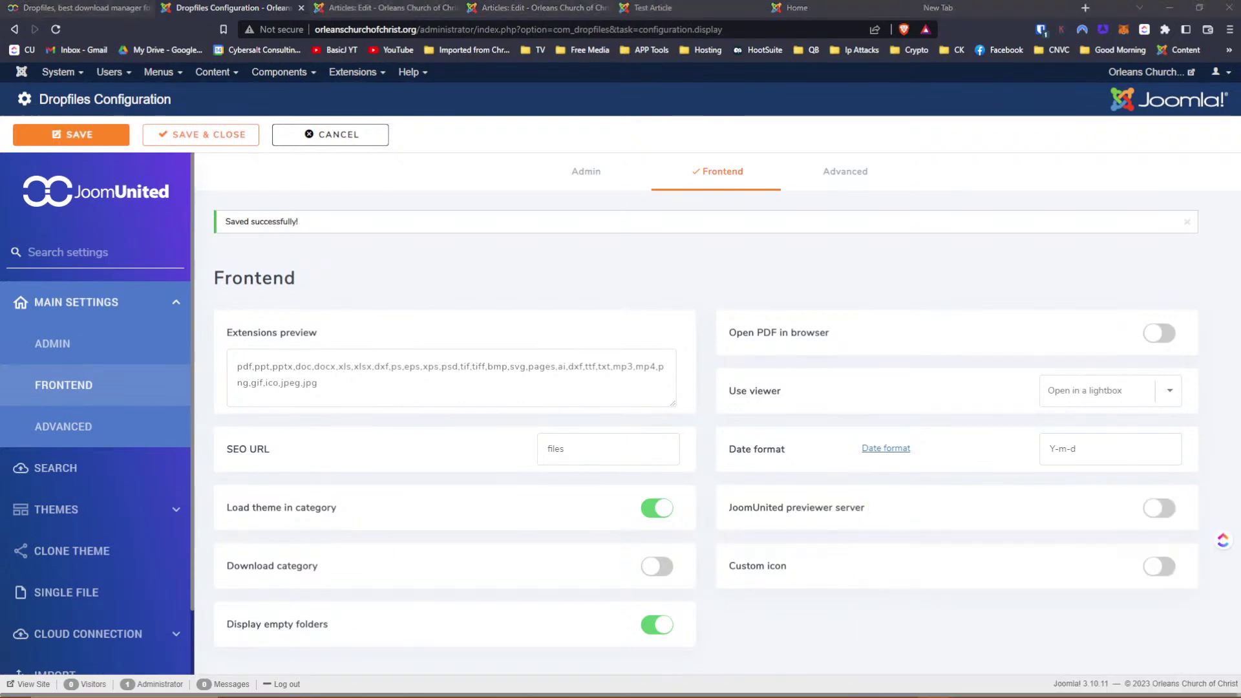
Leave JoomUnited previewer server and Custom icon off after trying them, then move to Advanced settings
{"action": "mouse_move", "coordinate": [850, 509]}
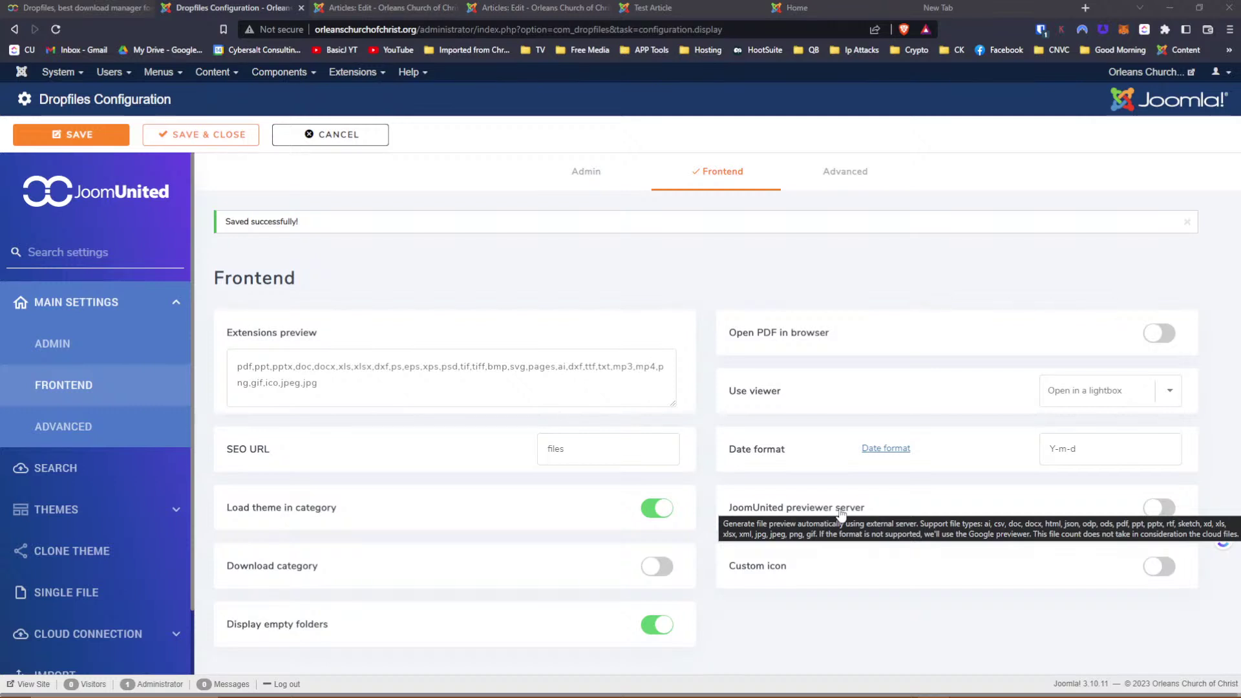
{"action": "left_click", "coordinate": [1154, 509]}
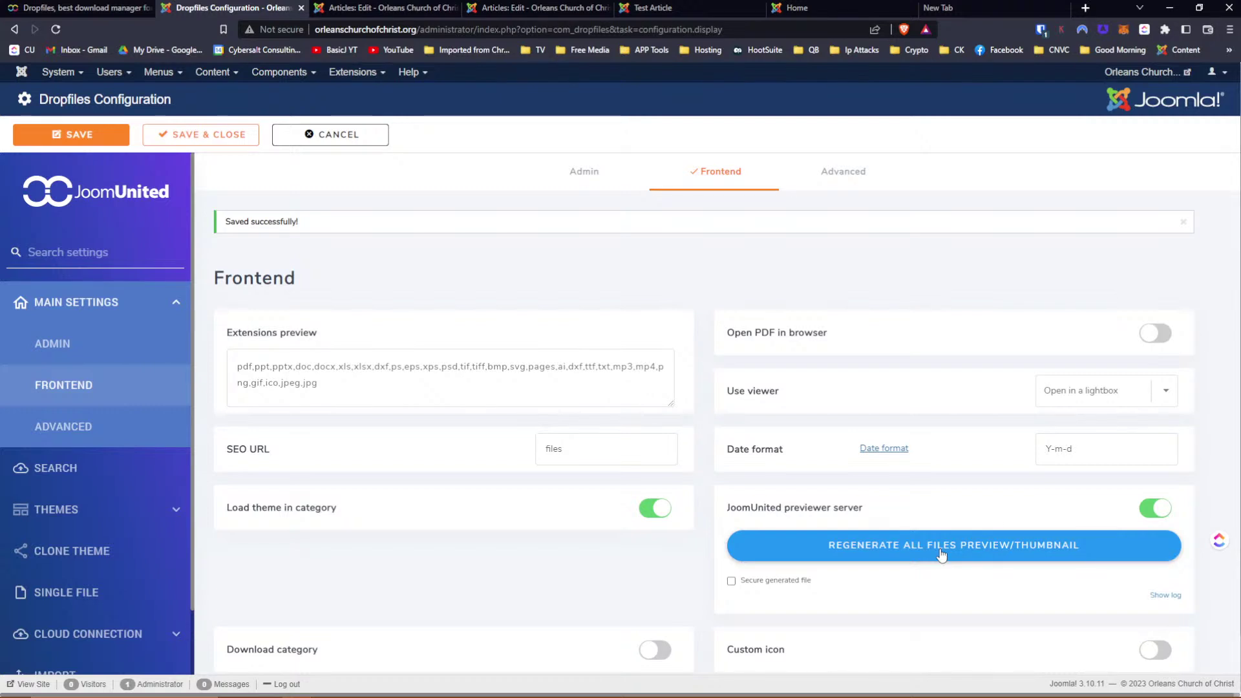
{"action": "left_click", "coordinate": [1155, 508]}
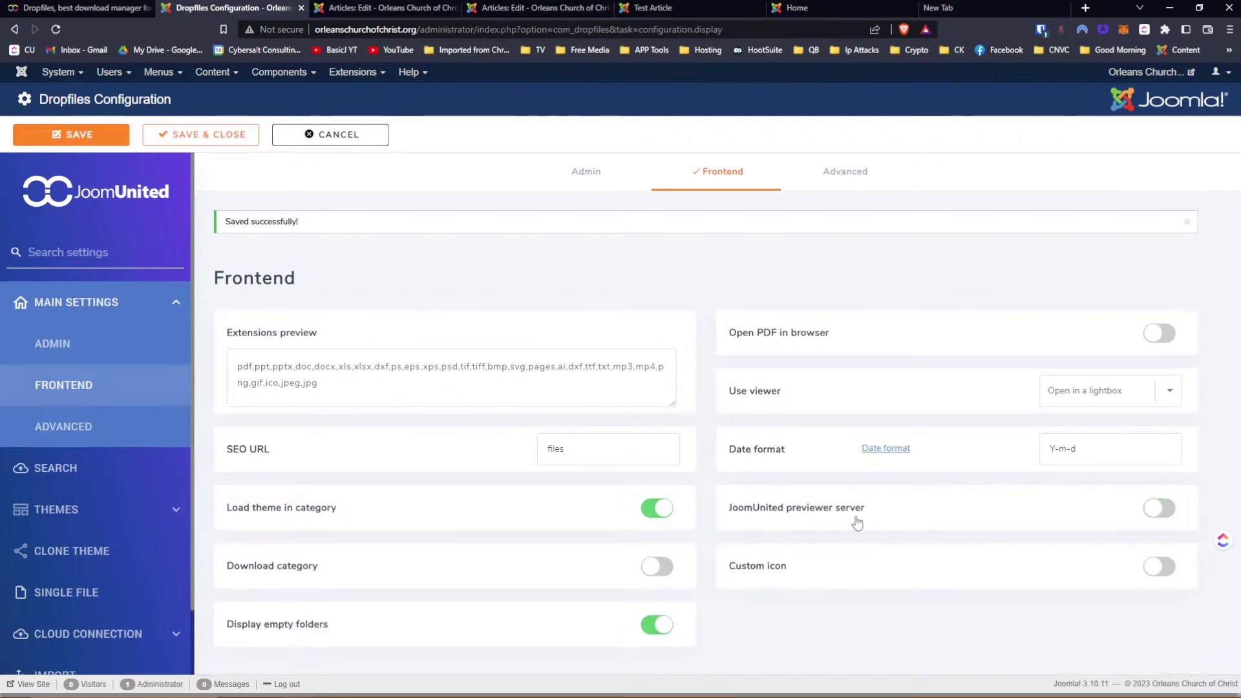
{"action": "mouse_move", "coordinate": [761, 569]}
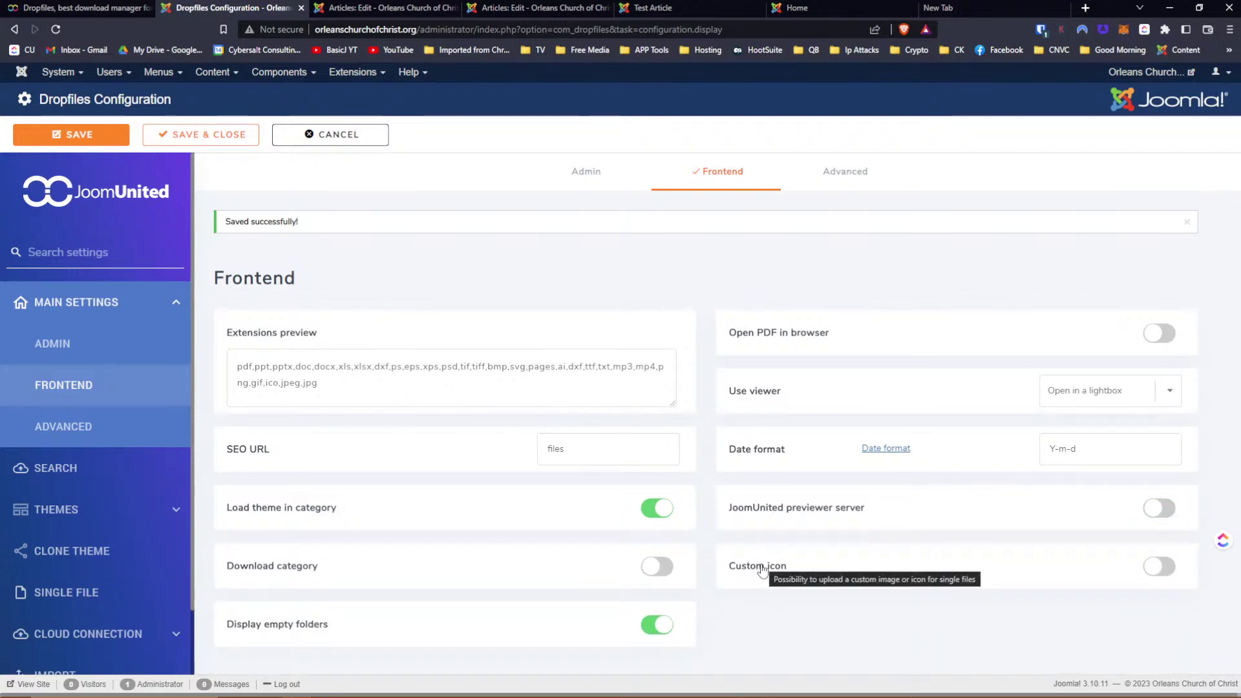
{"action": "left_click", "coordinate": [1160, 569]}
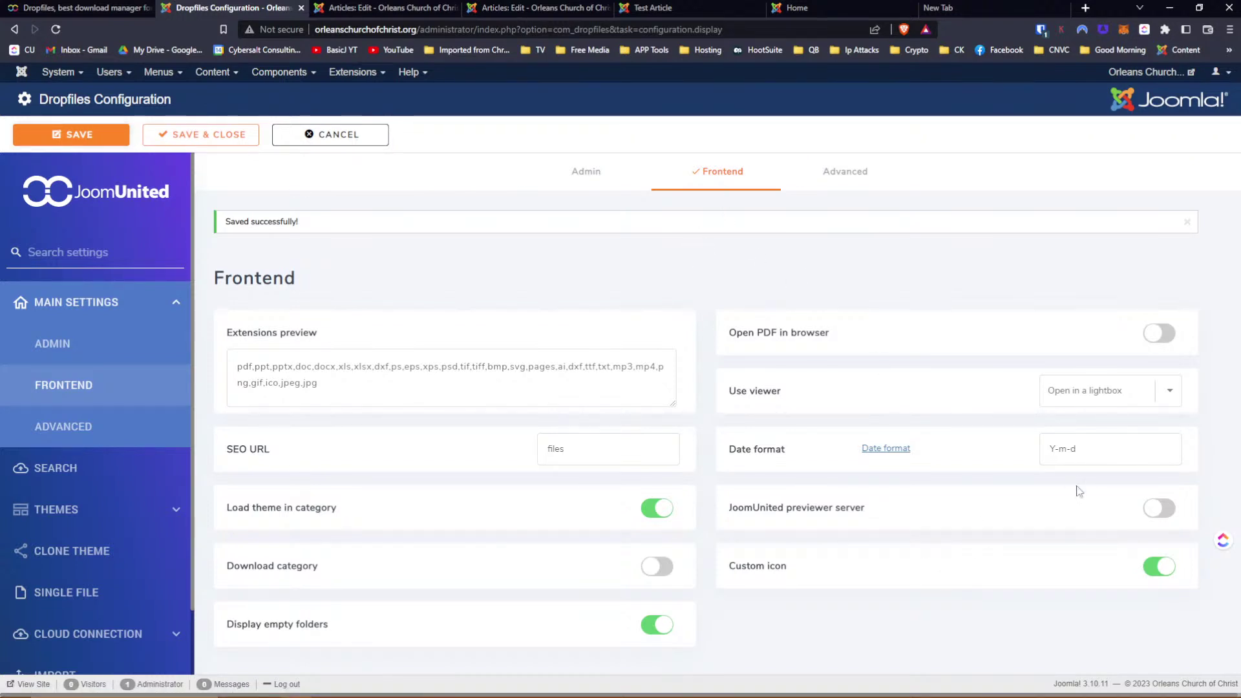
{"action": "left_click", "coordinate": [1158, 566]}
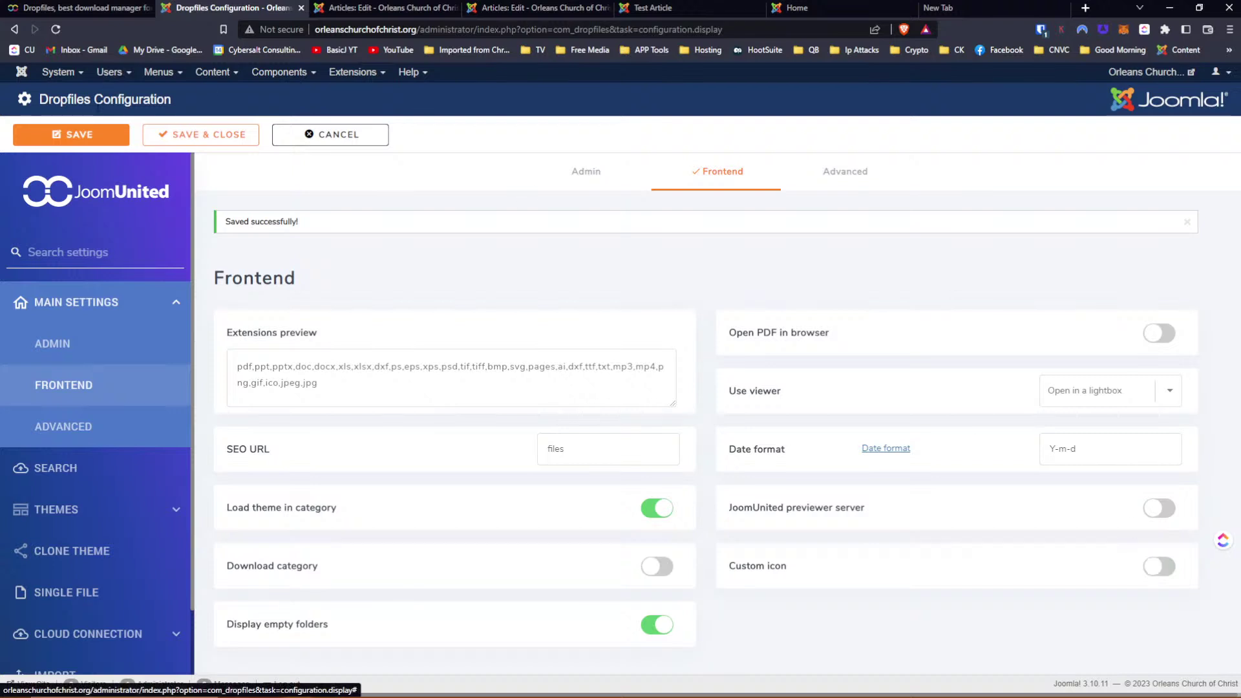
{"action": "left_click", "coordinate": [865, 173]}
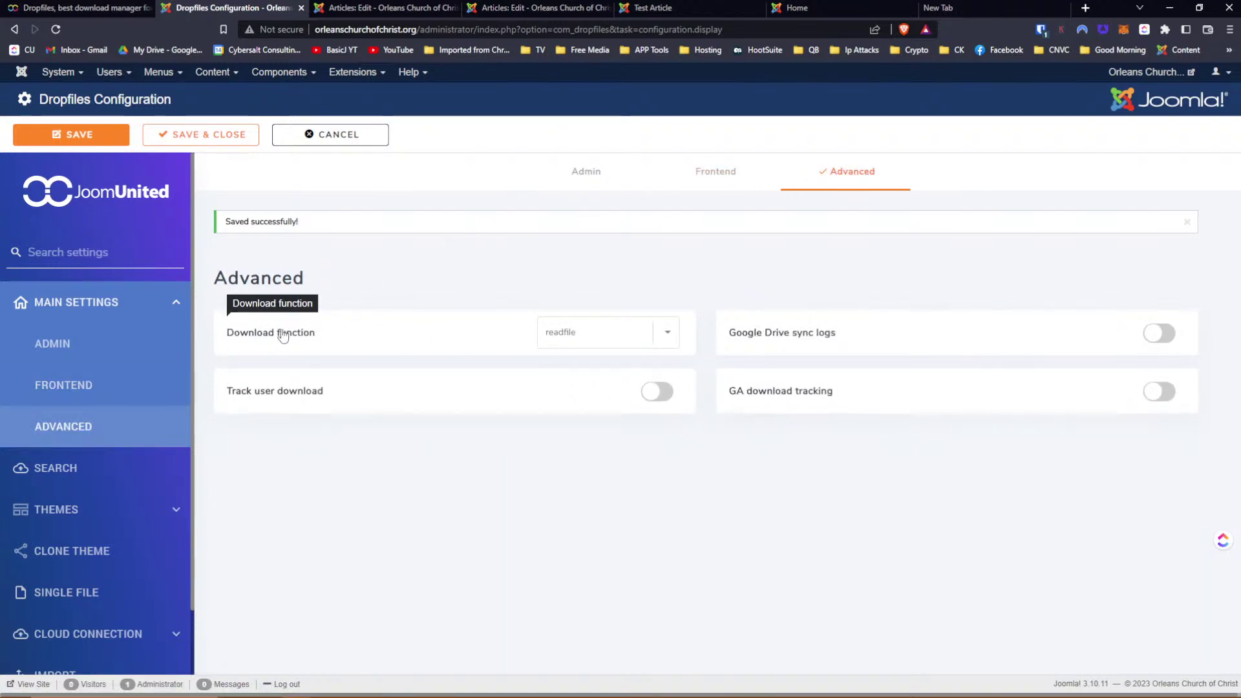
Keep readfile download, turn Track user download on with GA tracking off, save, and open Search settings
{"action": "left_click", "coordinate": [667, 334]}
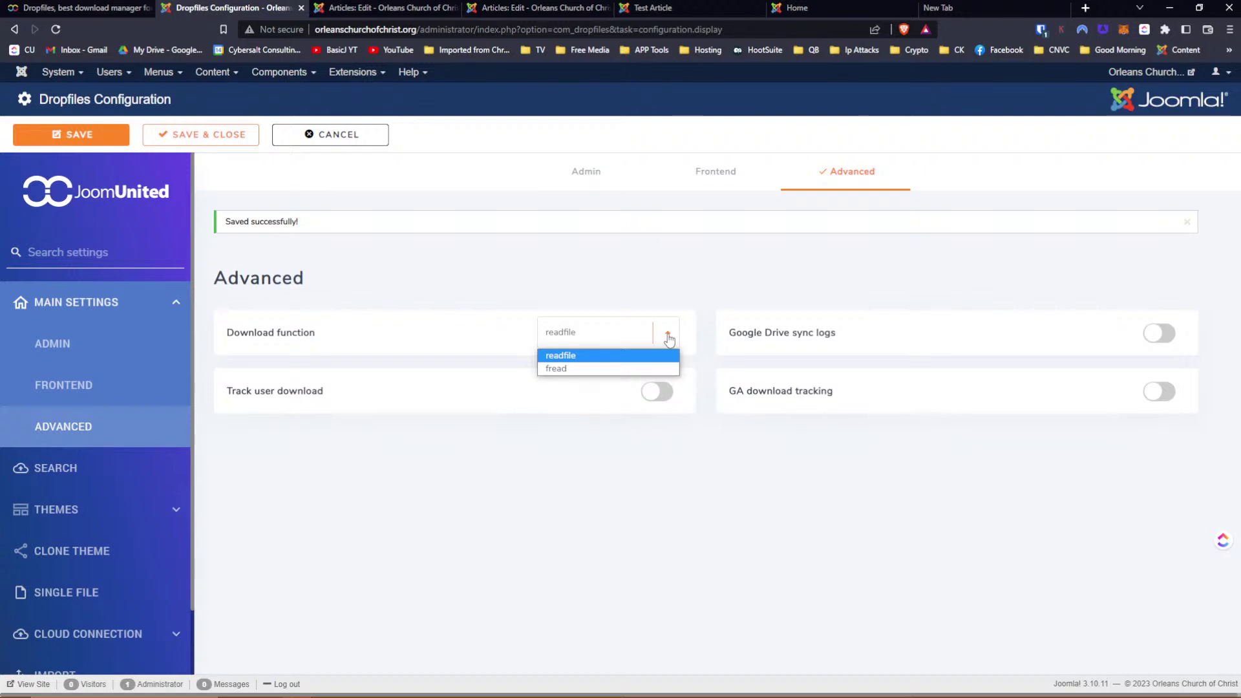
{"action": "left_click", "coordinate": [632, 274]}
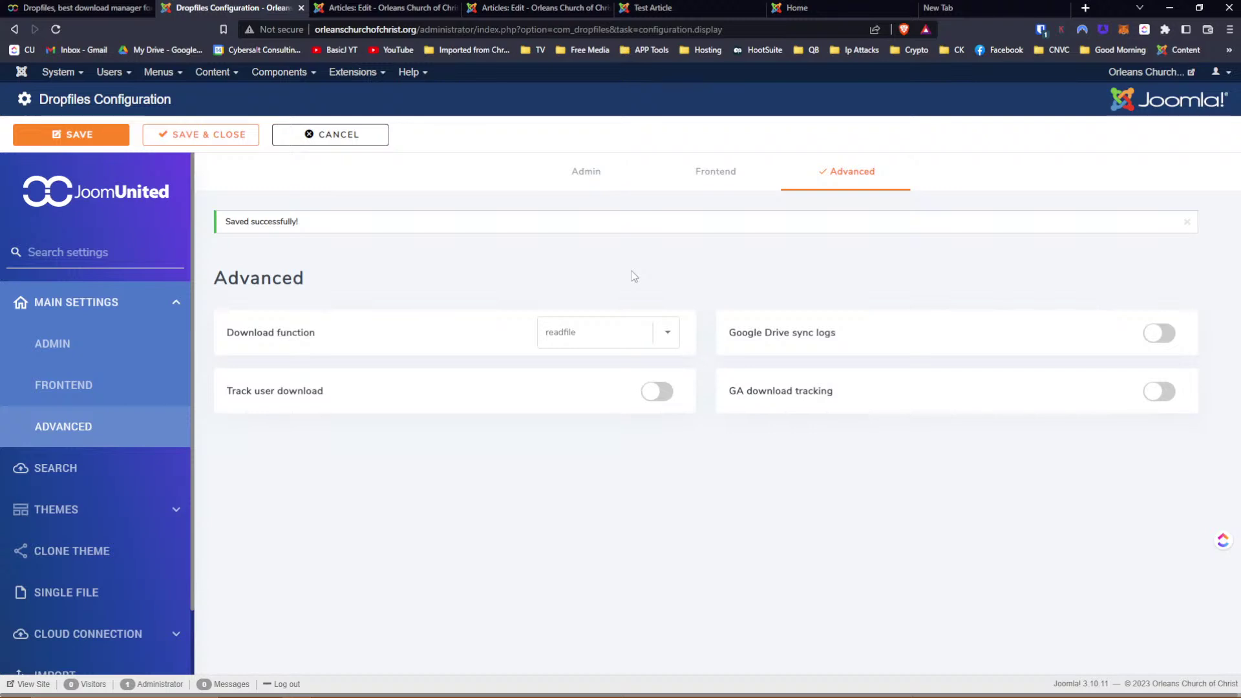
{"action": "left_click", "coordinate": [664, 399]}
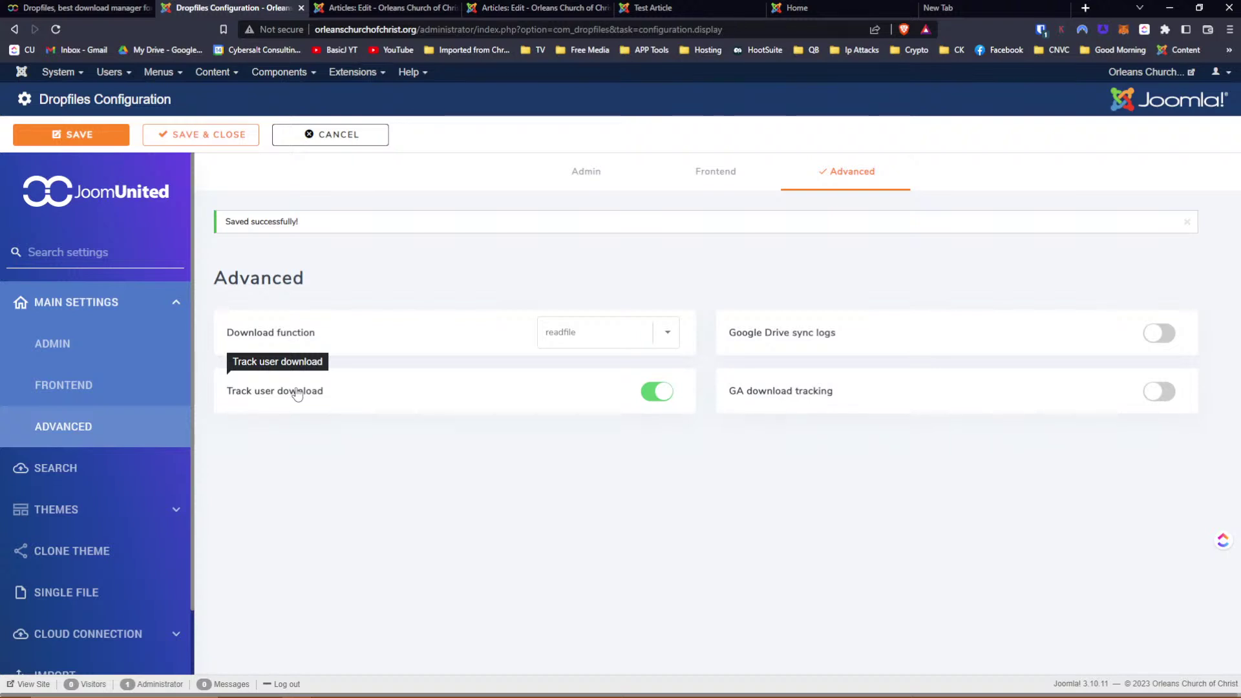
{"action": "mouse_move", "coordinate": [816, 341]}
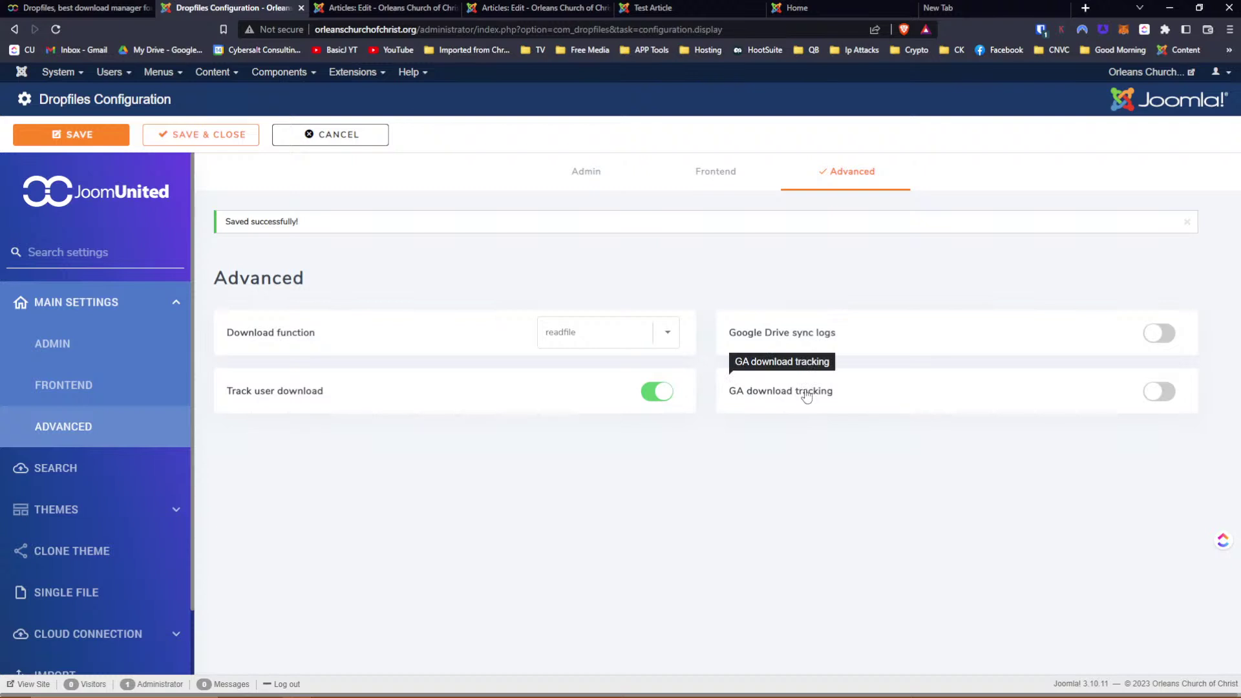
{"action": "left_click", "coordinate": [1159, 392]}
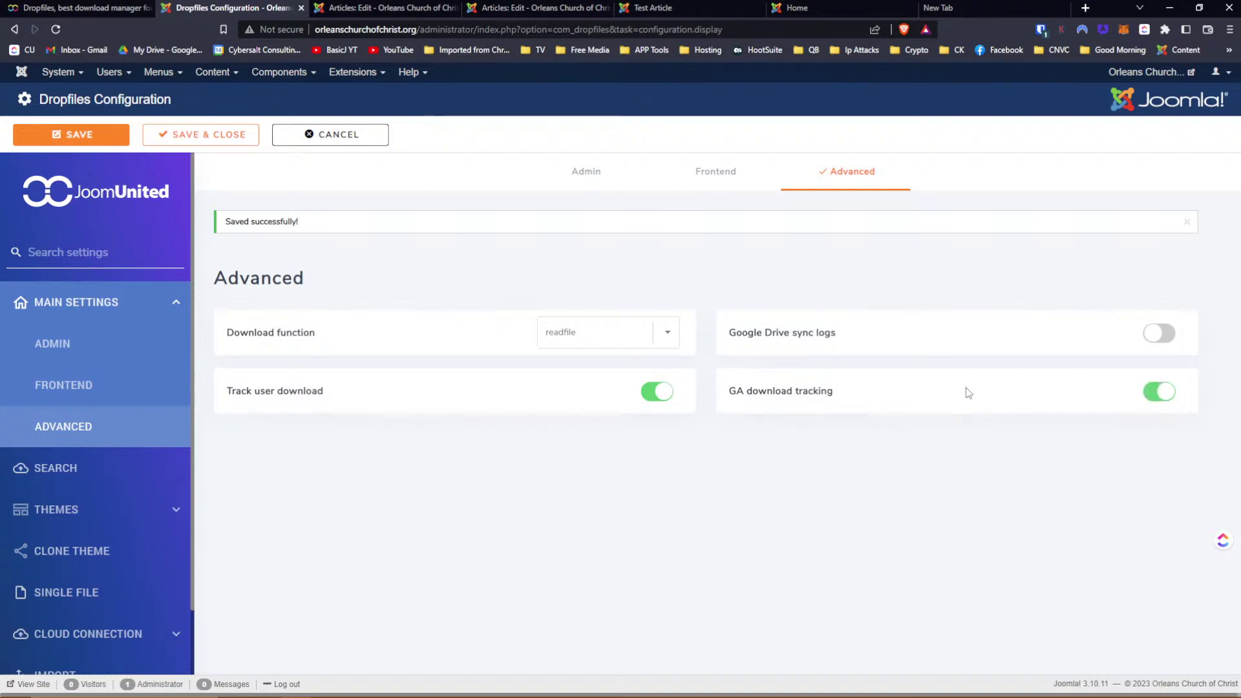
{"action": "left_click", "coordinate": [1169, 395]}
{"action": "left_click", "coordinate": [113, 136]}
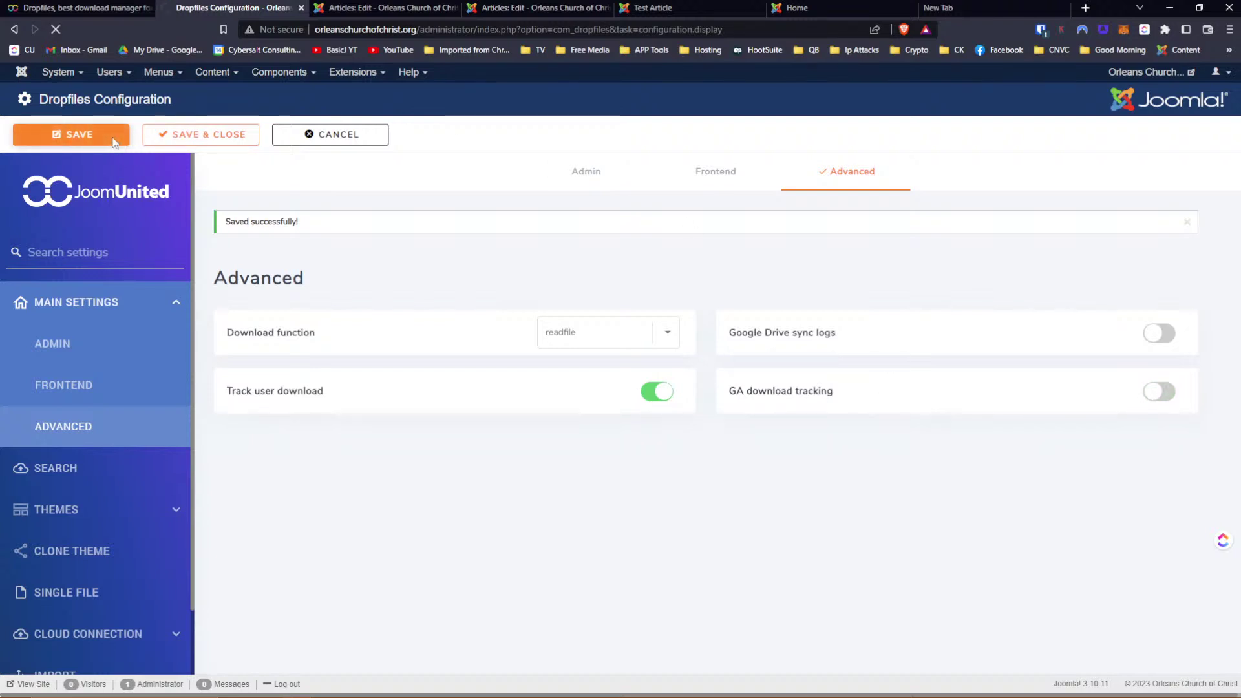
{"action": "left_click", "coordinate": [61, 473]}
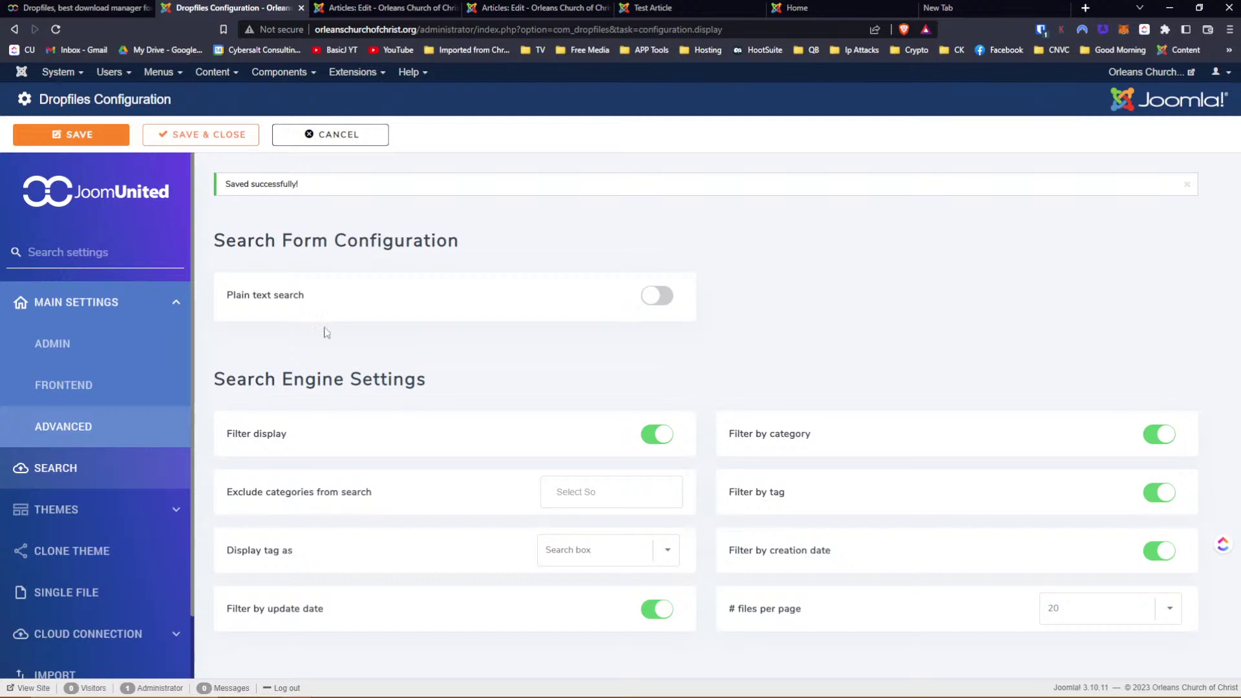
{"action": "mouse_move", "coordinate": [314, 495]}
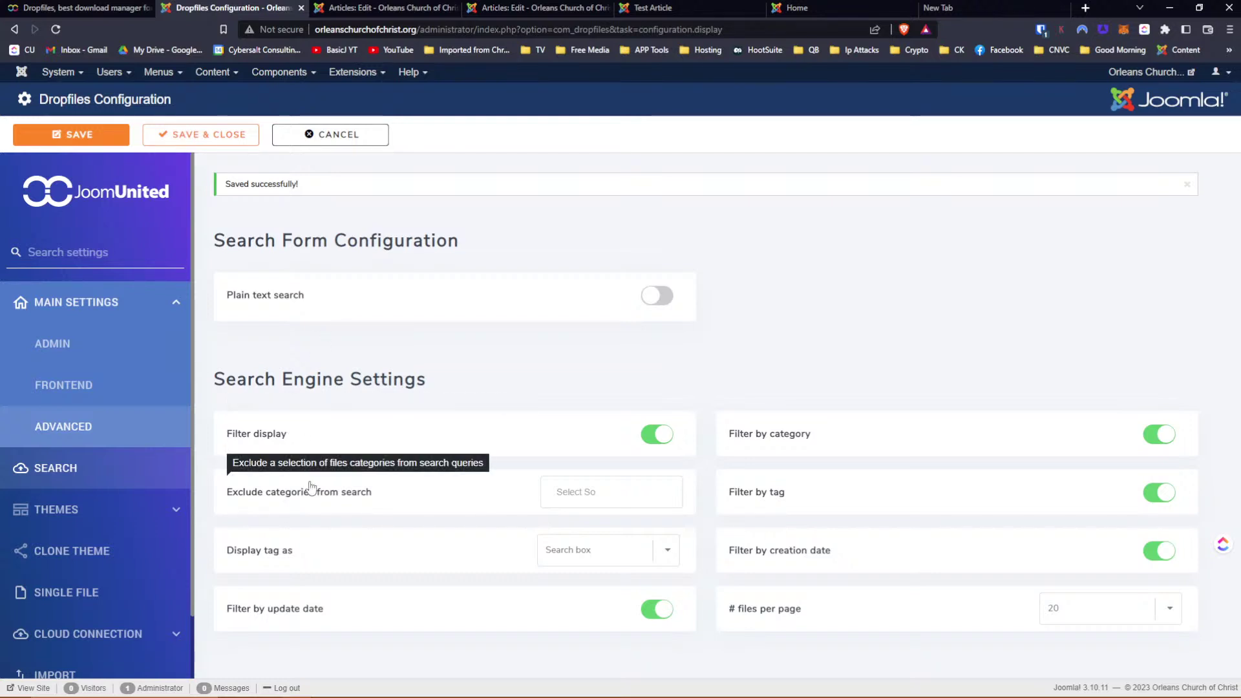
{"action": "left_click", "coordinate": [603, 492]}
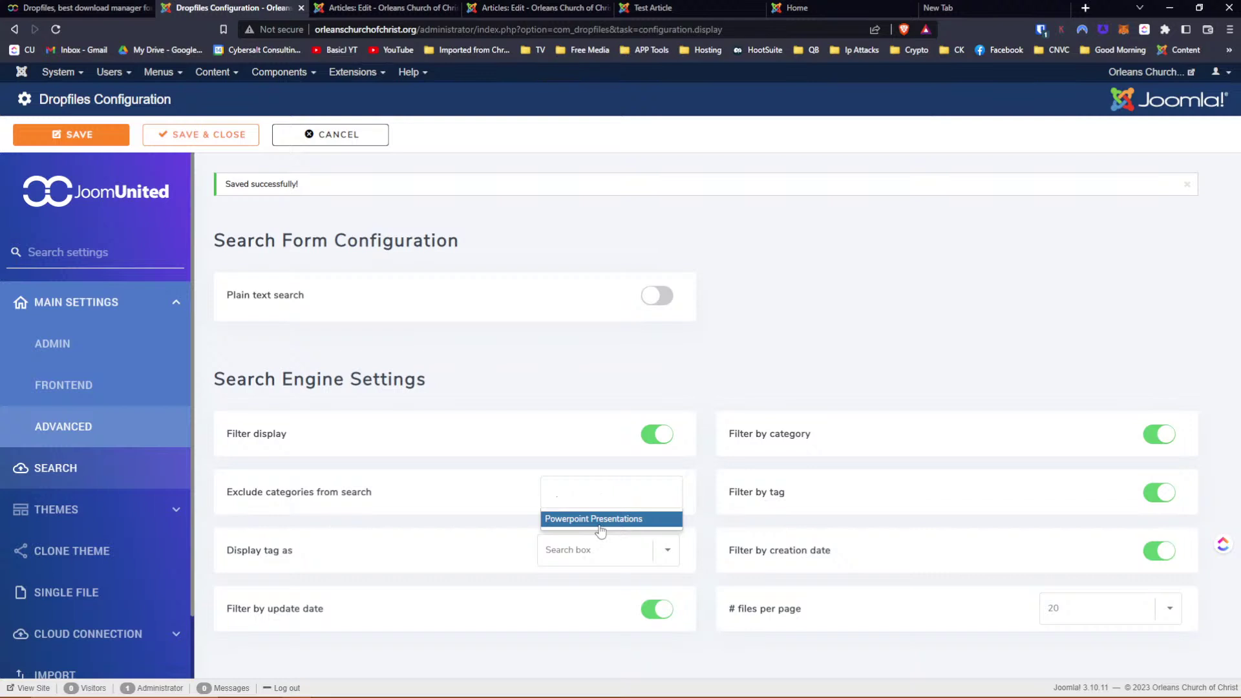
{"action": "left_click", "coordinate": [810, 359]}
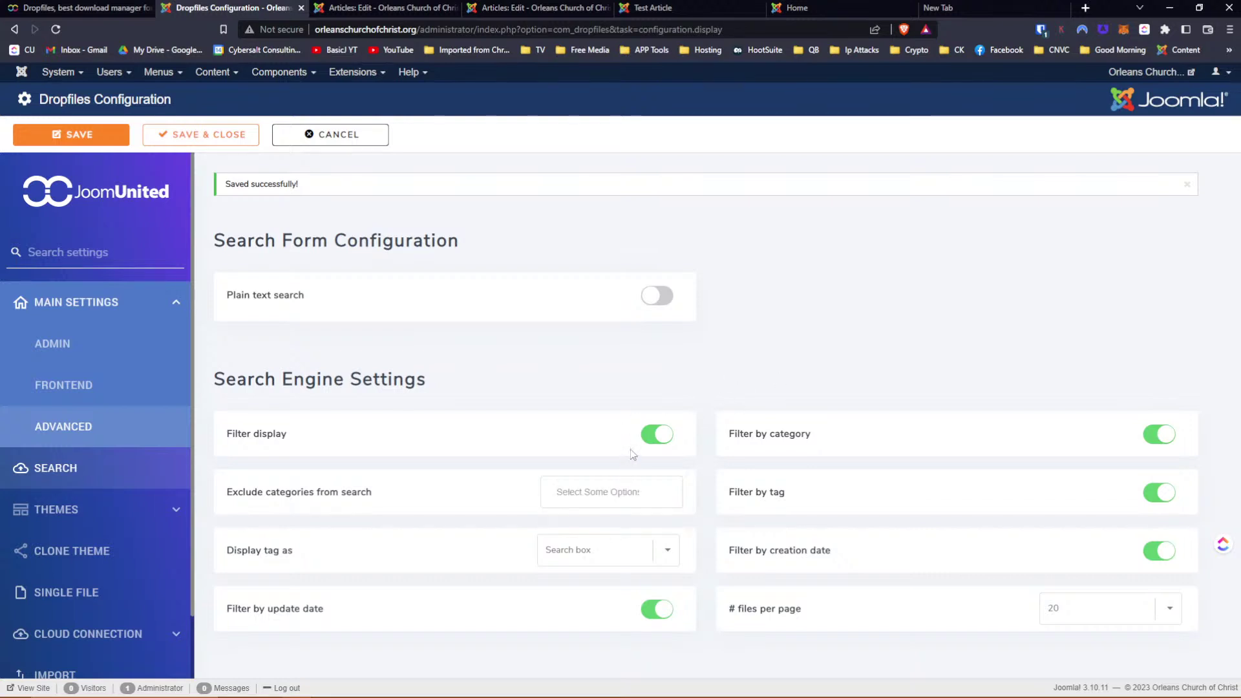
{"action": "mouse_move", "coordinate": [261, 551]}
{"action": "left_click", "coordinate": [668, 553]}
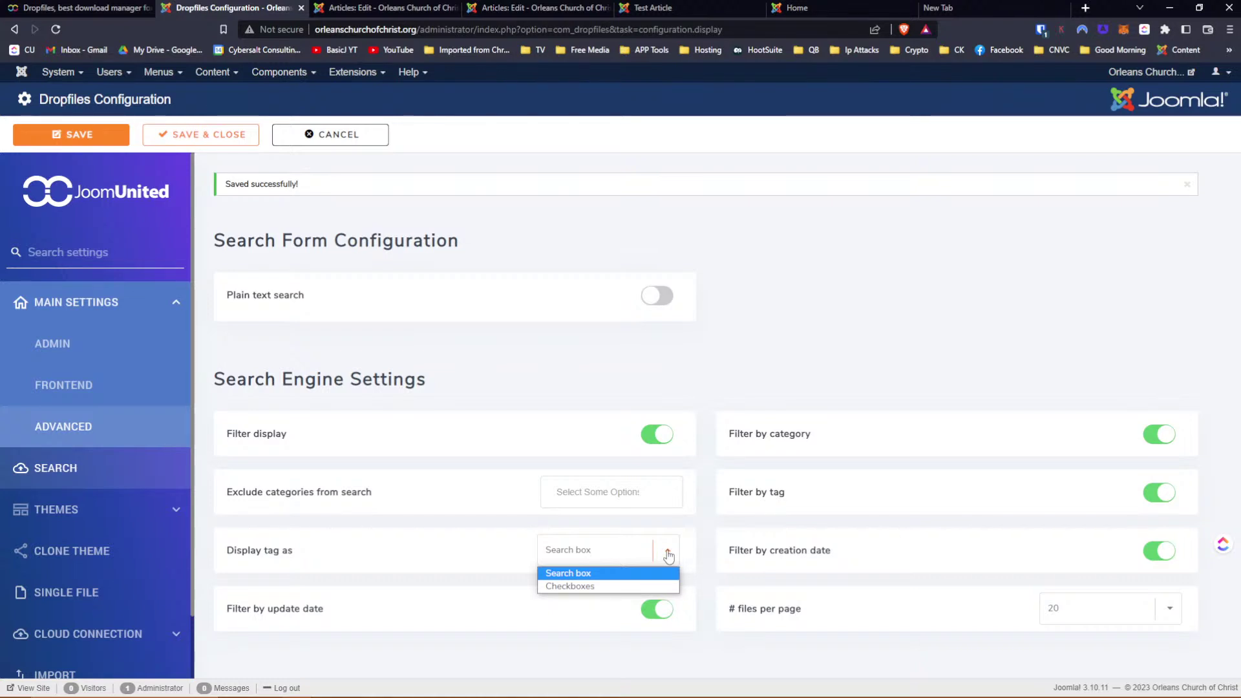
{"action": "left_click", "coordinate": [808, 353]}
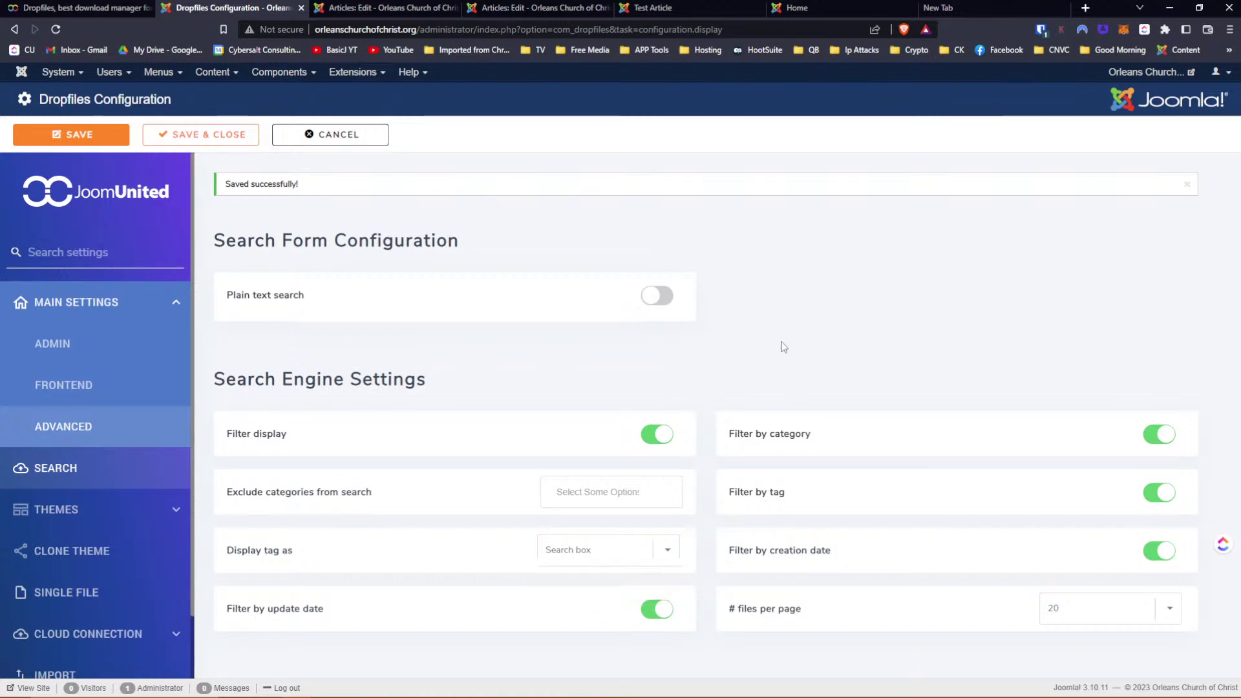
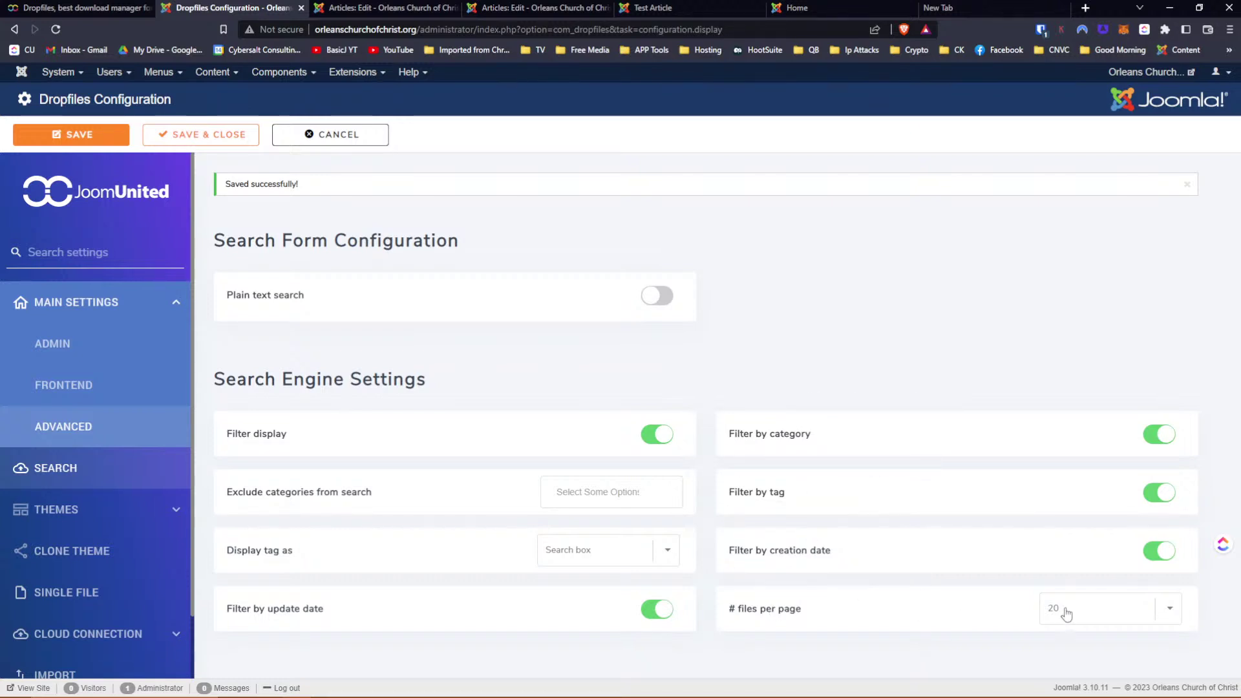
Expand THEMES to show the Default Theme settings, with margins 10 and link colour #006dcc
{"action": "left_click", "coordinate": [61, 512]}
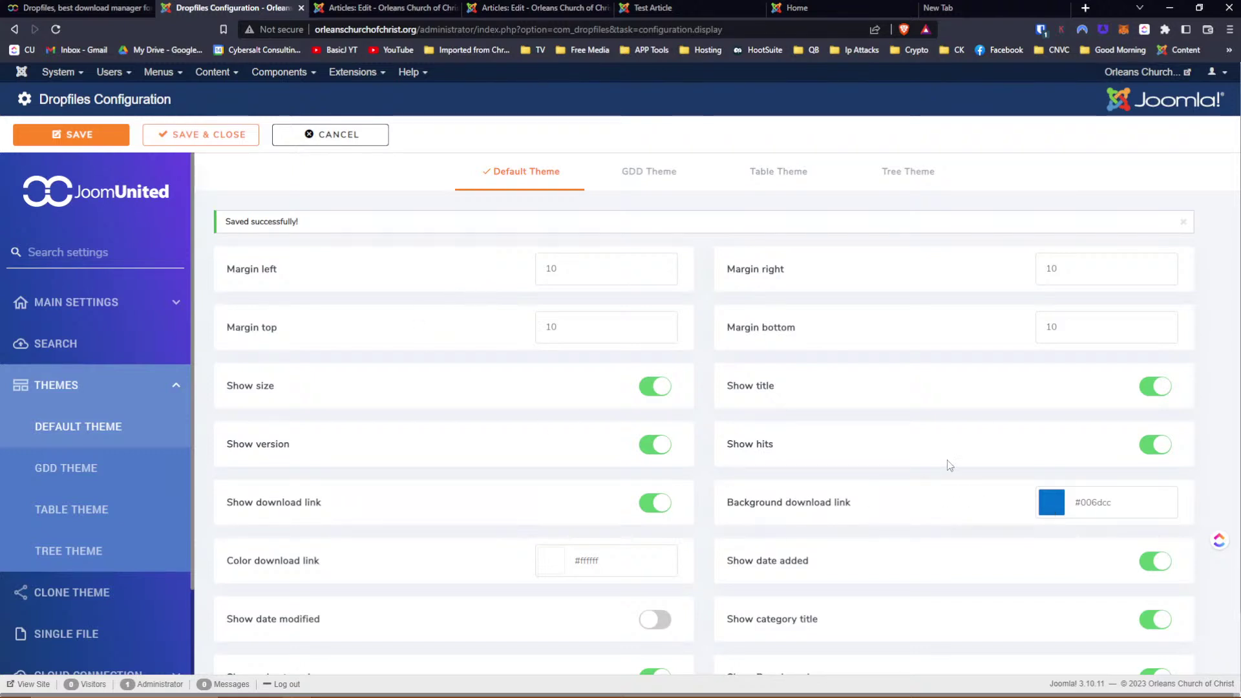
Browse the Default, GDD, Table and Tree theme settings, then save the Dropfiles configuration
{"action": "scroll", "coordinate": [950, 466], "scroll_direction": "down", "scroll_amount": 2}
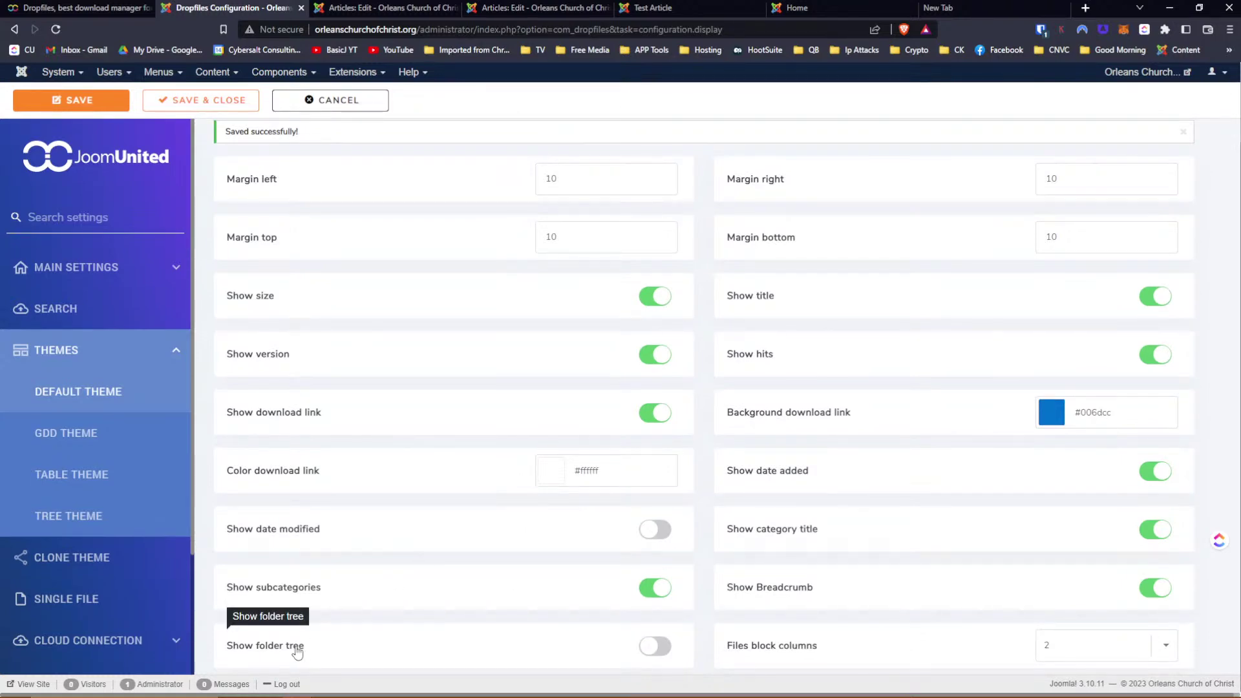
{"action": "scroll", "coordinate": [504, 453], "scroll_direction": "up", "scroll_amount": 1}
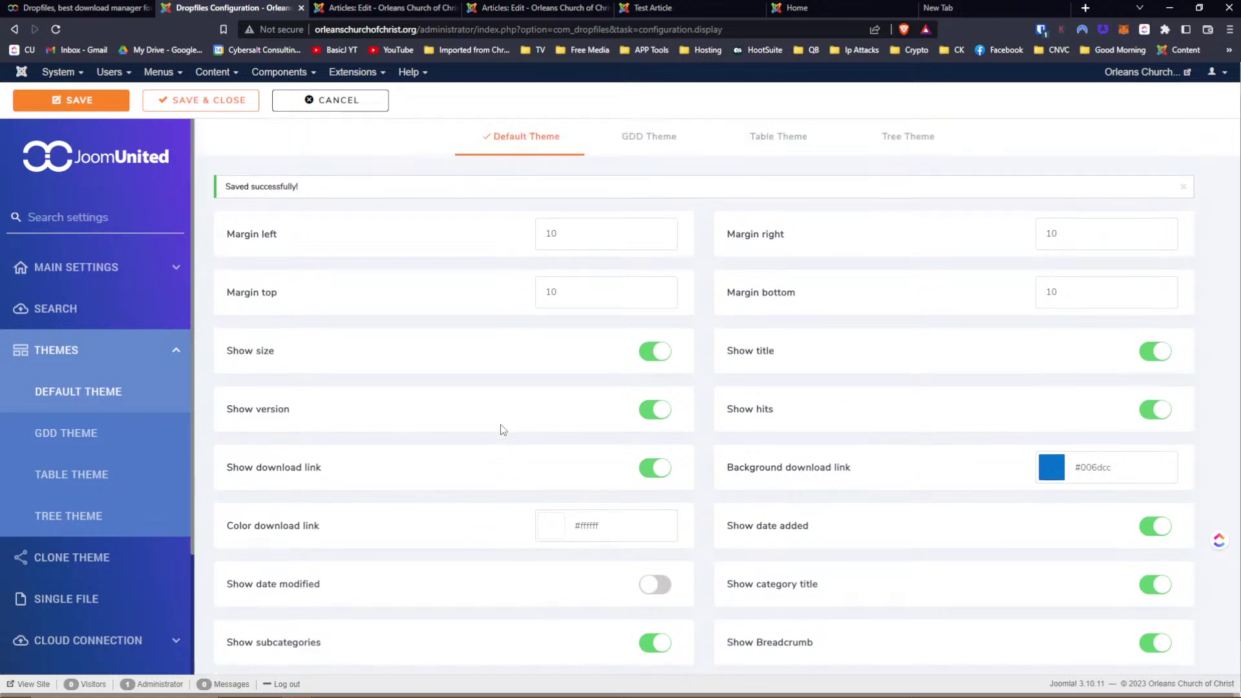
{"action": "scroll", "coordinate": [503, 430], "scroll_direction": "up", "scroll_amount": 1}
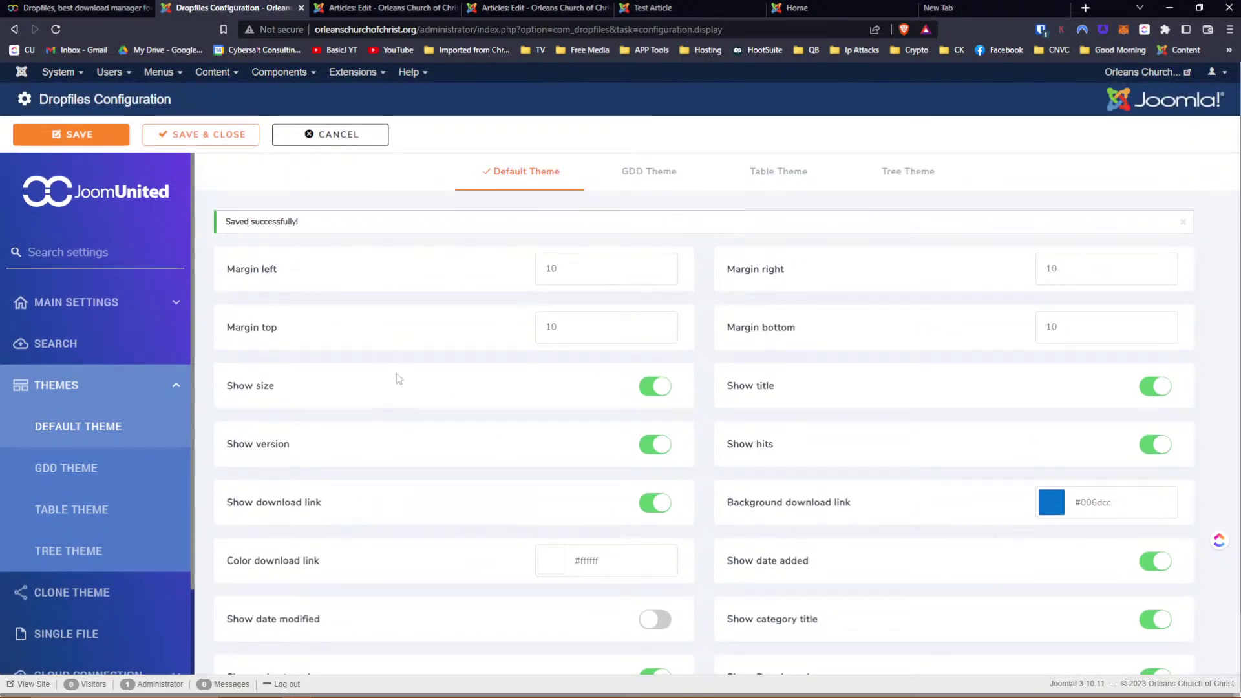
{"action": "scroll", "coordinate": [398, 383], "scroll_direction": "down", "scroll_amount": 2}
{"action": "scroll", "coordinate": [432, 446], "scroll_direction": "up", "scroll_amount": 2}
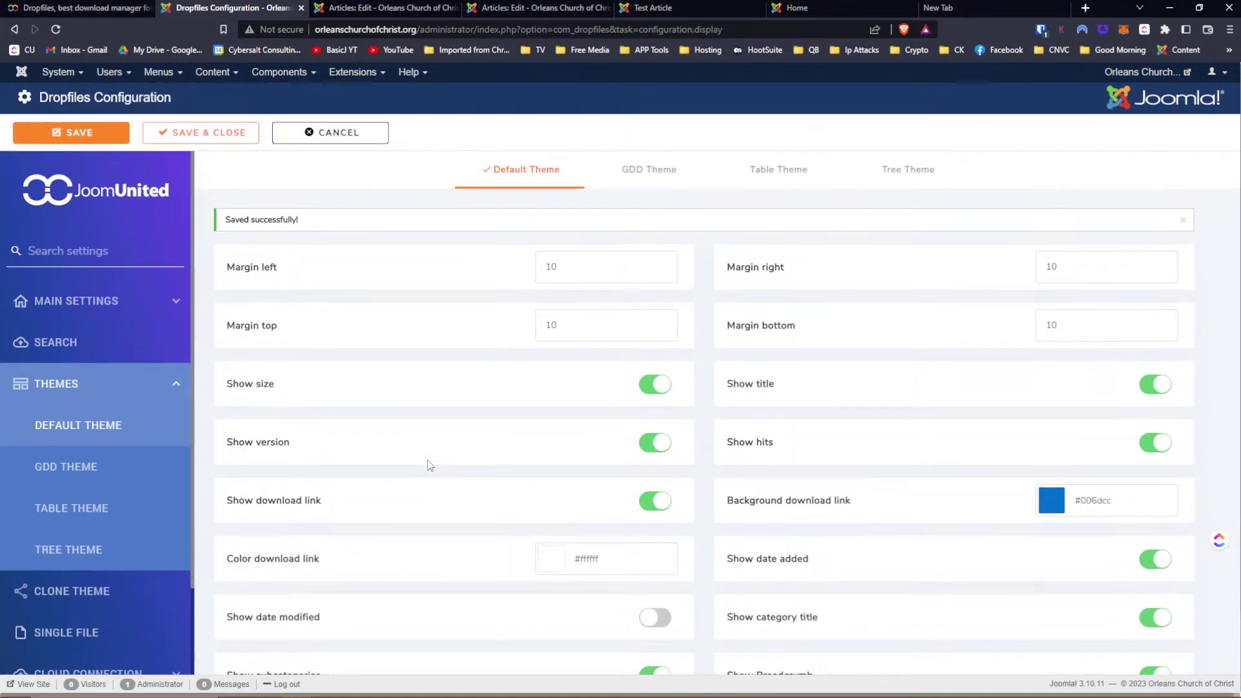
{"action": "left_click", "coordinate": [643, 181]}
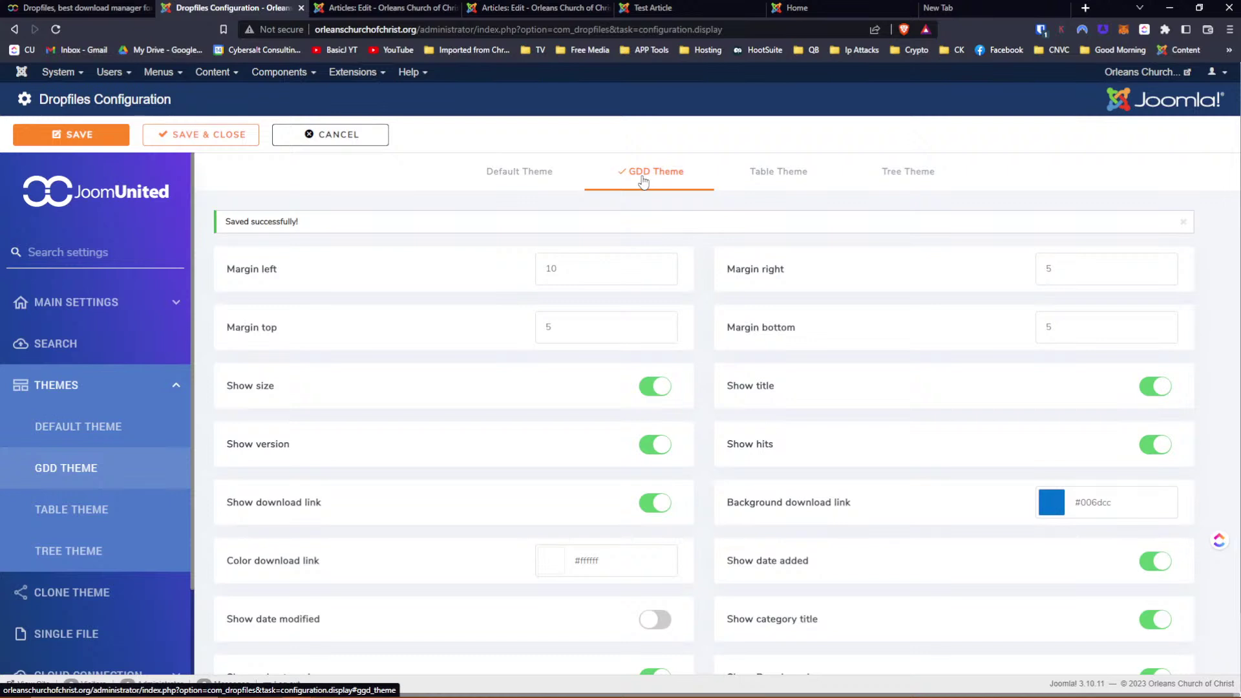
{"action": "scroll", "coordinate": [897, 335], "scroll_direction": "down", "scroll_amount": 2}
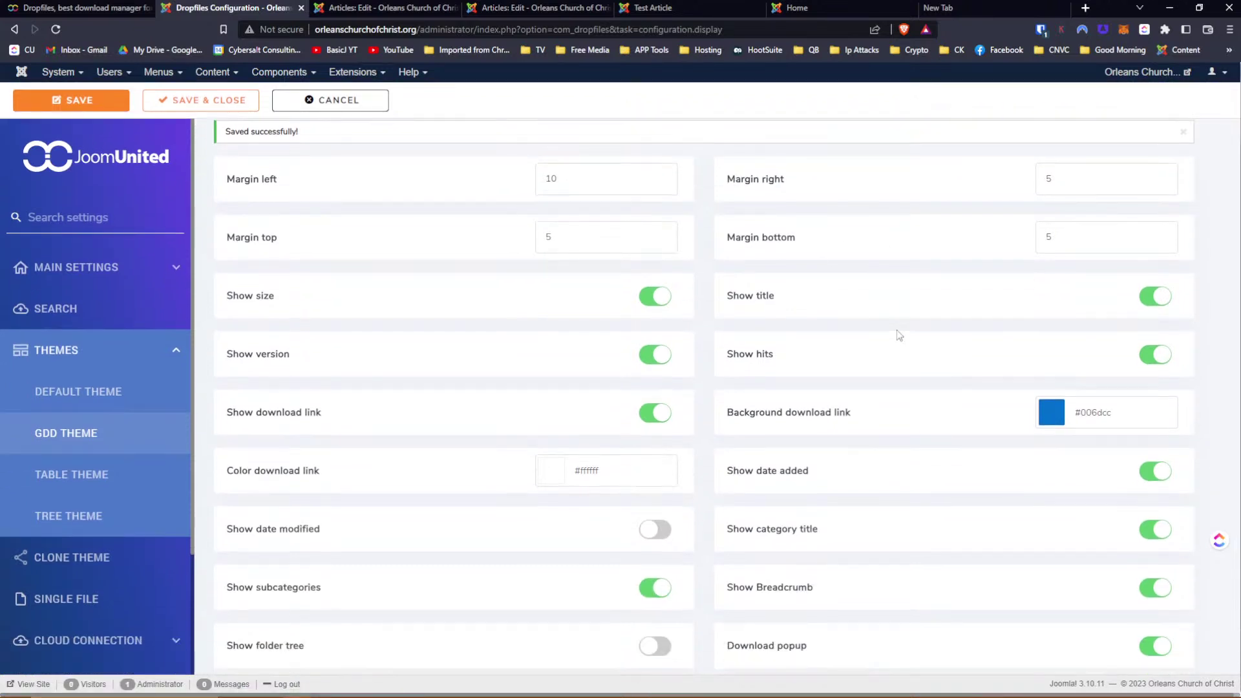
{"action": "scroll", "coordinate": [897, 336], "scroll_direction": "up", "scroll_amount": 2}
{"action": "left_click", "coordinate": [787, 172]}
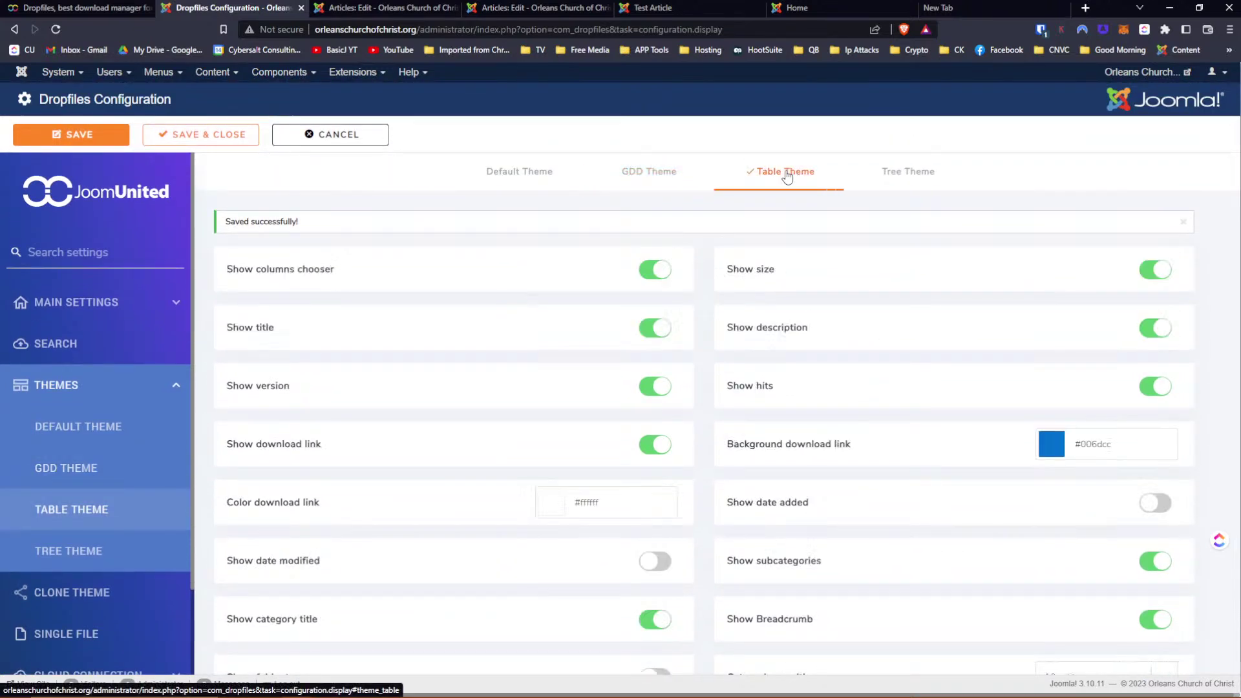
{"action": "left_click", "coordinate": [905, 173]}
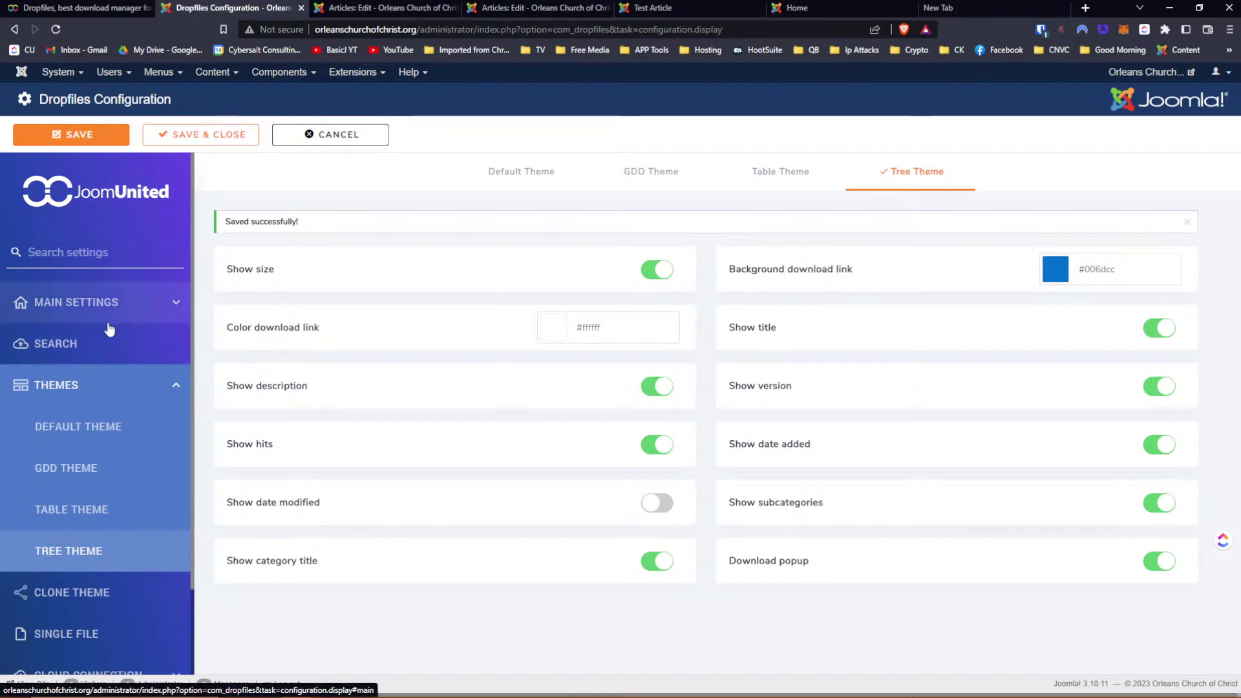
{"action": "left_click", "coordinate": [94, 137]}
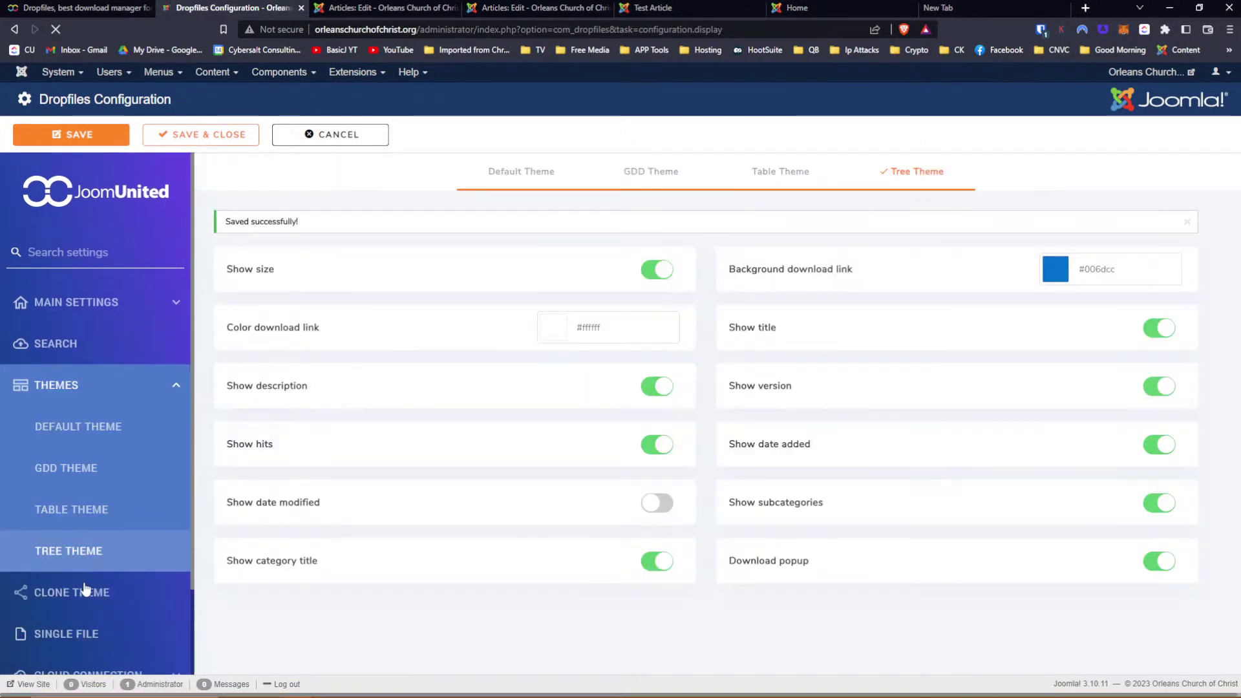
Open Clone Theme and check the Copy from list (Default, Ggd, Table, Tree), leaving it unchanged
{"action": "left_click", "coordinate": [86, 599]}
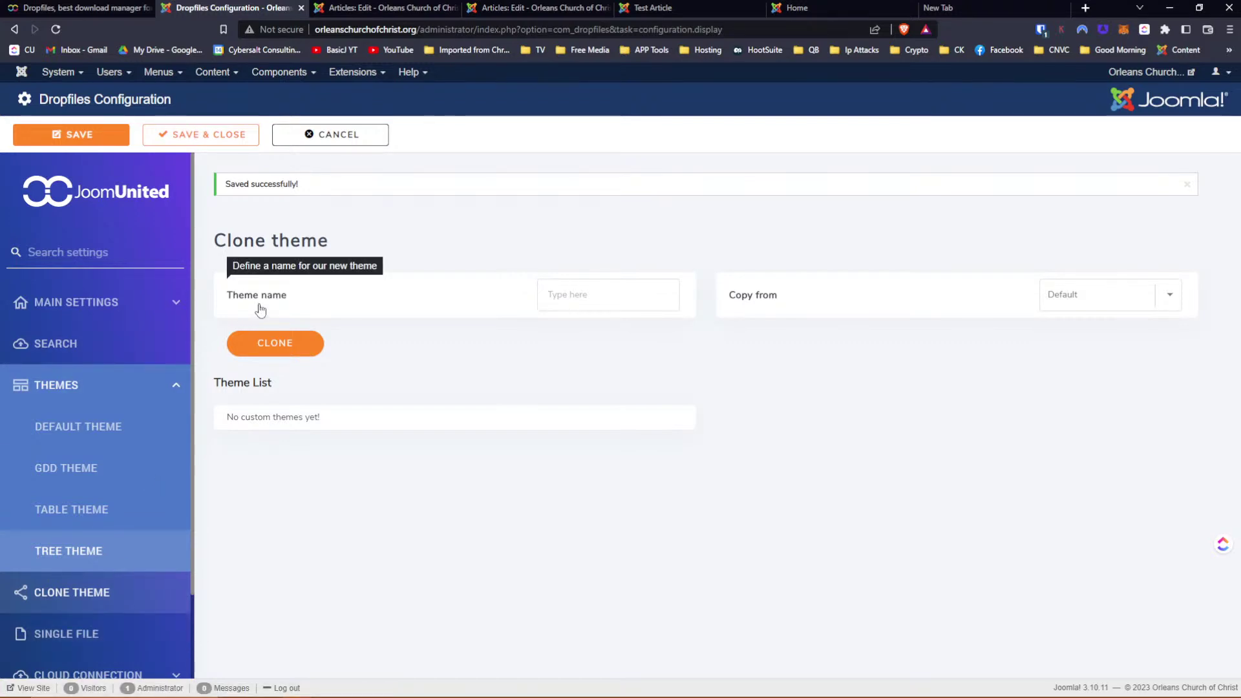
{"action": "left_click", "coordinate": [1164, 300]}
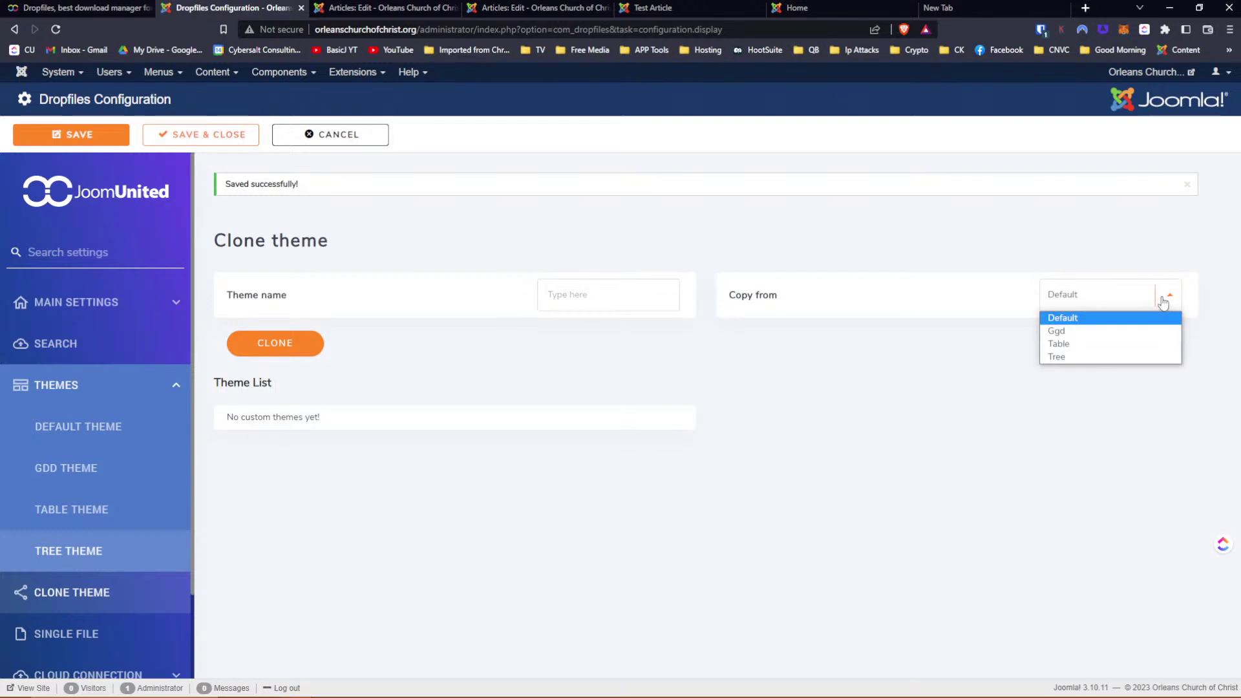
{"action": "left_click", "coordinate": [902, 250]}
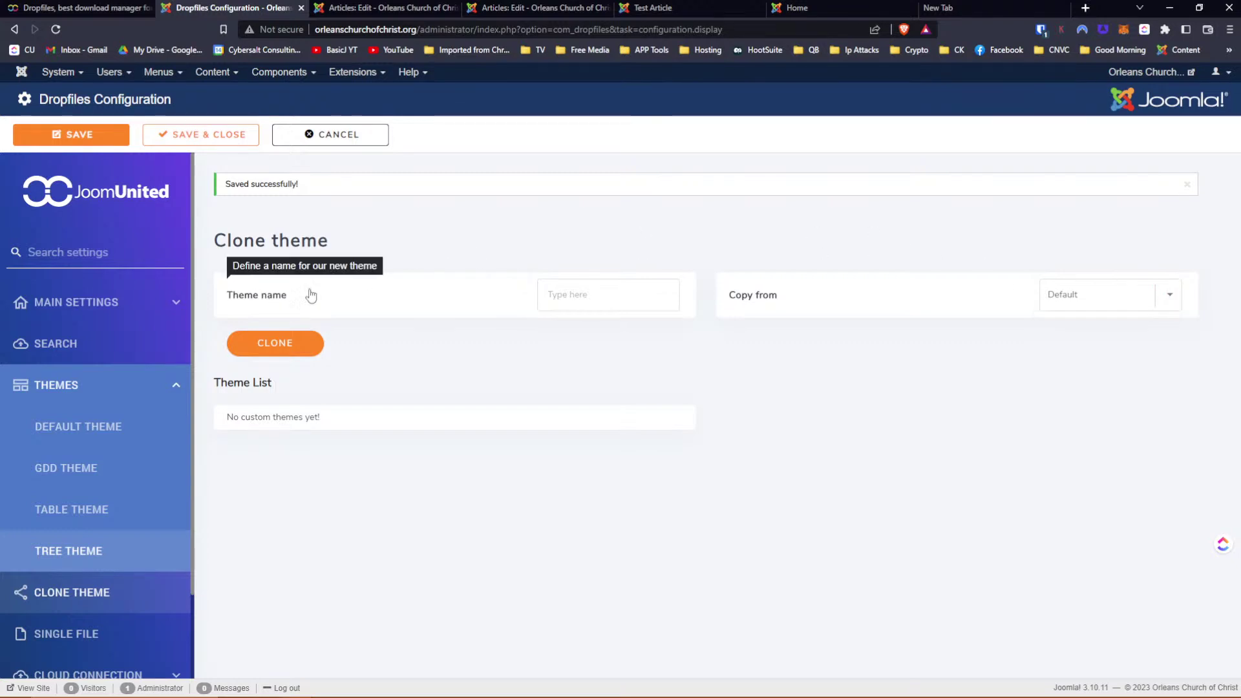
{"action": "left_click", "coordinate": [590, 293]}
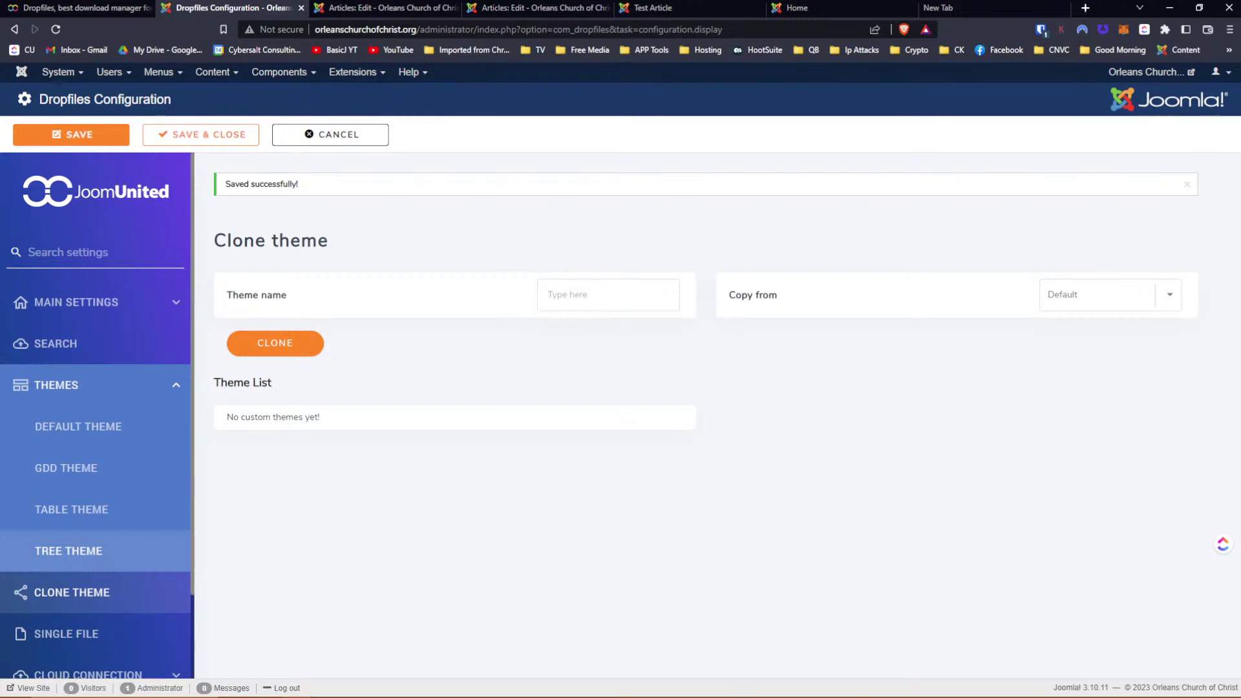
{"action": "left_click", "coordinate": [1167, 298]}
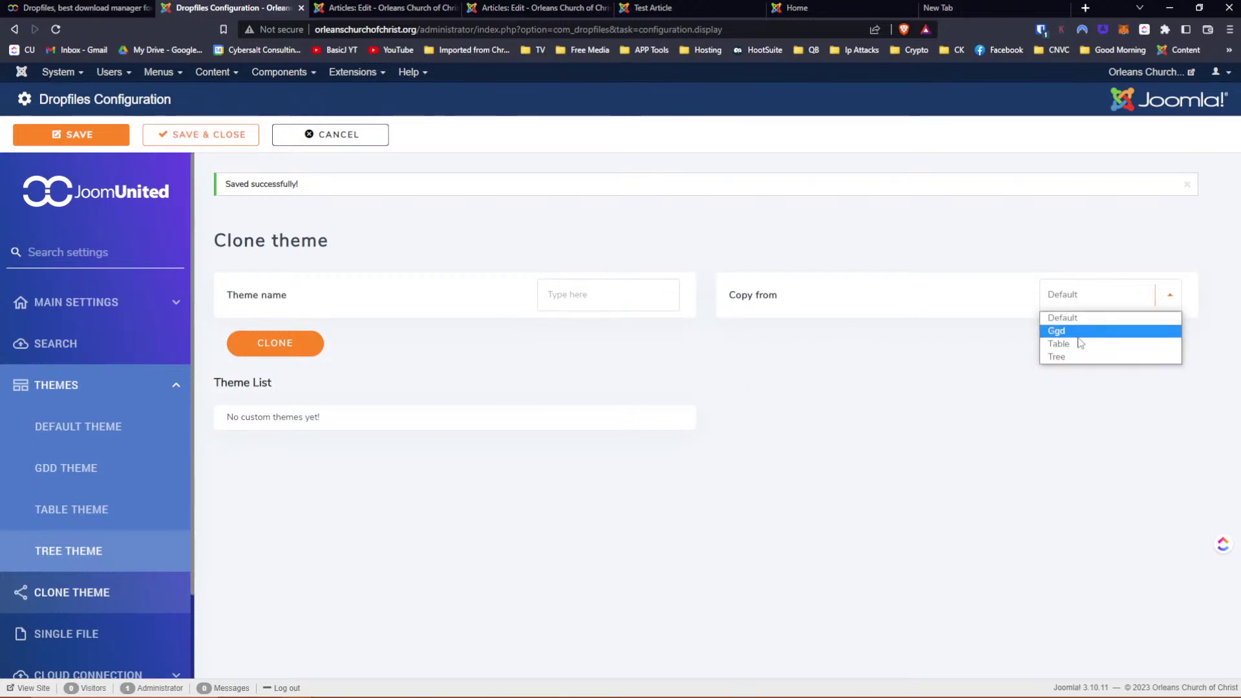
{"action": "left_click", "coordinate": [870, 444]}
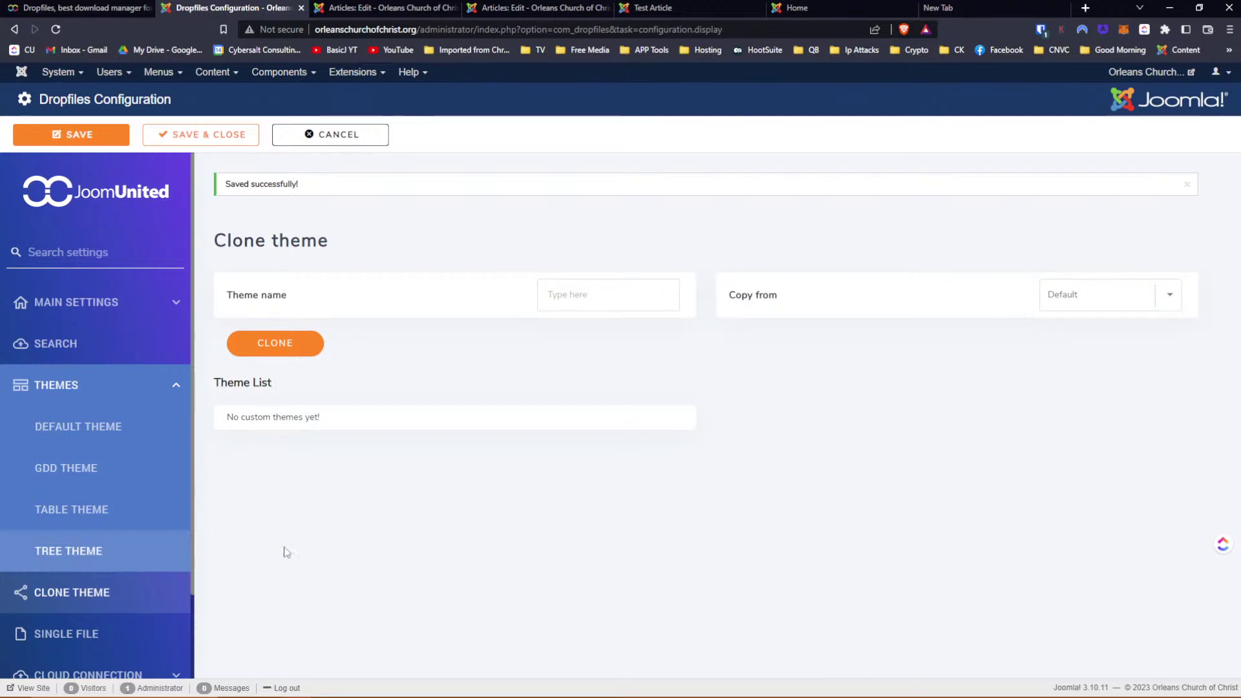
{"action": "scroll", "coordinate": [107, 417], "scroll_direction": "down", "scroll_amount": 4}
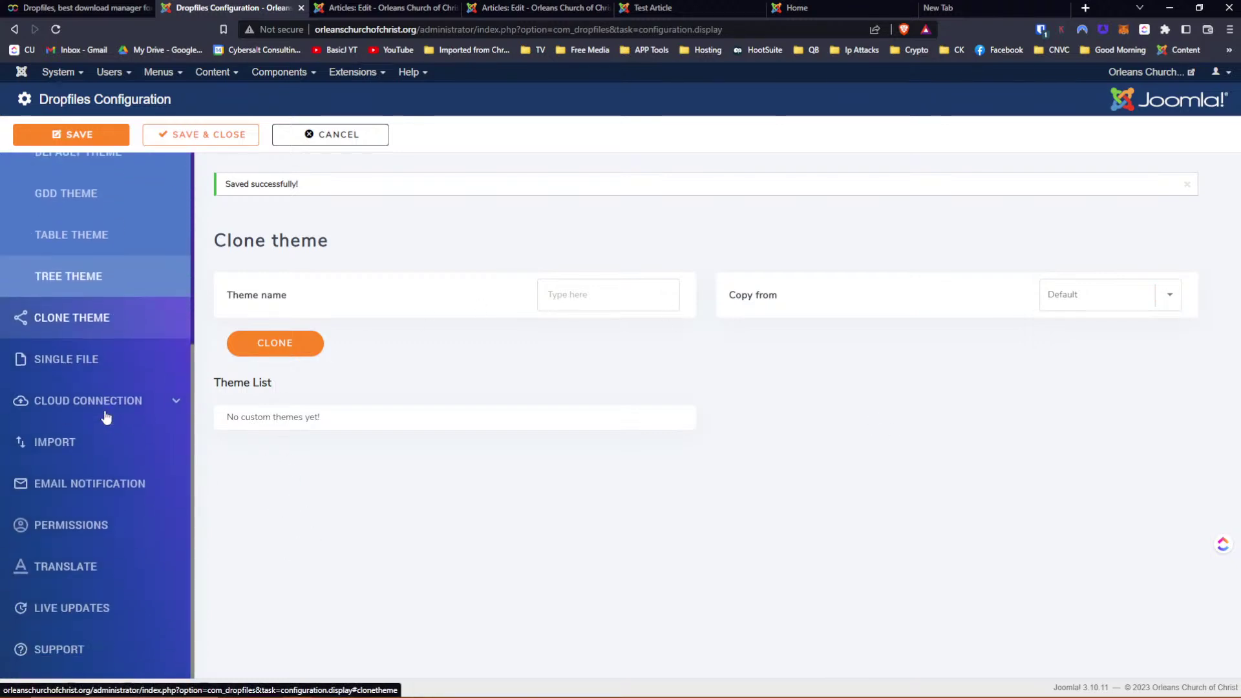
Open the Single file settings and set the background colour to #474747
{"action": "left_click", "coordinate": [65, 365]}
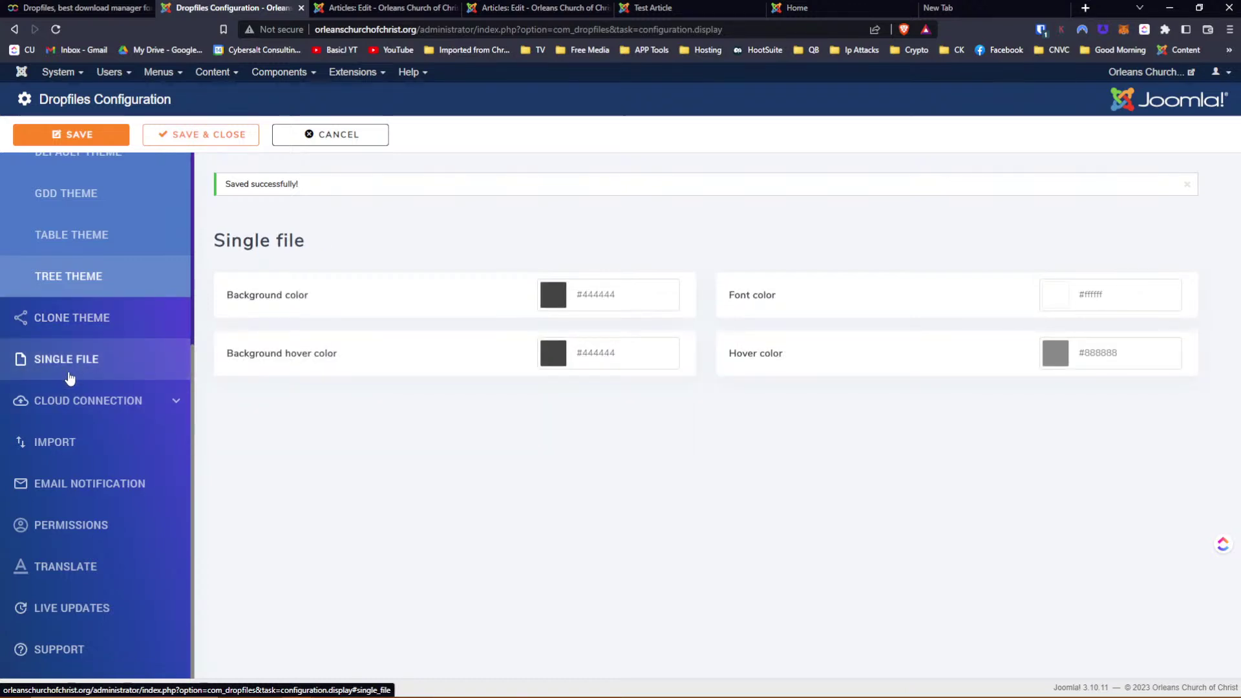
{"action": "left_click", "coordinate": [554, 303]}
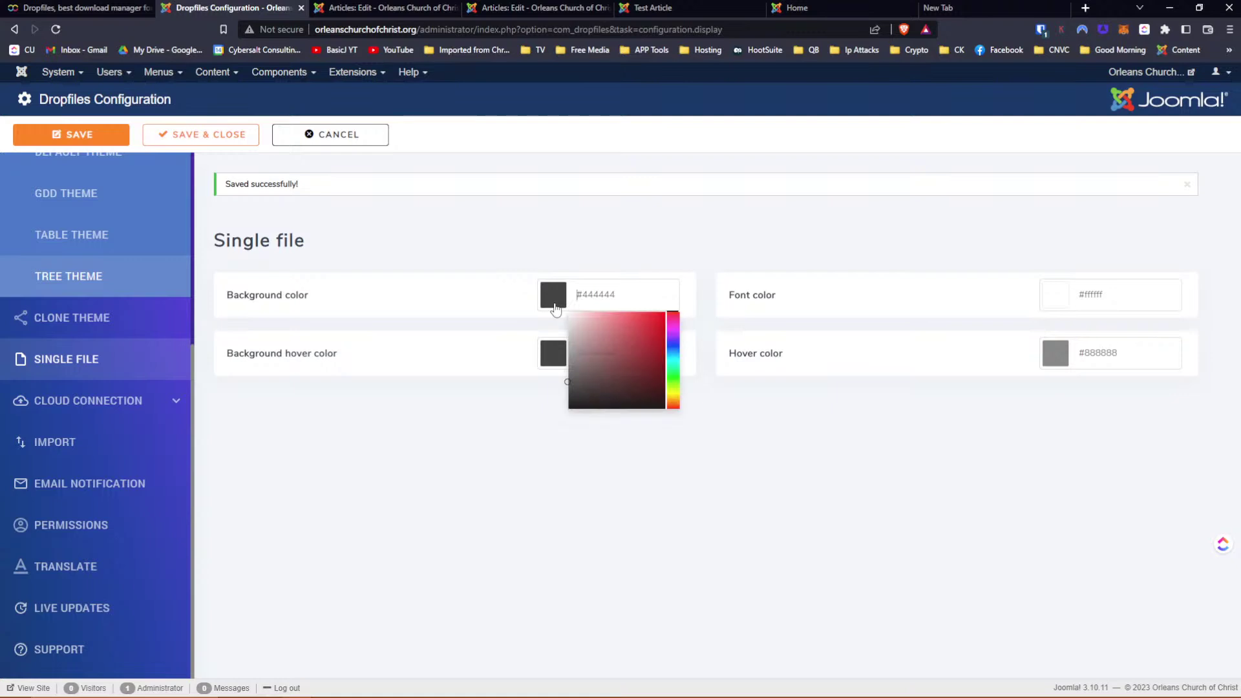
{"action": "left_click", "coordinate": [672, 346]}
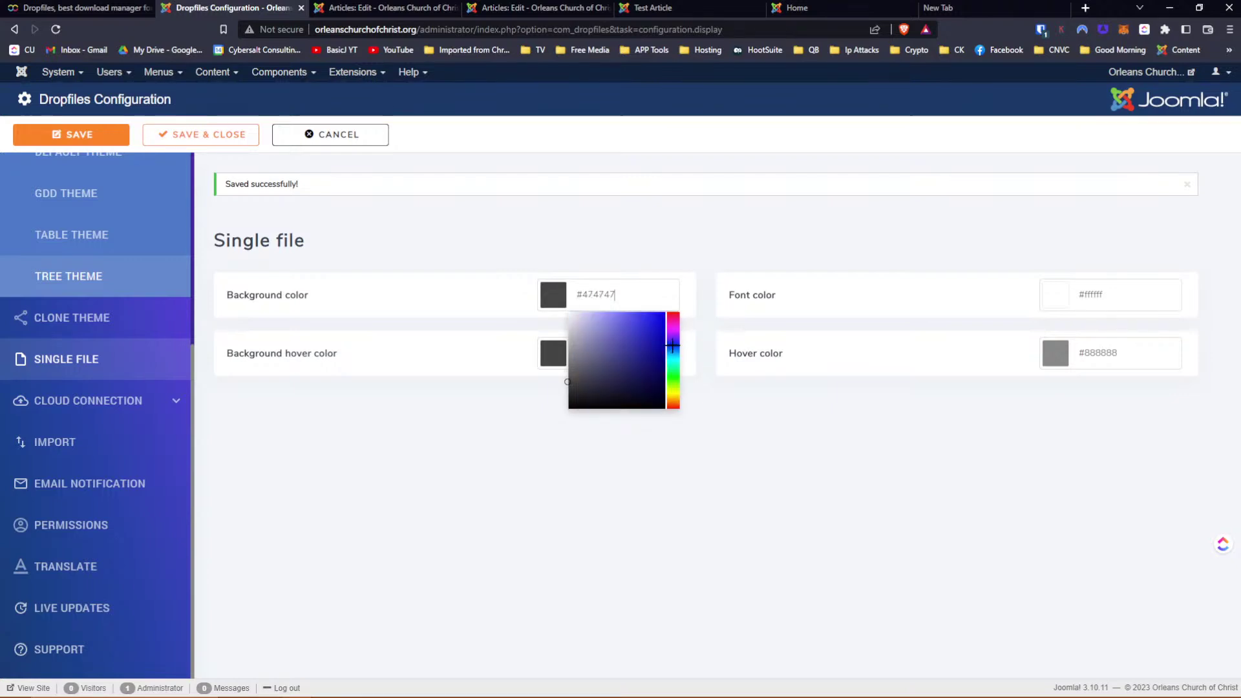
{"action": "key", "text": "Tab"}
{"action": "left_click", "coordinate": [775, 242]}
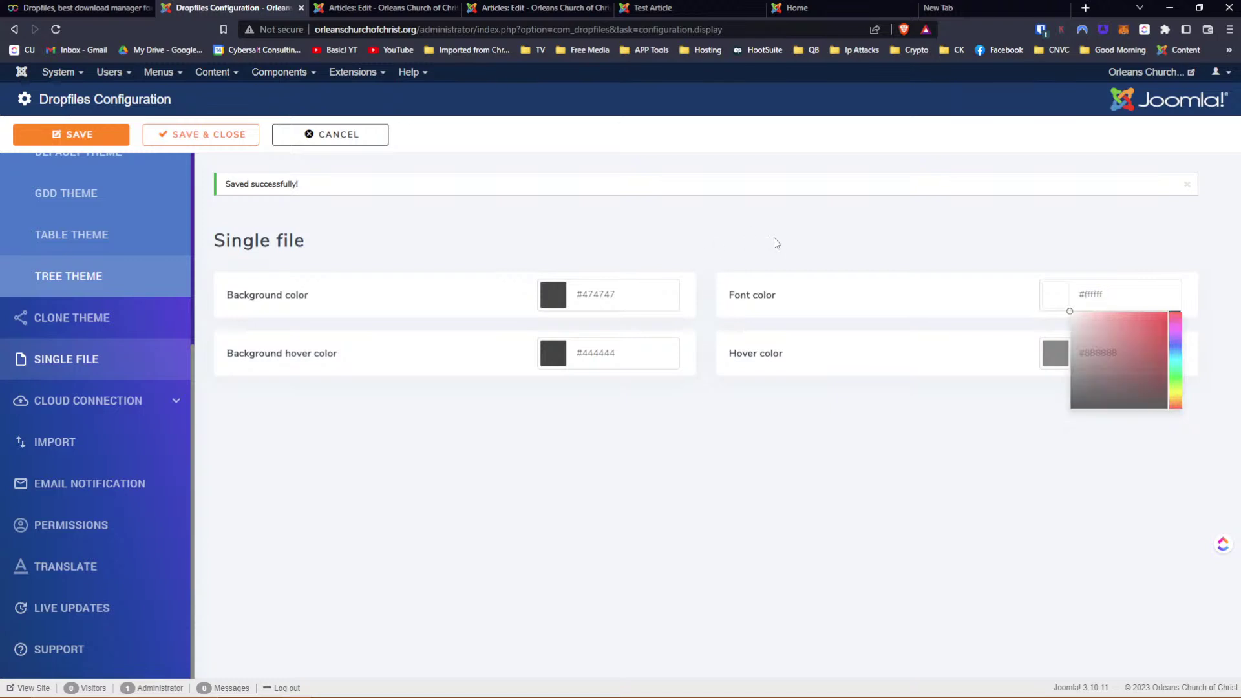
{"action": "left_click", "coordinate": [555, 304]}
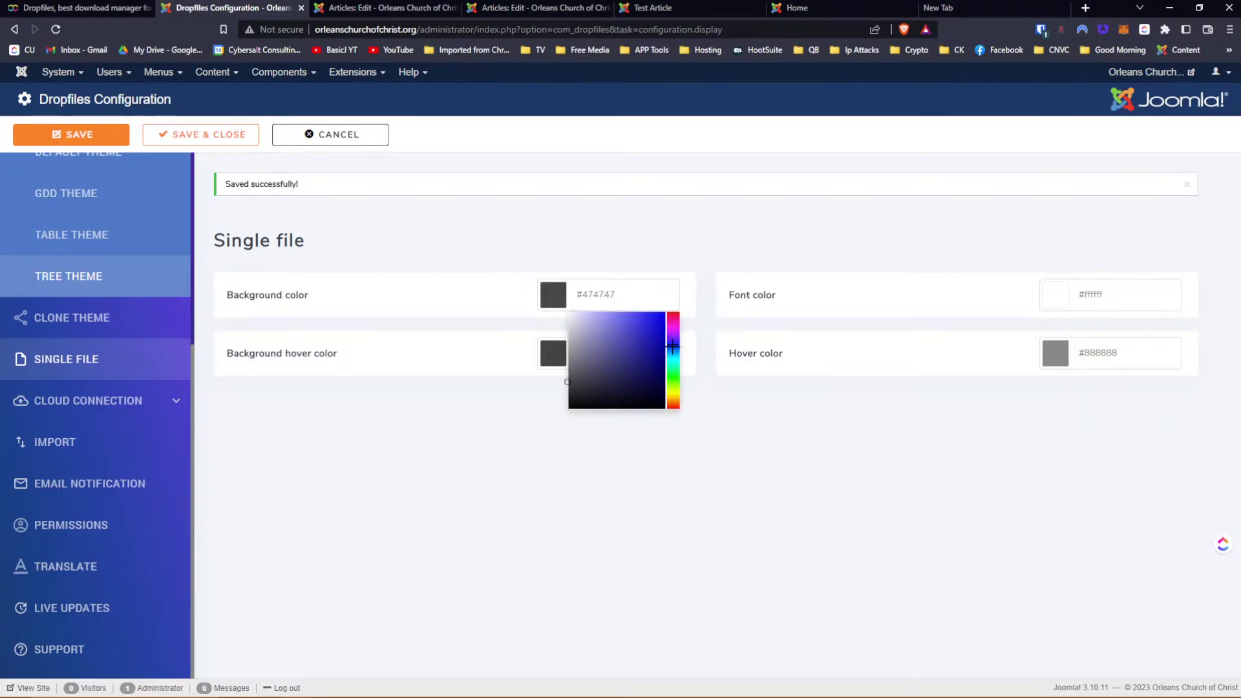
{"action": "key", "text": "Tab"}
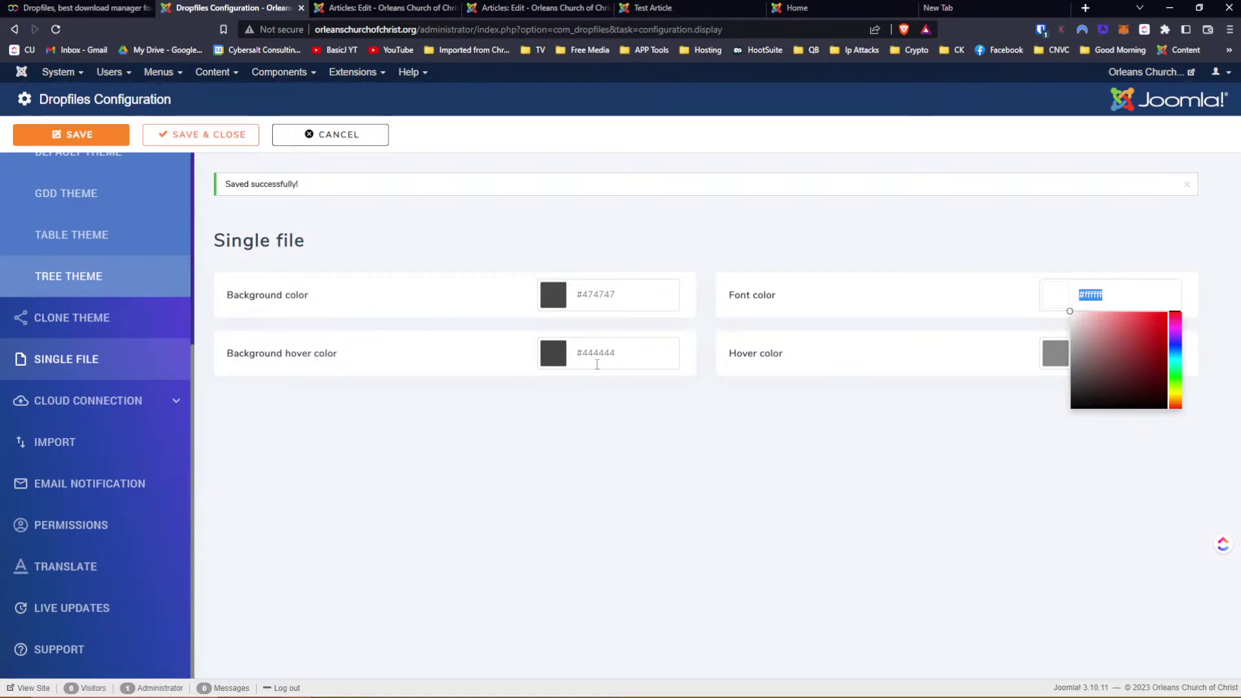
Set background hover to red #e31c1c and hover to black #000000, then save
{"action": "left_click", "coordinate": [561, 360]}
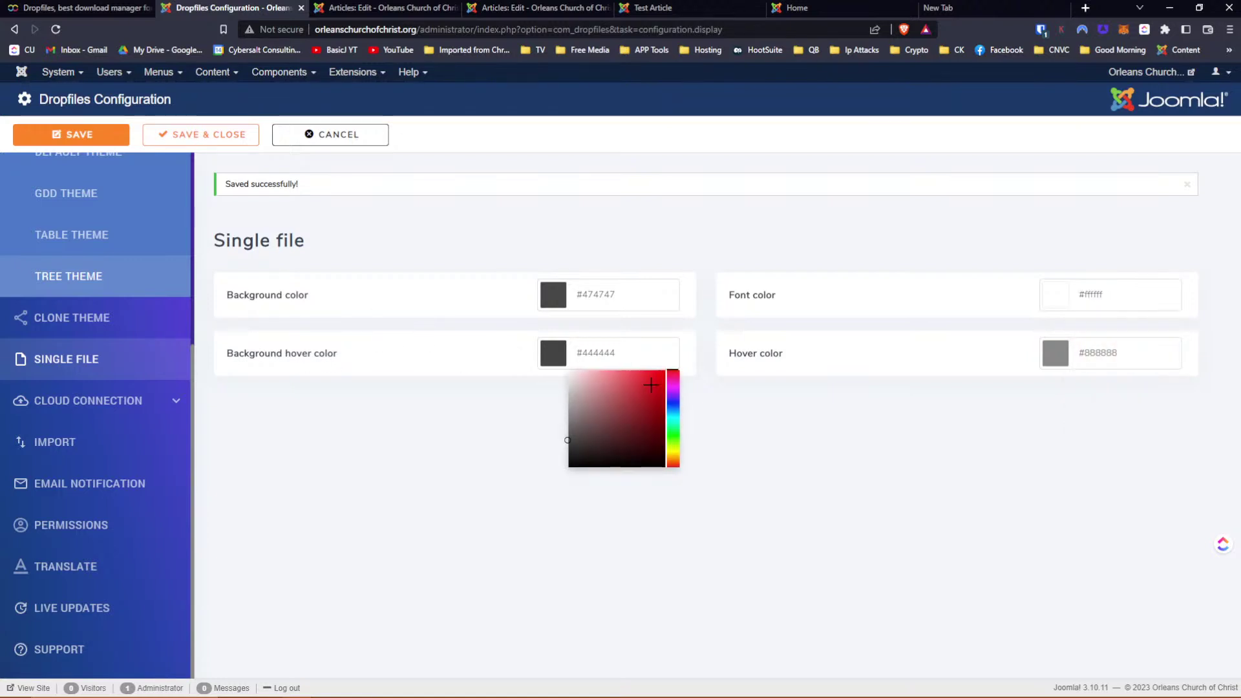
{"action": "left_click", "coordinate": [654, 381]}
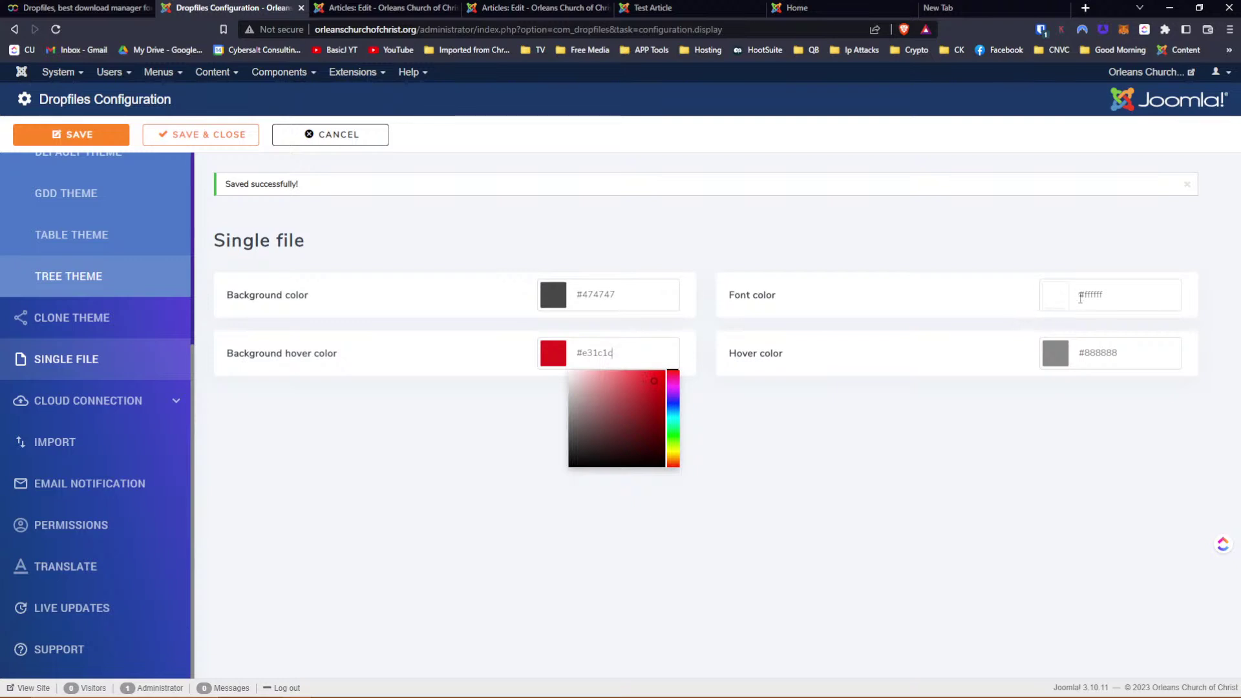
{"action": "left_click", "coordinate": [980, 208]}
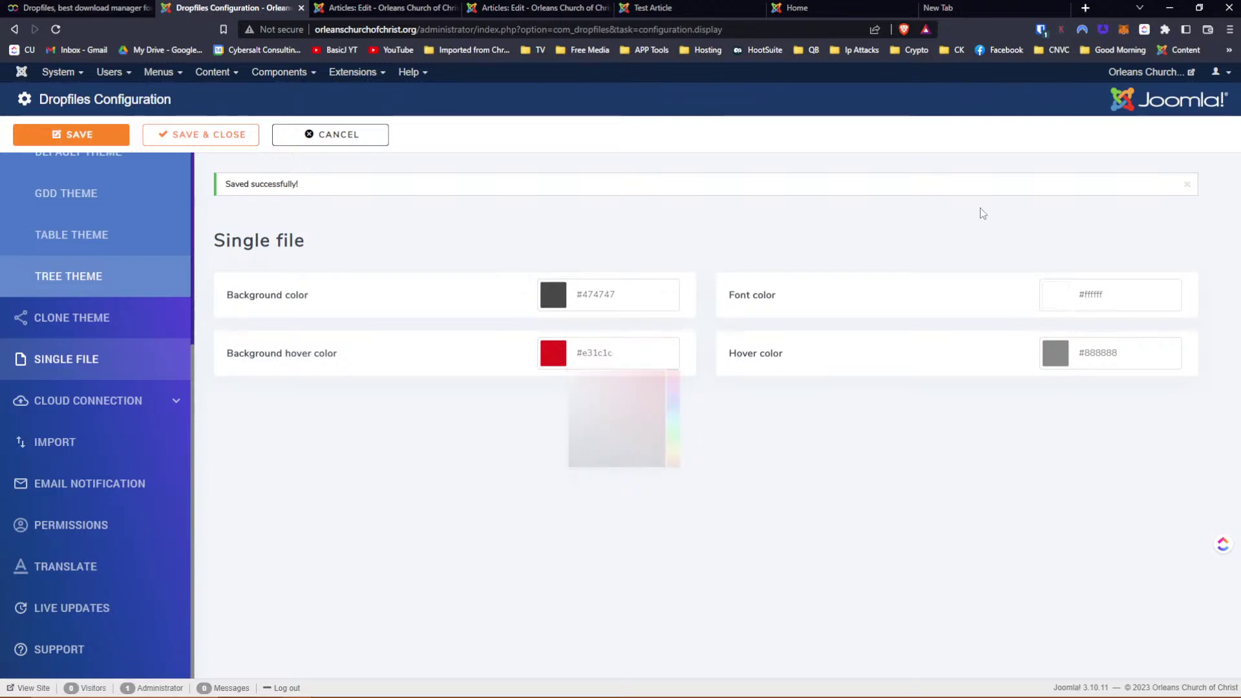
{"action": "left_click", "coordinate": [1057, 362]}
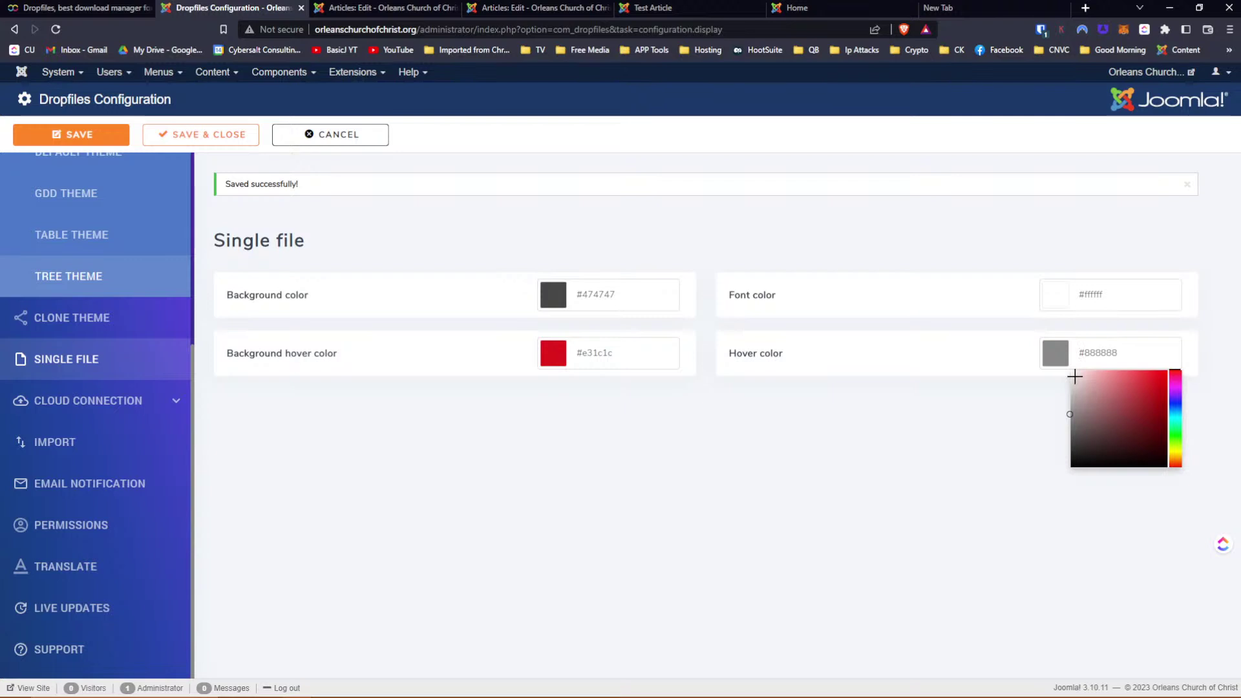
{"action": "left_click_drag", "start_coordinate": [1075, 376], "coordinate": [1167, 466]}
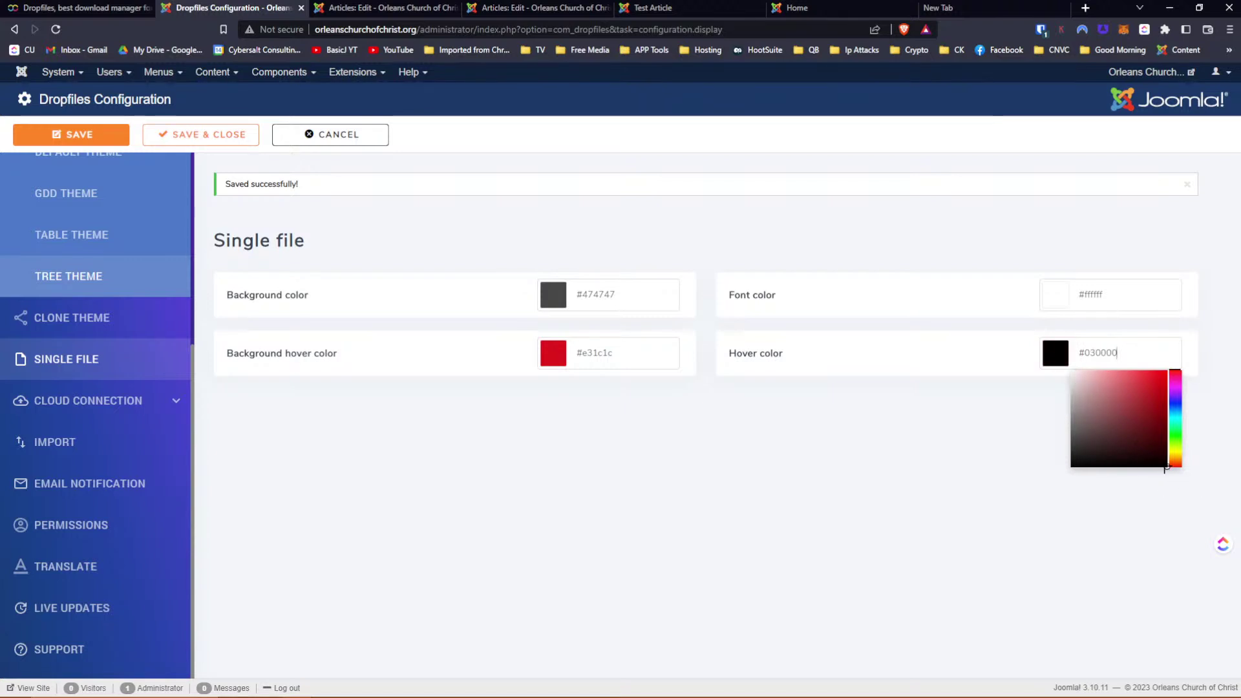
{"action": "left_click", "coordinate": [1097, 352]}
{"action": "key", "text": "BackSpace"}
{"action": "key", "text": "Tab"}
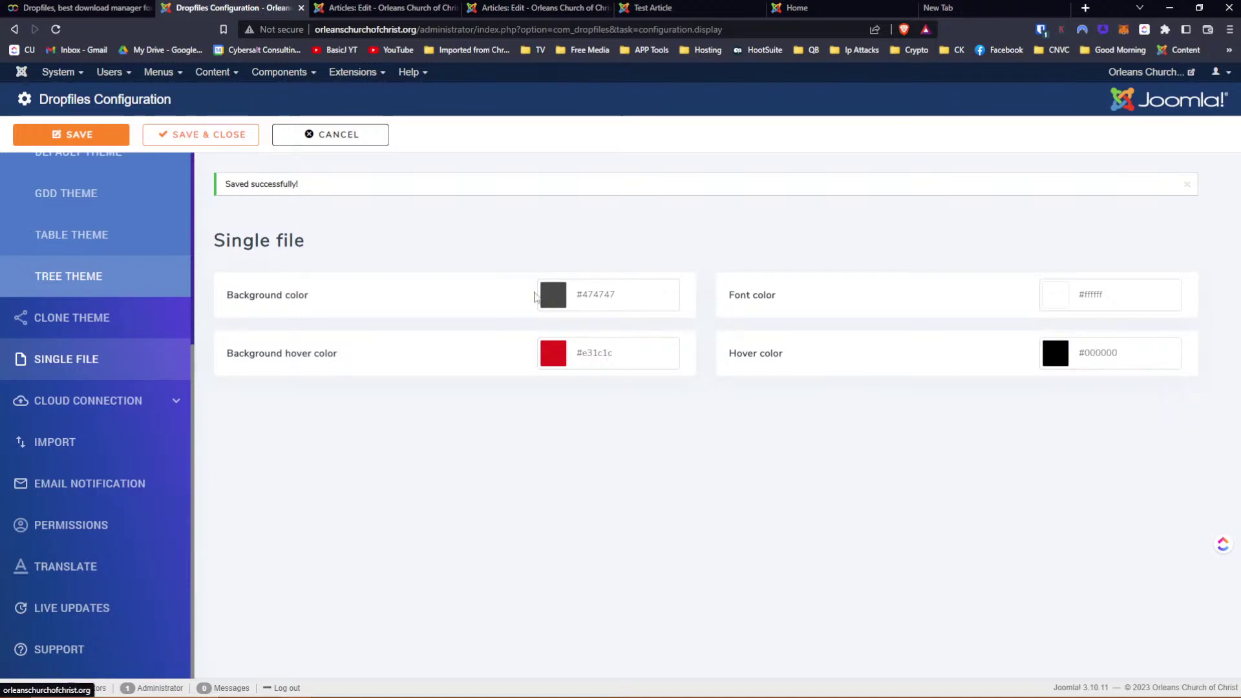
{"action": "left_click", "coordinate": [92, 134]}
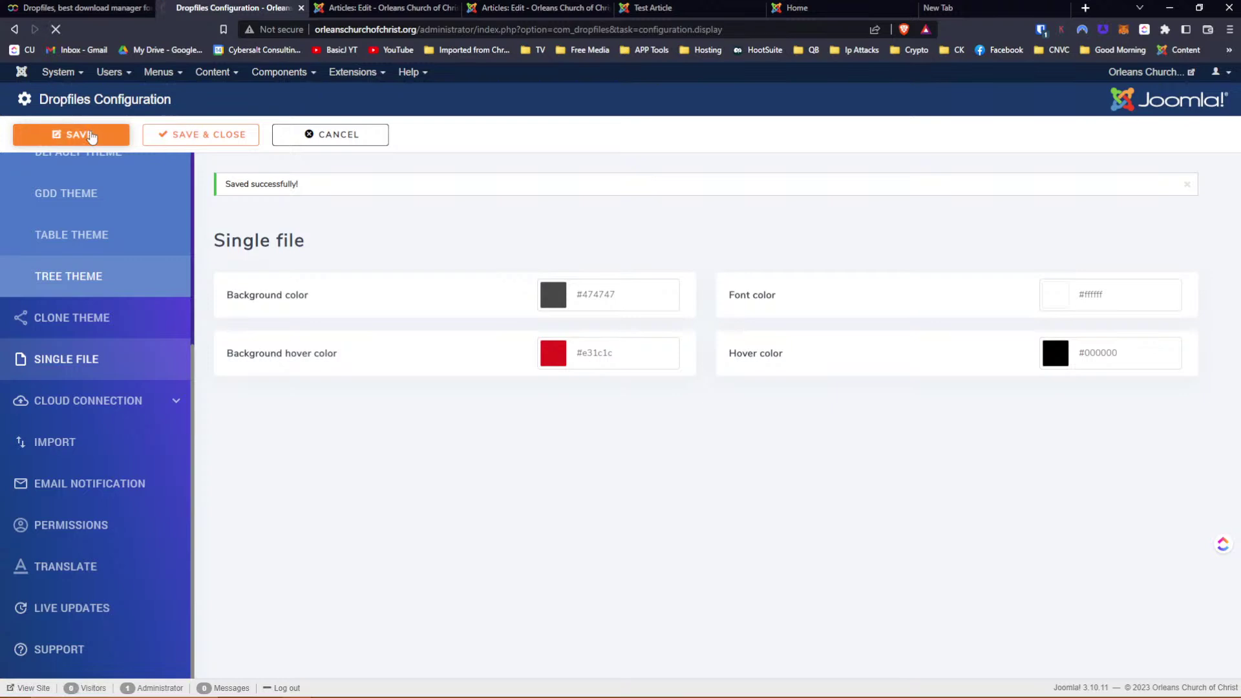
Reload the Test Article page to see the dark grey download block, red on hover
{"action": "left_click", "coordinate": [640, 8]}
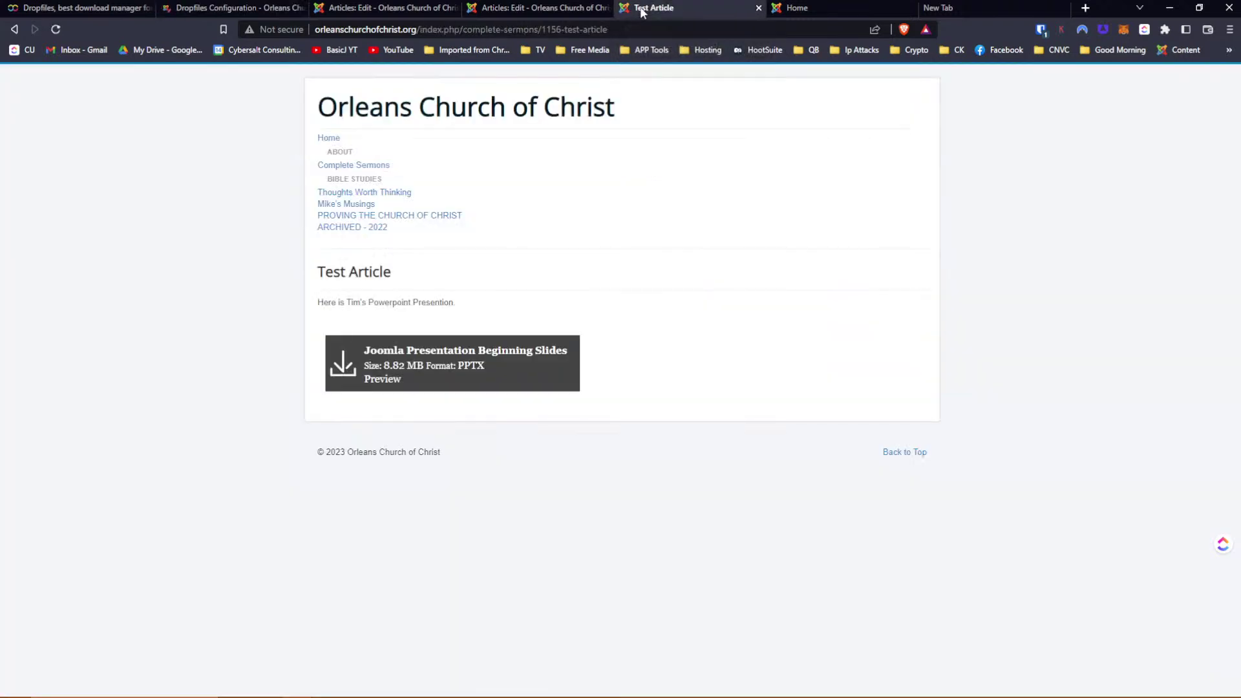
{"action": "left_click", "coordinate": [55, 29]}
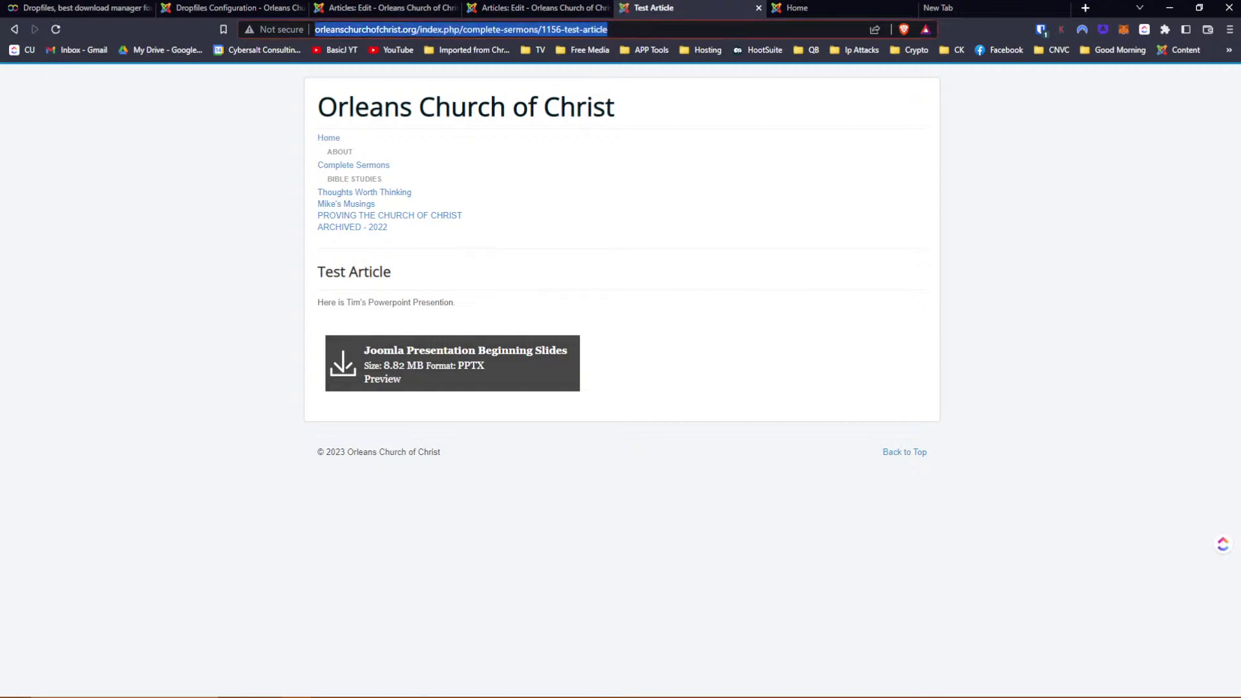
{"action": "key", "text": "Return"}
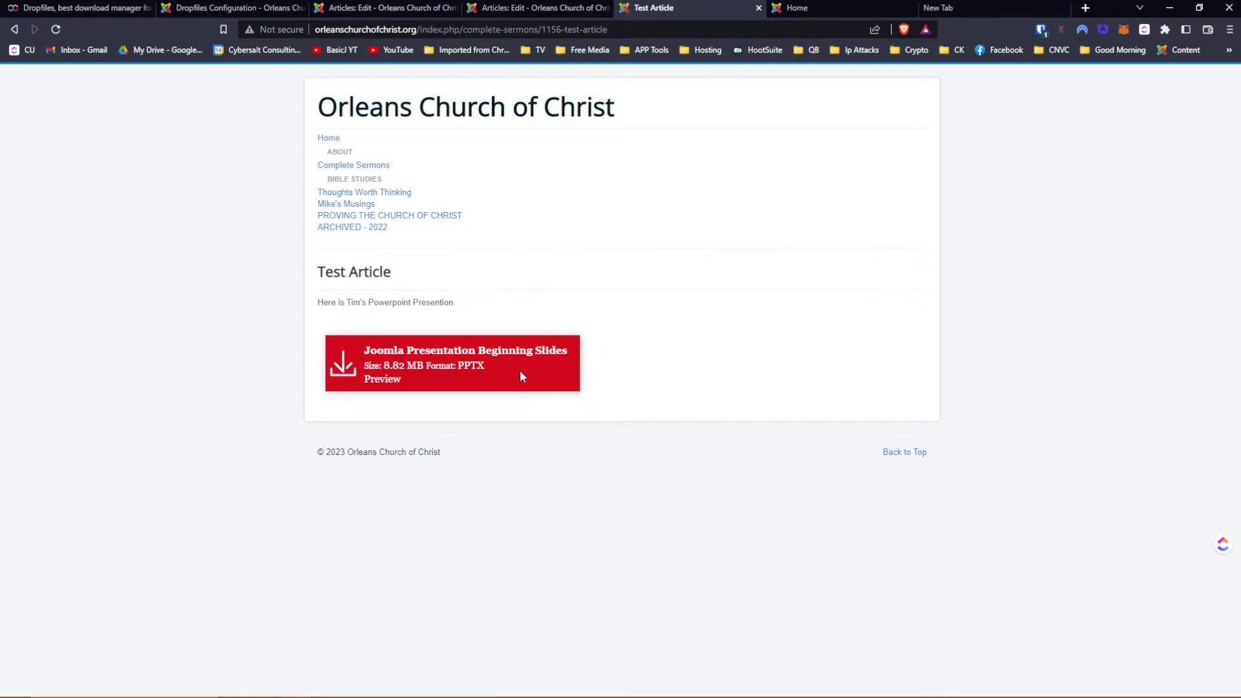
Change the single-file button background to blue #161de3 and save the configuration
{"action": "left_click", "coordinate": [257, 9]}
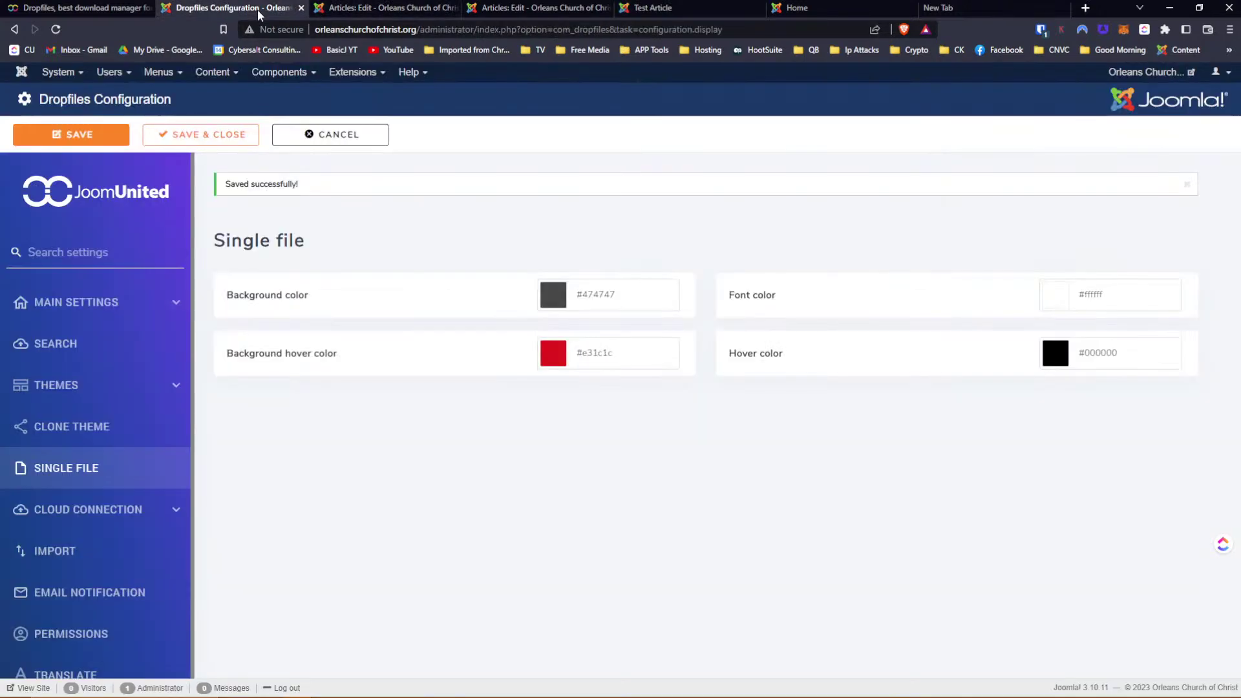
{"action": "left_click", "coordinate": [553, 298]}
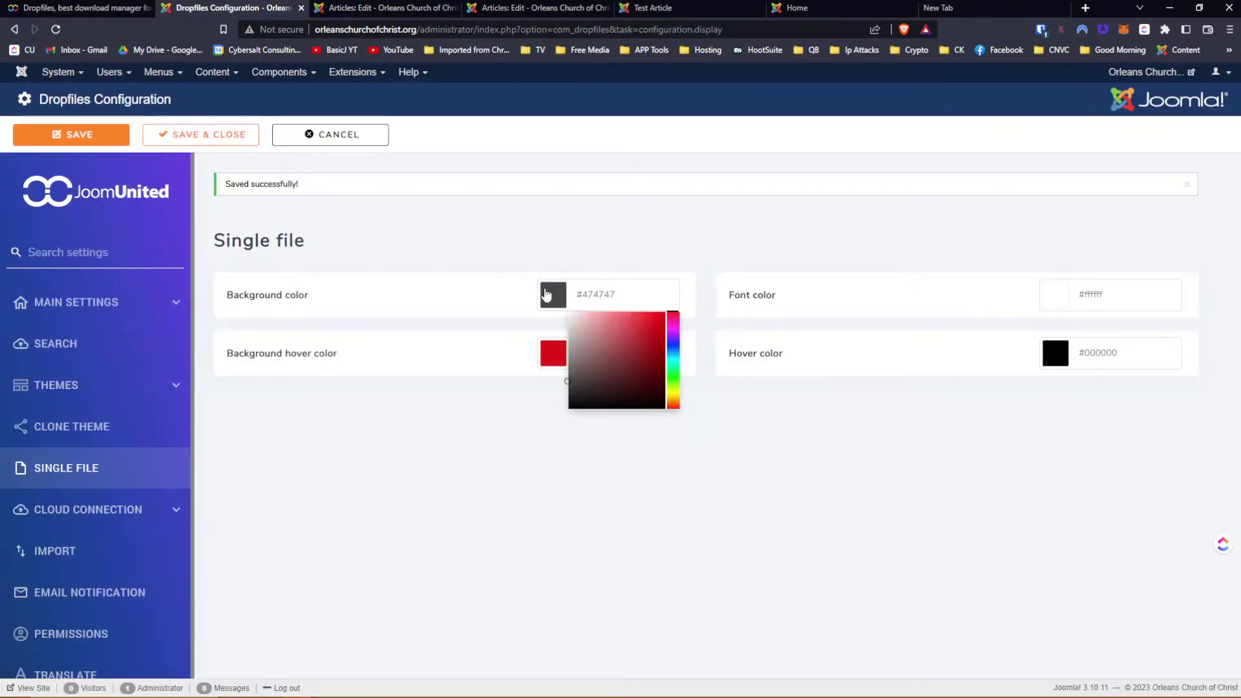
{"action": "left_click", "coordinate": [672, 347]}
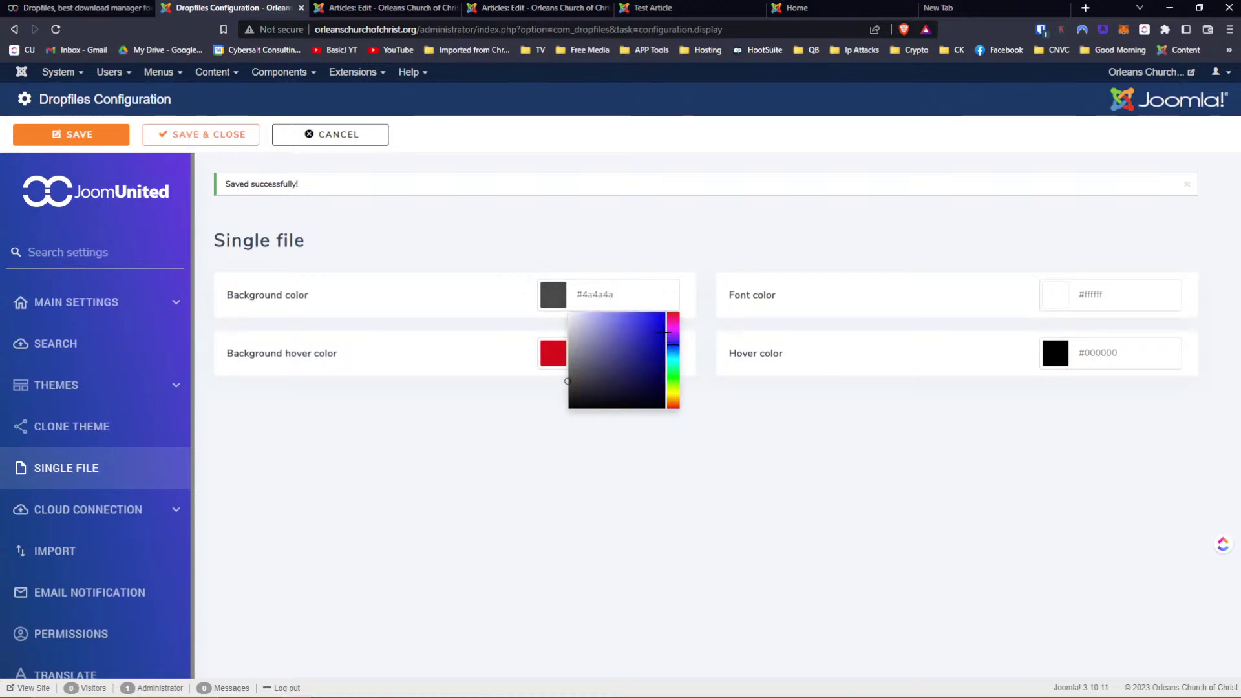
{"action": "left_click", "coordinate": [656, 323]}
{"action": "left_click", "coordinate": [480, 178]}
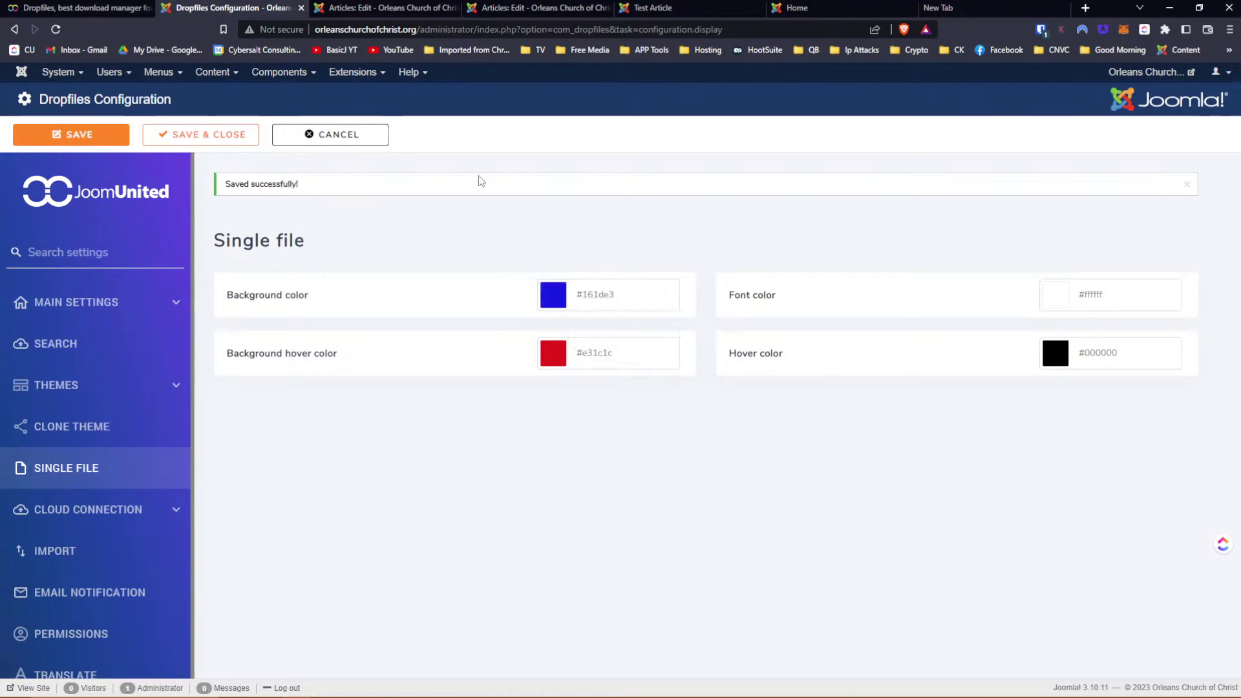
{"action": "left_click", "coordinate": [72, 137]}
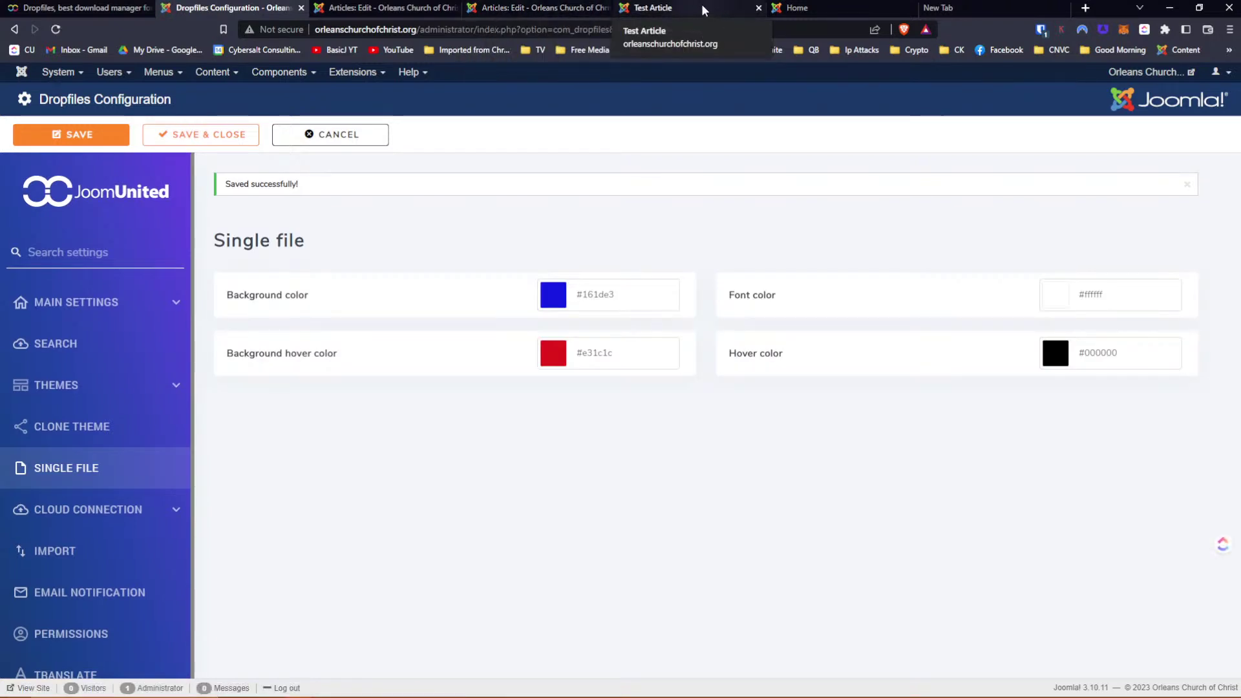
{"action": "left_click", "coordinate": [697, 7]}
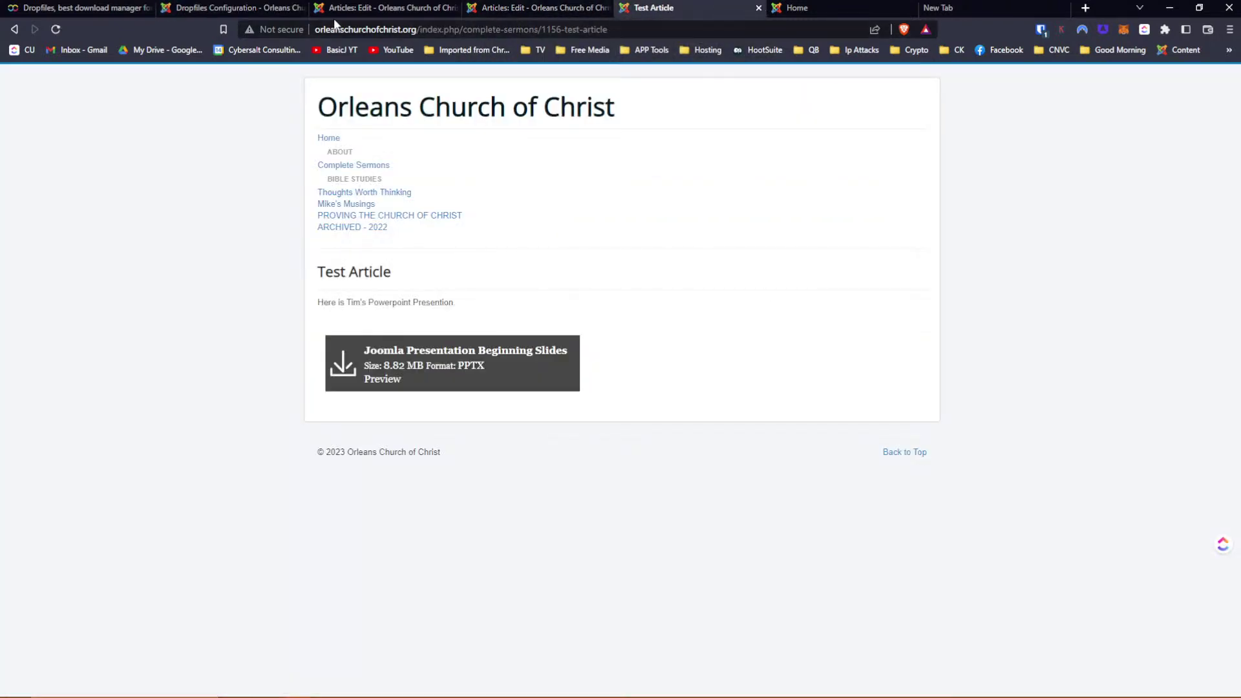
Reload the Test Article to confirm the blue download button, then return to Dropfiles configuration
{"action": "key", "text": "F5"}
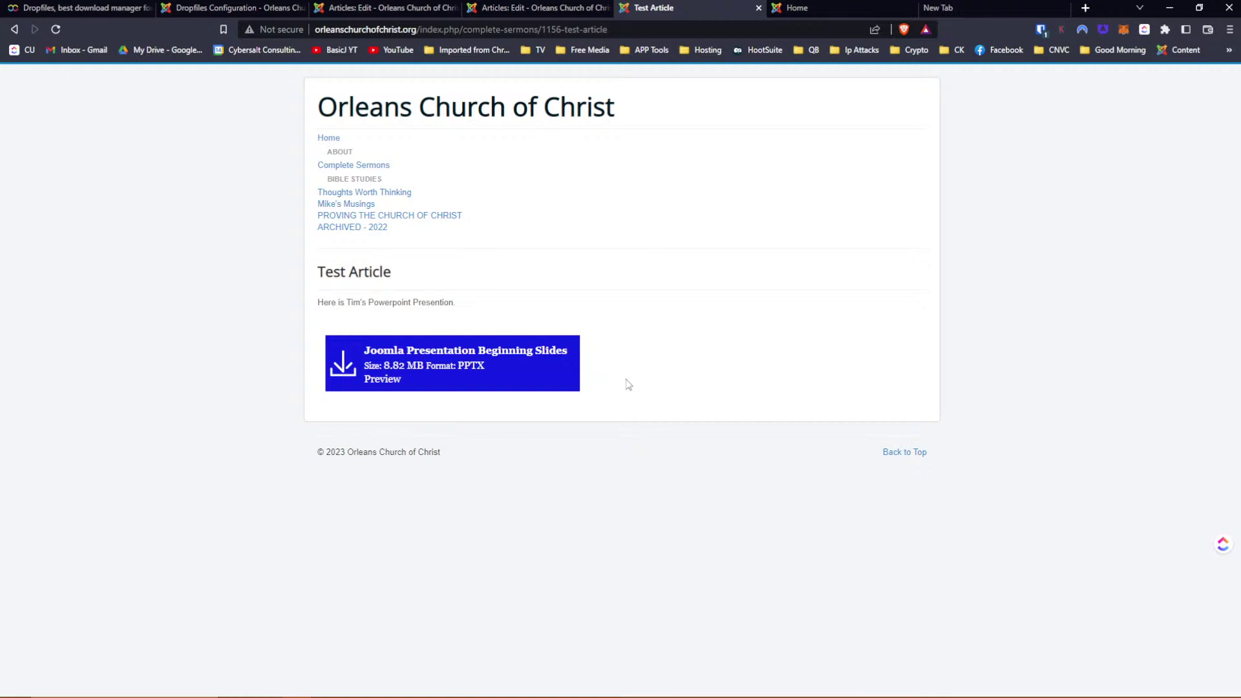
{"action": "left_click", "coordinate": [239, 8]}
{"action": "mouse_move", "coordinate": [787, 355]}
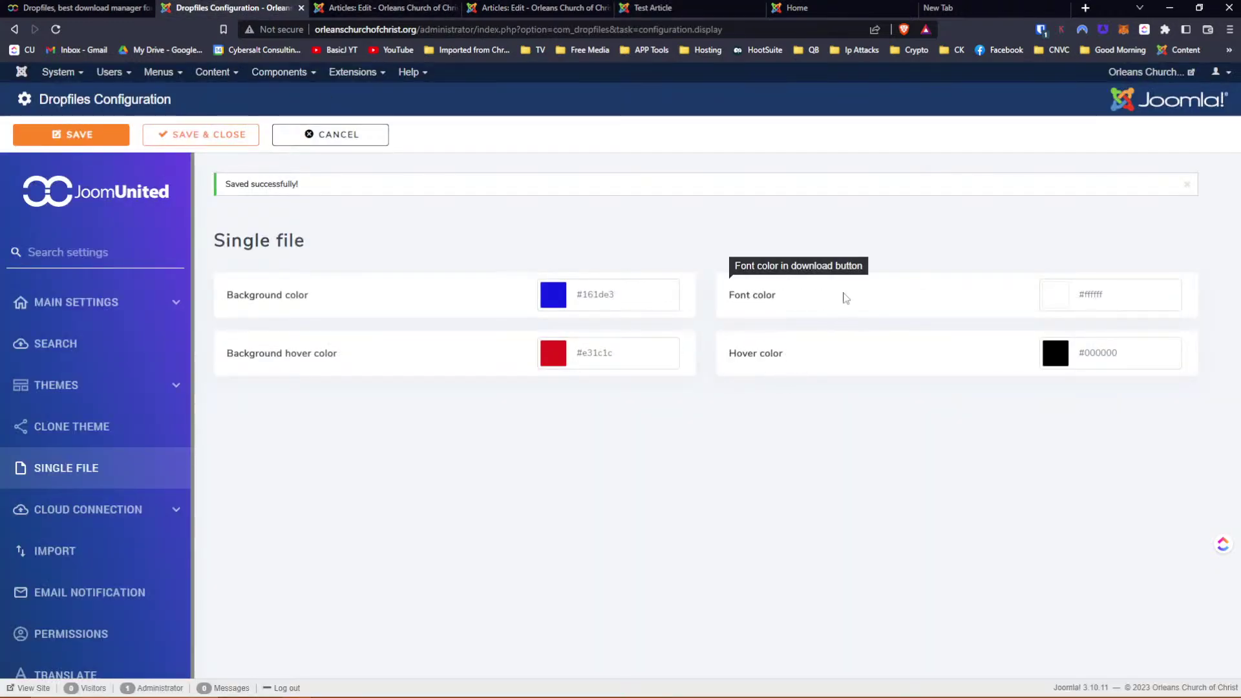
Darken the single-file button background to blue #2c2abf and save
{"action": "left_click", "coordinate": [549, 296]}
{"action": "mouse_move", "coordinate": [642, 326]}
{"action": "left_mouse_down"}
{"action": "mouse_move", "coordinate": [633, 331]}
{"action": "mouse_move", "coordinate": [644, 336]}
{"action": "left_mouse_up"}
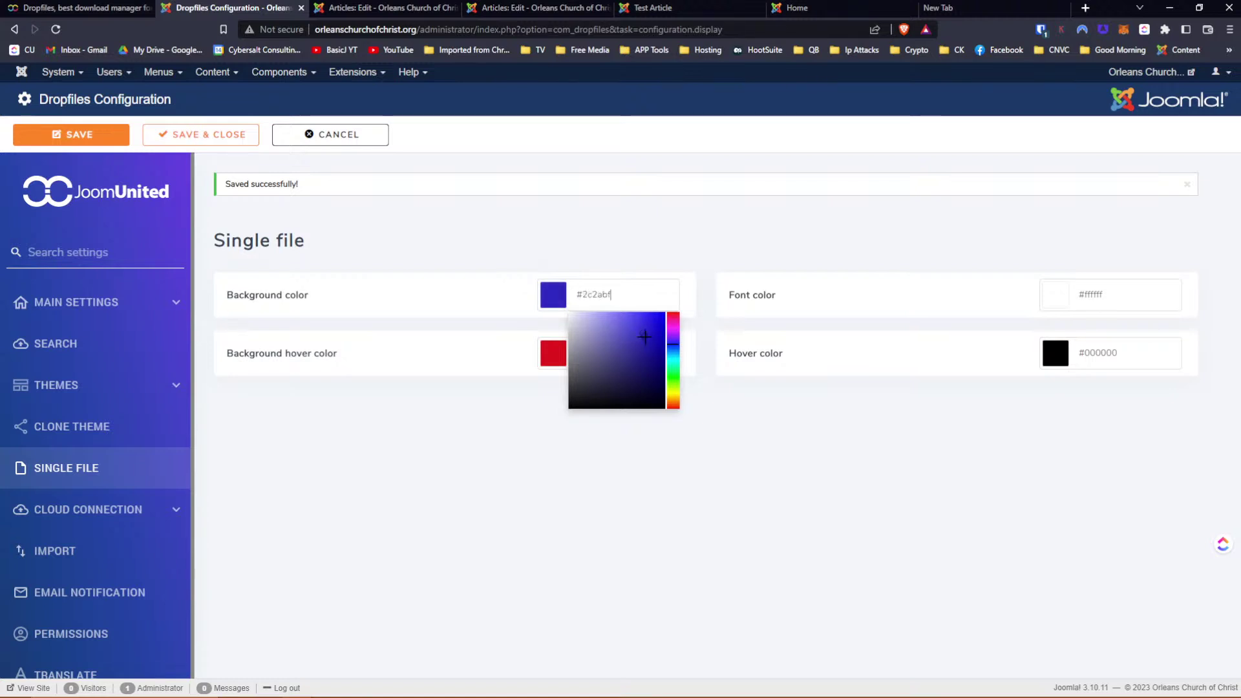
{"action": "left_click", "coordinate": [71, 135]}
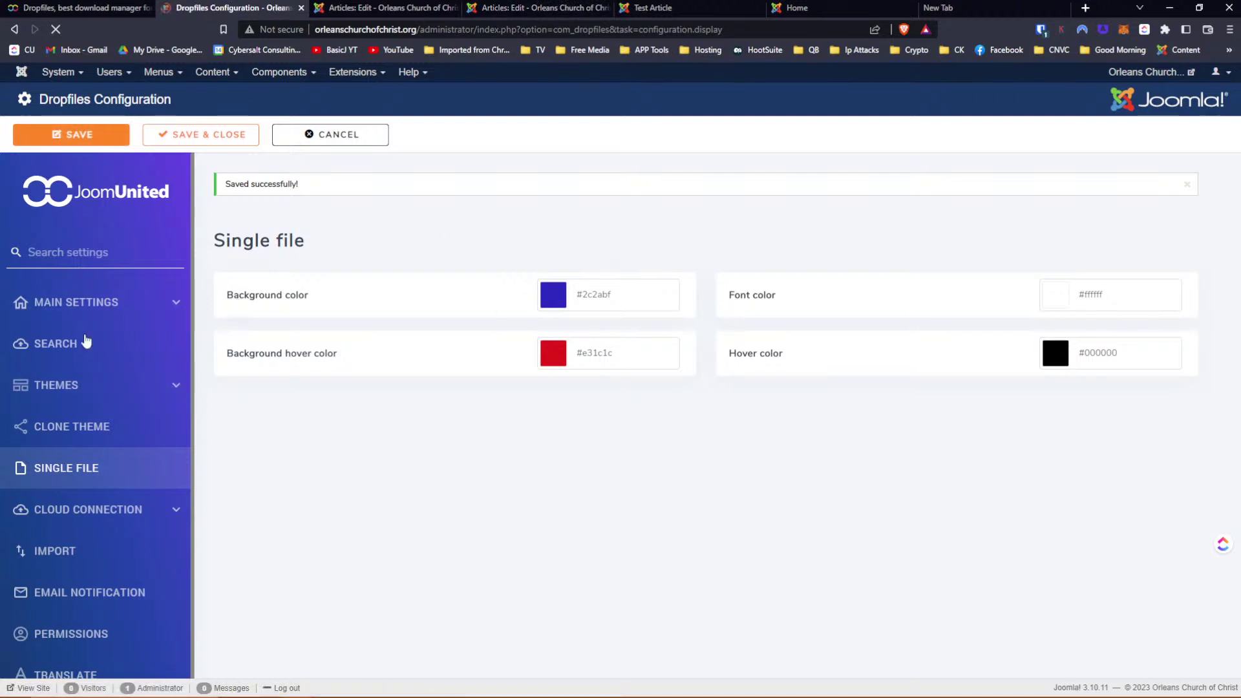
{"action": "scroll", "coordinate": [86, 341], "scroll_direction": "down", "scroll_amount": 1}
{"action": "scroll", "coordinate": [86, 341], "scroll_direction": "down", "scroll_amount": 2}
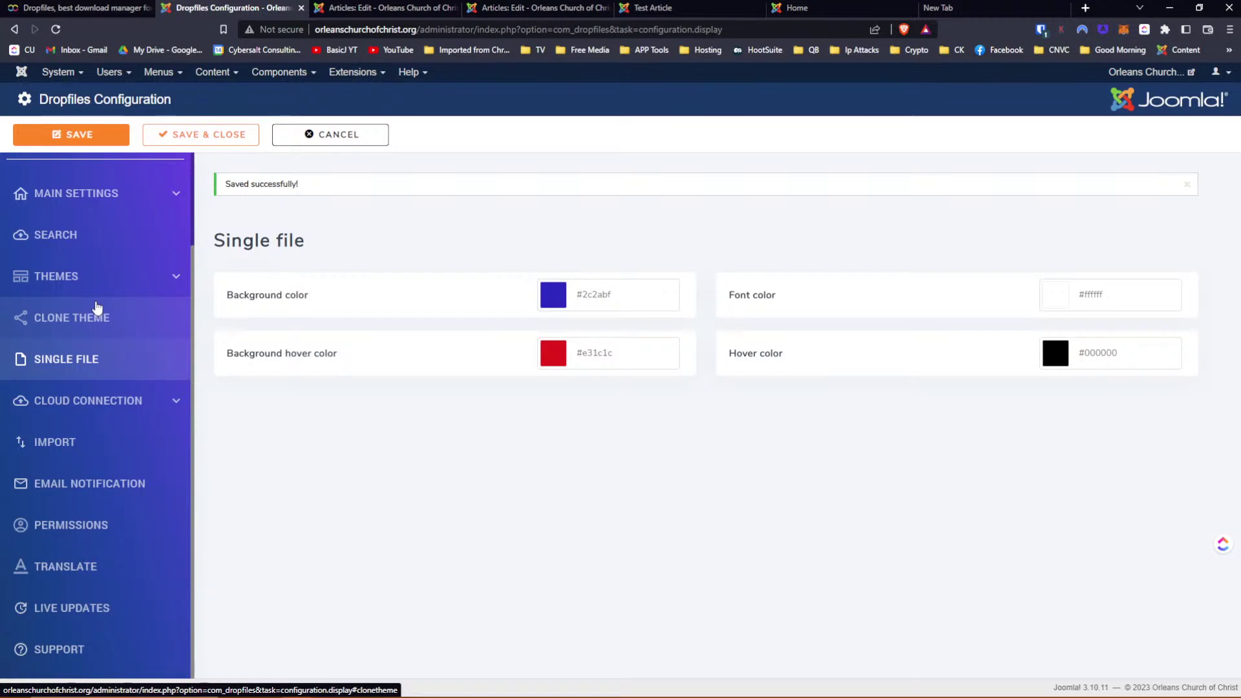
Review the Dropbox, OneDrive Personal and OneDrive Business connection settings, then view the Test Article
{"action": "left_click", "coordinate": [103, 406]}
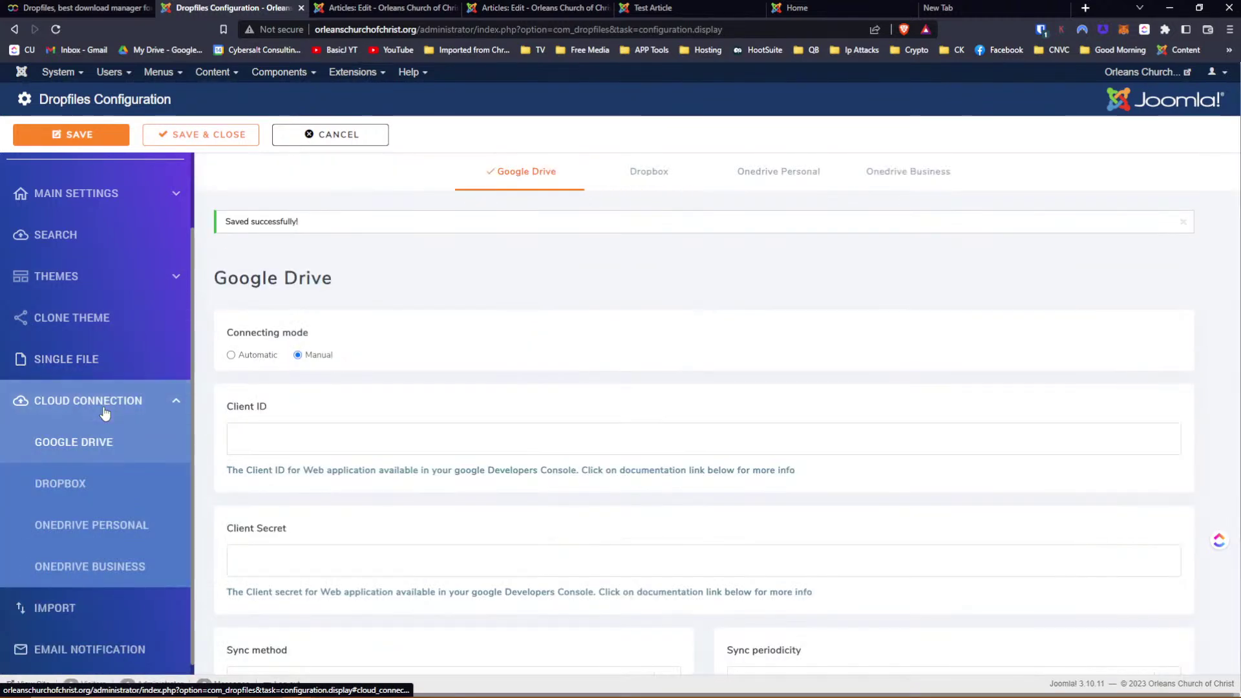
{"action": "scroll", "coordinate": [512, 277], "scroll_direction": "down", "scroll_amount": 2}
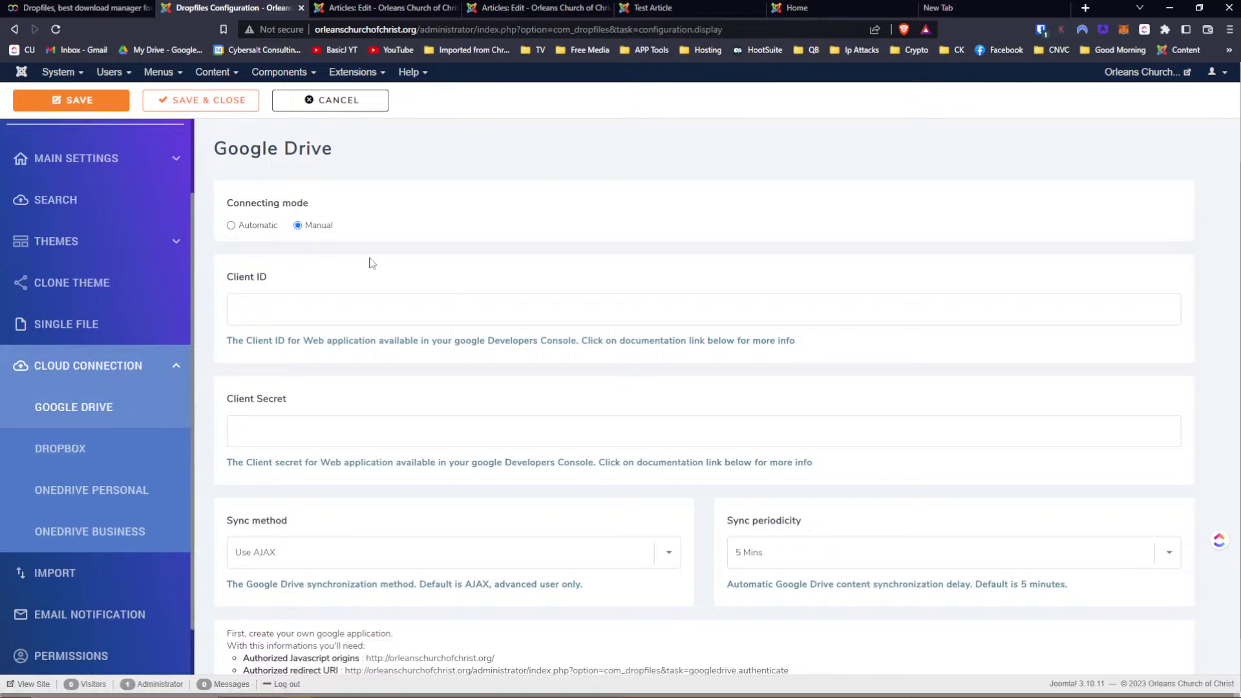
{"action": "scroll", "coordinate": [371, 262], "scroll_direction": "down", "scroll_amount": 1}
{"action": "scroll", "coordinate": [372, 262], "scroll_direction": "up", "scroll_amount": 1}
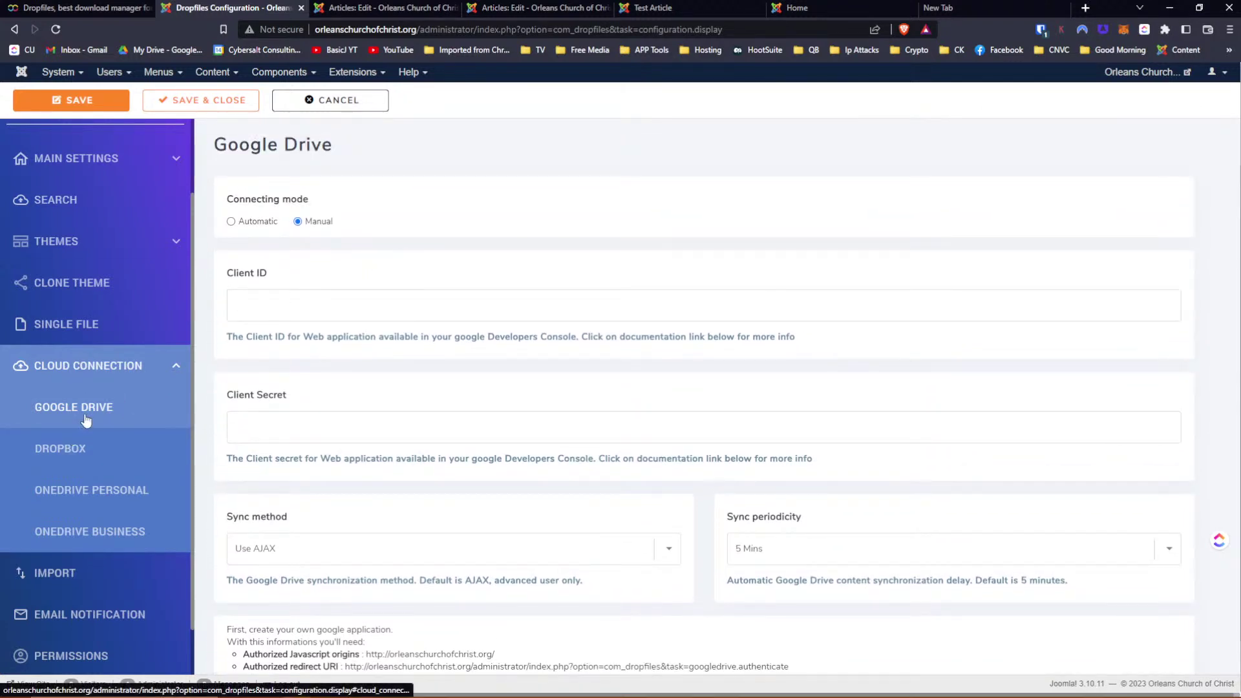
{"action": "scroll", "coordinate": [317, 342], "scroll_direction": "down", "scroll_amount": 1}
{"action": "left_click", "coordinate": [74, 460]}
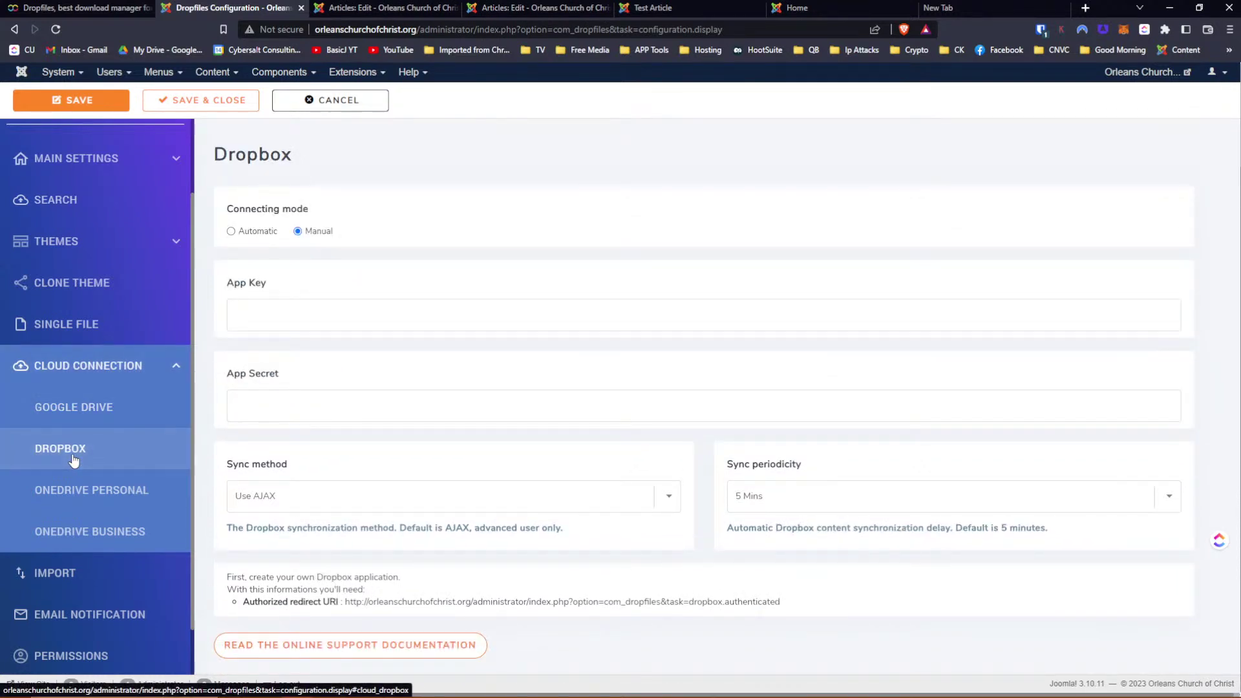
{"action": "left_click", "coordinate": [78, 489]}
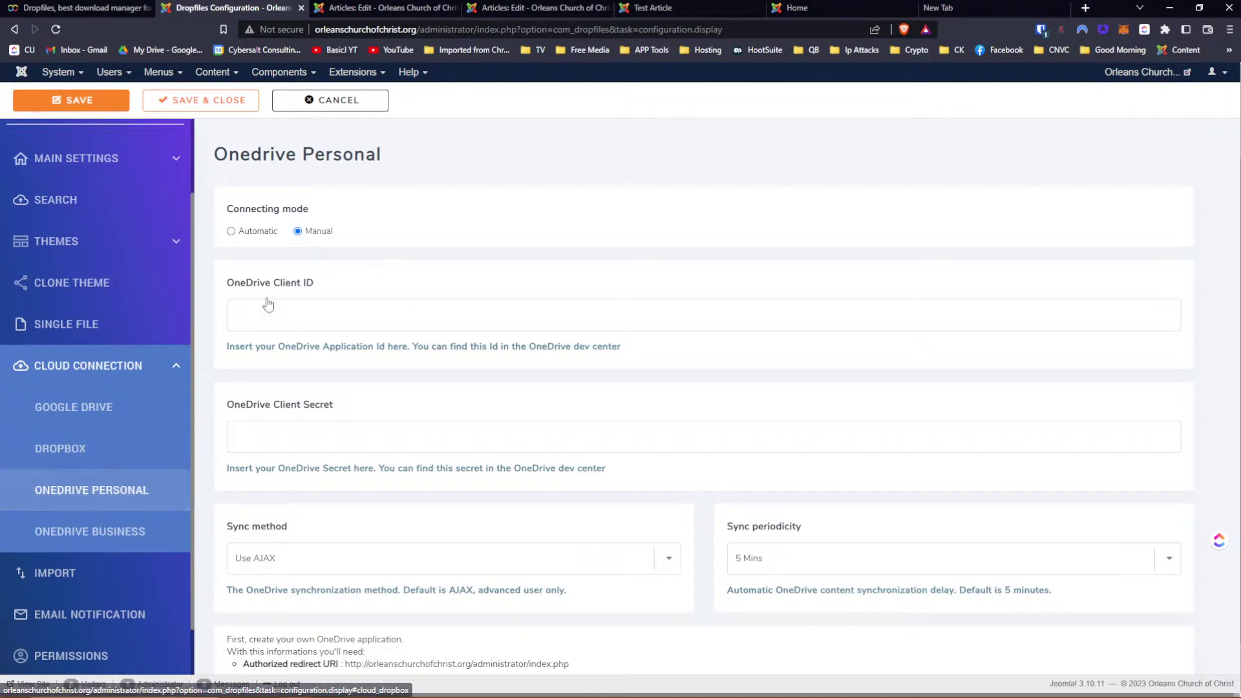
{"action": "left_click", "coordinate": [118, 543]}
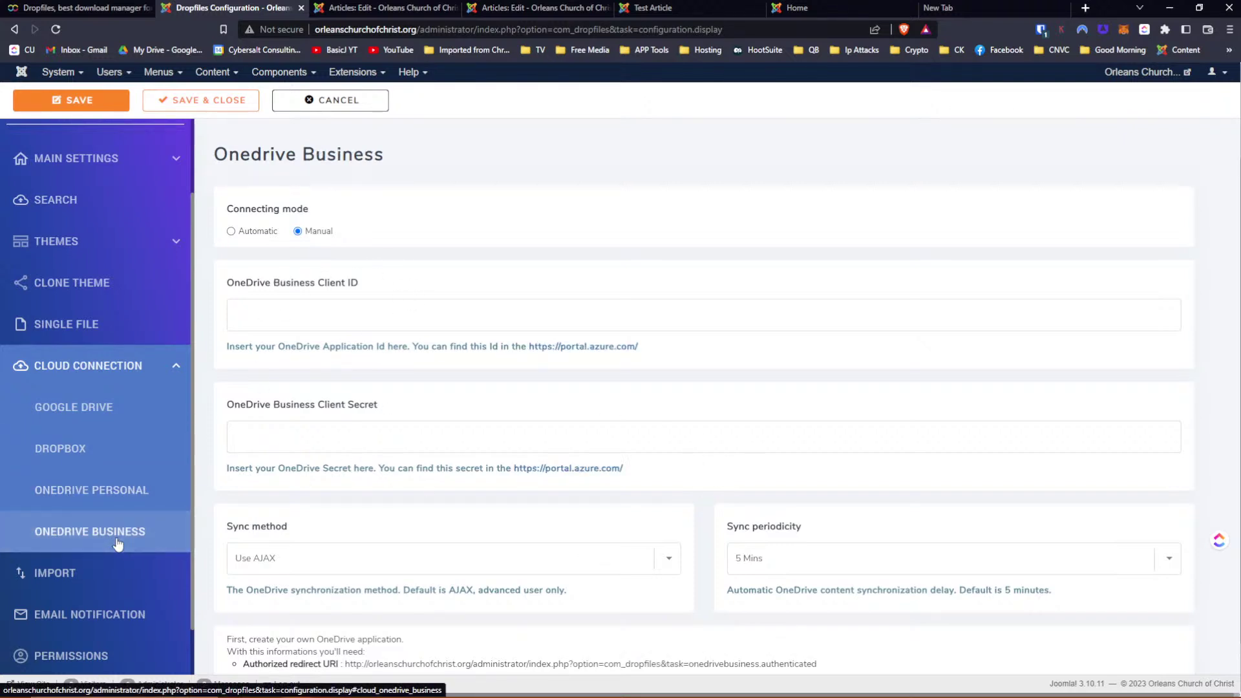
{"action": "left_click", "coordinate": [665, 14]}
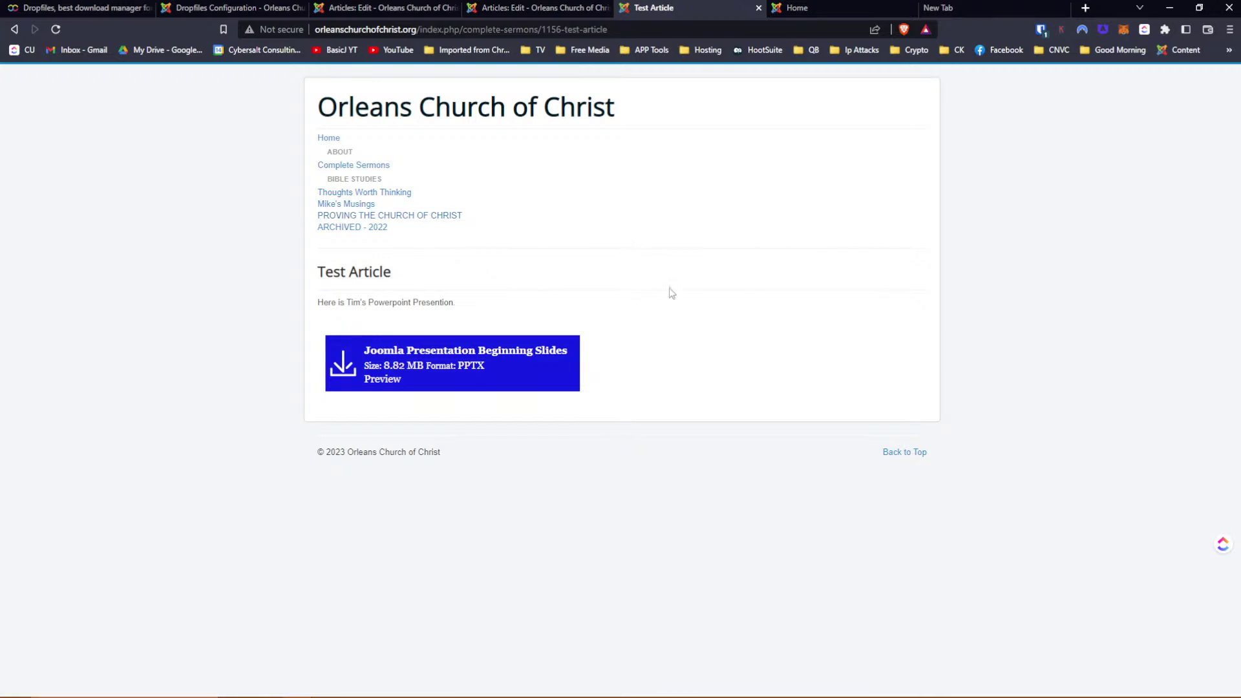
{"action": "mouse_move", "coordinate": [681, 147]}
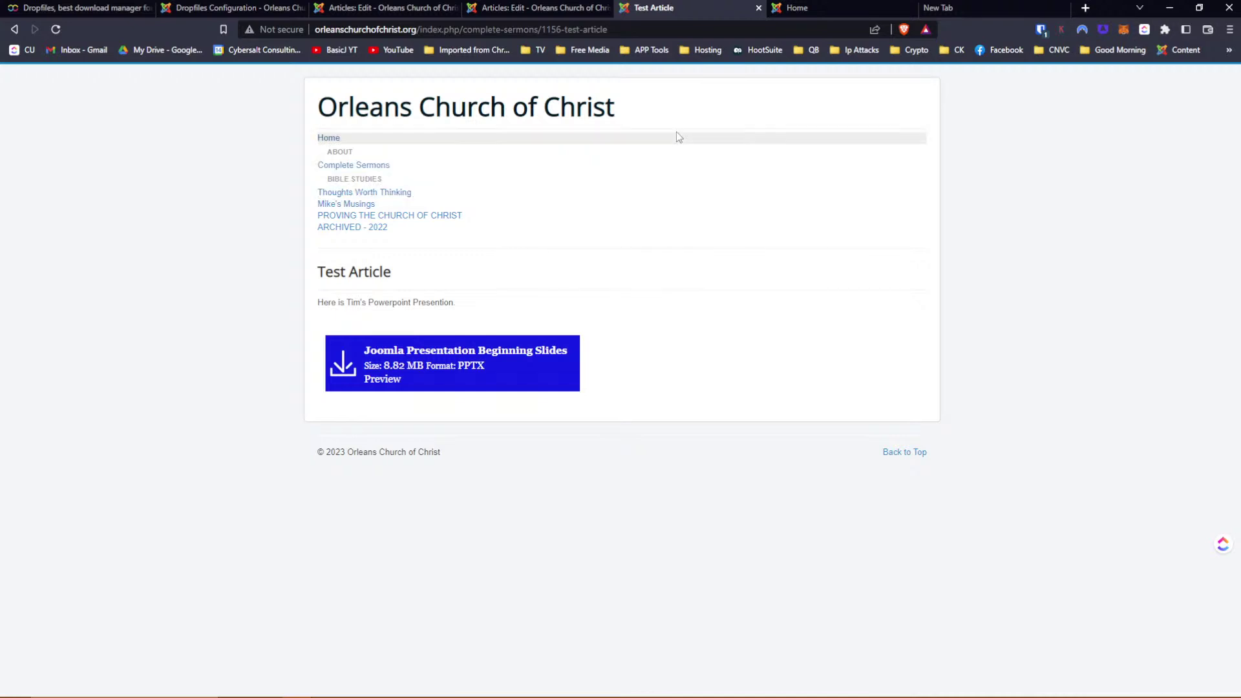
Switch OneDrive Business to Automatic connecting mode and back to Manual, then view Dropbox settings
{"action": "left_click", "coordinate": [246, 13]}
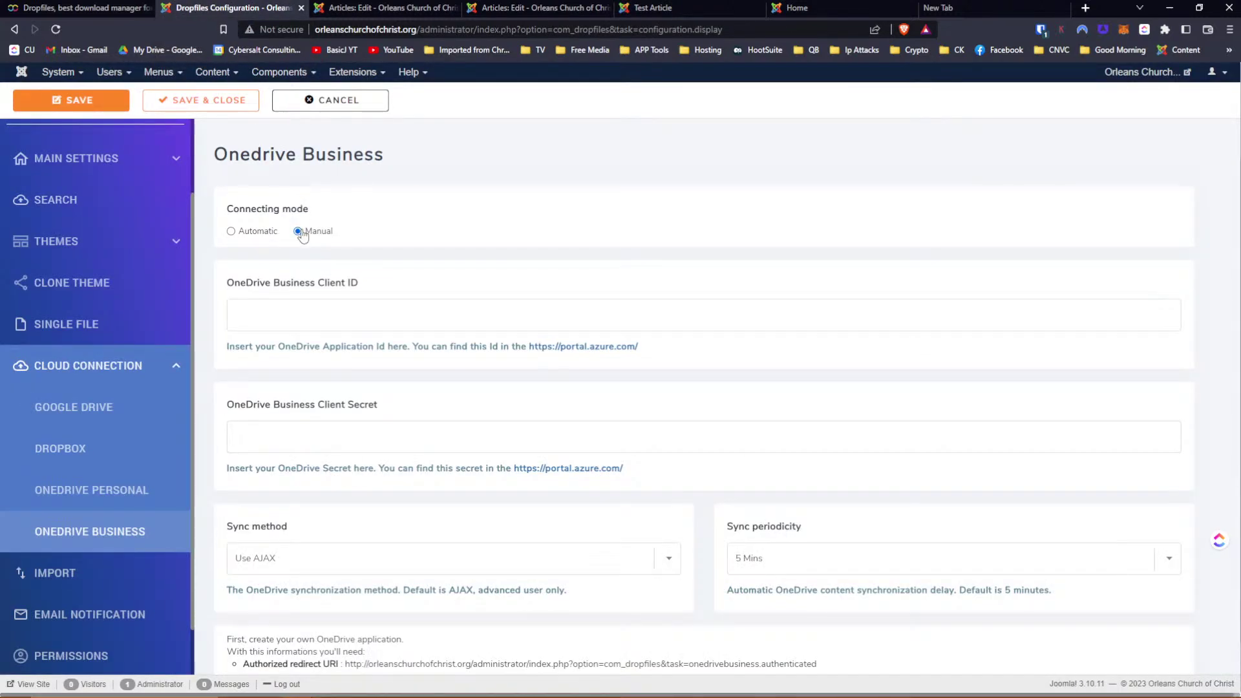
{"action": "left_click", "coordinate": [231, 232]}
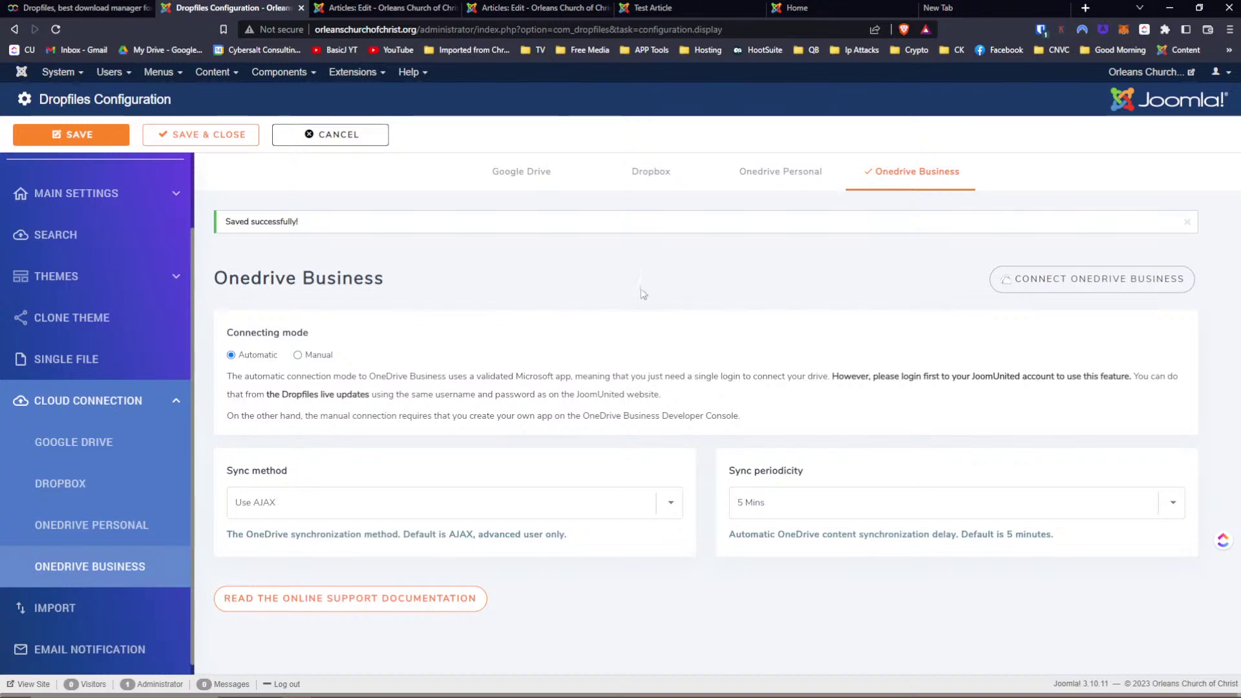
{"action": "left_click", "coordinate": [298, 355]}
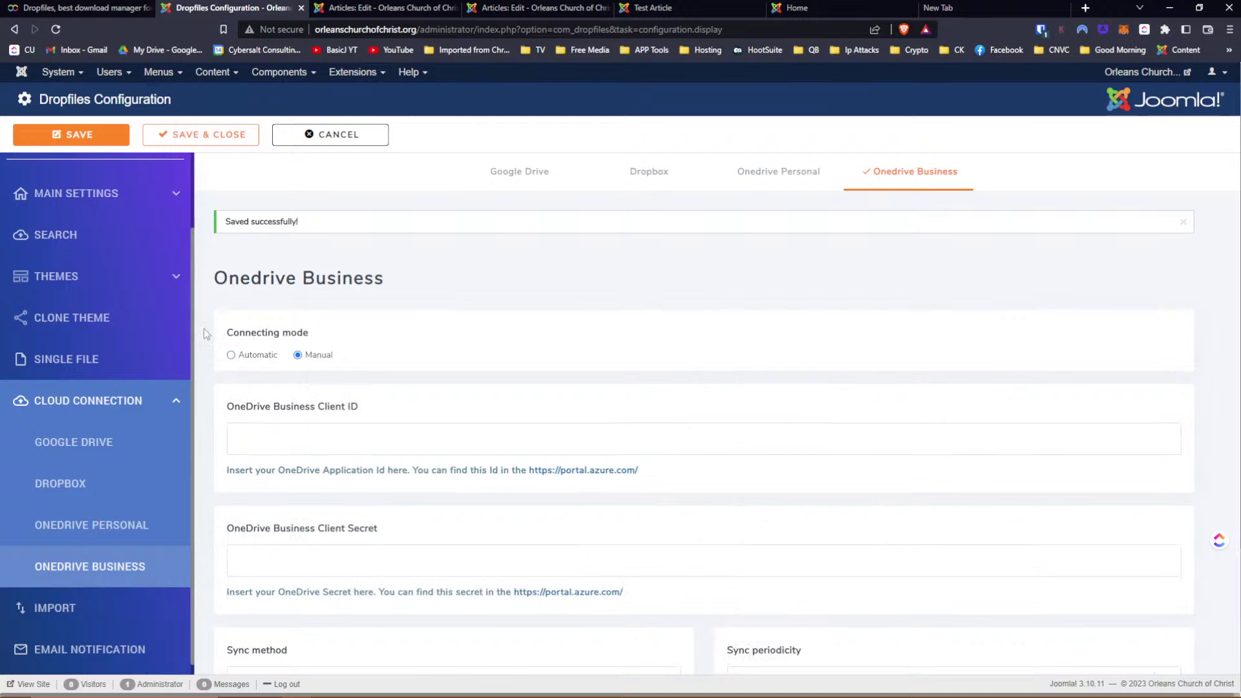
{"action": "scroll", "coordinate": [510, 348], "scroll_direction": "down", "scroll_amount": 2}
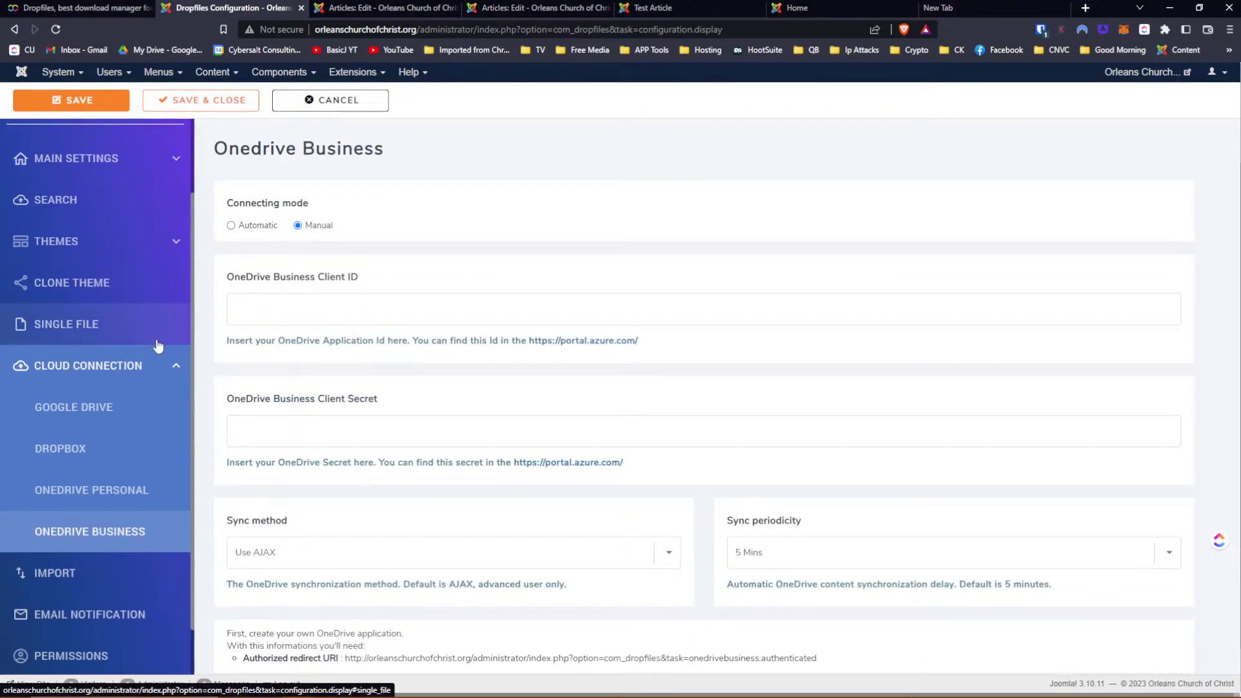
{"action": "left_click", "coordinate": [76, 448]}
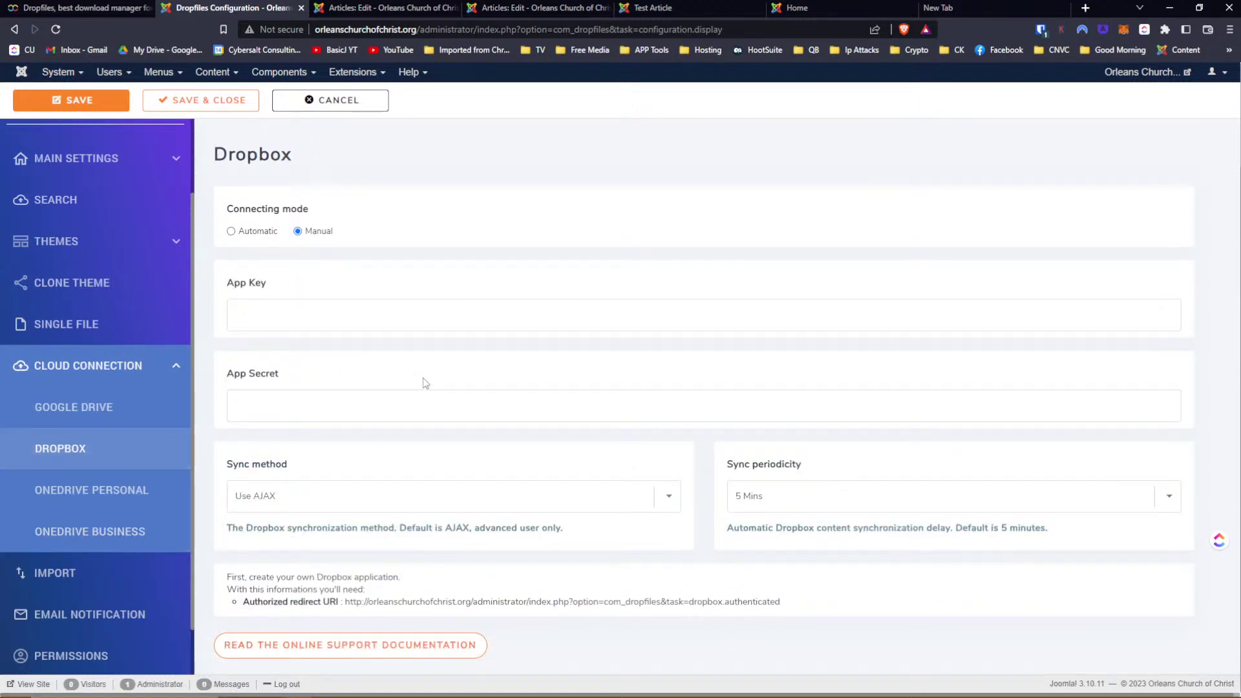
{"action": "scroll", "coordinate": [67, 383], "scroll_direction": "down", "scroll_amount": 3}
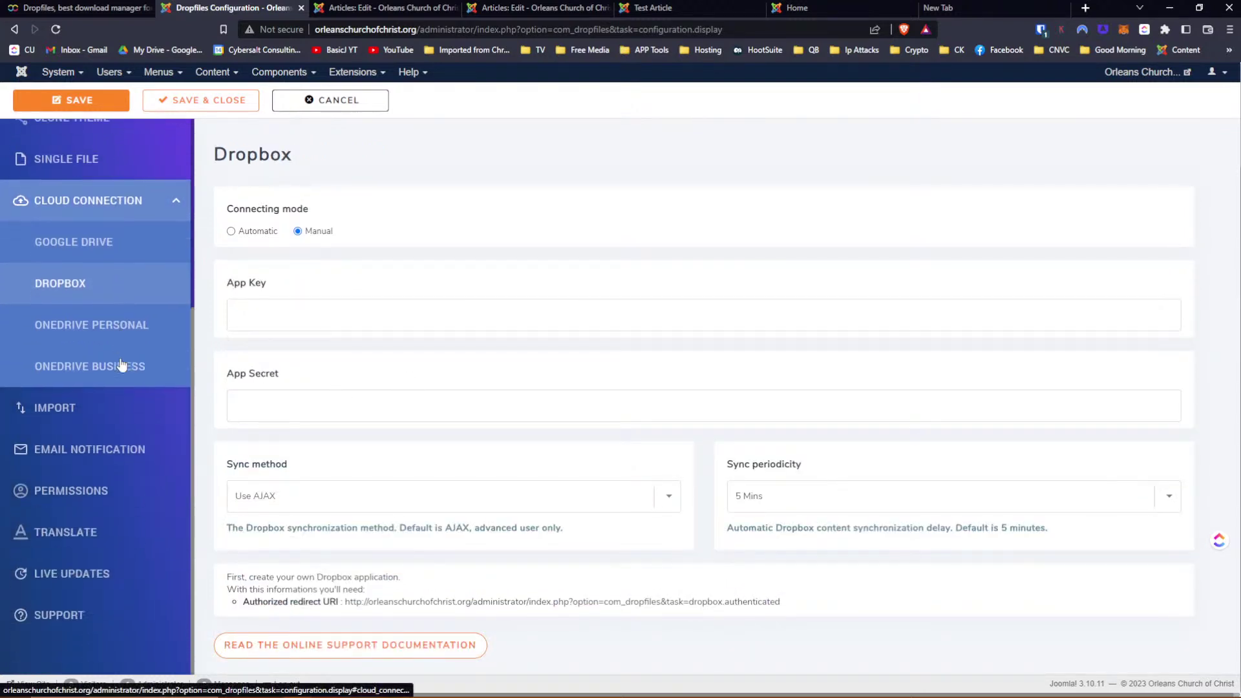
Open Dropfiles Import, run the Phoca Downloads import with no root category, and dismiss the warning
{"action": "left_click", "coordinate": [65, 403]}
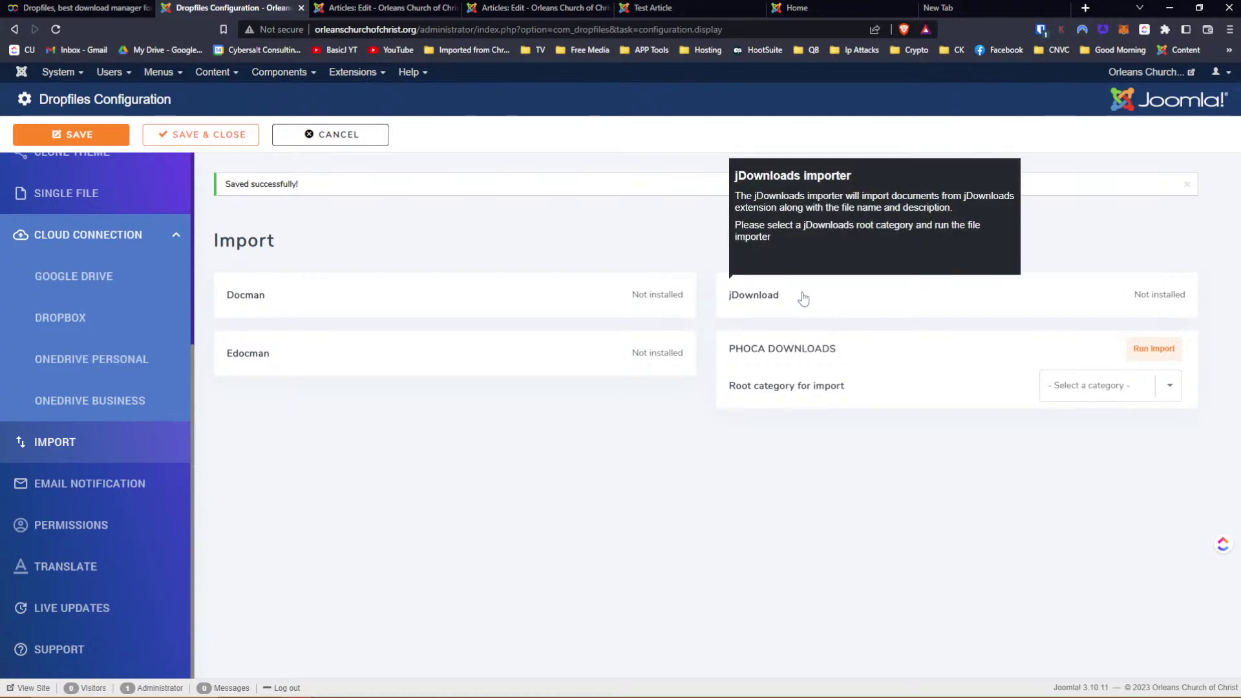
{"action": "left_click", "coordinate": [1170, 391]}
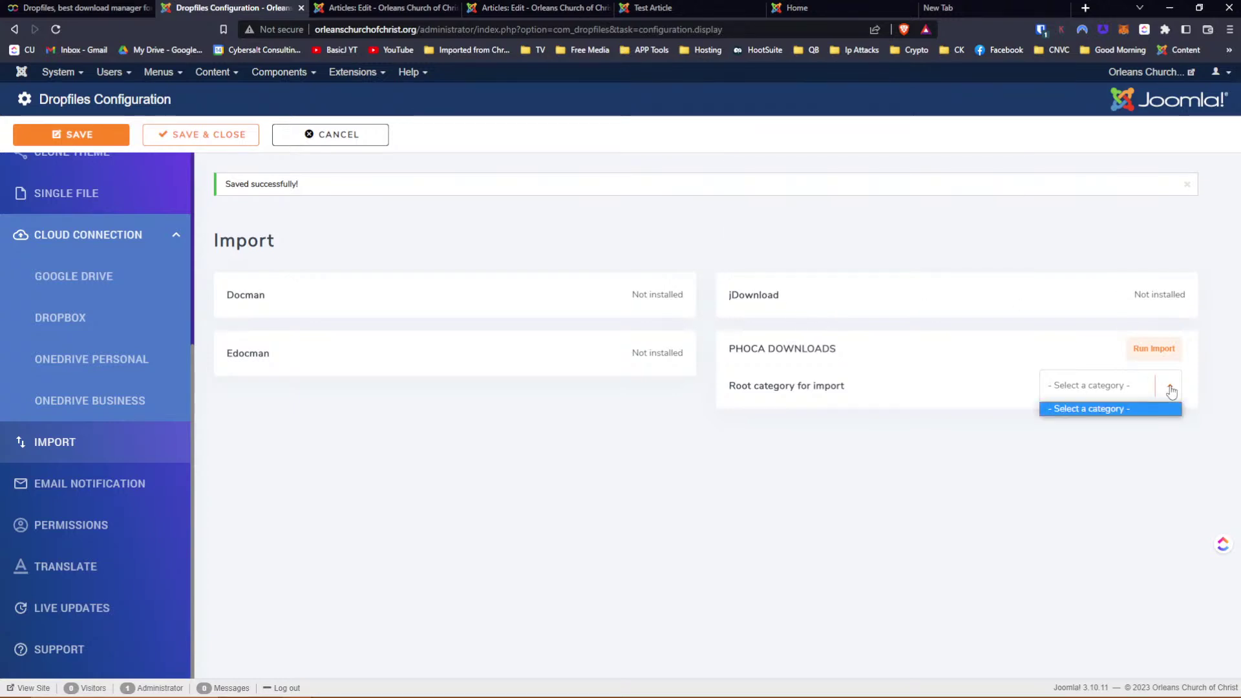
{"action": "left_click", "coordinate": [862, 392]}
{"action": "mouse_move", "coordinate": [843, 393]}
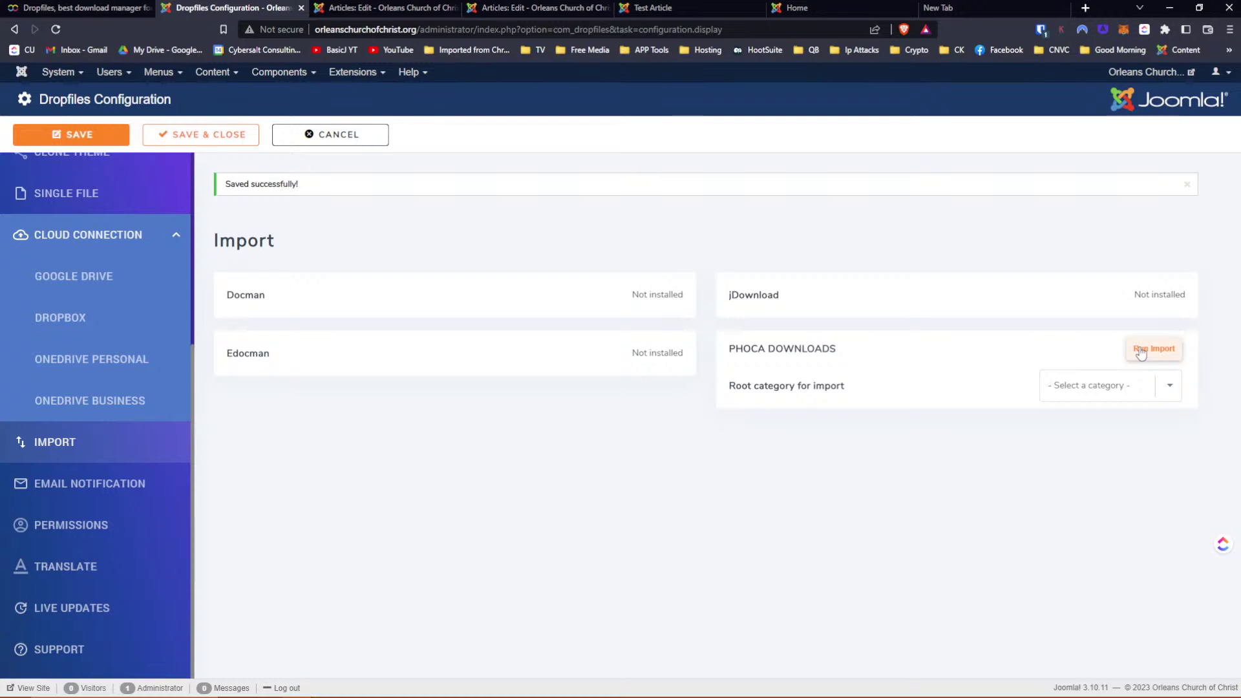
{"action": "left_click", "coordinate": [1140, 353]}
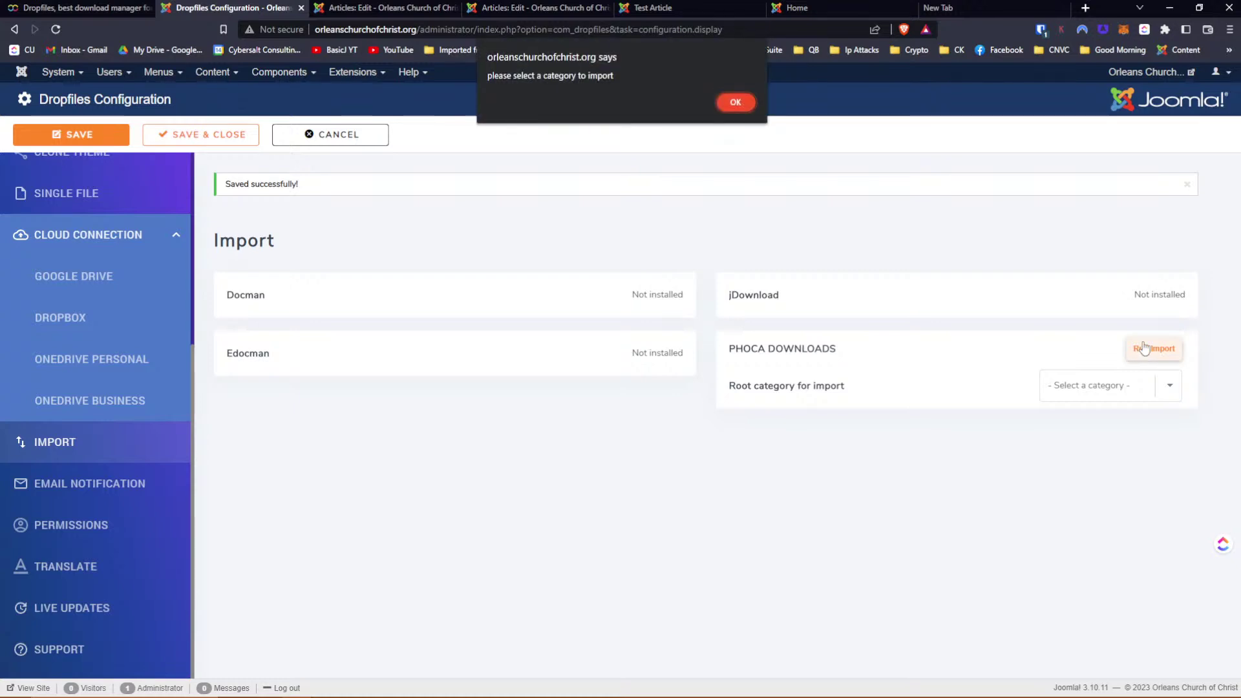
{"action": "left_click", "coordinate": [732, 101]}
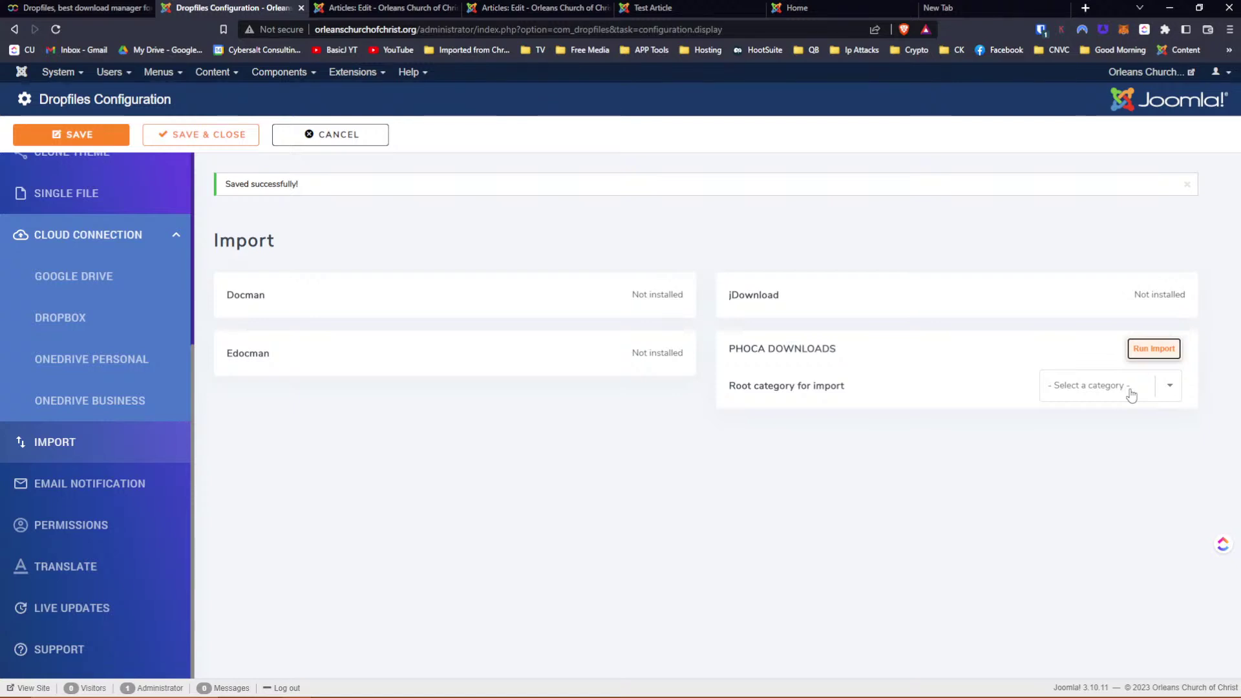
{"action": "left_click", "coordinate": [71, 483]}
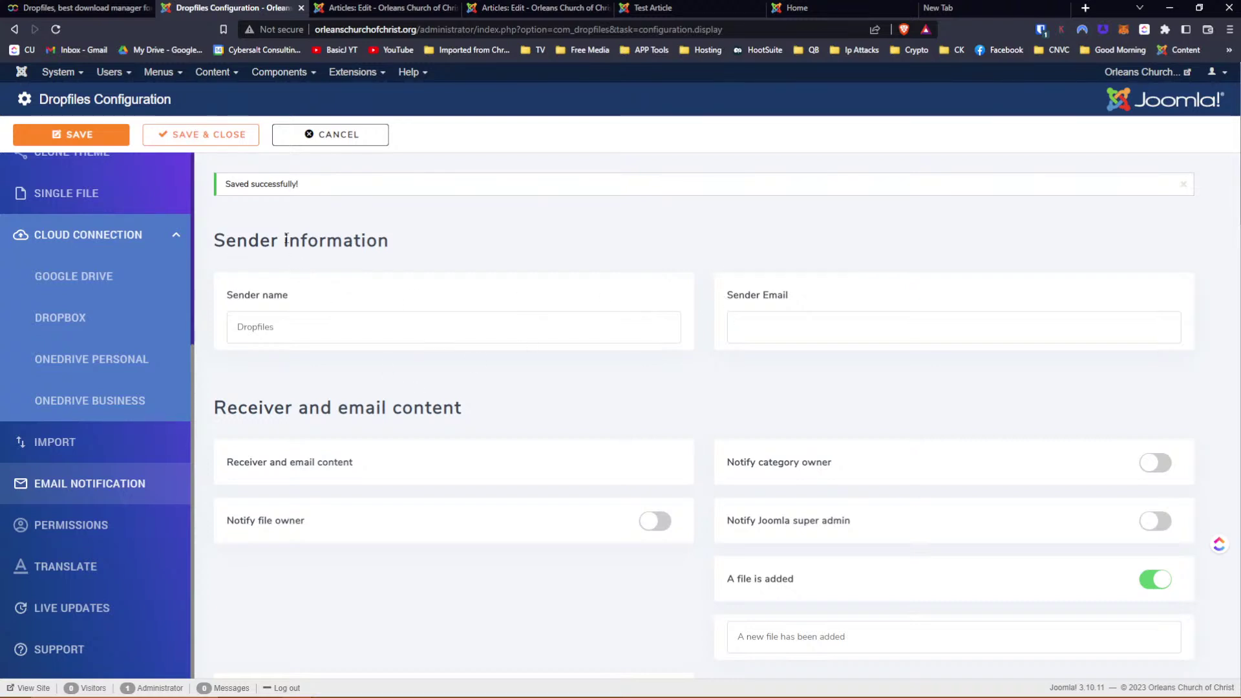
{"action": "scroll", "coordinate": [358, 274], "scroll_direction": "down", "scroll_amount": 2}
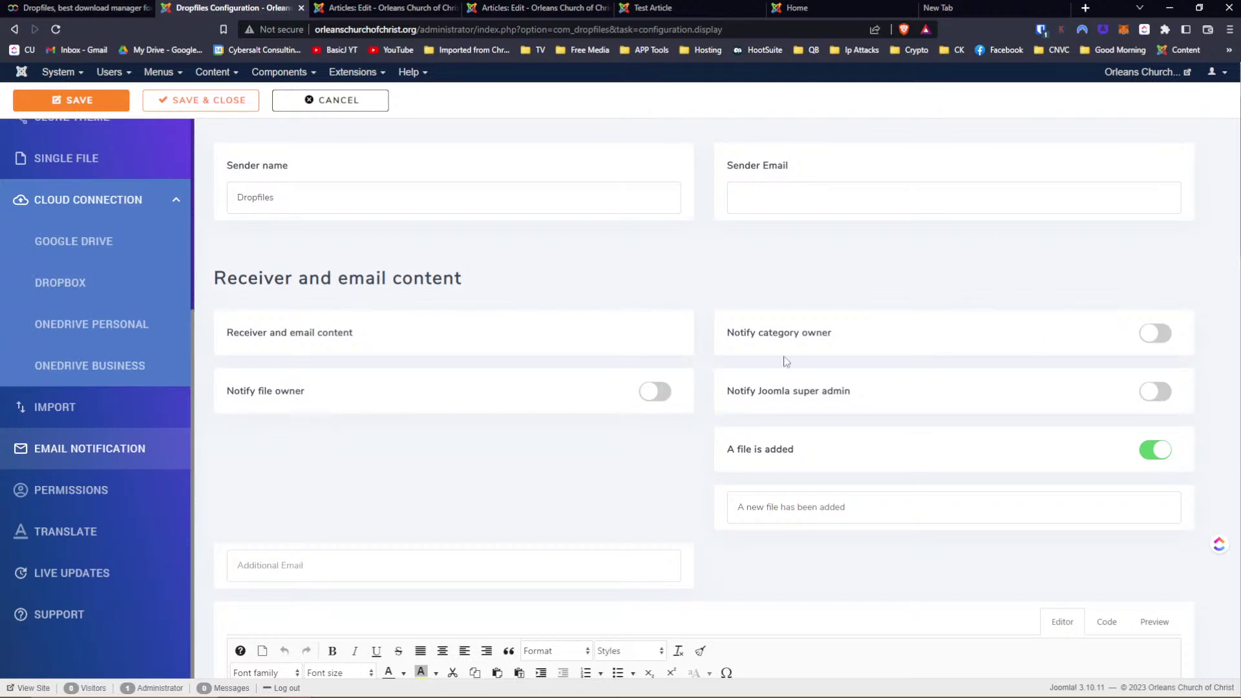
{"action": "scroll", "coordinate": [786, 361], "scroll_direction": "down", "scroll_amount": 4}
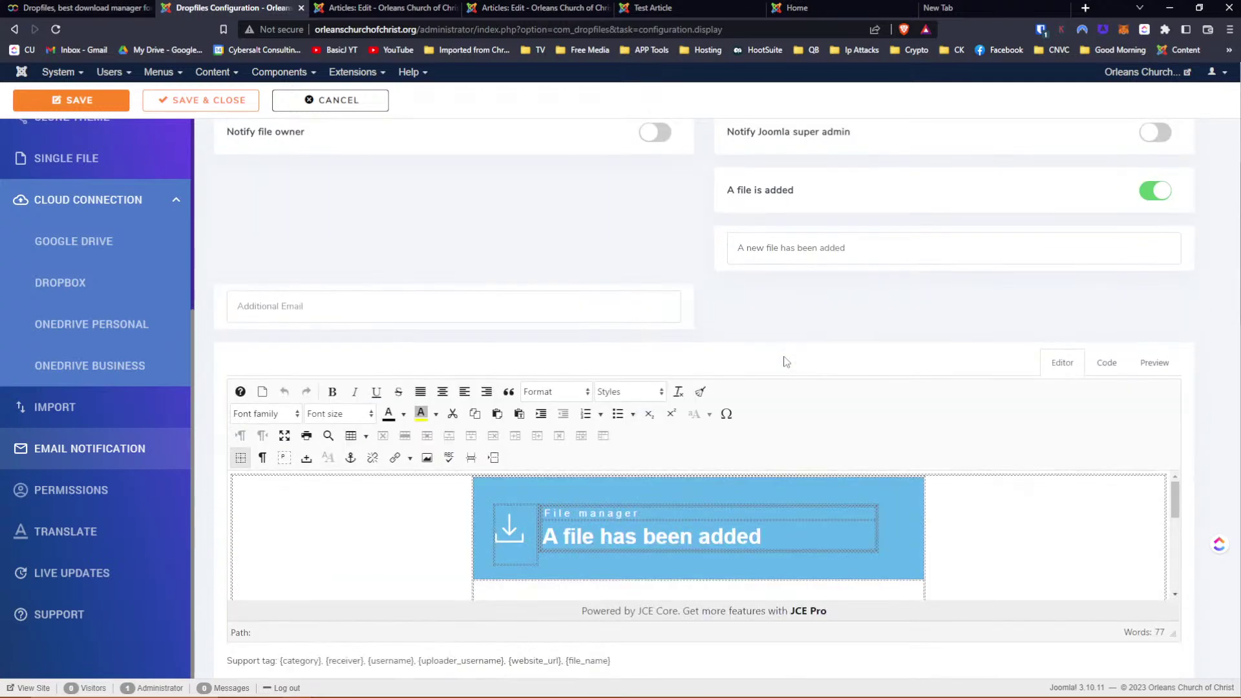
{"action": "scroll", "coordinate": [786, 361], "scroll_direction": "down", "scroll_amount": 3}
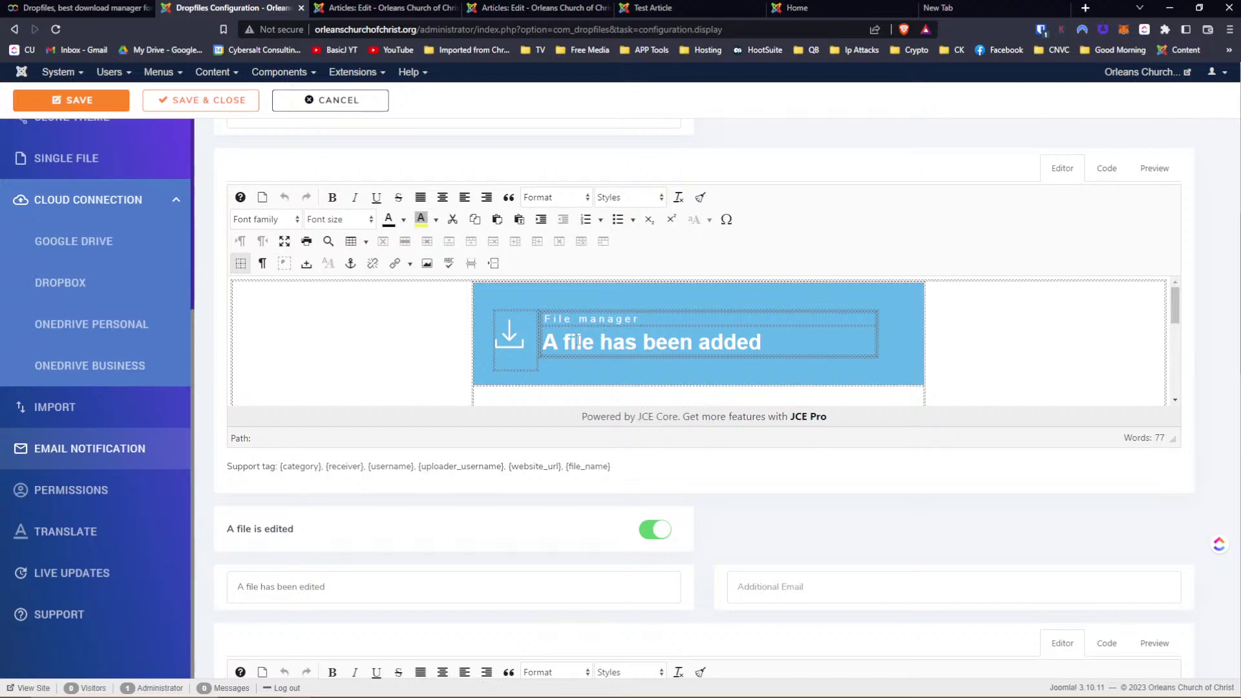
{"action": "scroll", "coordinate": [579, 341], "scroll_direction": "down", "scroll_amount": 3}
{"action": "scroll", "coordinate": [1069, 534], "scroll_direction": "down", "scroll_amount": 2}
{"action": "scroll", "coordinate": [983, 486], "scroll_direction": "down", "scroll_amount": 2}
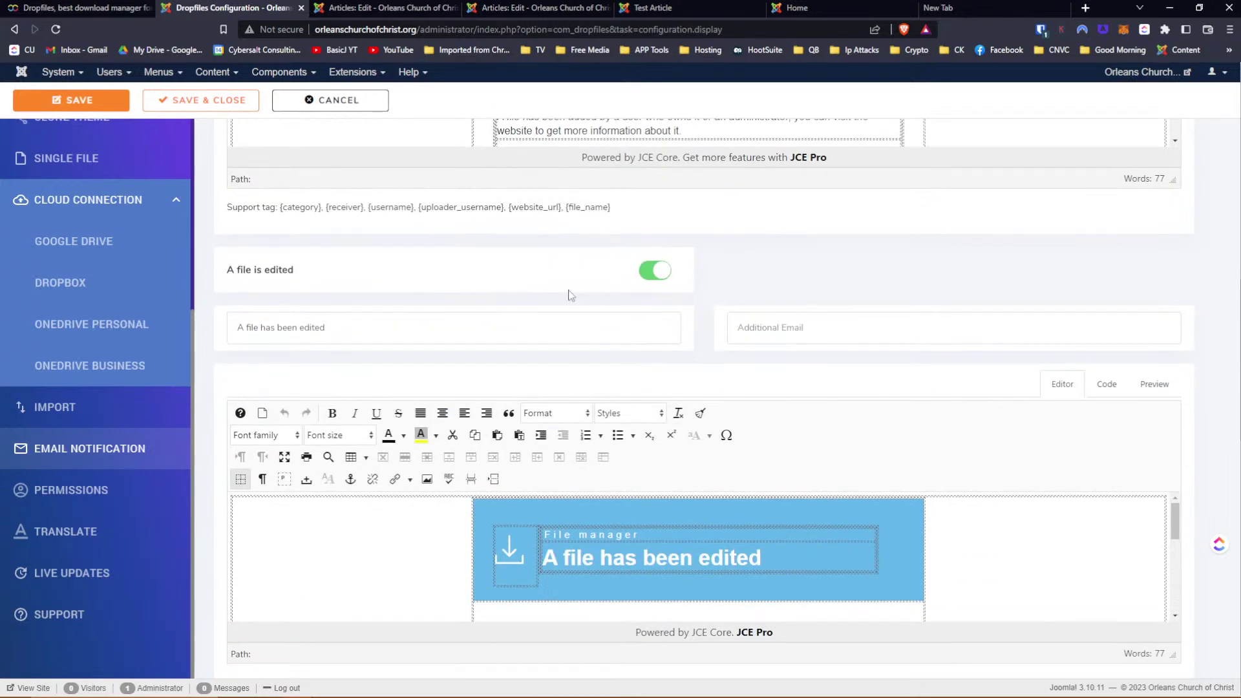
{"action": "scroll", "coordinate": [892, 393], "scroll_direction": "down", "scroll_amount": 7}
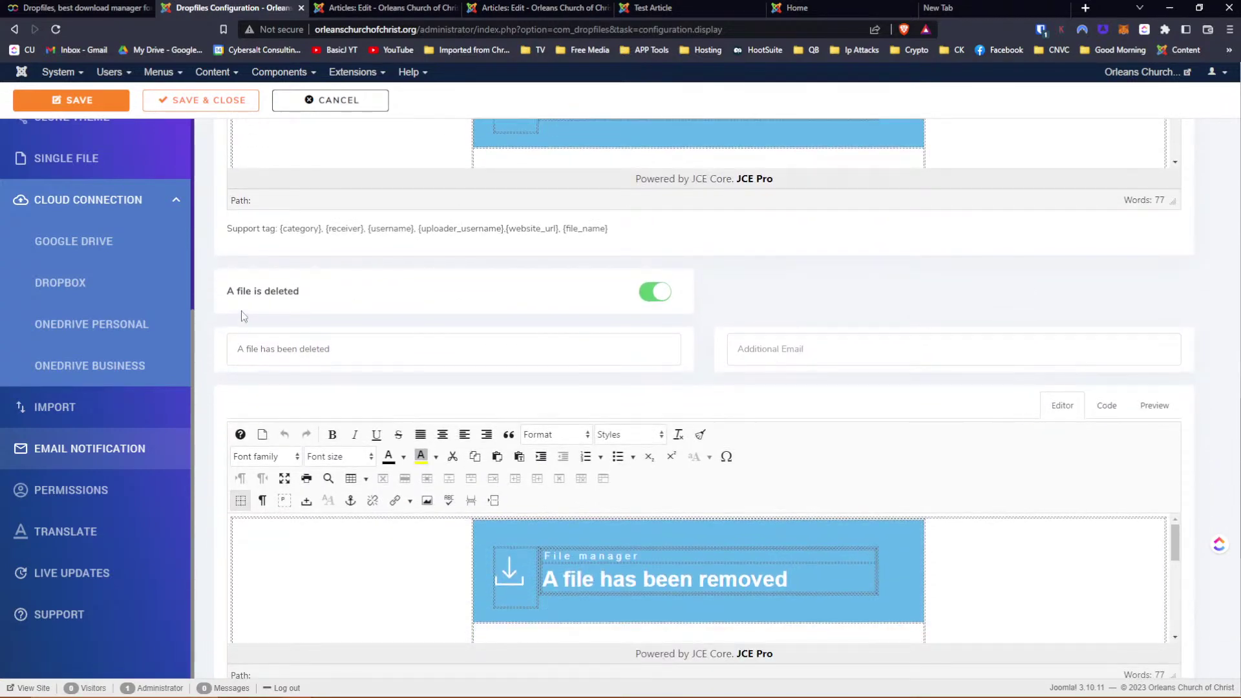
{"action": "scroll", "coordinate": [800, 390], "scroll_direction": "down", "scroll_amount": 3}
{"action": "scroll", "coordinate": [799, 388], "scroll_direction": "down", "scroll_amount": 5}
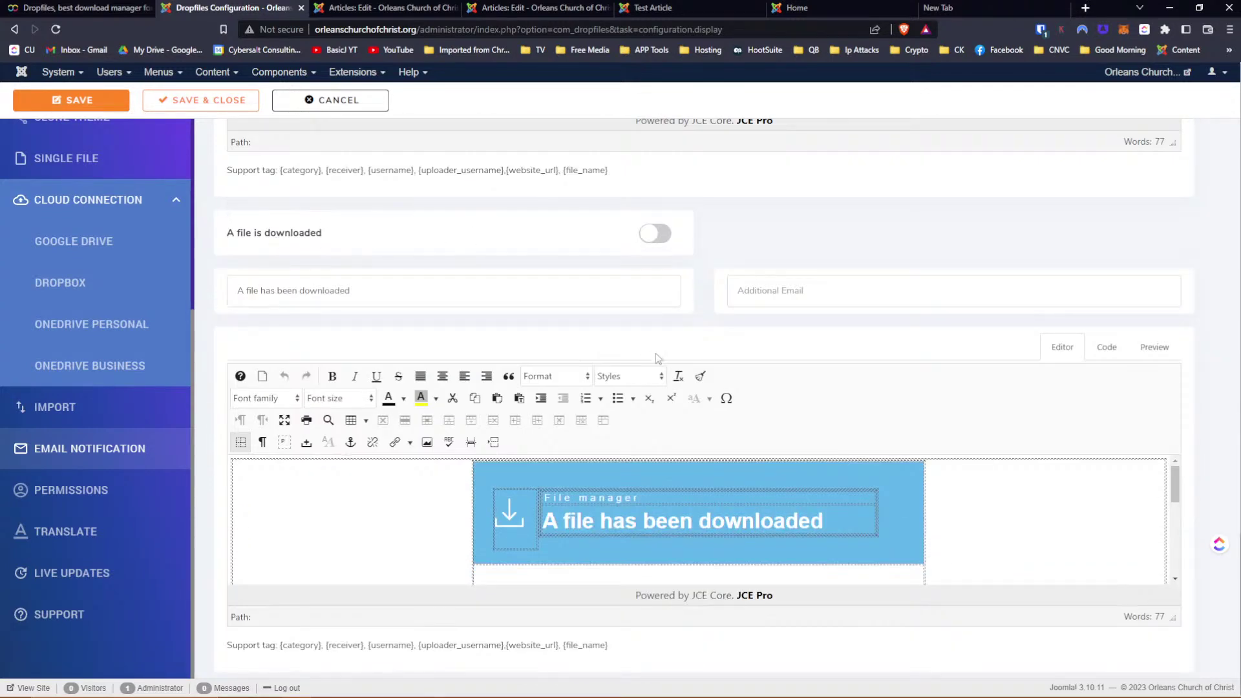
{"action": "left_click", "coordinate": [655, 237]}
{"action": "left_click", "coordinate": [655, 236]}
{"action": "scroll", "coordinate": [788, 276], "scroll_direction": "up", "scroll_amount": 9}
{"action": "scroll", "coordinate": [792, 275], "scroll_direction": "up", "scroll_amount": 10}
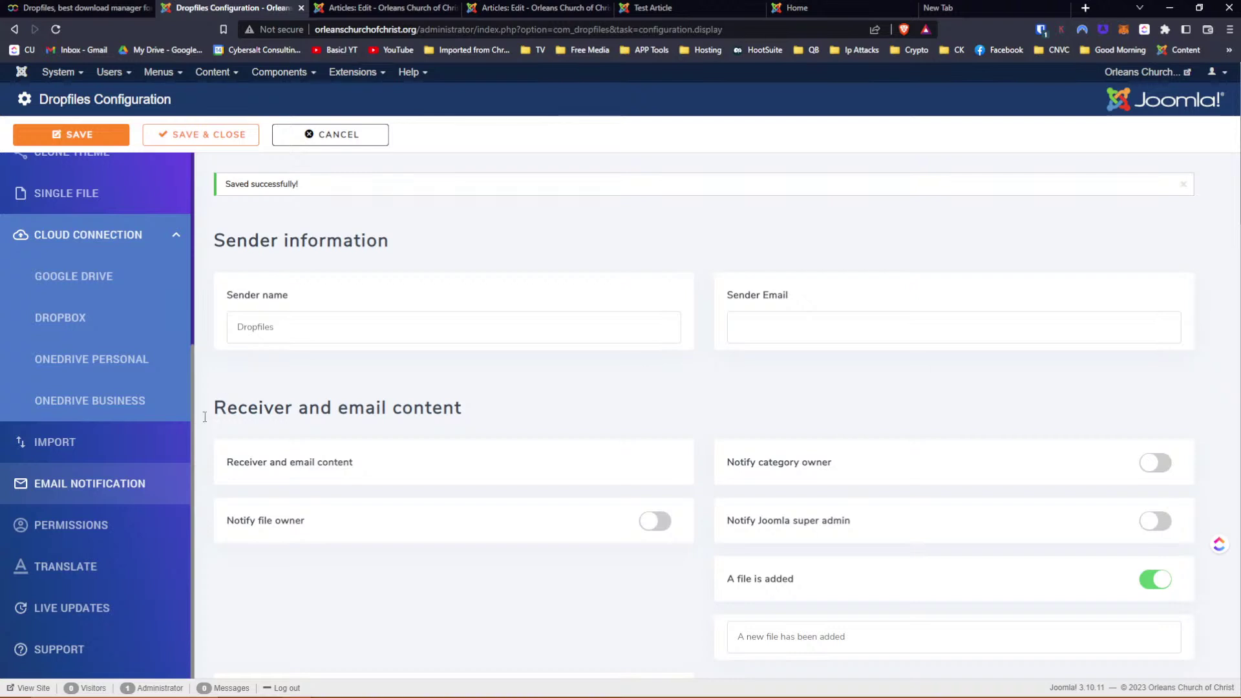
{"action": "left_click", "coordinate": [97, 526]}
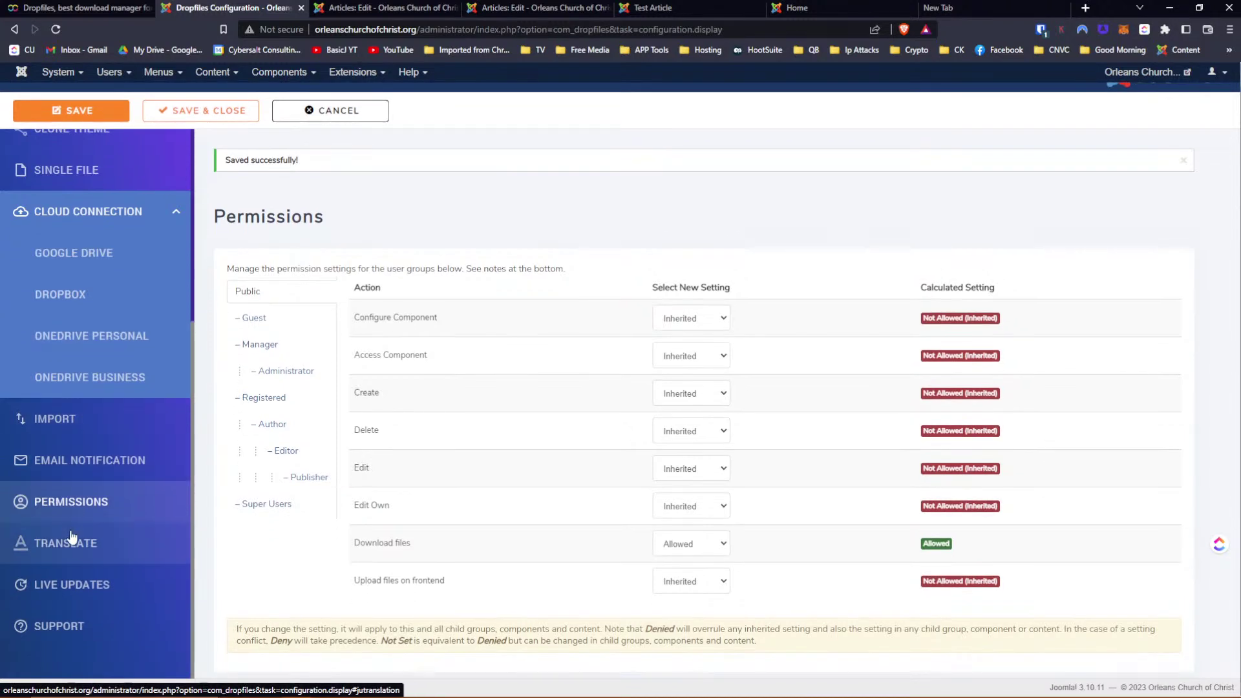
View the Translate settings, then the Live Updates page requiring a linked Joomunited account
{"action": "left_click", "coordinate": [73, 550]}
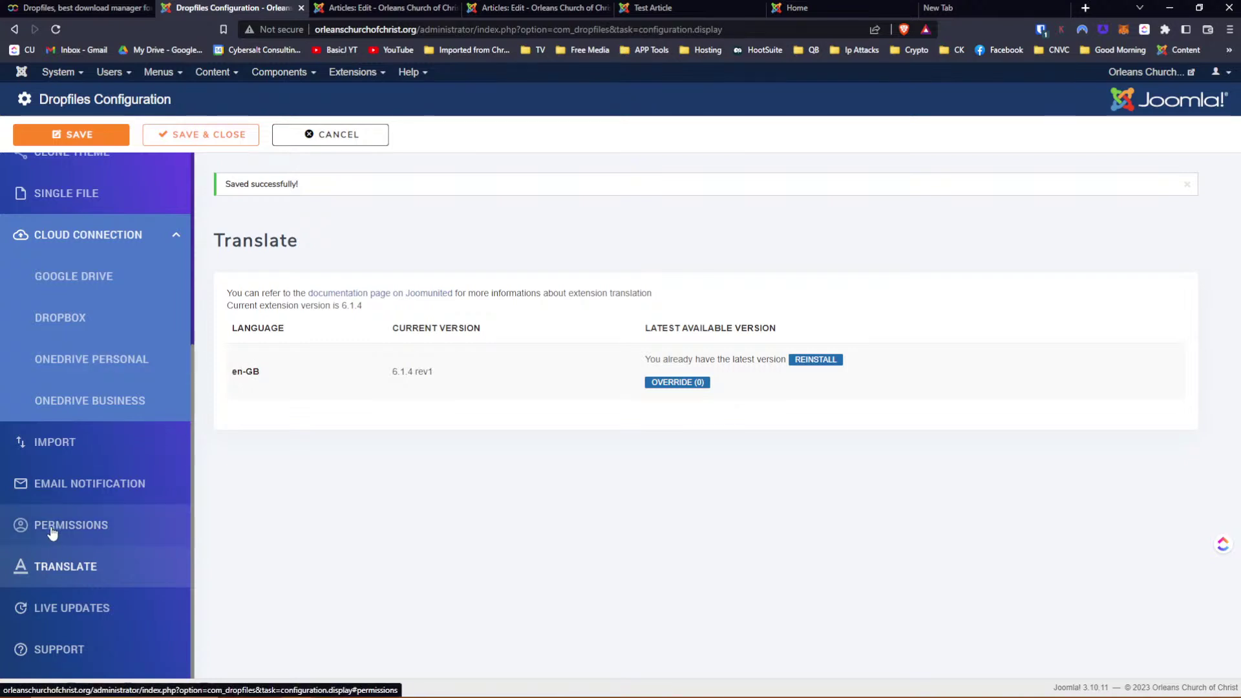
{"action": "left_click", "coordinate": [63, 607]}
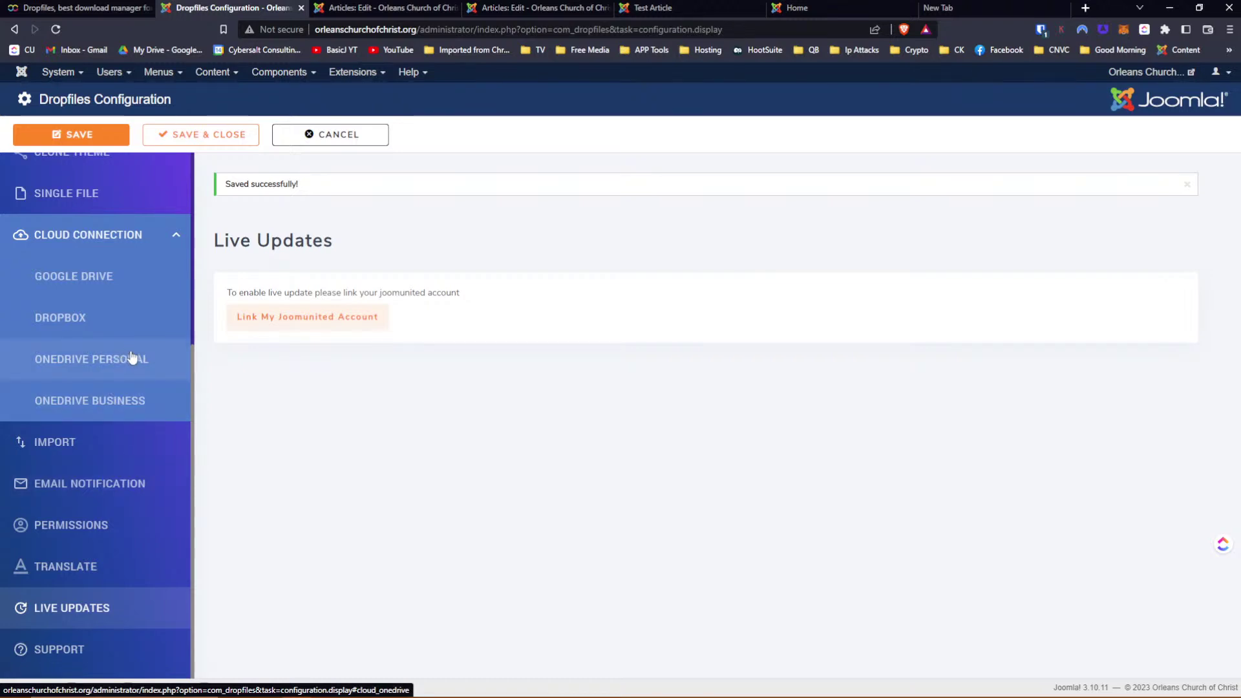
Save & Close the Dropfiles configuration to return to the Files Manager
{"action": "scroll", "coordinate": [125, 381], "scroll_direction": "up", "scroll_amount": 4}
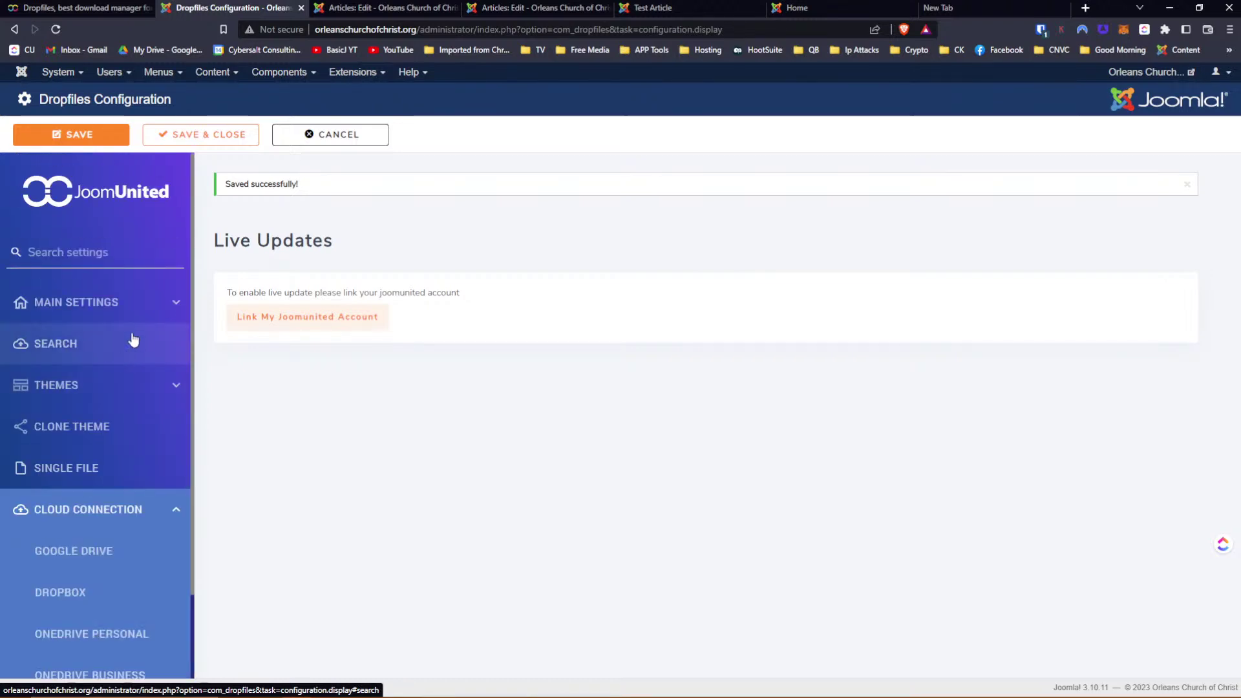
{"action": "left_click", "coordinate": [208, 141]}
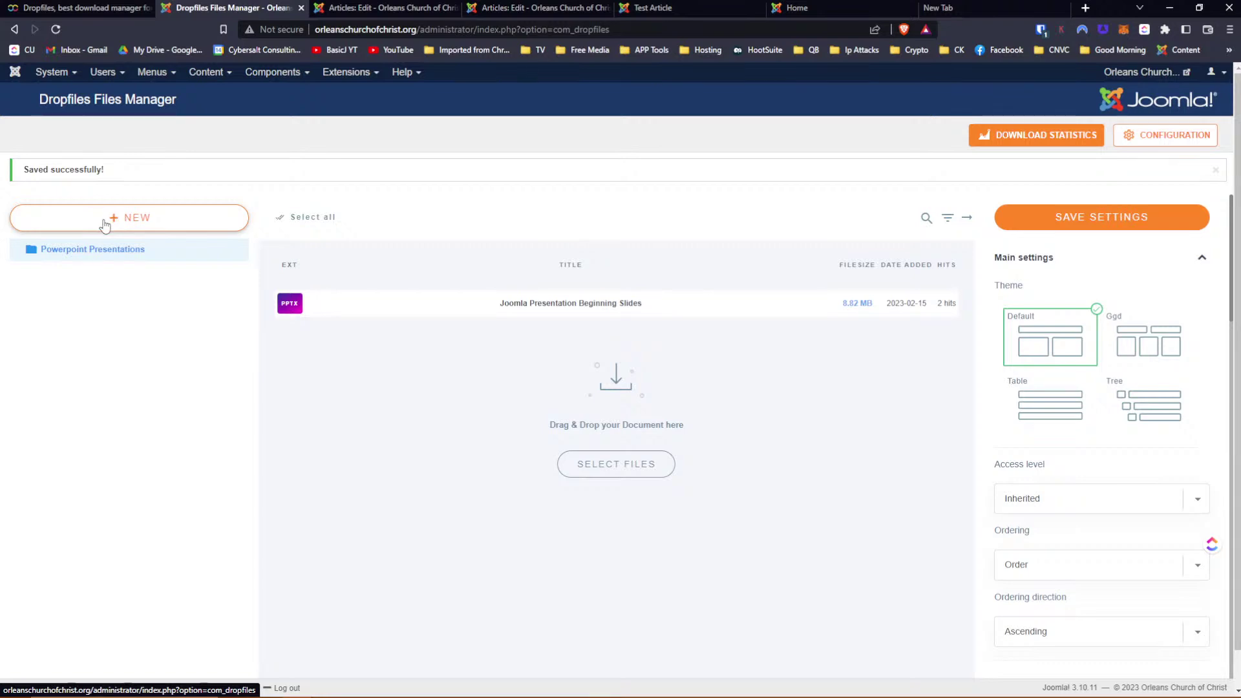
Create a new Dropfiles category and rename it 'Power 2'
{"action": "left_click", "coordinate": [104, 224]}
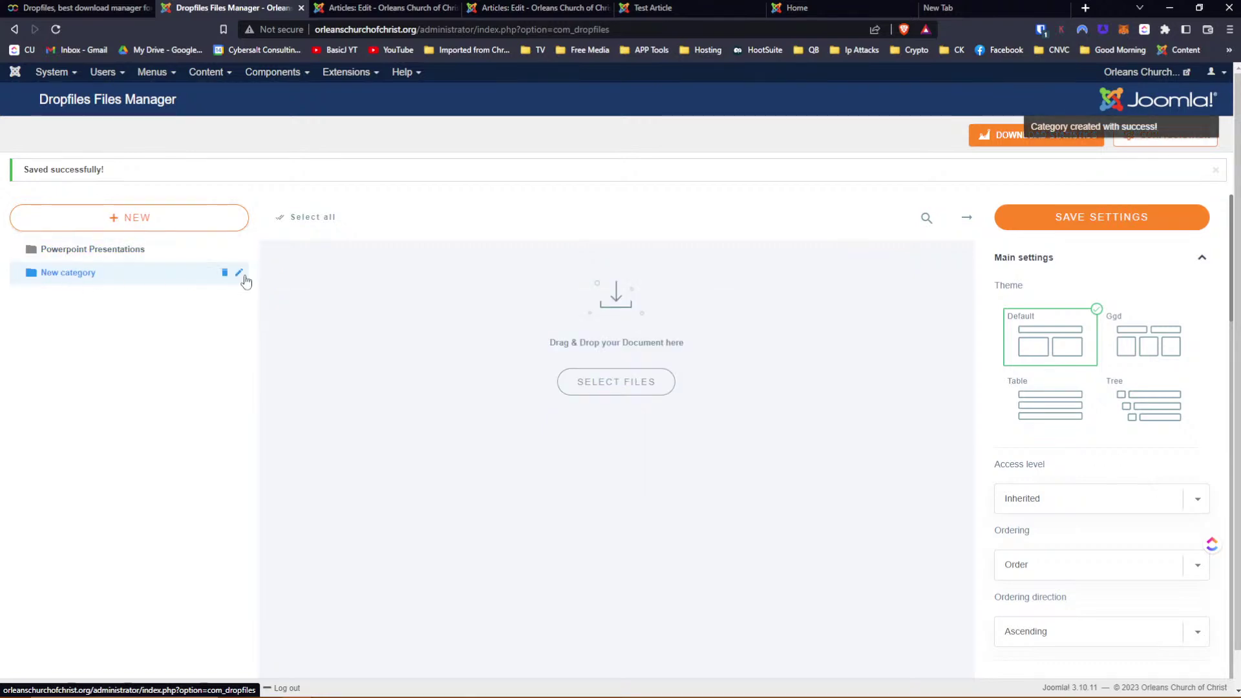
{"action": "left_click", "coordinate": [243, 276]}
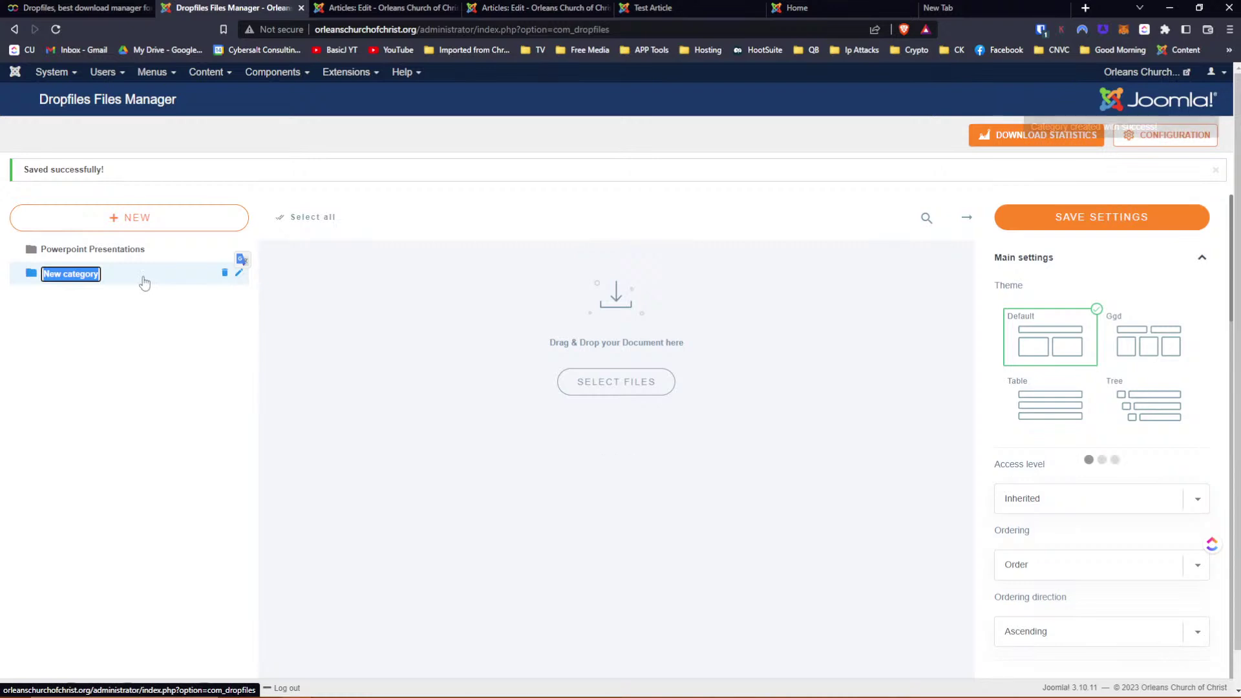
{"action": "type", "text": "Power 2"}
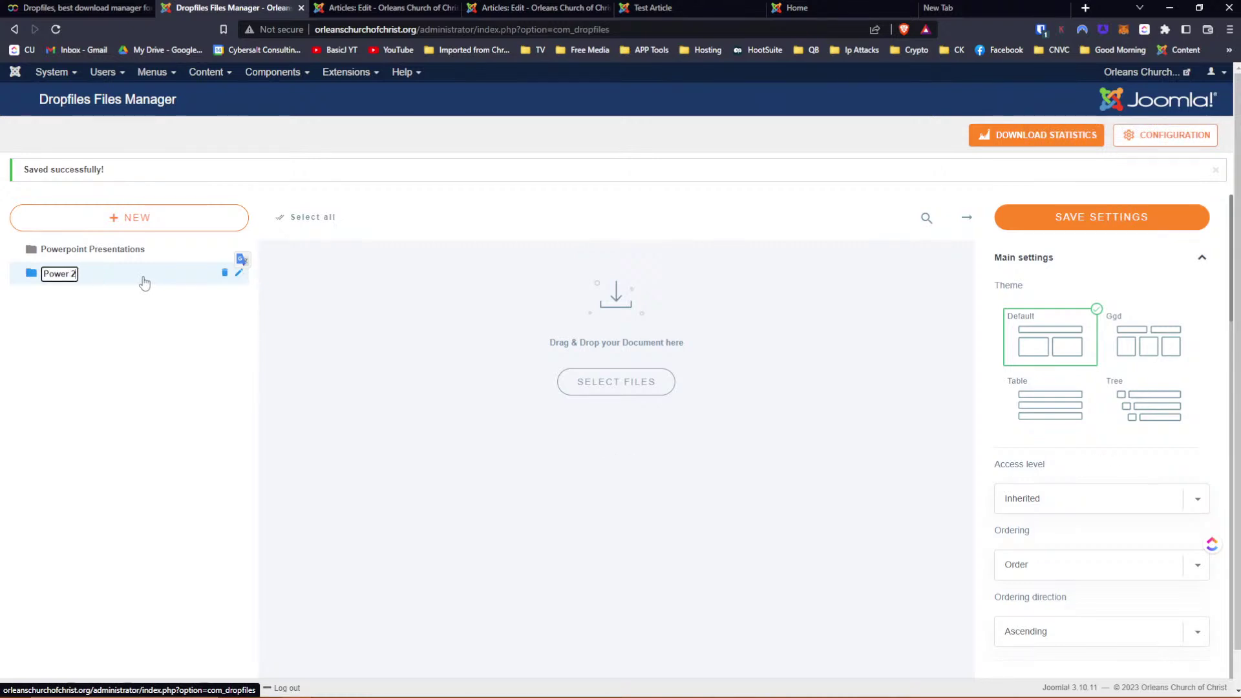
{"action": "key", "text": "Return"}
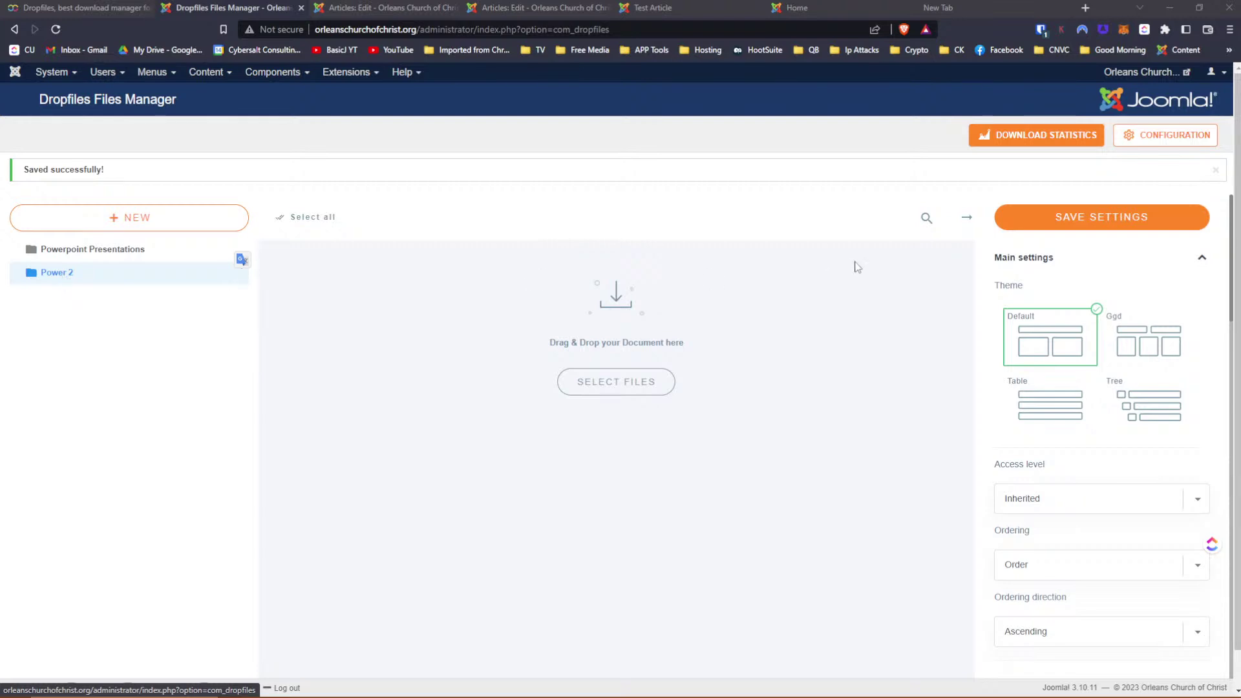
Drag 'Migrating from Joomla 3 to Joomla 4 - JDayUSA 2022' from File Explorer onto the Power 2 drop zone
{"action": "key", "text": "alt+Tab"}
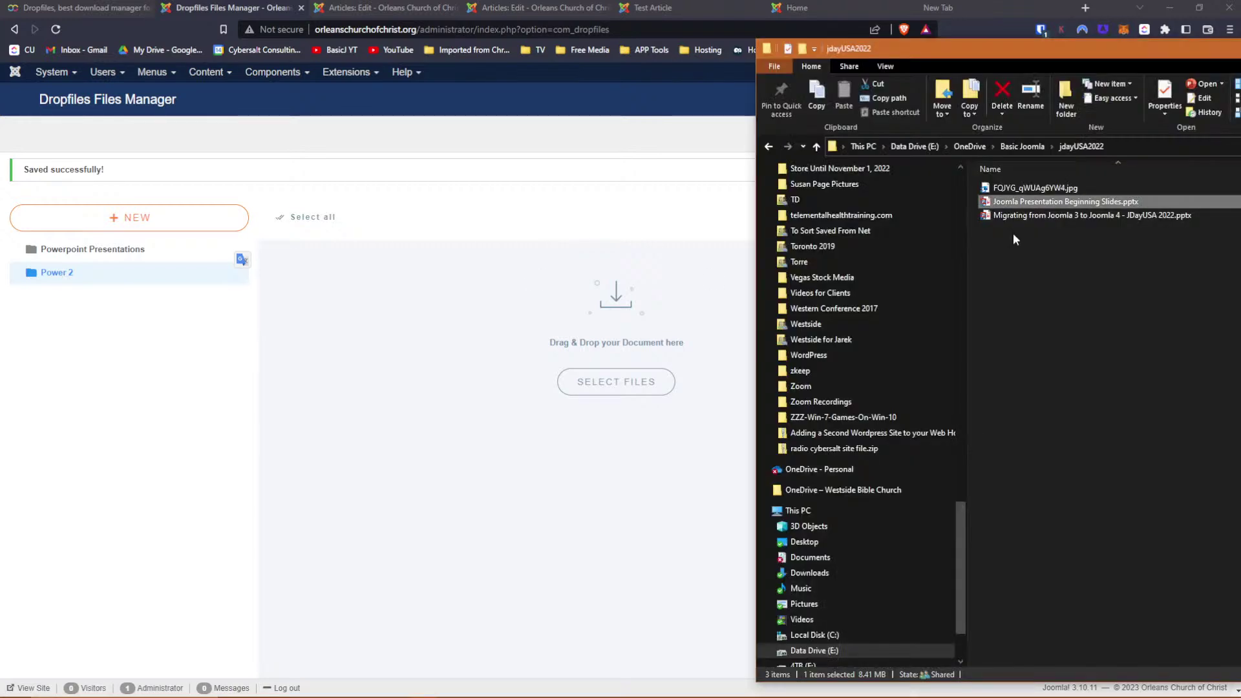
{"action": "left_click_drag", "start_coordinate": [989, 53], "coordinate": [780, 58]}
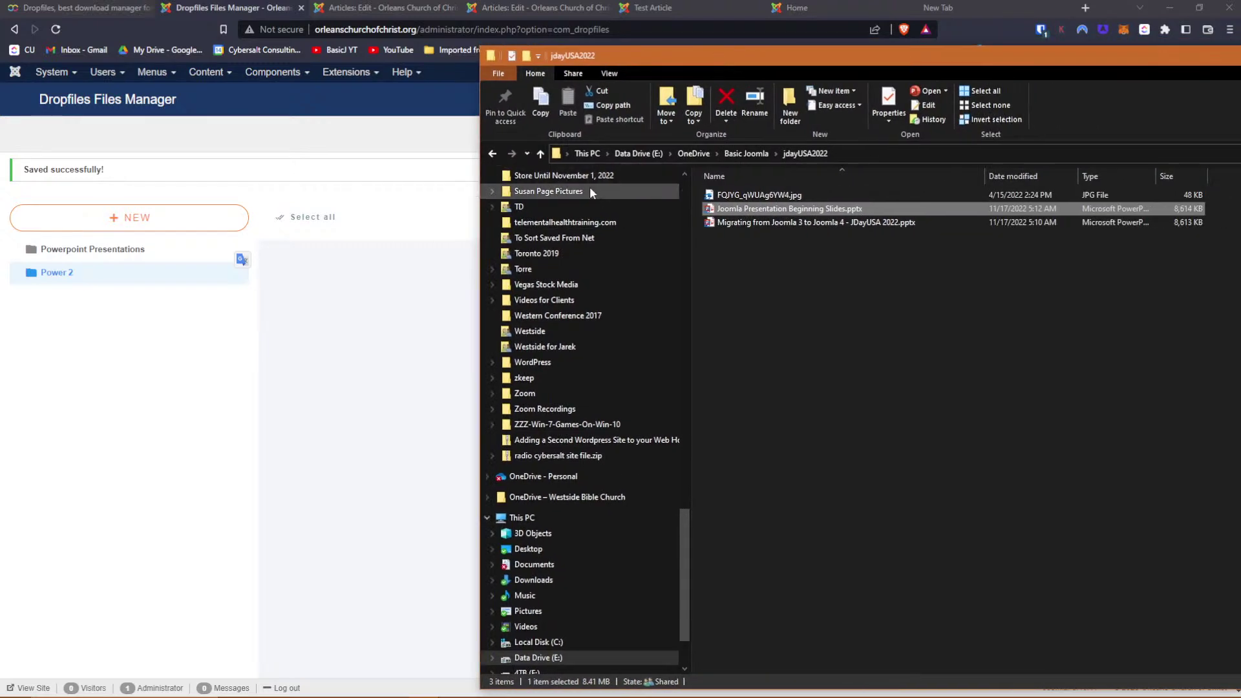
{"action": "left_click_drag", "start_coordinate": [642, 58], "coordinate": [930, 63]}
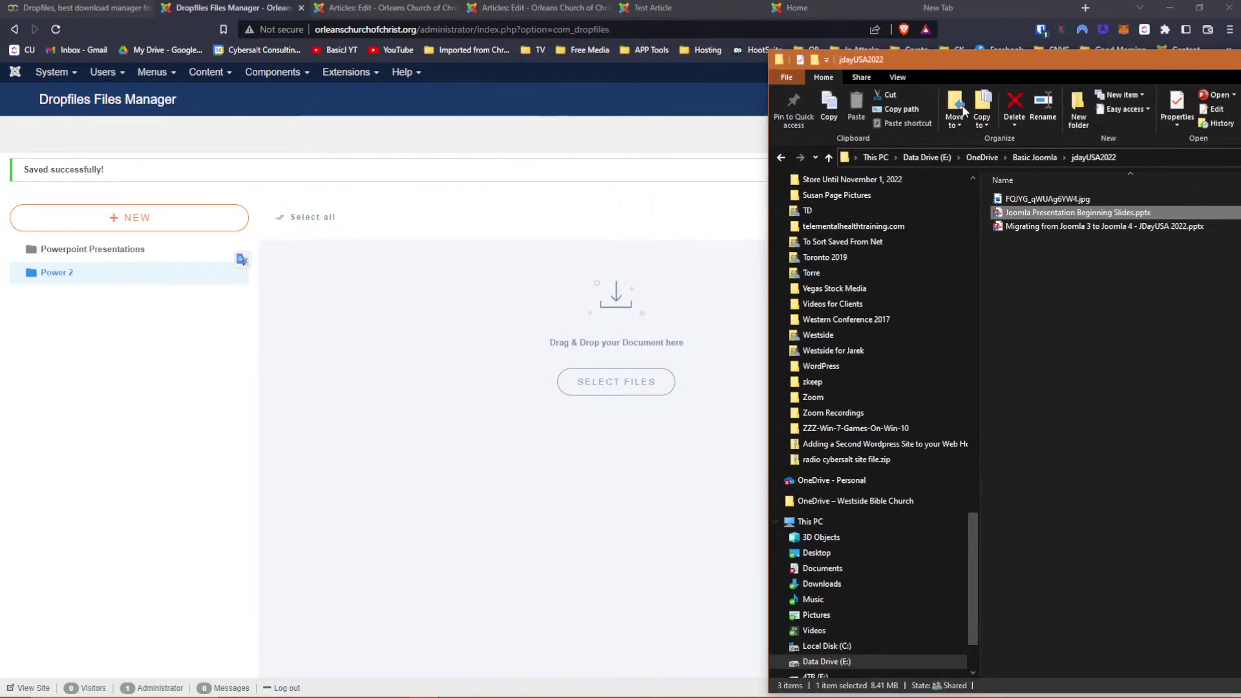
{"action": "left_click", "coordinate": [1070, 227]}
{"action": "left_click_drag", "start_coordinate": [1063, 226], "coordinate": [579, 357]}
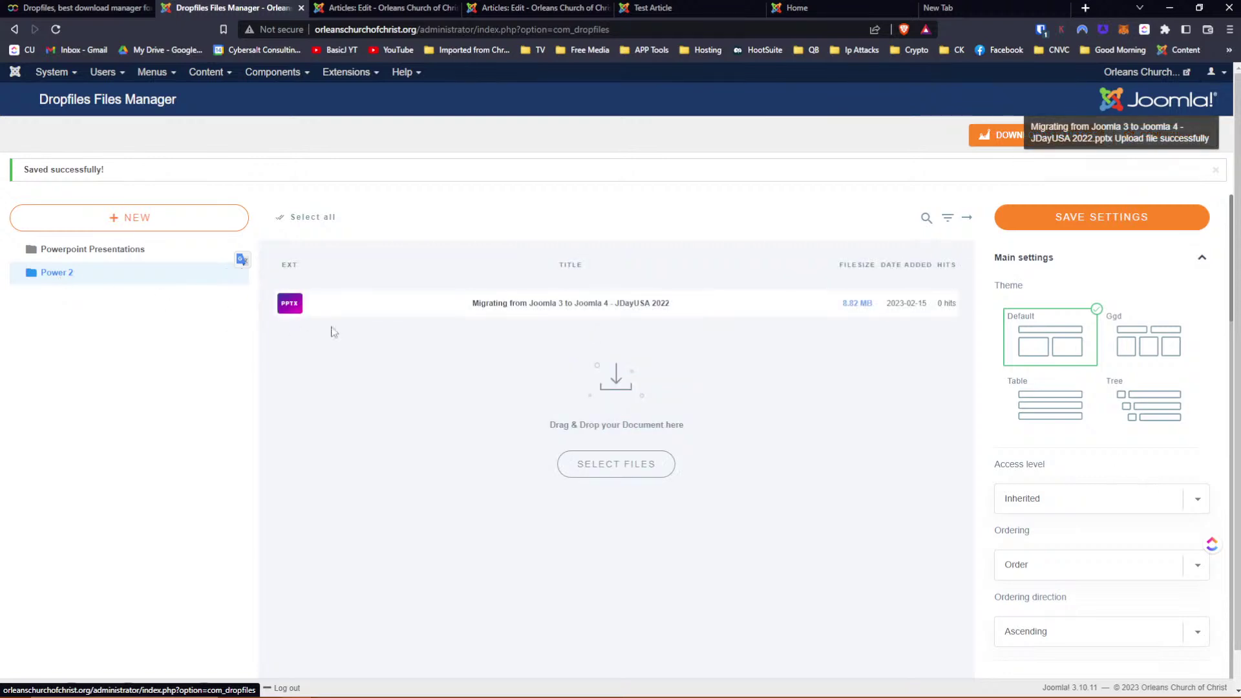
Save the description 'Another Description' on the Power 2 presentation, then return to Powerpoint Presentations
{"action": "left_click", "coordinate": [99, 249]}
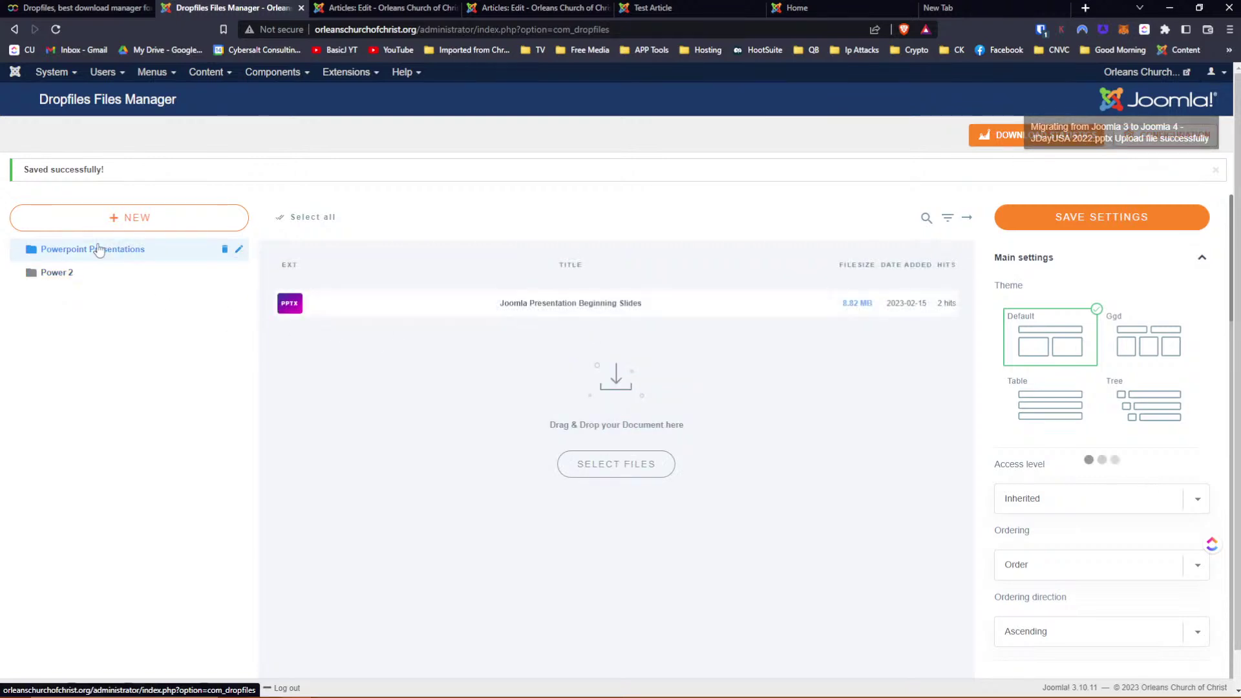
{"action": "left_click", "coordinate": [65, 275]}
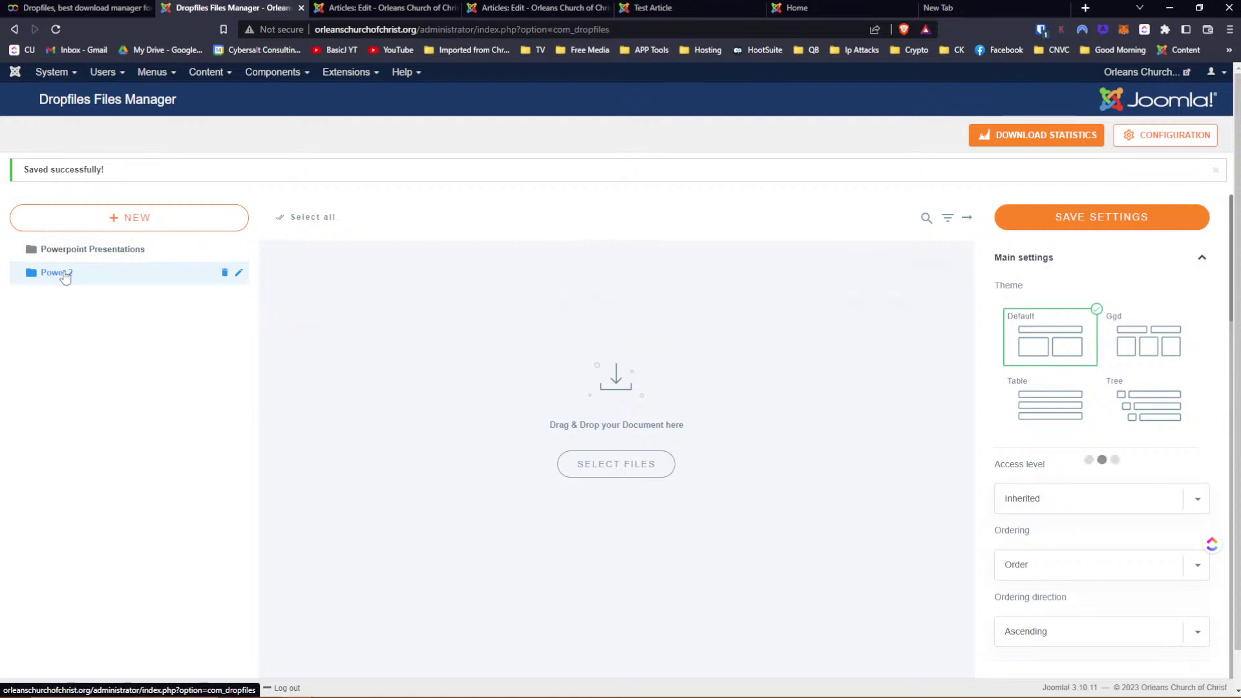
{"action": "left_click", "coordinate": [502, 310]}
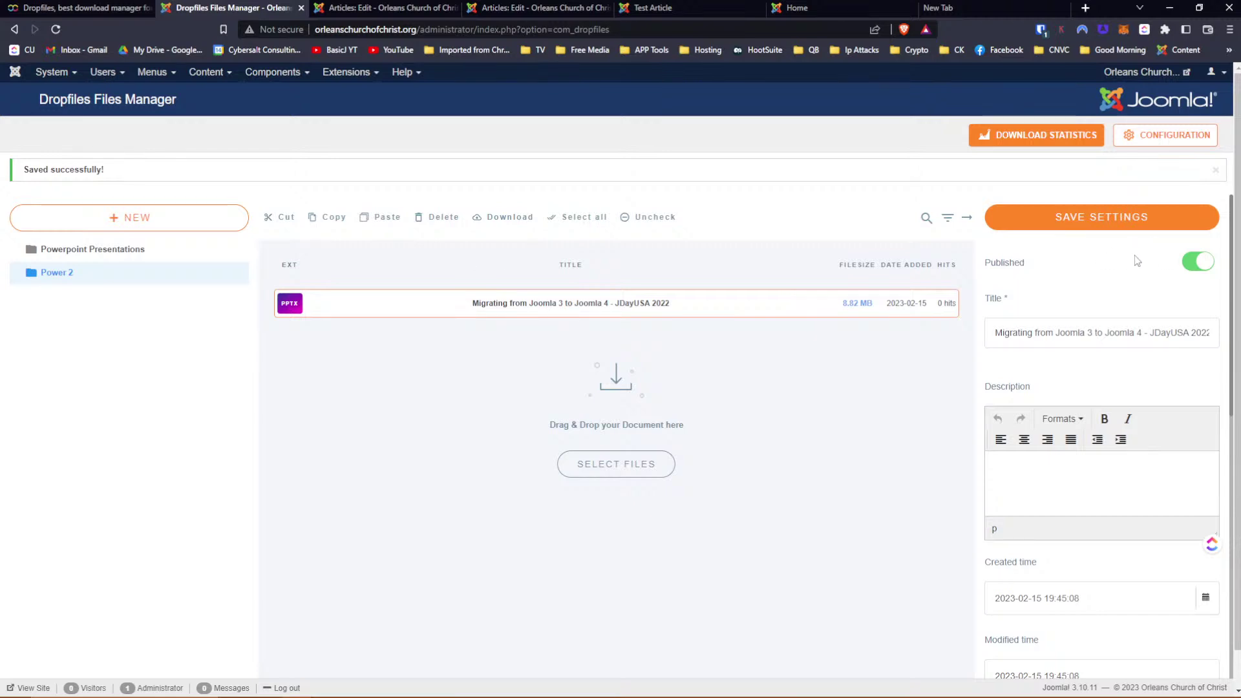
{"action": "scroll", "coordinate": [1138, 271], "scroll_direction": "down", "scroll_amount": 2}
{"action": "scroll", "coordinate": [1137, 304], "scroll_direction": "down", "scroll_amount": 8}
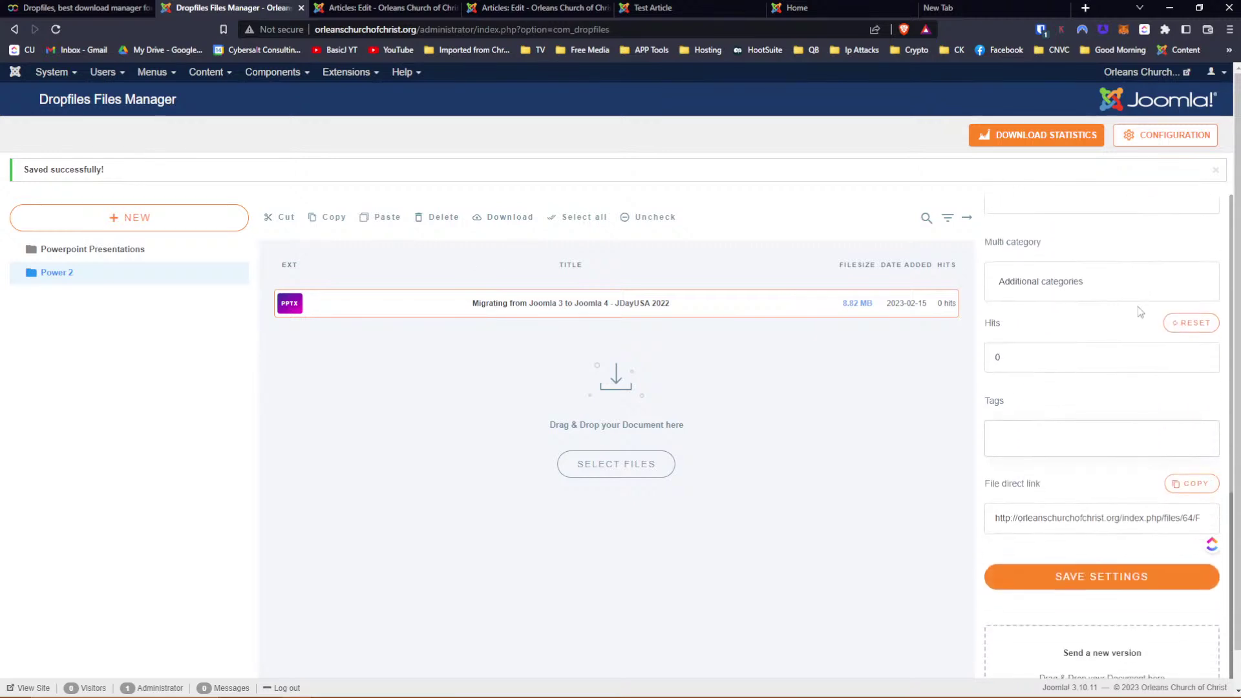
{"action": "scroll", "coordinate": [1138, 310], "scroll_direction": "up", "scroll_amount": 10}
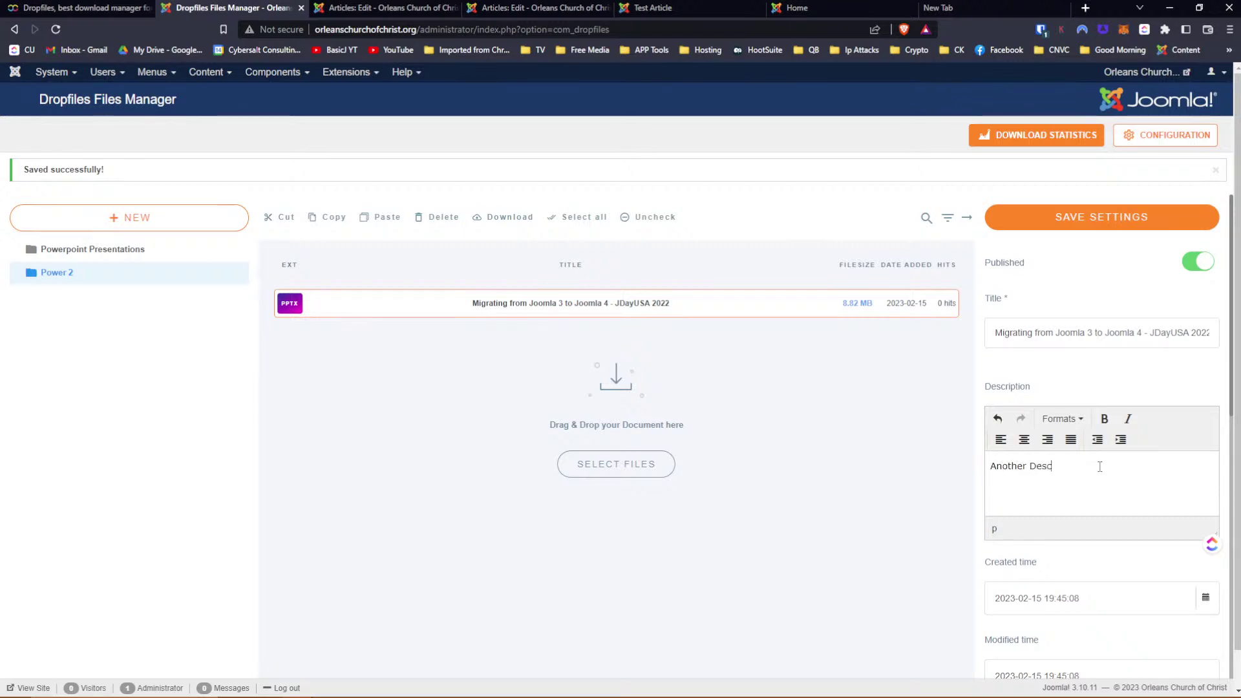
{"action": "type", "text": "ptoin"}
{"action": "left_click", "coordinate": [1060, 220]}
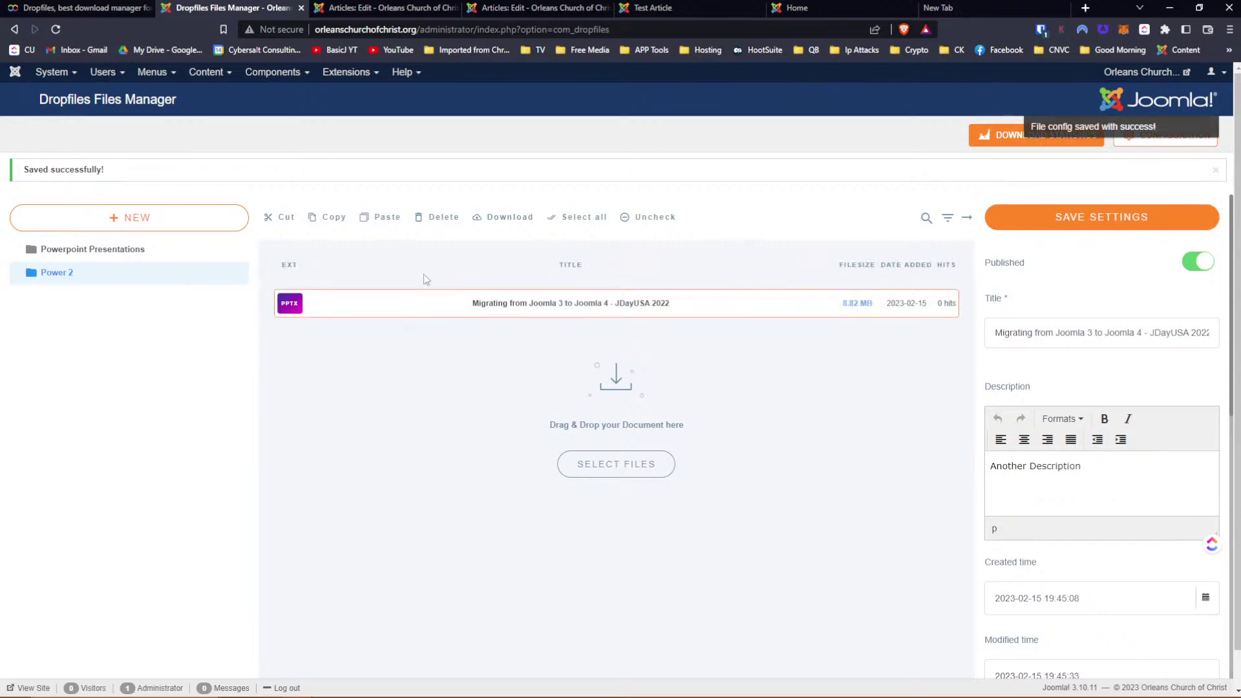
{"action": "left_click", "coordinate": [115, 256]}
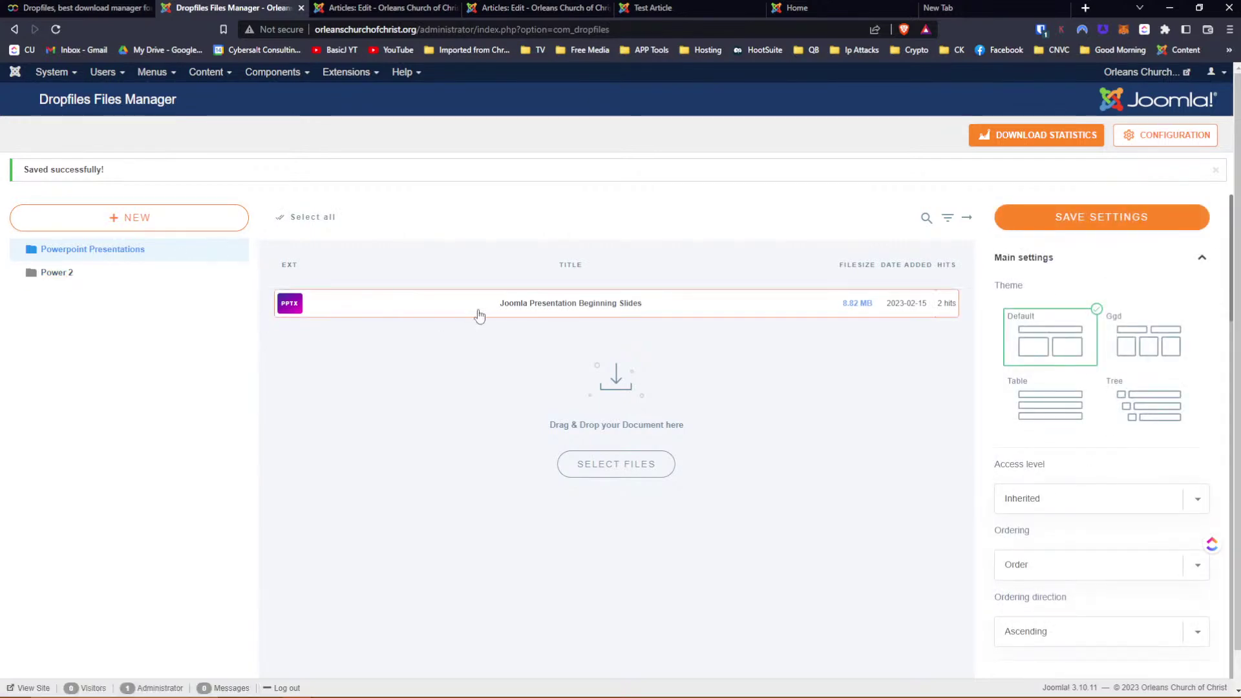
Close the '12. FROM FISHERMEN TO MOUNTAIN CLIMBERS' article editor without saving, along with its browser tab
{"action": "left_click", "coordinate": [677, 6]}
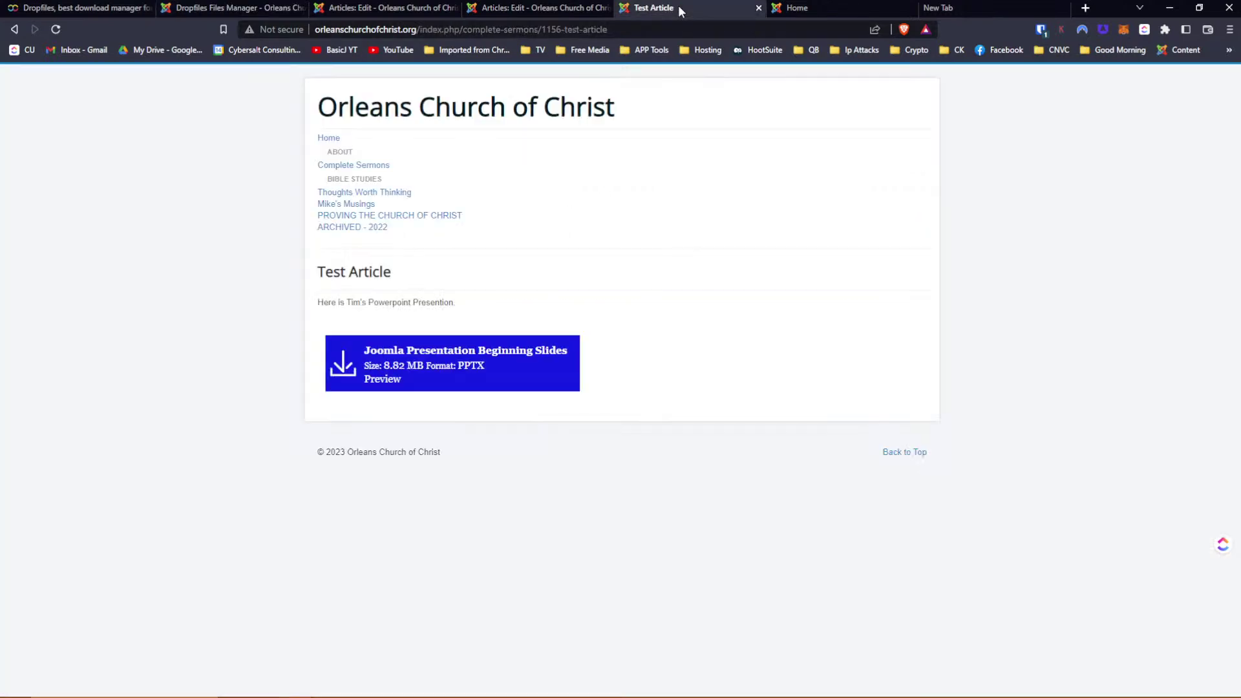
{"action": "left_click", "coordinate": [518, 9]}
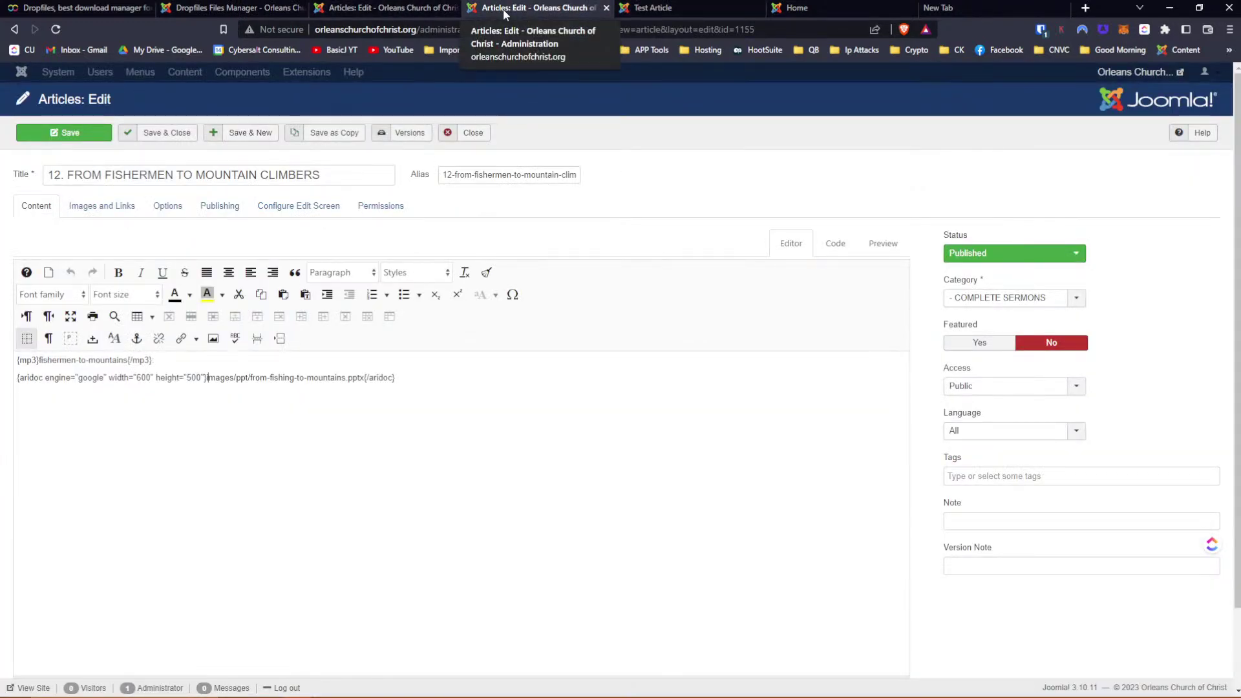
{"action": "left_click", "coordinate": [468, 134]}
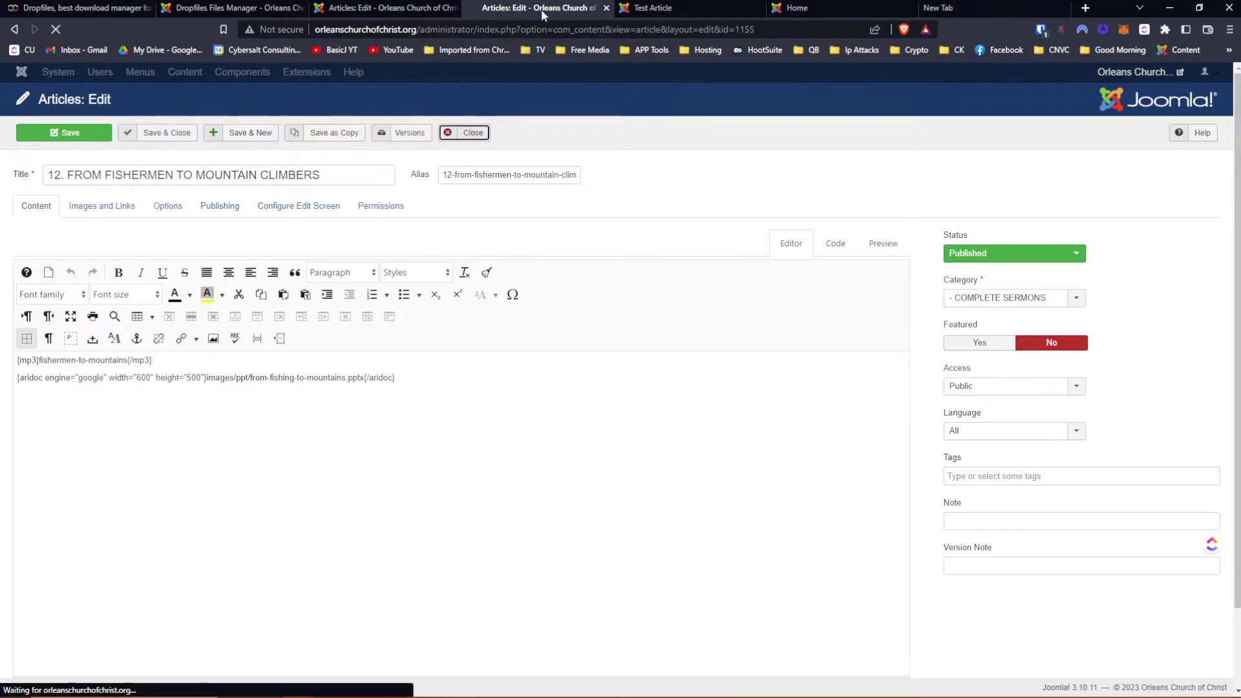
{"action": "left_click", "coordinate": [605, 8]}
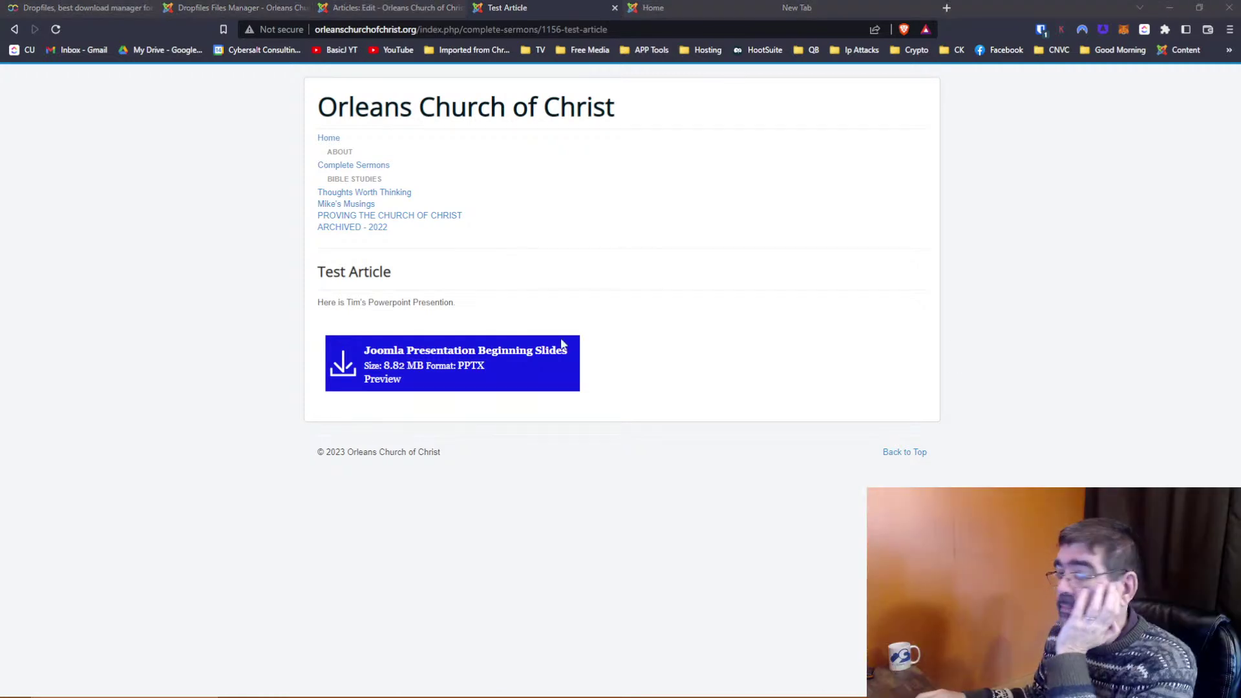
Drag the Joomla Presentation Beginning Slides file into Power 2, check both categories, and return to the Test Article
{"action": "left_click", "coordinate": [236, 7]}
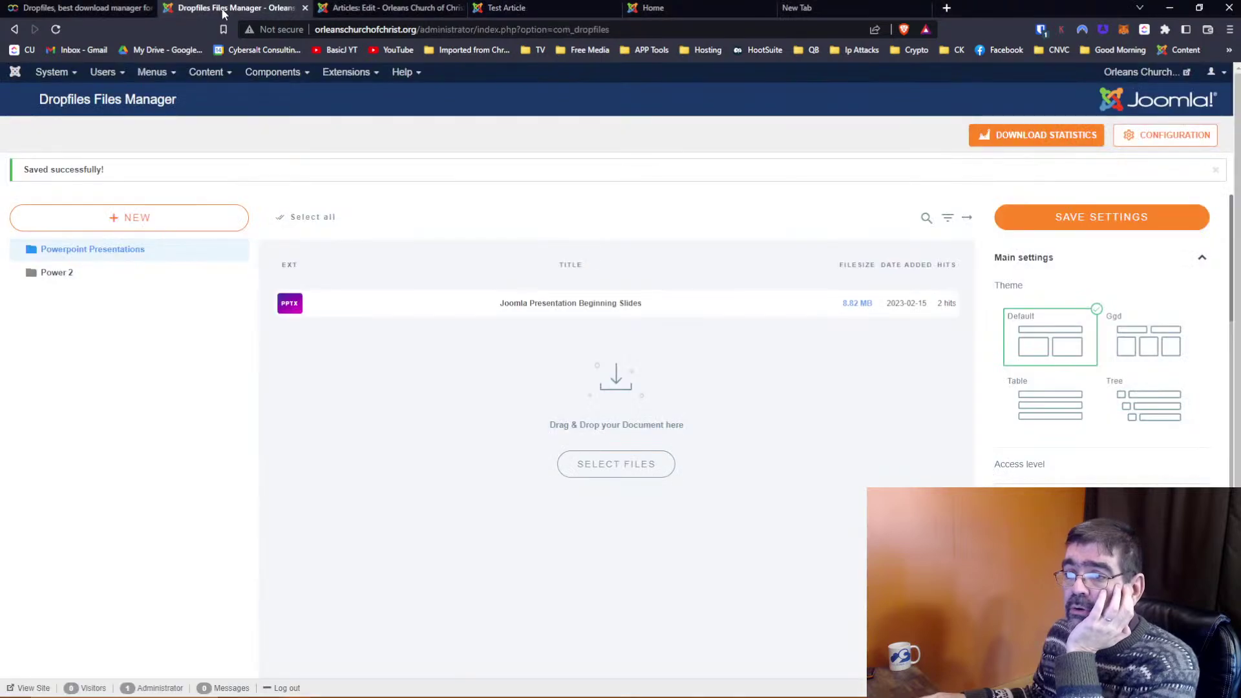
{"action": "left_click_drag", "start_coordinate": [531, 309], "coordinate": [60, 274]}
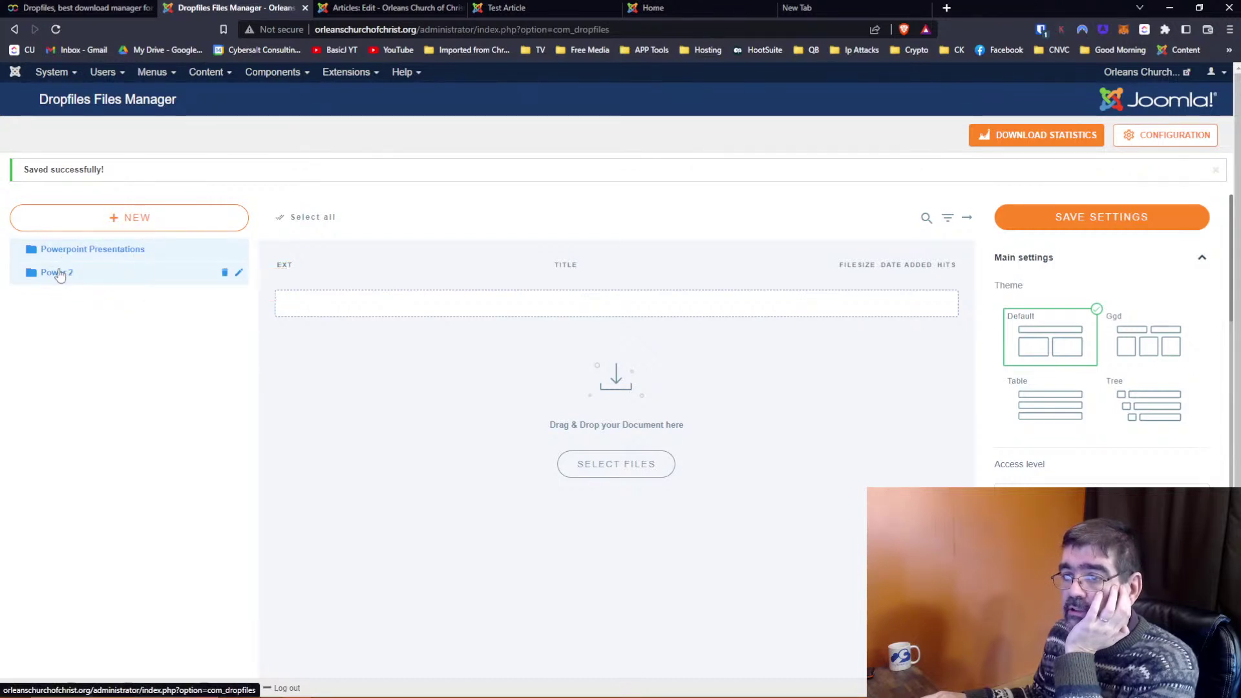
{"action": "left_click", "coordinate": [60, 274]}
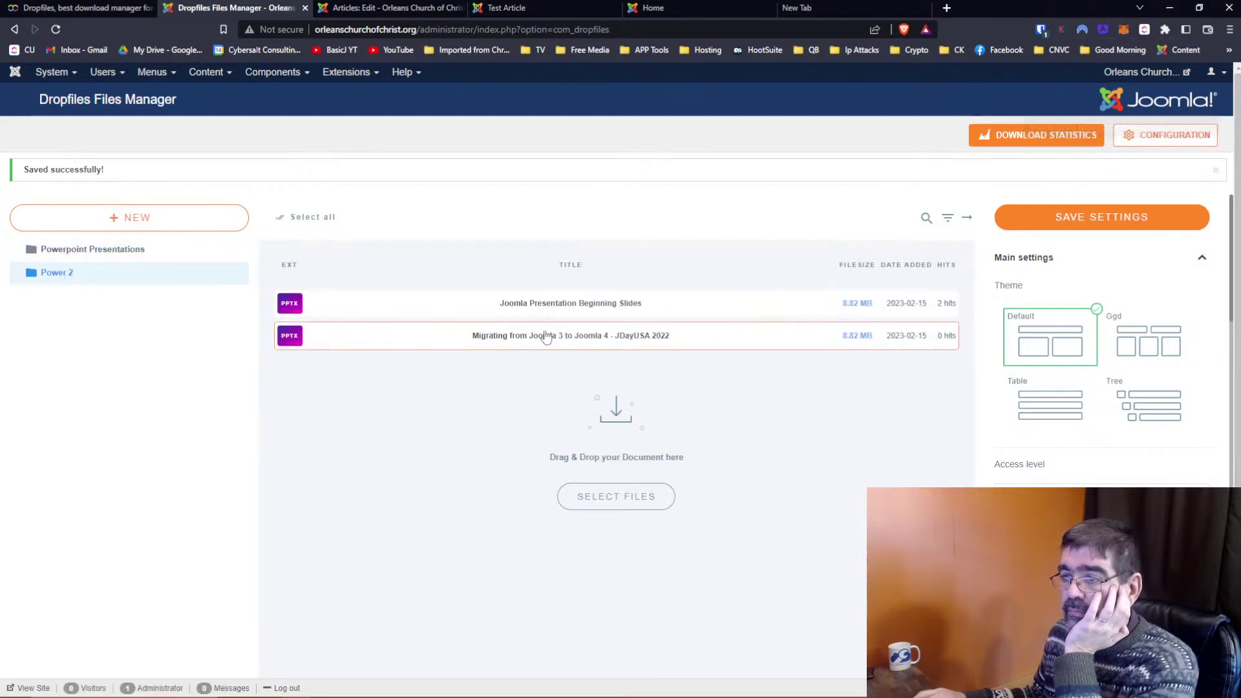
{"action": "left_click", "coordinate": [220, 249]}
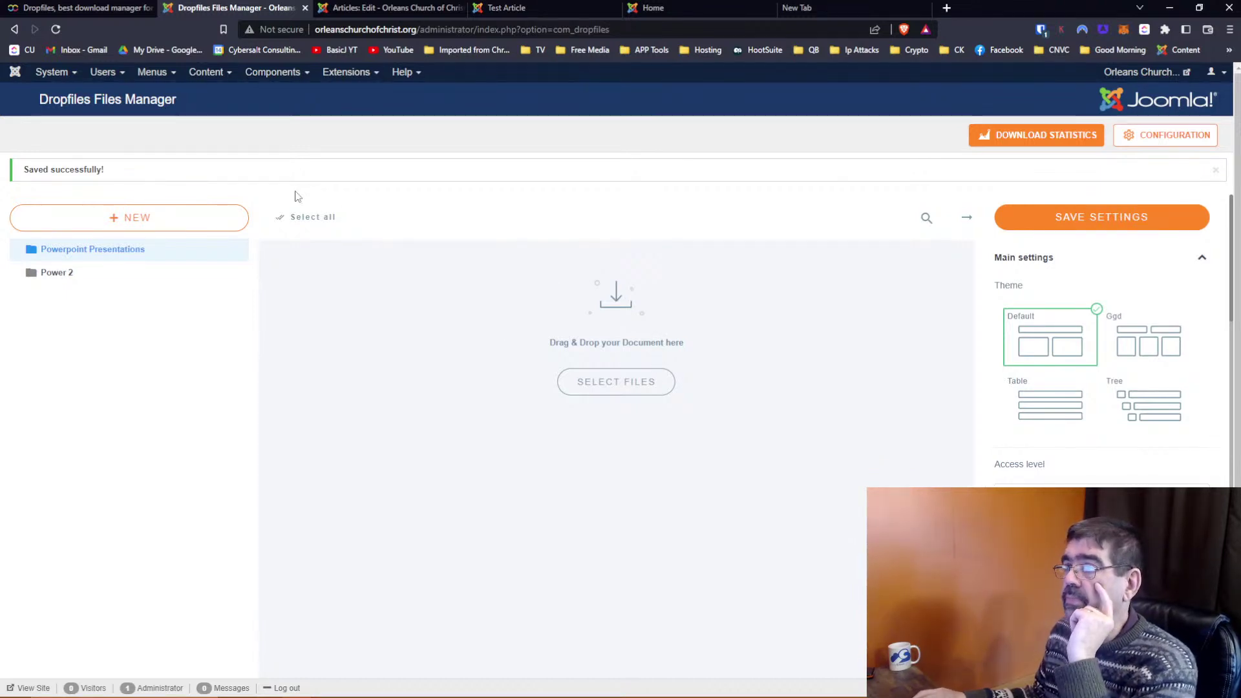
{"action": "left_click", "coordinate": [671, 9]}
{"action": "left_click", "coordinate": [535, 10]}
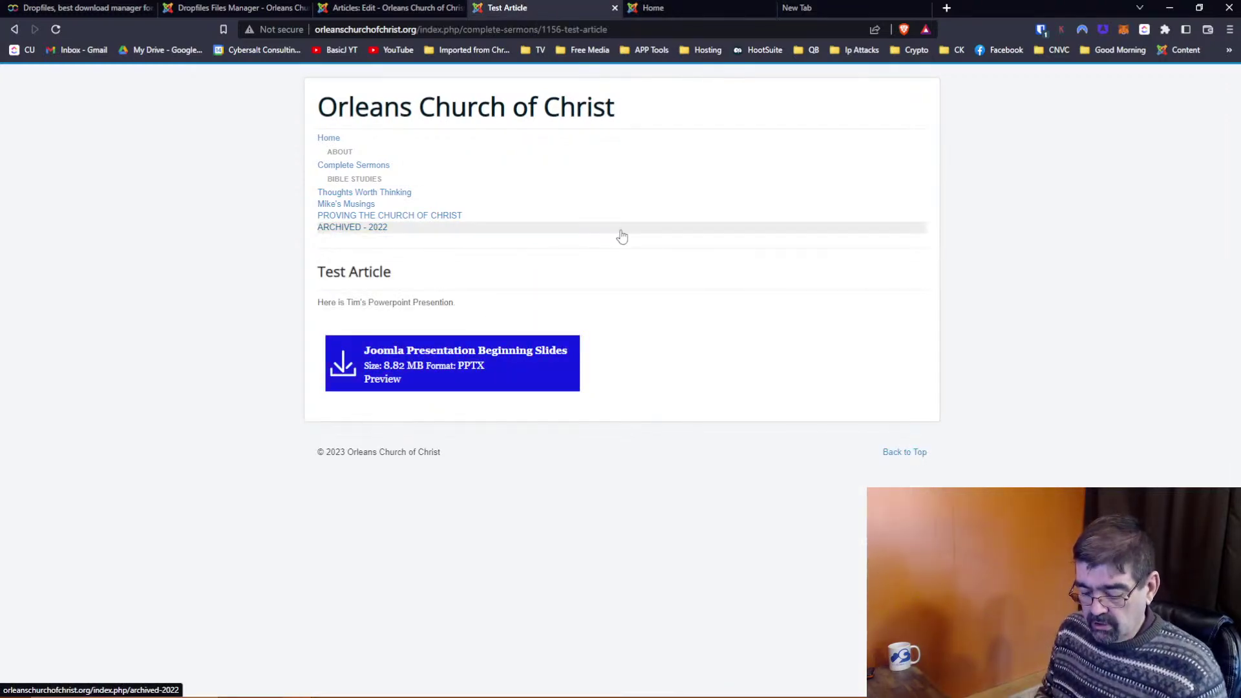
{"action": "key", "text": "F5"}
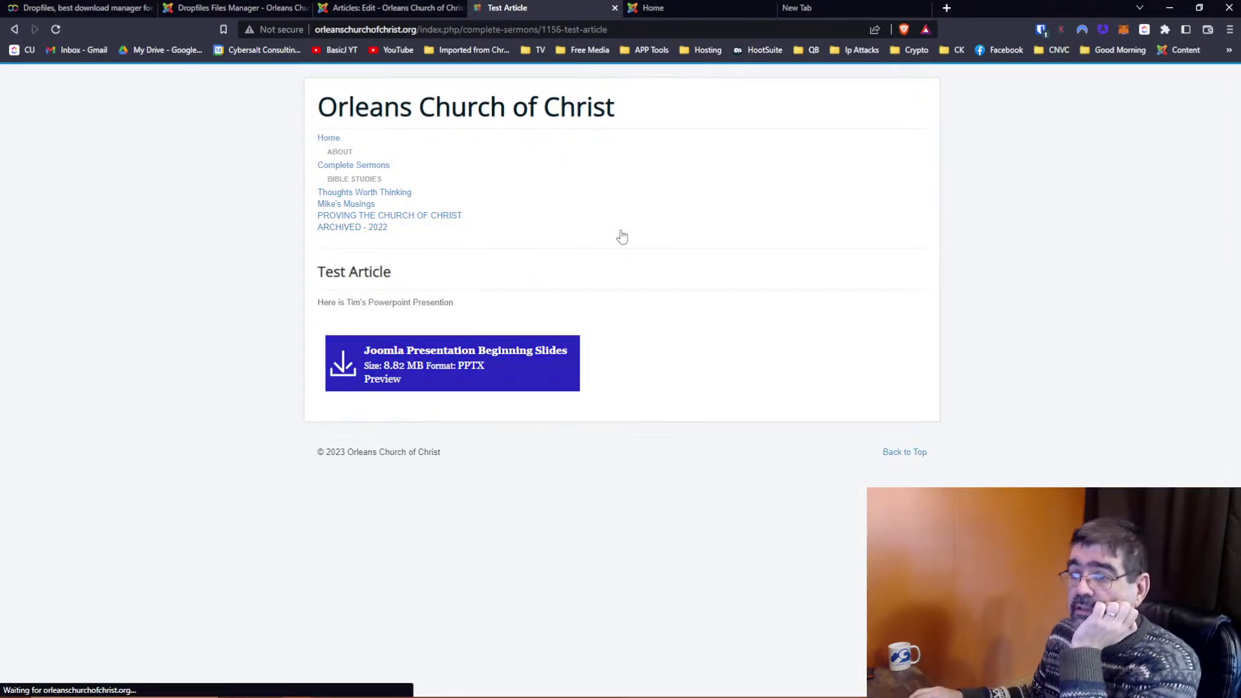
{"action": "left_click", "coordinate": [454, 358]}
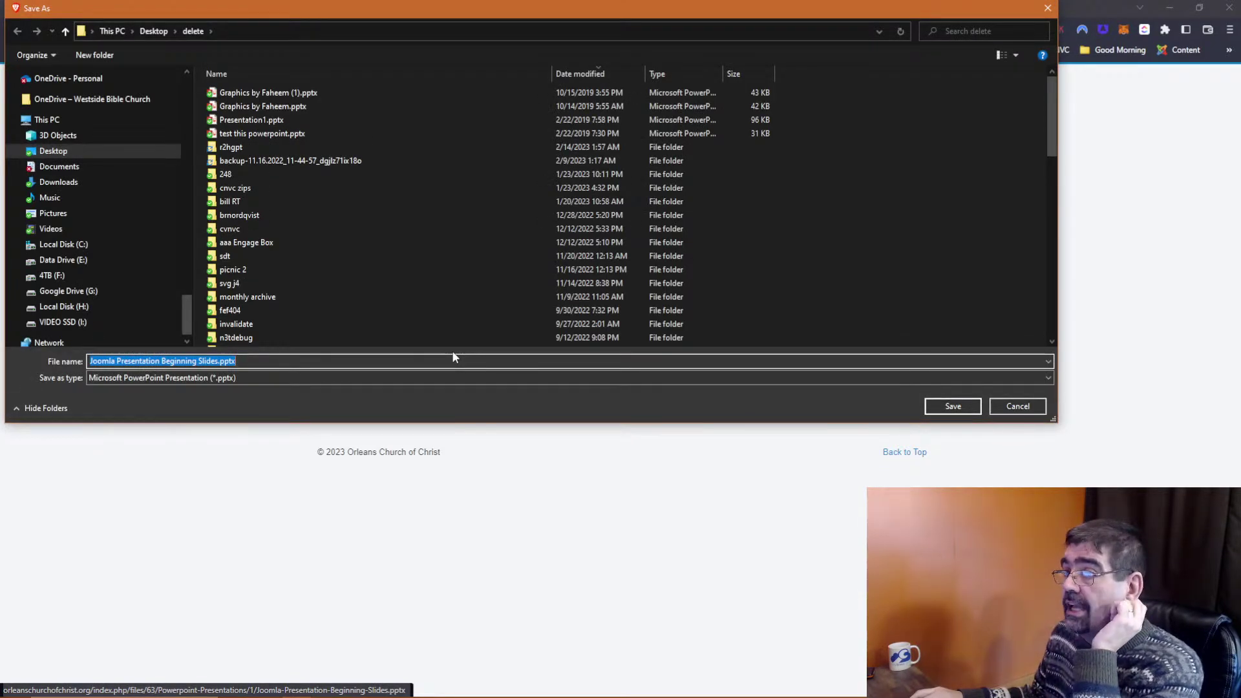
{"action": "left_click", "coordinate": [1018, 407]}
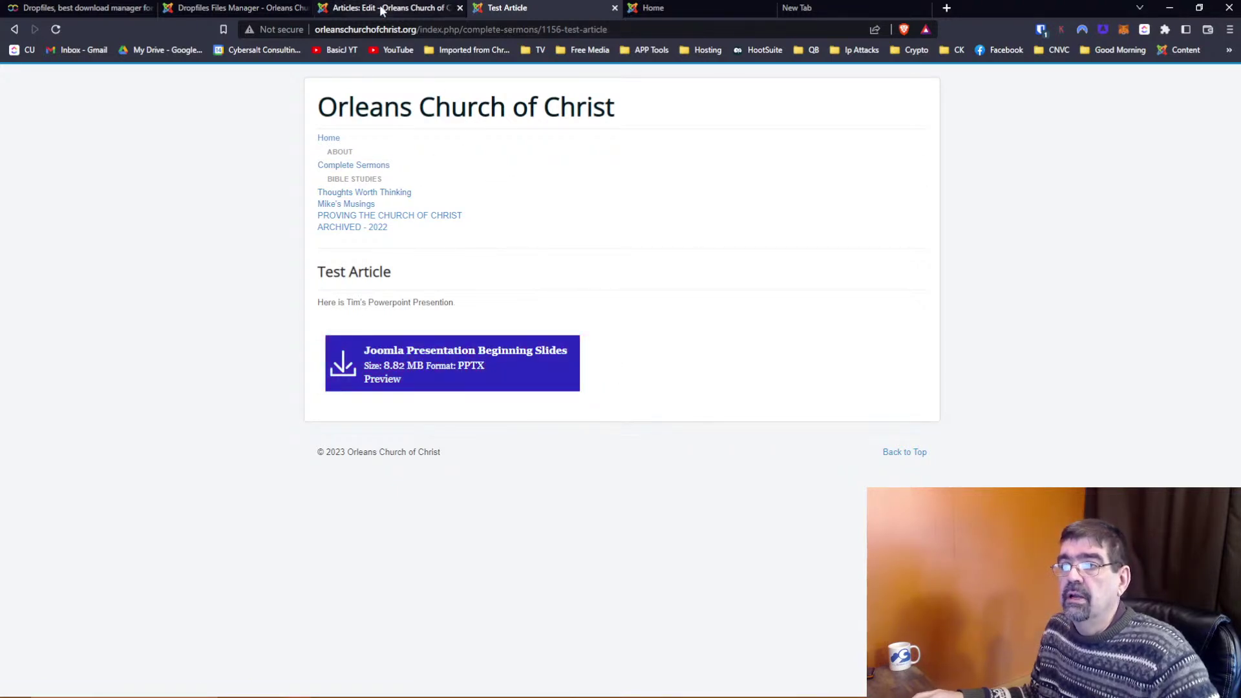
Reload the Test Article page to check its download listing
{"action": "left_click", "coordinate": [239, 8]}
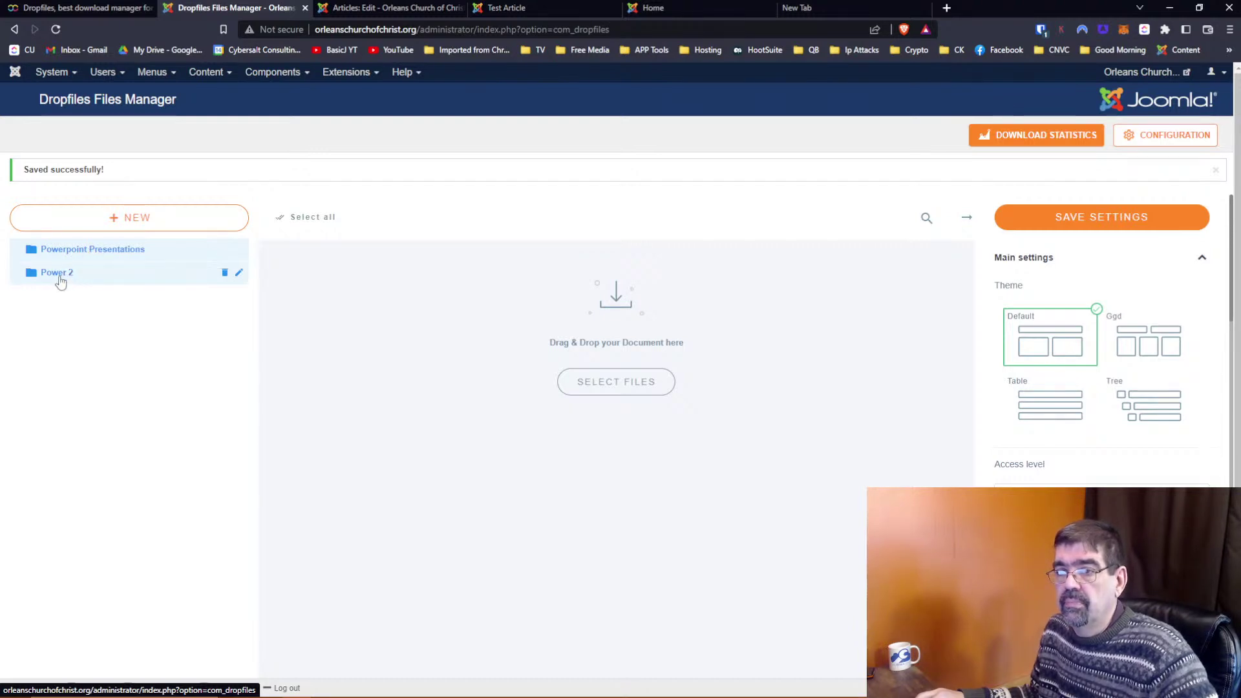
{"action": "left_click", "coordinate": [646, 8]}
{"action": "left_click", "coordinate": [536, 8]}
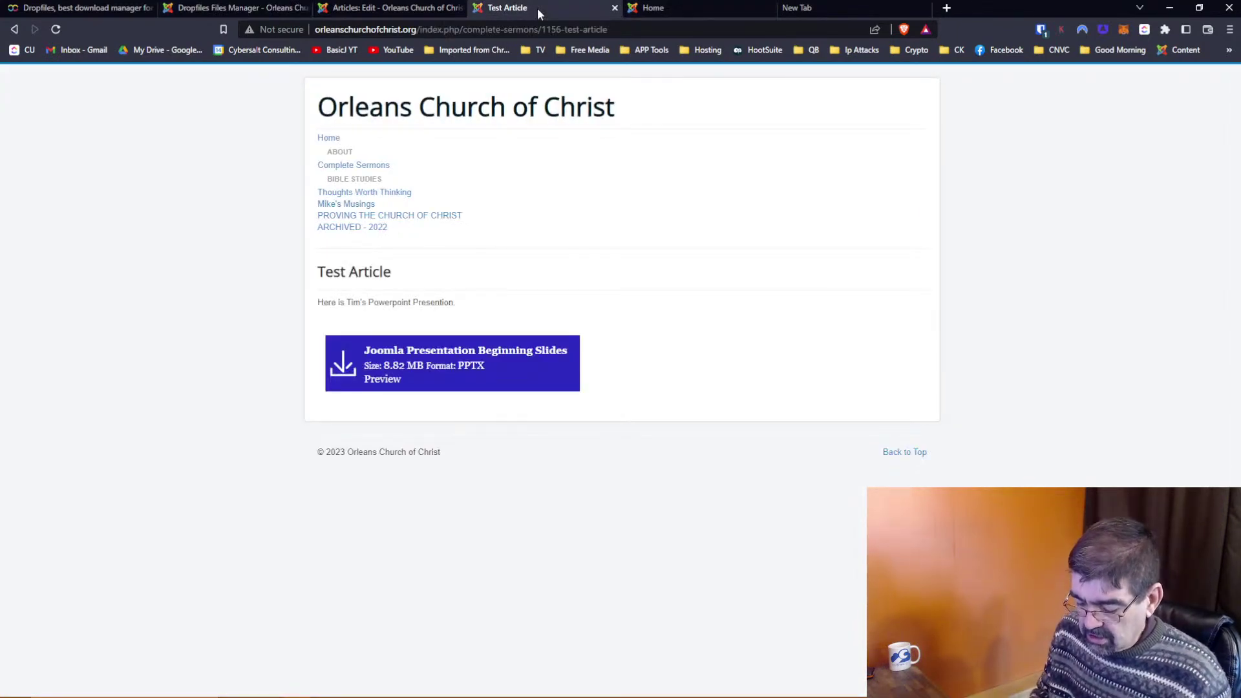
{"action": "key", "text": "F5"}
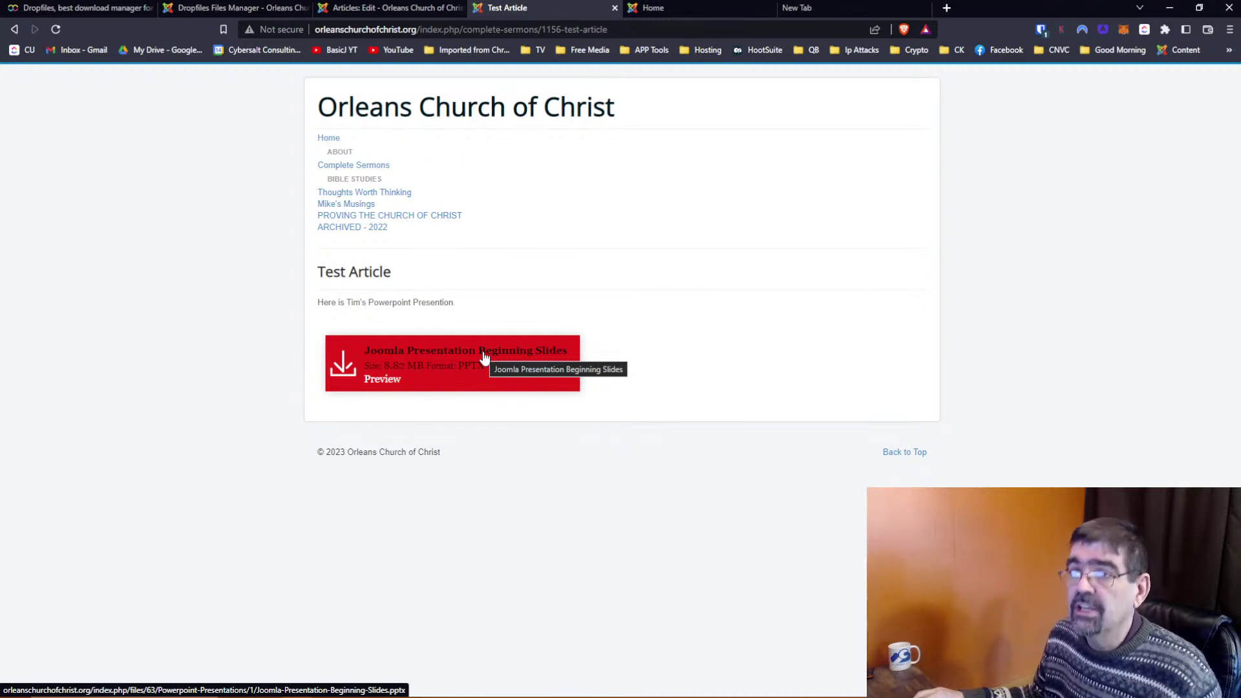
{"action": "left_click", "coordinate": [238, 12]}
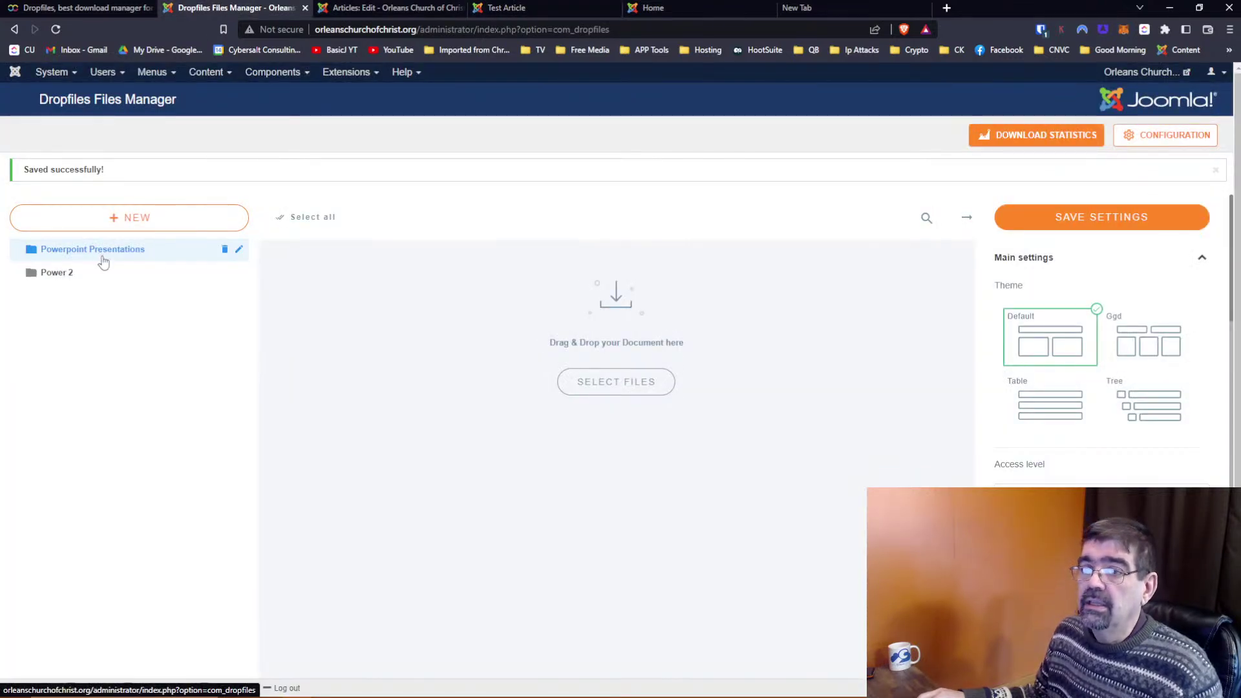
{"action": "left_click", "coordinate": [515, 8]}
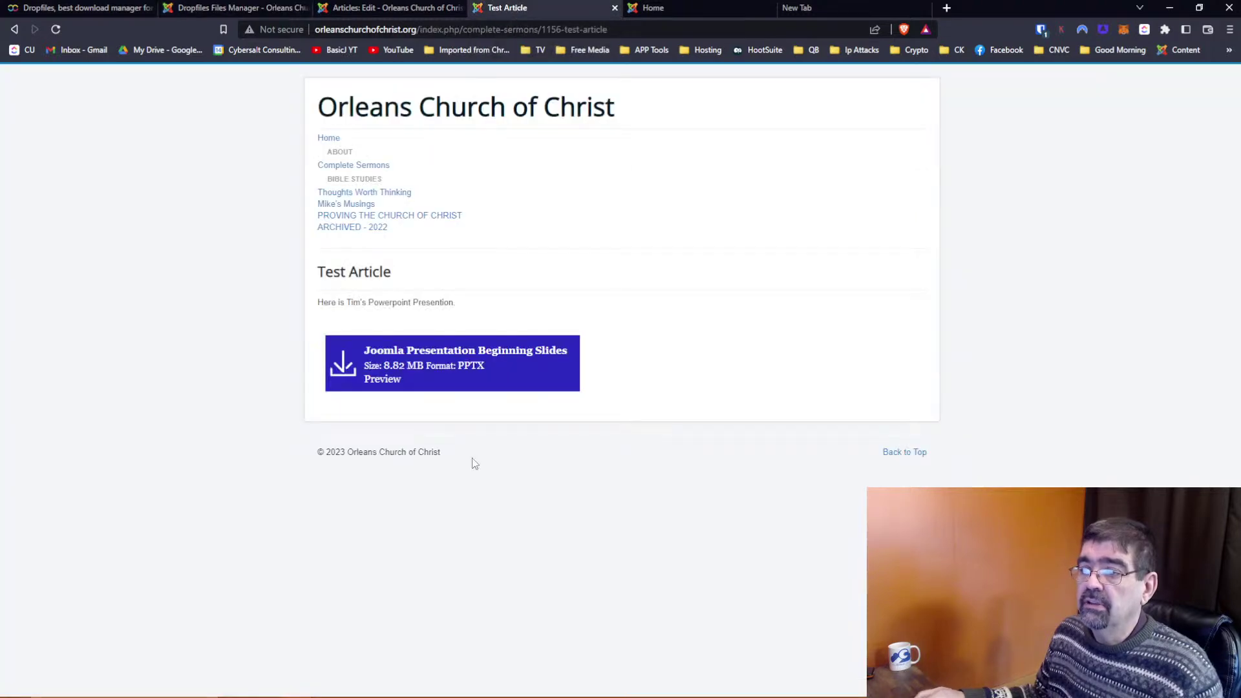
Drag the Power 2 folder onto Powerpoint Presentations in Dropfiles to nest it
{"action": "left_click", "coordinate": [253, 9]}
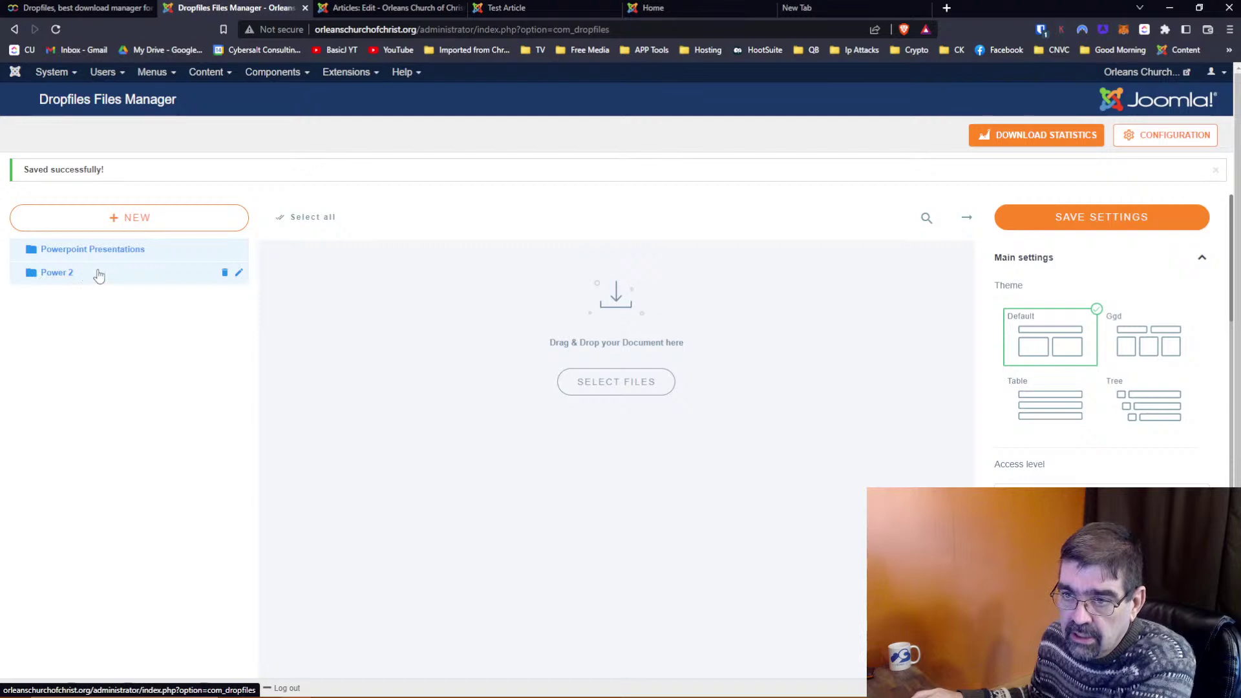
{"action": "left_click_drag", "start_coordinate": [92, 277], "coordinate": [135, 264]}
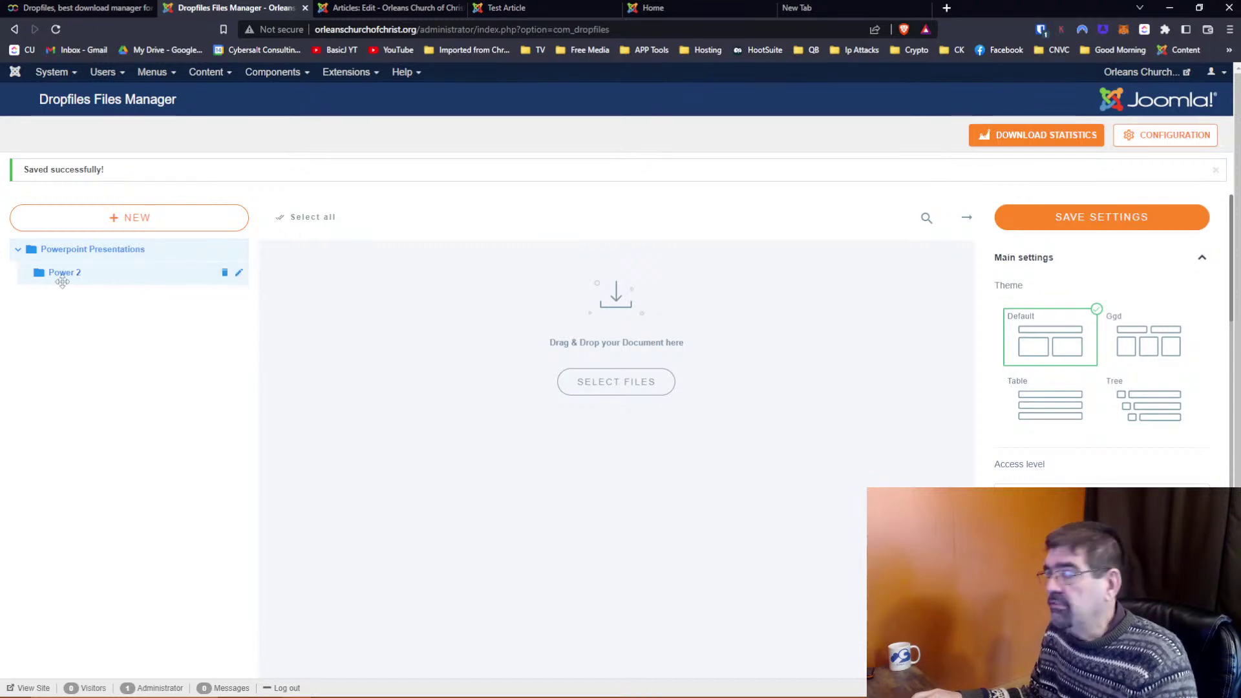
Look over the article editor and Test Article tabs, then return to the Dropfiles manager
{"action": "left_click", "coordinate": [373, 6]}
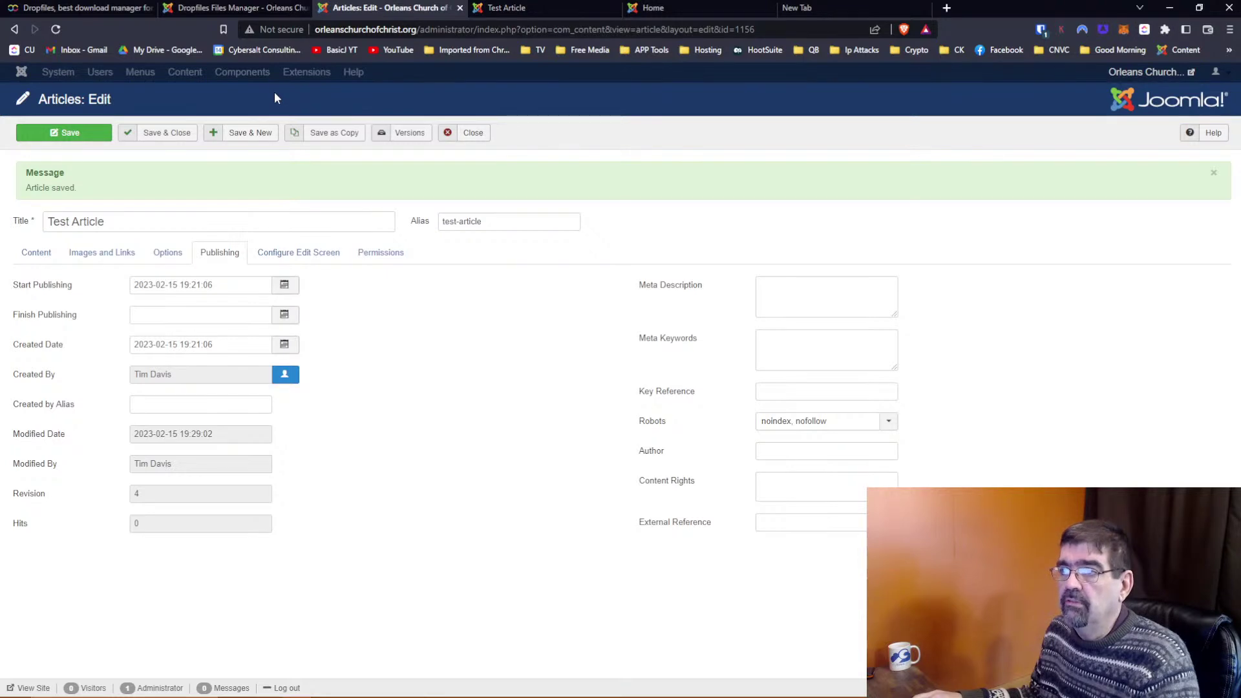
{"action": "left_click", "coordinate": [509, 10]}
{"action": "left_click", "coordinate": [383, 11]}
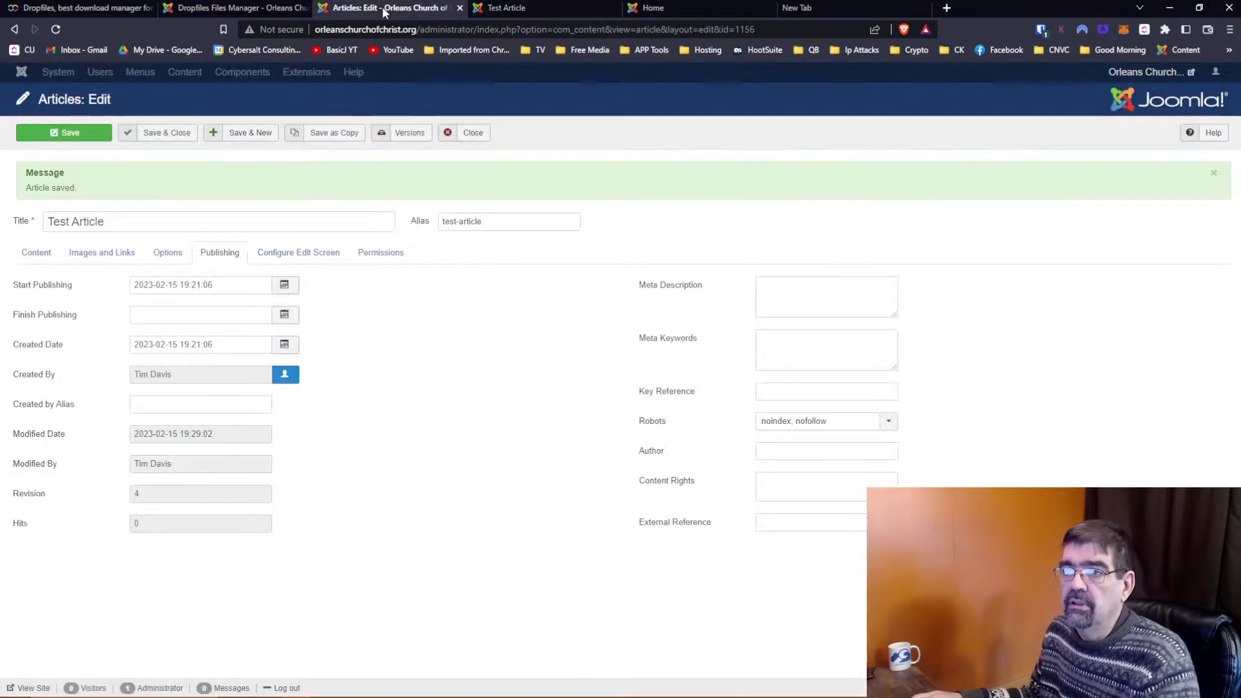
{"action": "left_click", "coordinate": [242, 10]}
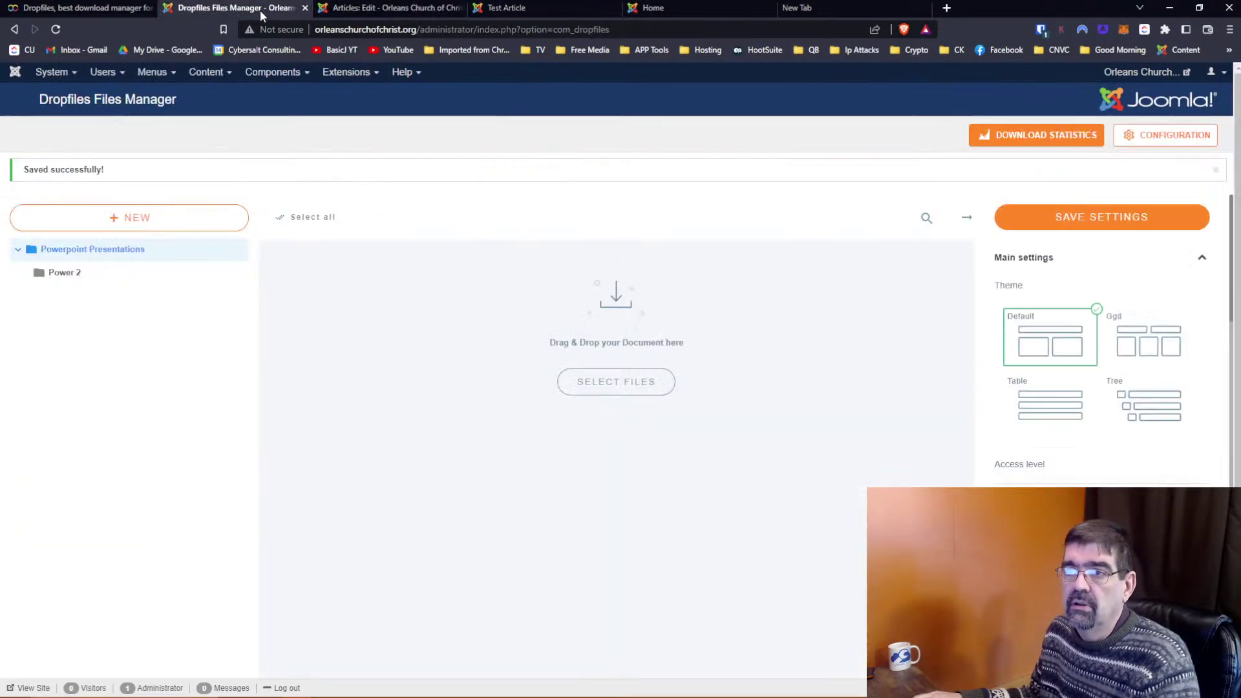
Open Menus > Main Menu in a new tab and start a new Main Menu item
{"action": "left_click", "coordinate": [142, 76]}
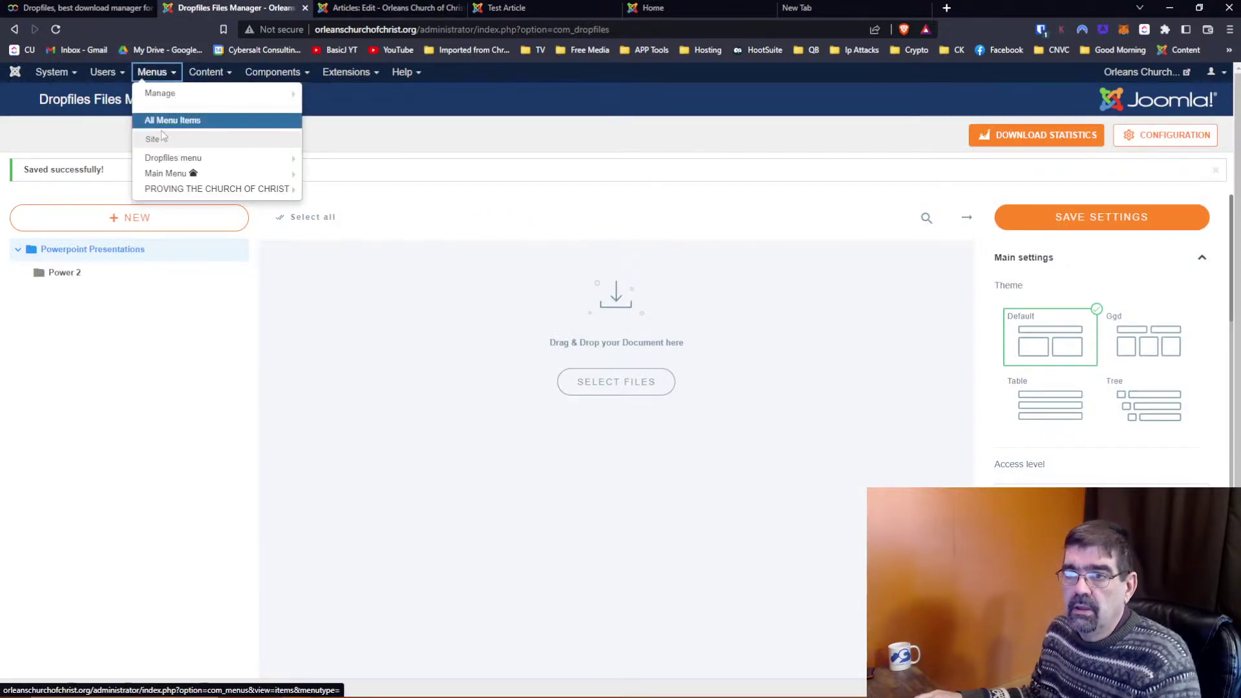
{"action": "right_click", "coordinate": [158, 176]}
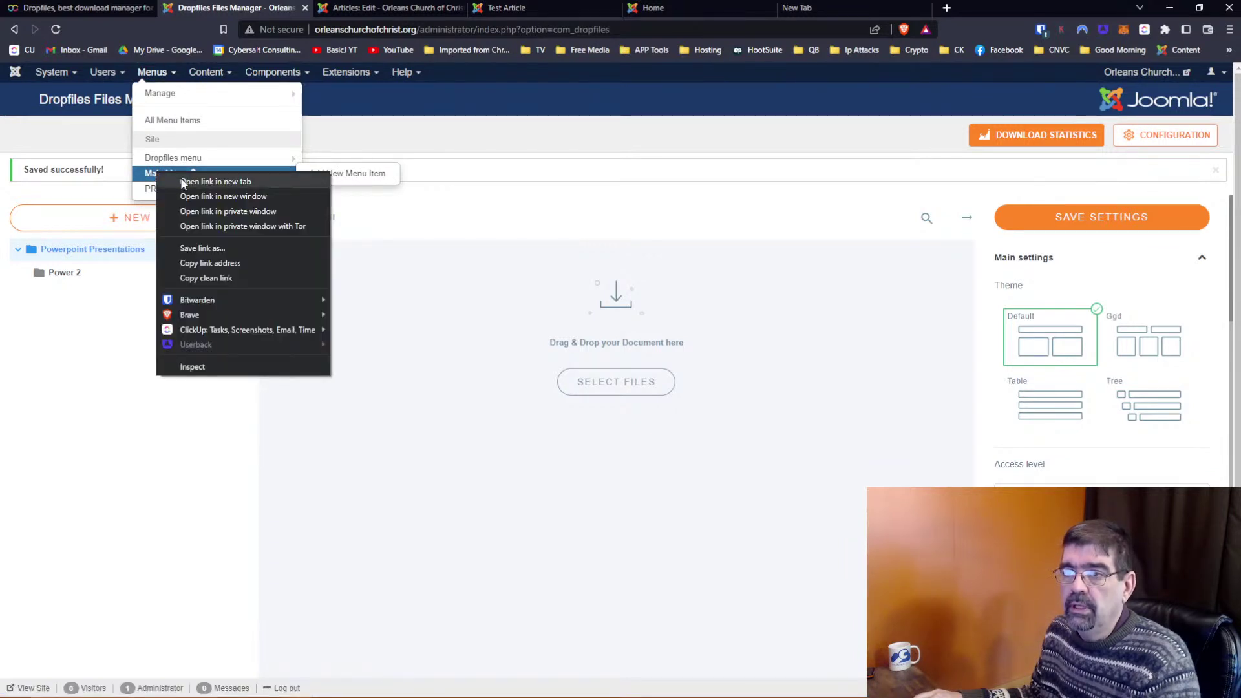
{"action": "left_click", "coordinate": [182, 182]}
{"action": "left_click", "coordinate": [359, 7]}
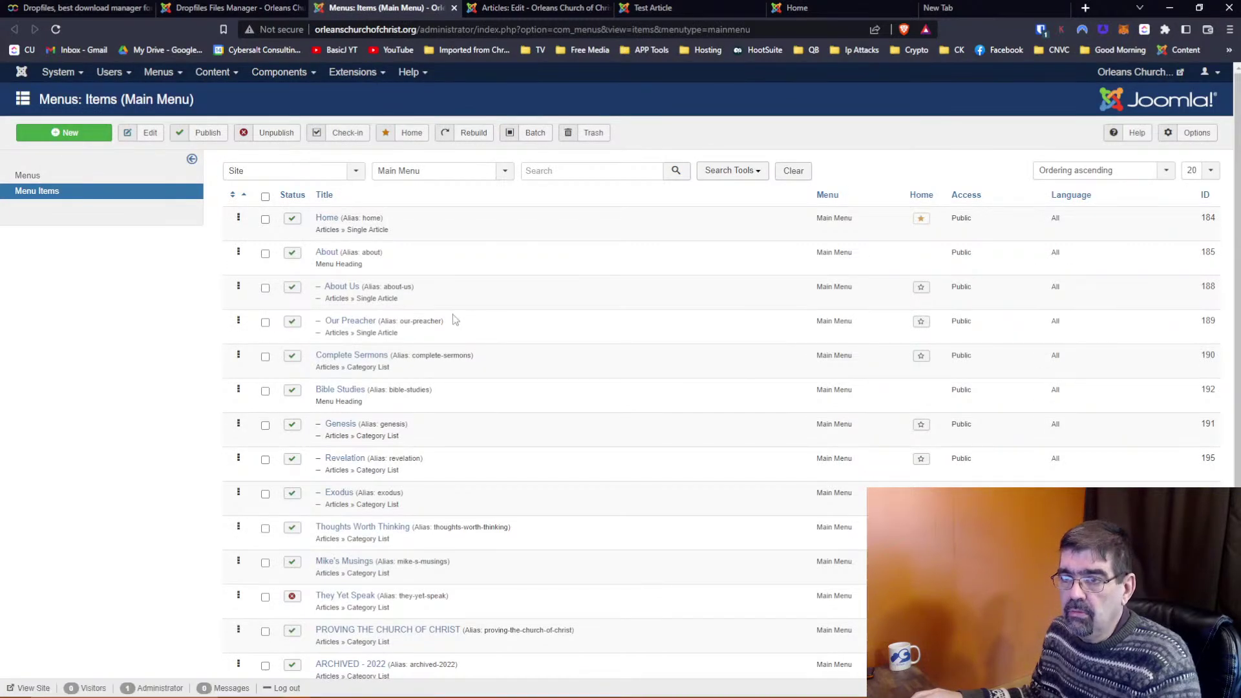
{"action": "left_click", "coordinate": [75, 135]}
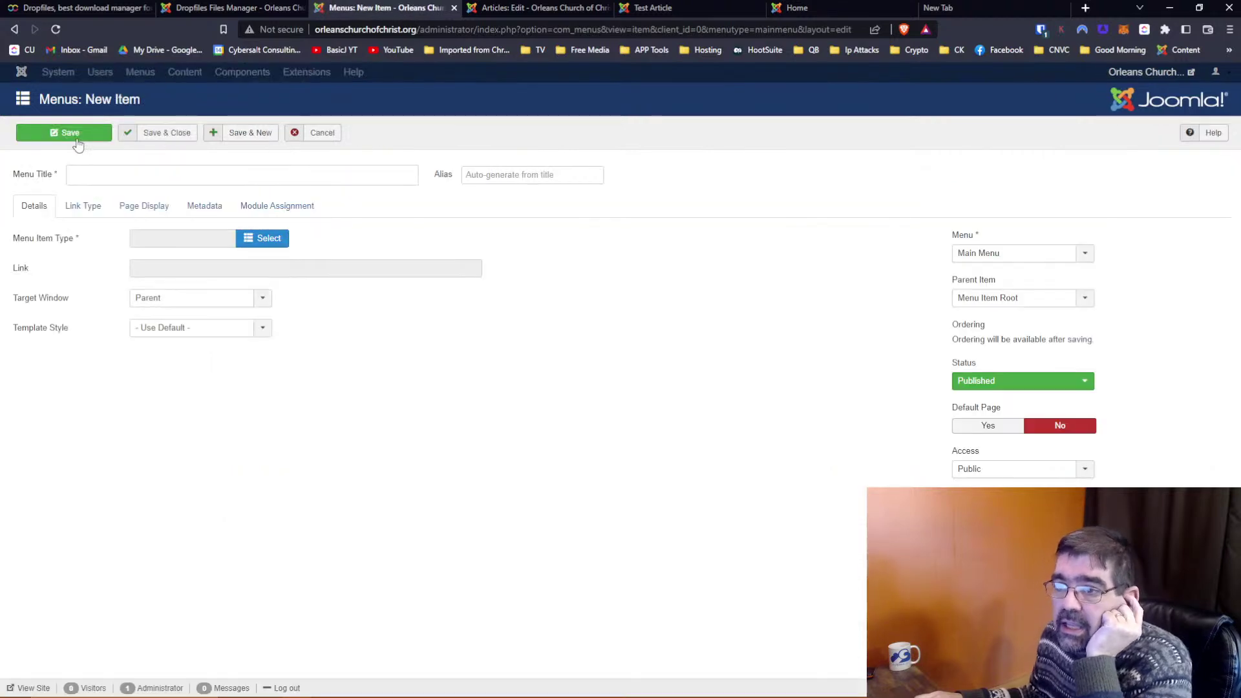
Set the new menu item's type to Dropfiles List Files
{"action": "left_click", "coordinate": [265, 238]}
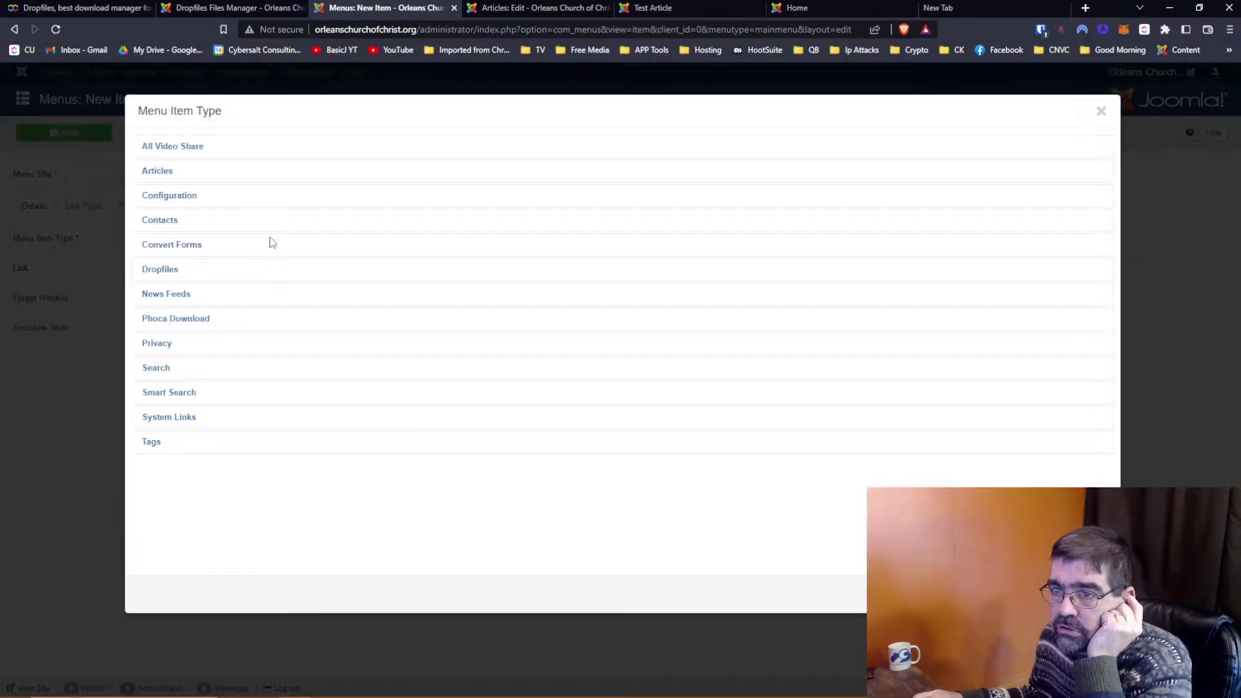
{"action": "left_click", "coordinate": [168, 271]}
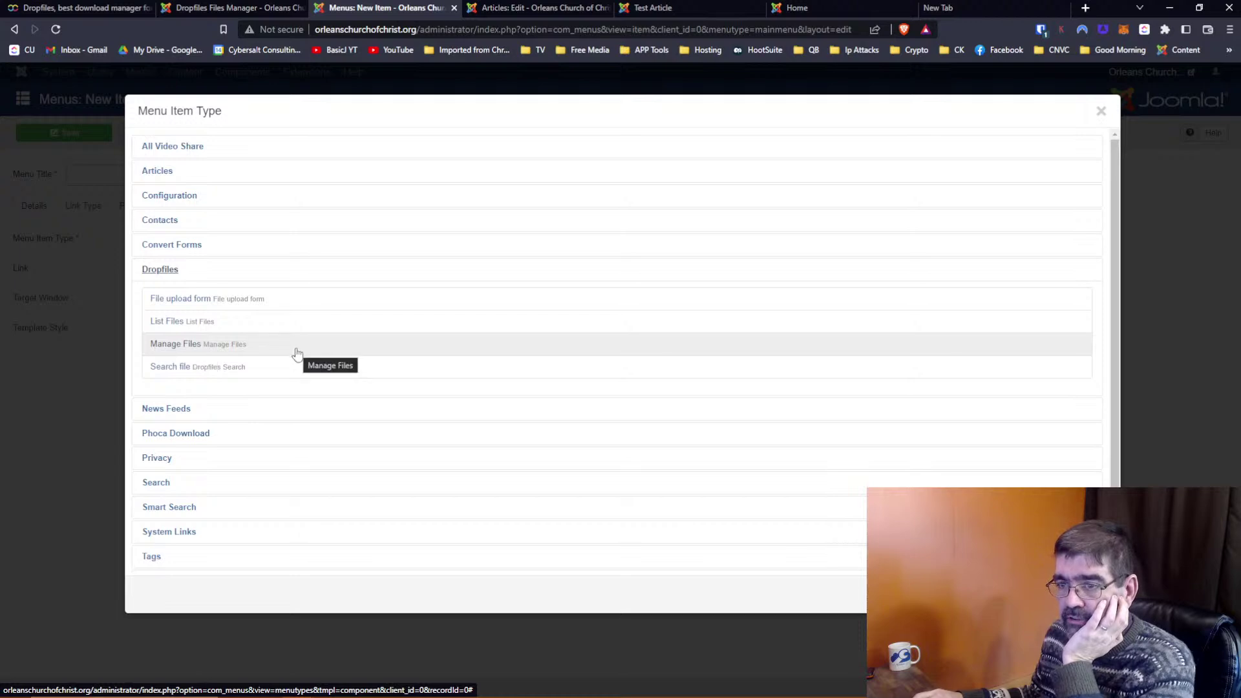
{"action": "left_click", "coordinate": [163, 323]}
Title the item 'Downloads', choose Powerpoint Presentations as top-level category, and save it
{"action": "left_click", "coordinate": [150, 174]}
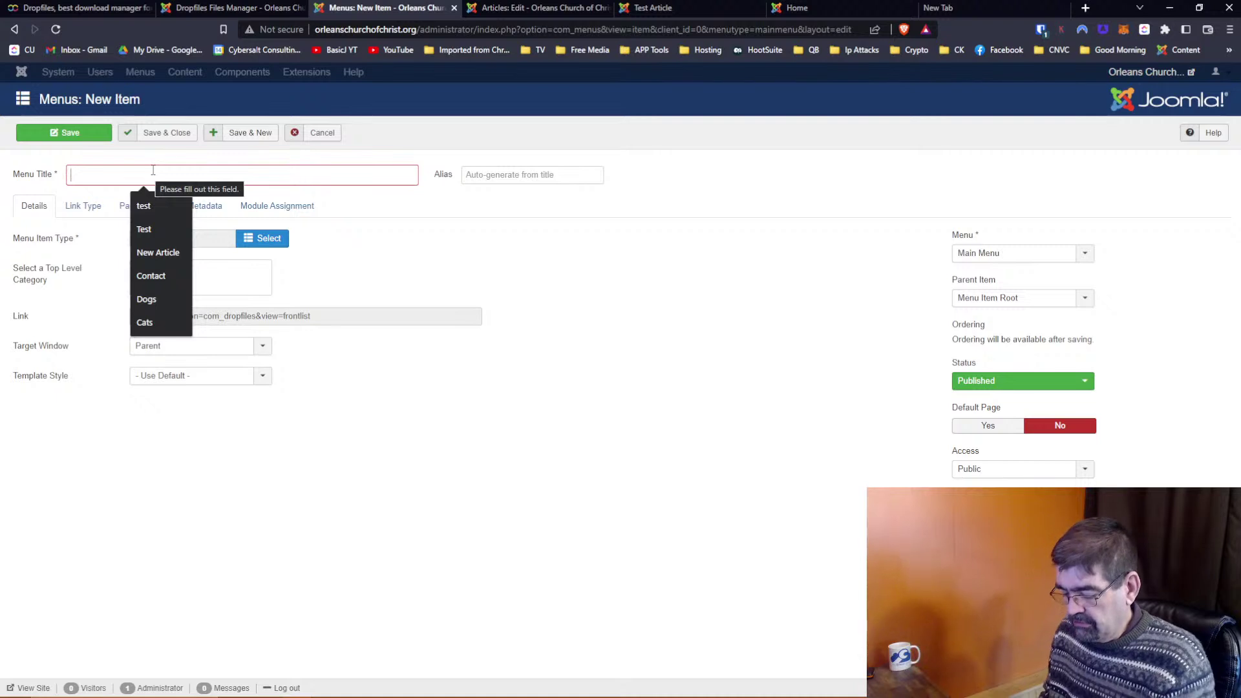
{"action": "type", "text": "File"}
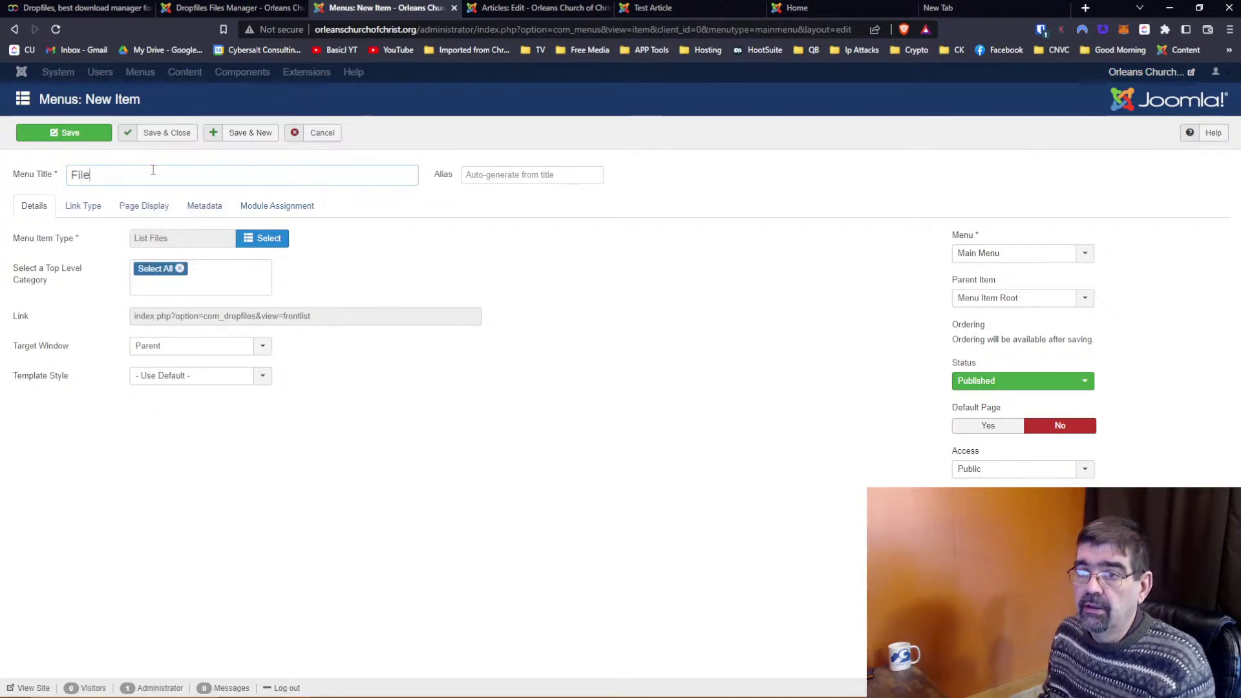
{"action": "key", "text": "BackSpace"}
{"action": "key", "text": "BackSpace"}
{"action": "key", "text": "BackSpace"}
{"action": "key", "text": "BackSpace"}
{"action": "type", "text": "Downla"}
{"action": "type", "text": "ods"}
{"action": "key", "text": "BackSpace"}
{"action": "key", "text": "BackSpace"}
{"action": "key", "text": "BackSpace"}
{"action": "type", "text": "oads"}
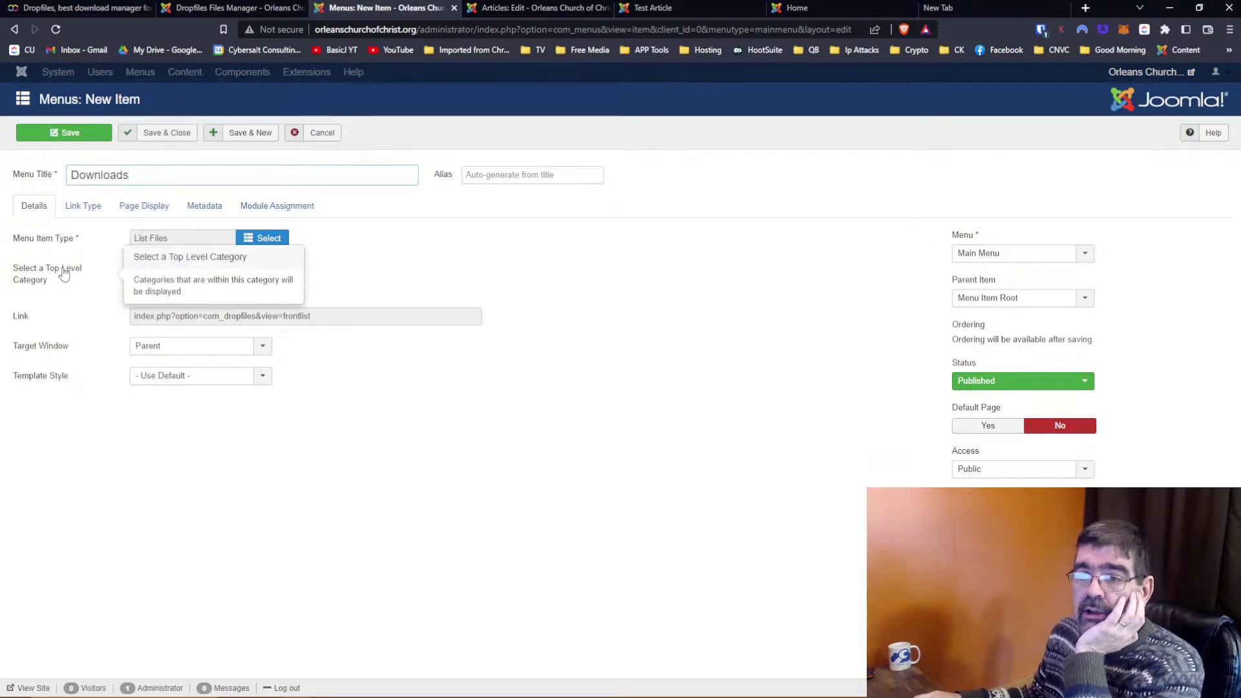
{"action": "left_click", "coordinate": [226, 278]}
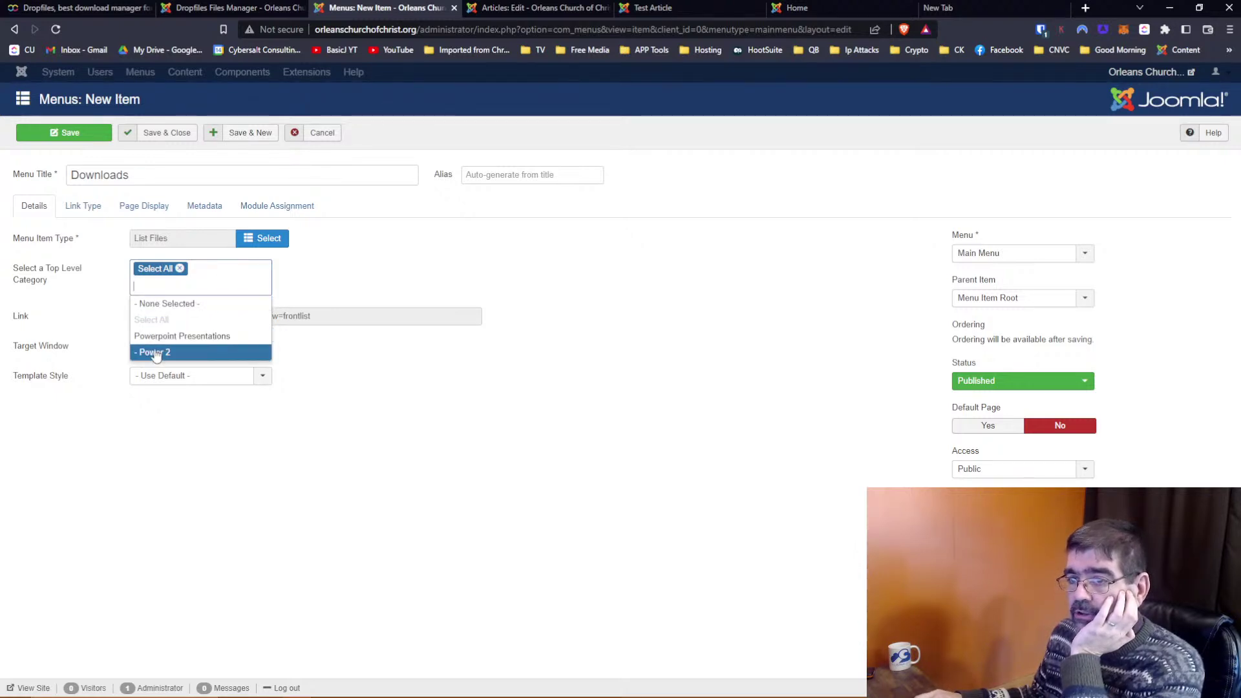
{"action": "left_click", "coordinate": [187, 337]}
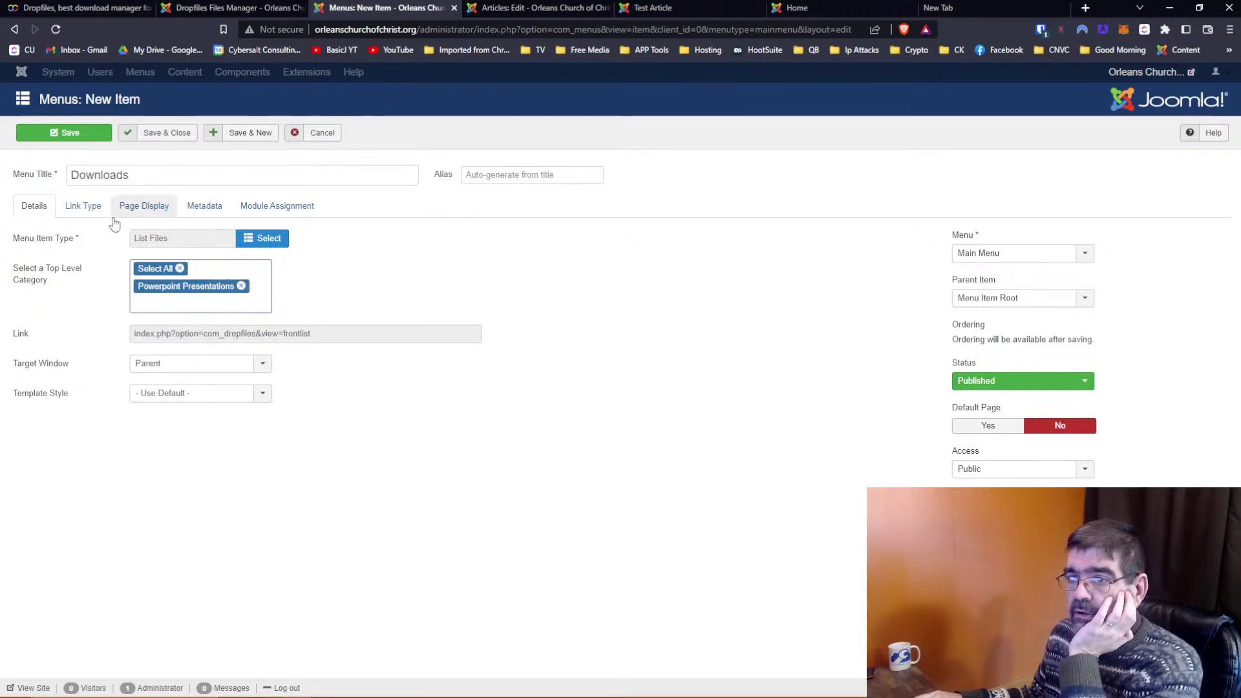
{"action": "left_click", "coordinate": [71, 135]}
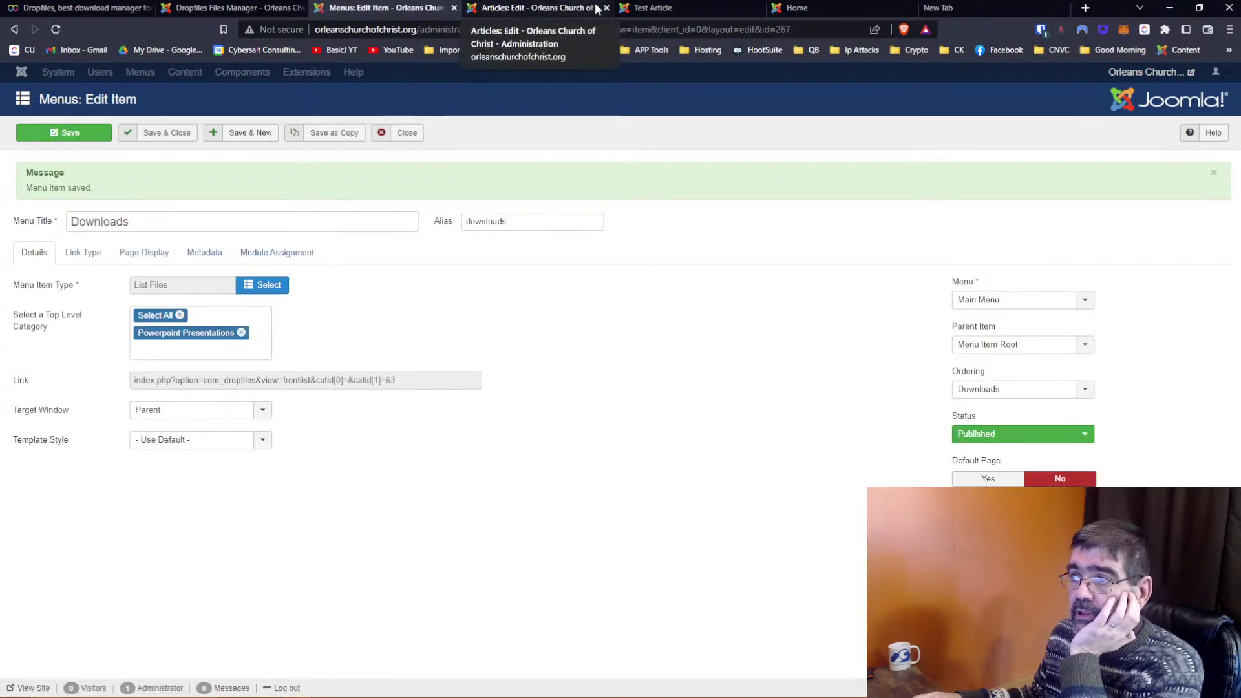
Reload the site, open the new Downloads page, and browse into Power 2's two PPTX downloads
{"action": "left_click", "coordinate": [652, 8]}
{"action": "left_click", "coordinate": [56, 31]}
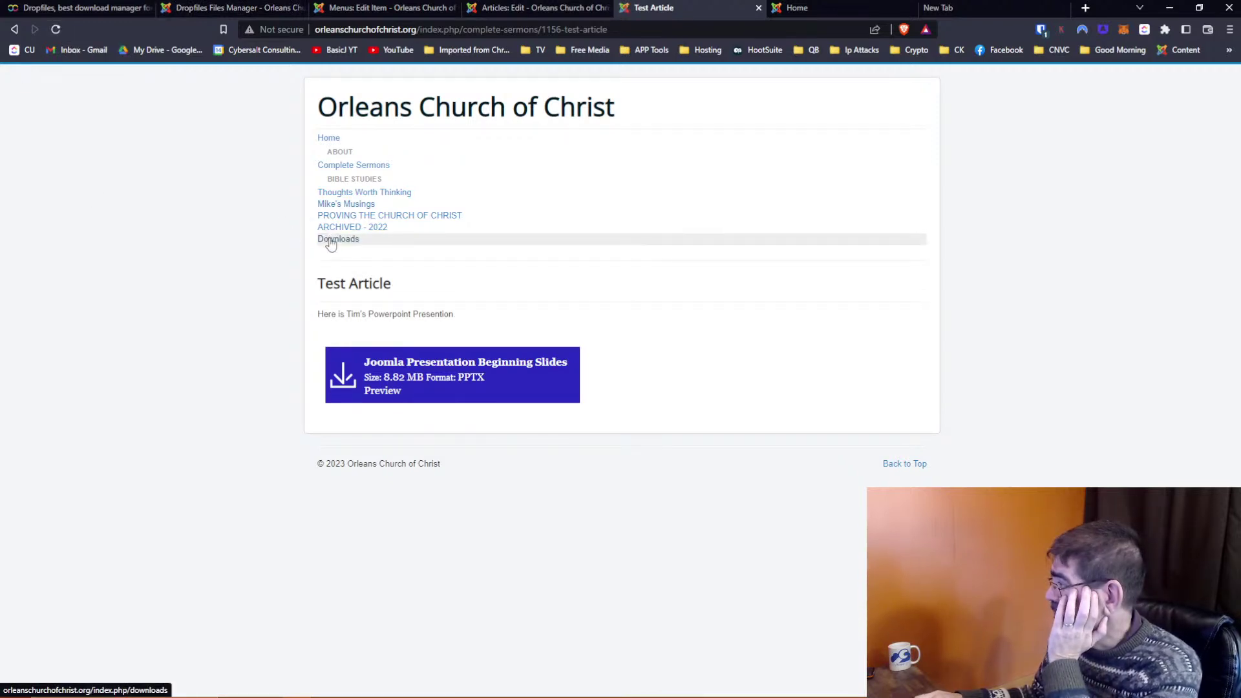
{"action": "left_click", "coordinate": [331, 240]}
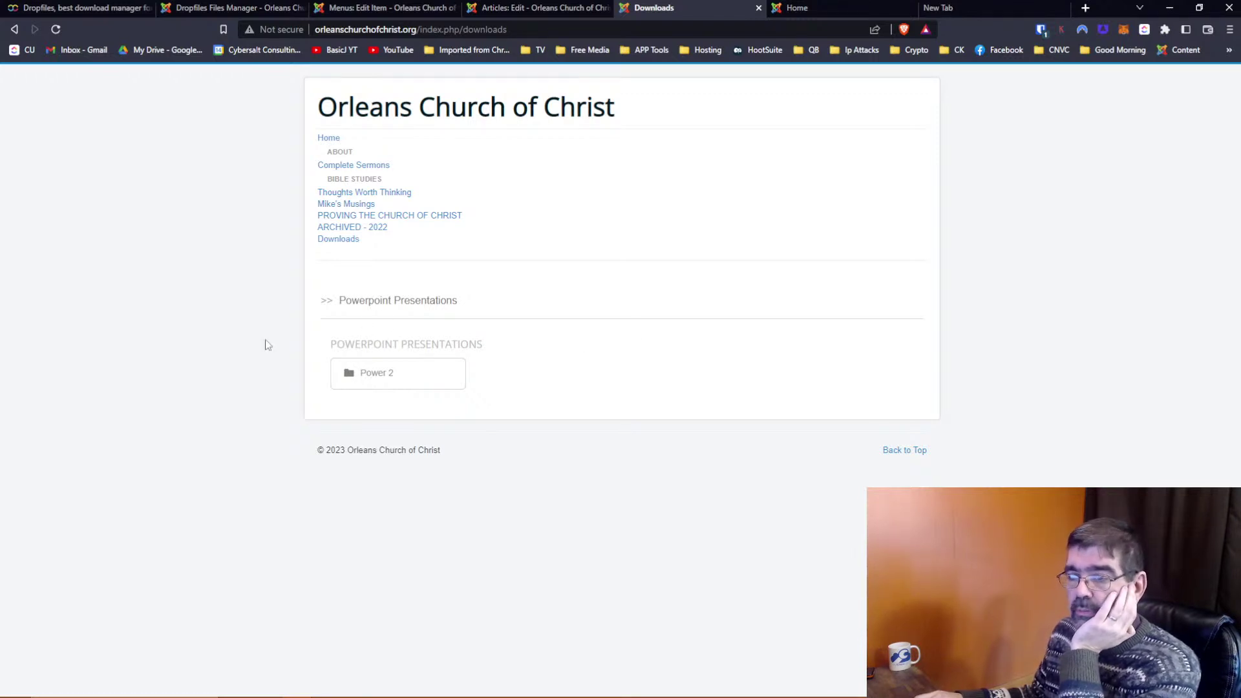
{"action": "left_click", "coordinate": [400, 375]}
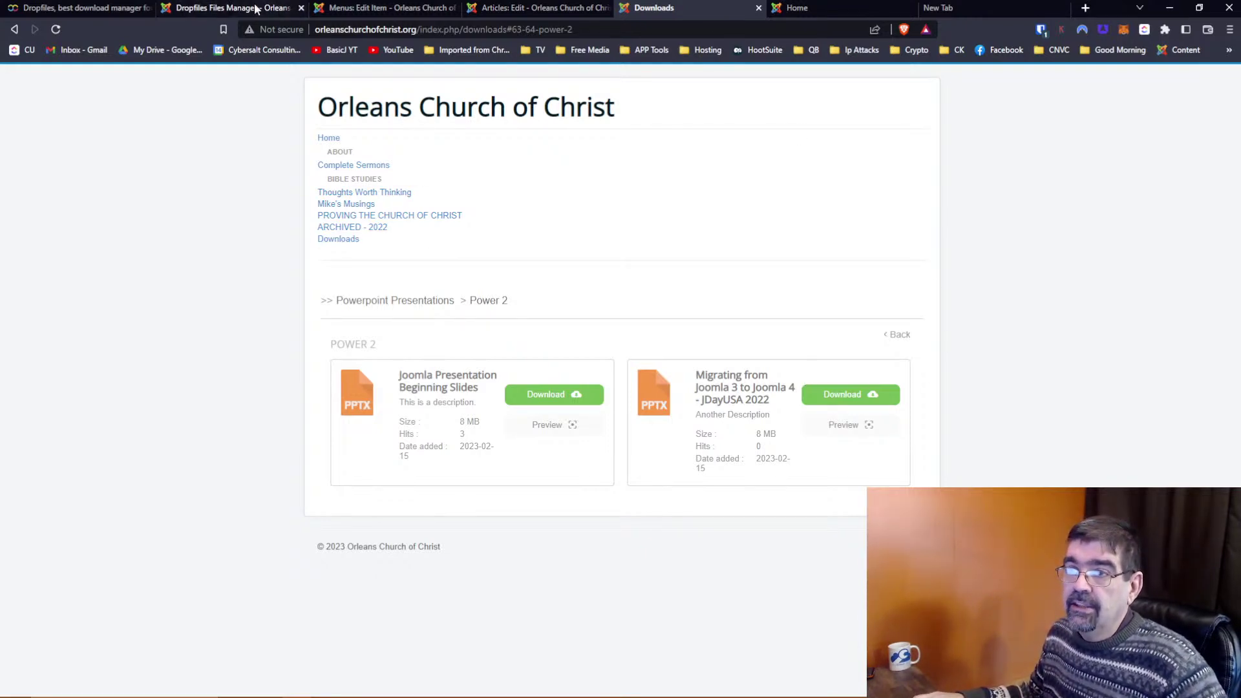
In Files Manager, drag the Beginning Slides file from Power 2 into Powerpoint Presentations
{"action": "left_click", "coordinate": [280, 9]}
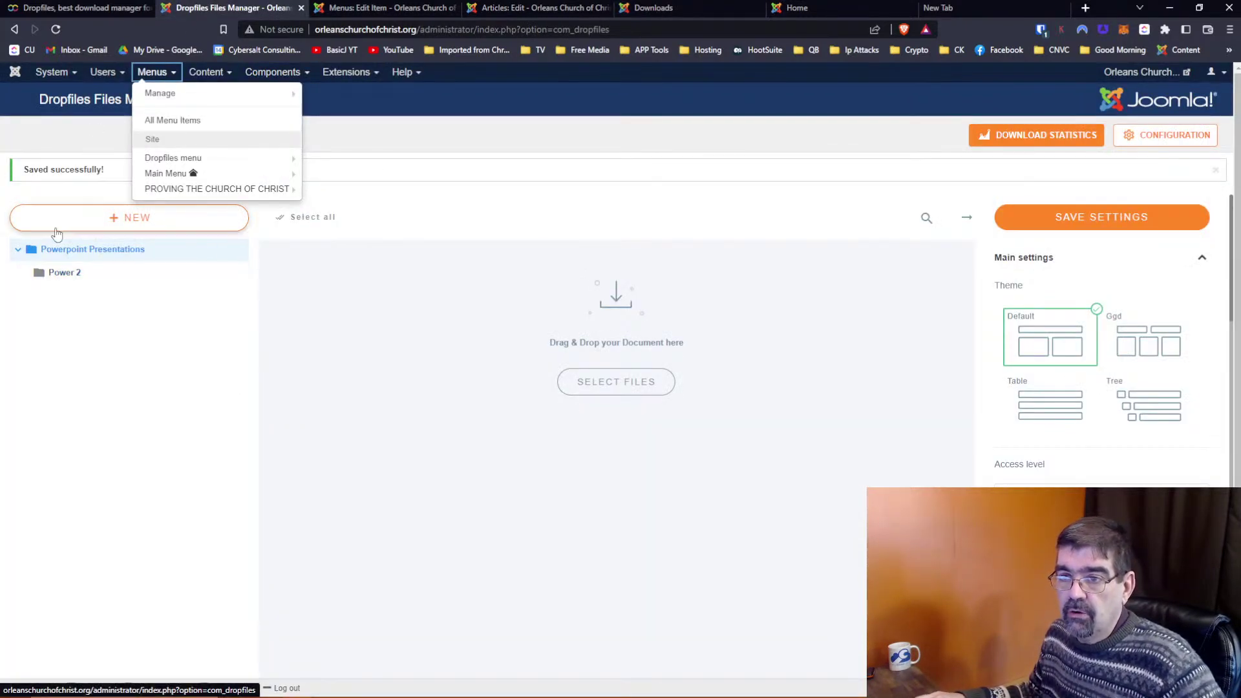
{"action": "left_click", "coordinate": [61, 278]}
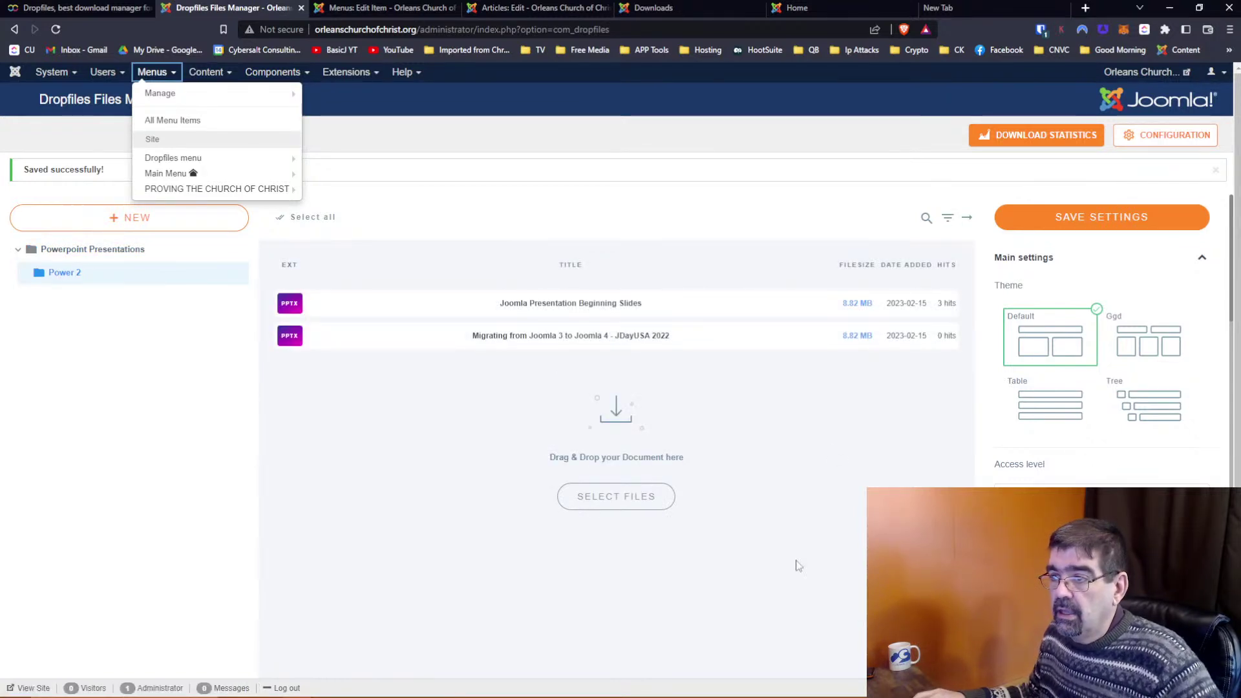
{"action": "left_click_drag", "start_coordinate": [604, 313], "coordinate": [101, 251]}
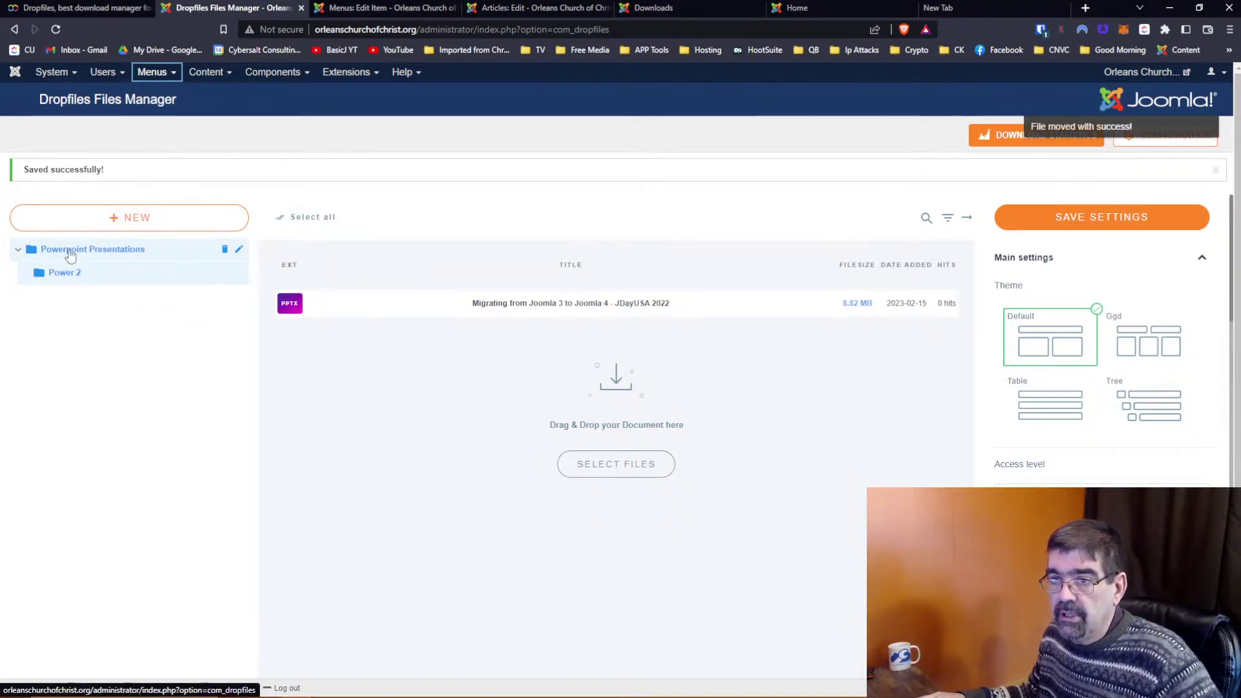
{"action": "left_click", "coordinate": [71, 254]}
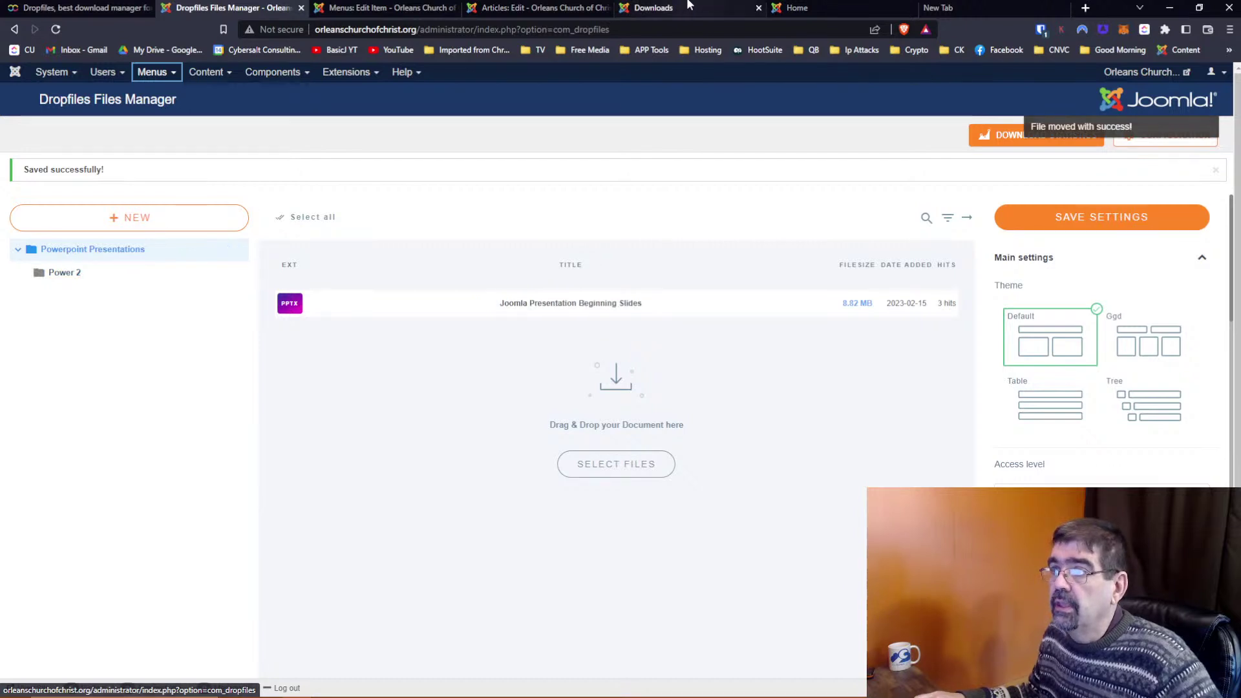
{"action": "left_click", "coordinate": [683, 8]}
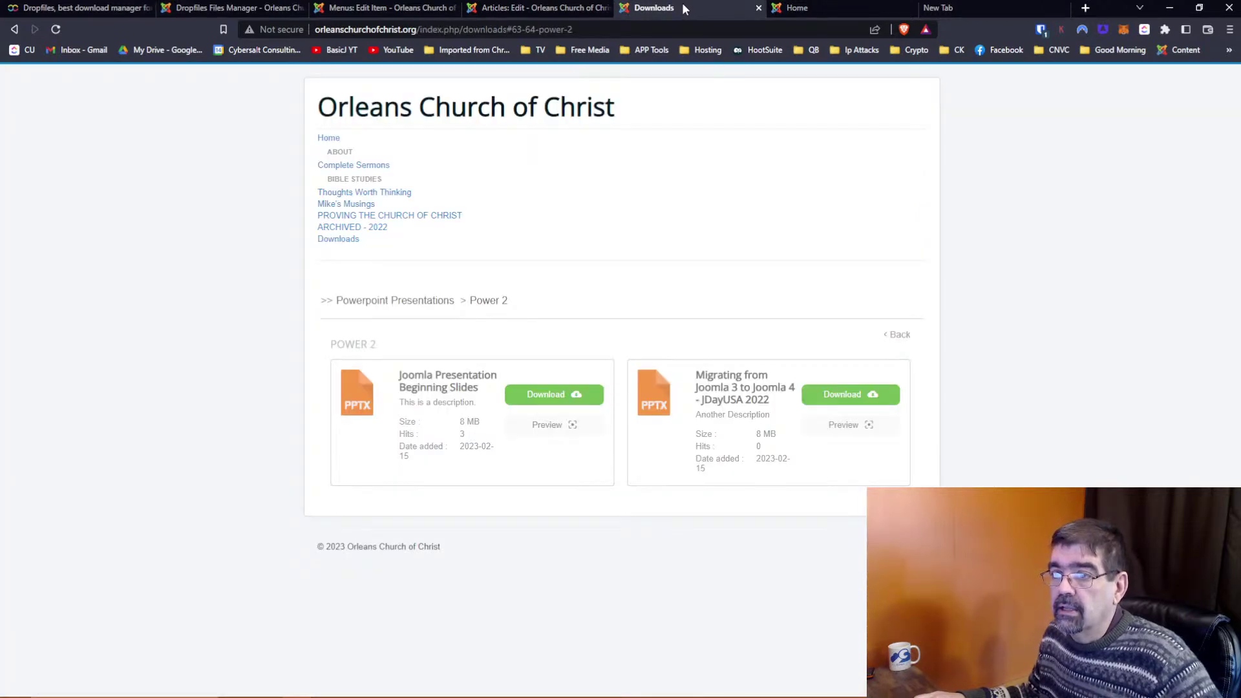
Reload Downloads and open Power 2 to confirm the moved file, then go back to Files Manager
{"action": "left_click", "coordinate": [350, 241]}
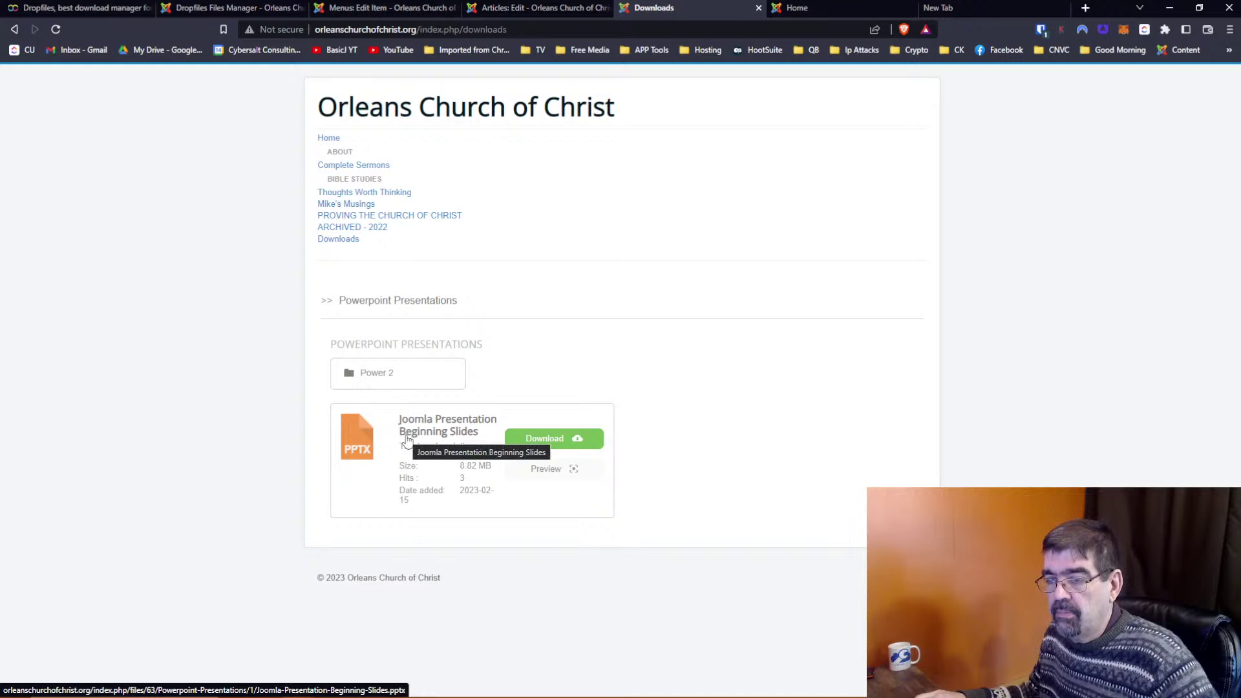
{"action": "left_click", "coordinate": [378, 378]}
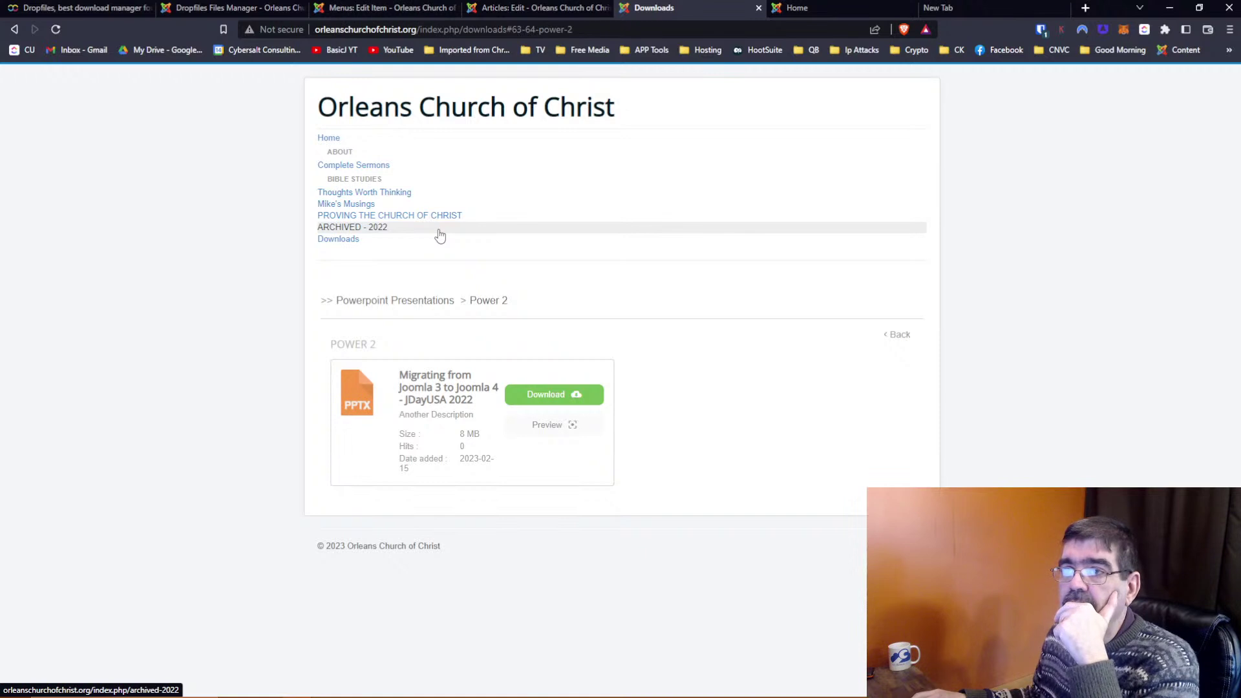
{"action": "left_click", "coordinate": [205, 8]}
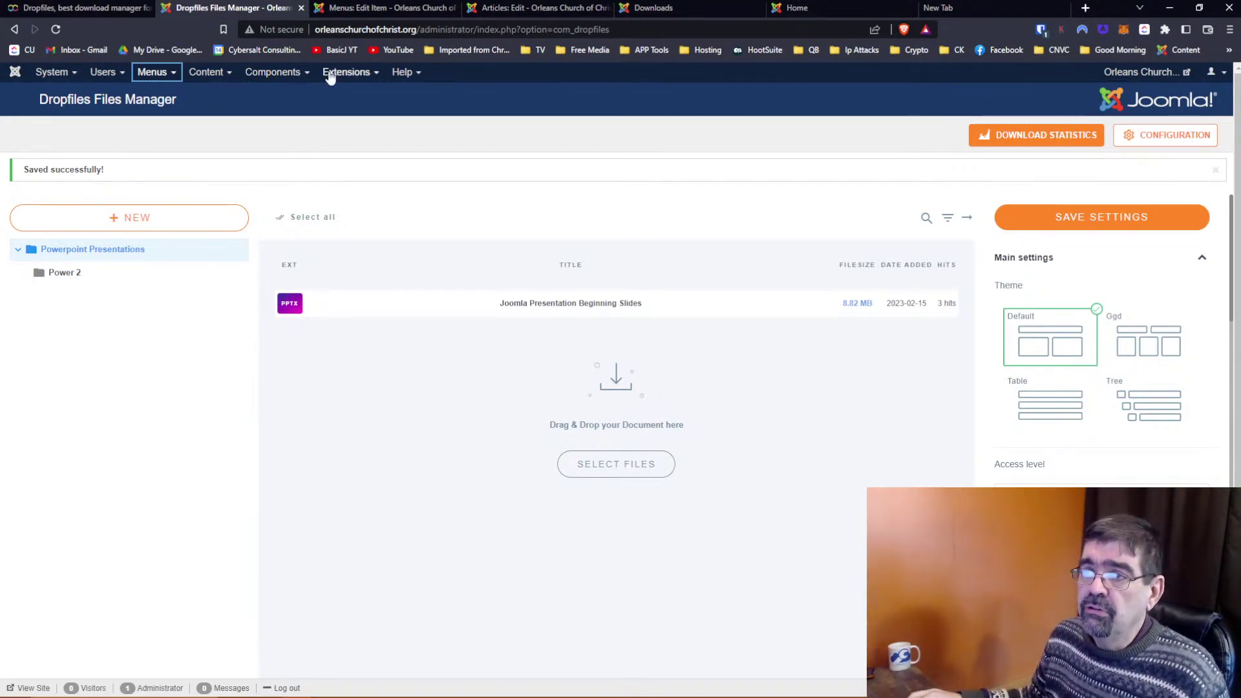
Open the Extensions > Manage > Install page in a new browser tab
{"action": "left_click", "coordinate": [343, 73]}
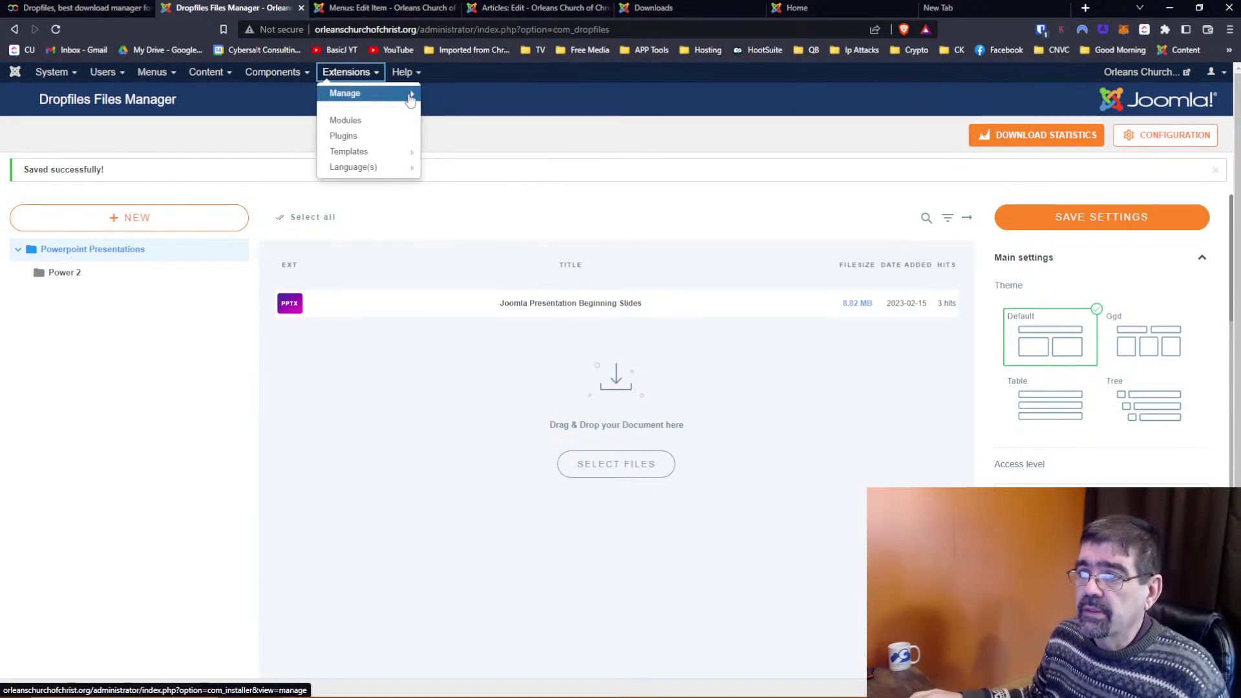
{"action": "mouse_move", "coordinate": [352, 93]}
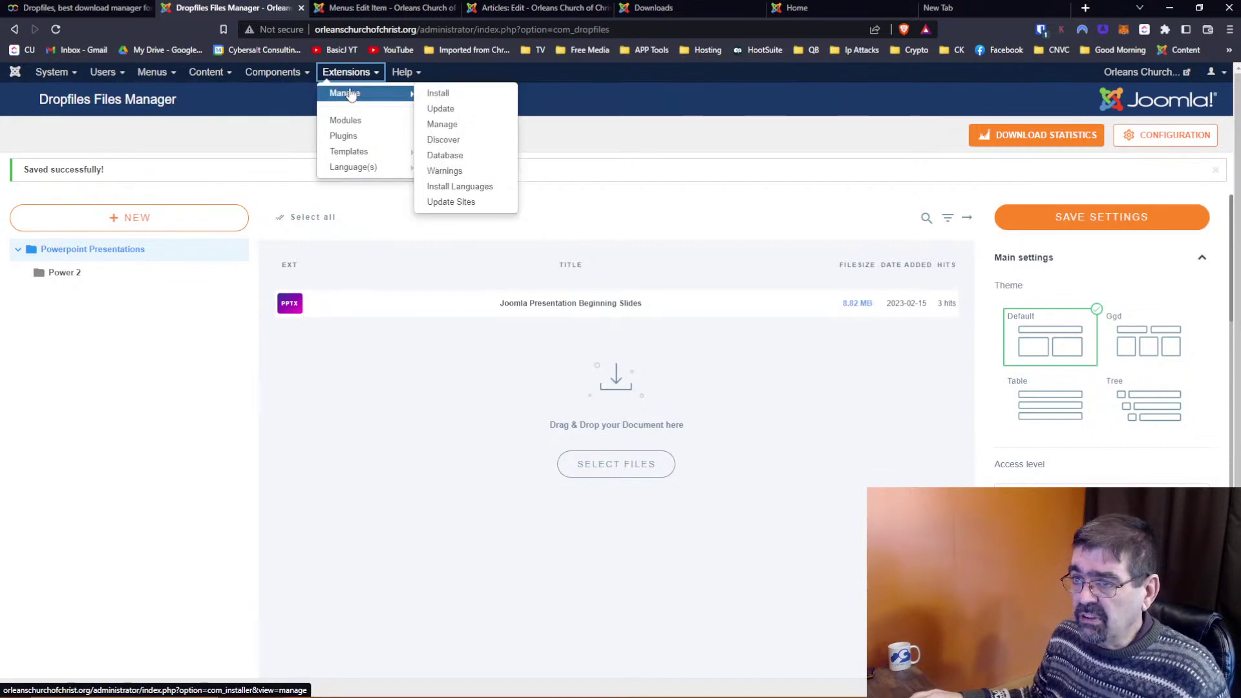
{"action": "right_click", "coordinate": [434, 125]}
{"action": "right_click", "coordinate": [438, 89]}
{"action": "left_click", "coordinate": [467, 95]}
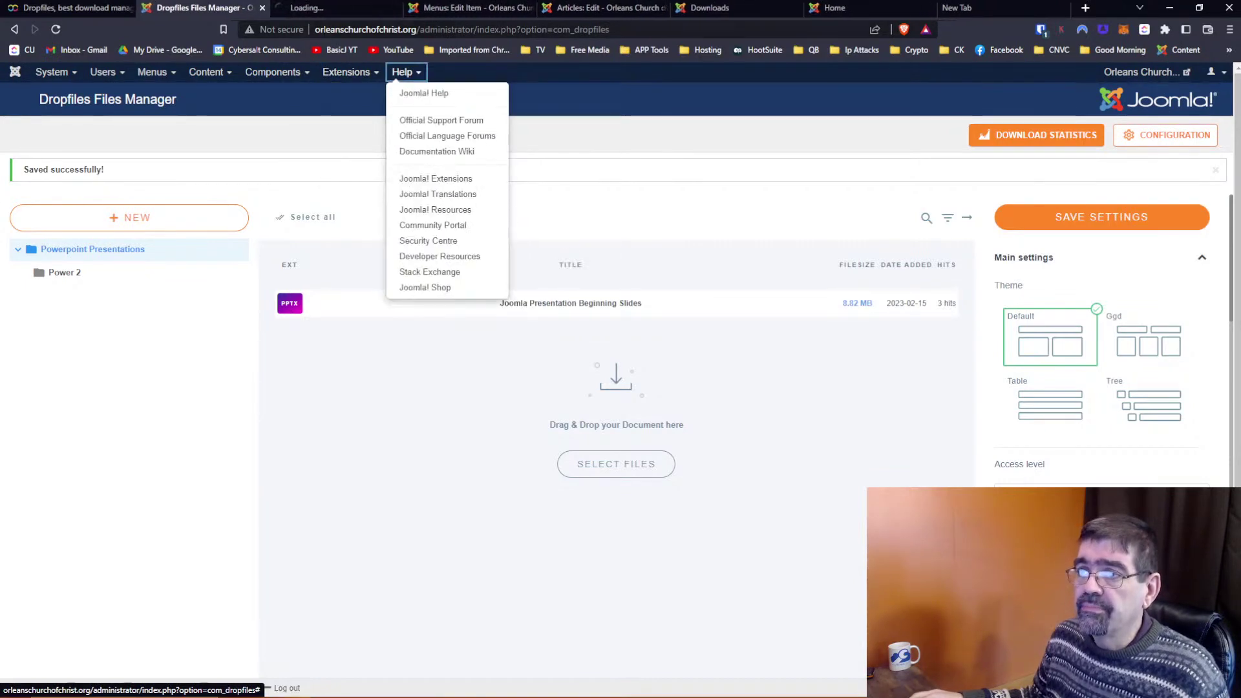
{"action": "left_click", "coordinate": [301, 8]}
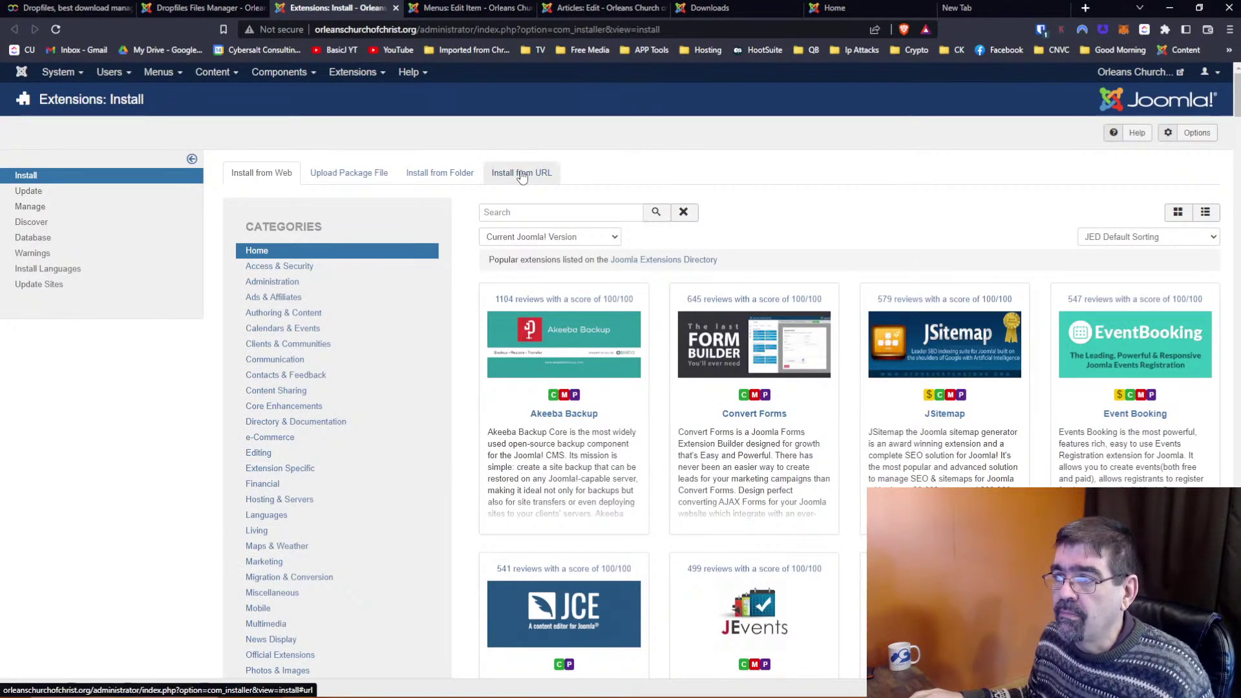
Search for 'phoca' and install Phoca Commander 3.0.5 from the web installer
{"action": "left_click", "coordinate": [518, 208]}
{"action": "type", "text": "phocacommander"}
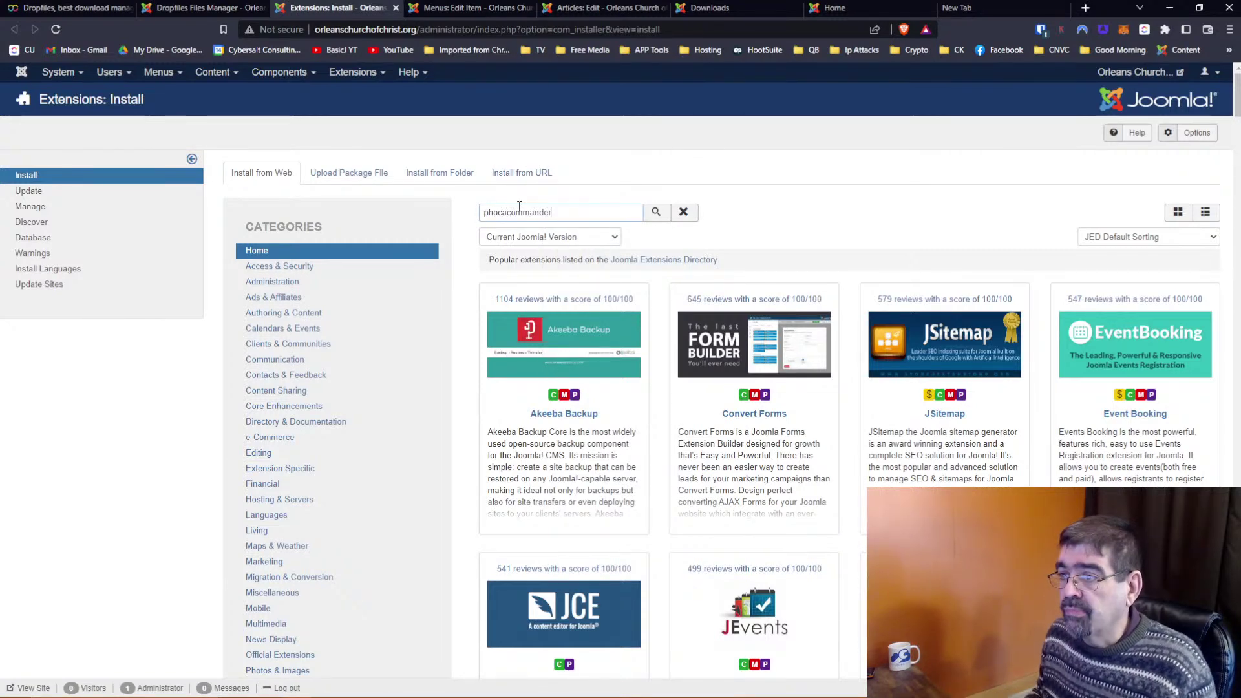
{"action": "key", "text": "Return"}
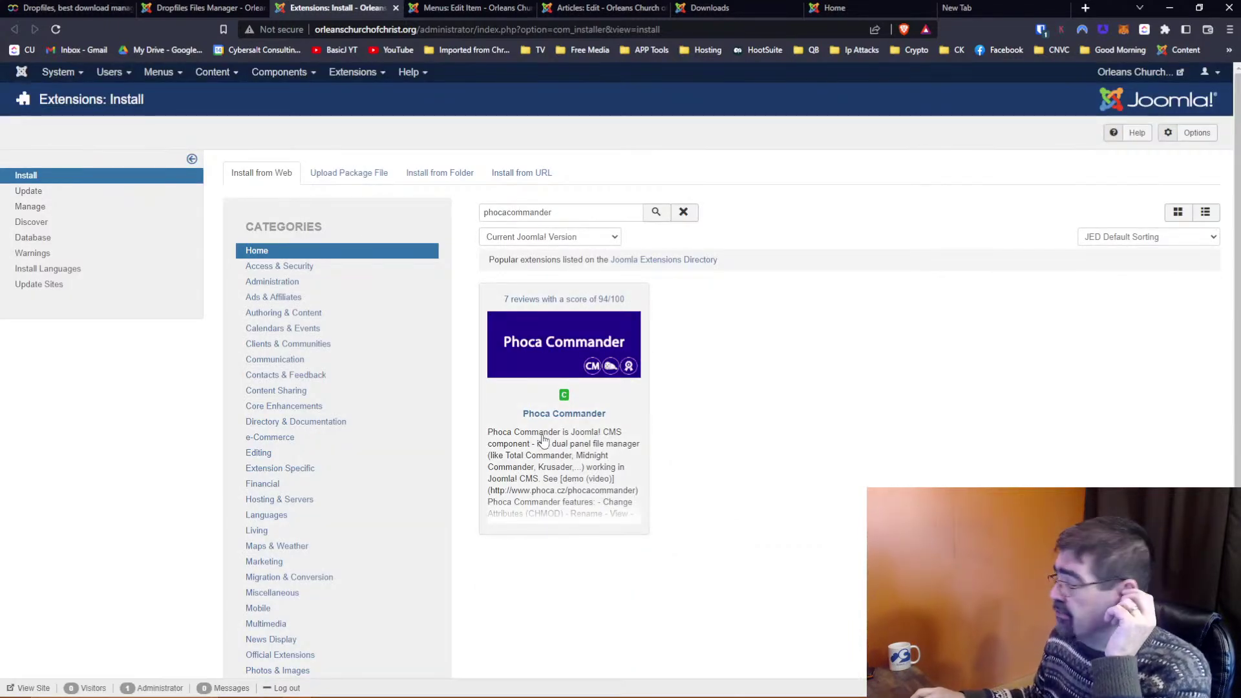
{"action": "left_click", "coordinate": [543, 439]}
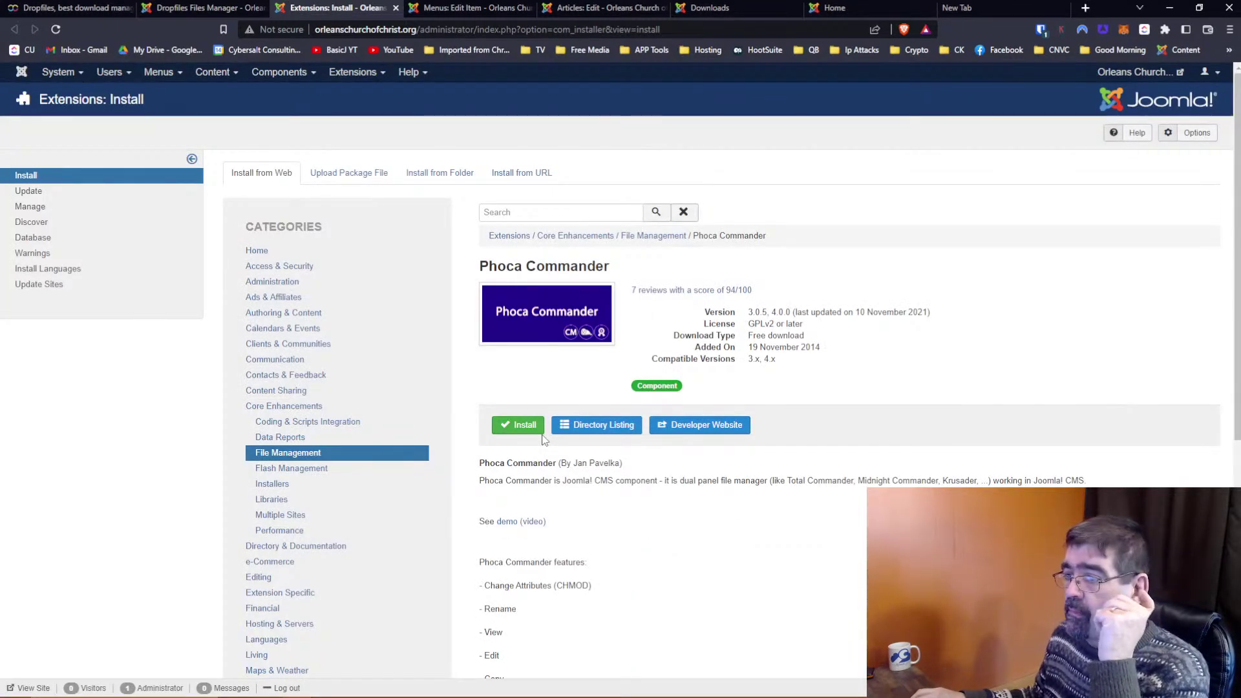
{"action": "left_click", "coordinate": [524, 430]}
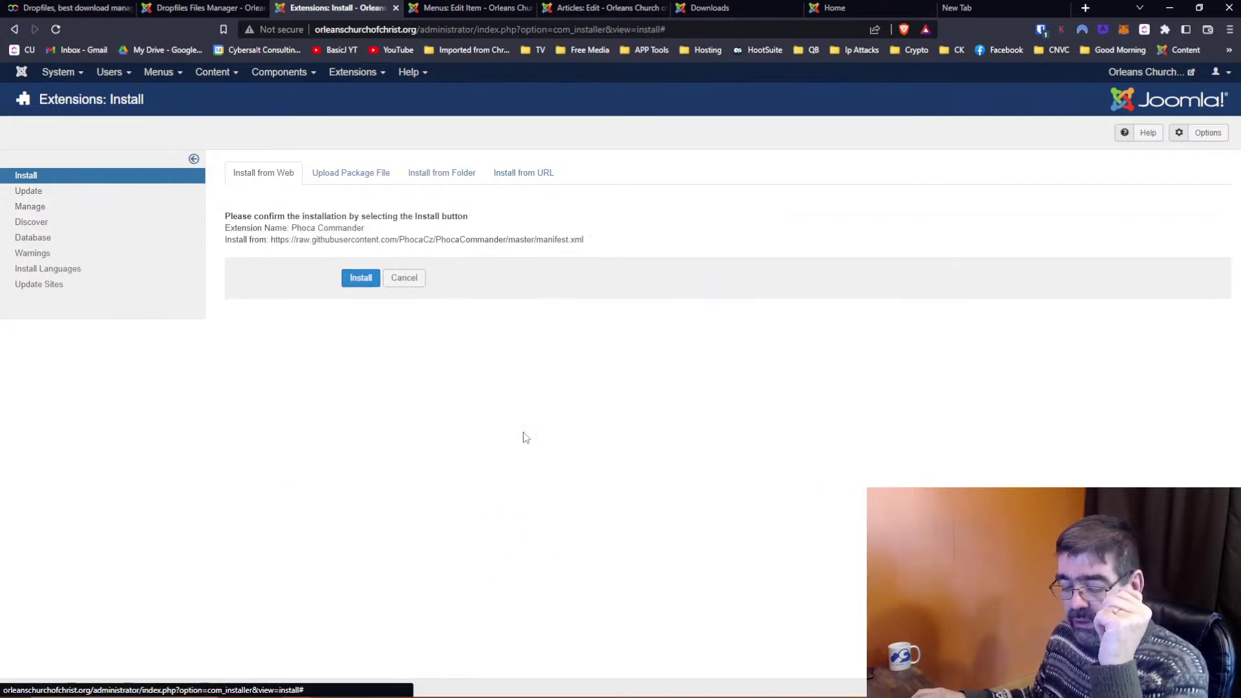
{"action": "left_click", "coordinate": [362, 280]}
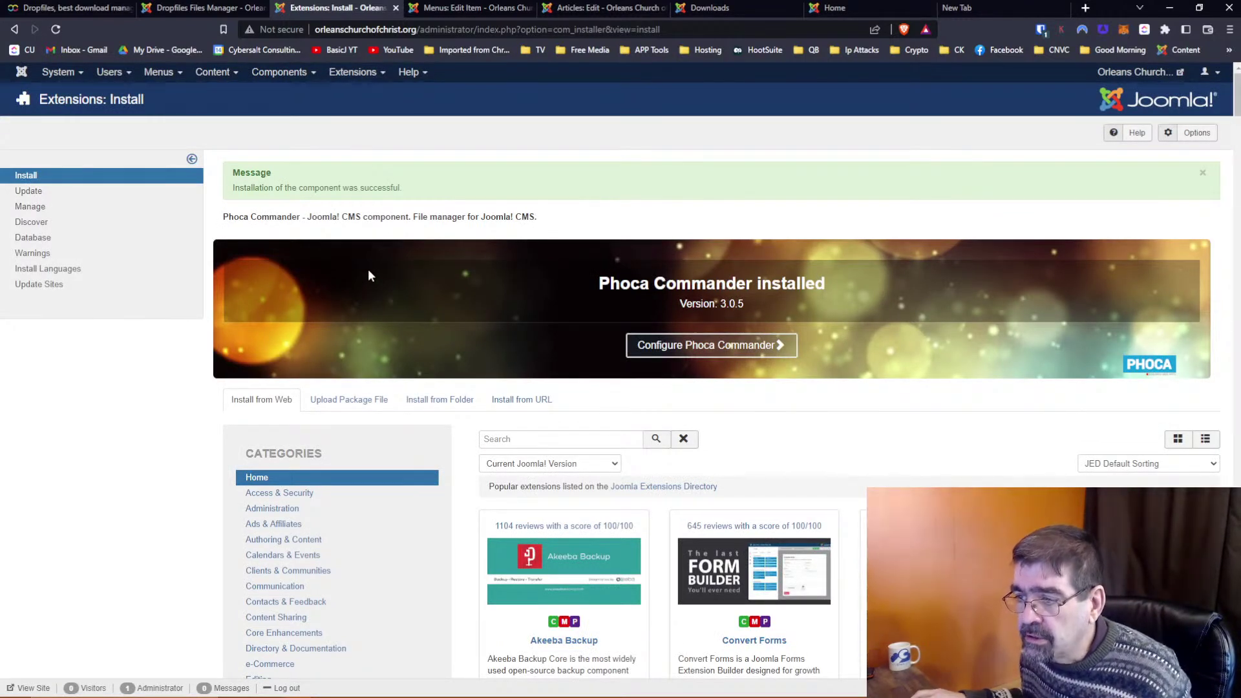
{"action": "left_click", "coordinate": [286, 76]}
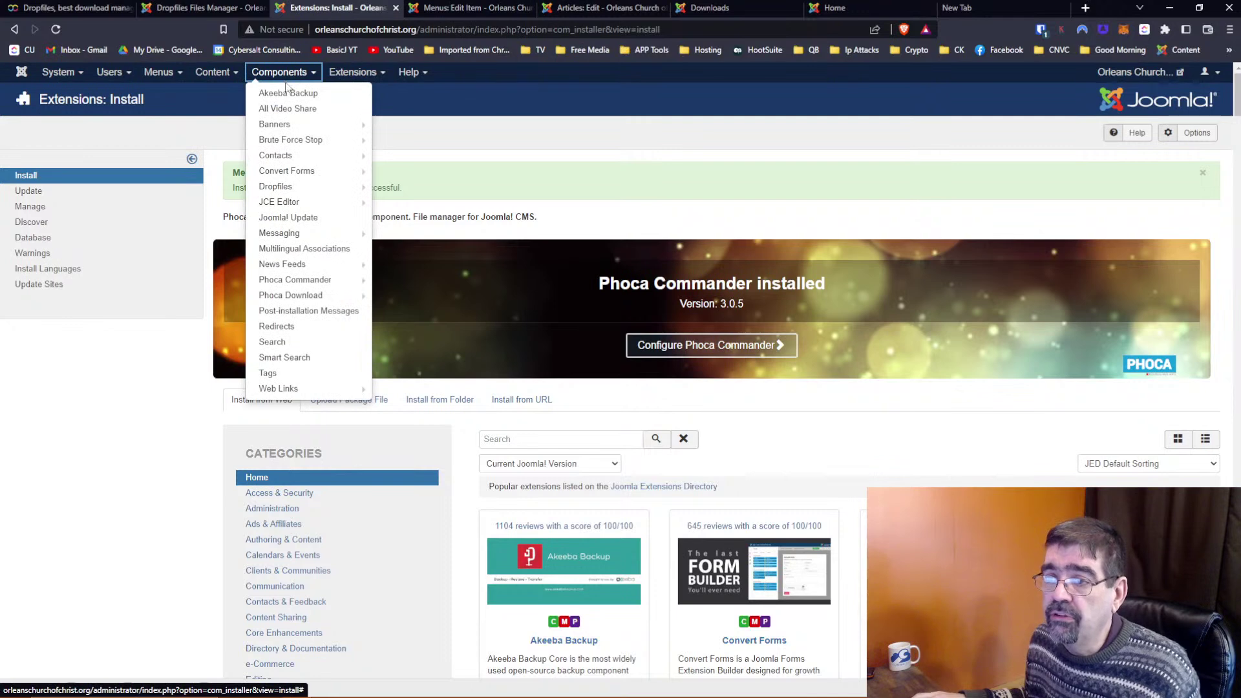
{"action": "left_click", "coordinate": [292, 280]}
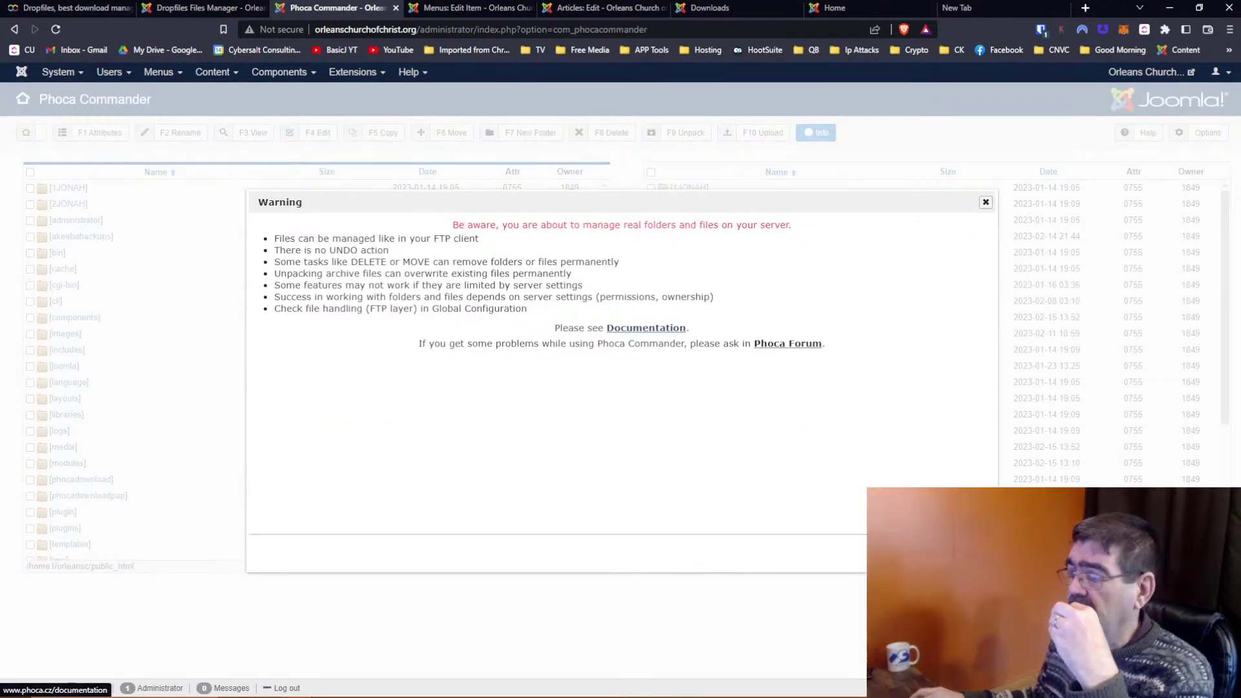
{"action": "left_click", "coordinate": [970, 553]}
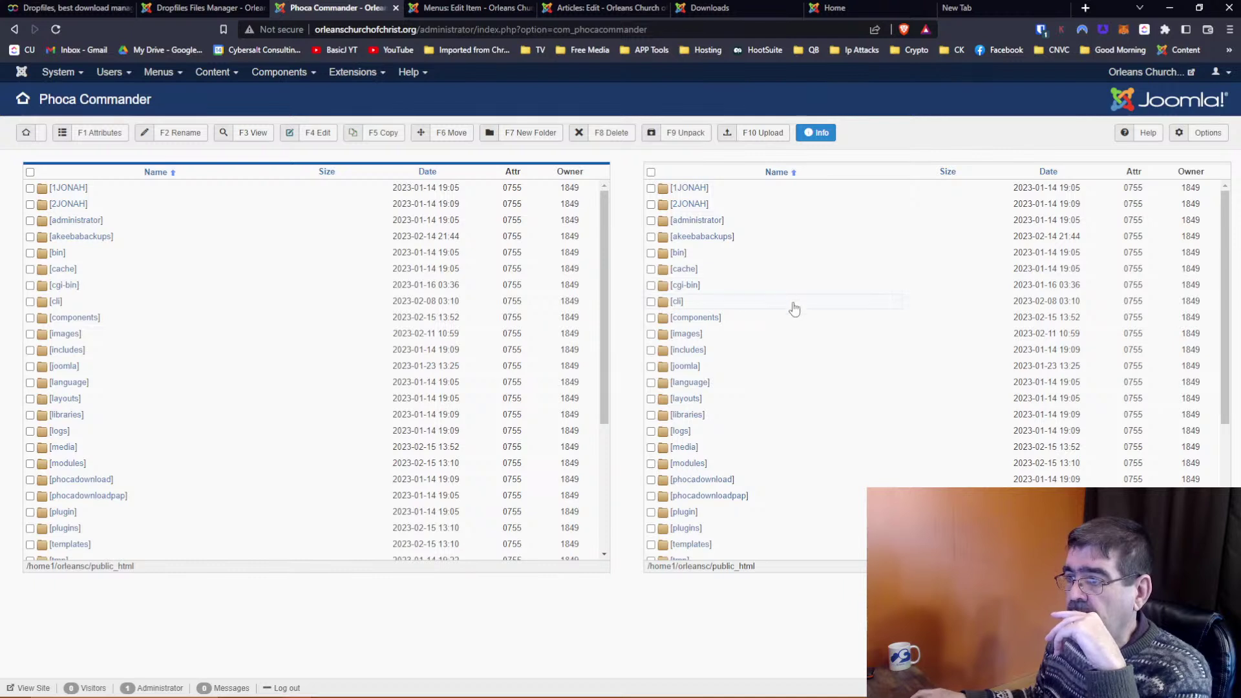
{"action": "left_click", "coordinate": [697, 335]}
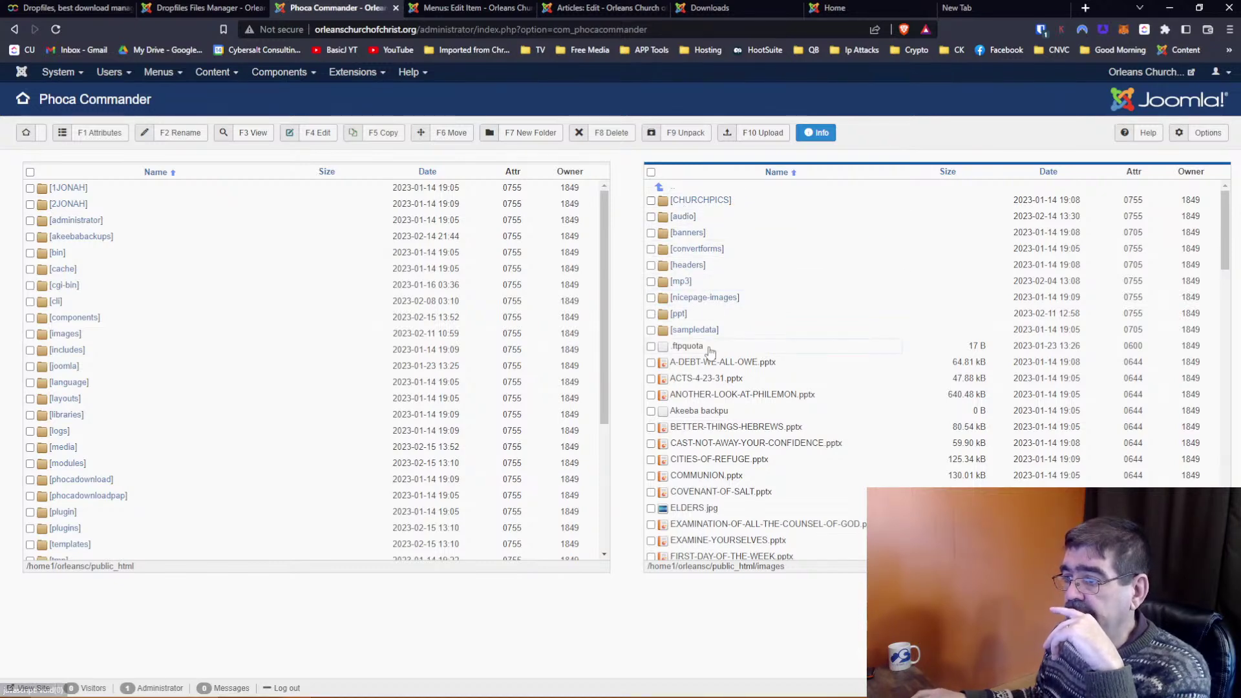
{"action": "scroll", "coordinate": [710, 352], "scroll_direction": "down", "scroll_amount": 3}
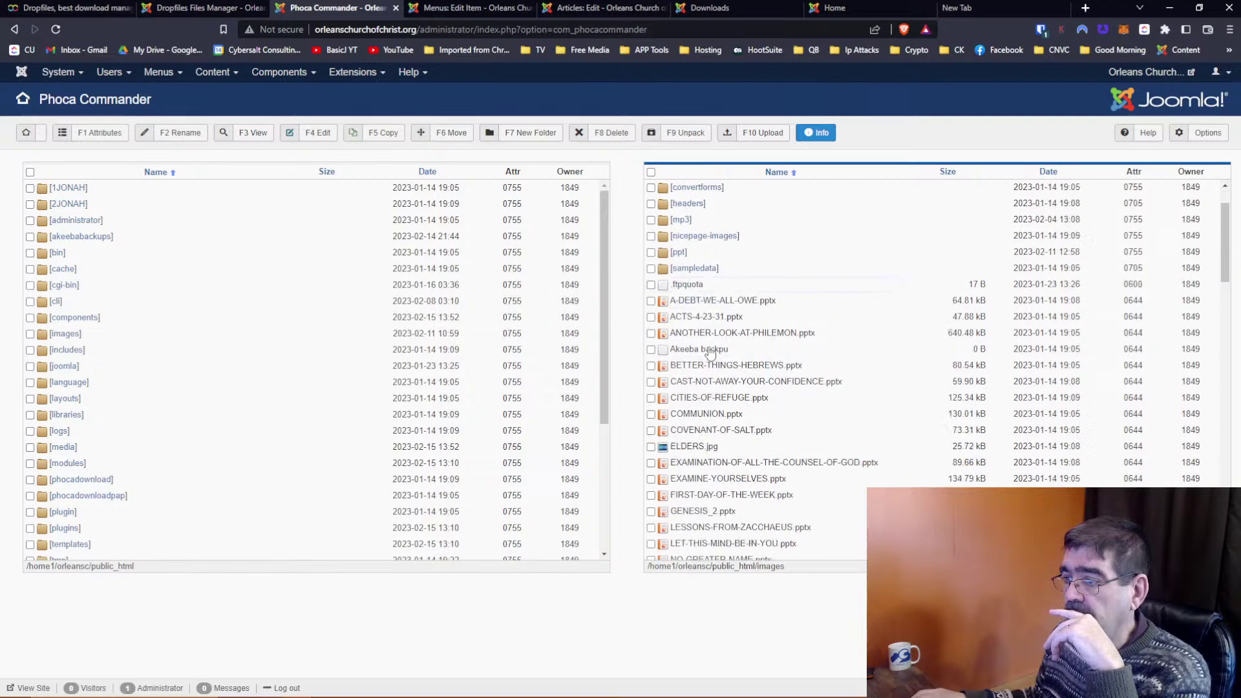
{"action": "scroll", "coordinate": [710, 353], "scroll_direction": "up", "scroll_amount": 1}
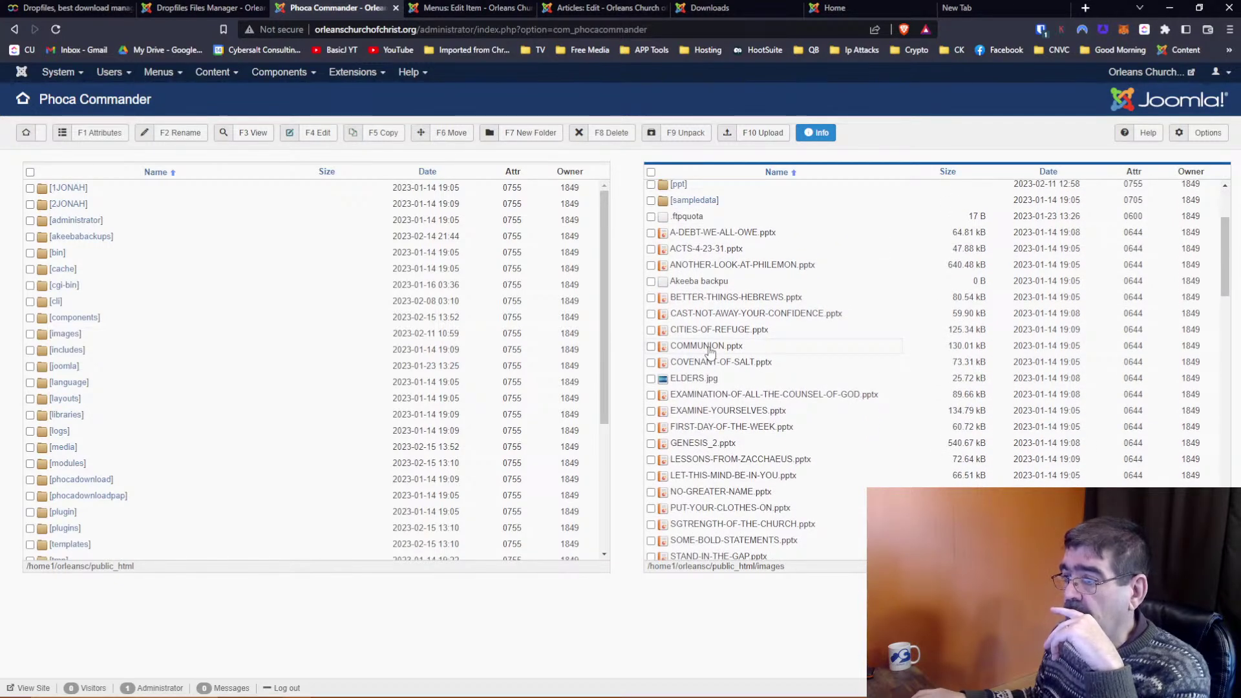
{"action": "scroll", "coordinate": [710, 352], "scroll_direction": "down", "scroll_amount": 8}
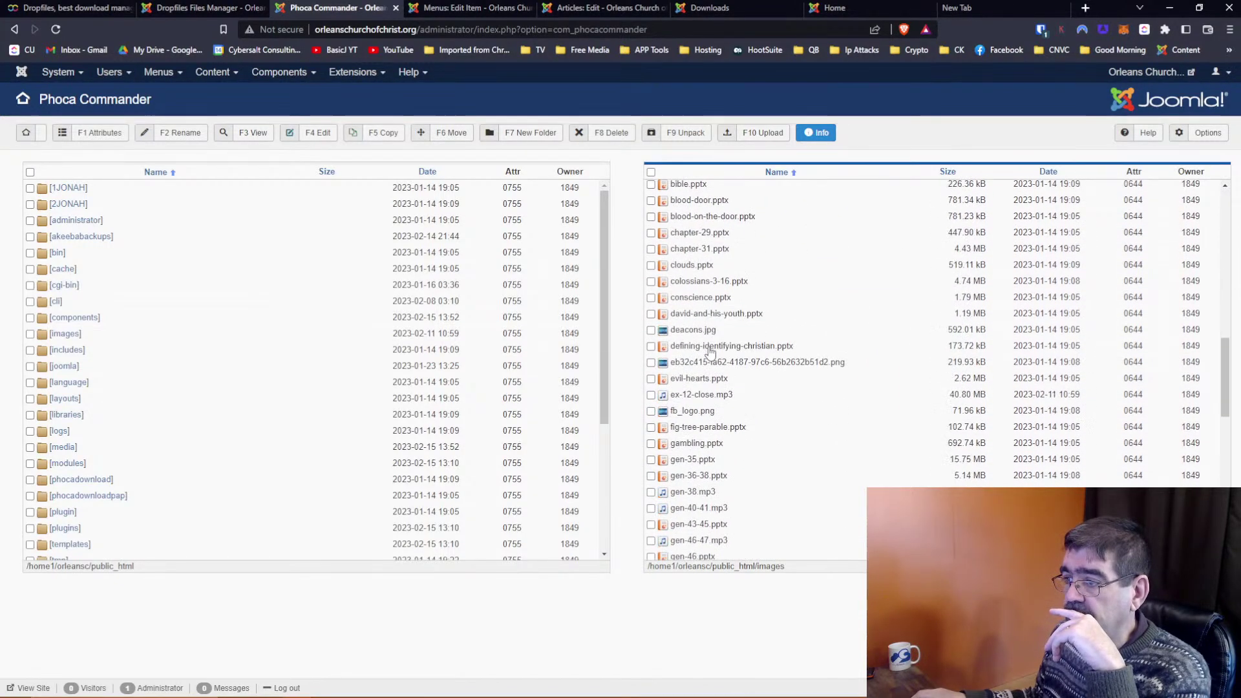
{"action": "scroll", "coordinate": [710, 352], "scroll_direction": "up", "scroll_amount": 10}
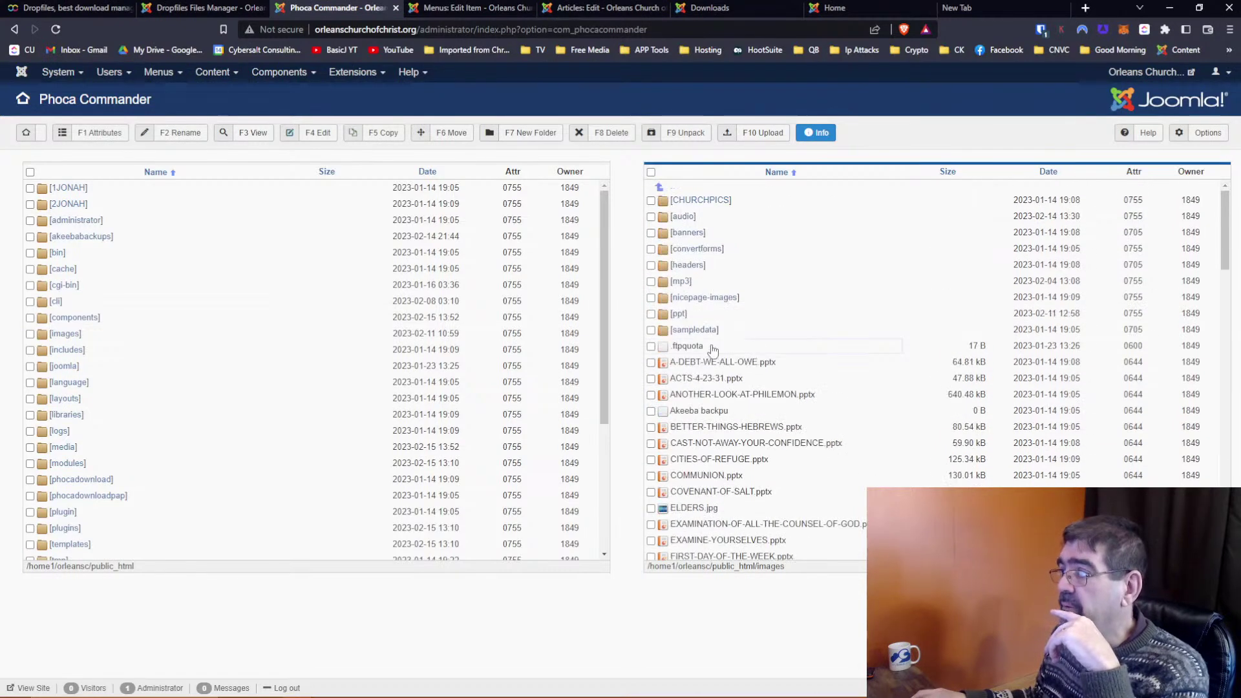
{"action": "left_click", "coordinate": [1047, 172]}
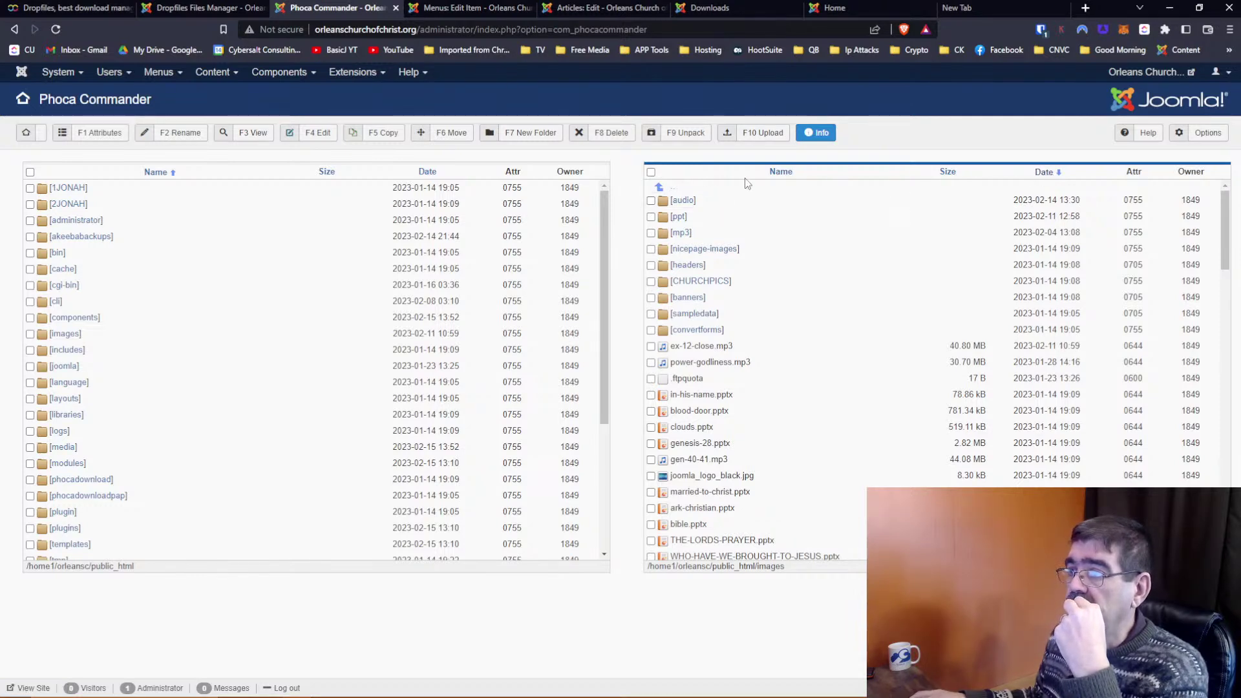
{"action": "left_click", "coordinate": [781, 172]}
{"action": "left_click", "coordinate": [675, 191]}
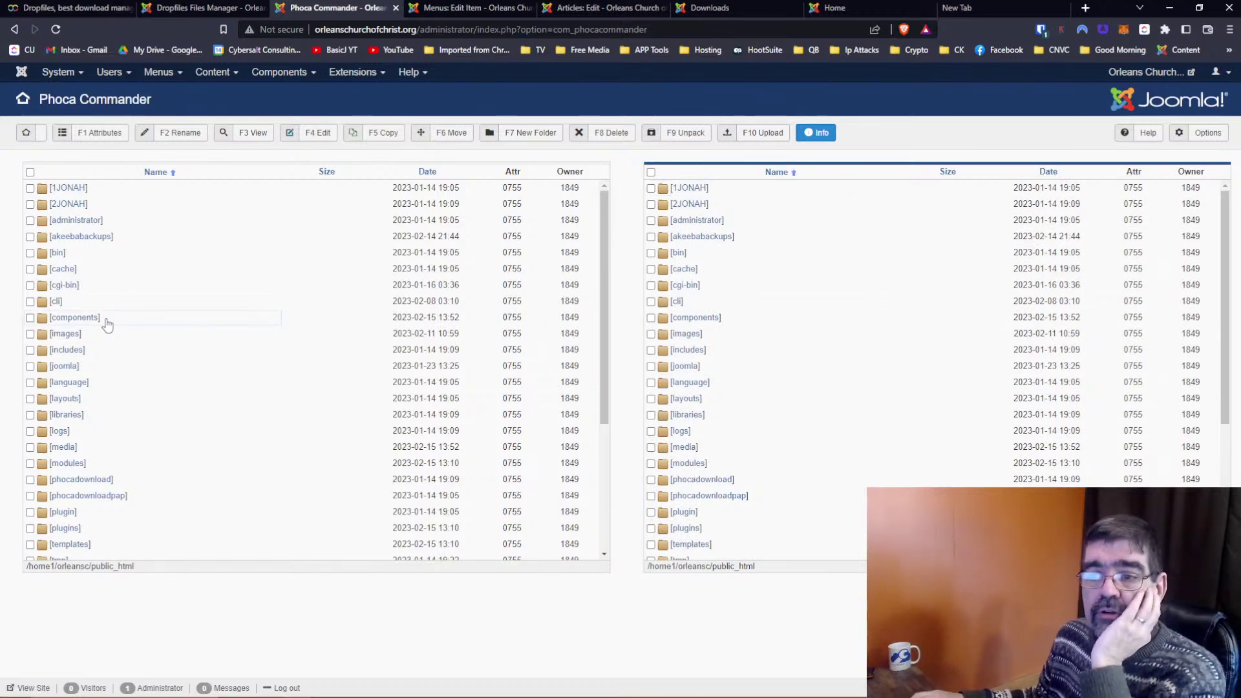
{"action": "scroll", "coordinate": [107, 324], "scroll_direction": "down", "scroll_amount": 1}
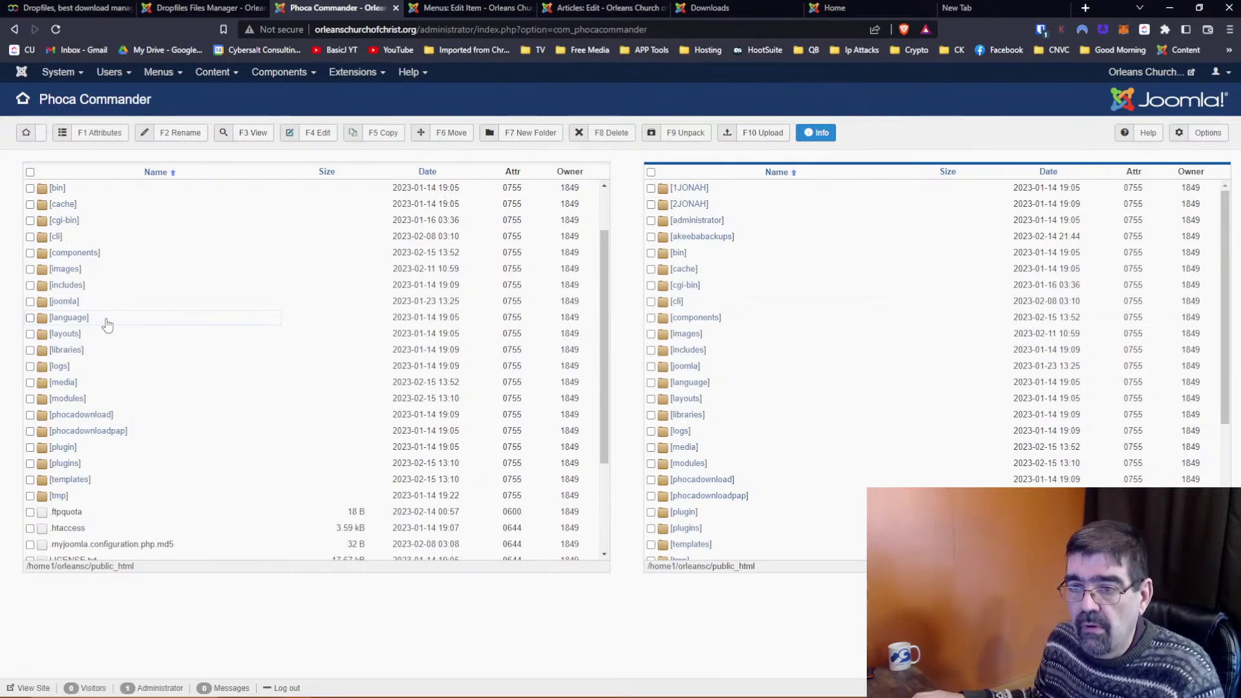
{"action": "scroll", "coordinate": [817, 374], "scroll_direction": "down", "scroll_amount": 2}
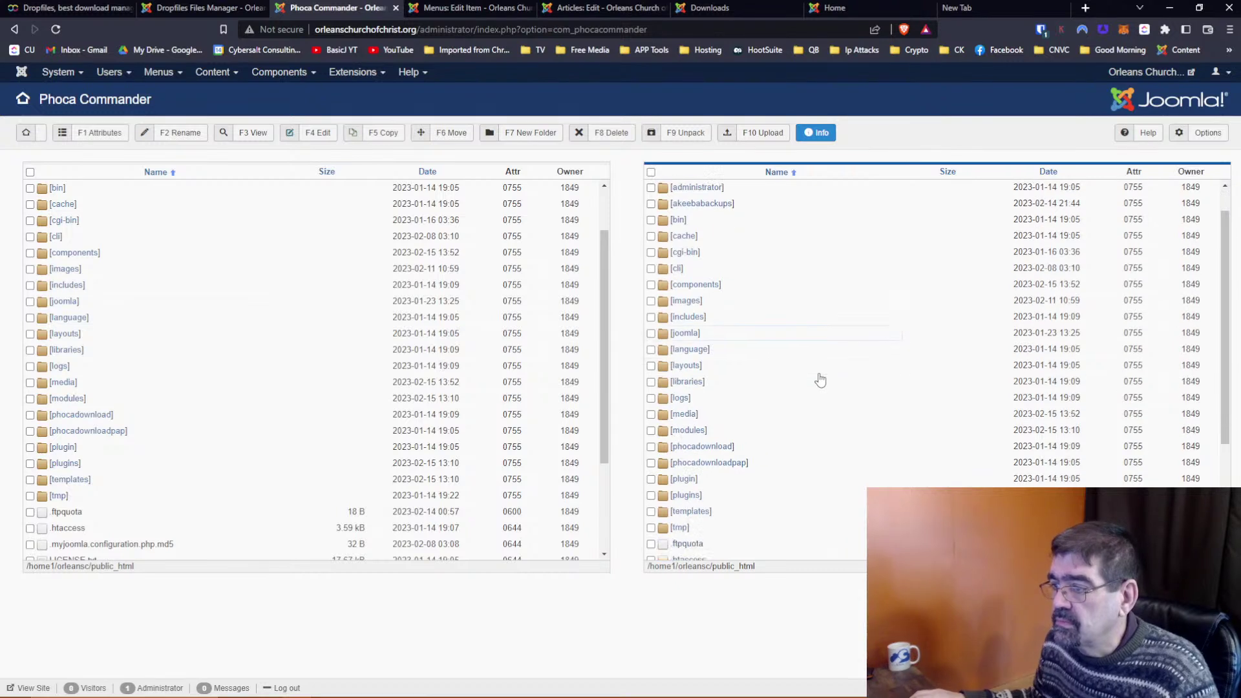
{"action": "scroll", "coordinate": [818, 376], "scroll_direction": "up", "scroll_amount": 2}
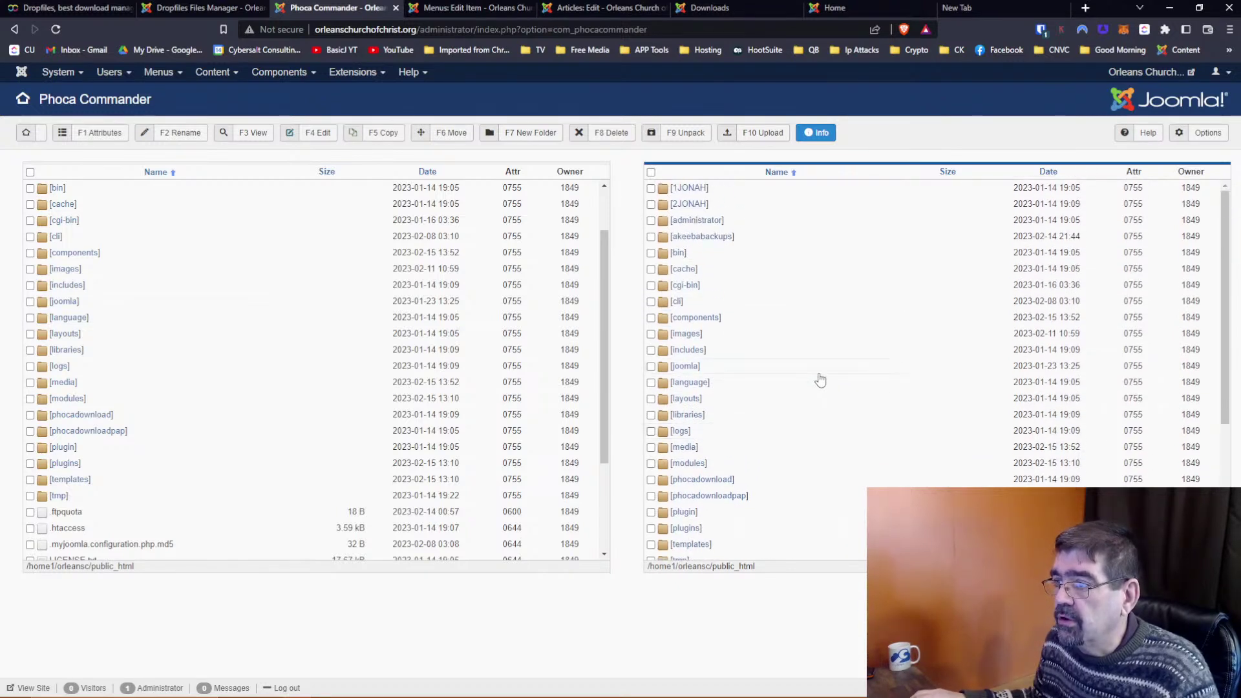
{"action": "left_click", "coordinate": [687, 334]}
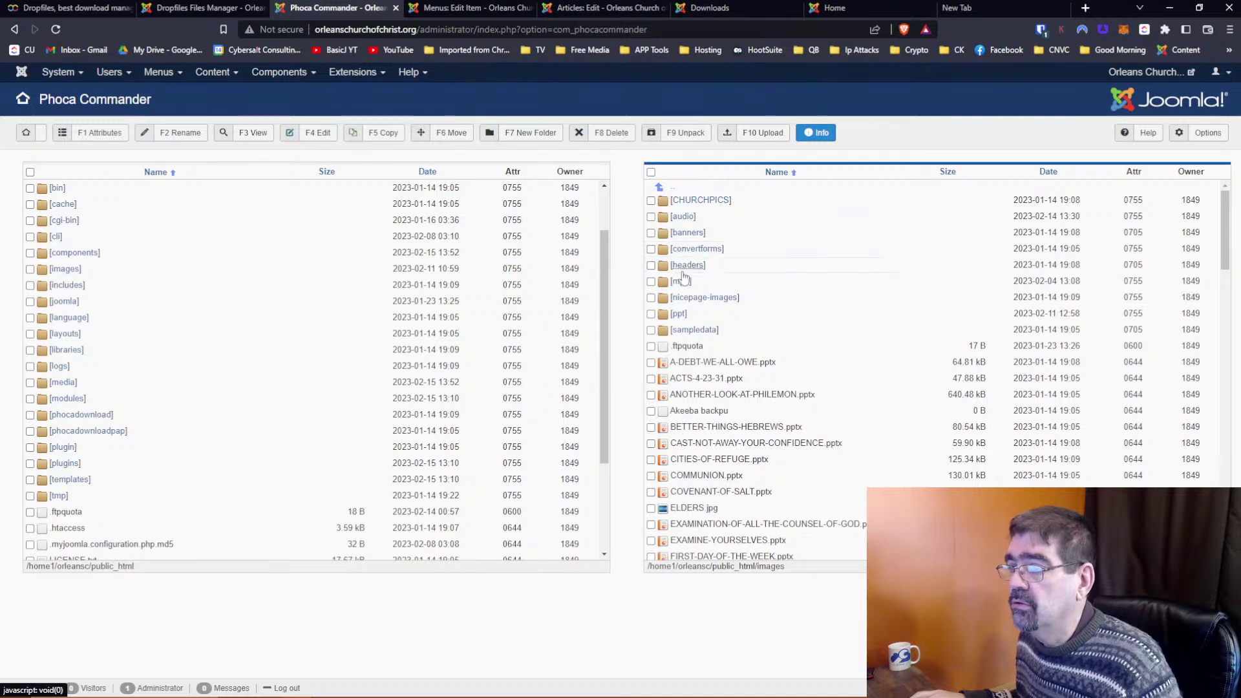
{"action": "left_click", "coordinate": [673, 190]}
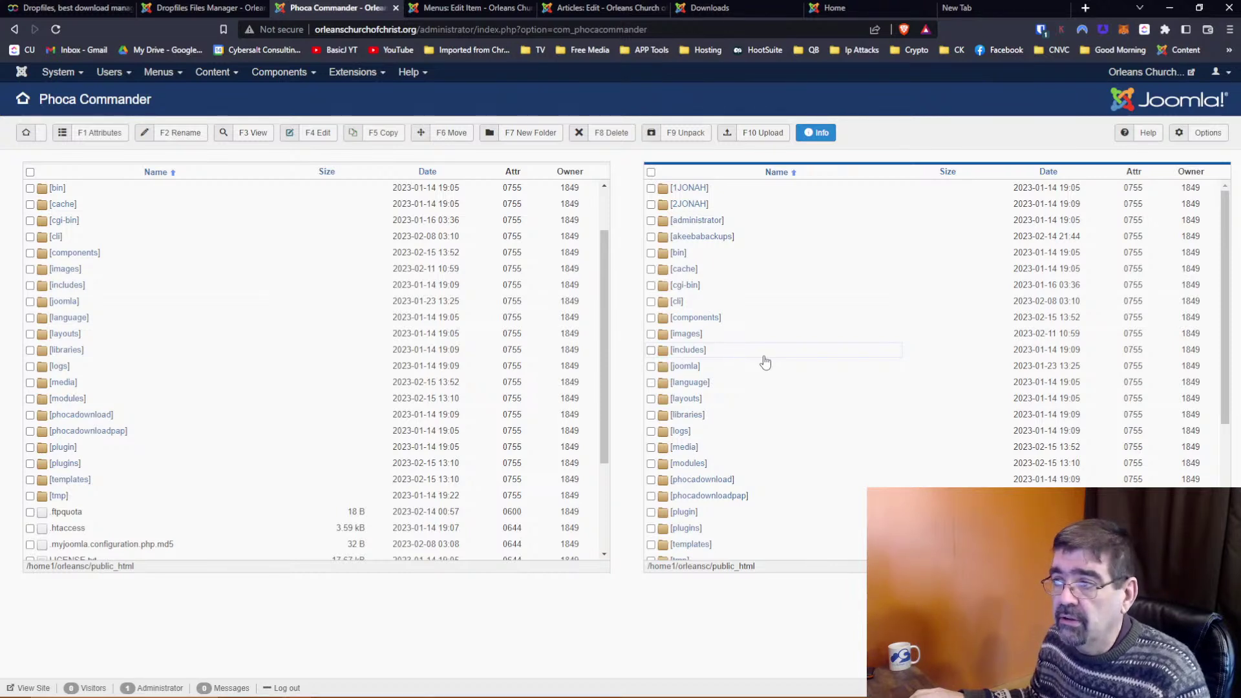
{"action": "left_click", "coordinate": [68, 253]}
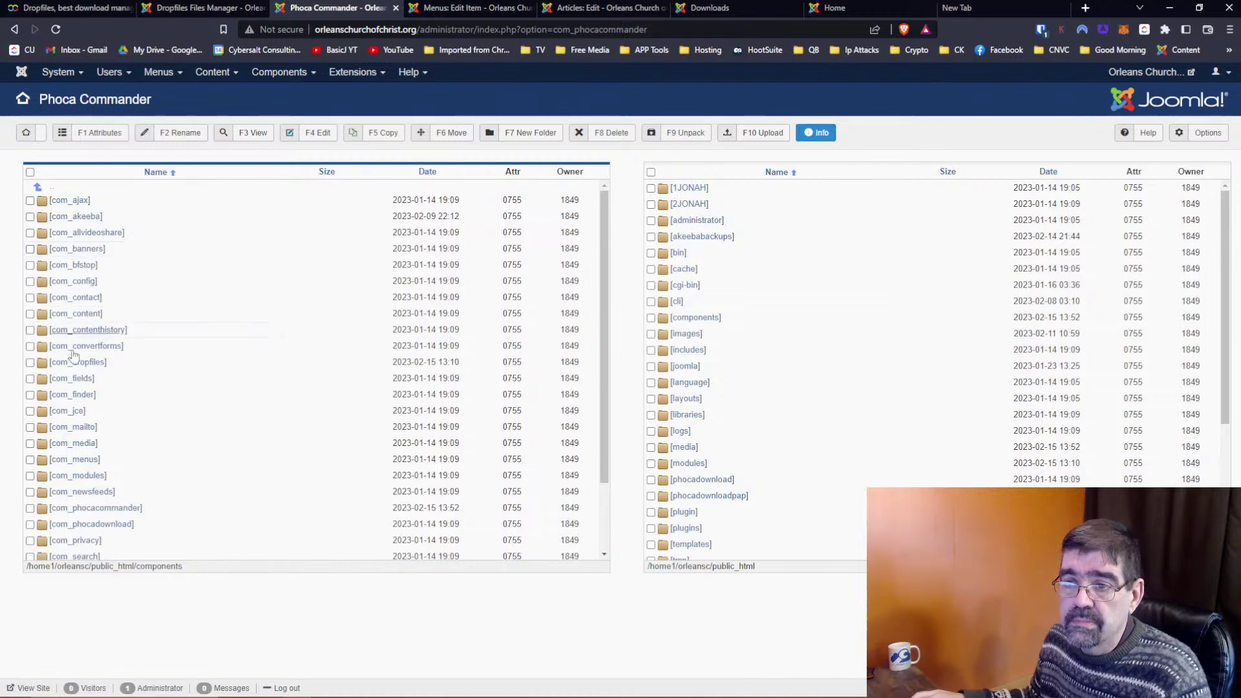
{"action": "left_click", "coordinate": [68, 361]}
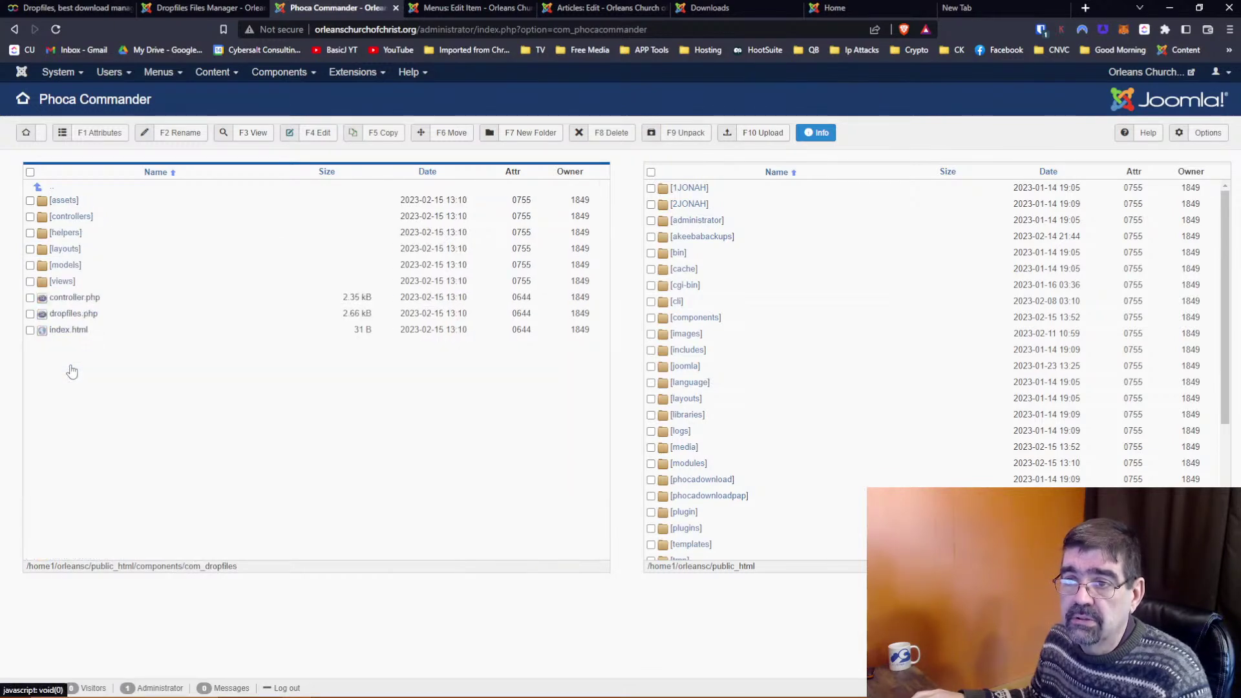
{"action": "left_click", "coordinate": [144, 207]}
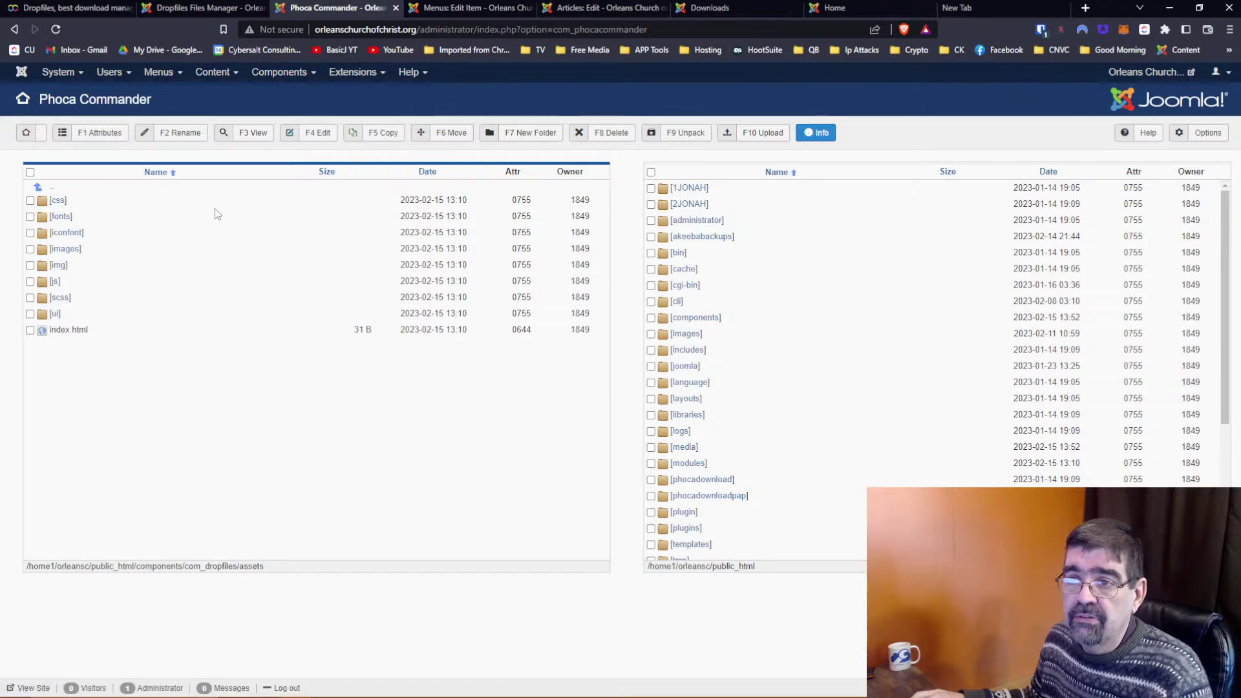
{"action": "left_click", "coordinate": [54, 193]}
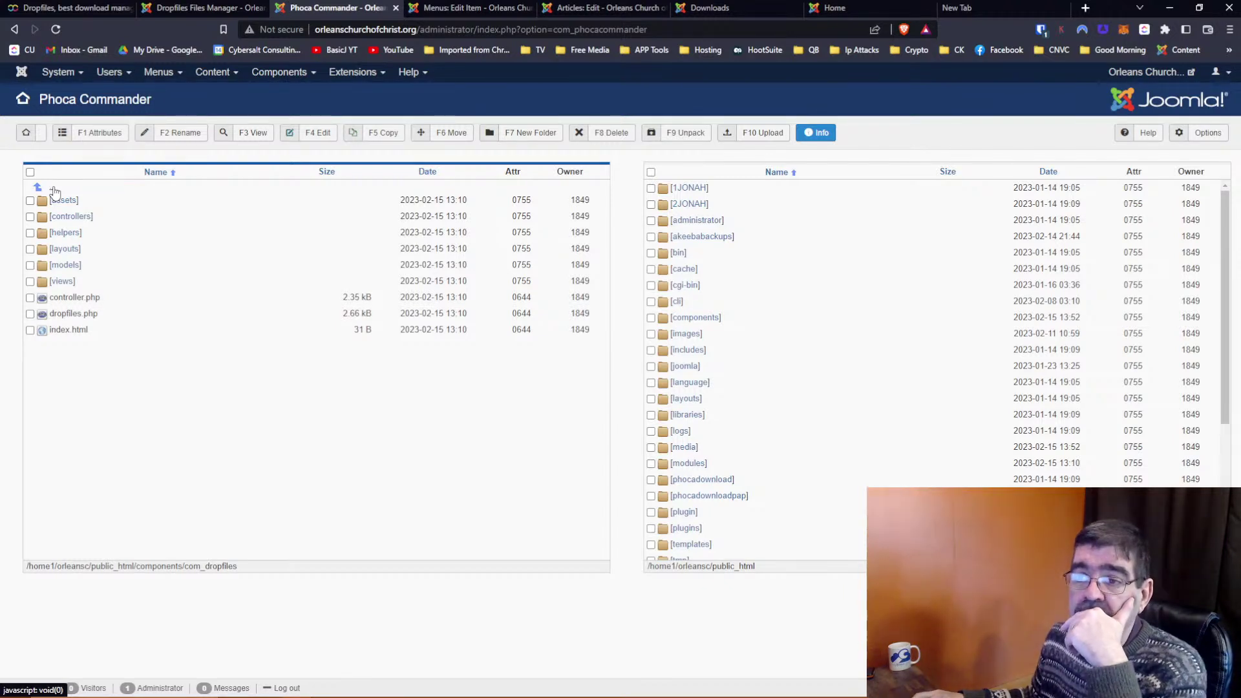
{"action": "left_click", "coordinate": [54, 193]}
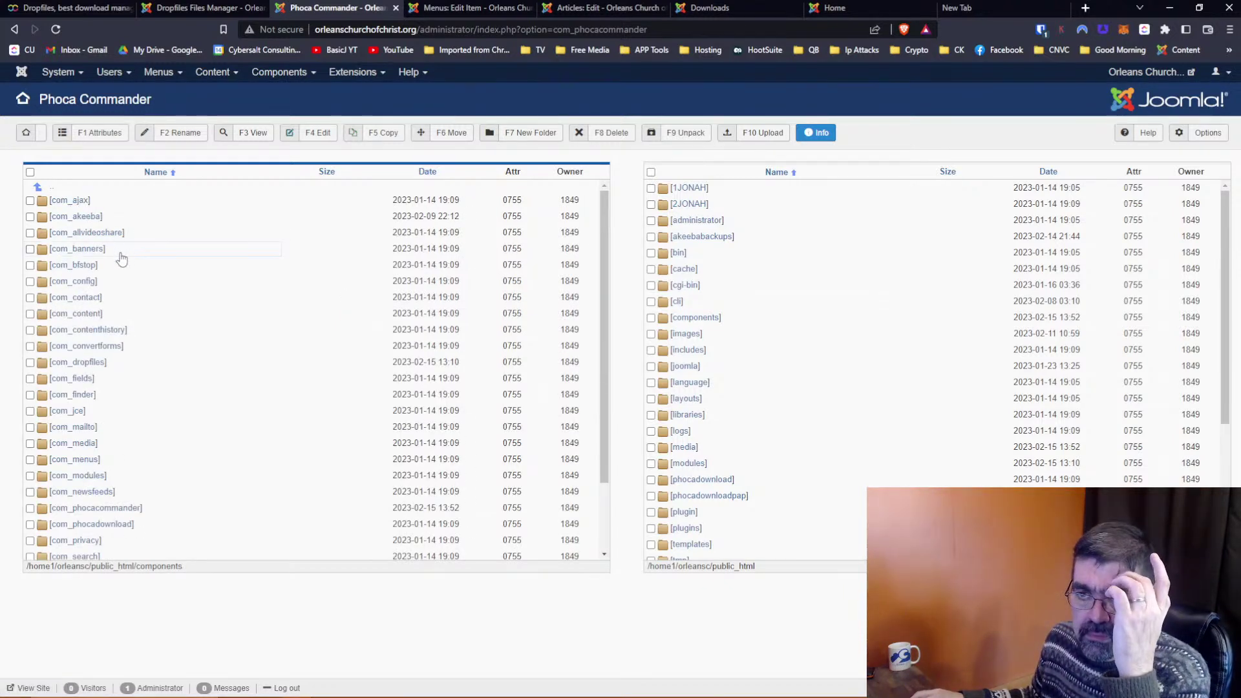
Return Phoca Commander to the site root and copy the Beginning Slides PPTX's direct download link
{"action": "left_click", "coordinate": [51, 188]}
{"action": "left_click", "coordinate": [194, 8]}
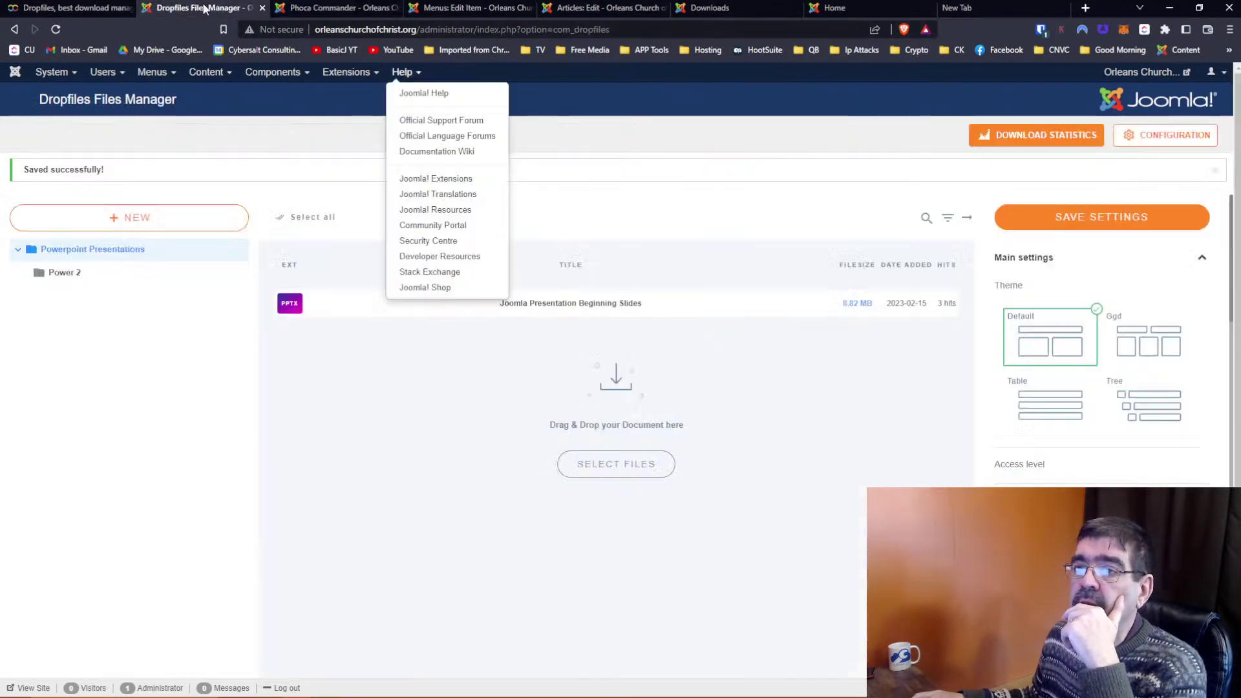
{"action": "left_click", "coordinate": [729, 302]}
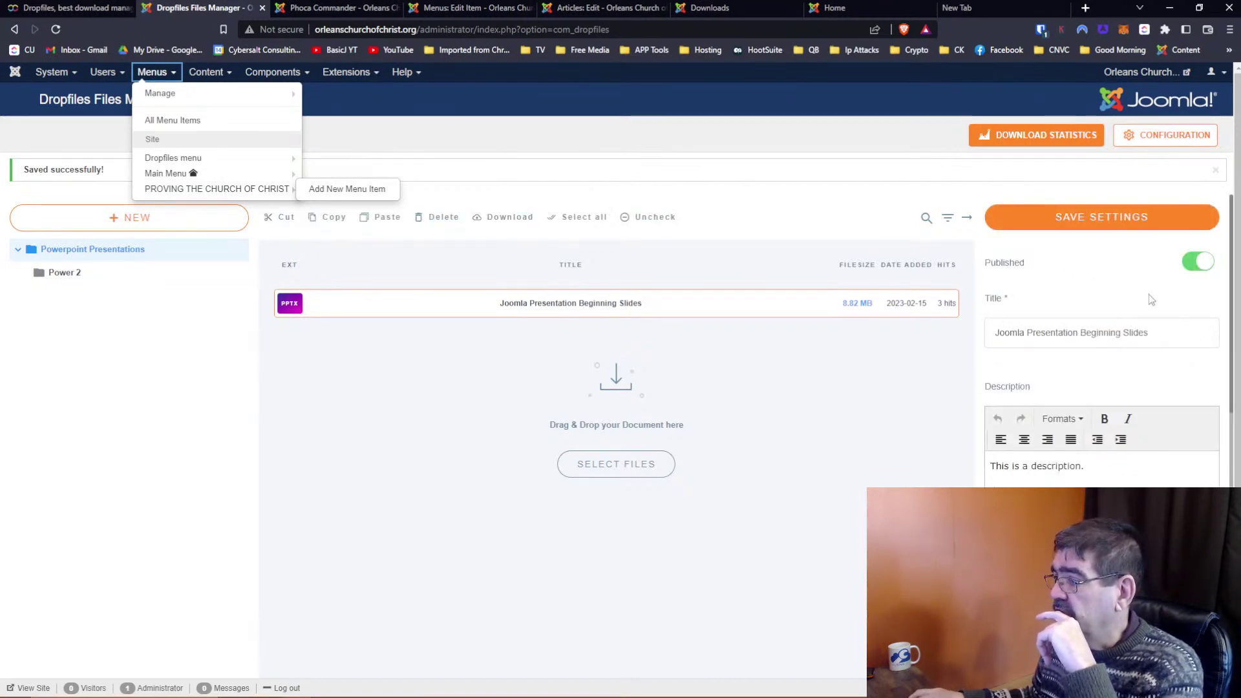
{"action": "scroll", "coordinate": [1149, 299], "scroll_direction": "down", "scroll_amount": 10}
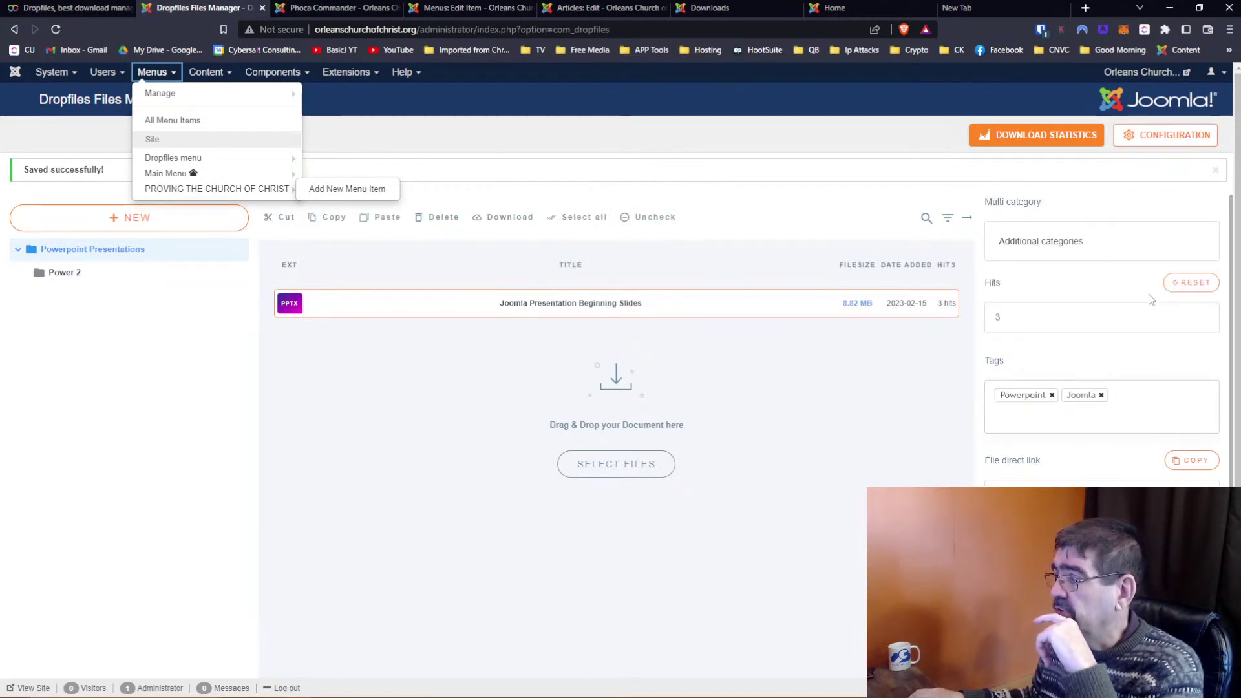
{"action": "scroll", "coordinate": [1149, 294], "scroll_direction": "down", "scroll_amount": 1}
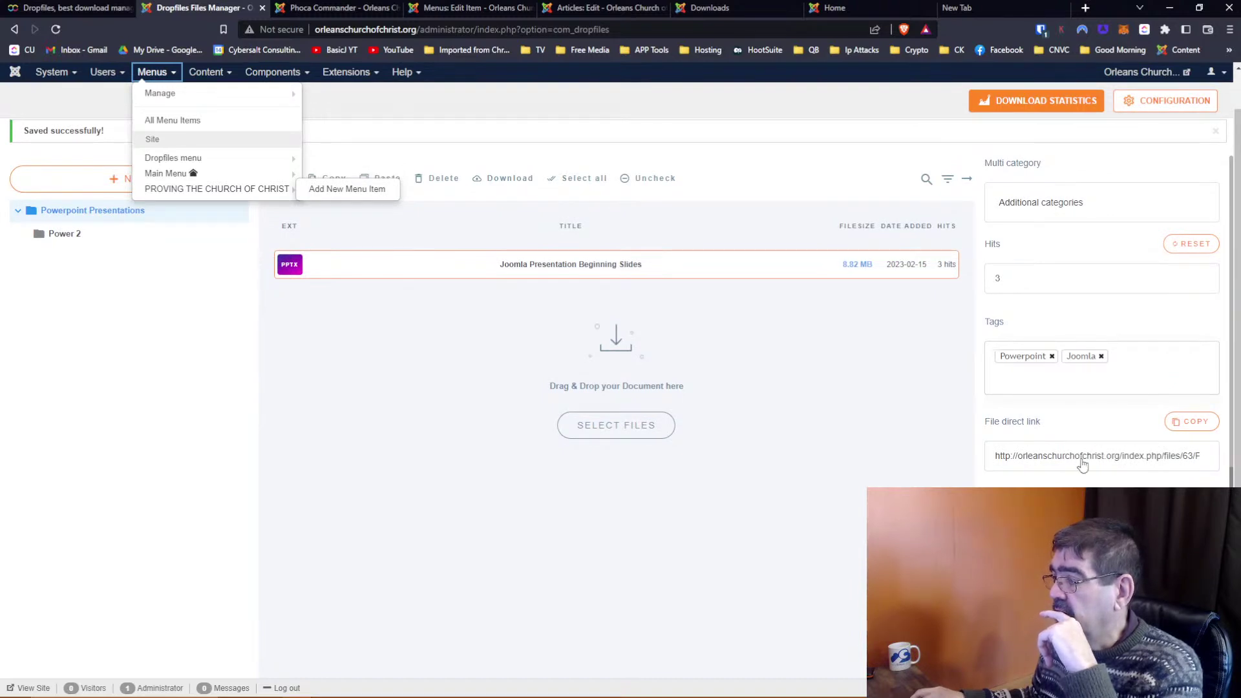
{"action": "left_click", "coordinate": [1188, 421]}
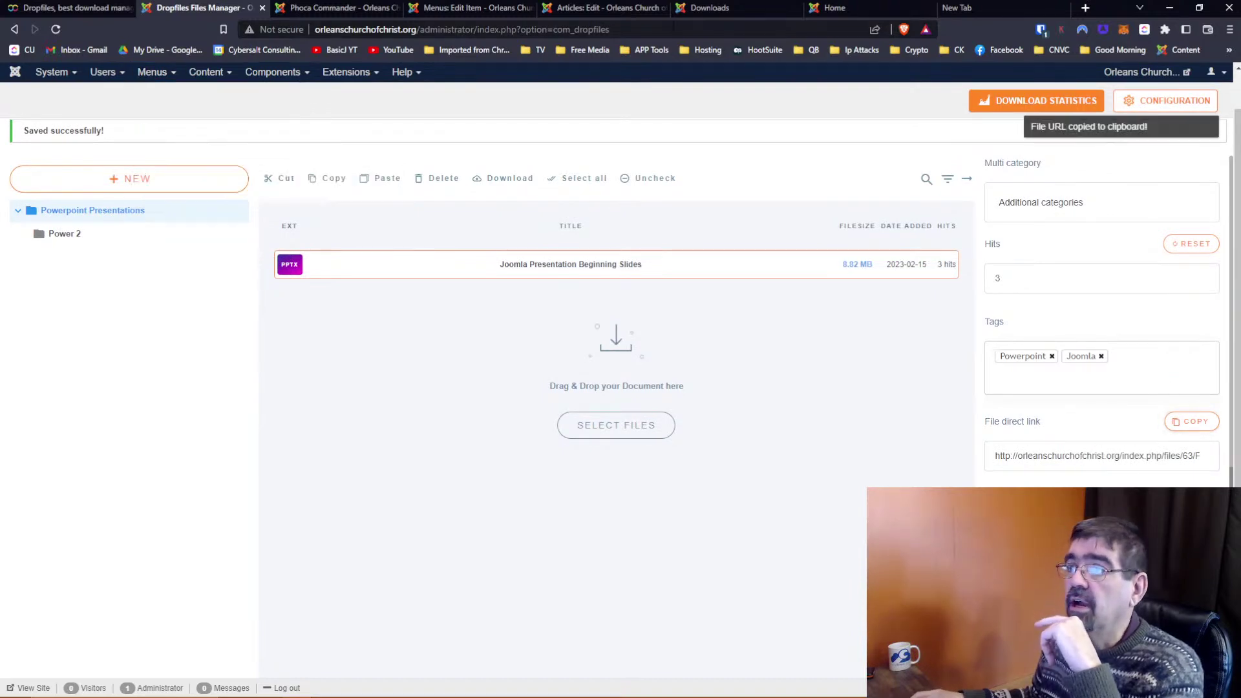
Paste the copied link into a new tab's address bar, then return to Phoca Commander
{"action": "left_click", "coordinate": [955, 11]}
{"action": "left_click", "coordinate": [647, 29]}
{"action": "key", "text": "ctrl+v"}
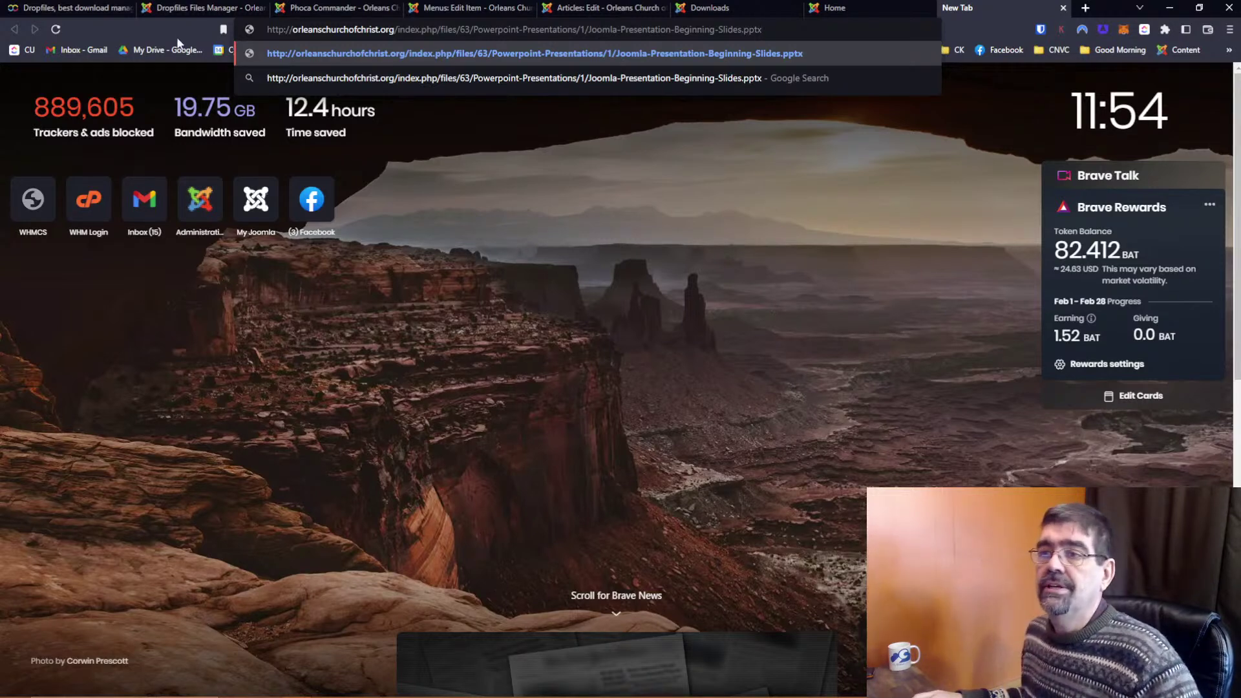
{"action": "left_click", "coordinate": [211, 11]}
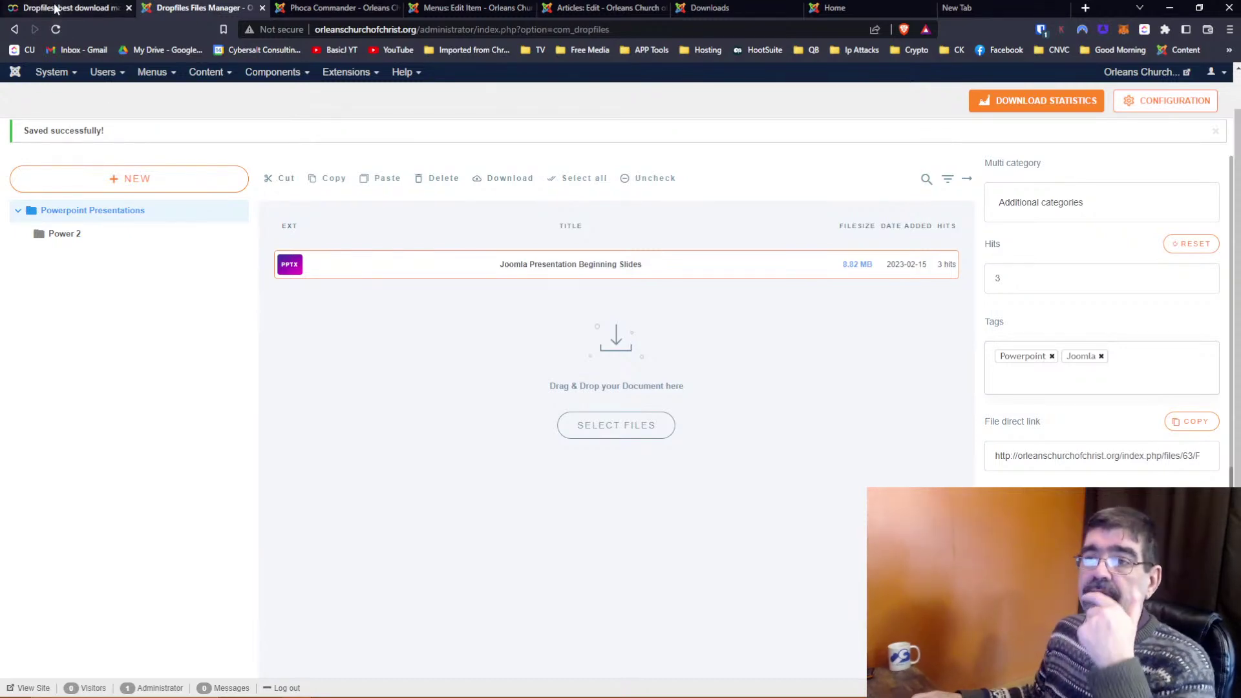
{"action": "left_click", "coordinate": [336, 8]}
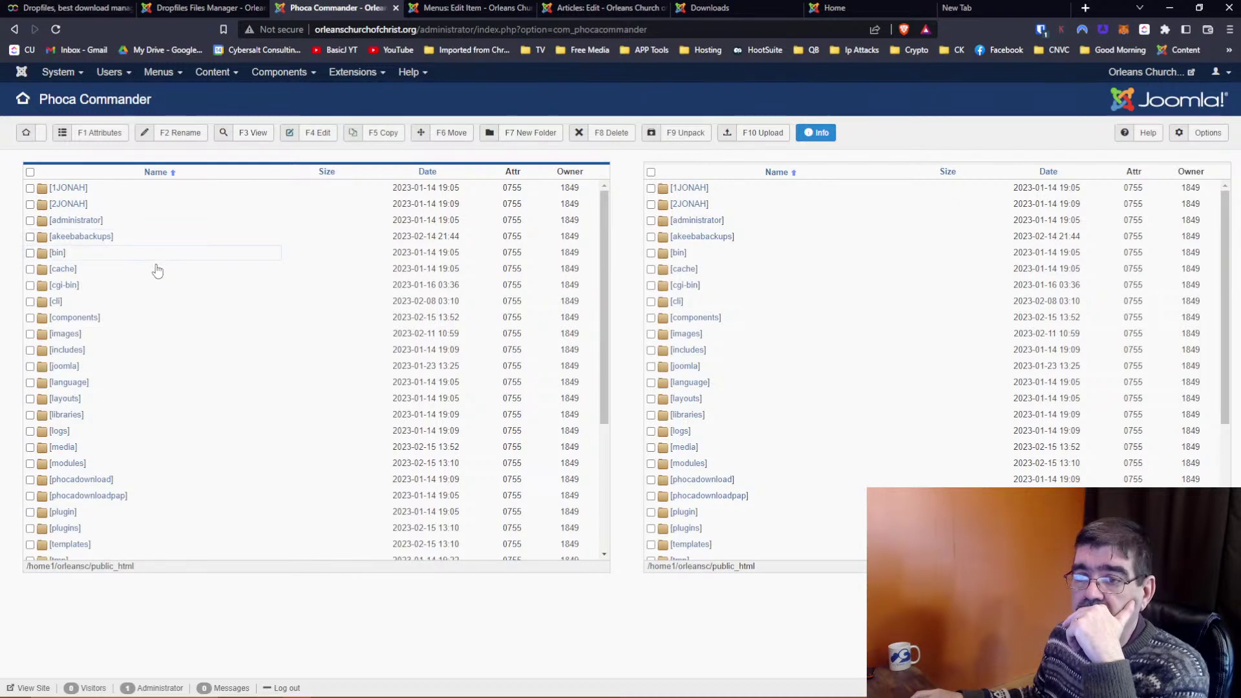
Check components/com_dropfiles and the images folder for the stored PPTX, then return to the root
{"action": "double_click", "coordinate": [73, 320]}
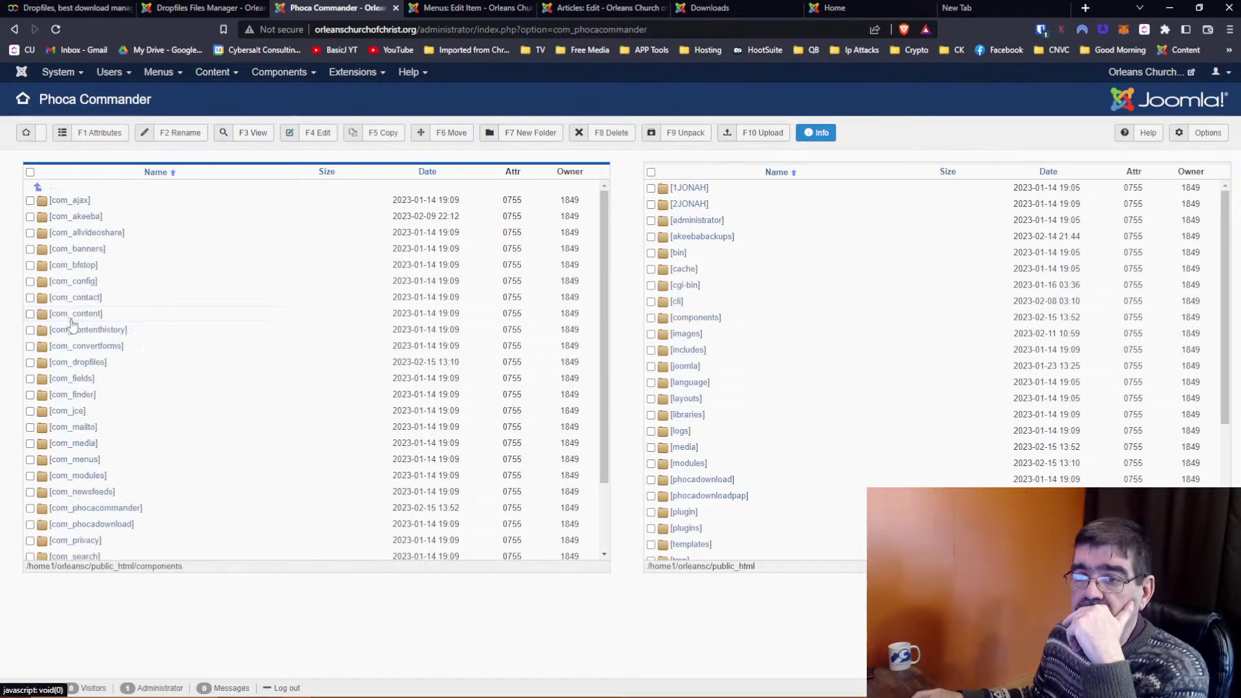
{"action": "double_click", "coordinate": [91, 362]}
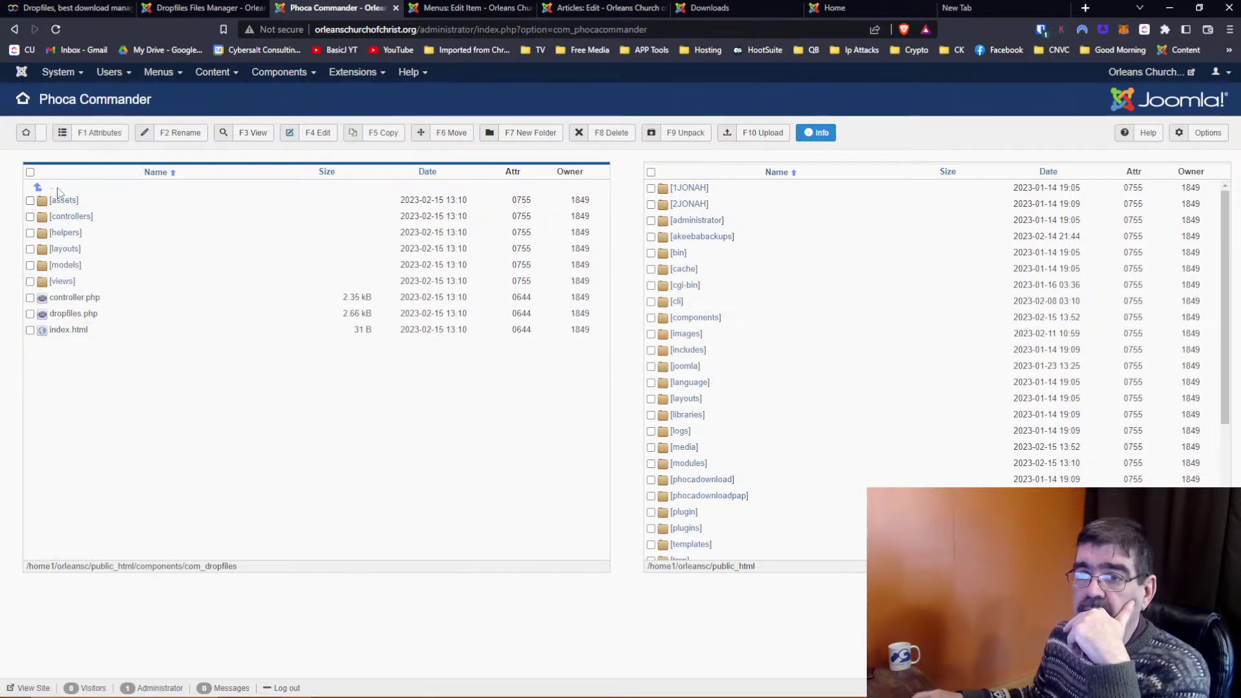
{"action": "double_click", "coordinate": [53, 191]}
{"action": "double_click", "coordinate": [54, 191]}
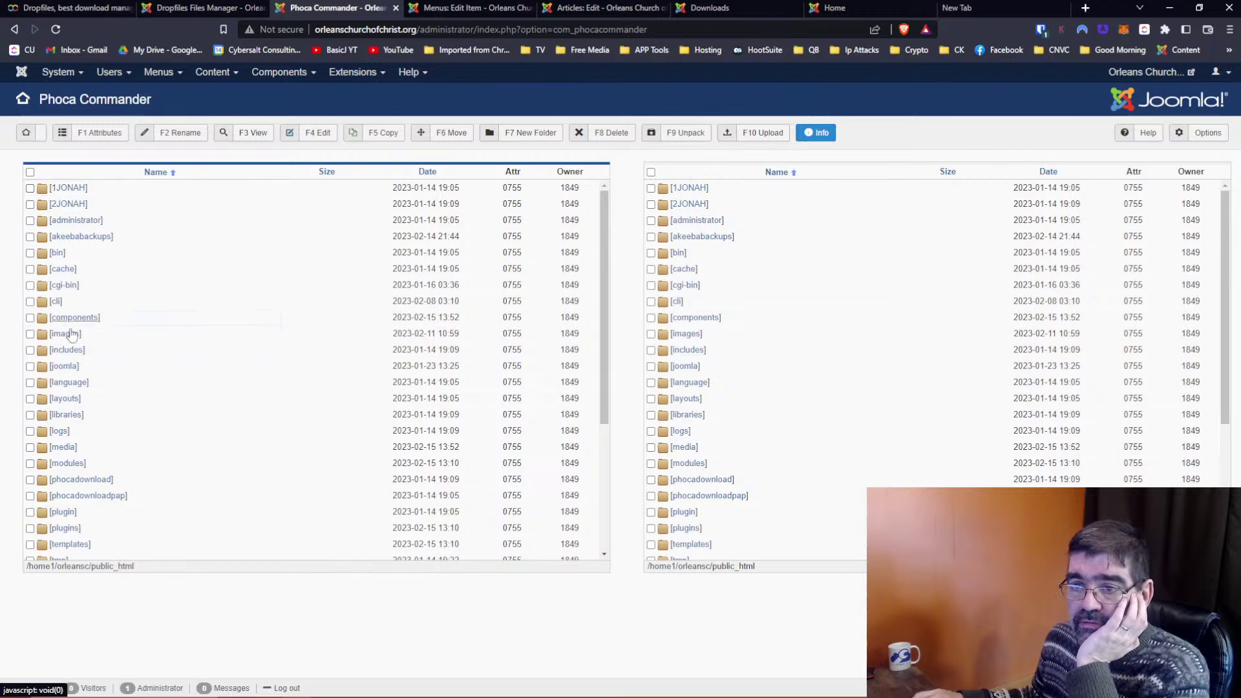
{"action": "double_click", "coordinate": [64, 333]}
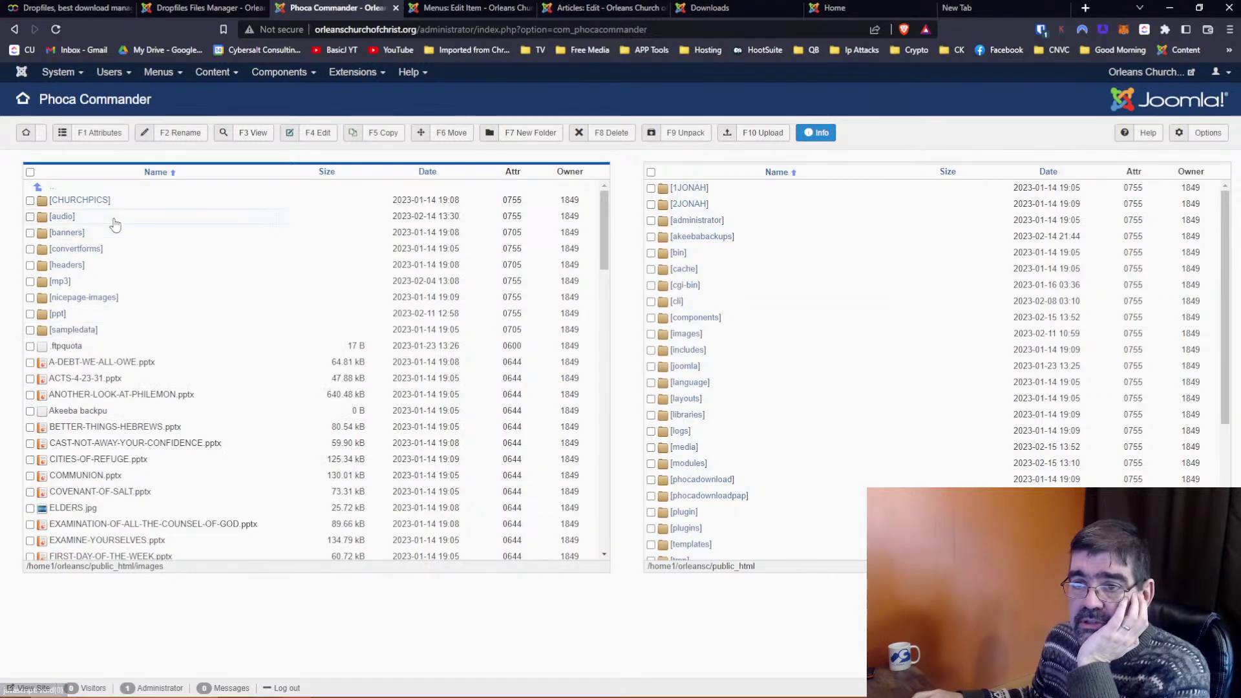
{"action": "scroll", "coordinate": [115, 224], "scroll_direction": "down", "scroll_amount": 1}
{"action": "scroll", "coordinate": [114, 224], "scroll_direction": "up", "scroll_amount": 1}
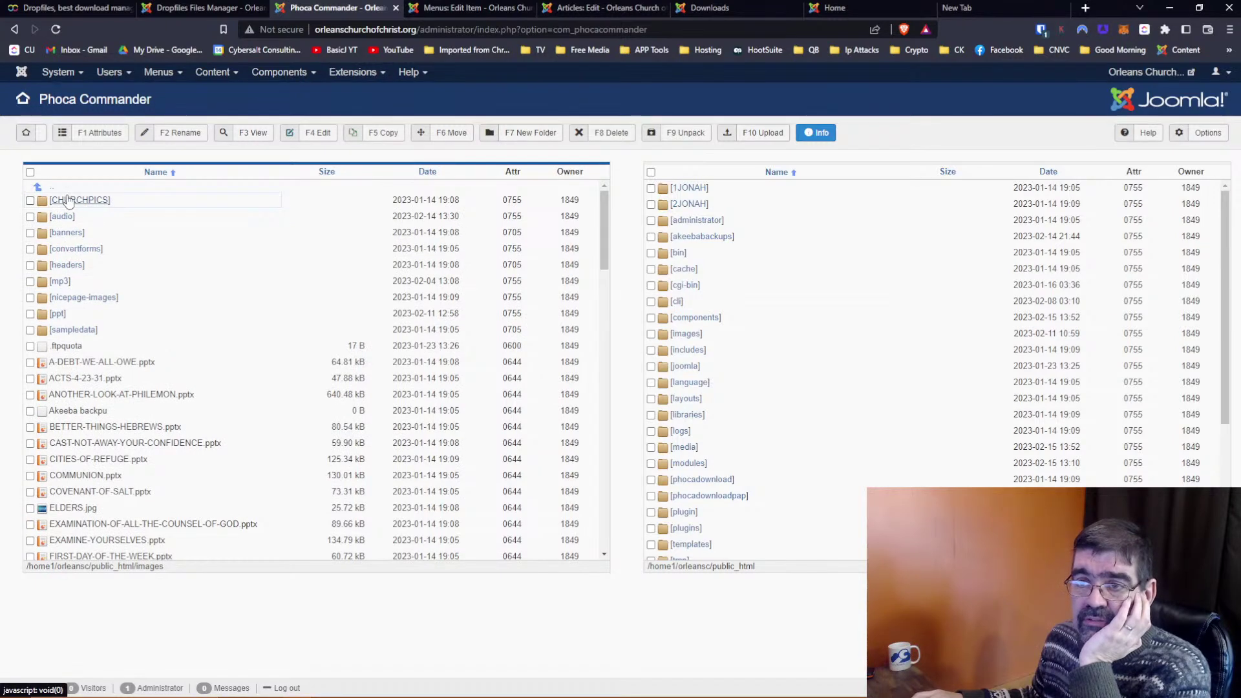
{"action": "double_click", "coordinate": [37, 187]}
{"action": "scroll", "coordinate": [146, 279], "scroll_direction": "down", "scroll_amount": 1}
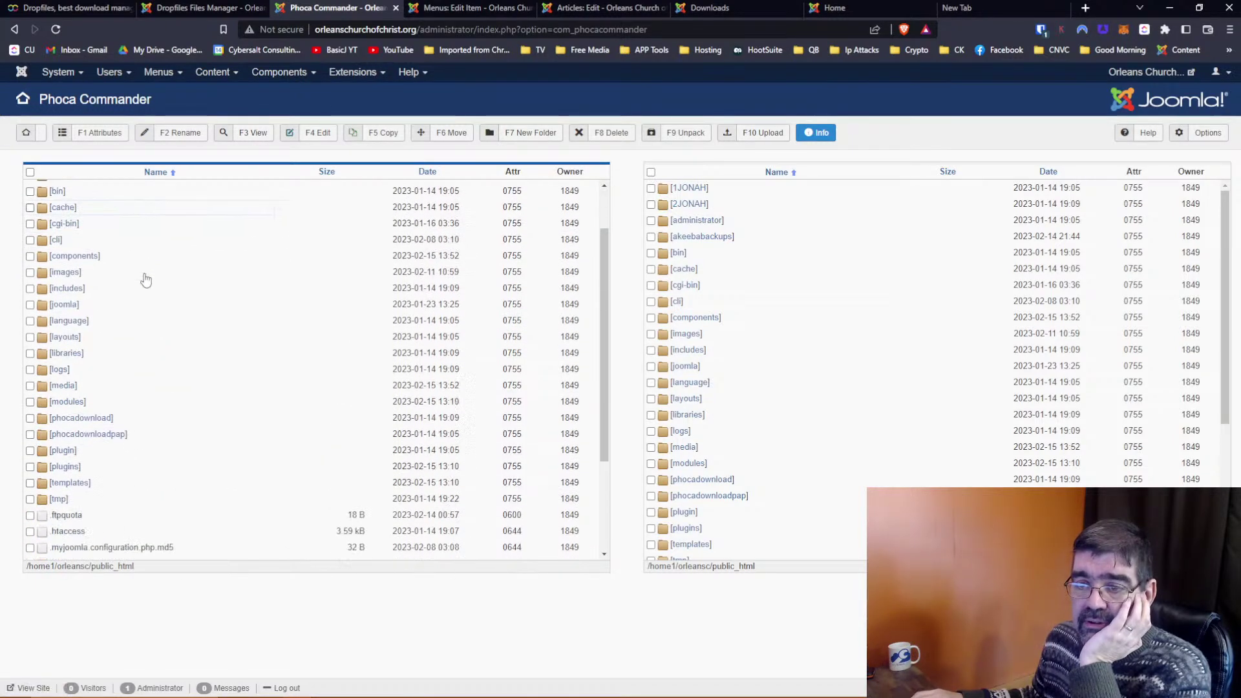
{"action": "scroll", "coordinate": [146, 280], "scroll_direction": "down", "scroll_amount": 1}
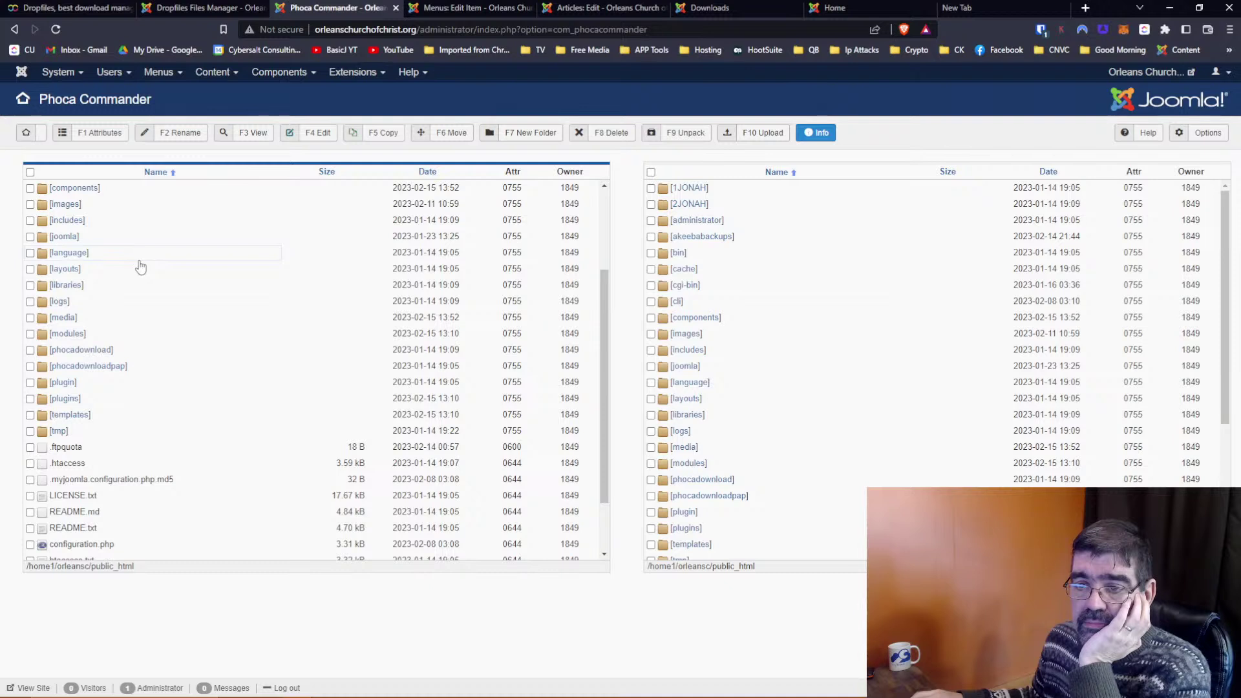
{"action": "scroll", "coordinate": [141, 265], "scroll_direction": "up", "scroll_amount": 1}
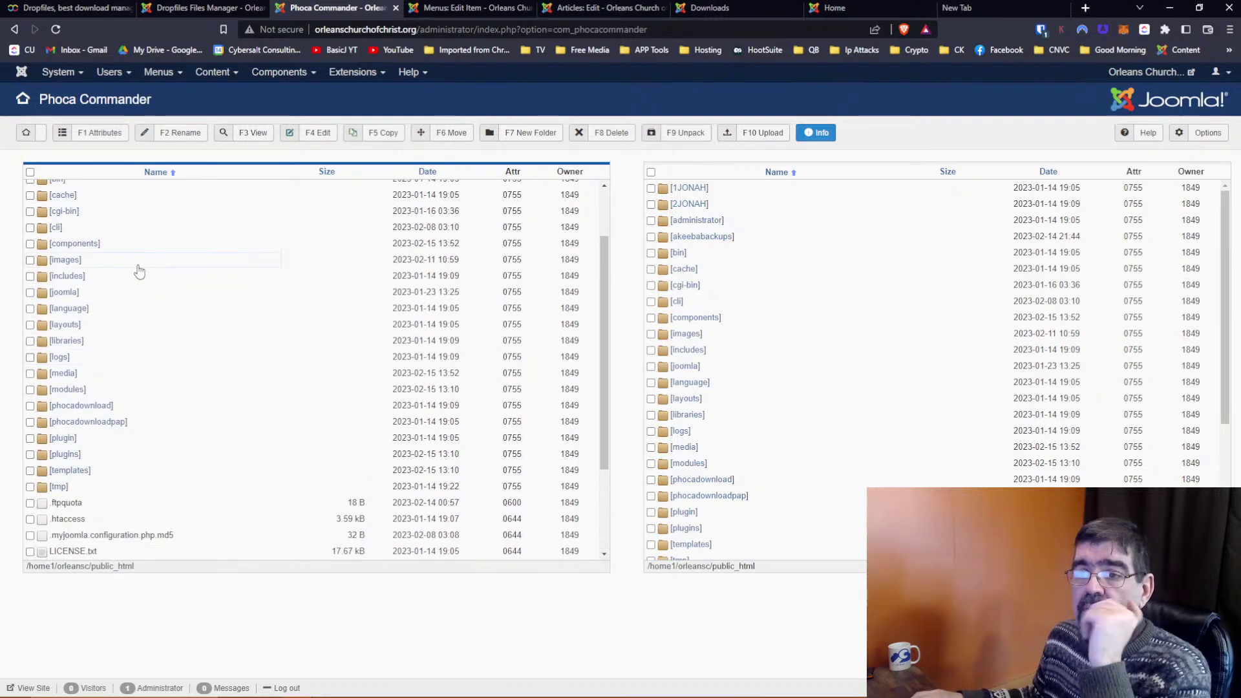
{"action": "scroll", "coordinate": [138, 272], "scroll_direction": "up", "scroll_amount": 1}
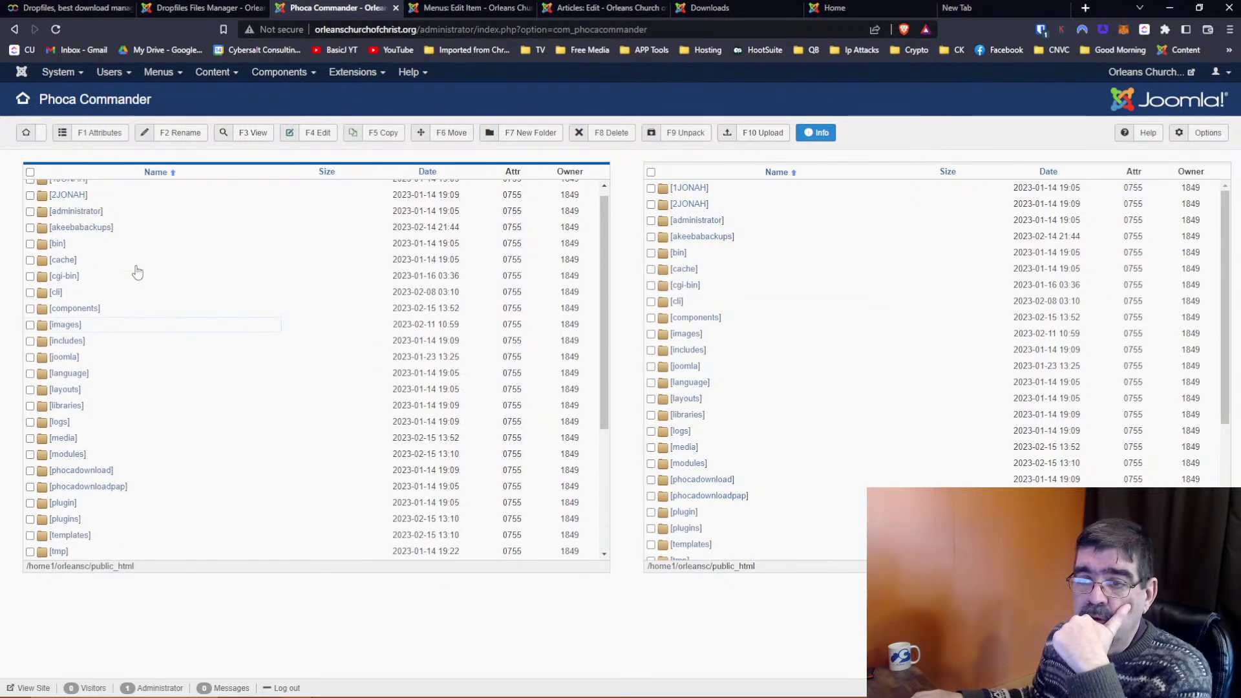
Browse media > com_dropfiles > 63 to find 63ed2f153e81d.pptx, then compare with the download link
{"action": "left_click", "coordinate": [64, 438]}
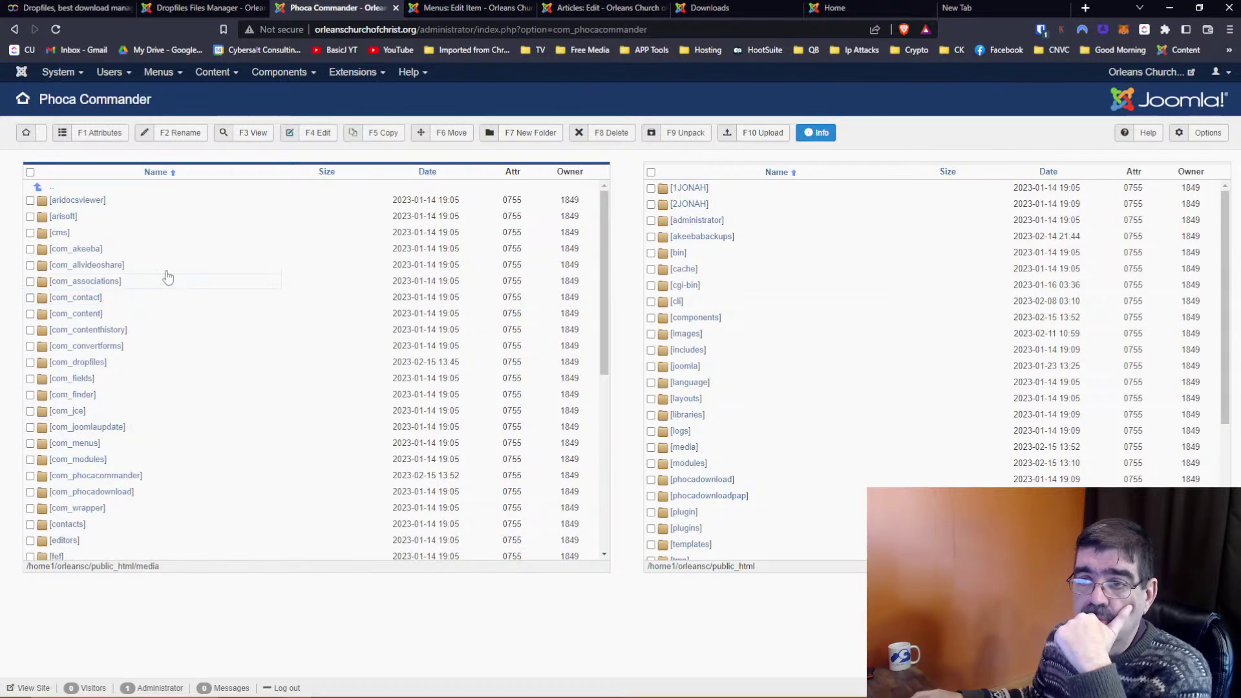
{"action": "left_click", "coordinate": [81, 363]}
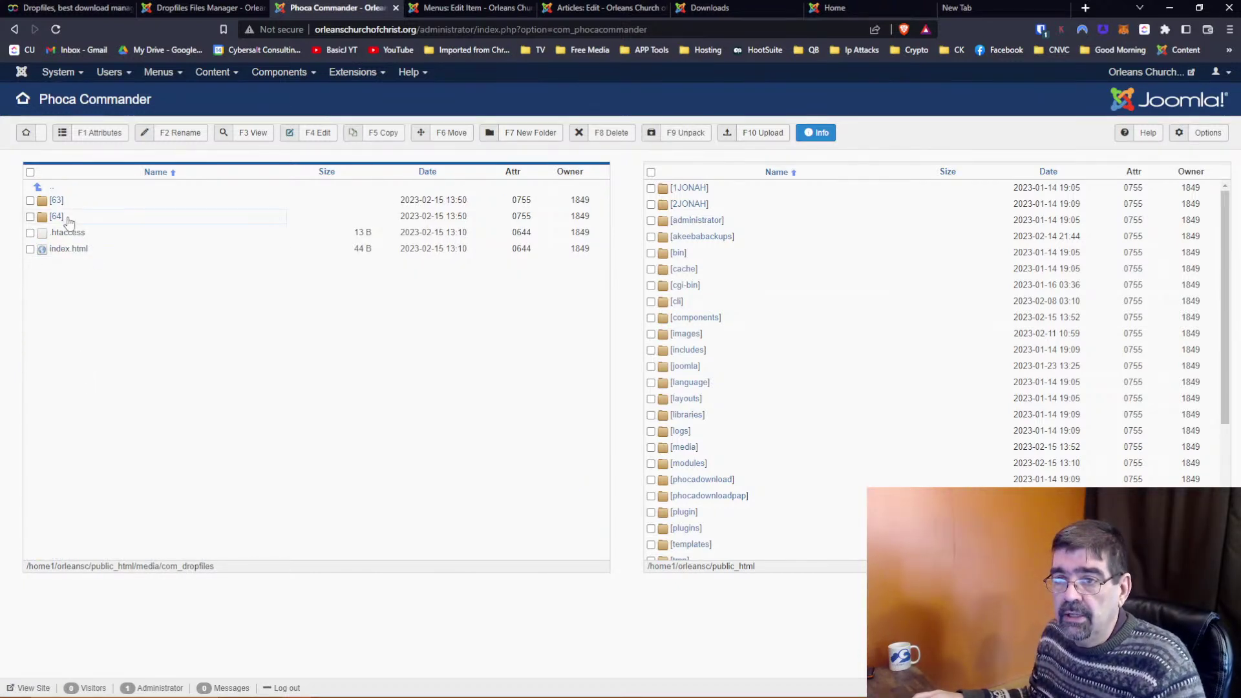
{"action": "left_click", "coordinate": [57, 204]}
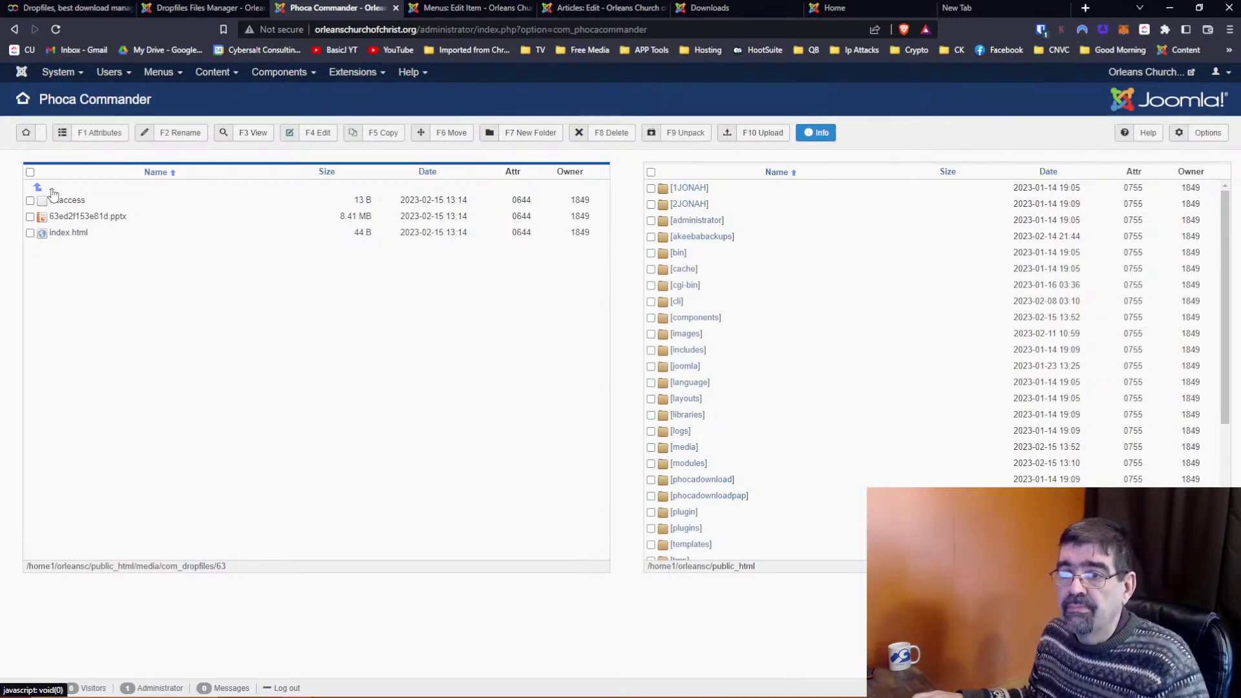
{"action": "left_click", "coordinate": [53, 194]}
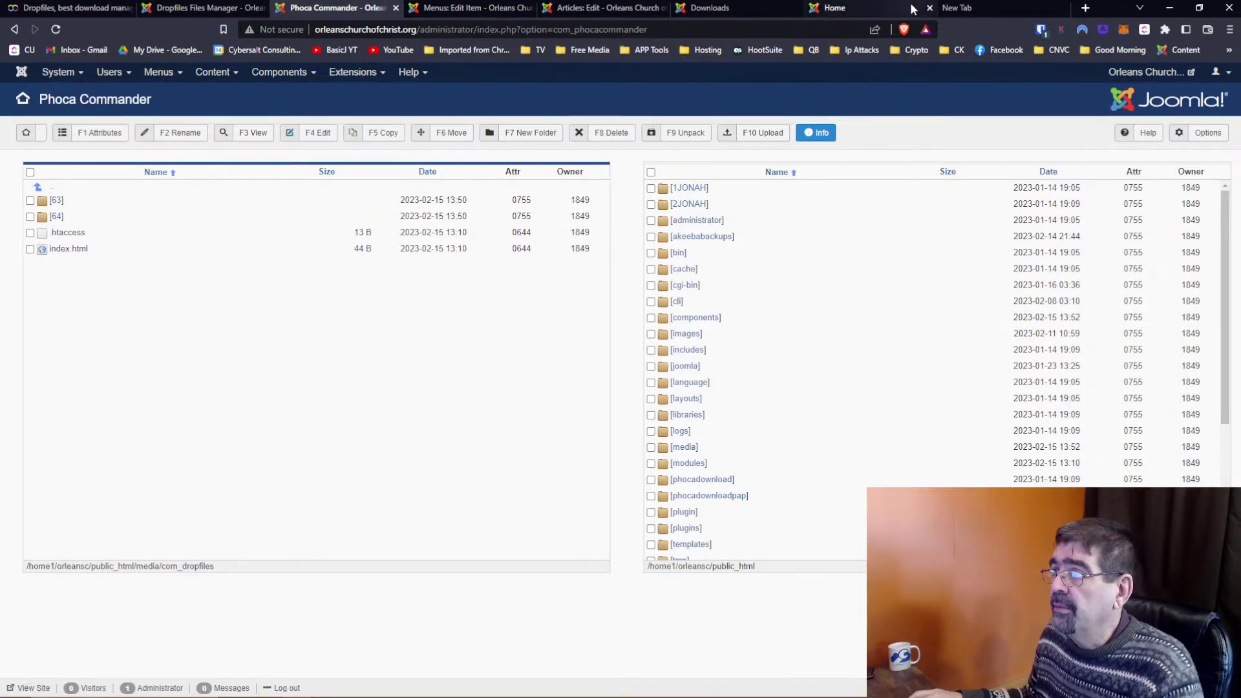
{"action": "left_click", "coordinate": [949, 8]}
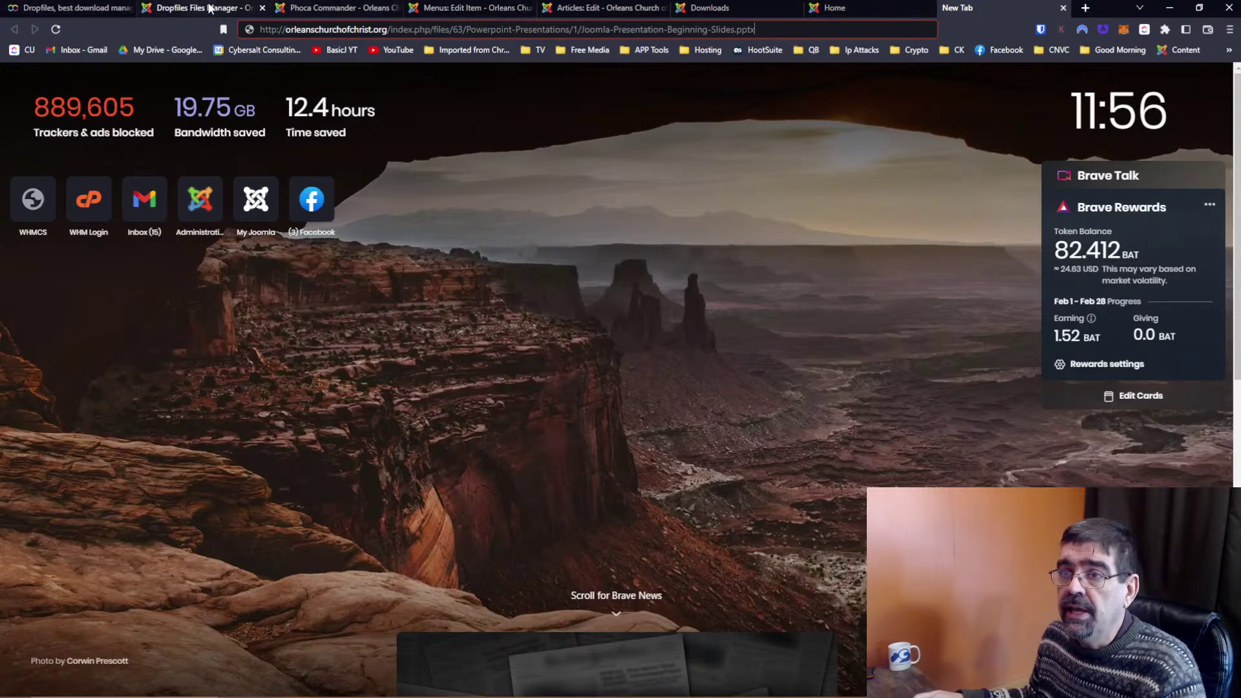
Reopen folder 63 in Phoca Commander to show 63ed2f153e81d.pptx, then return to Dropfiles Files Manager
{"action": "left_click", "coordinate": [210, 9]}
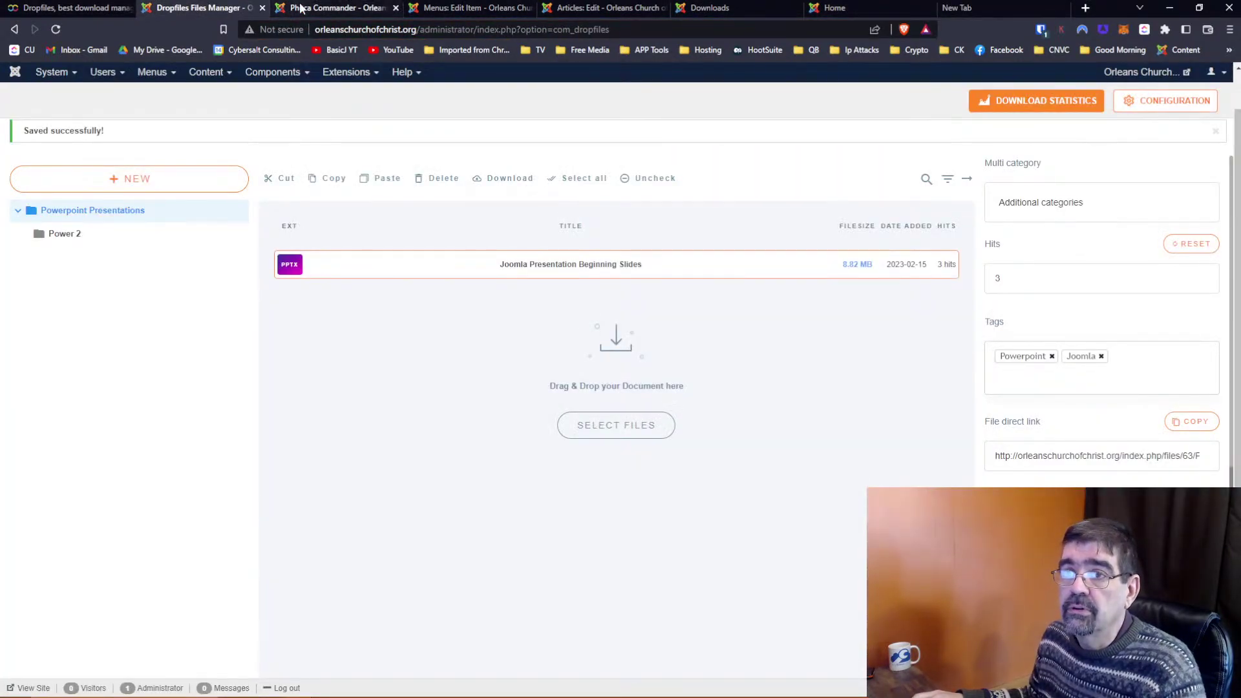
{"action": "left_click", "coordinate": [310, 7]}
{"action": "left_click", "coordinate": [61, 201]}
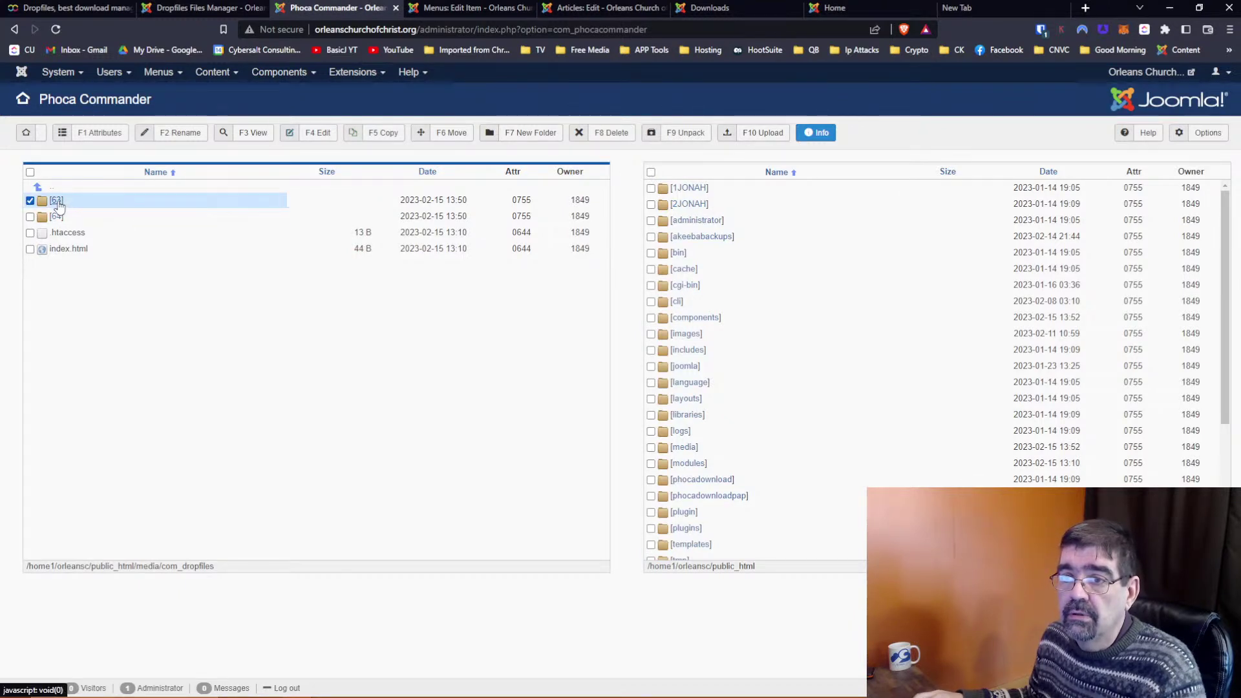
{"action": "left_click", "coordinate": [57, 201]}
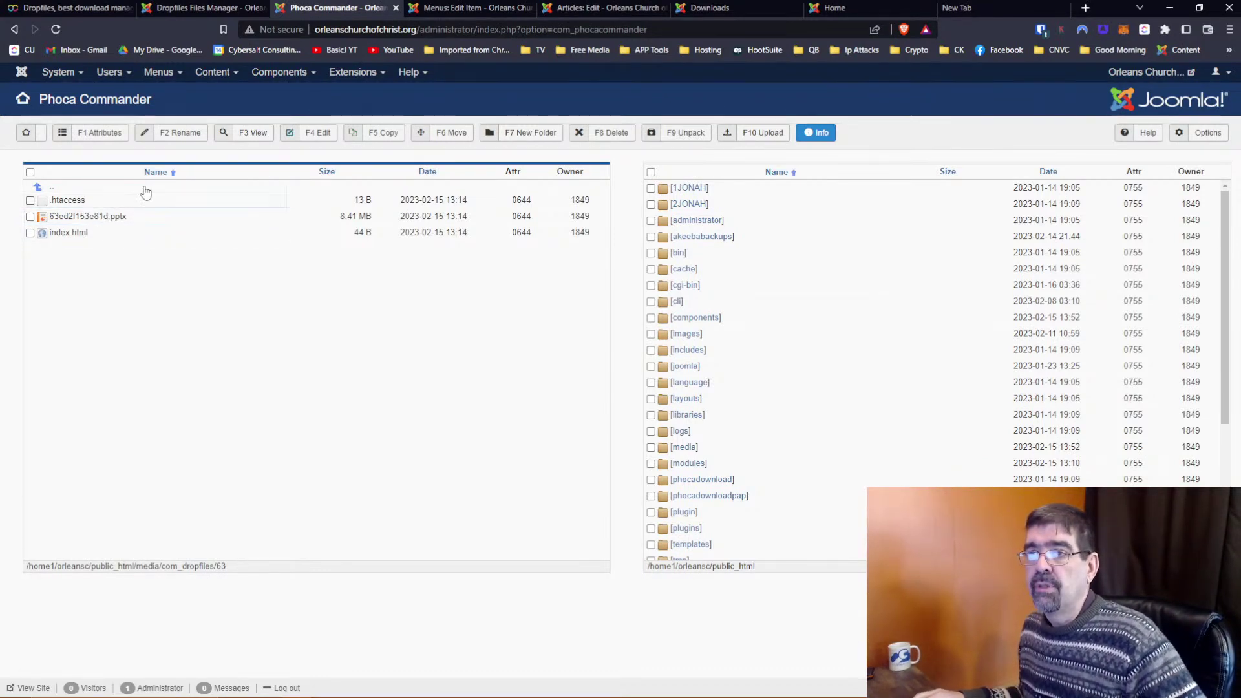
{"action": "left_click", "coordinate": [191, 9]}
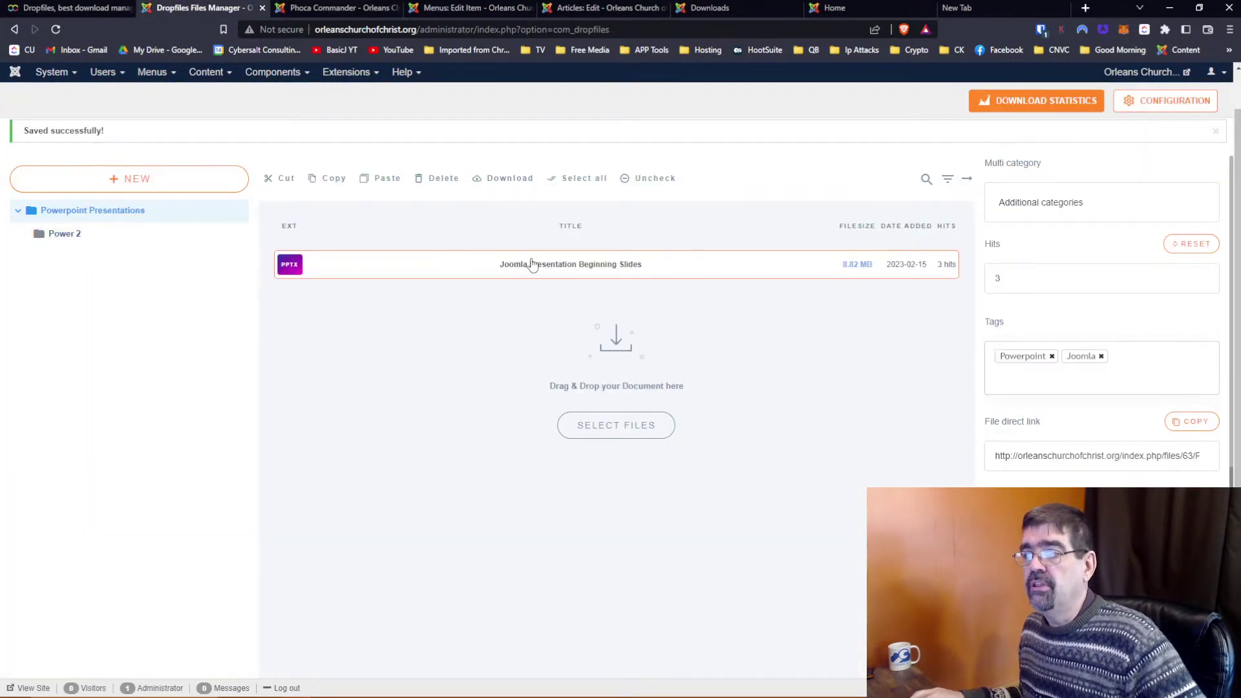
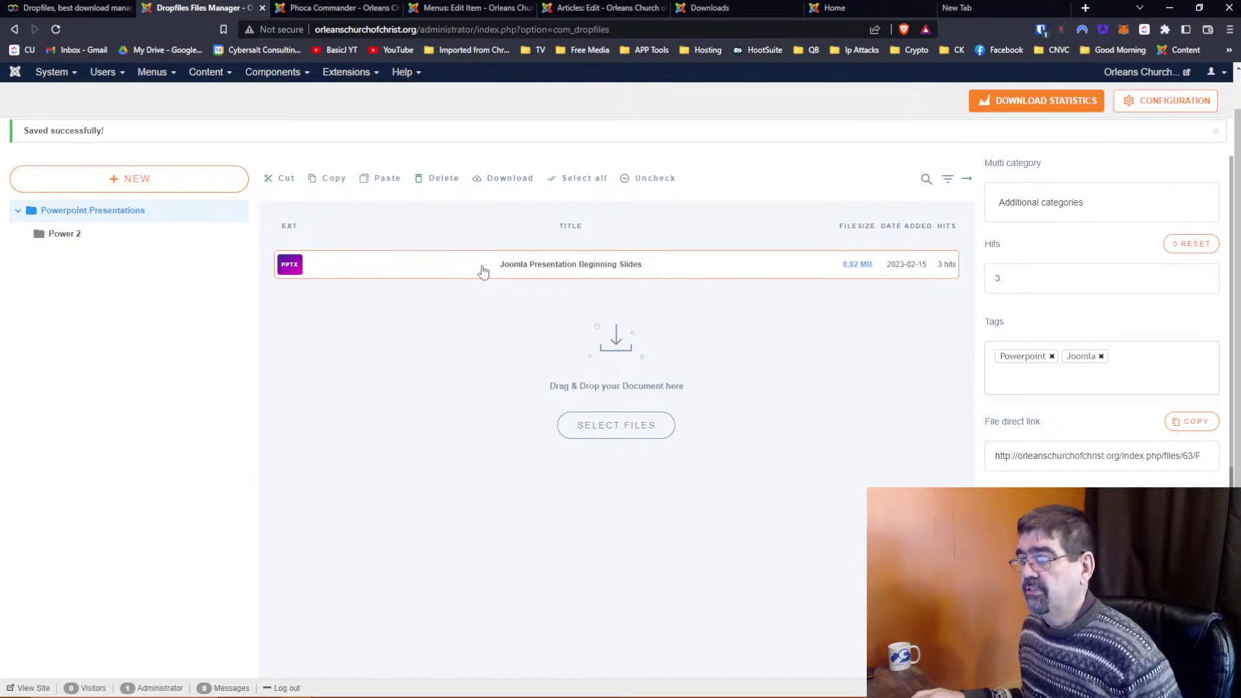
Check the front-end Power 2 download page, then go back to Powerpoint Presentations in the file manager
{"action": "left_click", "coordinate": [690, 9]}
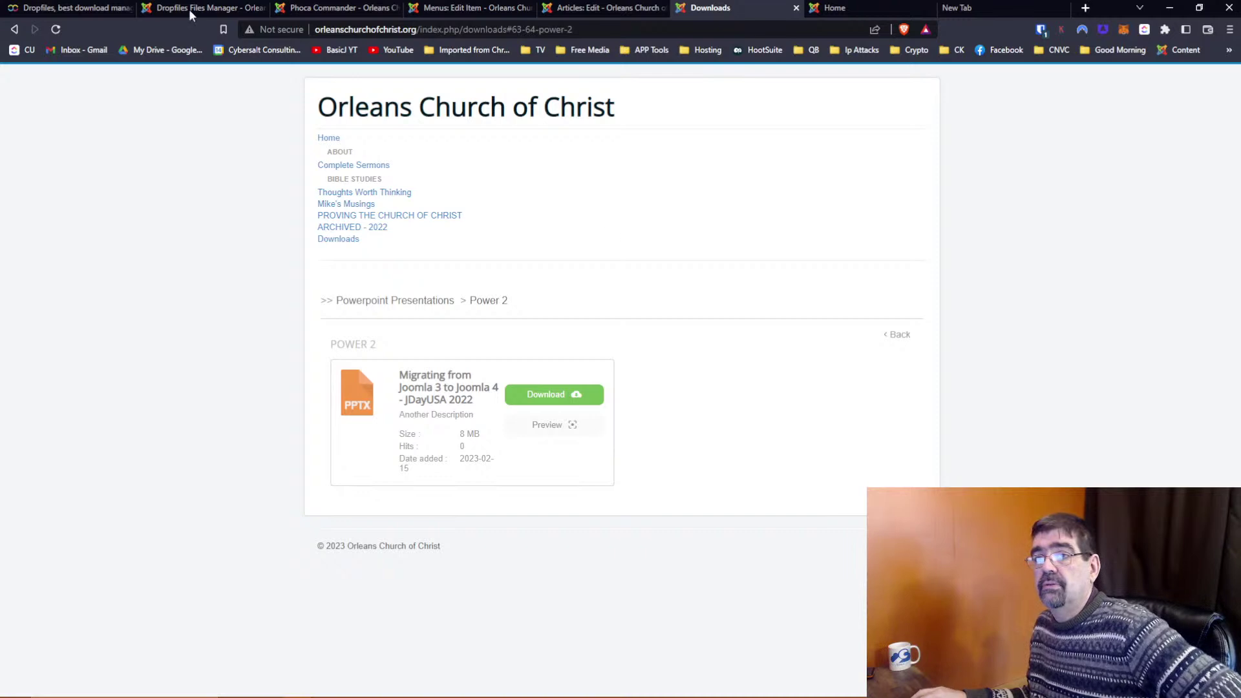
{"action": "left_click", "coordinate": [163, 11]}
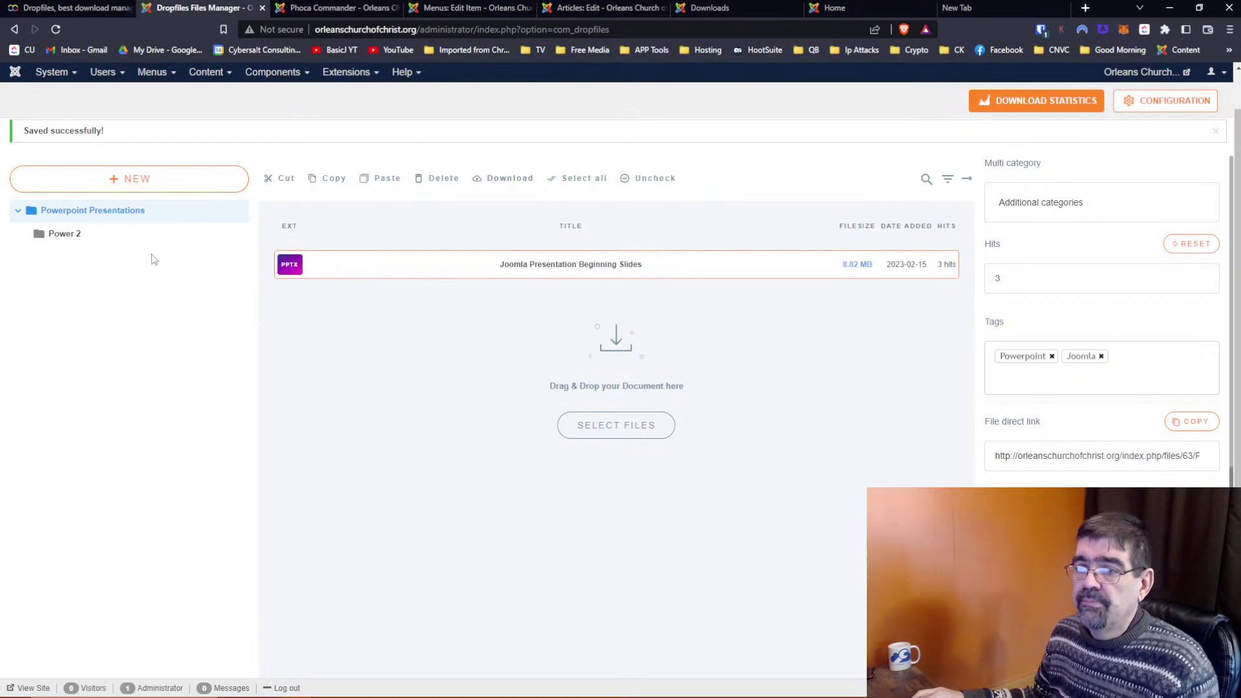
{"action": "left_click", "coordinate": [67, 237]}
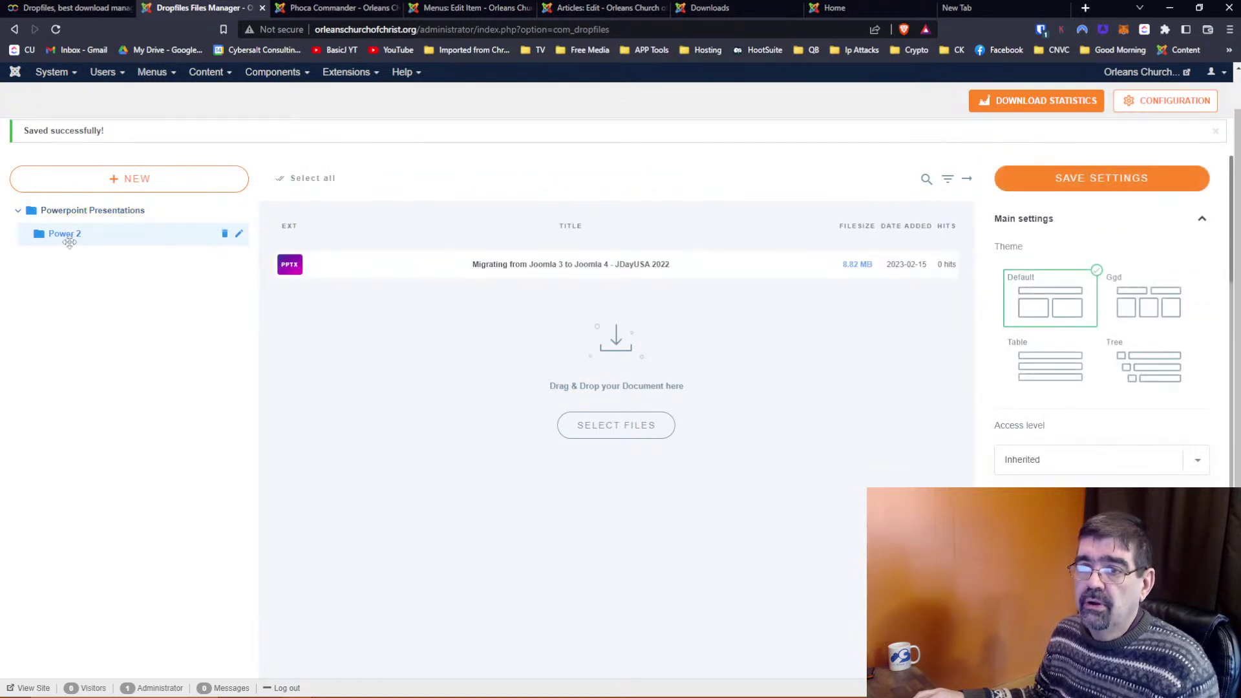
{"action": "left_click", "coordinate": [92, 212]}
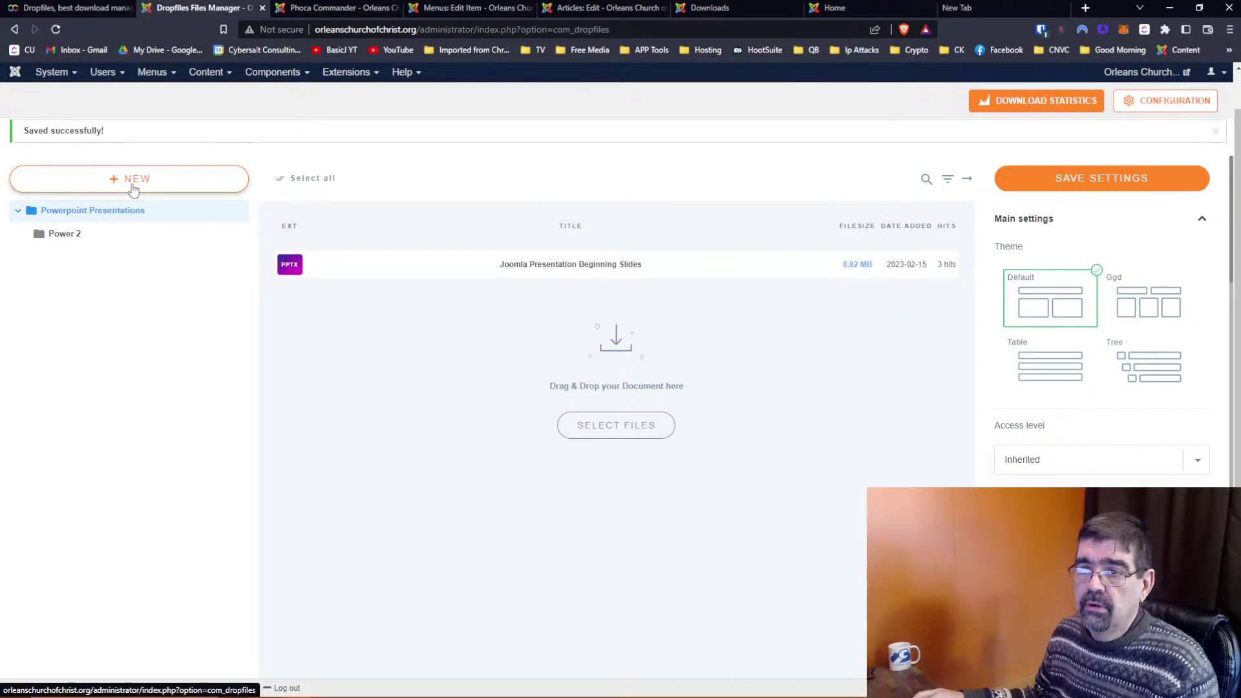
Create a new category named Pictures and nest it under Powerpoint Presentations
{"action": "left_click", "coordinate": [133, 185]}
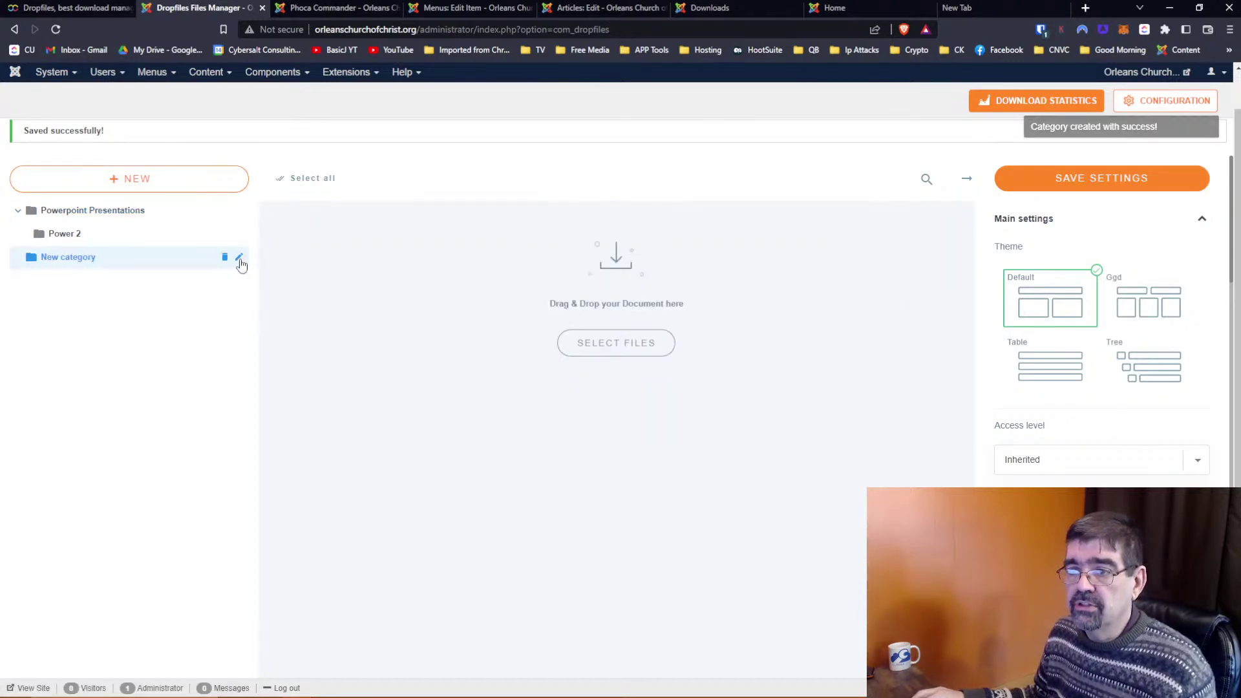
{"action": "left_click", "coordinate": [239, 258]}
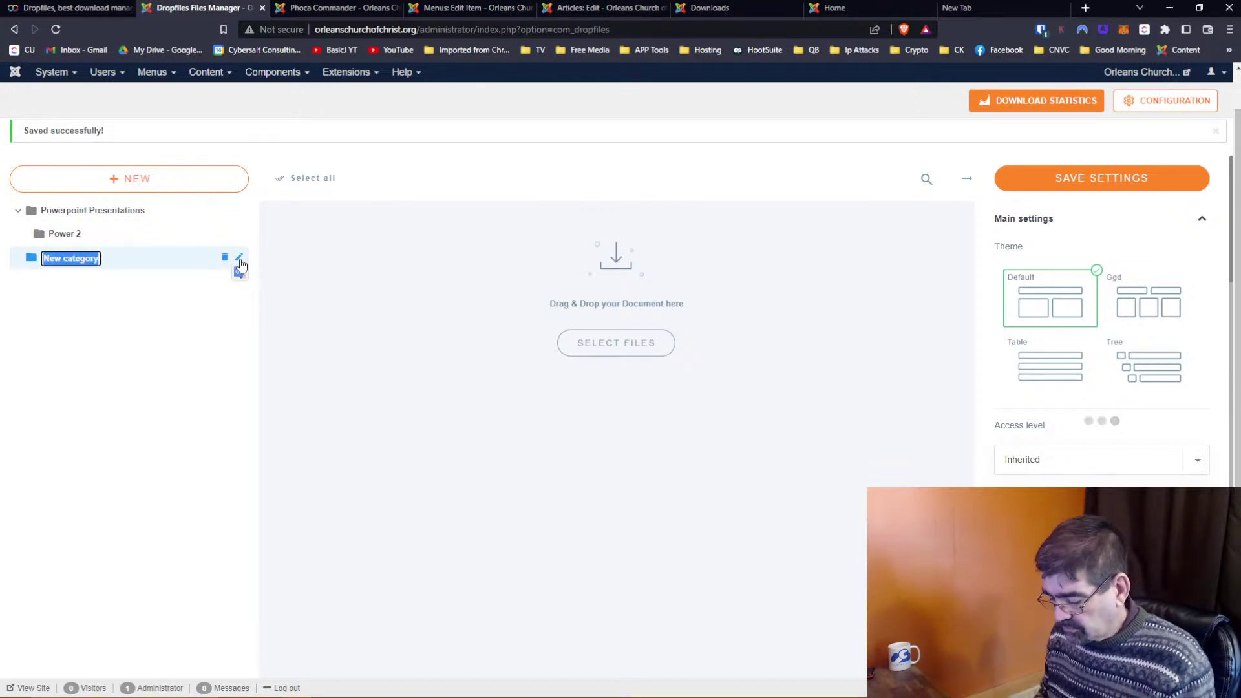
{"action": "type", "text": "Pictures"}
{"action": "key", "text": "Return"}
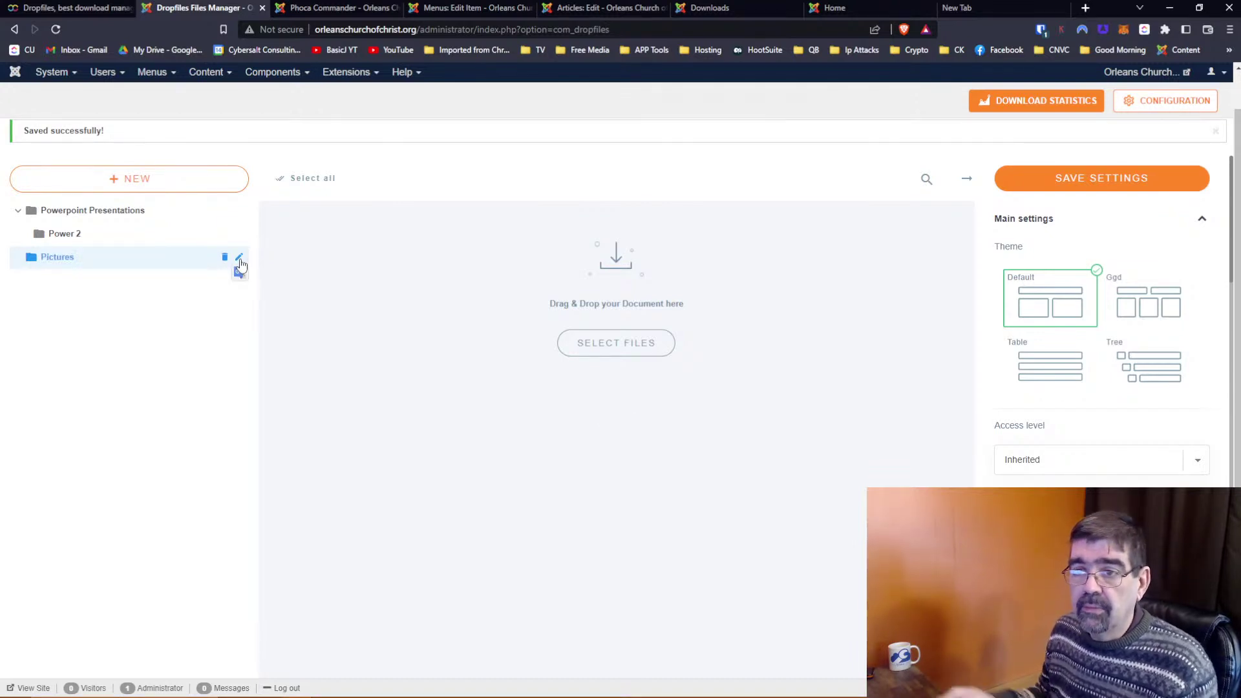
{"action": "left_click_drag", "start_coordinate": [22, 266], "coordinate": [84, 240]}
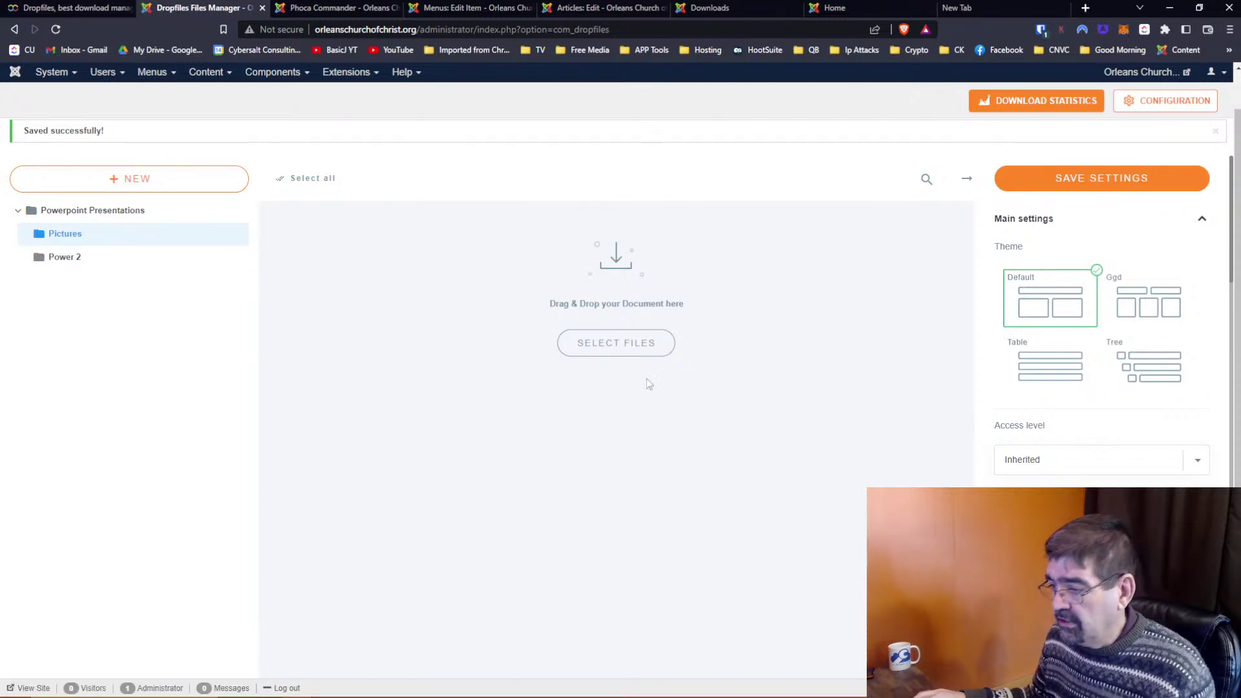
Upload six JPG and PNG image files from the image folder into Pictures
{"action": "mouse_move", "coordinate": [736, 696]}
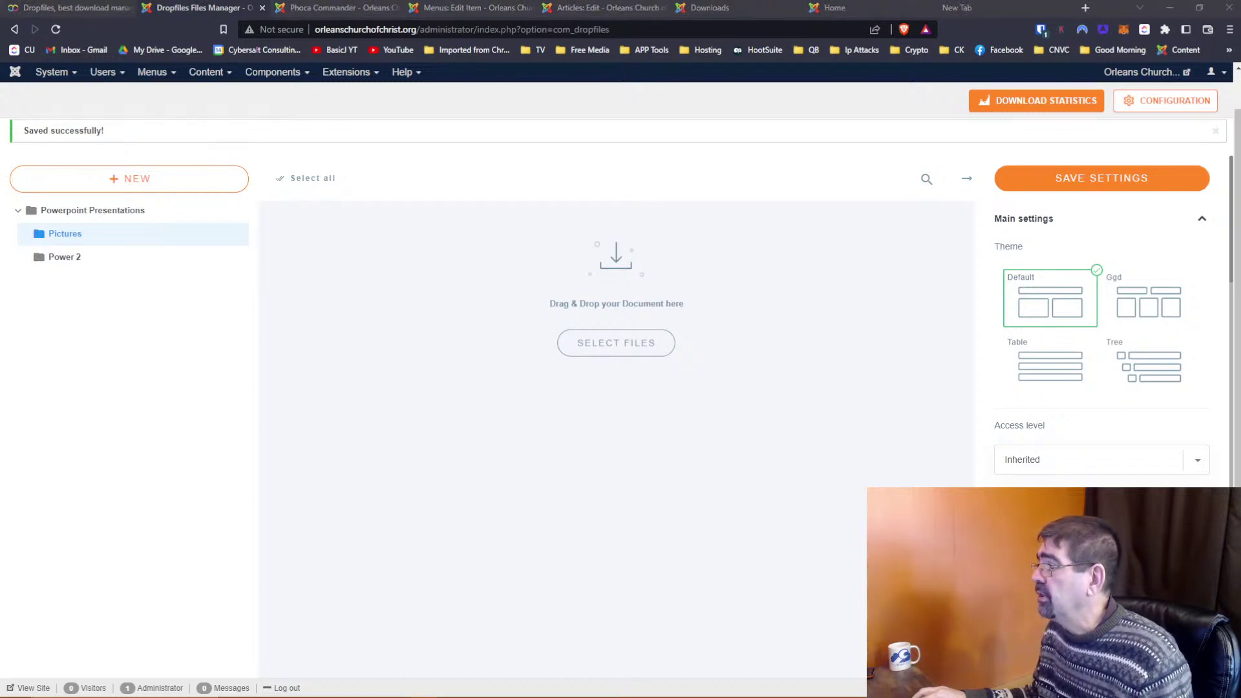
{"action": "left_click_drag", "start_coordinate": [1240, 12], "coordinate": [1240, 148]}
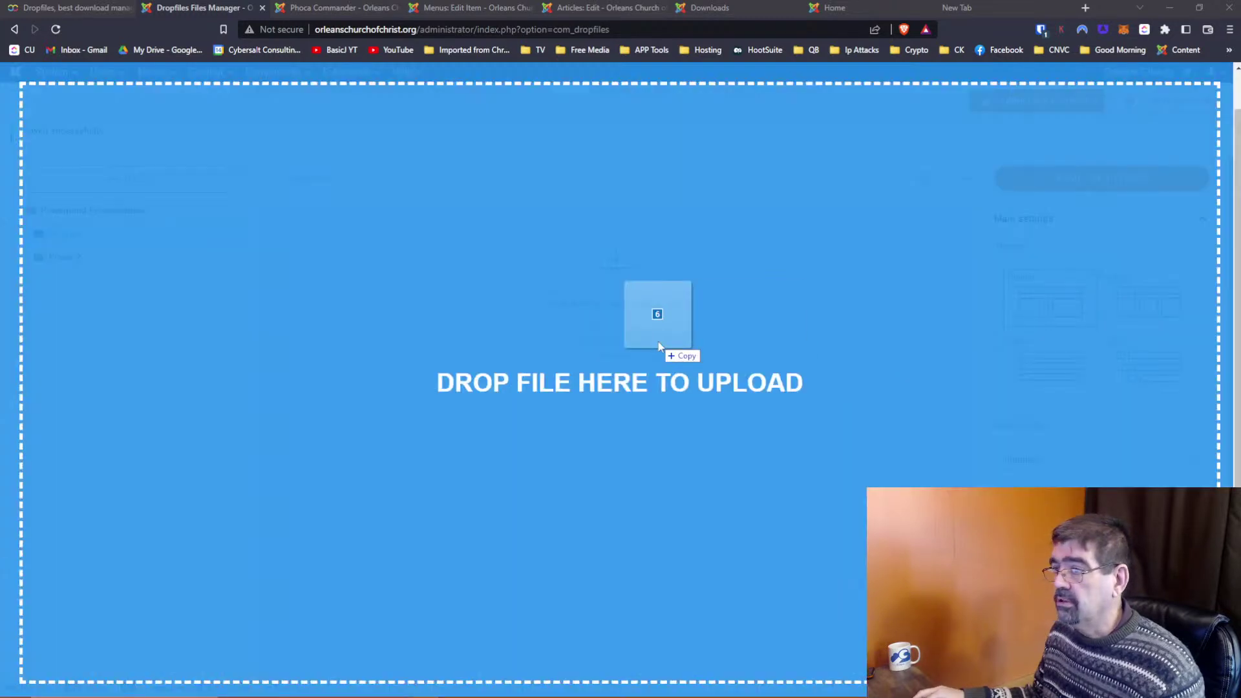
{"action": "left_click_drag", "start_coordinate": [654, 351], "coordinate": [558, 358]}
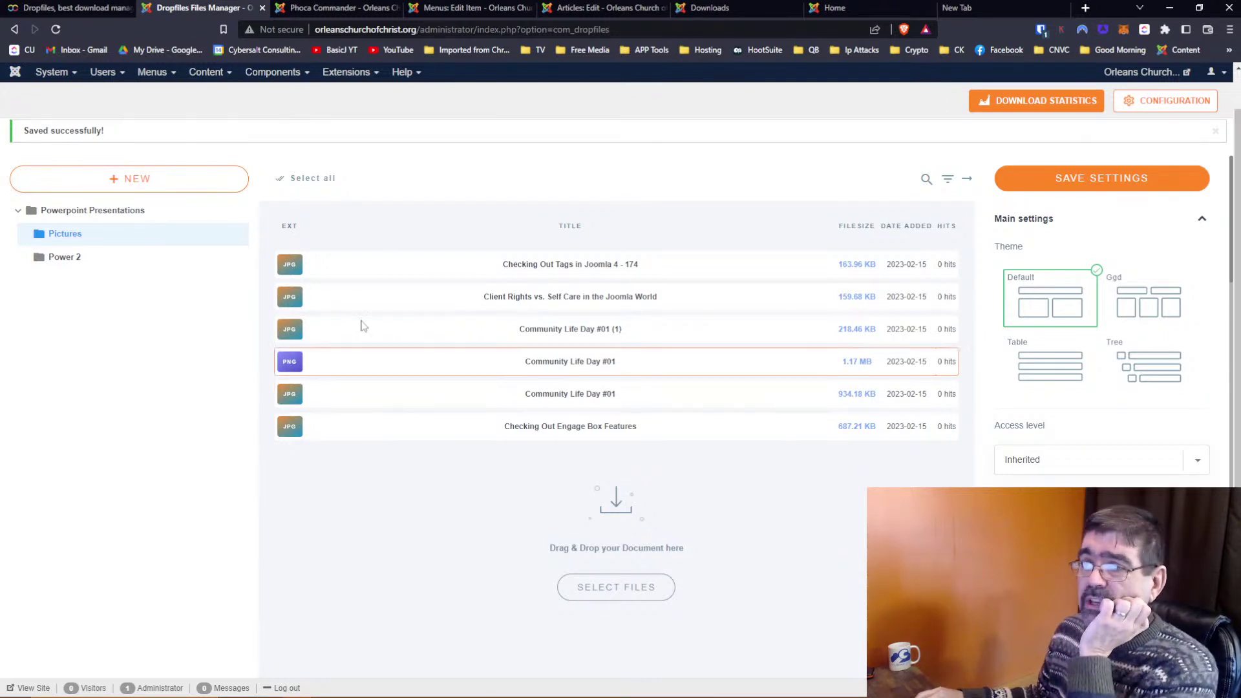
{"action": "left_click", "coordinate": [714, 9]}
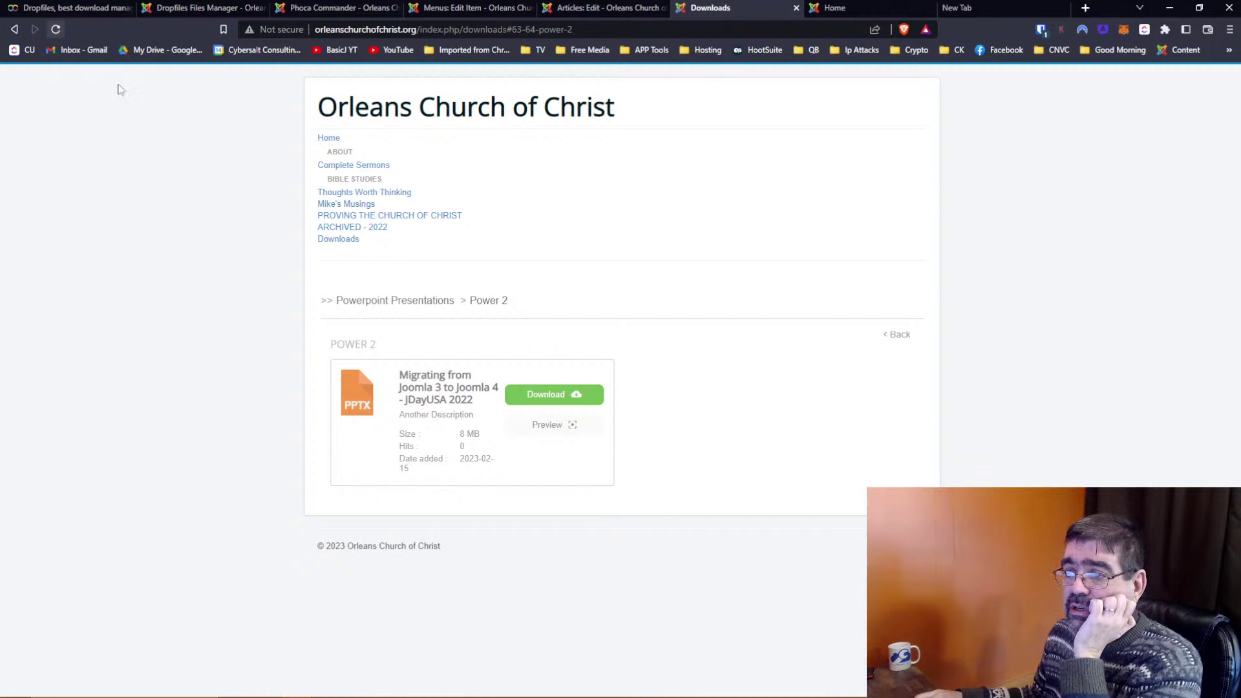
{"action": "left_click", "coordinate": [386, 305]}
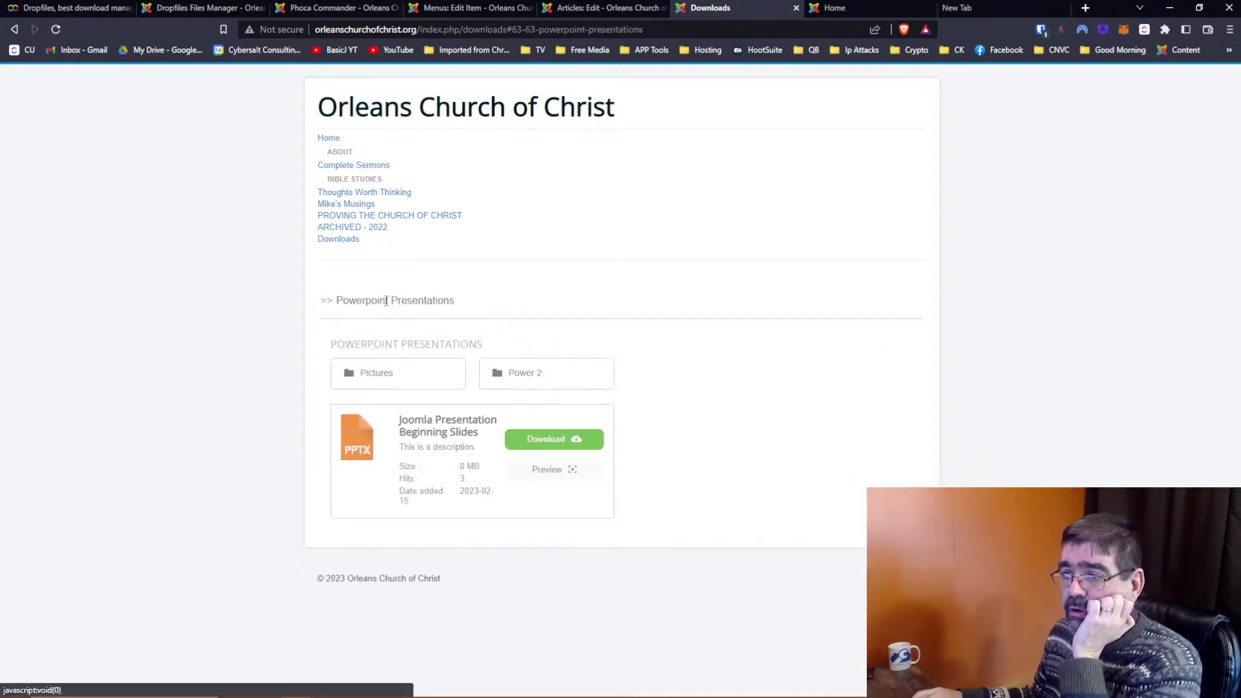
{"action": "left_click", "coordinate": [395, 383]}
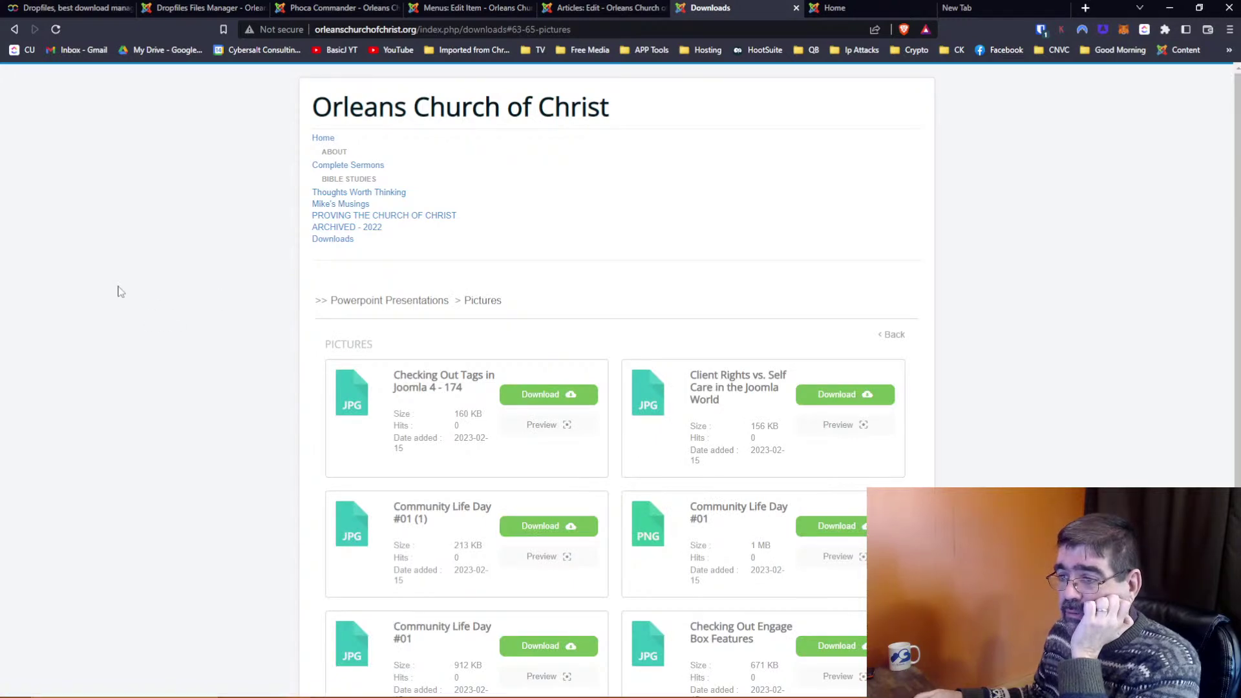
{"action": "scroll", "coordinate": [810, 412], "scroll_direction": "down", "scroll_amount": 3}
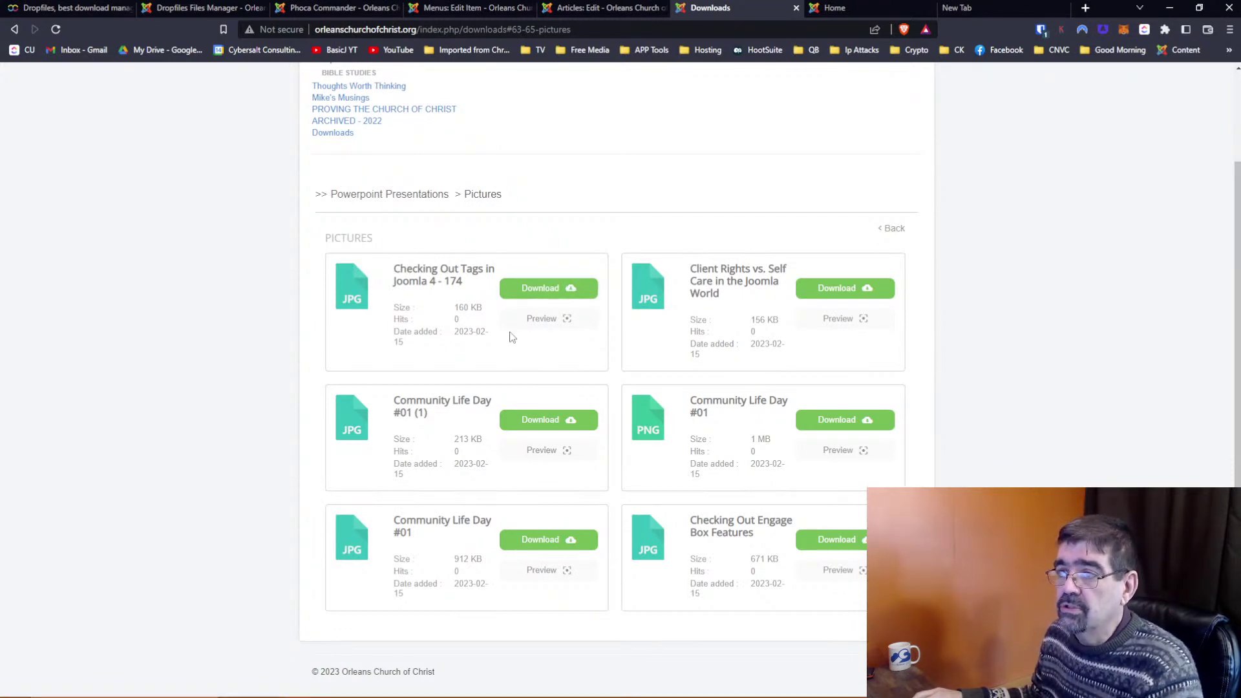
{"action": "left_click", "coordinate": [195, 11]}
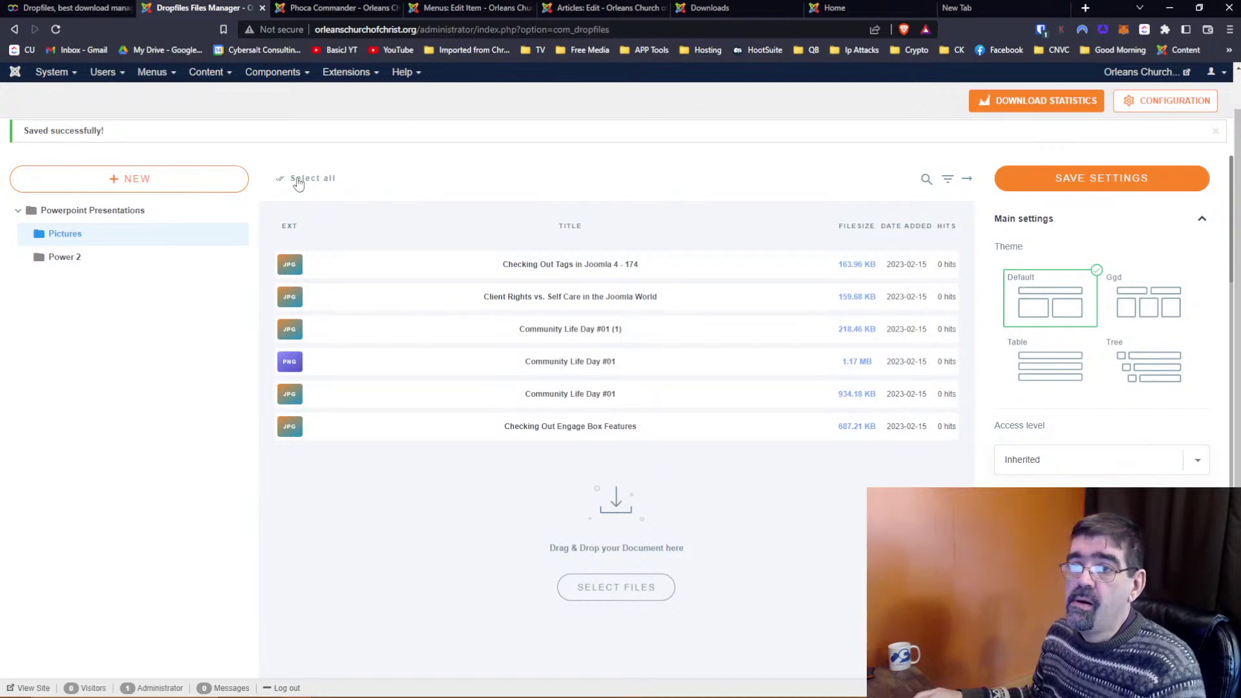
Back out of the Dropfiles configuration error page and load the administrator address without its query
{"action": "scroll", "coordinate": [1001, 160], "scroll_direction": "up", "scroll_amount": 1}
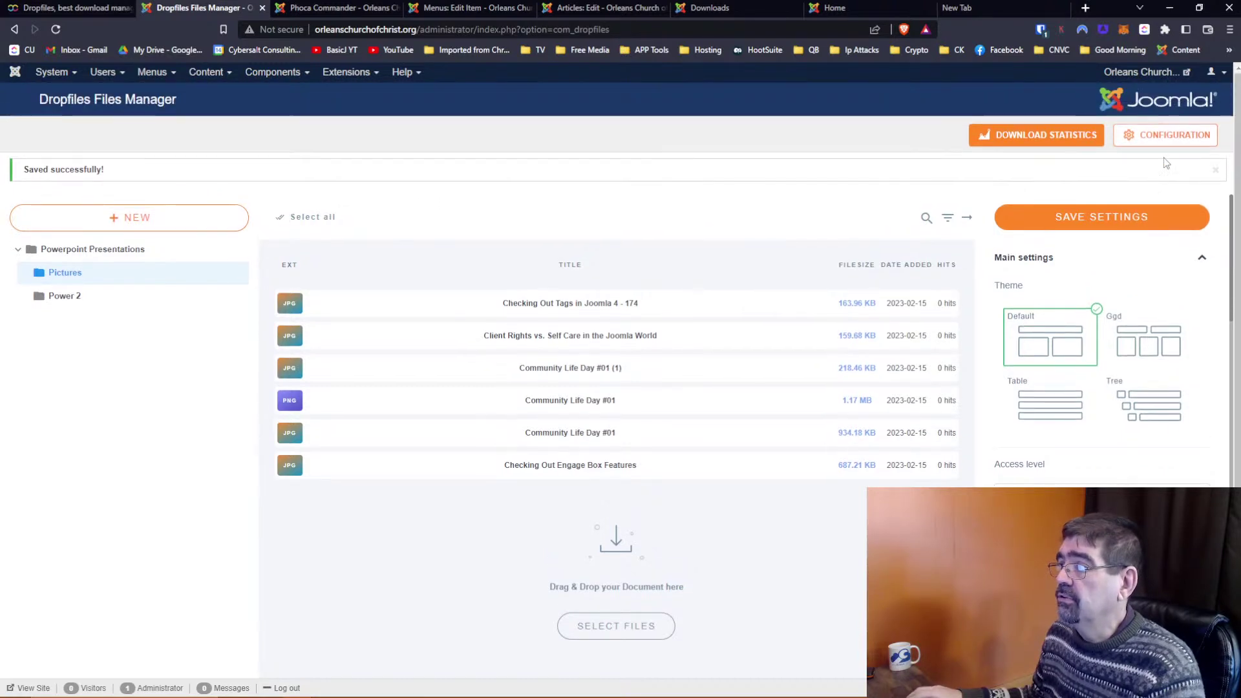
{"action": "left_click", "coordinate": [1165, 149]}
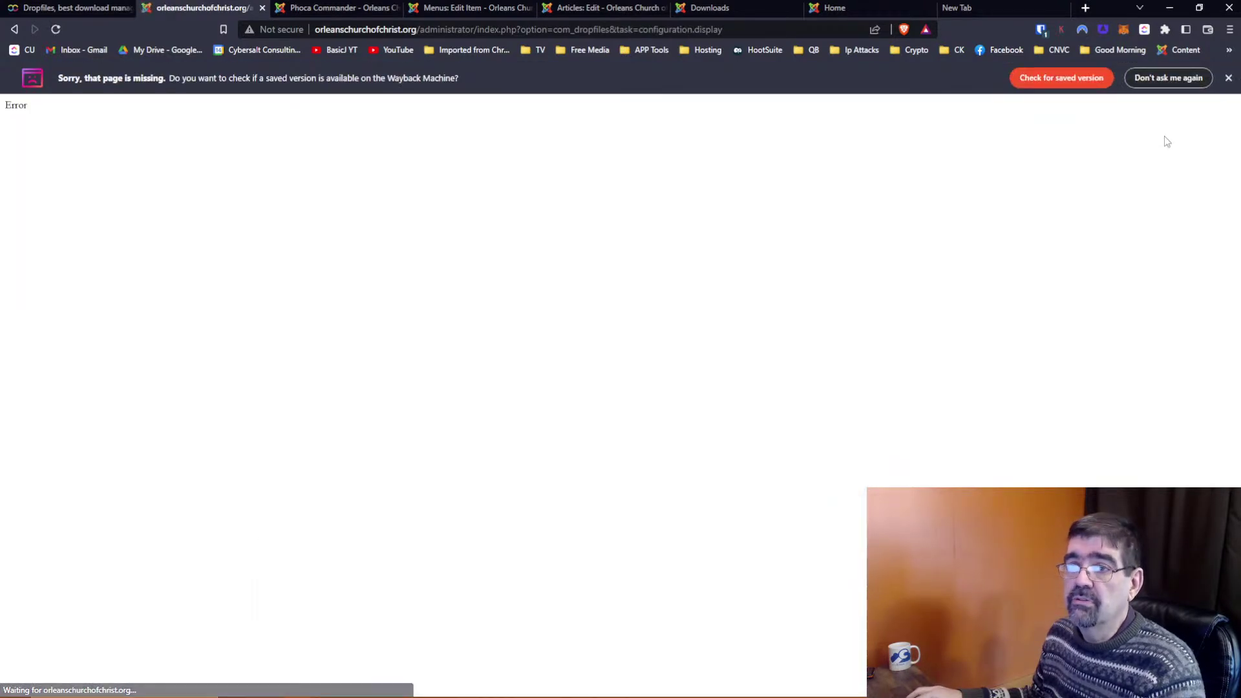
{"action": "left_click", "coordinate": [15, 29]}
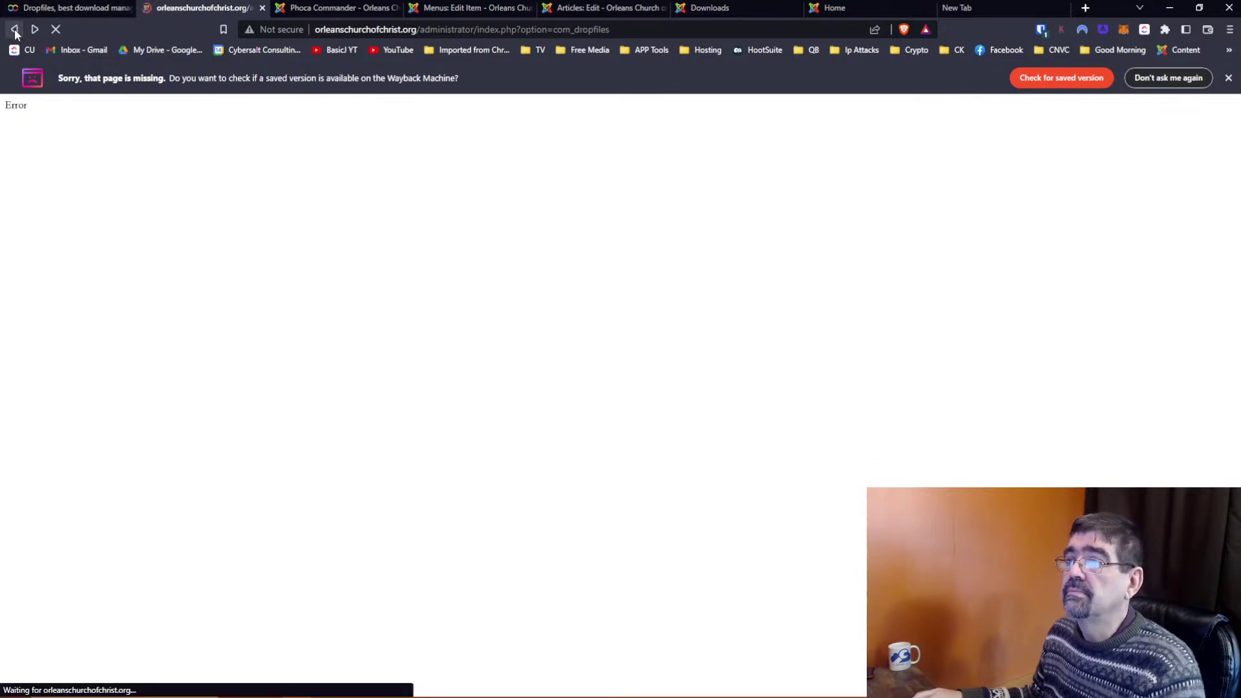
{"action": "left_click", "coordinate": [14, 30]}
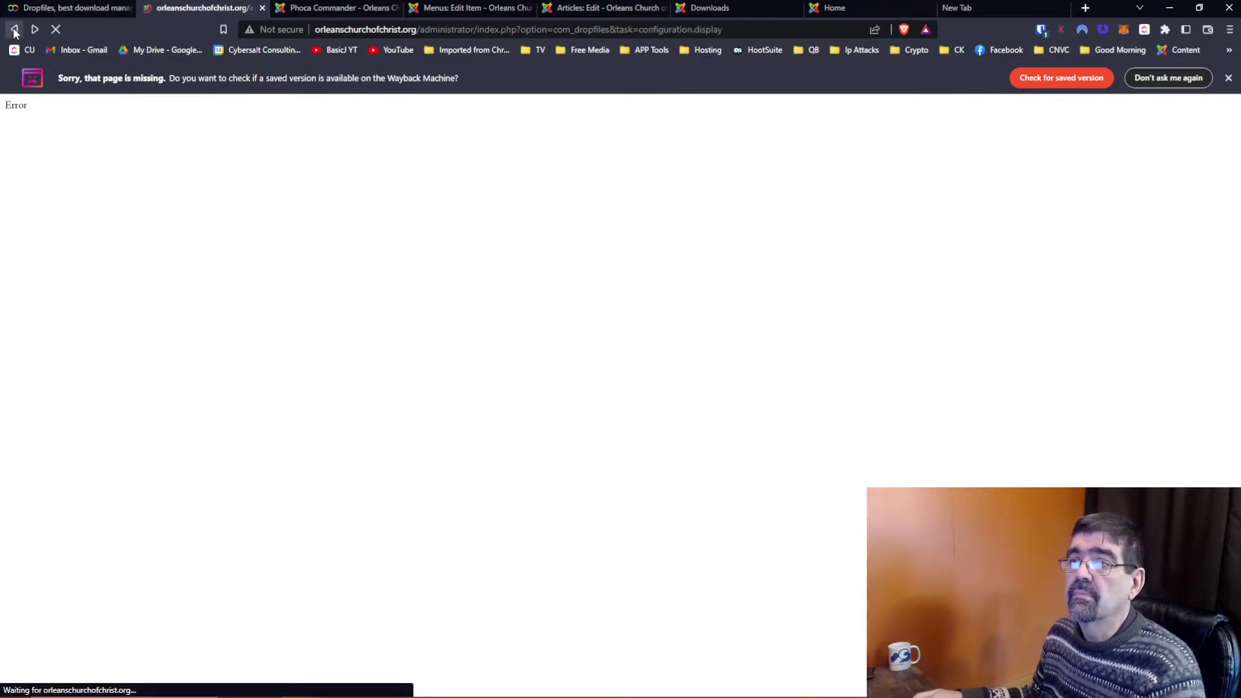
{"action": "left_click", "coordinate": [15, 31]}
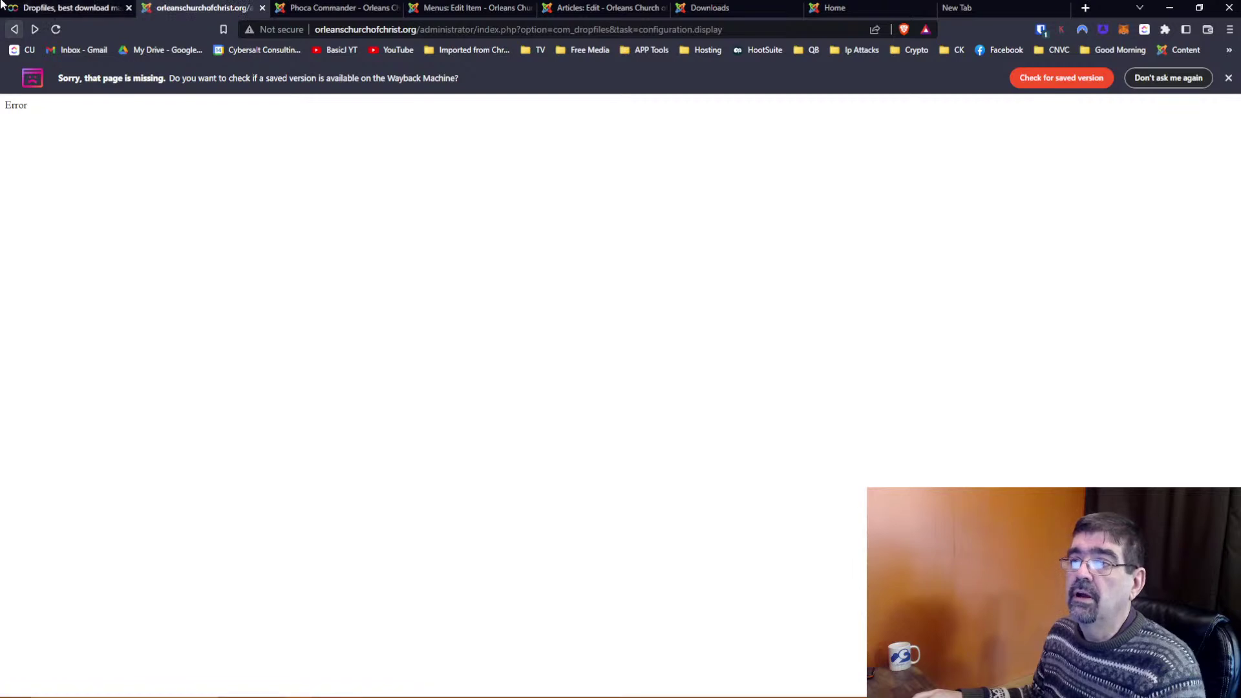
{"action": "left_click_drag", "start_coordinate": [479, 30], "coordinate": [776, 34]}
{"action": "key", "text": "BackSpace"}
{"action": "key", "text": "Return"}
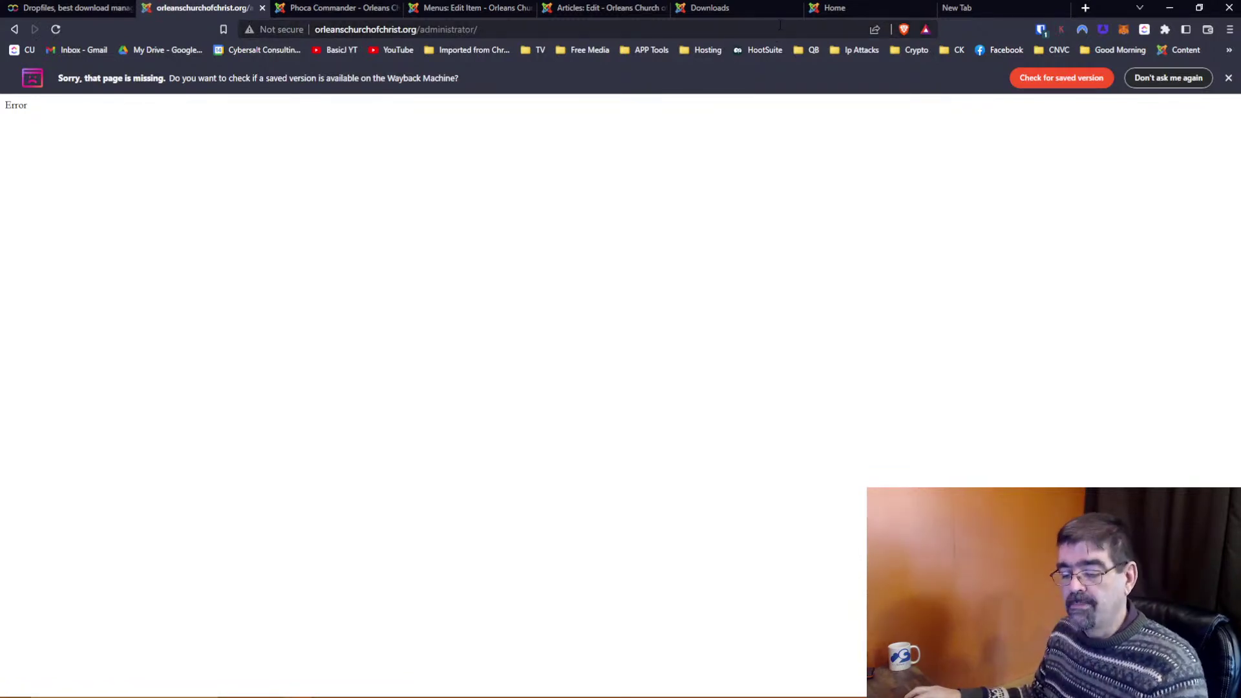
Strip the administrator path and load the orleanschurchofchrist.org home page
{"action": "left_click", "coordinate": [567, 30]}
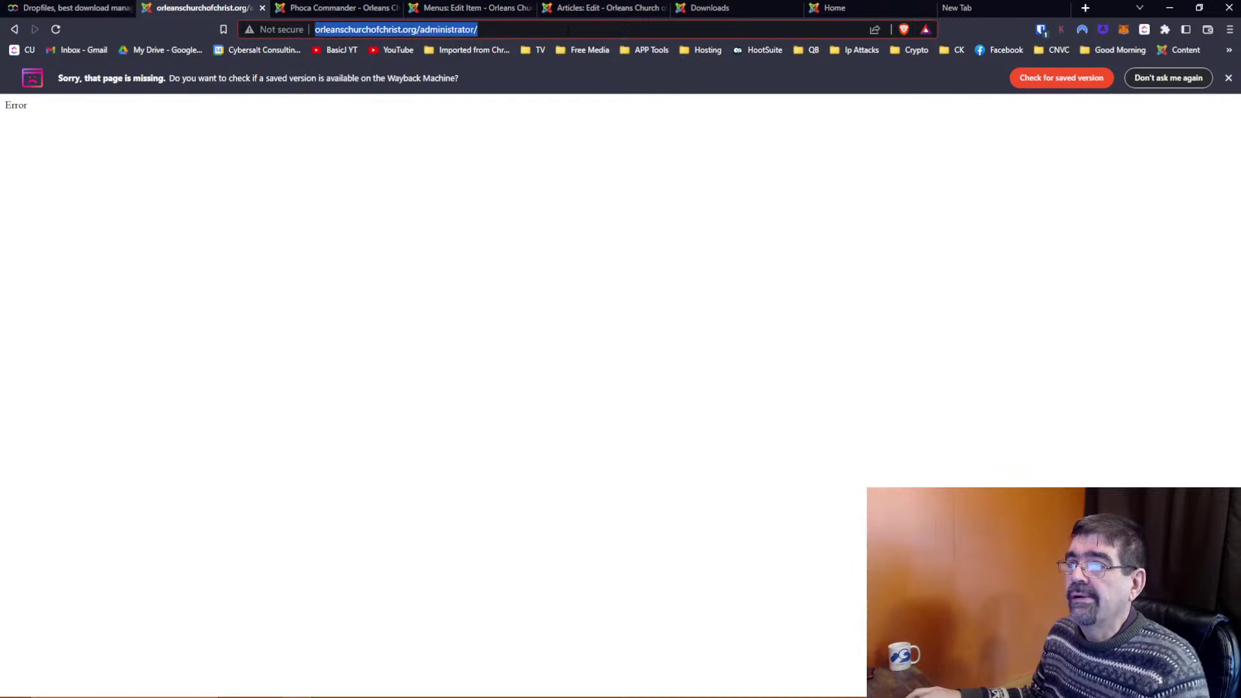
{"action": "left_click", "coordinate": [432, 30]}
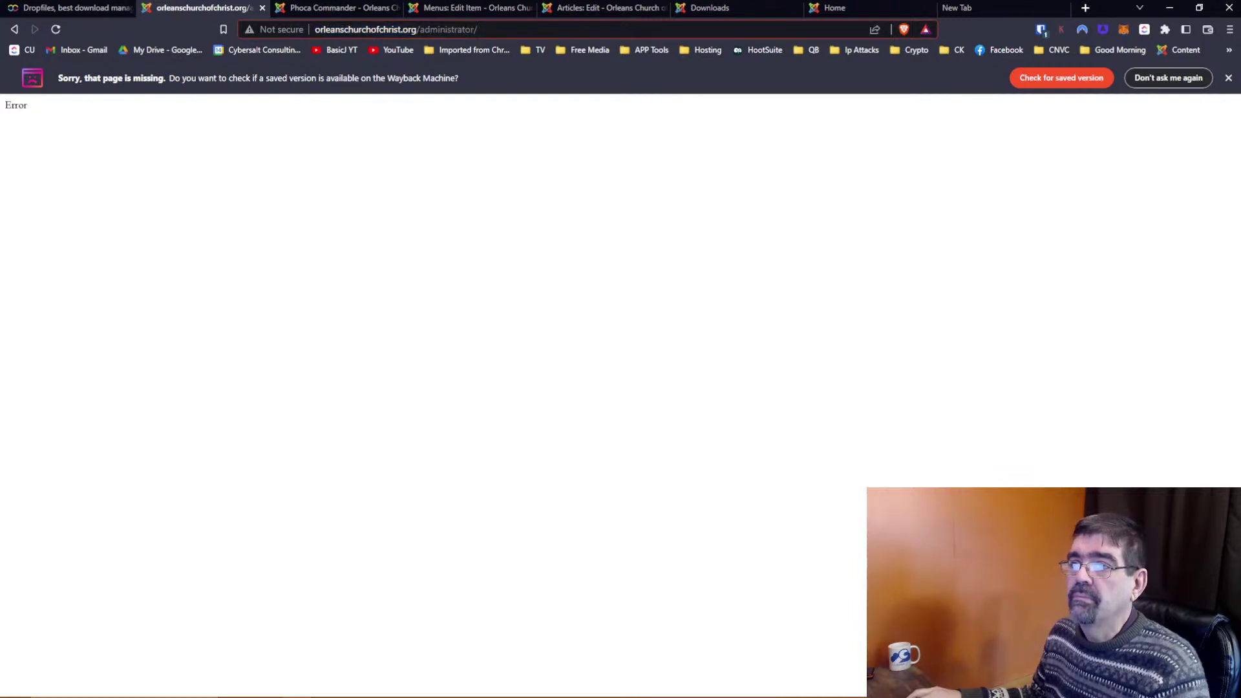
{"action": "left_click_drag", "start_coordinate": [430, 30], "coordinate": [481, 29]}
{"action": "key", "text": "BackSpace"}
{"action": "key", "text": "Return"}
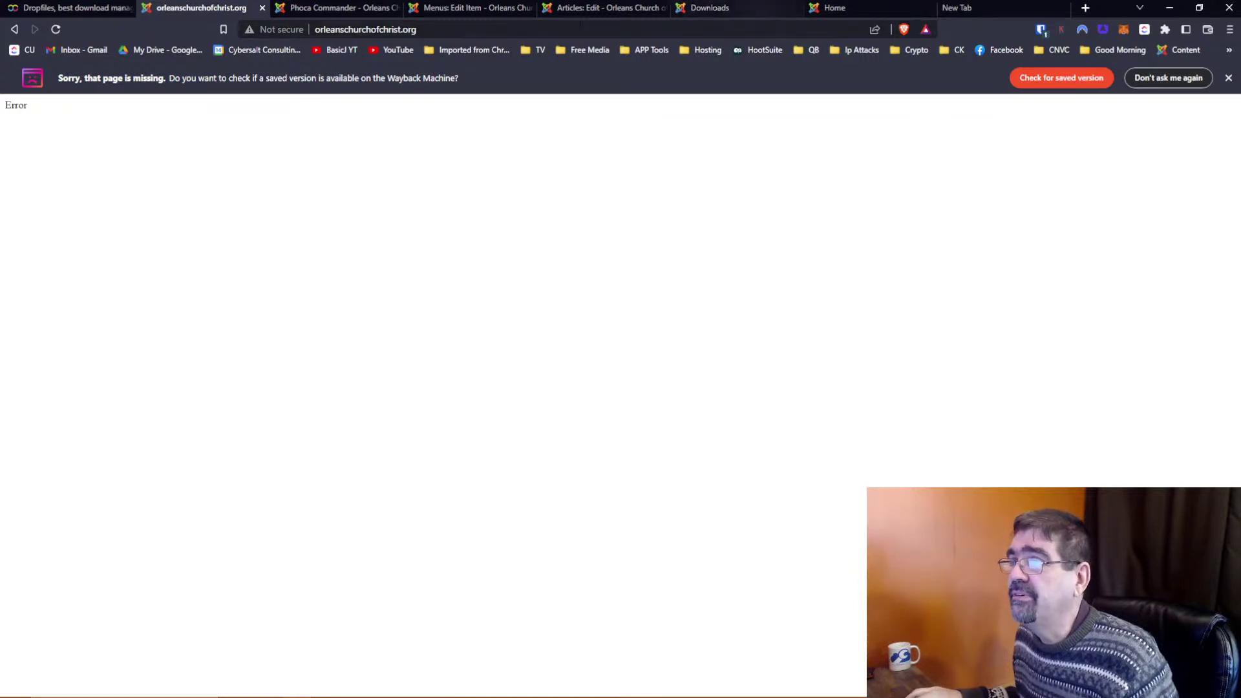
{"action": "double_click", "coordinate": [545, 31]}
{"action": "left_click", "coordinate": [545, 32]}
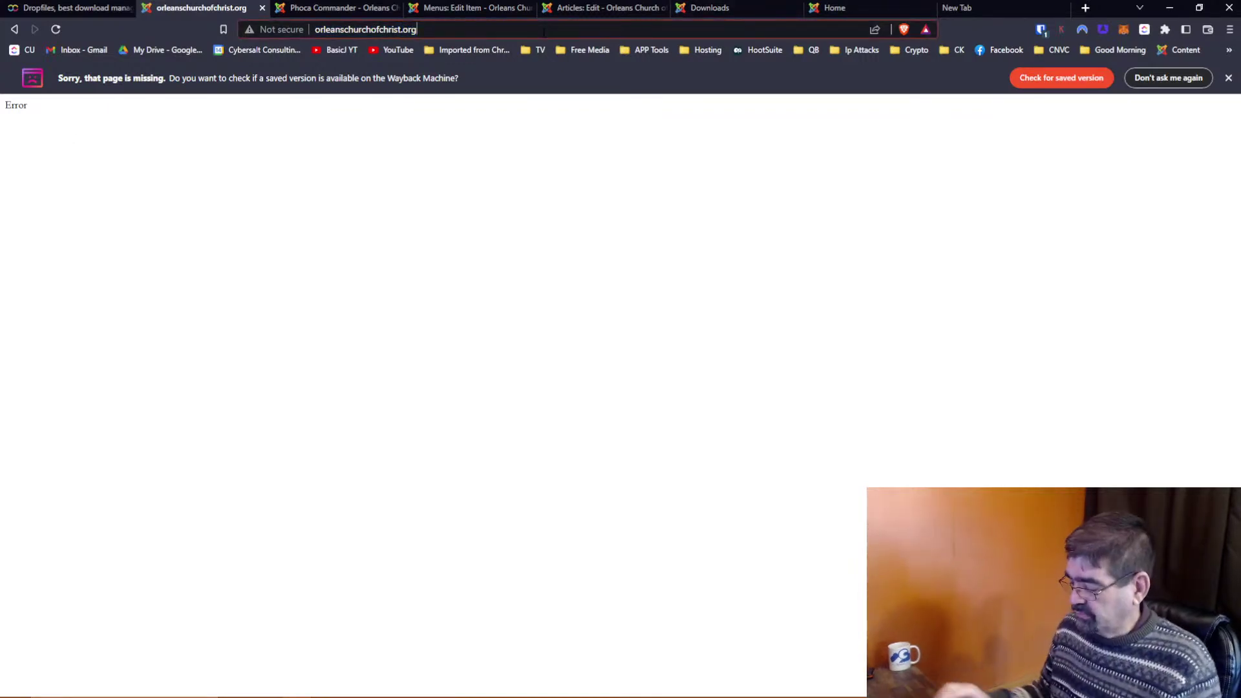
{"action": "key", "text": "Return"}
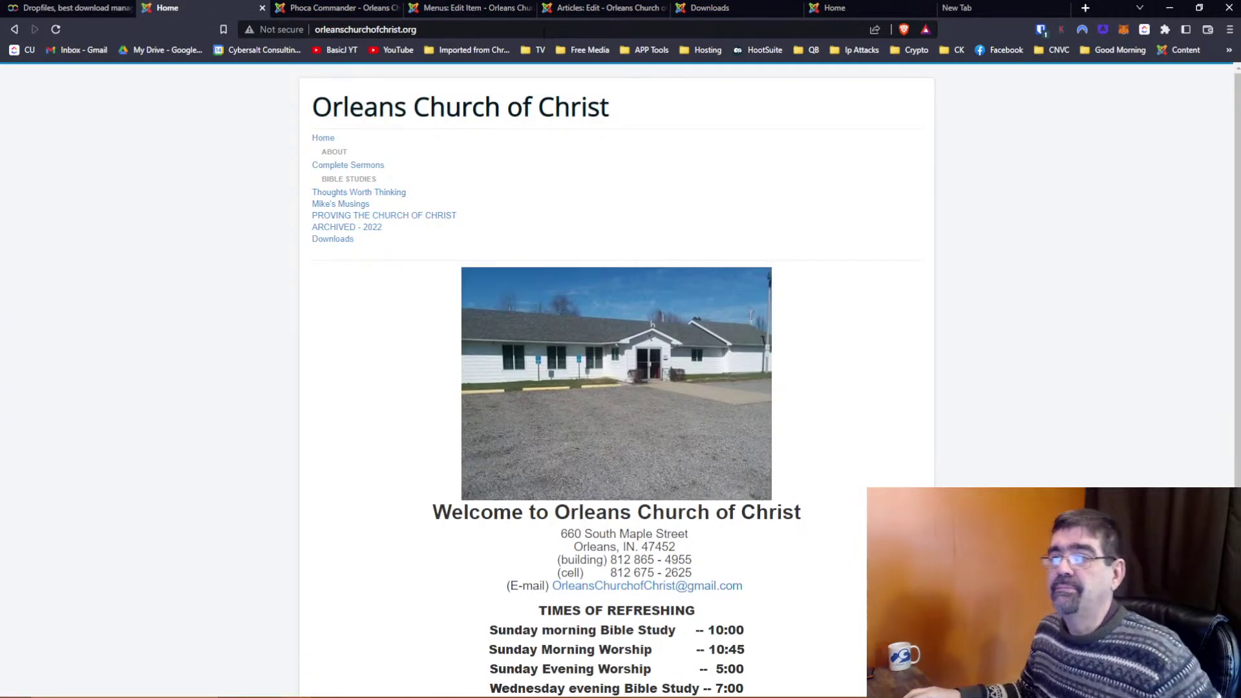
Reach the administrator via /ad, then go to Components > Dropfiles and open Configuration
{"action": "left_click", "coordinate": [524, 31]}
{"action": "left_click", "coordinate": [524, 30]}
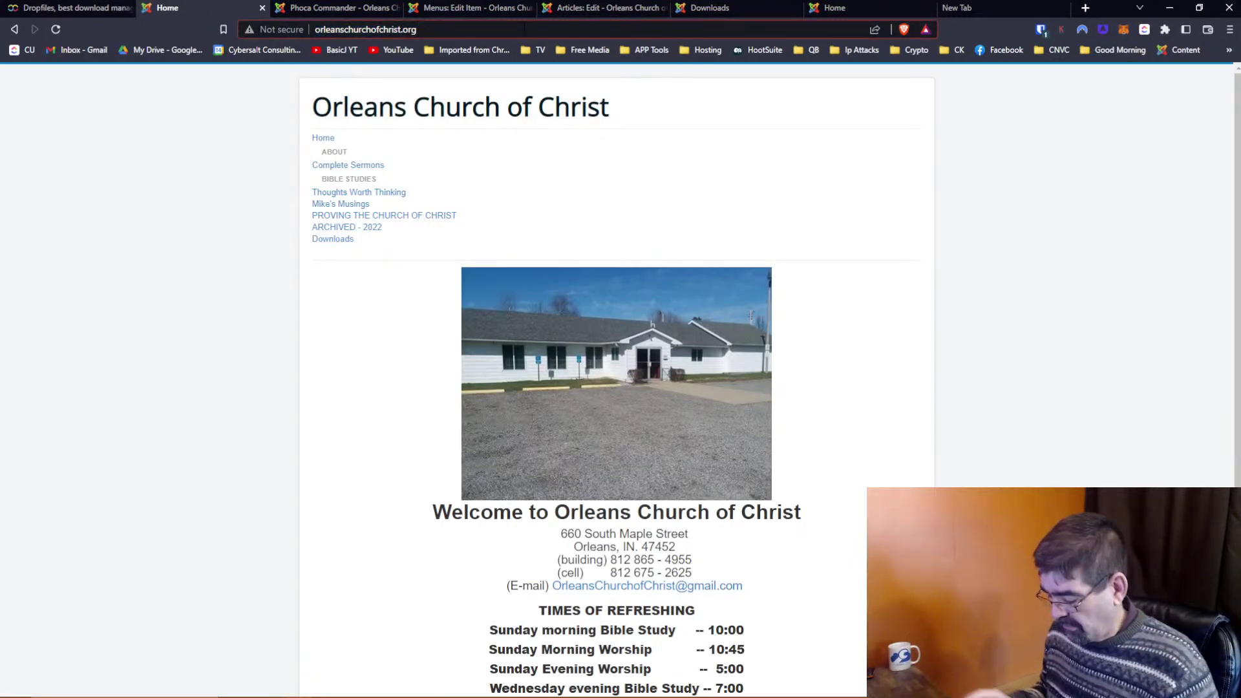
{"action": "type", "text": "/ad"}
{"action": "key", "text": "Return"}
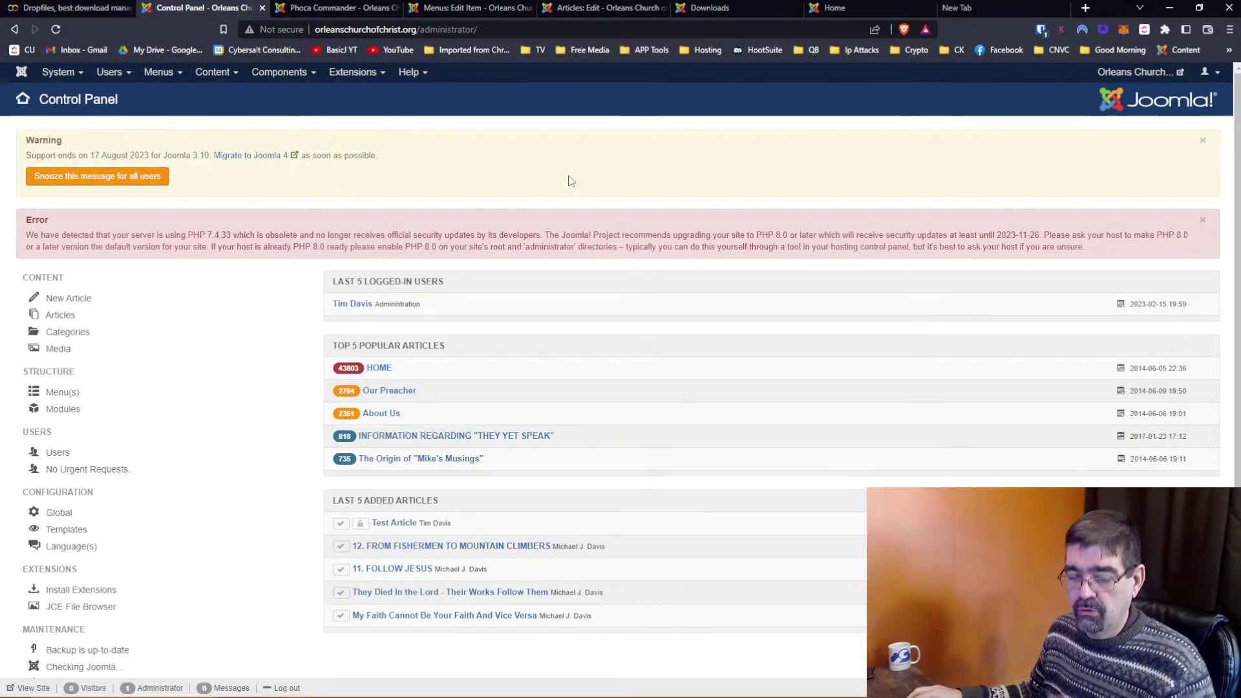
{"action": "left_click", "coordinate": [289, 76]}
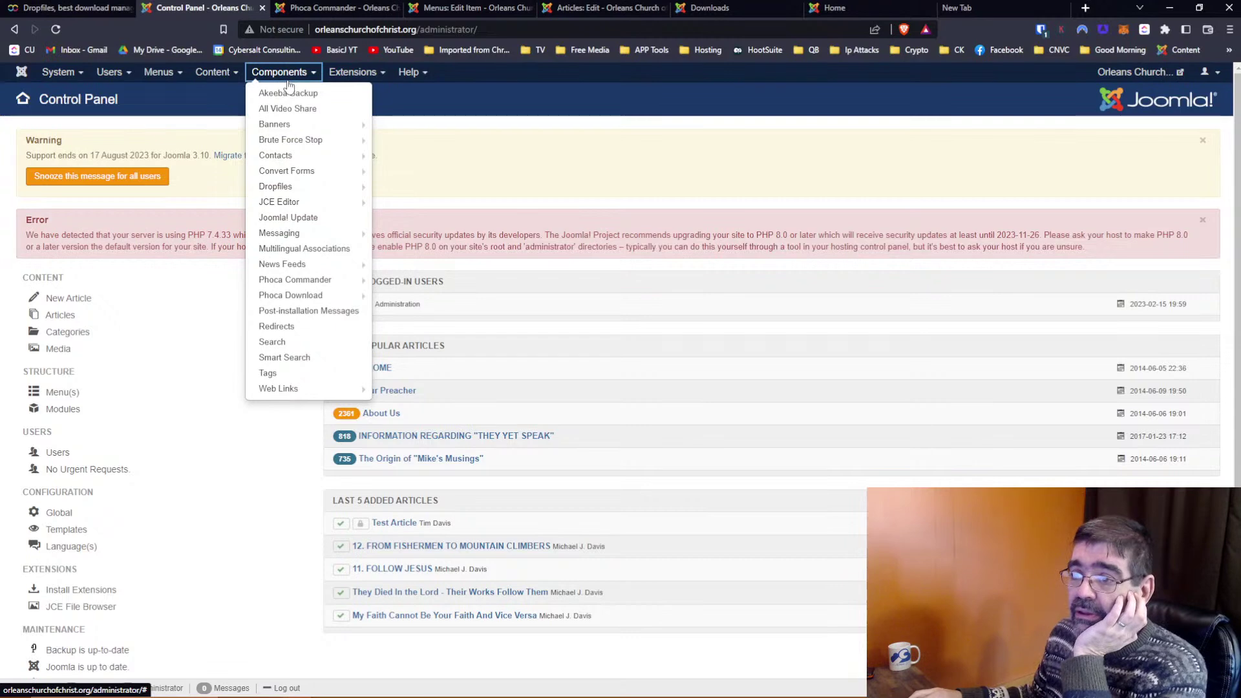
{"action": "left_click", "coordinate": [279, 188]}
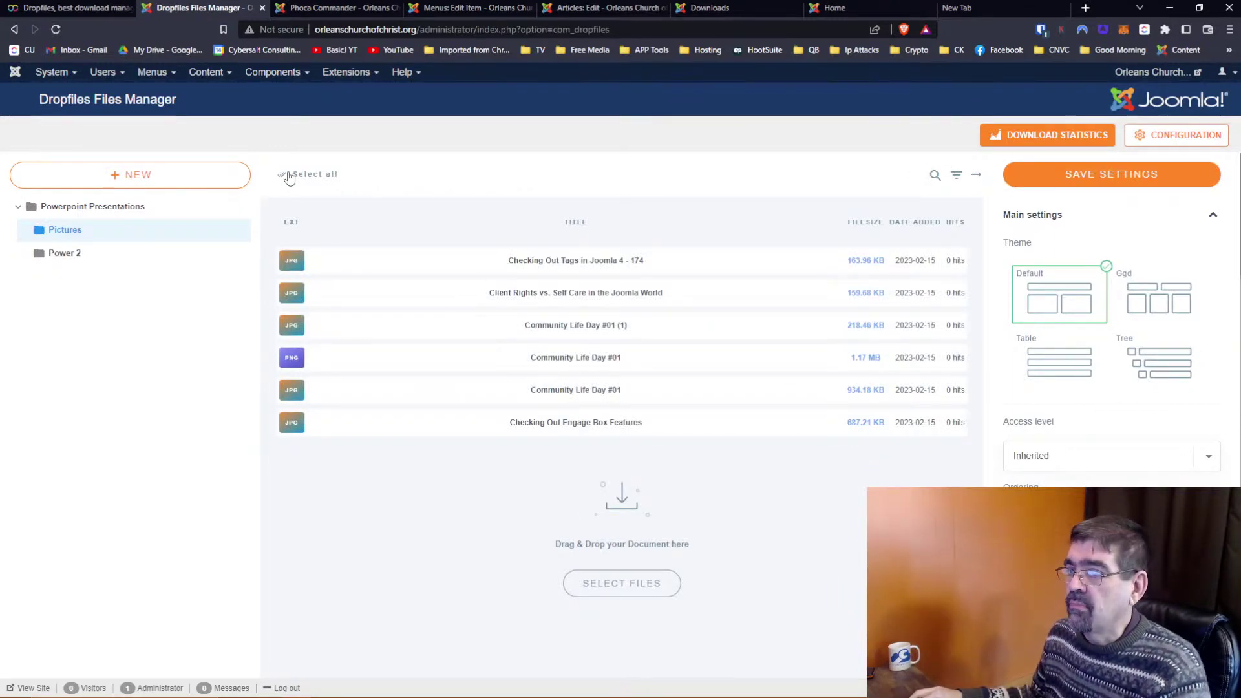
{"action": "left_click", "coordinate": [1175, 140]}
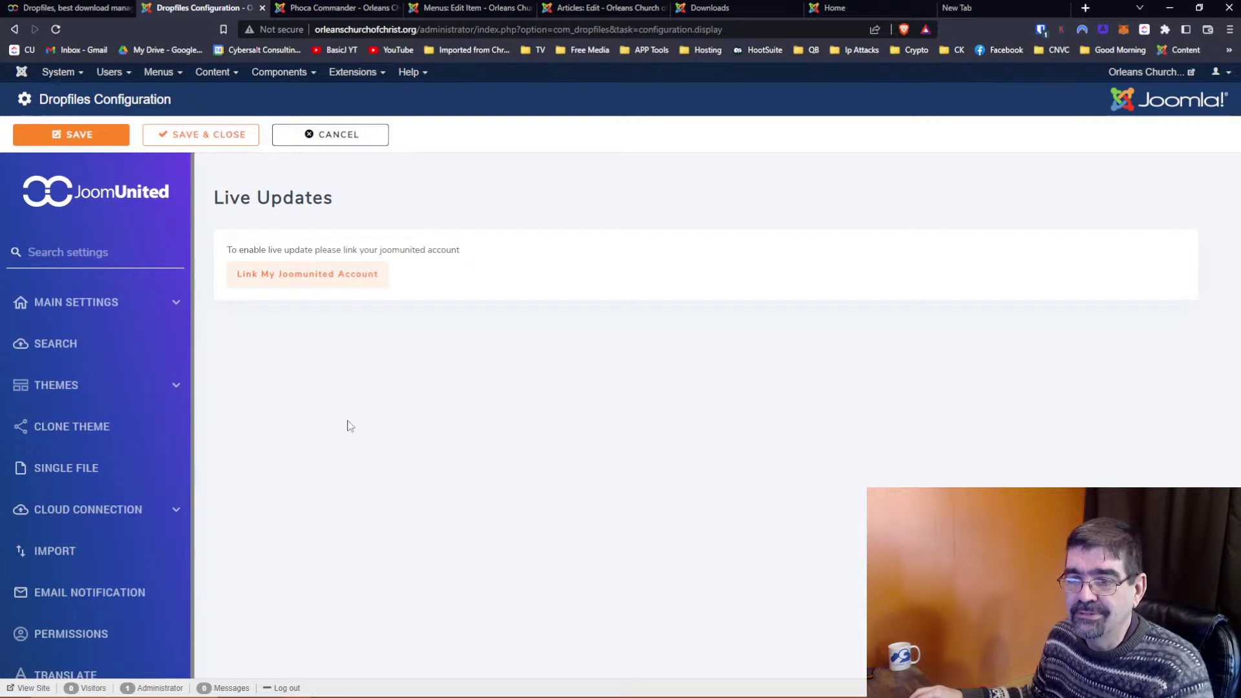
Review the Dropfiles Themes, Main Settings and Frontend configuration sections without changes
{"action": "left_click", "coordinate": [30, 391]}
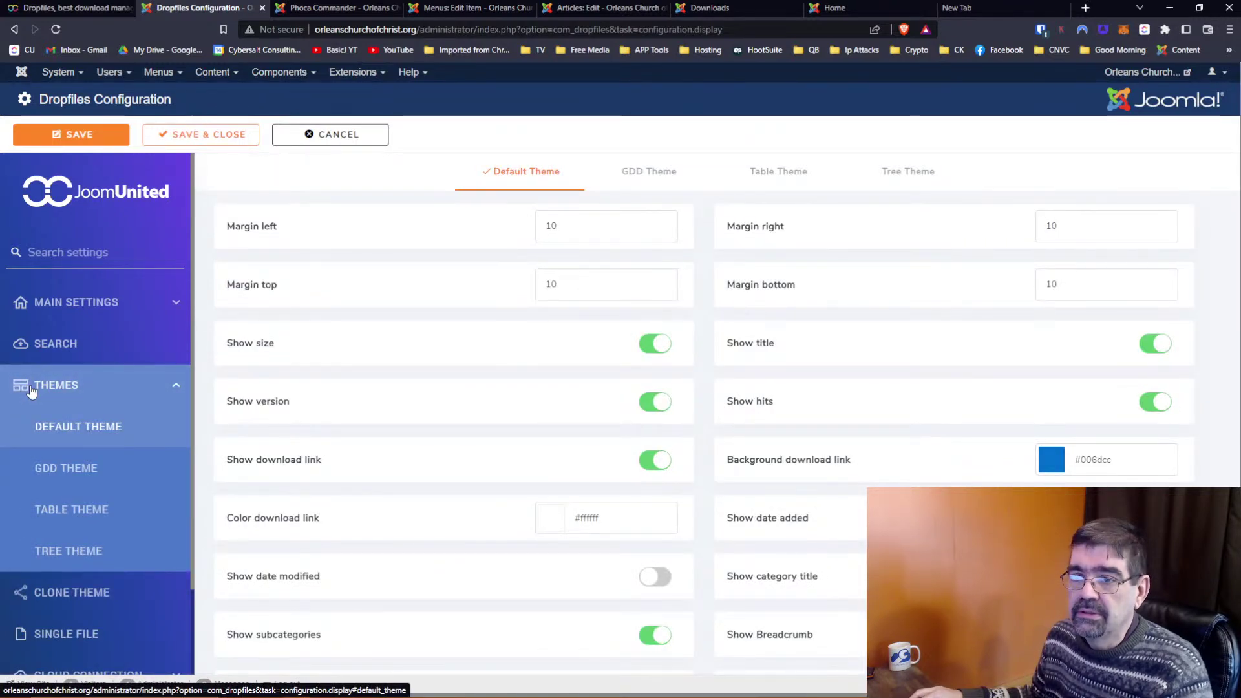
{"action": "left_click", "coordinate": [68, 305]}
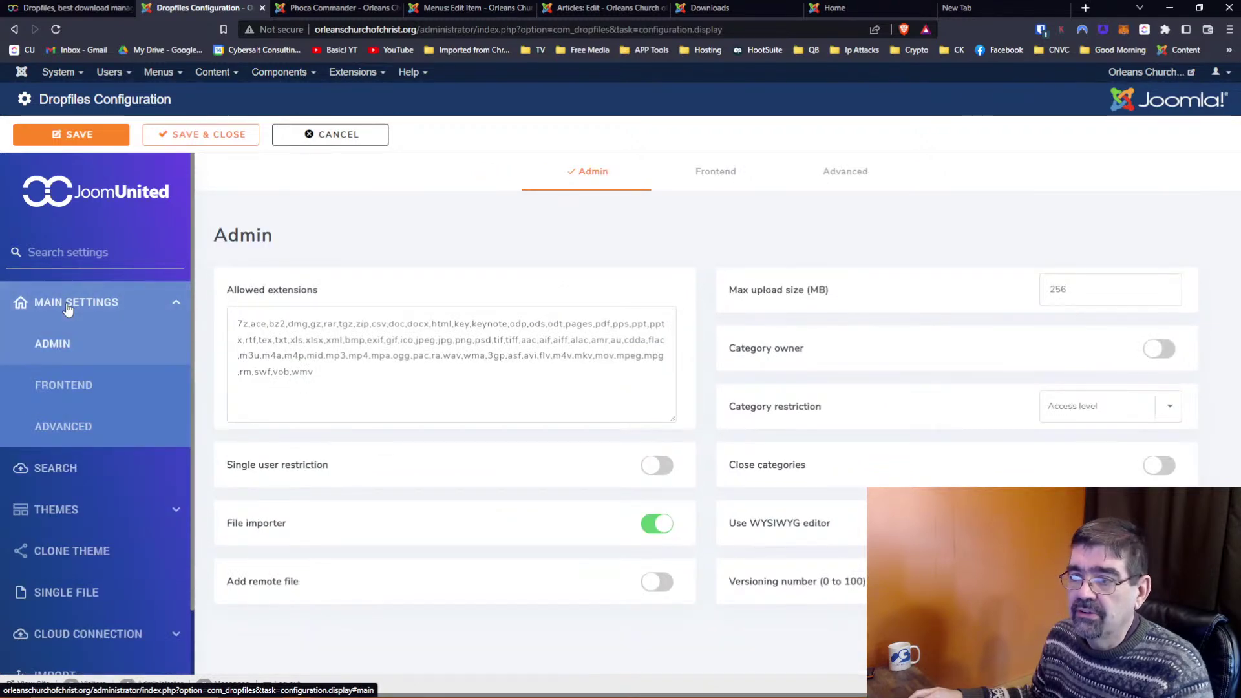
{"action": "left_click", "coordinate": [711, 183]}
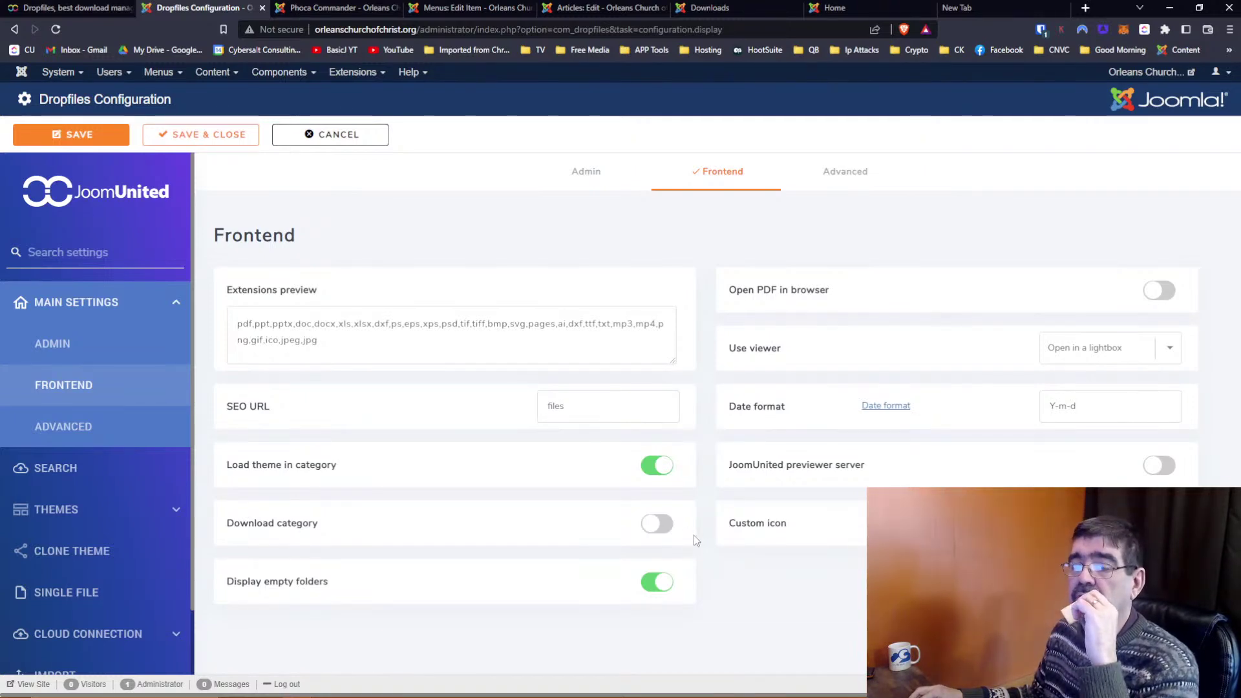
Bring up the Main Menu's menu items list from Menus
{"action": "left_click", "coordinate": [158, 72]}
{"action": "mouse_move", "coordinate": [164, 96]}
{"action": "left_click", "coordinate": [171, 172]}
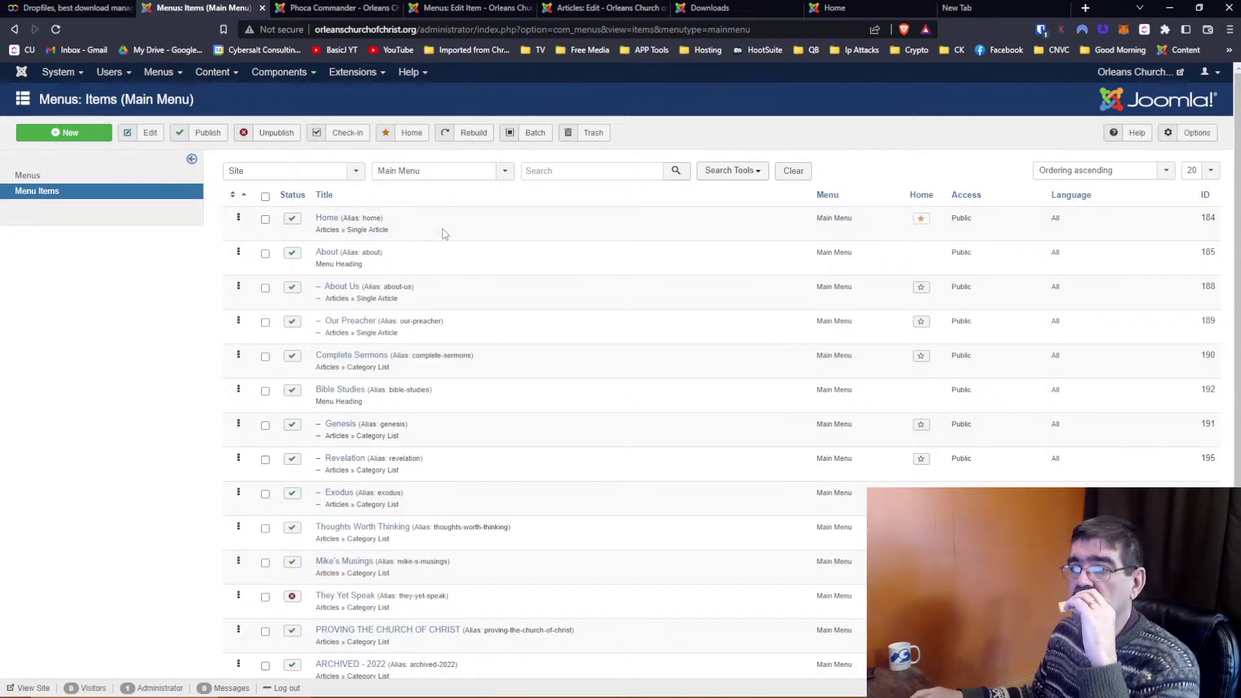
Open and close the Downloads menu item, briefly checking Phoca Commander
{"action": "scroll", "coordinate": [445, 234], "scroll_direction": "down", "scroll_amount": 2}
{"action": "left_click", "coordinate": [336, 621]}
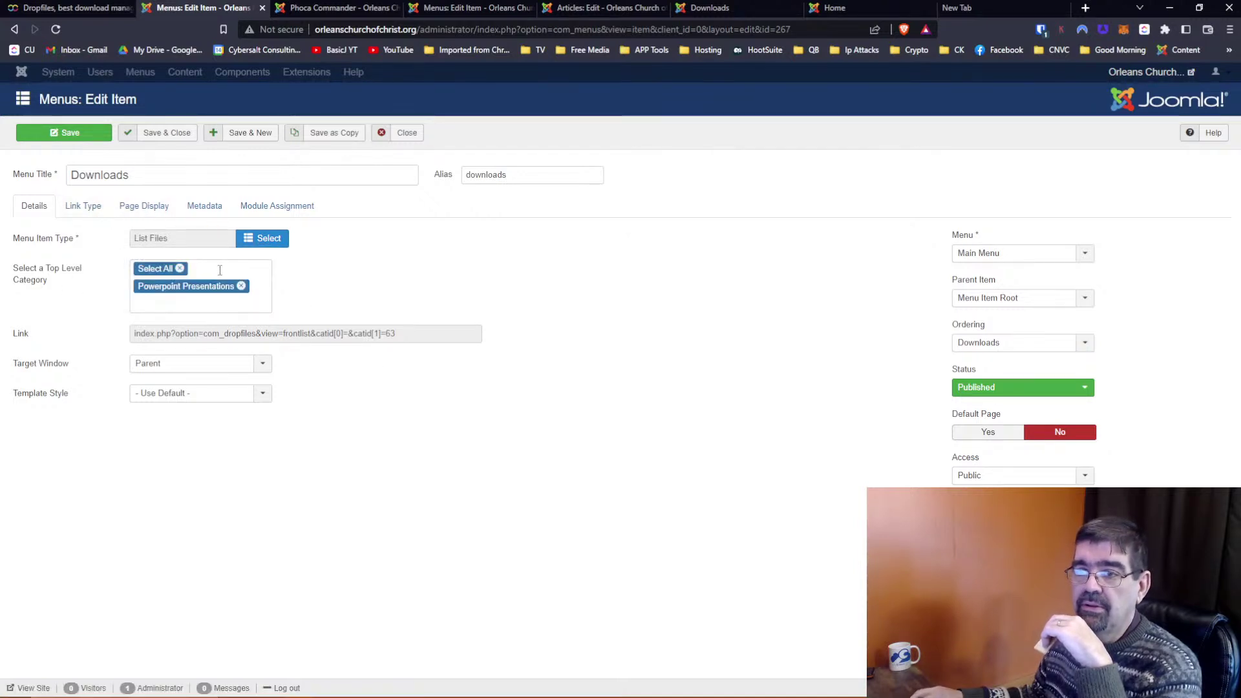
{"action": "left_click", "coordinate": [407, 134]}
{"action": "left_click", "coordinate": [321, 9]}
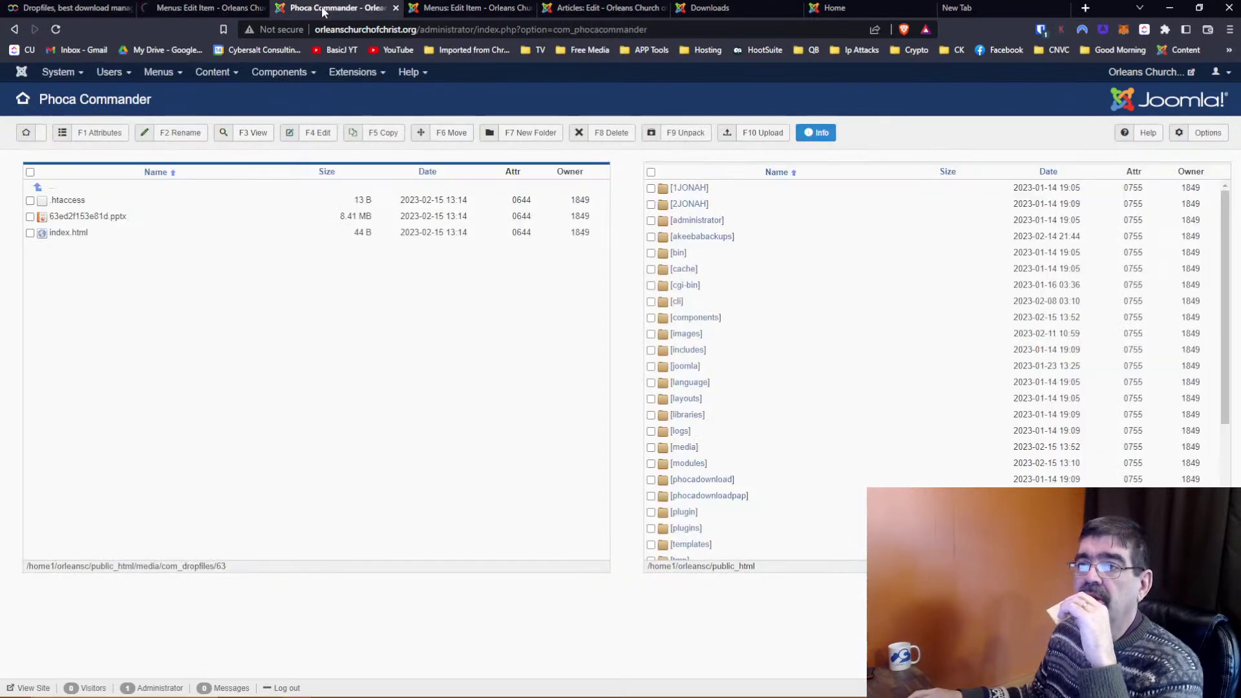
{"action": "left_click", "coordinate": [206, 8]}
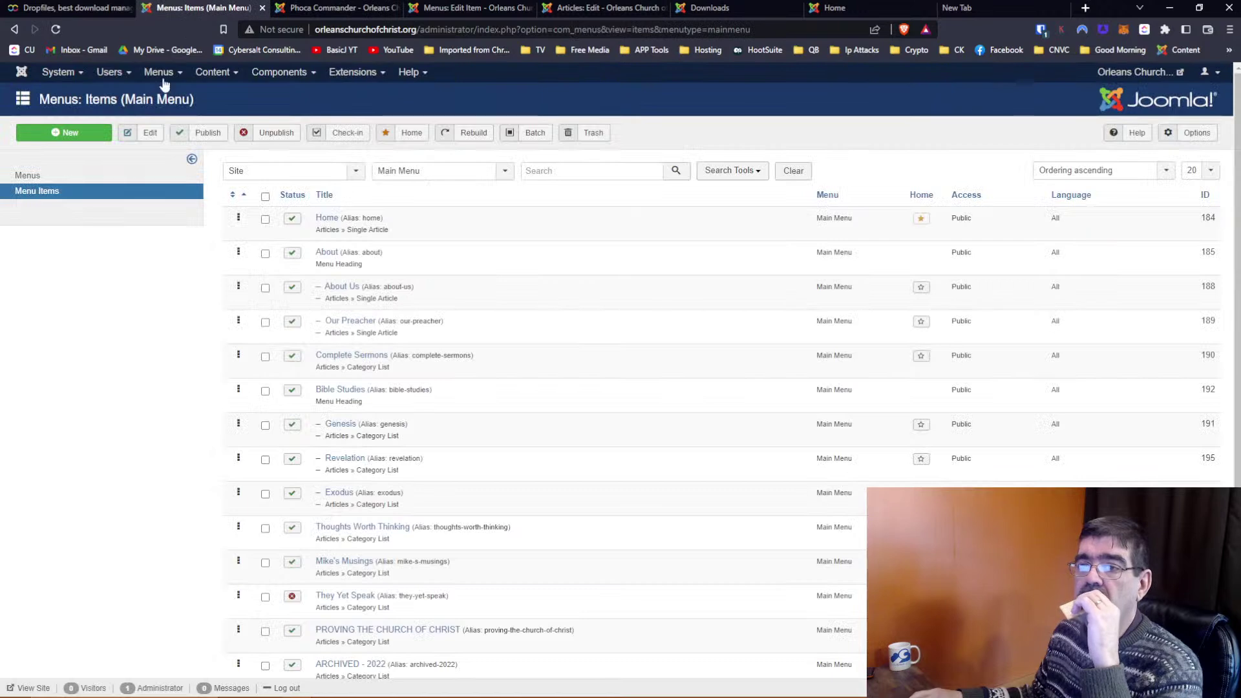
Go to Components > Dropfiles and select the Powerpoint Presentations category
{"action": "left_click", "coordinate": [275, 73]}
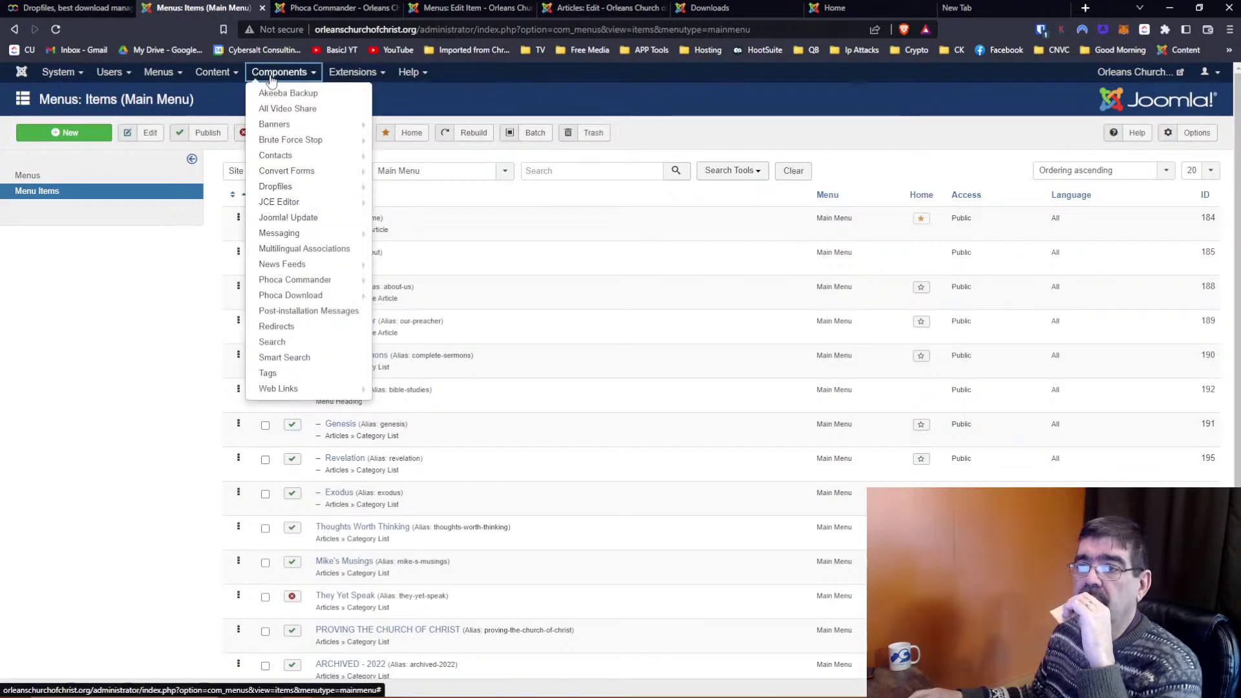
{"action": "left_click", "coordinate": [289, 187]}
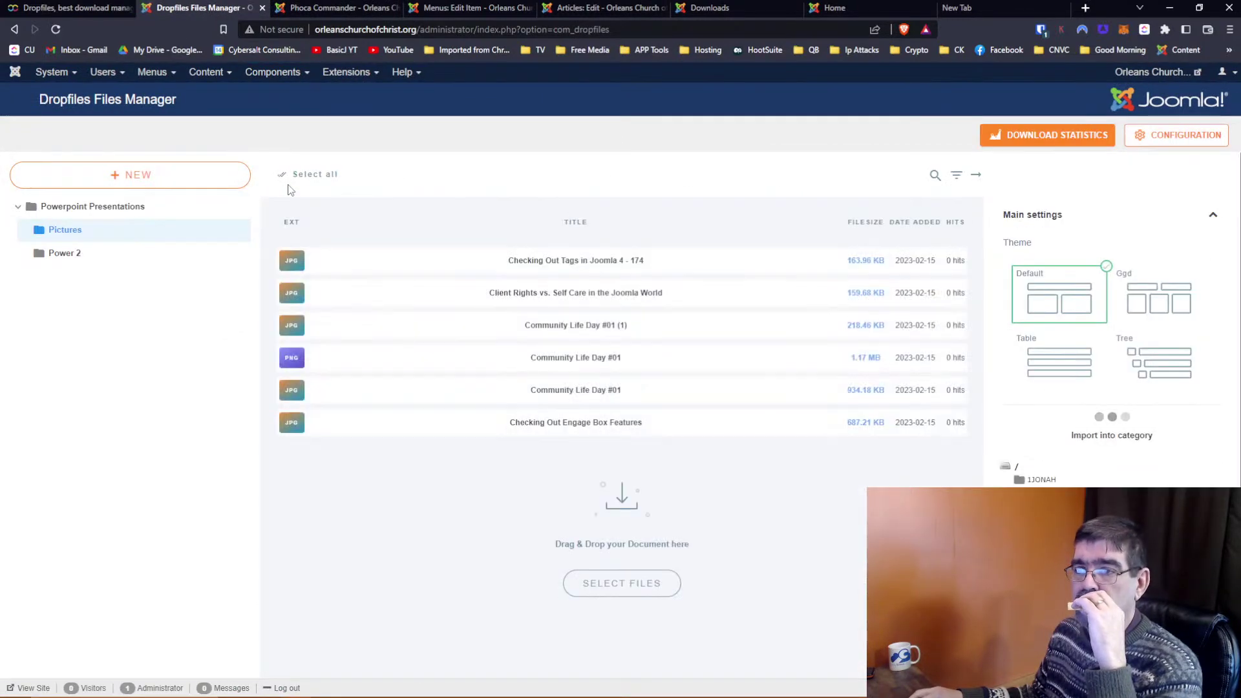
{"action": "left_click", "coordinate": [107, 208]}
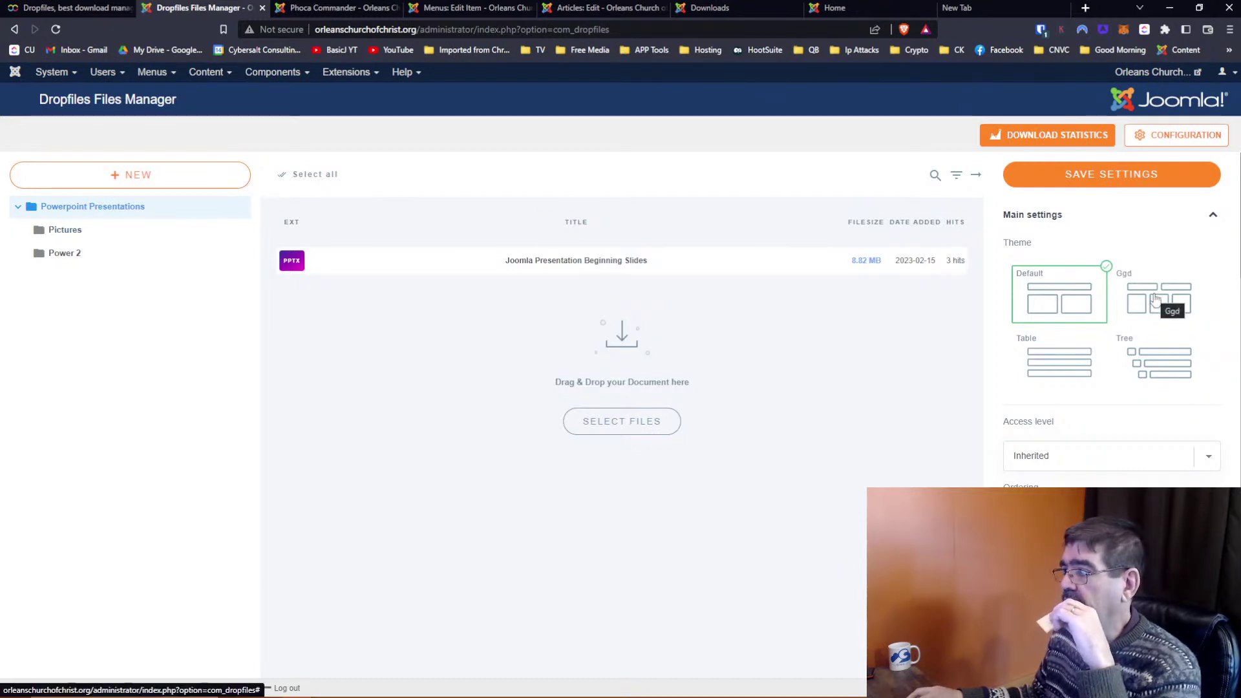
Apply the Tree theme to Powerpoint Presentations and Power 2, then save the category settings
{"action": "left_click", "coordinate": [1156, 352]}
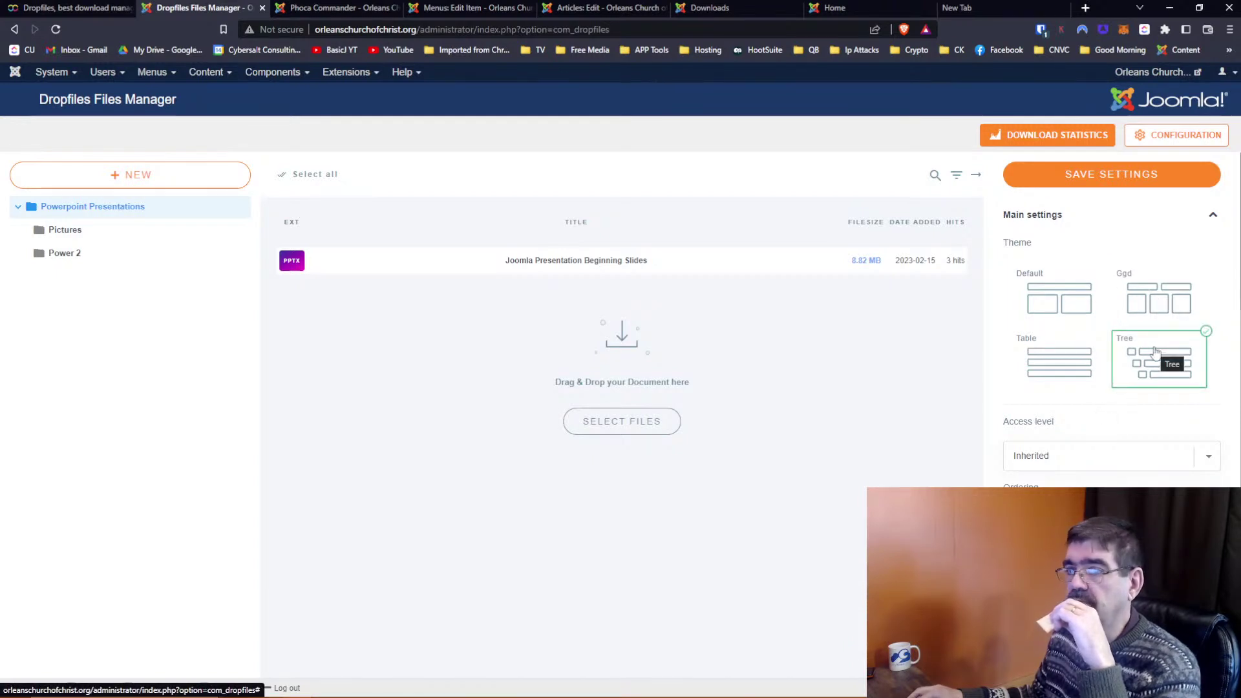
{"action": "left_click", "coordinate": [65, 230]}
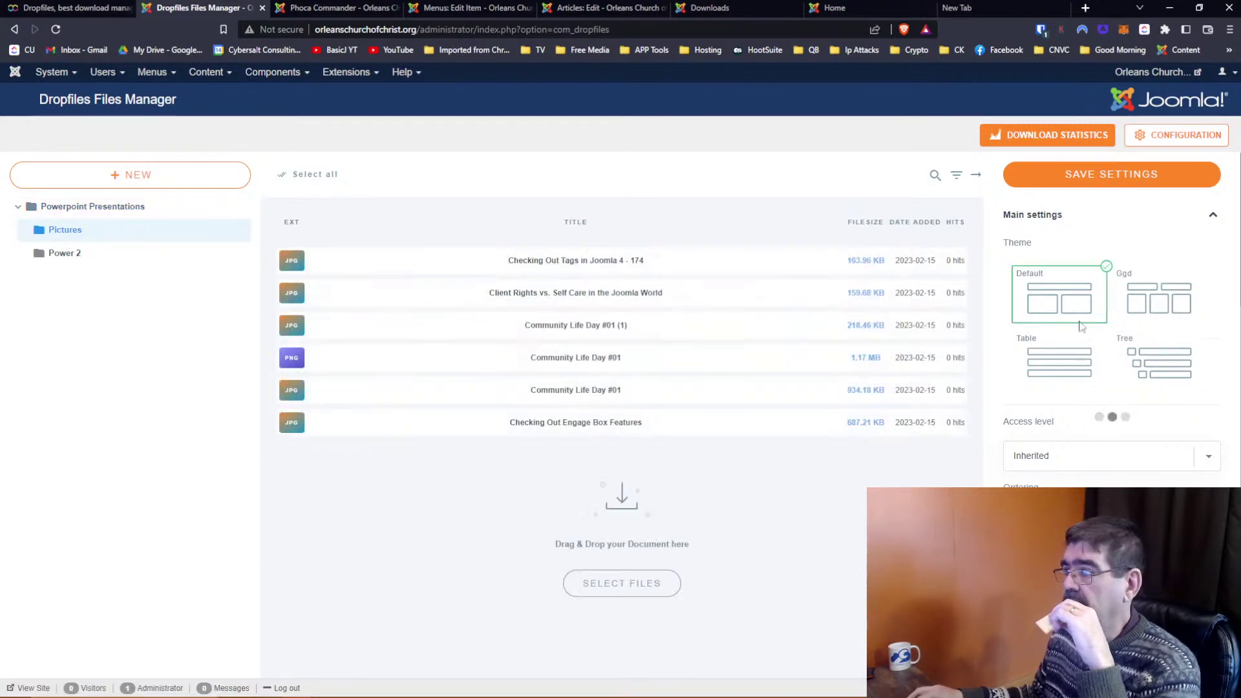
{"action": "left_click", "coordinate": [69, 257]}
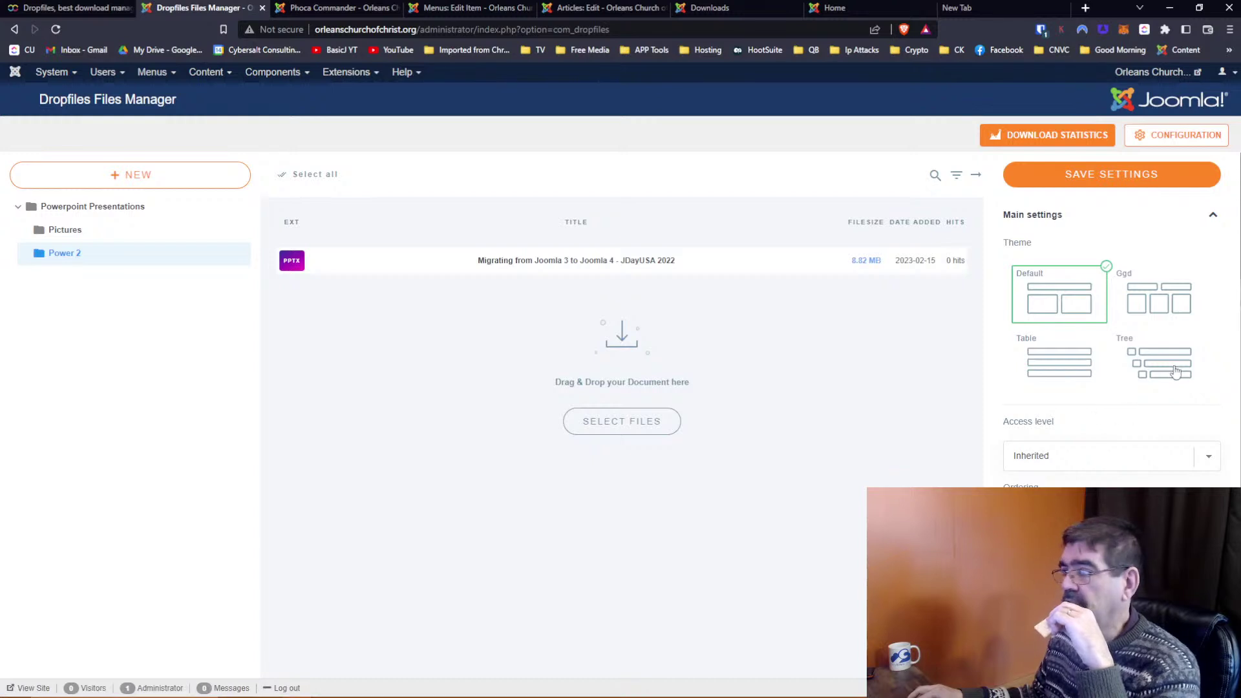
{"action": "left_click", "coordinate": [1175, 369]}
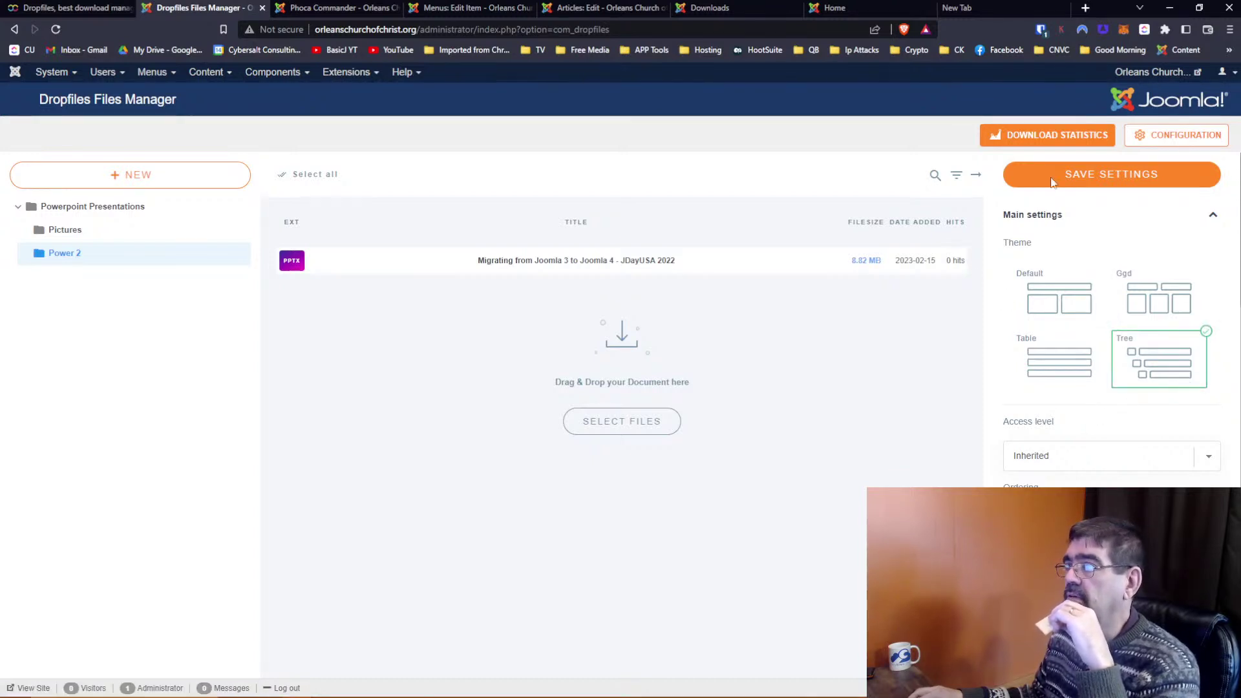
{"action": "left_click", "coordinate": [87, 207]}
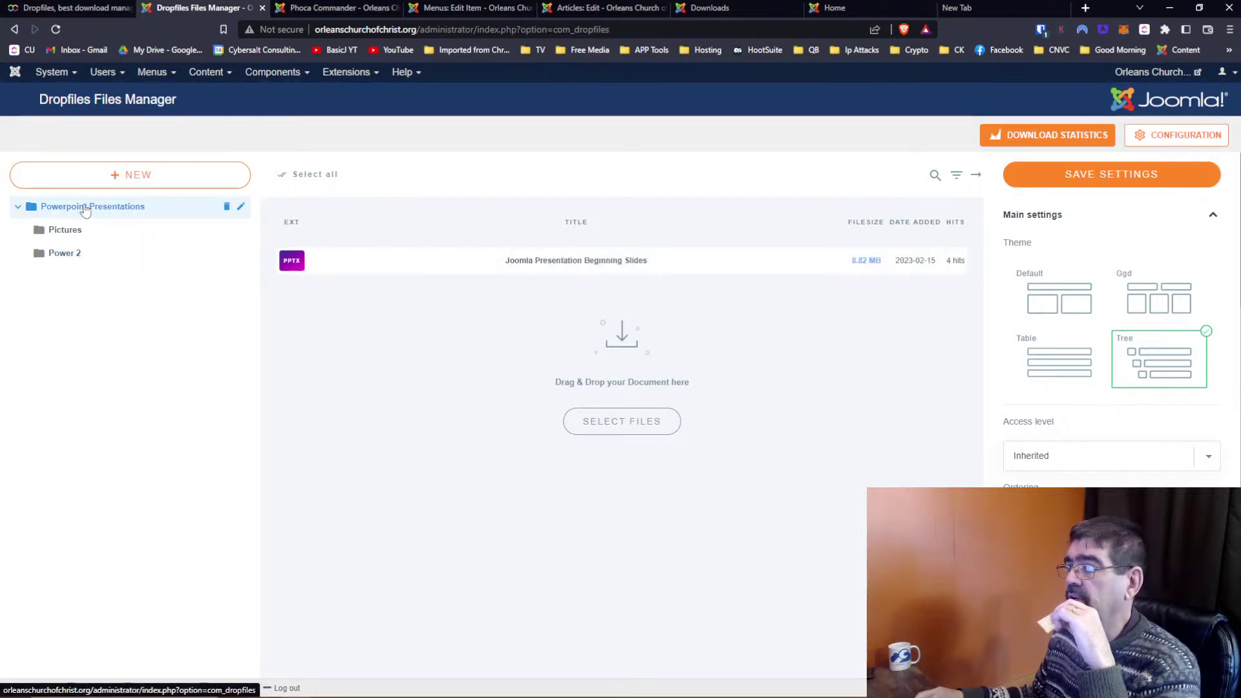
{"action": "left_click", "coordinate": [1089, 186]}
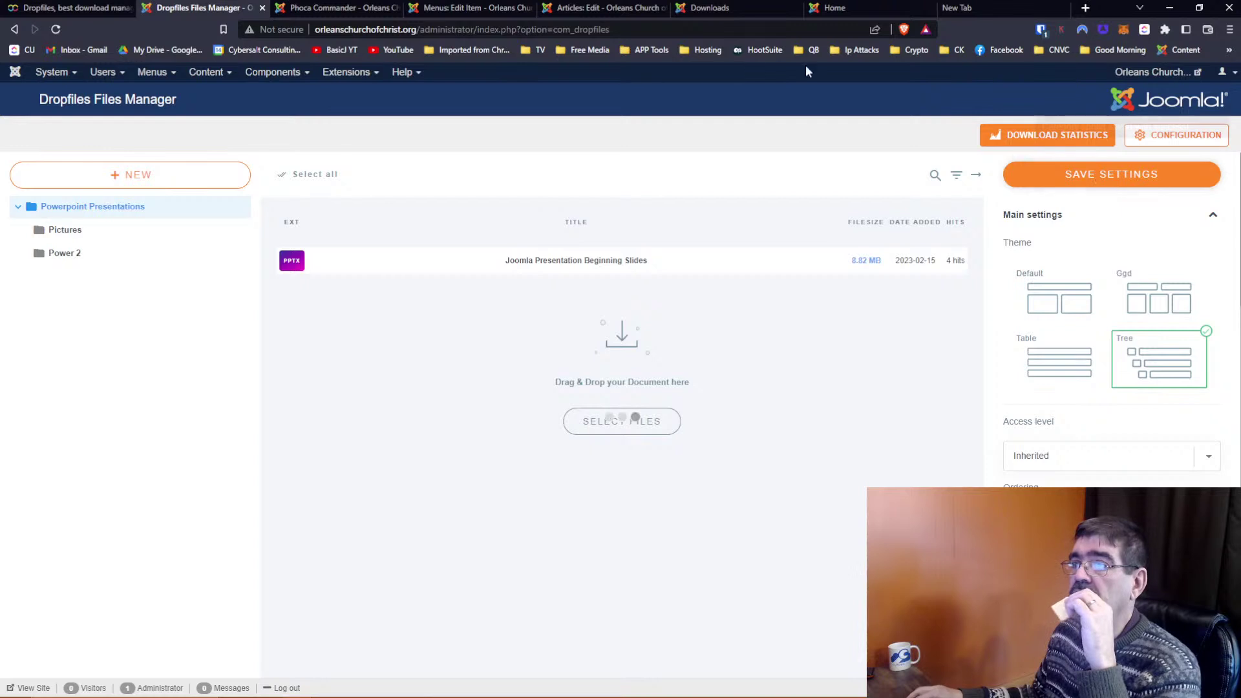
{"action": "left_click", "coordinate": [699, 11]}
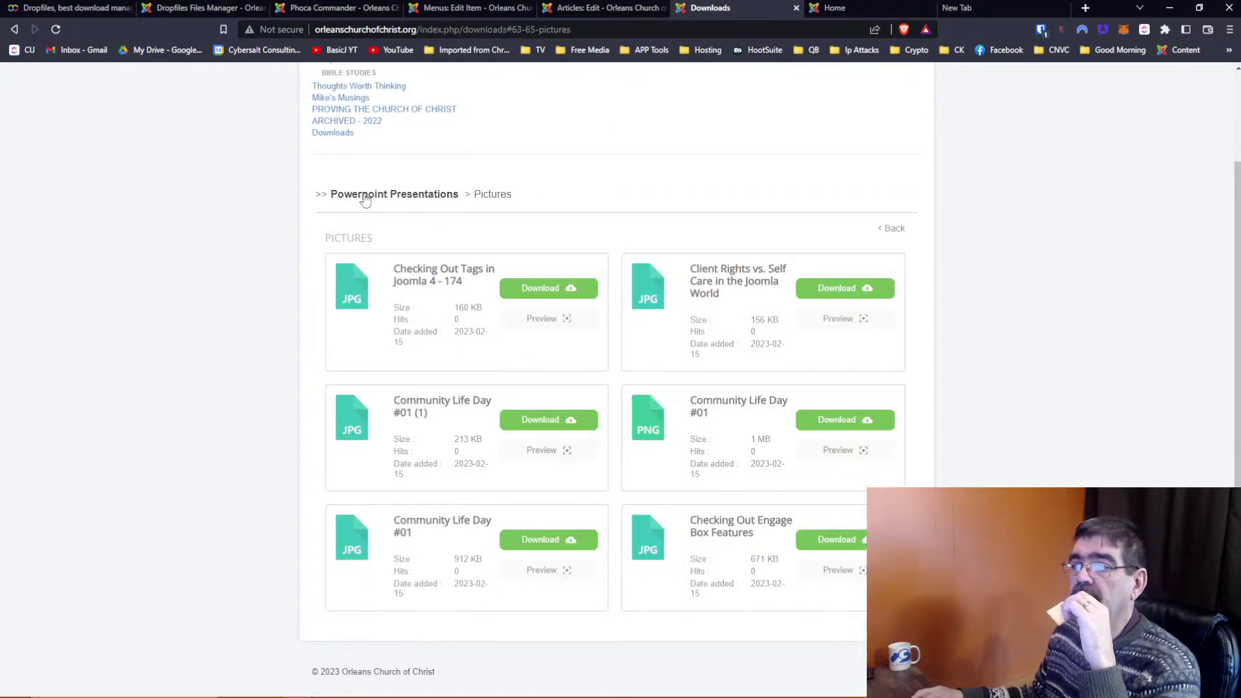
Reload Downloads as a tree, expand Pictures and Power 2, and open 'Community Life Day #01' details
{"action": "left_click", "coordinate": [333, 136]}
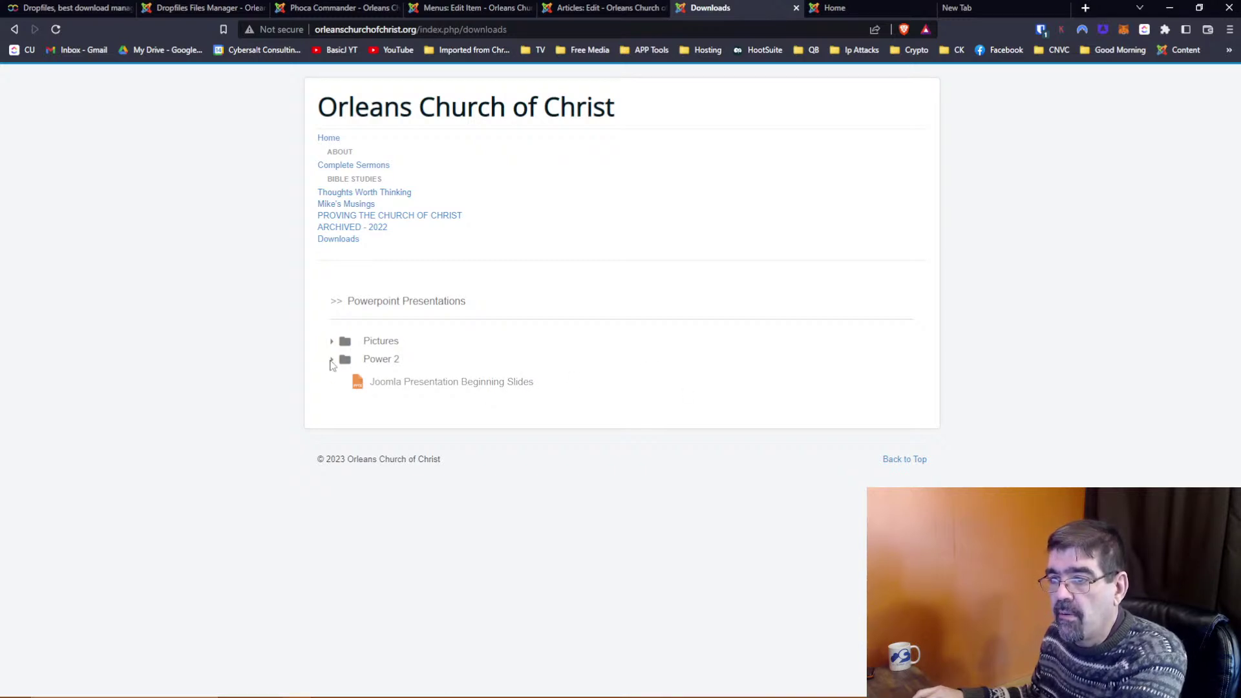
{"action": "left_click", "coordinate": [333, 344]}
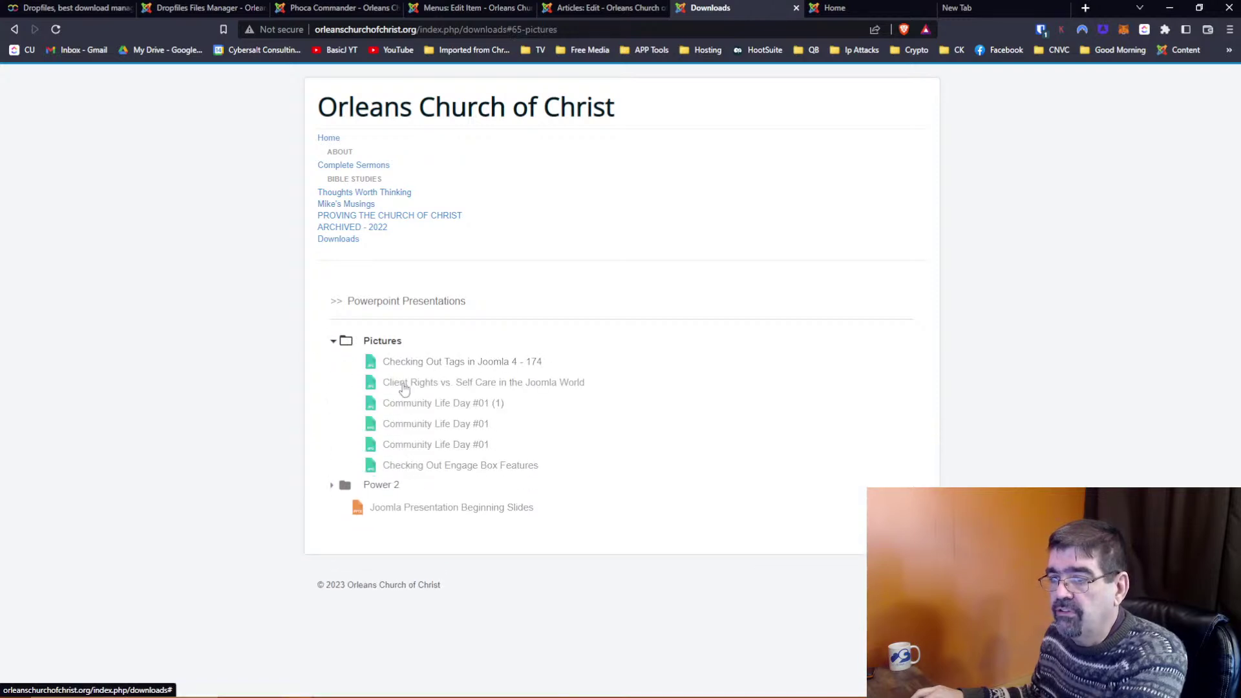
{"action": "left_click", "coordinate": [332, 487]}
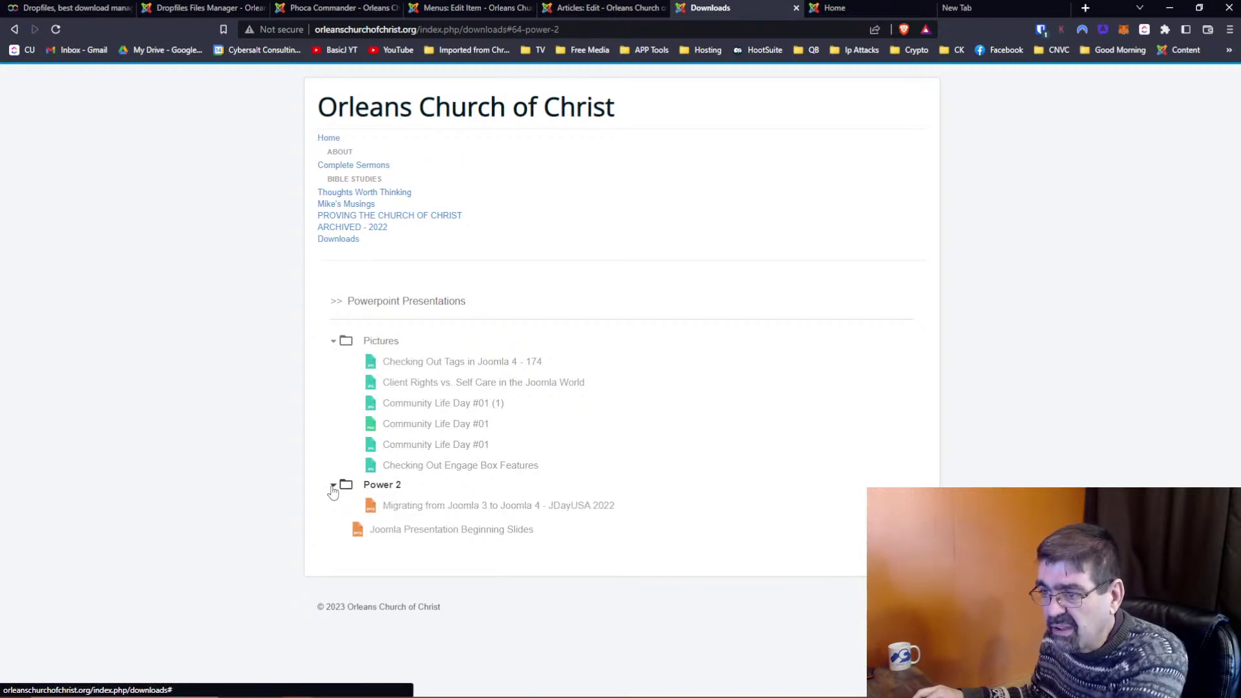
{"action": "left_click", "coordinate": [372, 344]}
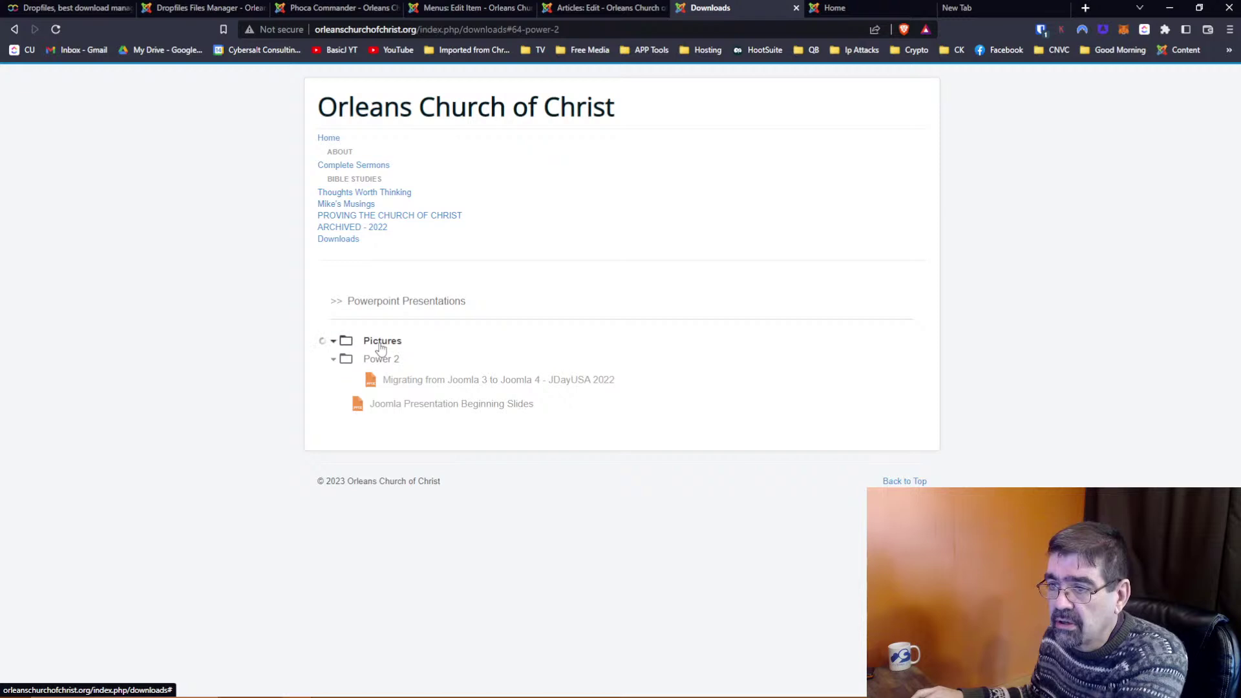
{"action": "left_click", "coordinate": [380, 349]}
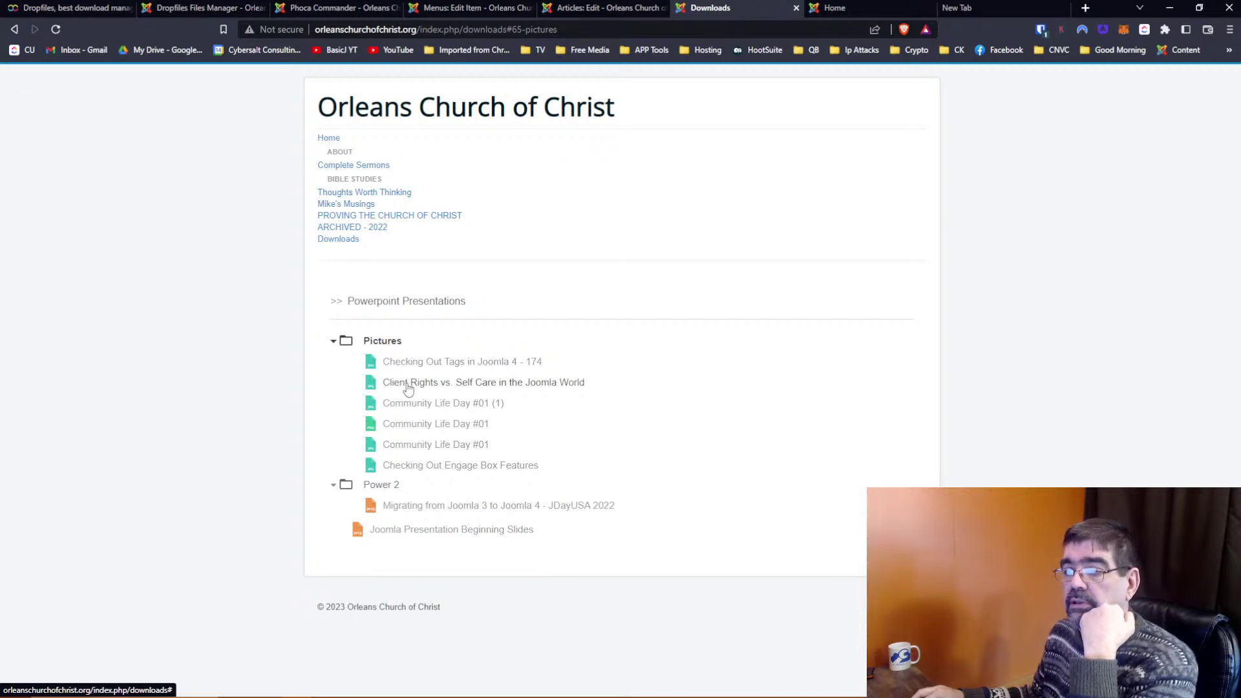
{"action": "left_click", "coordinate": [414, 421]}
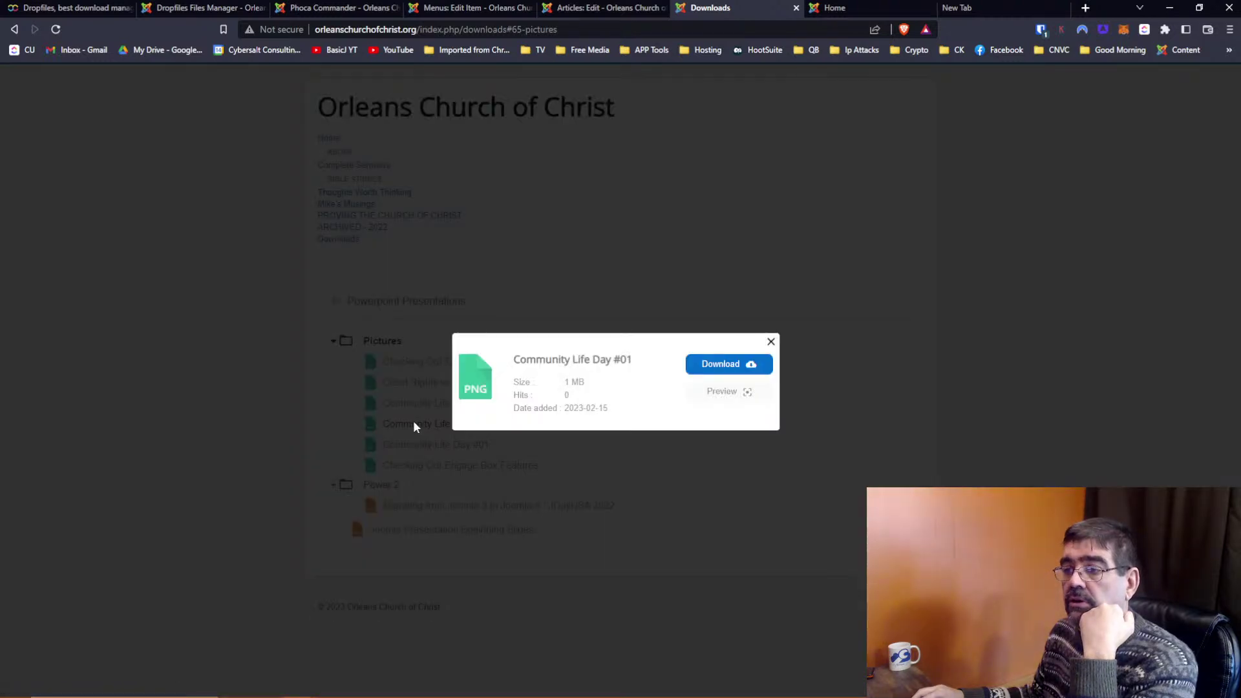
{"action": "left_click", "coordinate": [746, 393]}
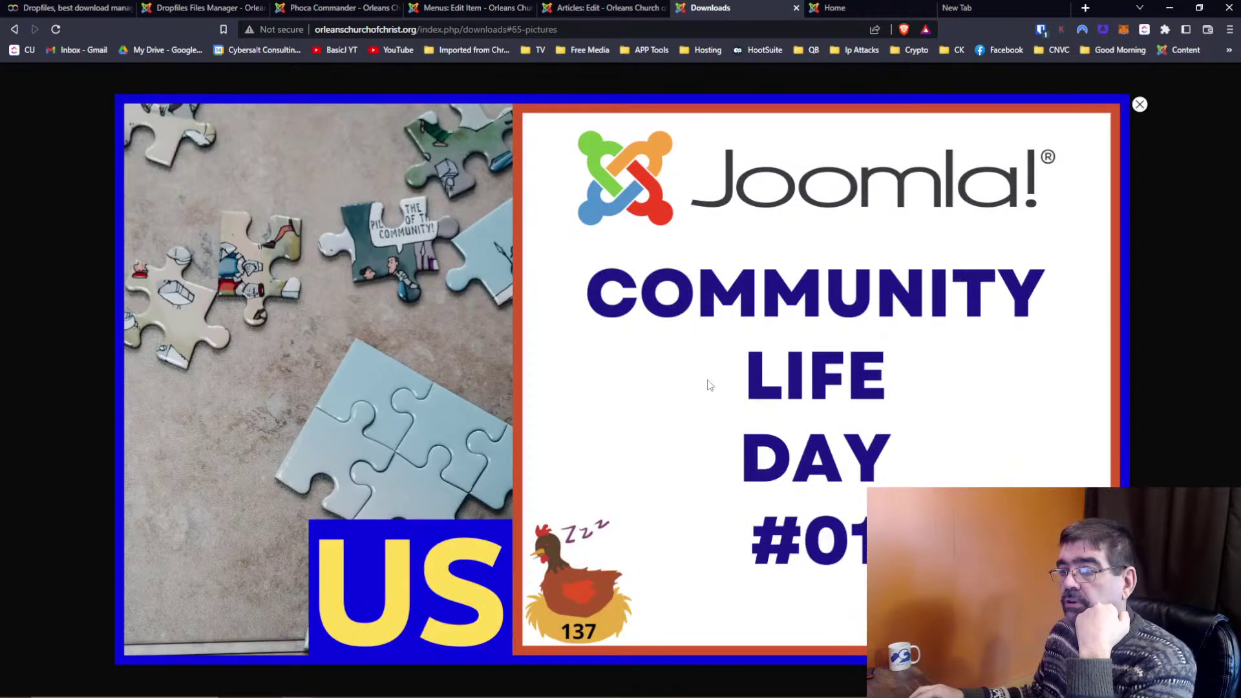
{"action": "left_click", "coordinate": [1139, 104]}
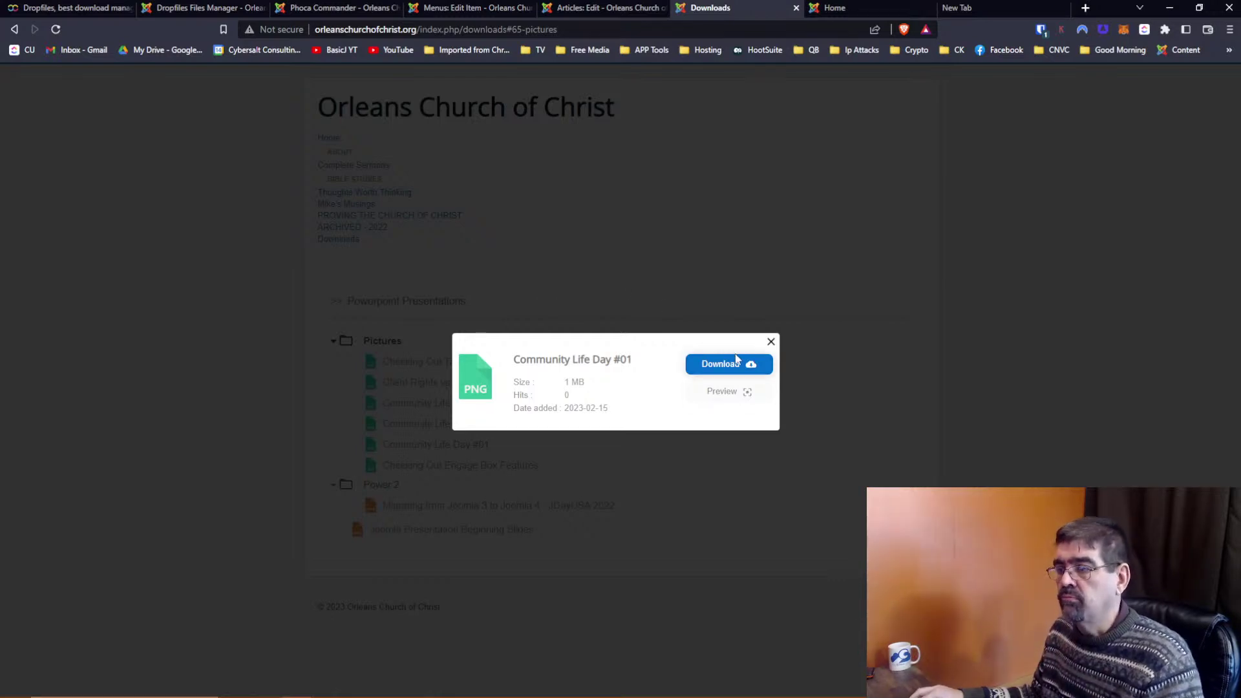
{"action": "left_click", "coordinate": [770, 341]}
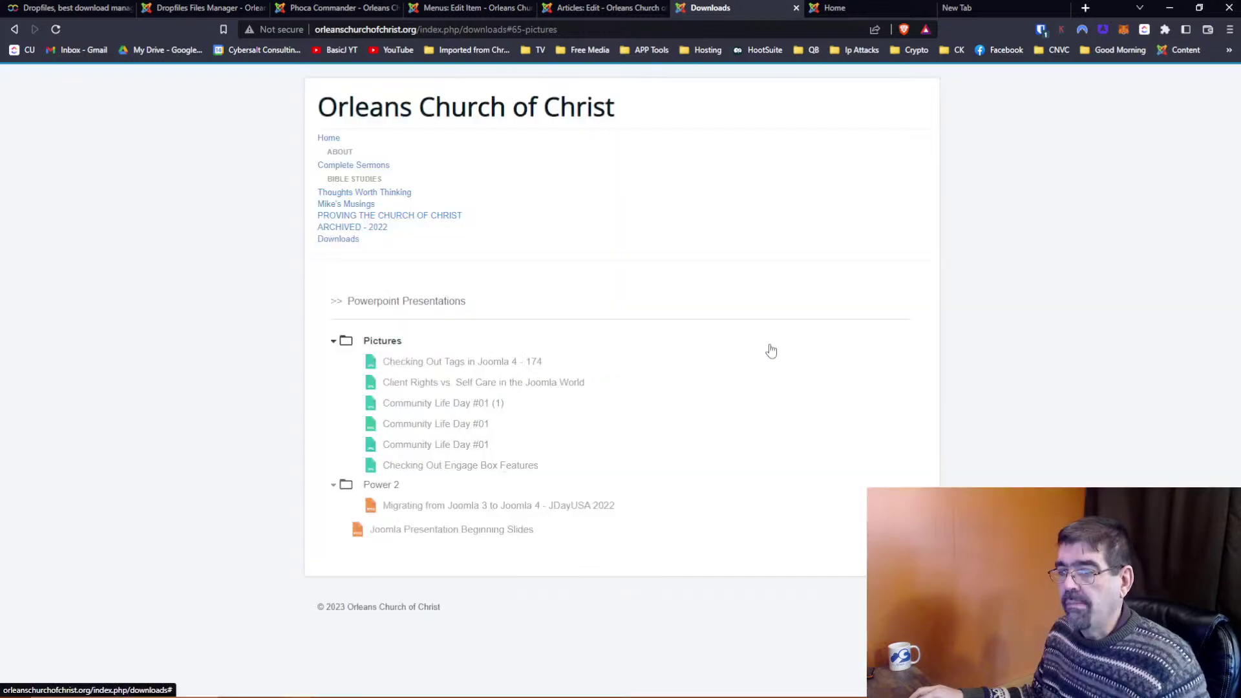
Preview 'Joomla Presentation Beginning Slides', close the preview and details, and return to Files Manager
{"action": "left_click", "coordinate": [451, 531]}
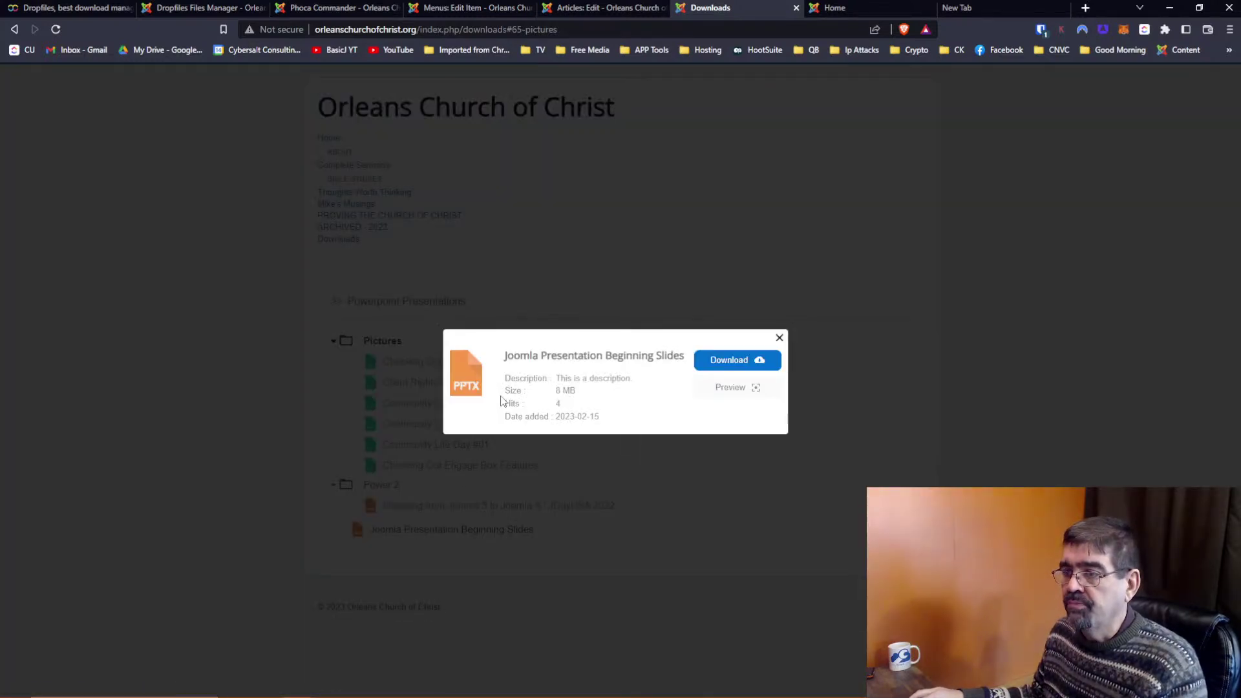
{"action": "left_click", "coordinate": [752, 390]}
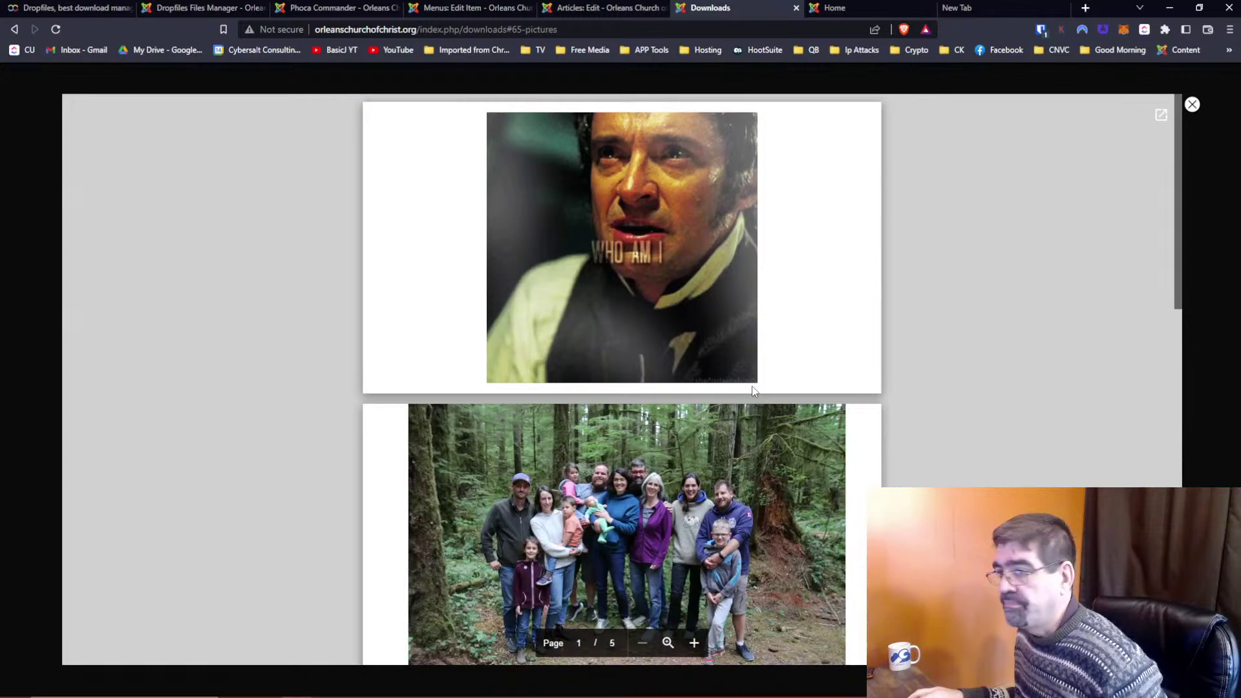
{"action": "scroll", "coordinate": [751, 391], "scroll_direction": "down", "scroll_amount": 15}
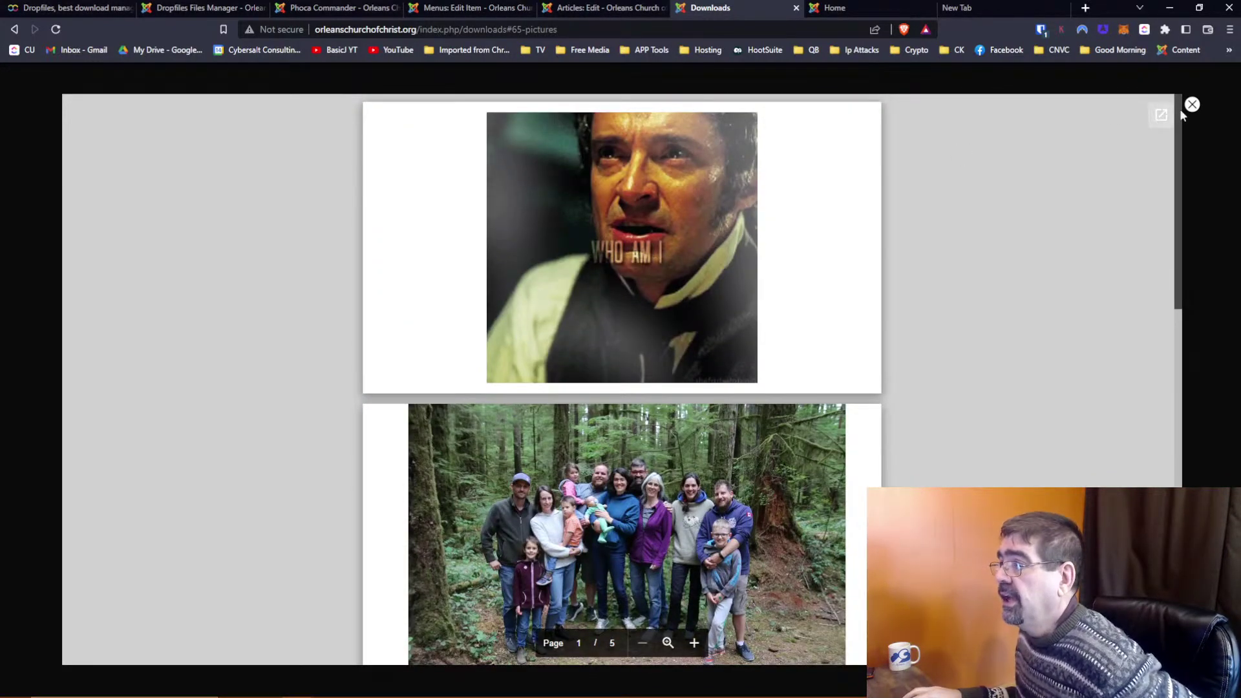
{"action": "left_click", "coordinate": [1189, 106]}
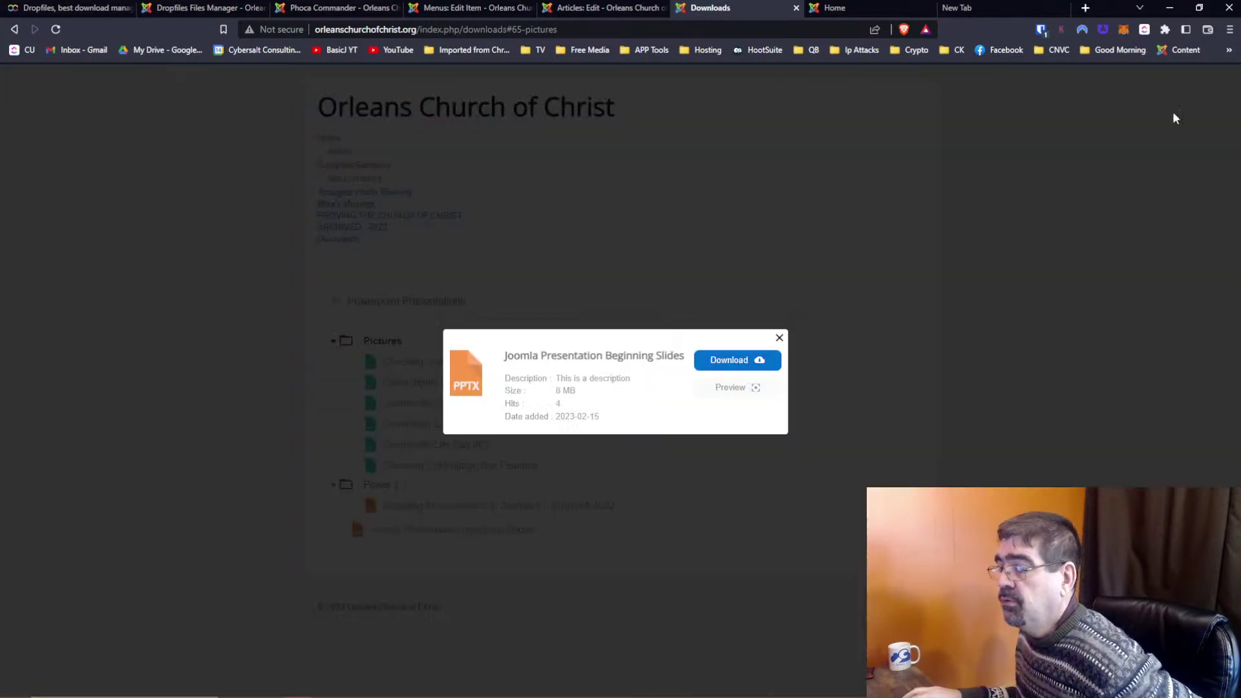
{"action": "left_click", "coordinate": [780, 338]}
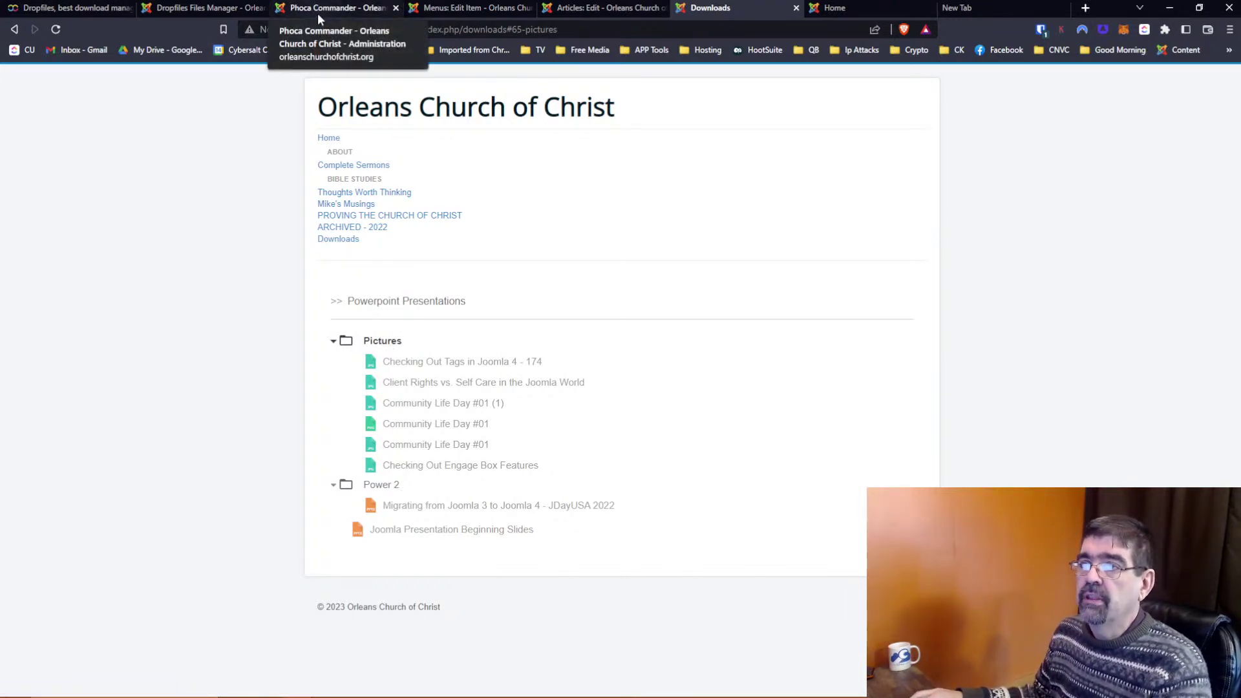
{"action": "left_click", "coordinate": [200, 9]}
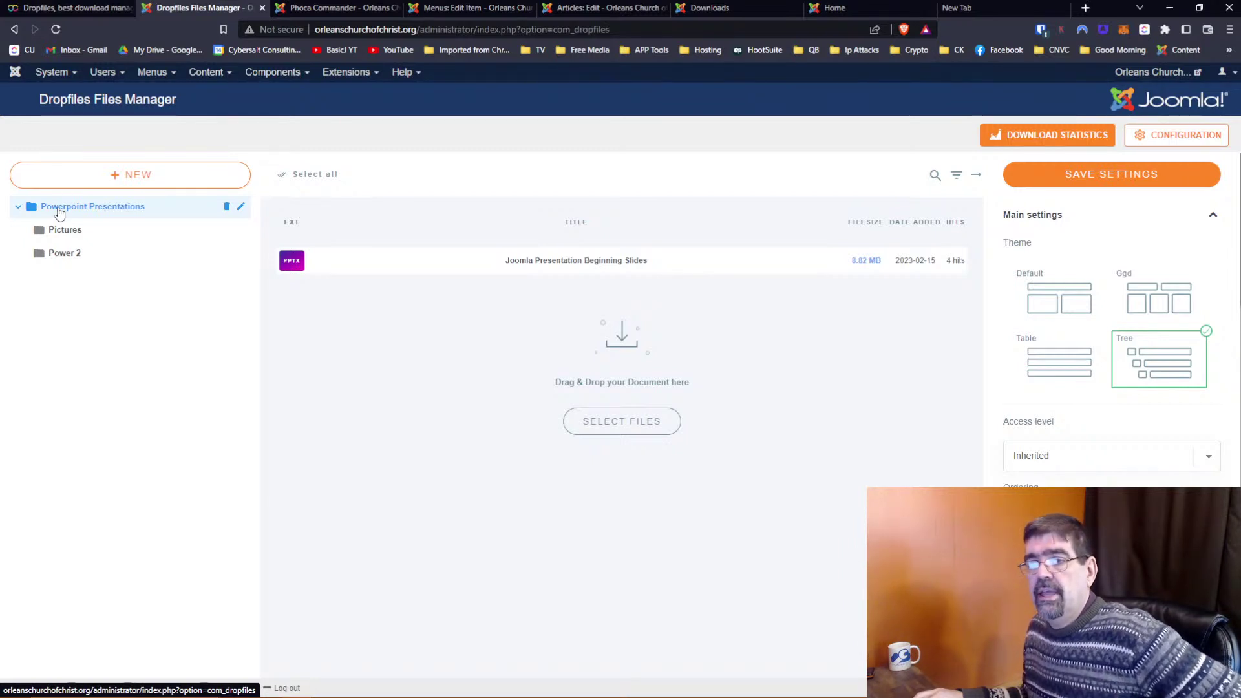
Create a new Dropfiles category renamed Bulletins, then view the front-end Downloads page
{"action": "left_click", "coordinate": [114, 182]}
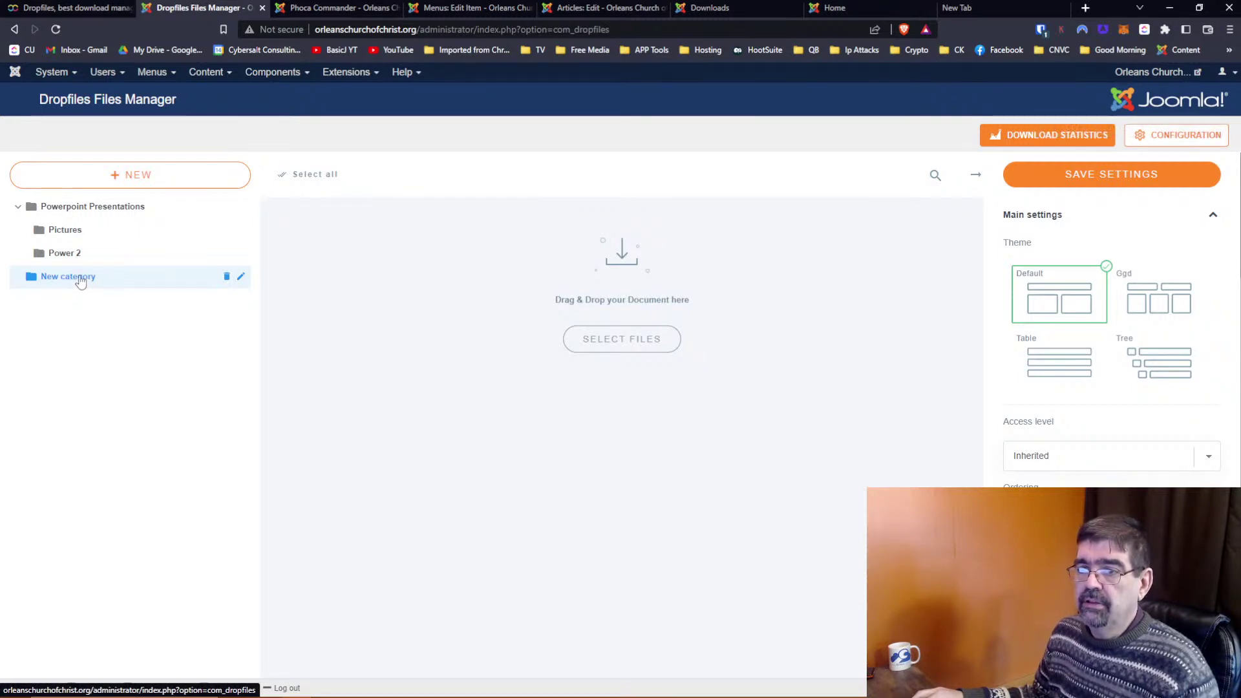
{"action": "left_click", "coordinate": [241, 276]}
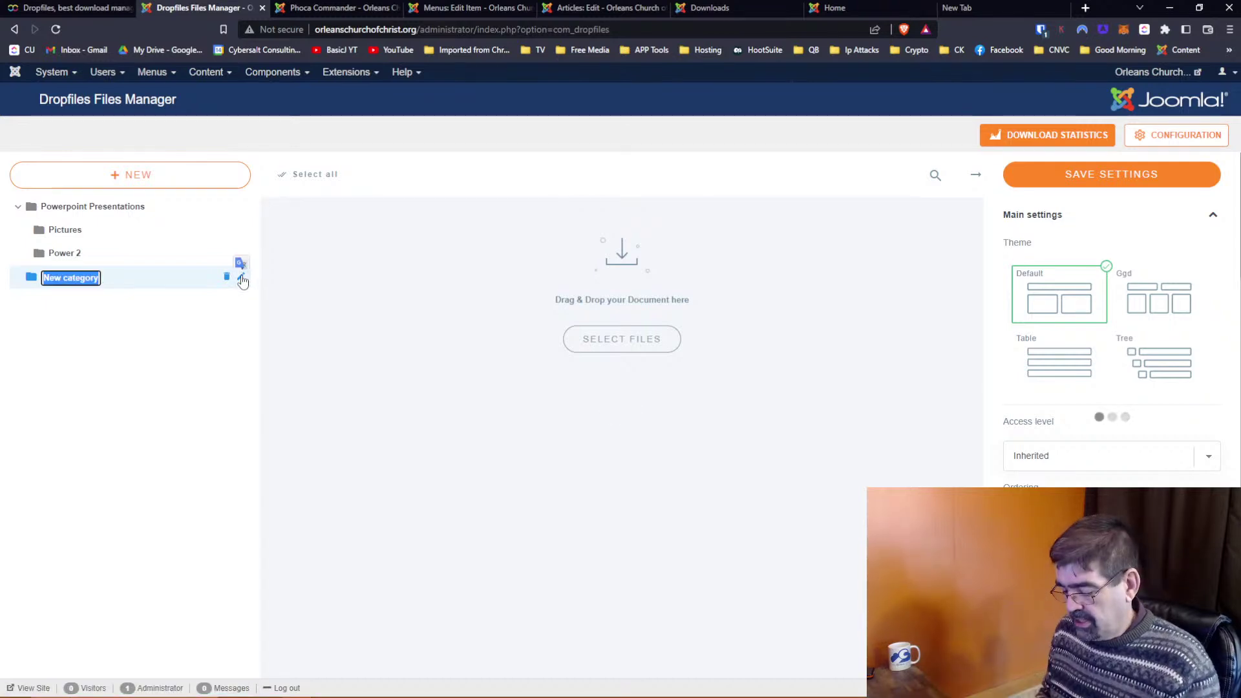
{"action": "type", "text": "Bulletins"}
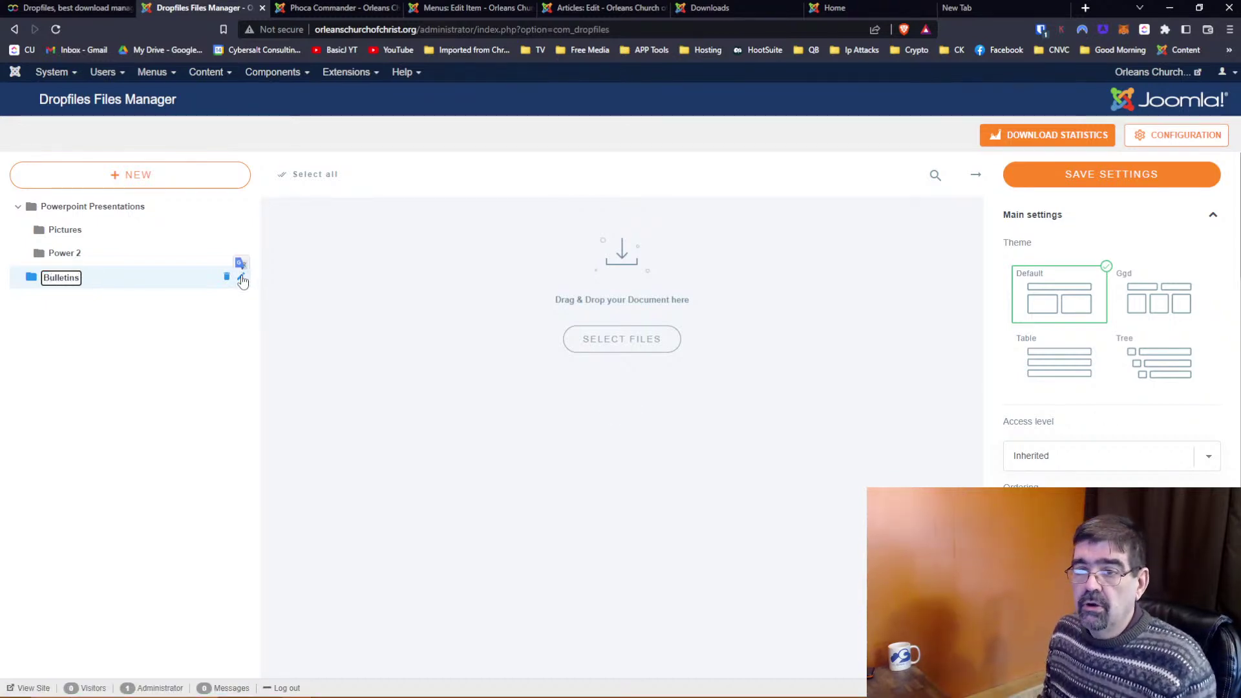
{"action": "key", "text": "Return"}
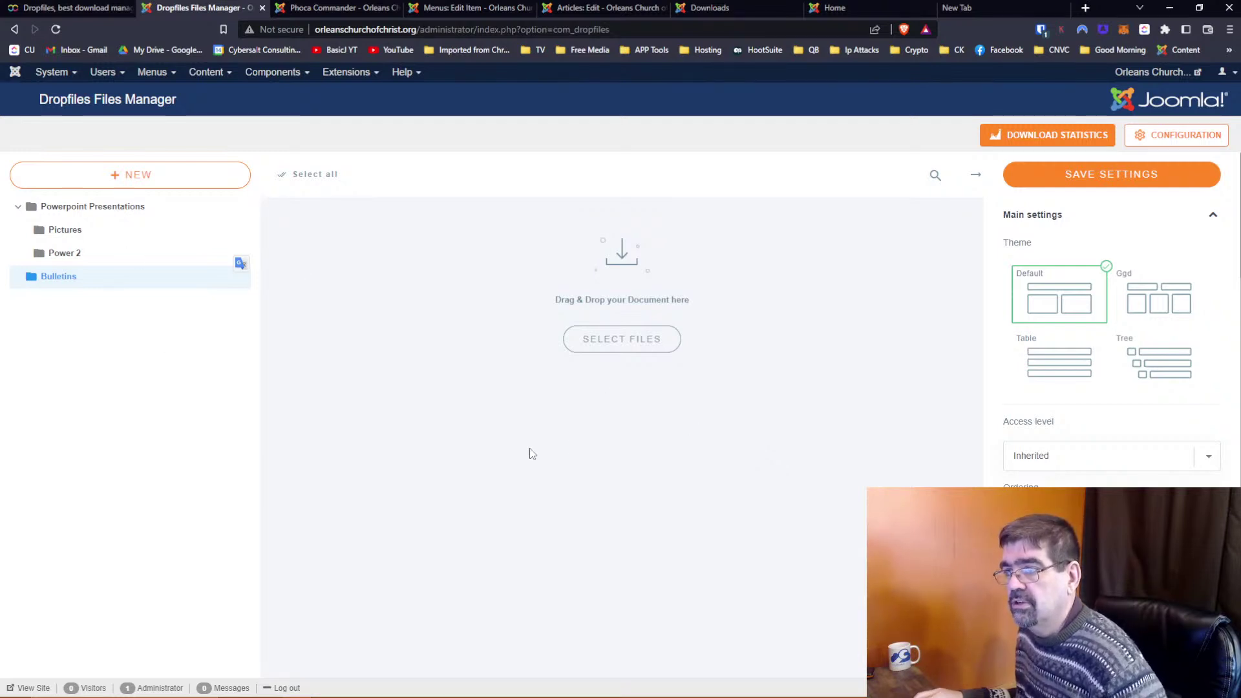
{"action": "left_click", "coordinate": [710, 8]}
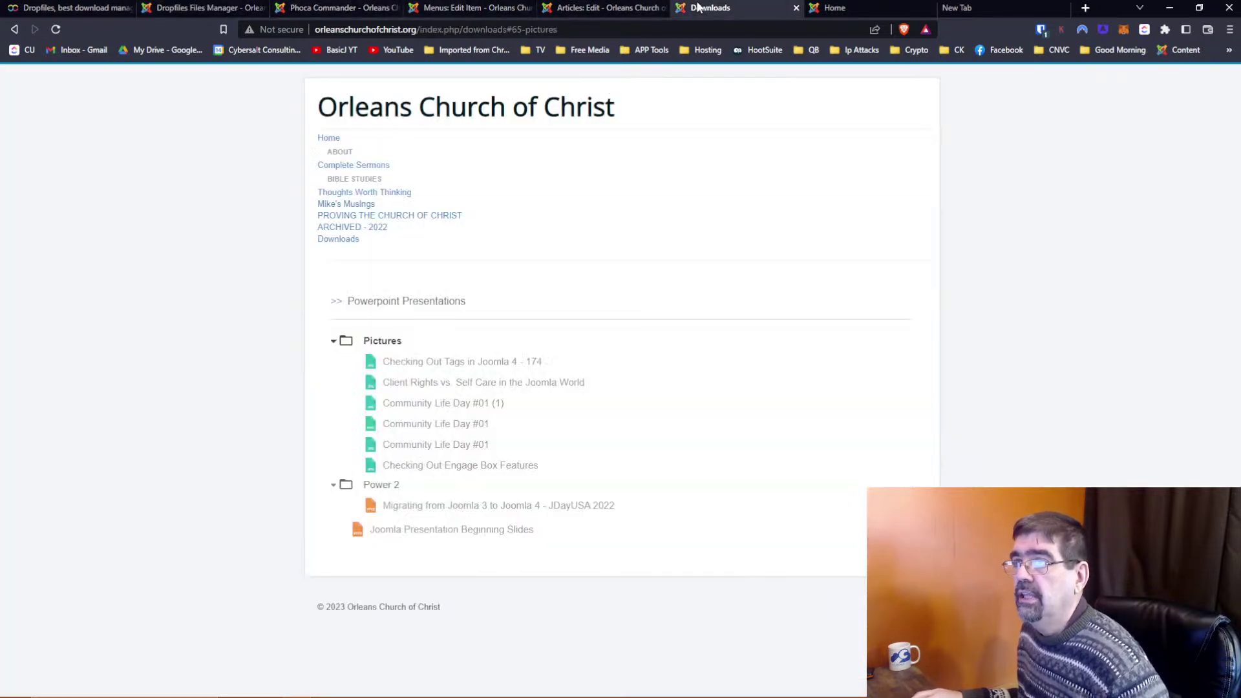
Reload Downloads, expand the Pictures and Power 2 folders, then go back to Files Manager
{"action": "left_click", "coordinate": [56, 28]}
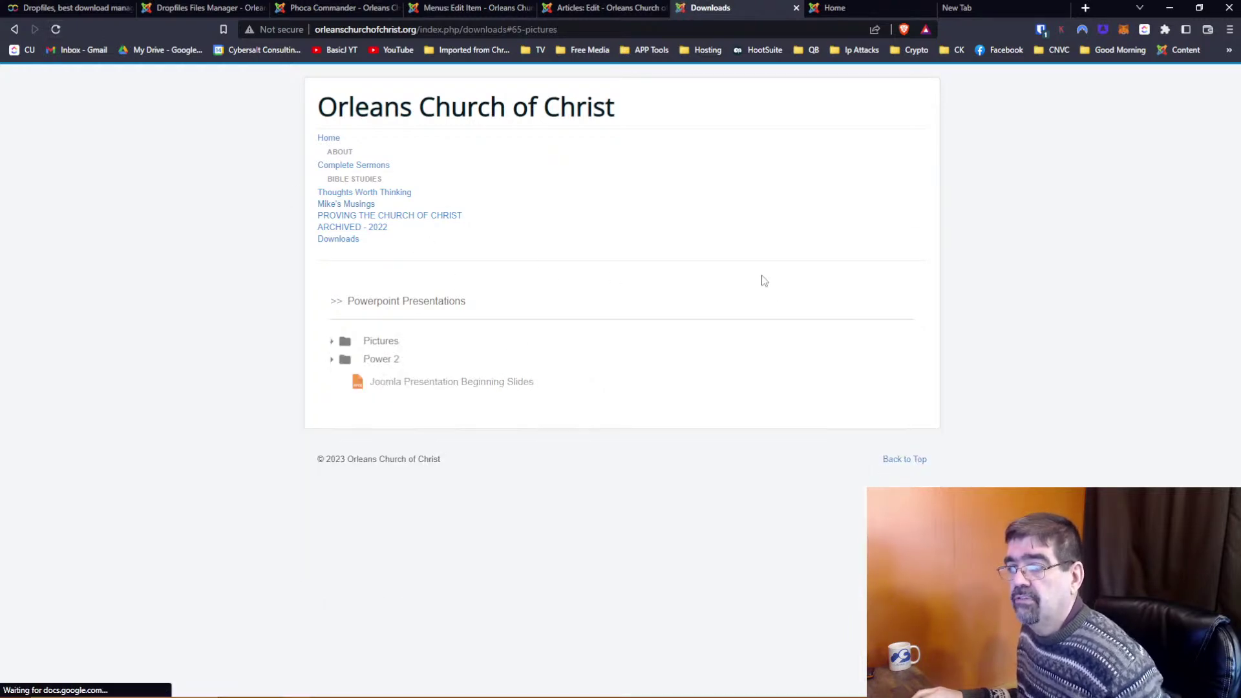
{"action": "left_click", "coordinate": [349, 340]}
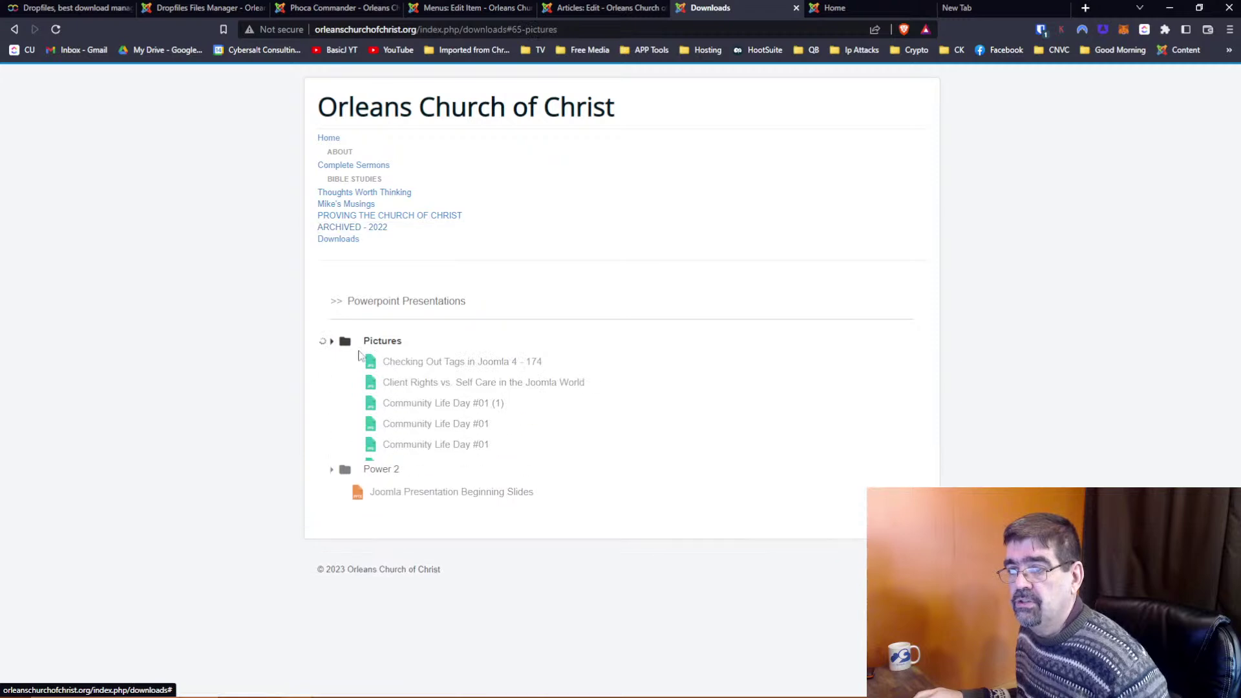
{"action": "left_click", "coordinate": [332, 485]}
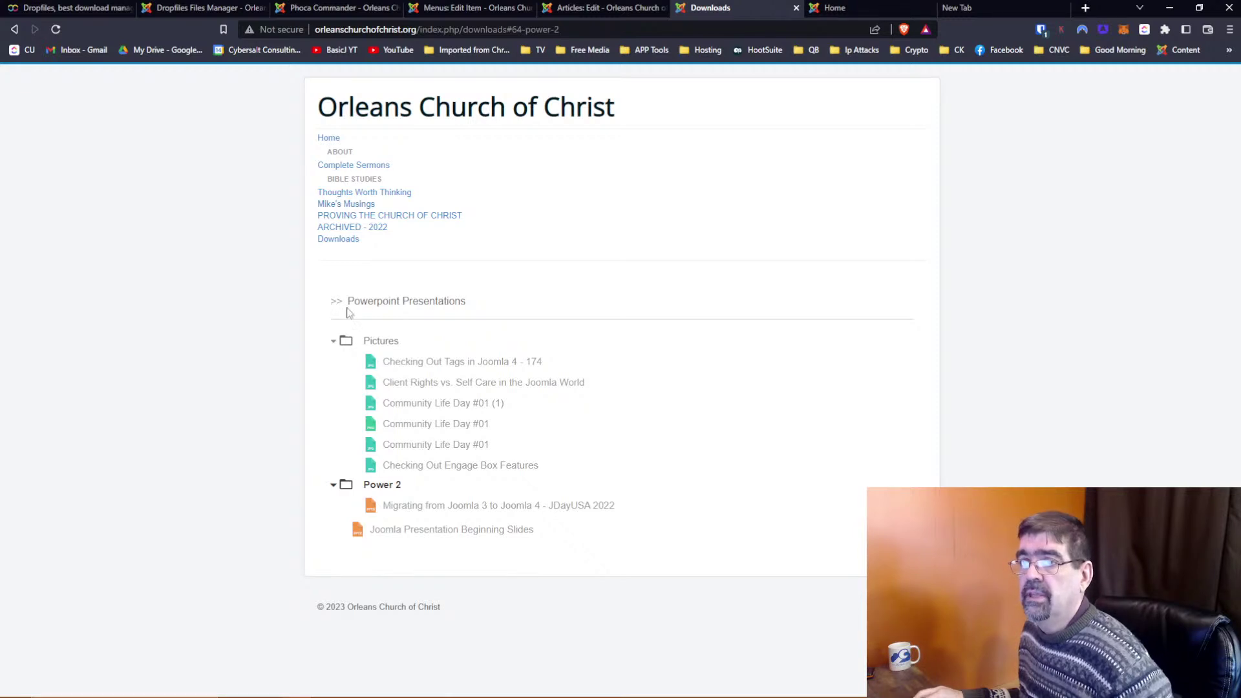
{"action": "left_click", "coordinate": [218, 7]}
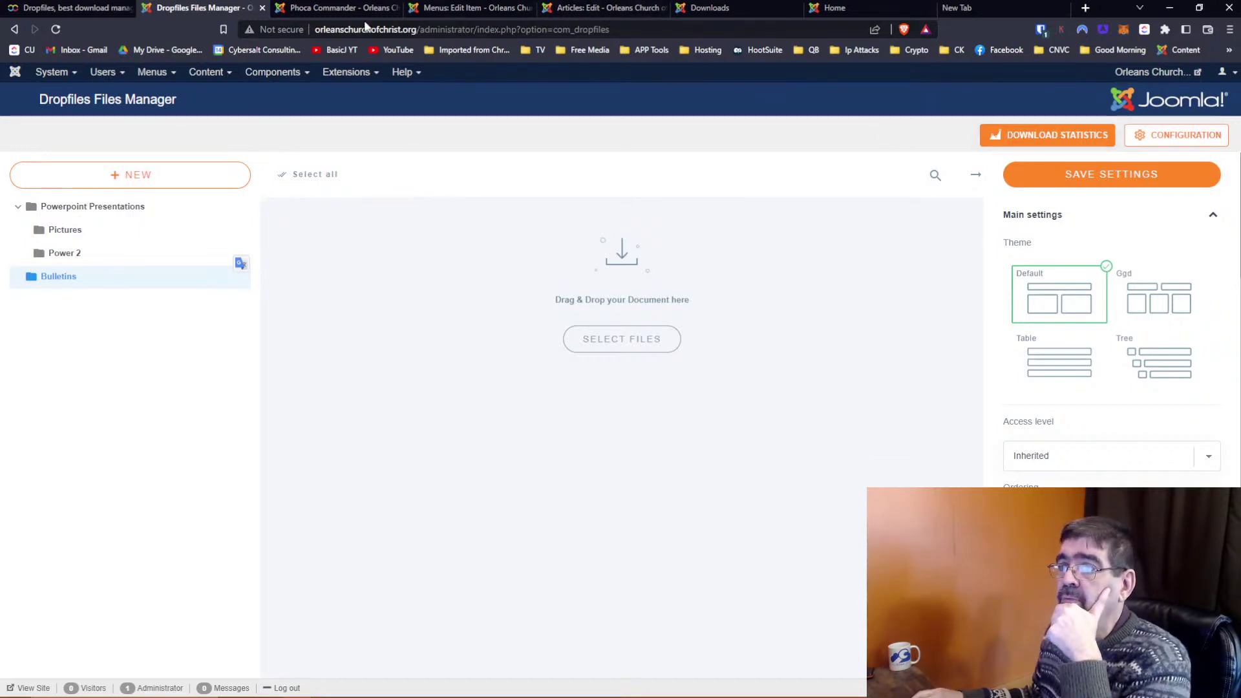
Browse the site's [images] folder in the right panel of Phoca Commander
{"action": "left_click", "coordinate": [326, 10]}
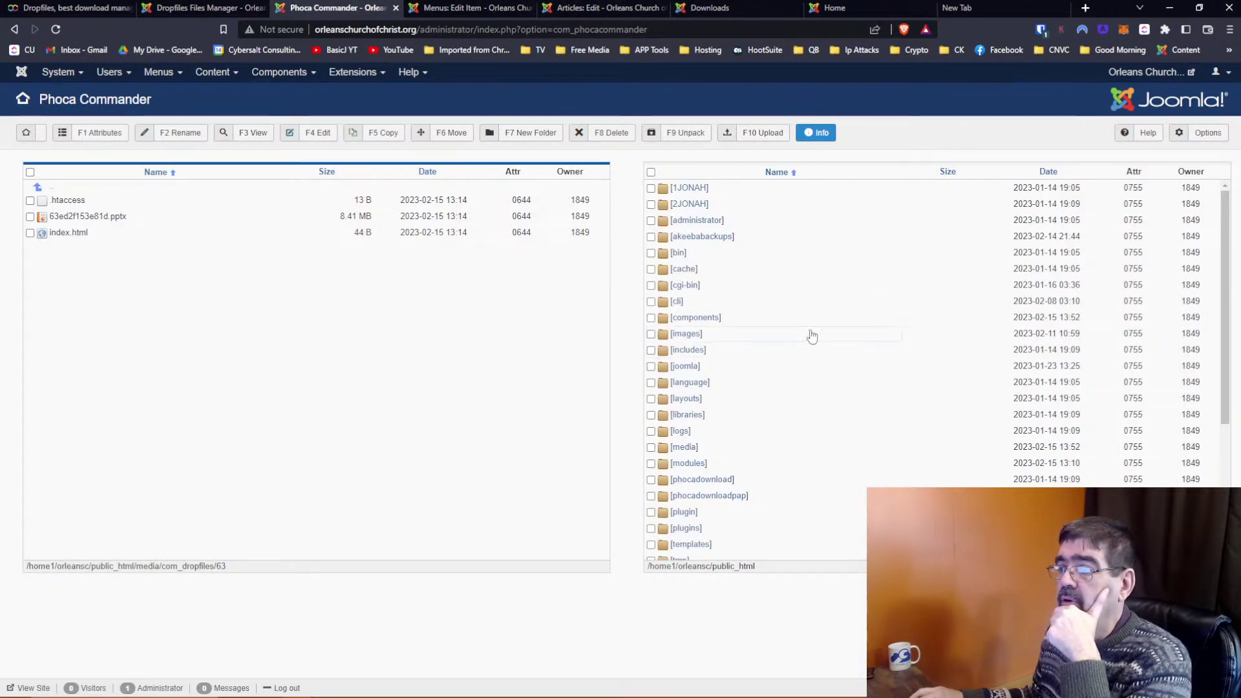
{"action": "left_click", "coordinate": [685, 334]}
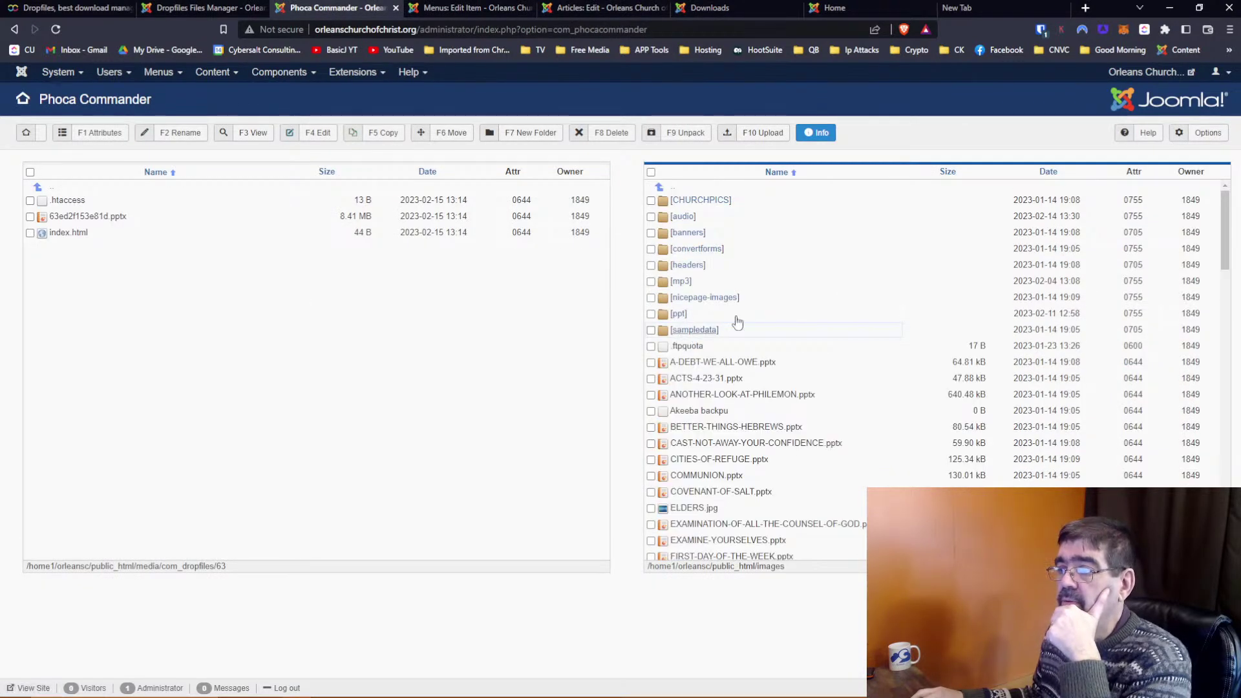
{"action": "scroll", "coordinate": [717, 407], "scroll_direction": "down", "scroll_amount": 1}
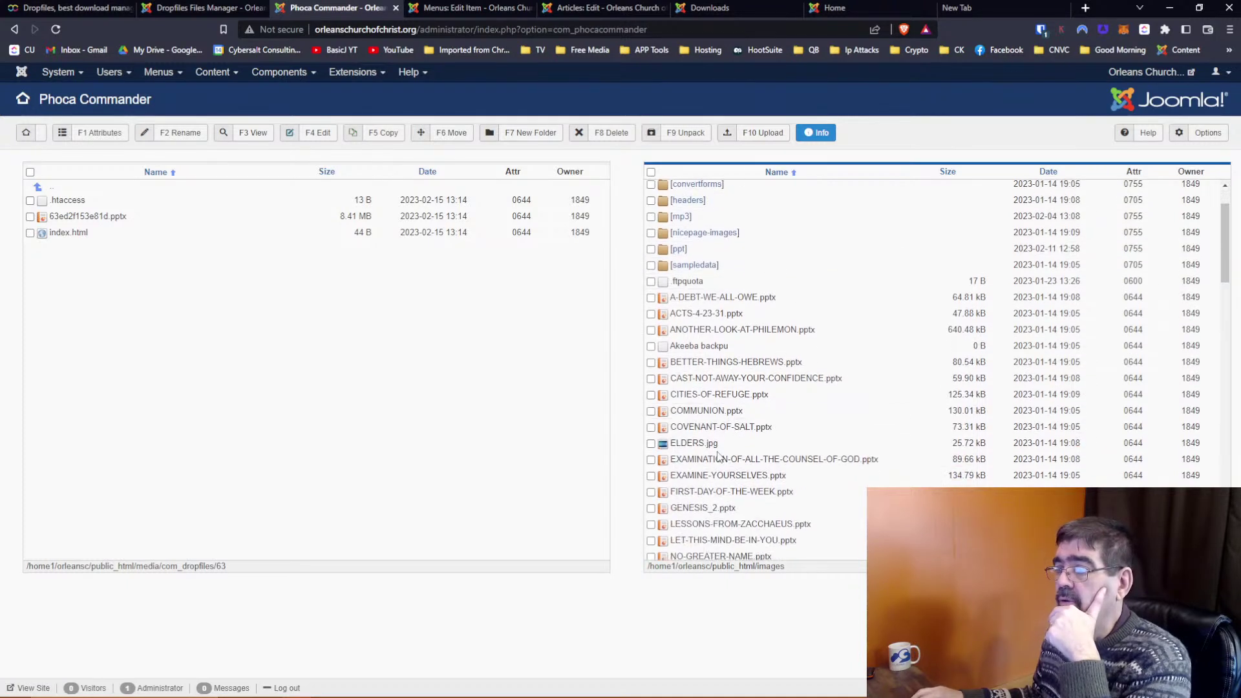
{"action": "scroll", "coordinate": [759, 439], "scroll_direction": "up", "scroll_amount": 1}
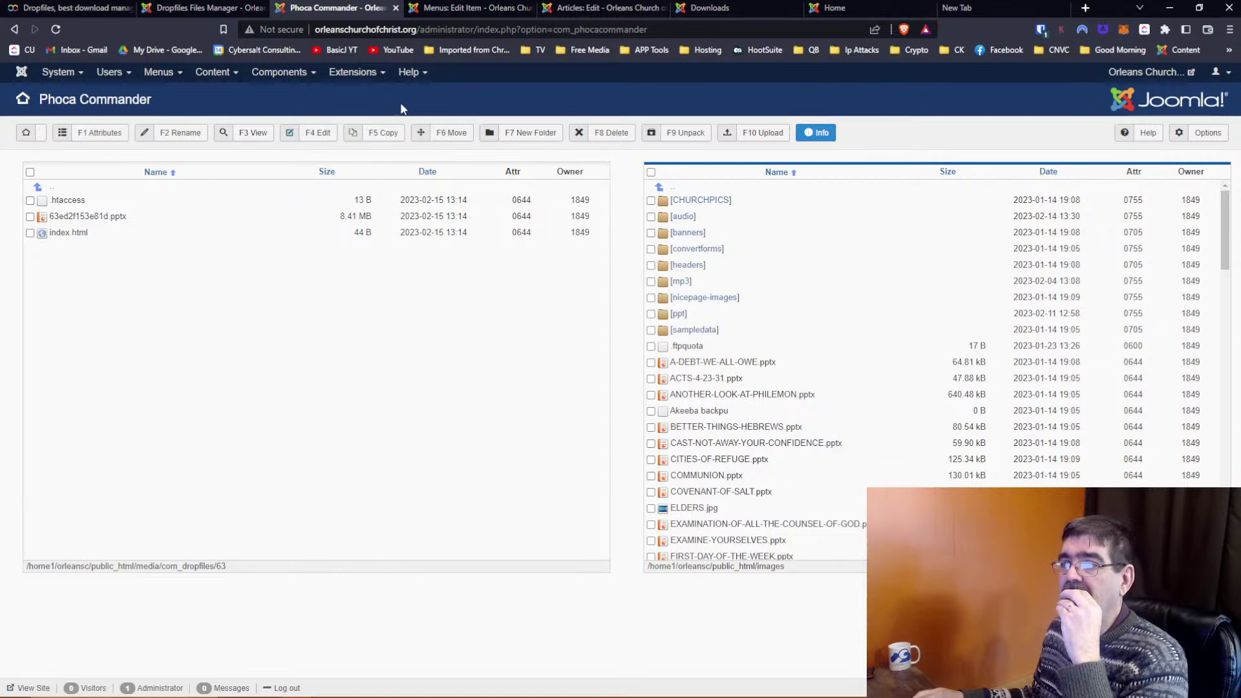
{"action": "left_click", "coordinate": [203, 9]}
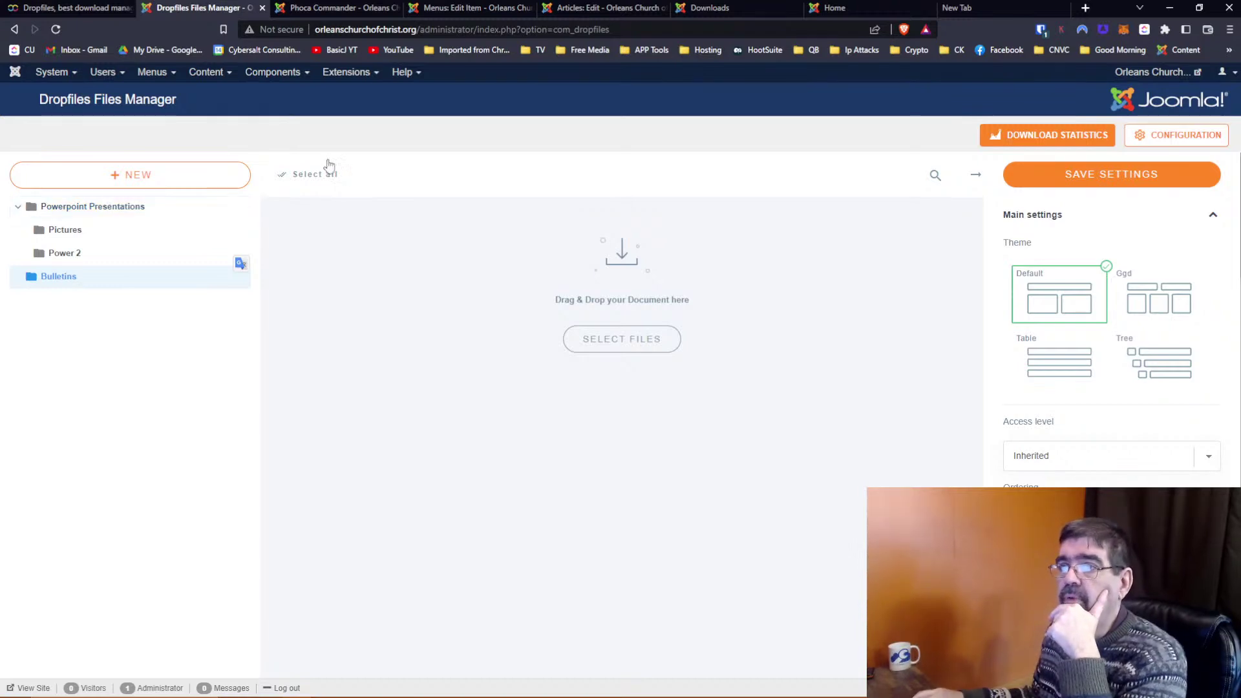
Close the Test Article and return to the Articles list
{"action": "left_click", "coordinate": [567, 15]}
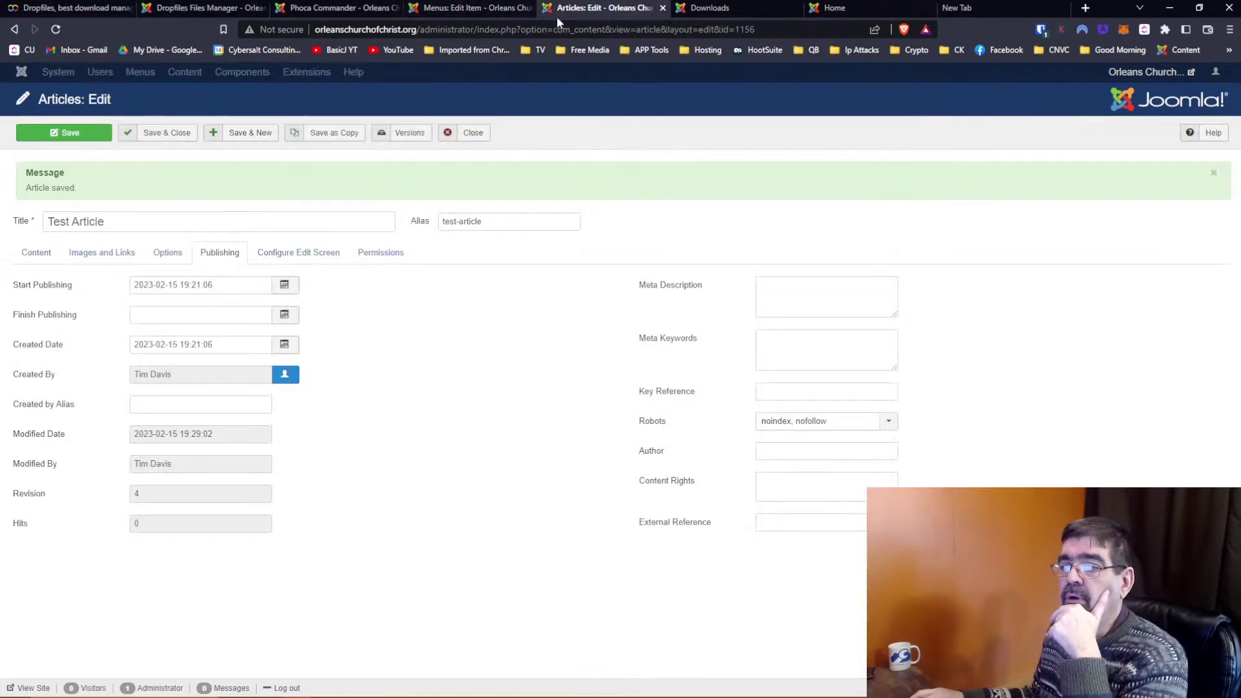
{"action": "left_click", "coordinate": [36, 252]}
{"action": "left_click", "coordinate": [471, 133]}
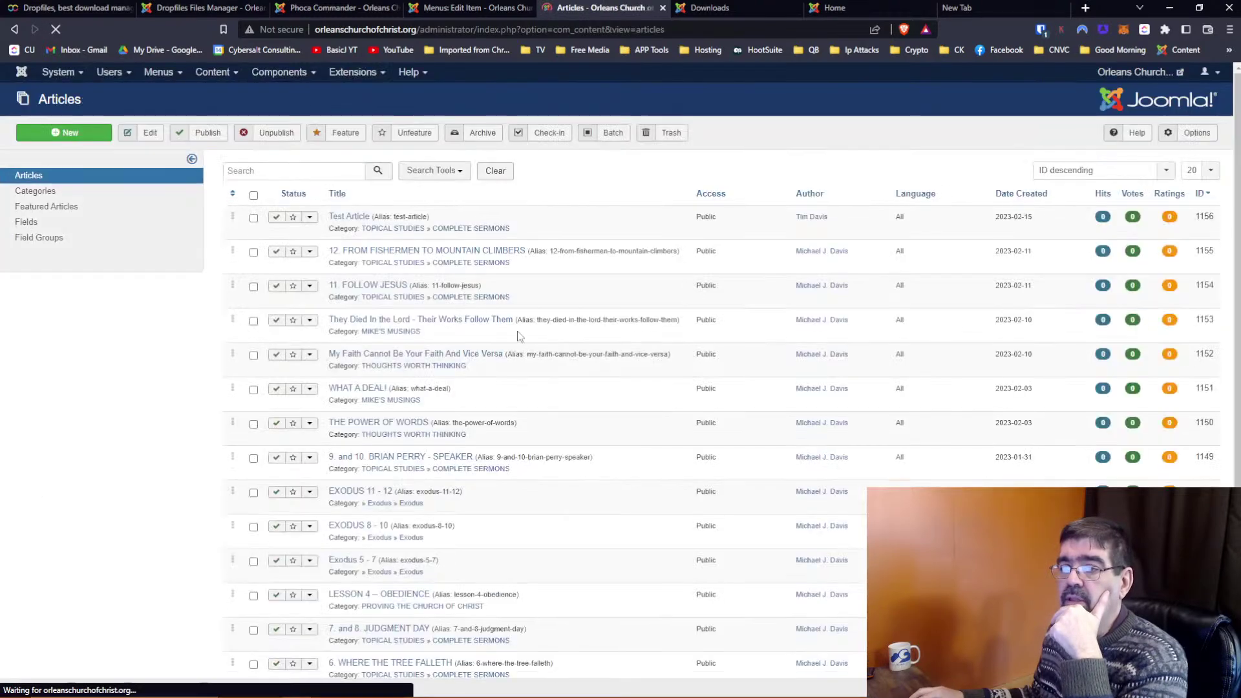
Find the 'fisher' article, check the pptx path in its aridoc line, then close it
{"action": "left_click", "coordinate": [313, 166]}
{"action": "type", "text": "fisher"}
{"action": "key", "text": "Return"}
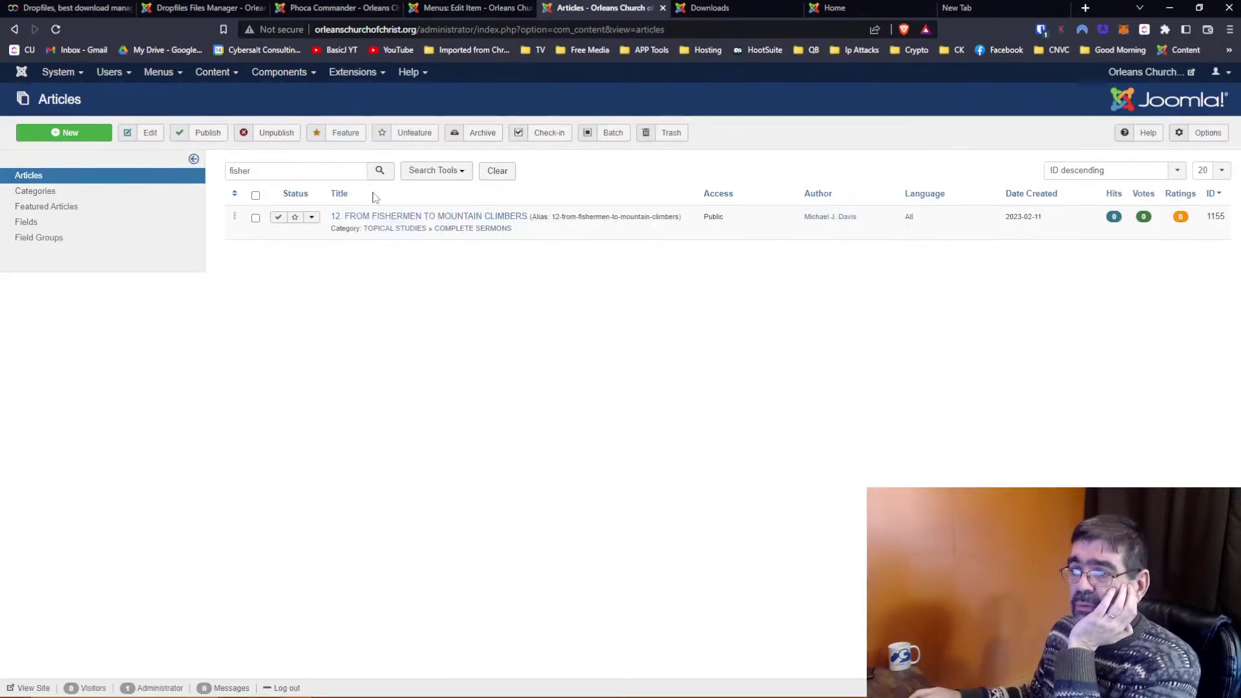
{"action": "left_click", "coordinate": [387, 217]}
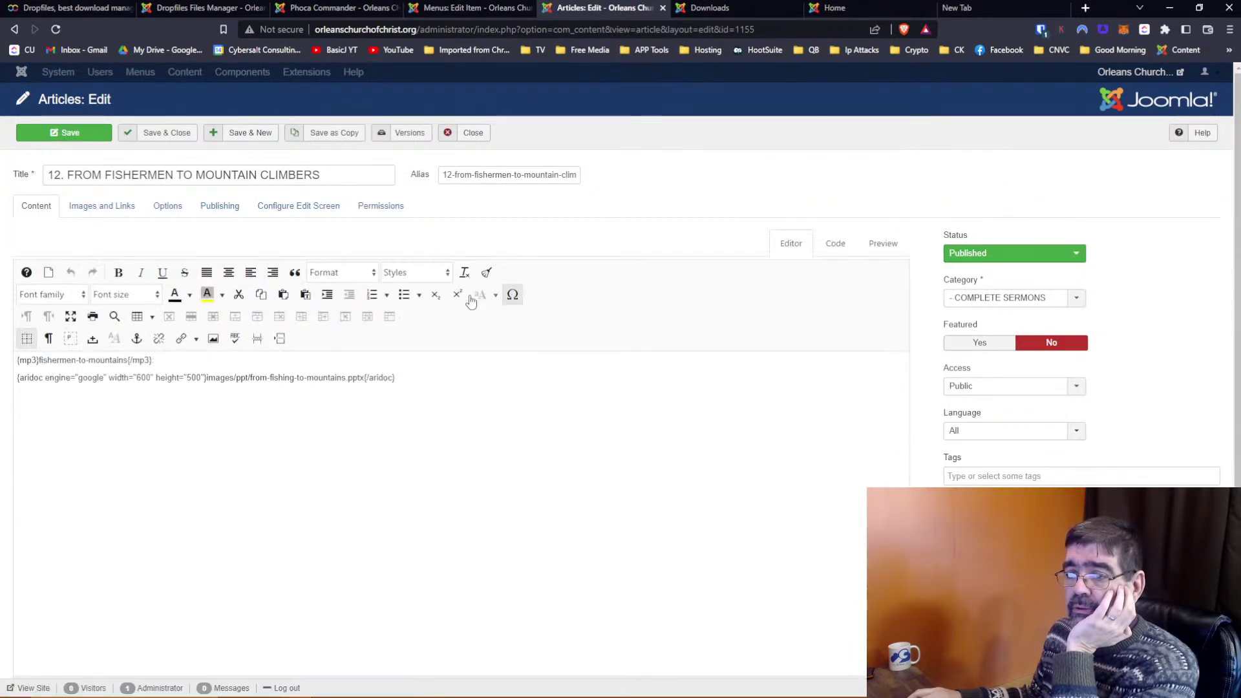
{"action": "left_click_drag", "start_coordinate": [208, 377], "coordinate": [365, 376]}
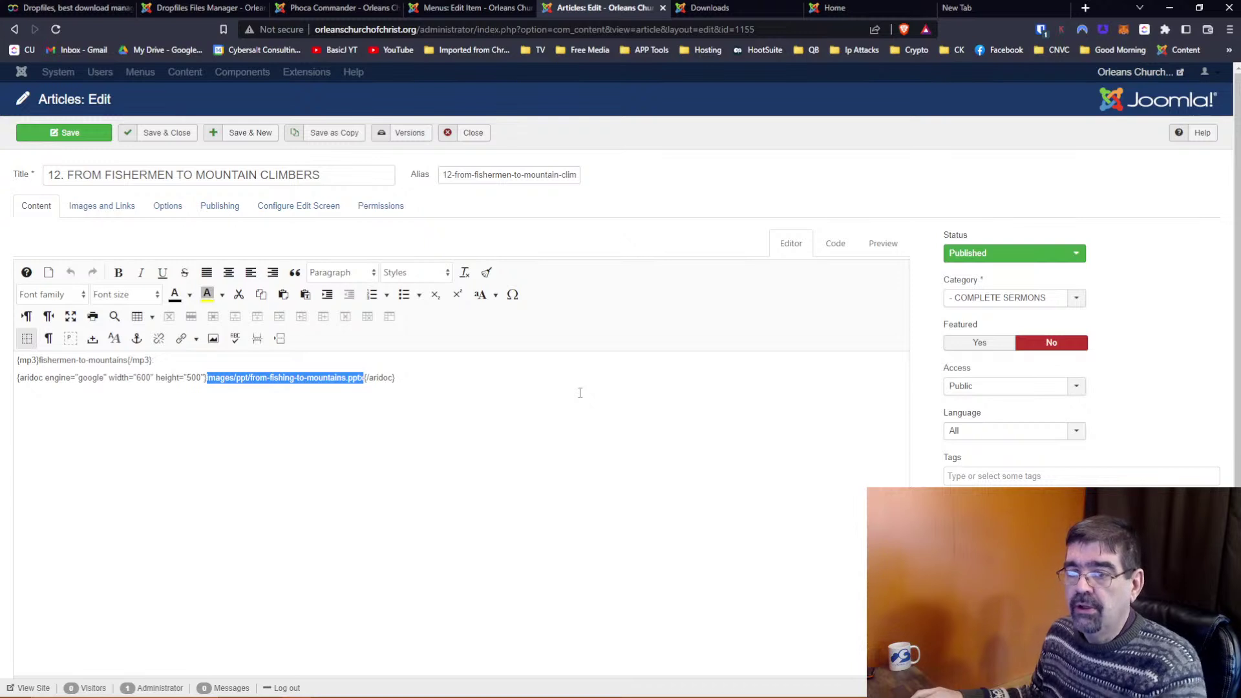
{"action": "left_click", "coordinate": [471, 132]}
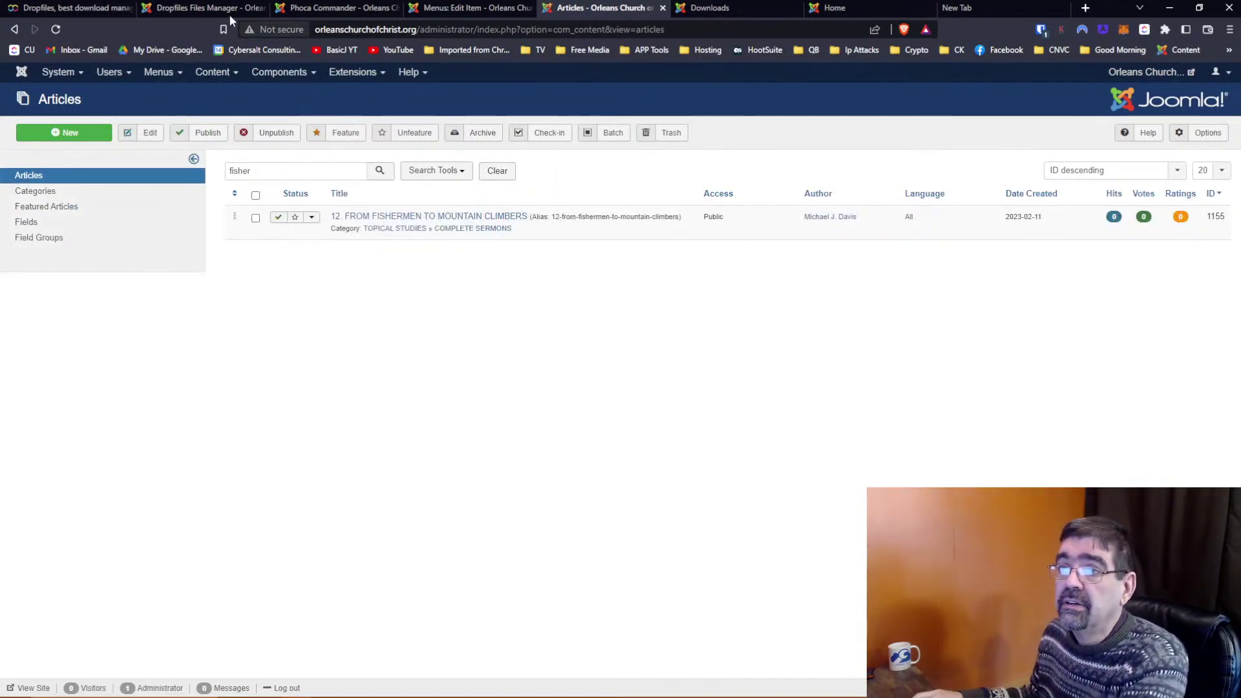
Check Dropfiles download statistics showing 6 downloads of Joomla Presentation Beginning Slides
{"action": "left_click", "coordinate": [209, 8]}
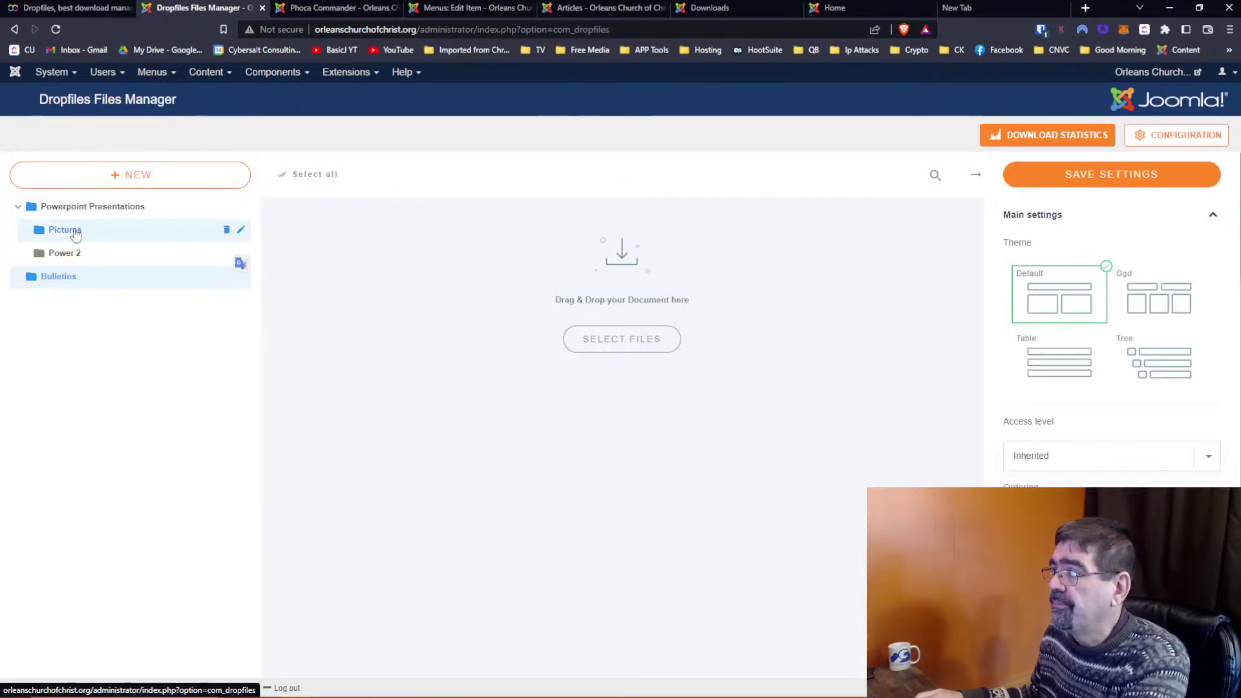
{"action": "left_click", "coordinate": [1031, 142]}
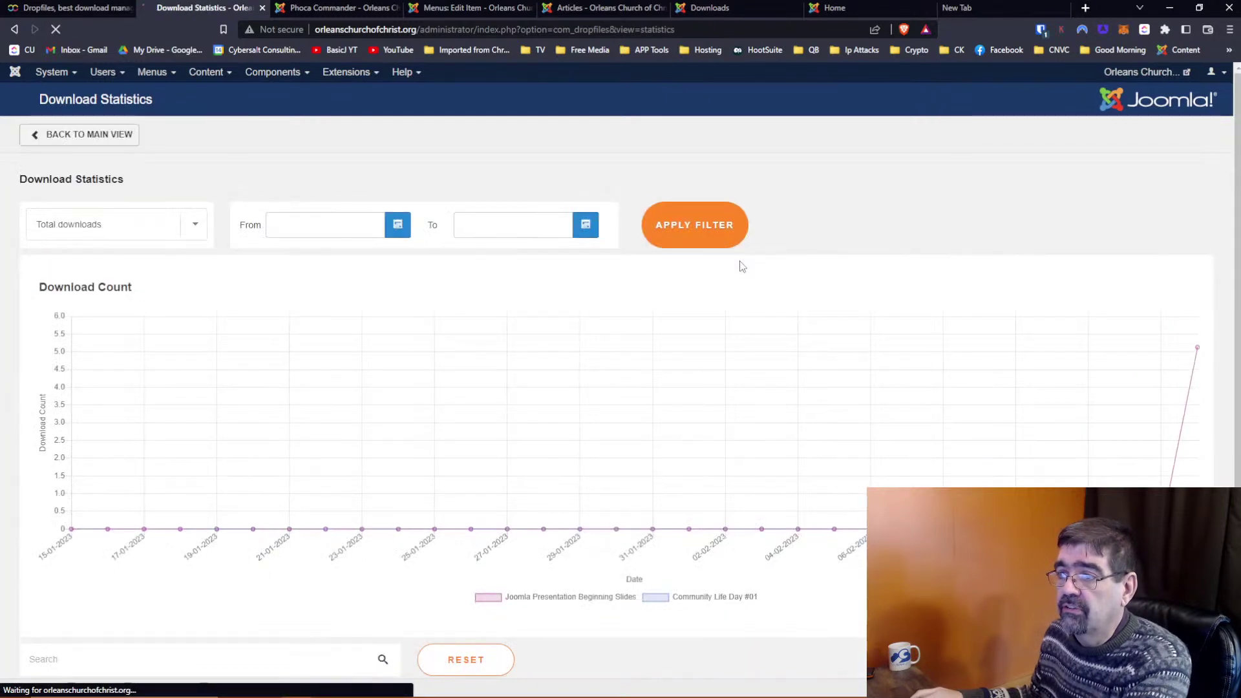
{"action": "mouse_move", "coordinate": [1198, 318]}
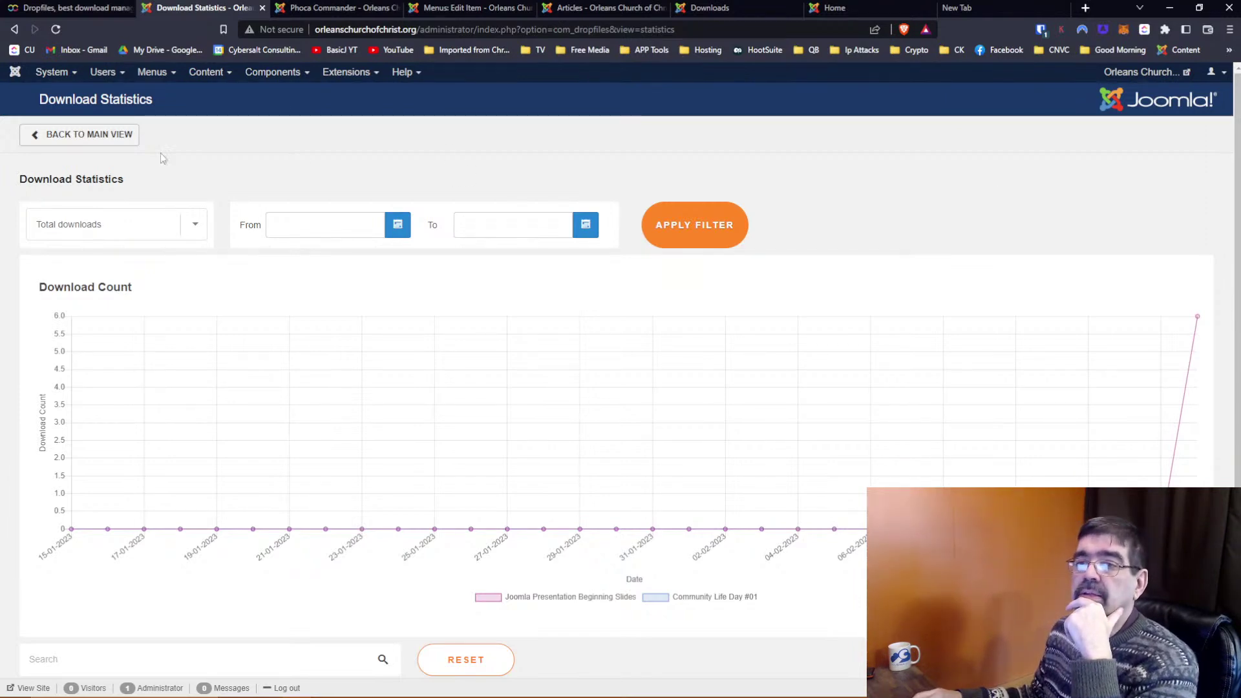
{"action": "left_click", "coordinate": [115, 141]}
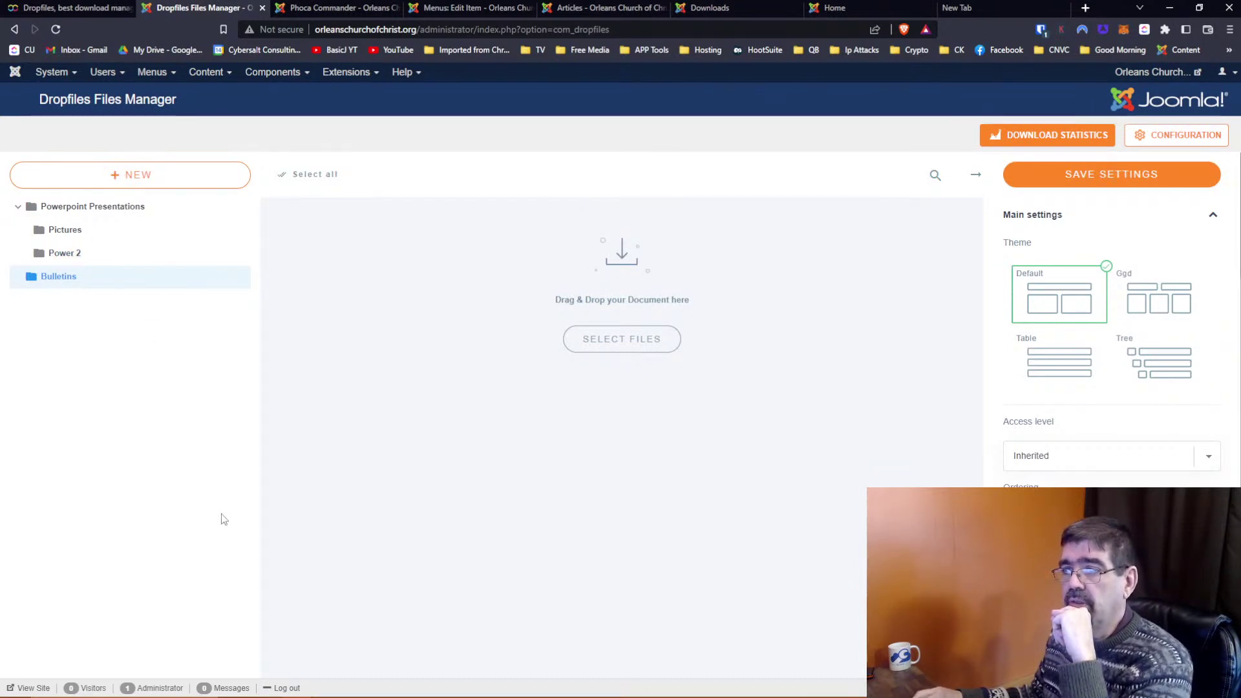
Delete the Bulletins, Power 2 and Pictures categories
{"action": "mouse_move", "coordinate": [133, 280]}
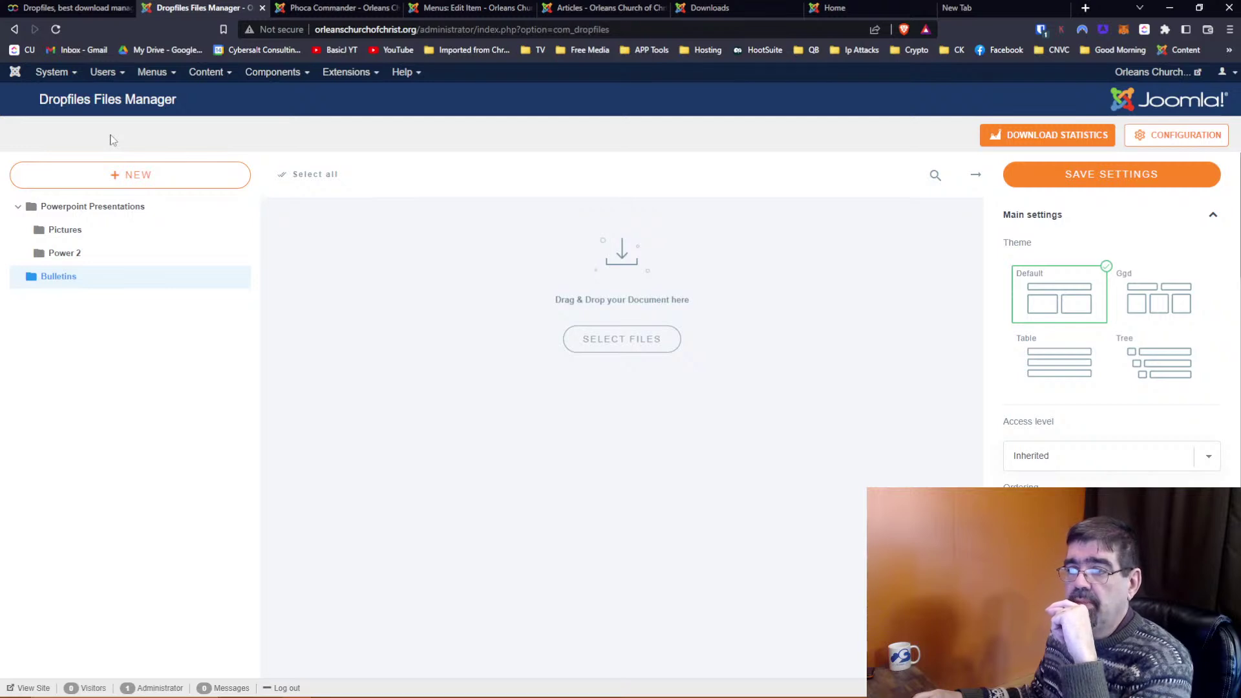
{"action": "mouse_move", "coordinate": [93, 287]}
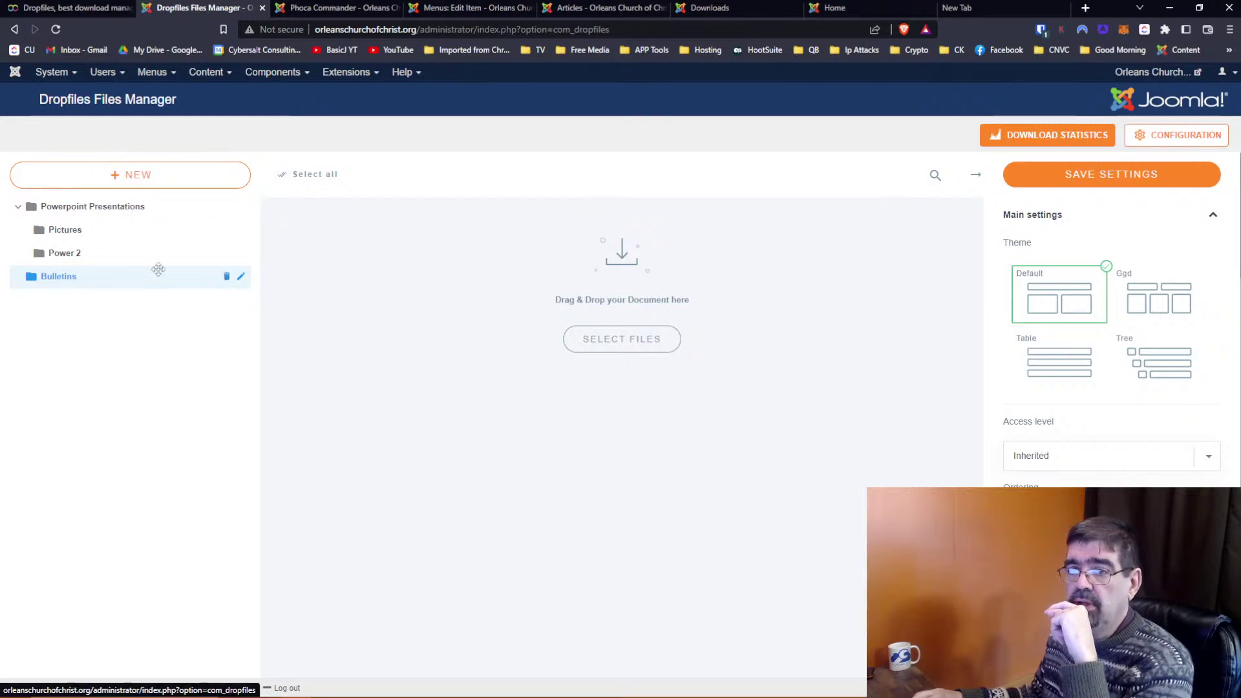
{"action": "left_click", "coordinate": [226, 276]}
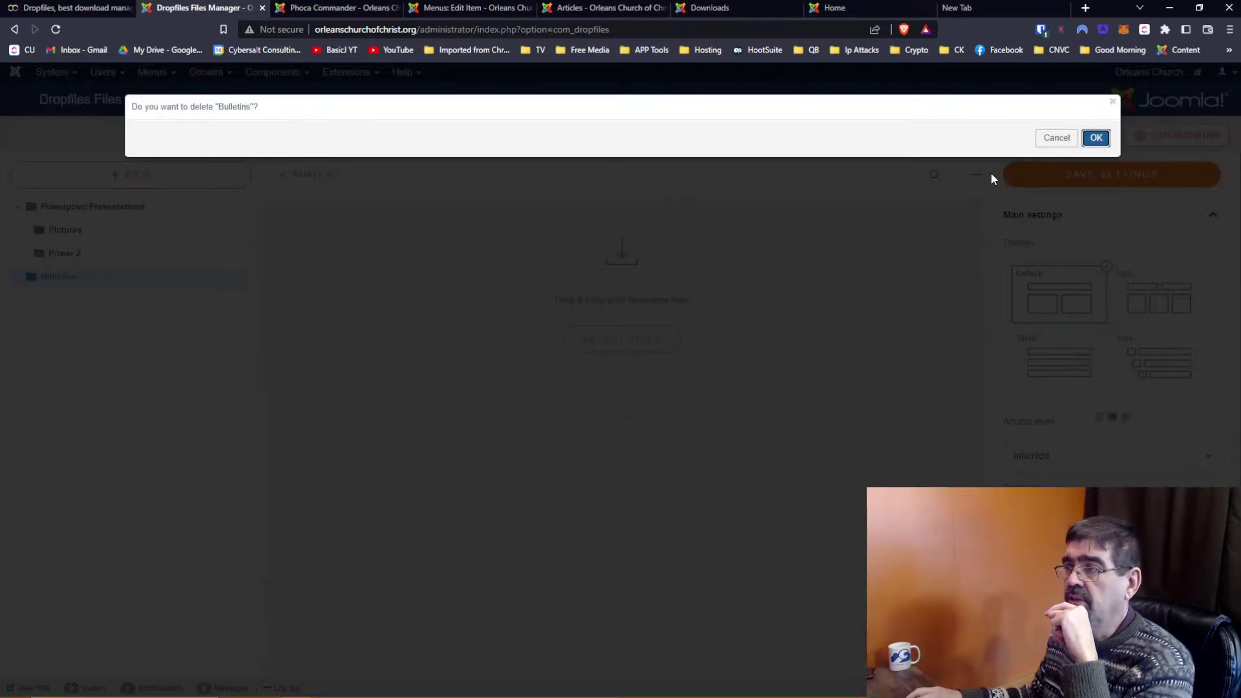
{"action": "left_click", "coordinate": [1096, 137]}
{"action": "mouse_move", "coordinate": [223, 254]}
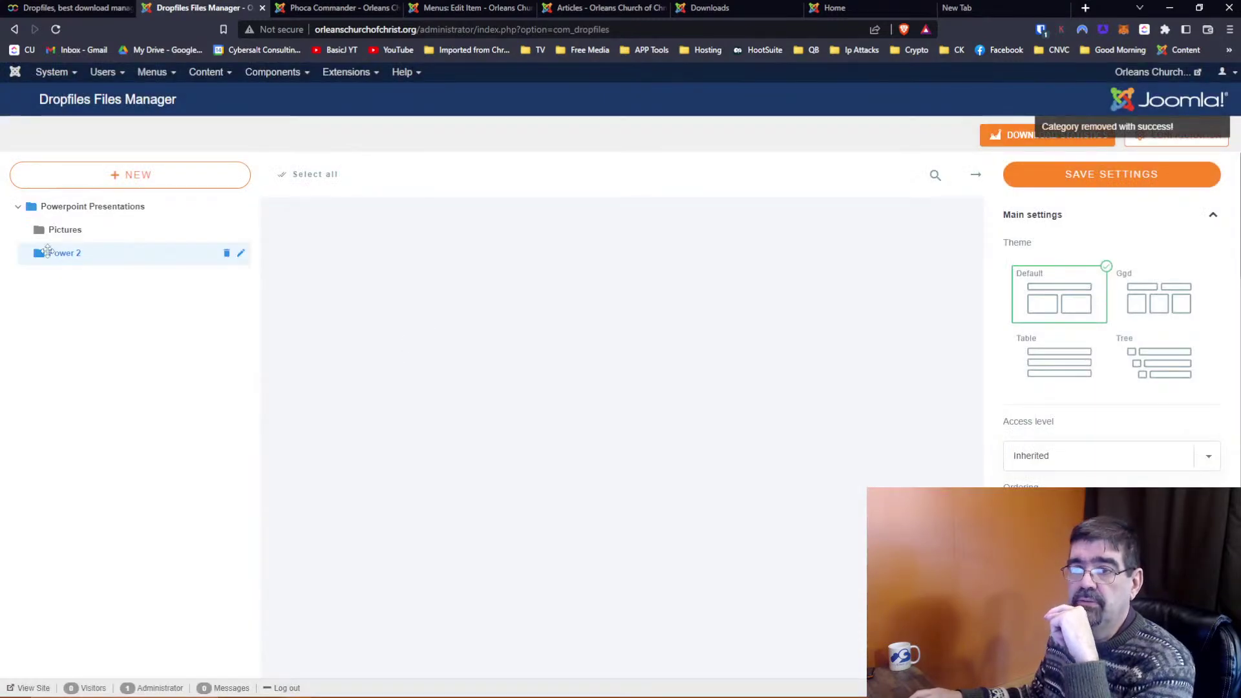
{"action": "left_click", "coordinate": [226, 254]}
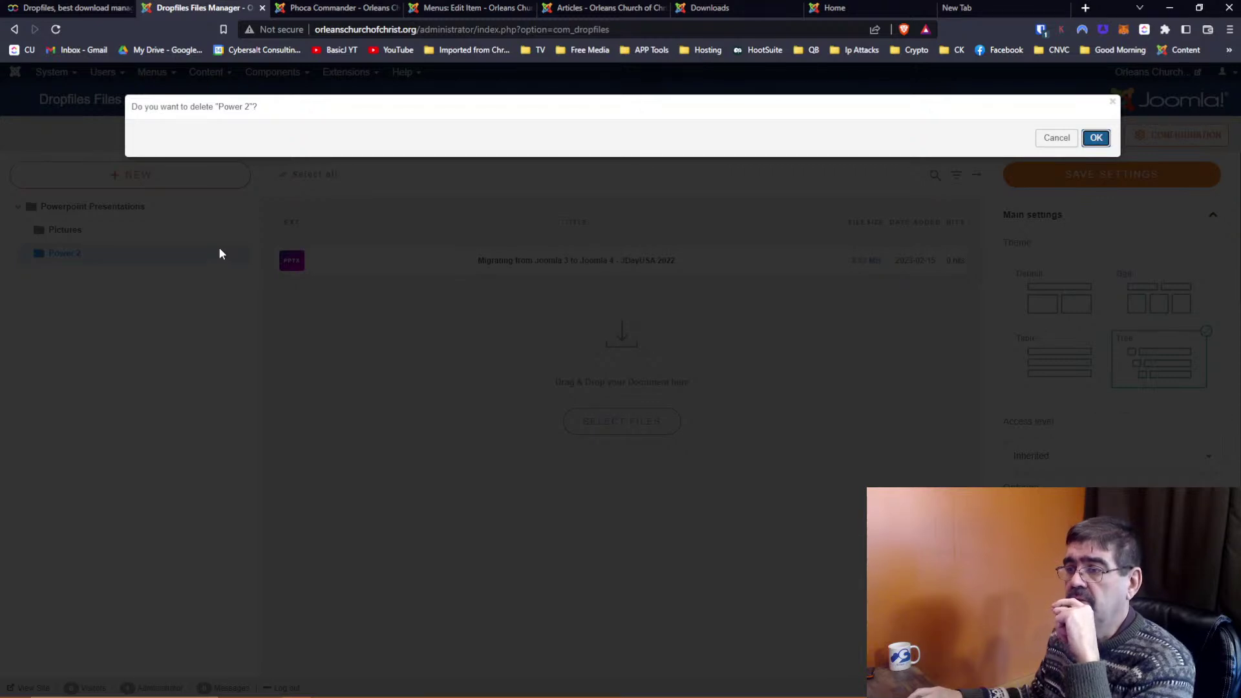
{"action": "left_click", "coordinate": [1096, 138]}
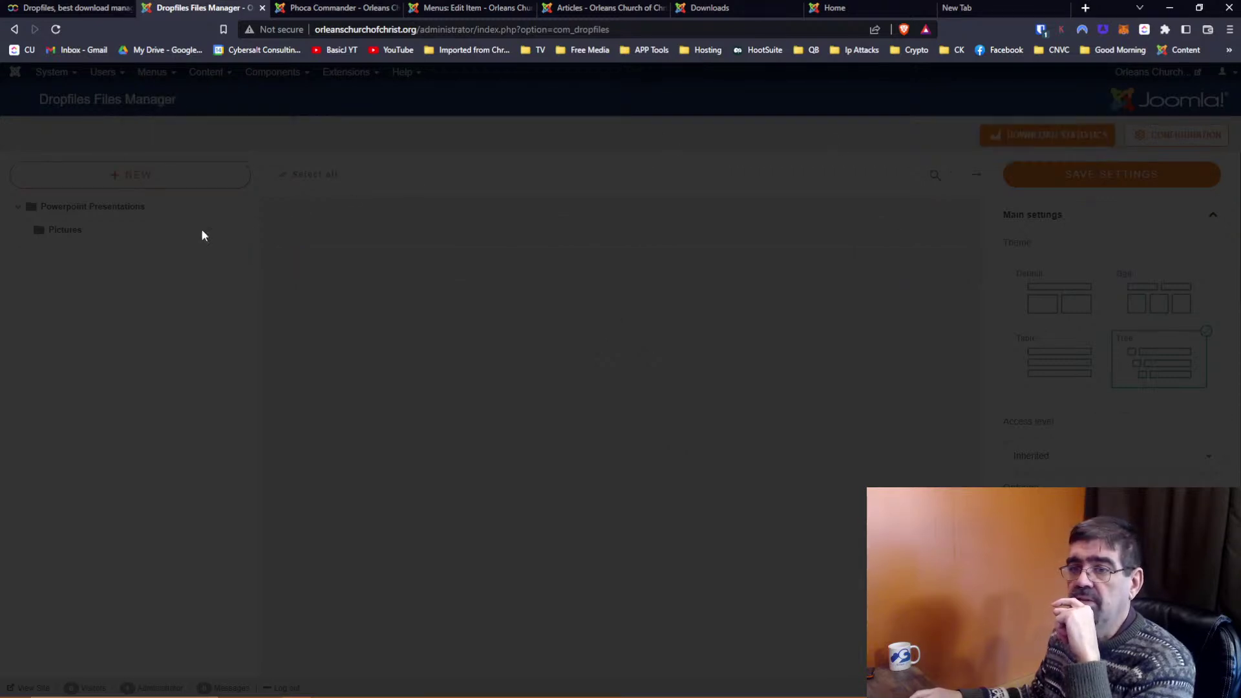
{"action": "left_click", "coordinate": [226, 230]}
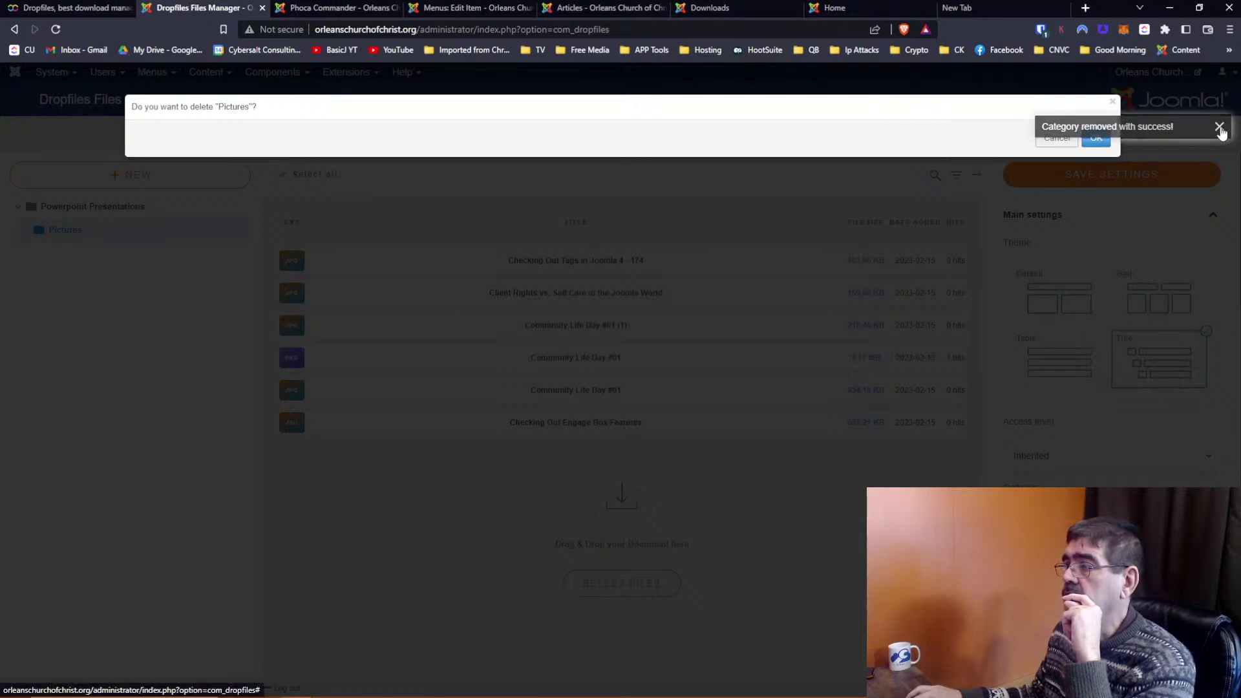
{"action": "left_click", "coordinate": [1097, 138]}
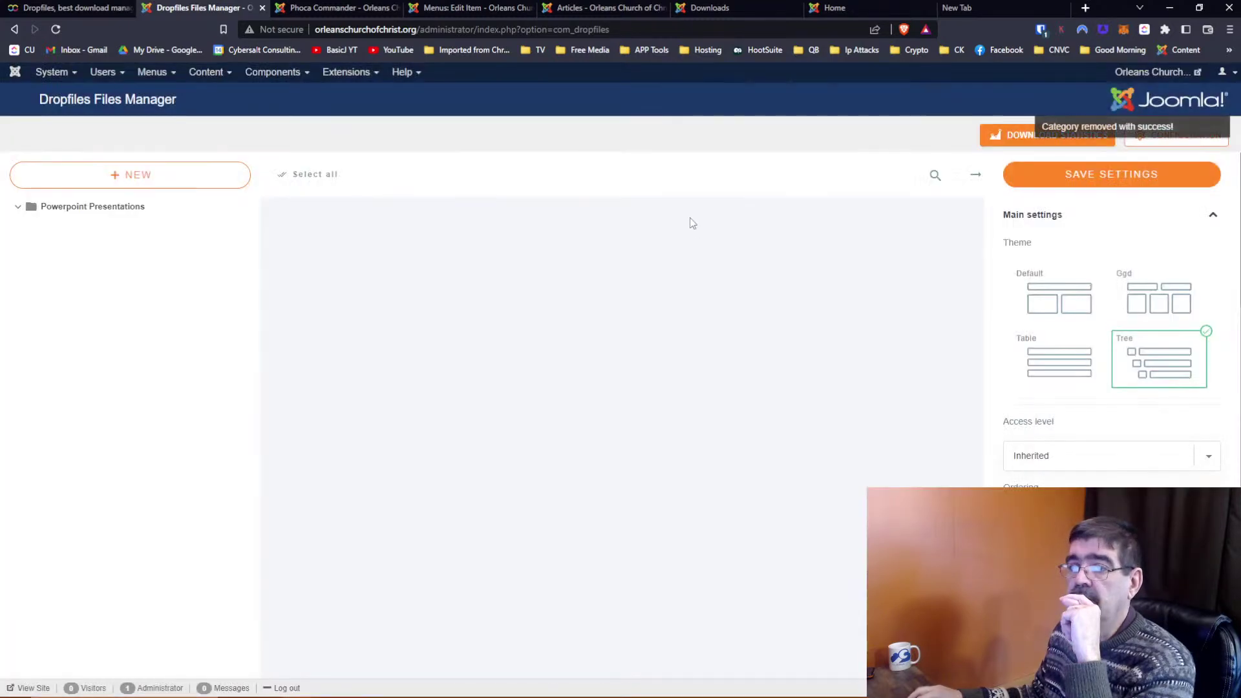
Delete the Joomla Presentation Beginning Slides file from Powerpoint Presentations
{"action": "left_click", "coordinate": [103, 207]}
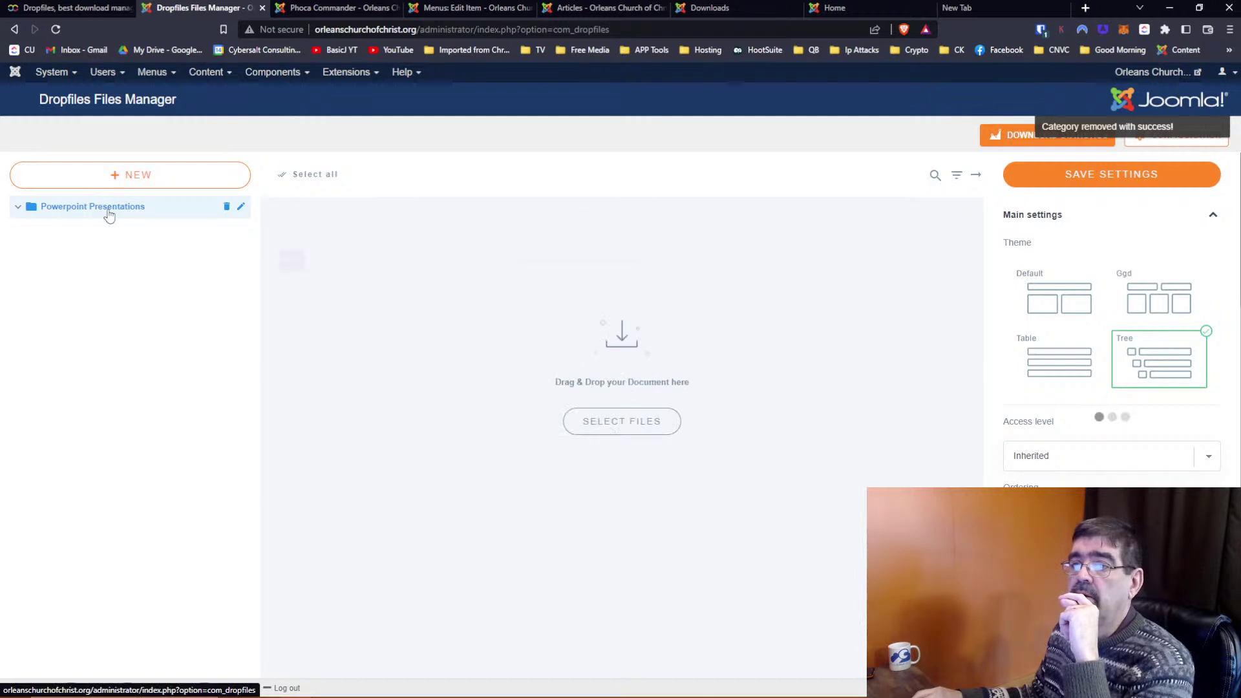
{"action": "left_click", "coordinate": [701, 265]}
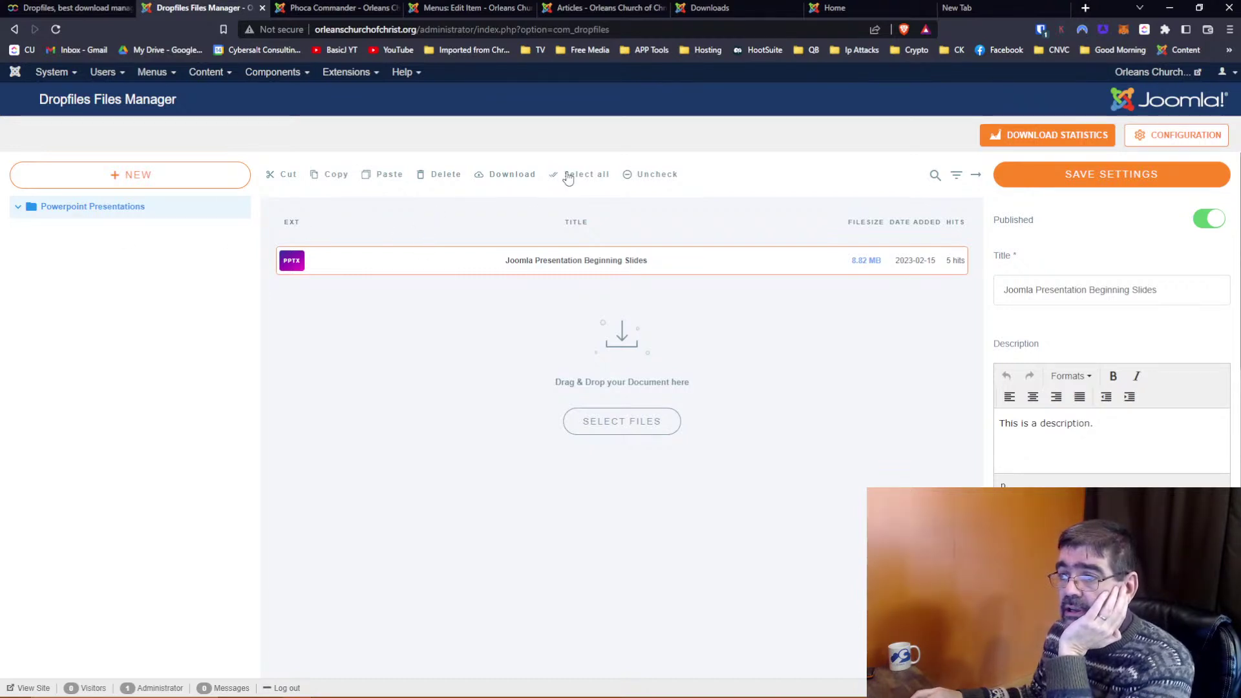
{"action": "left_click", "coordinate": [652, 173]}
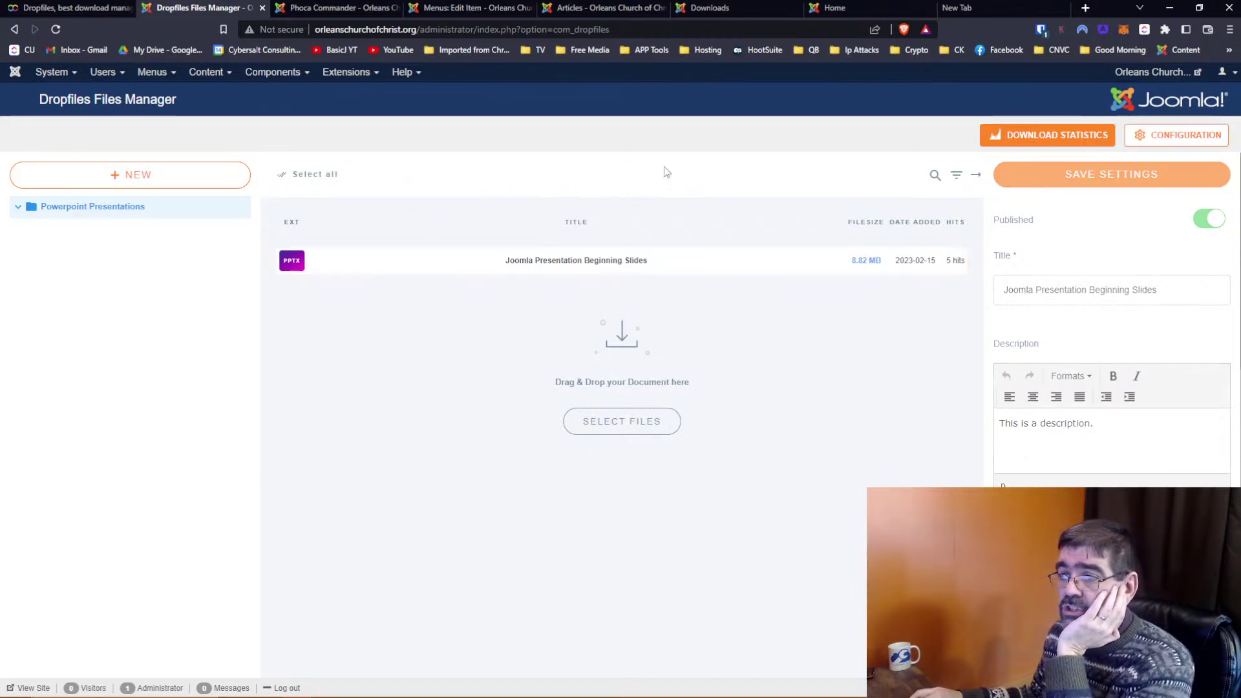
{"action": "left_click", "coordinate": [542, 262]}
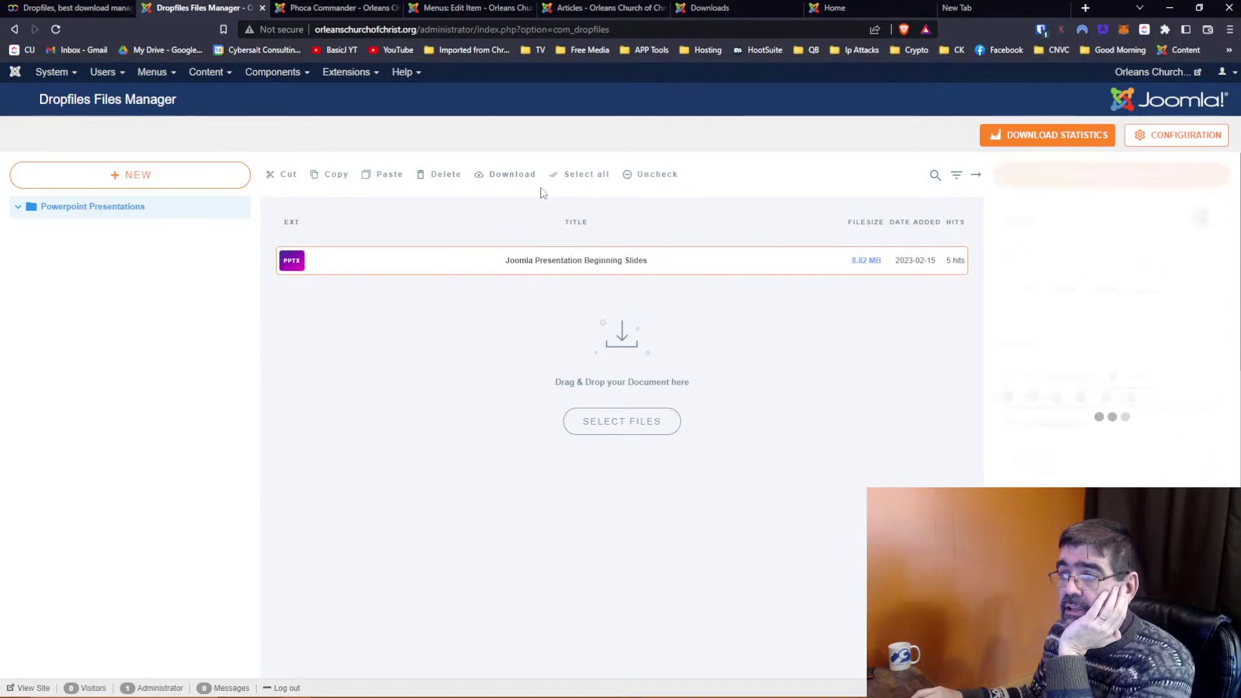
{"action": "left_click", "coordinate": [433, 181]}
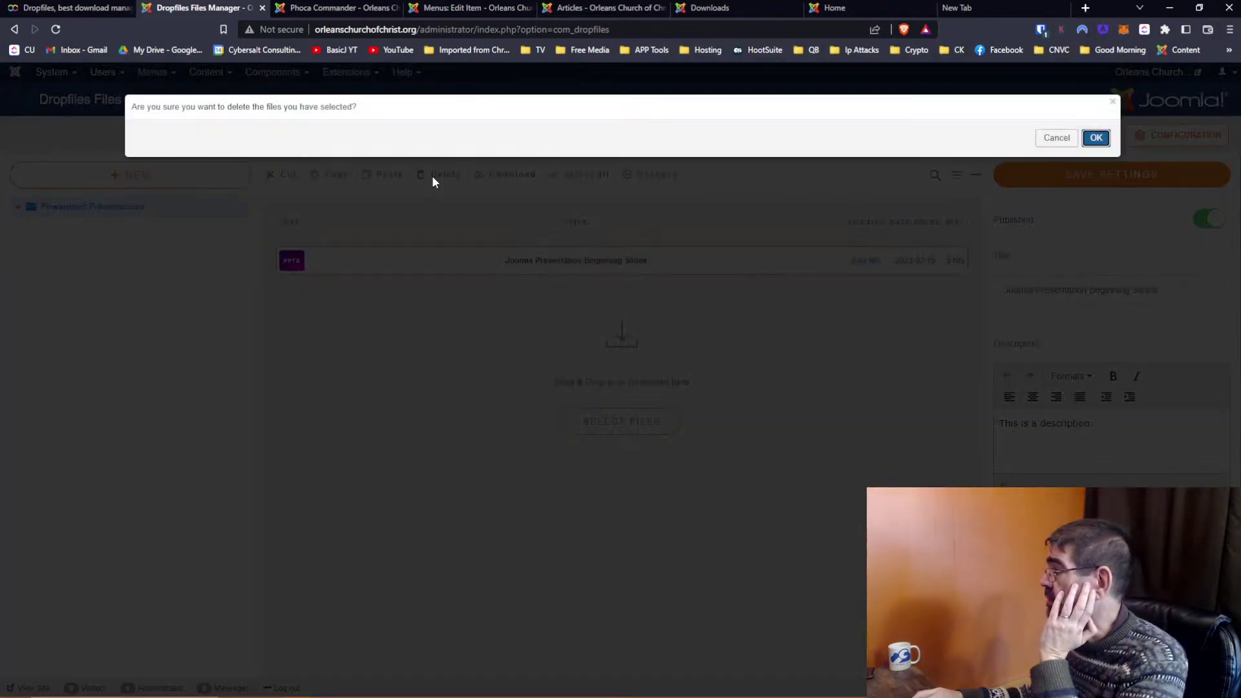
{"action": "left_click", "coordinate": [1086, 144]}
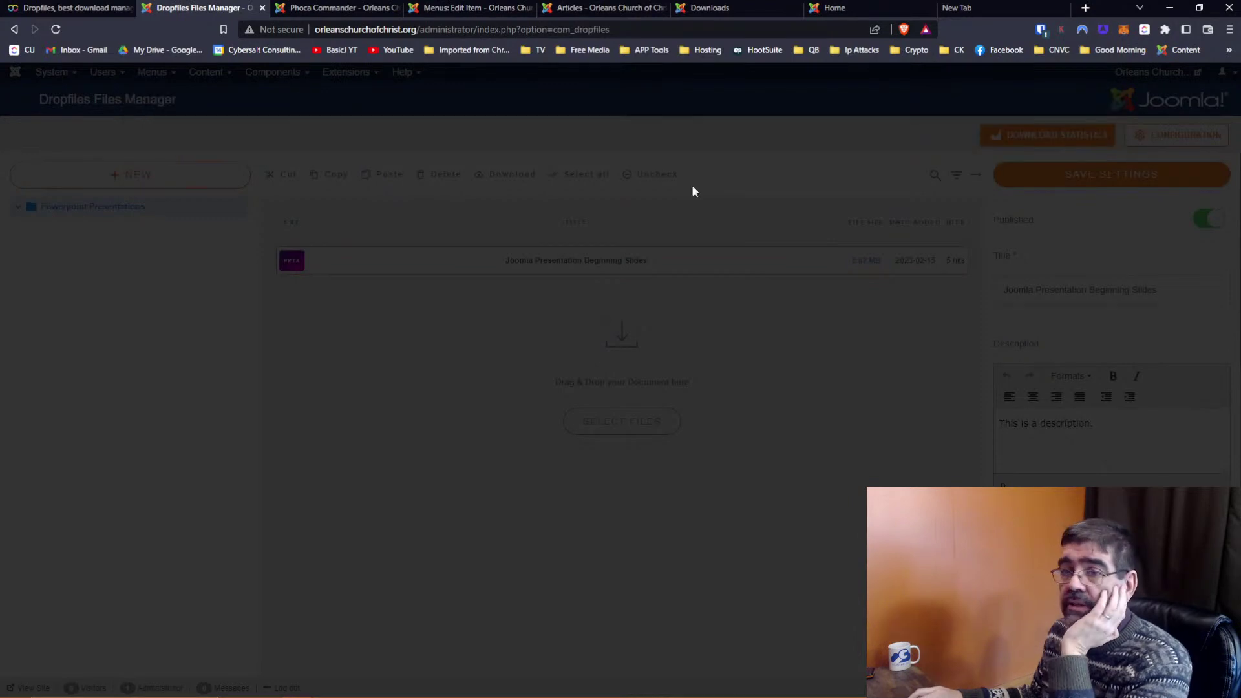
{"action": "left_click", "coordinate": [105, 207]}
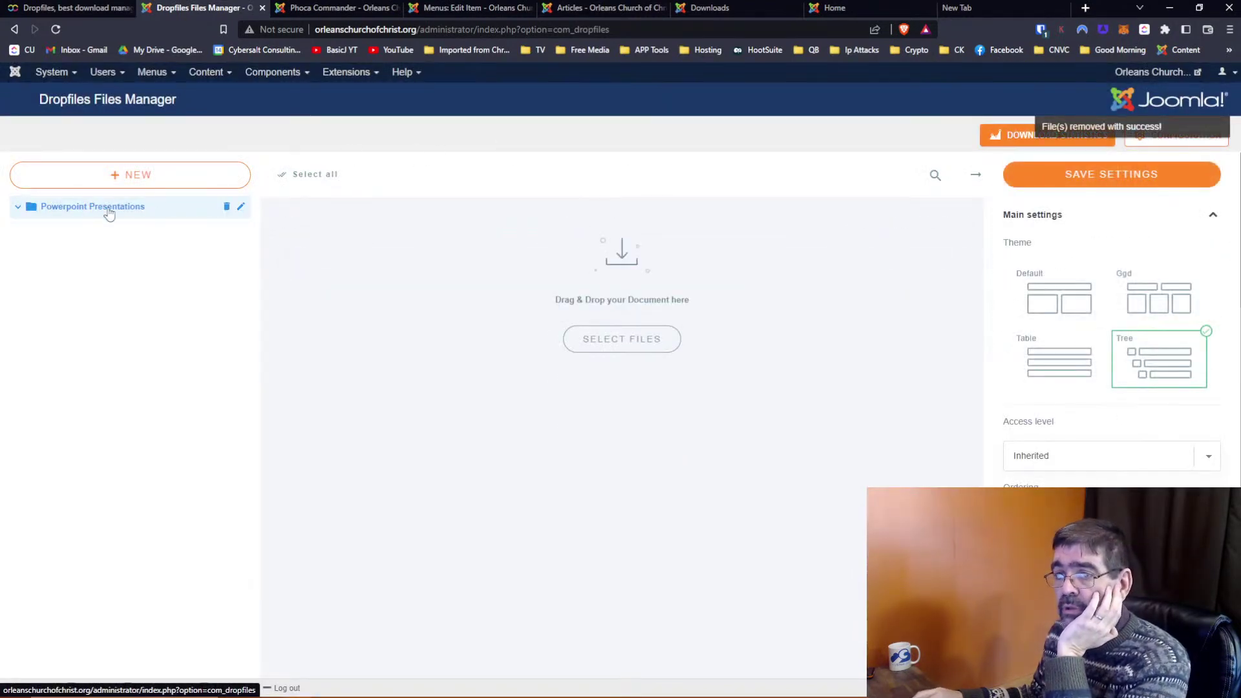
{"action": "left_click", "coordinate": [347, 8]}
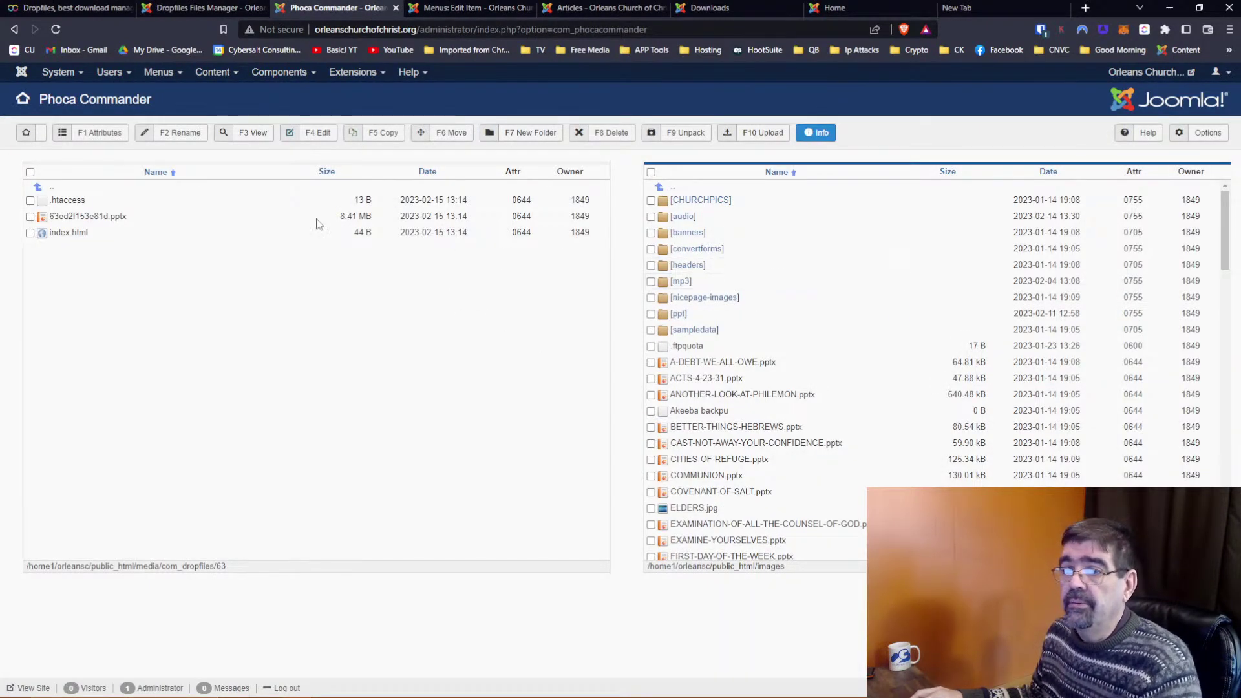
Confirm media/com_dropfiles/63 in Phoca Commander holds only .htaccess and index.html
{"action": "left_click", "coordinate": [50, 188]}
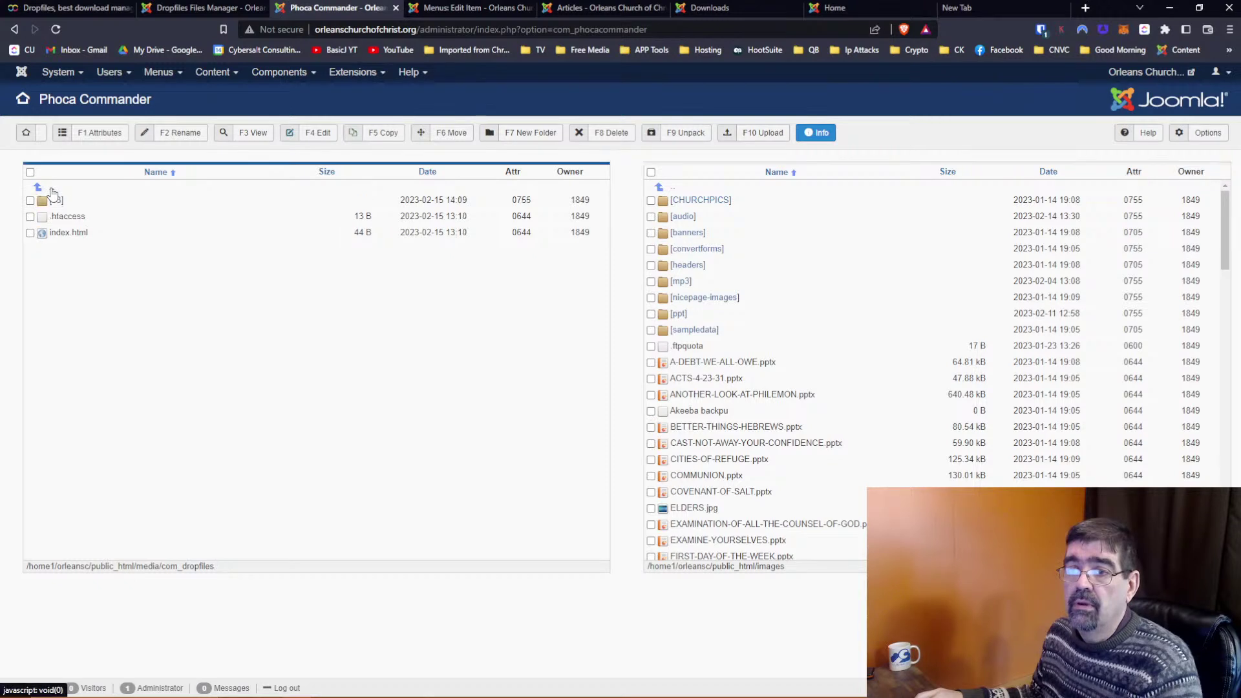
{"action": "left_click", "coordinate": [55, 201]}
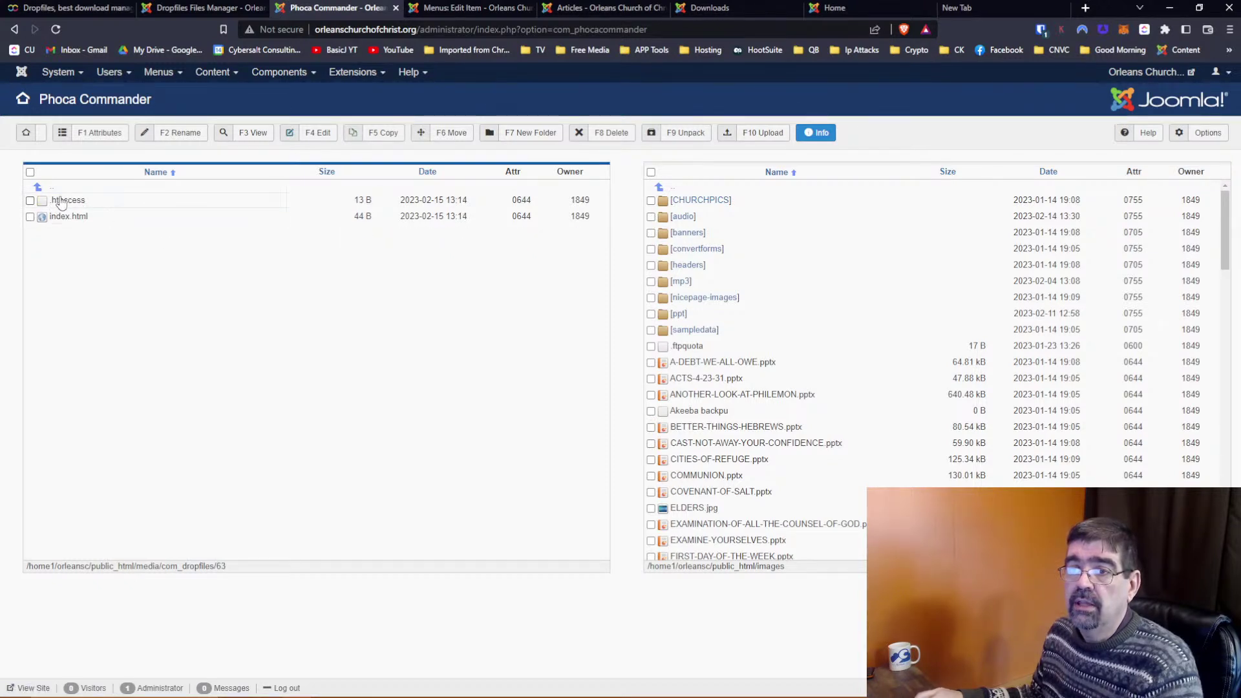
{"action": "left_click", "coordinate": [54, 191]}
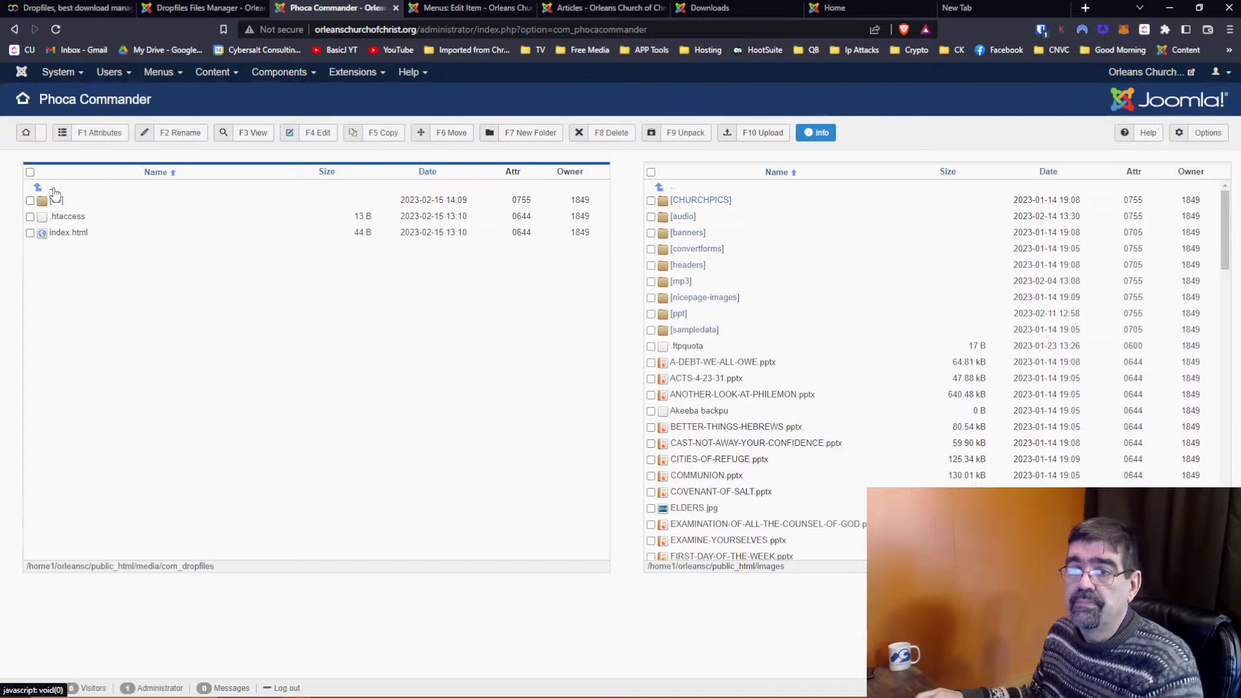
{"action": "left_click", "coordinate": [55, 192]}
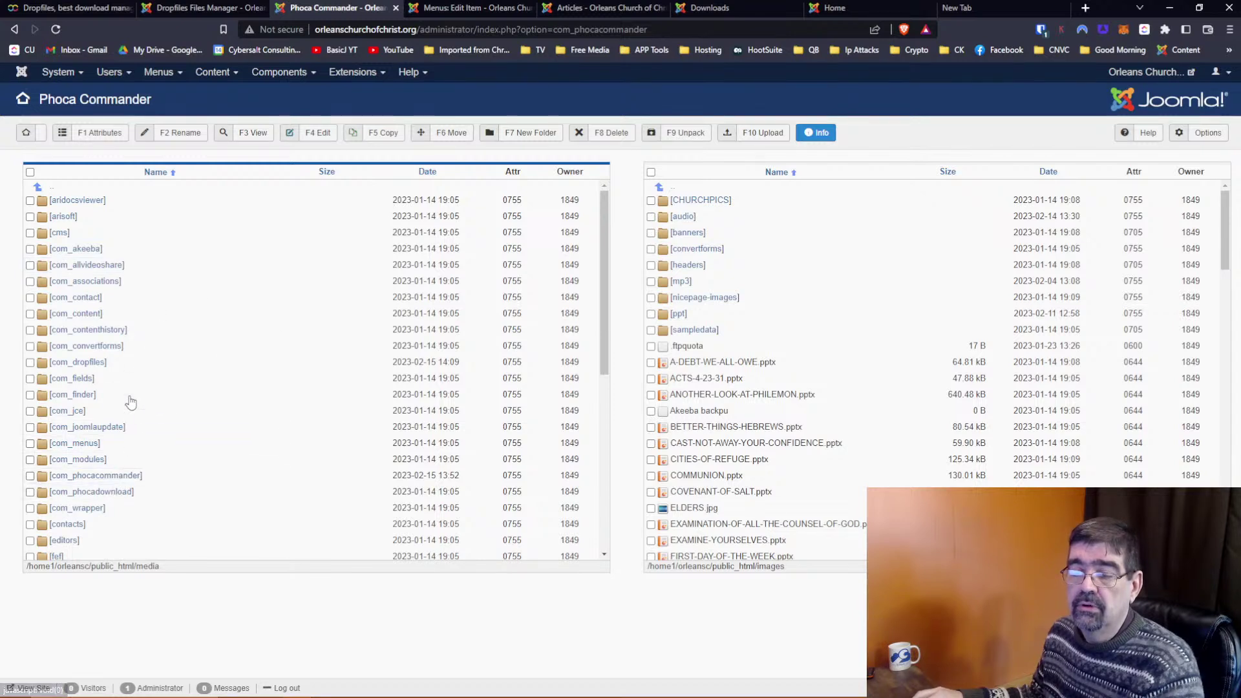
{"action": "left_click", "coordinate": [91, 362]}
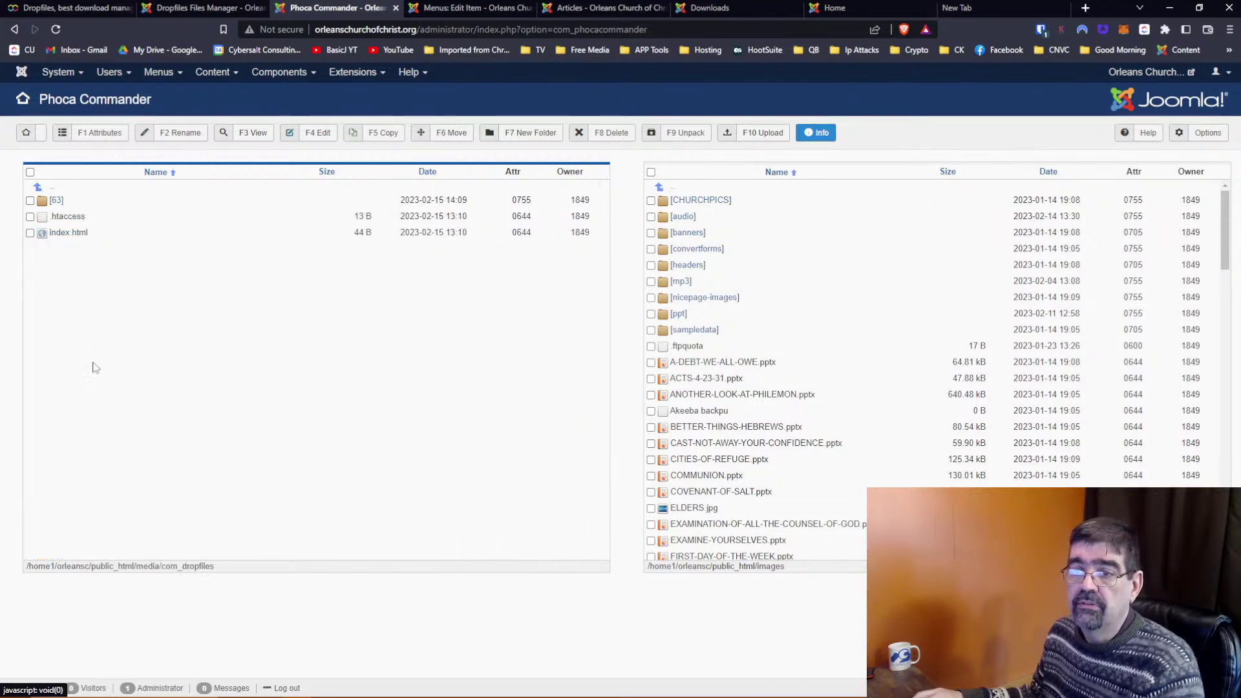
{"action": "left_click", "coordinate": [56, 201]}
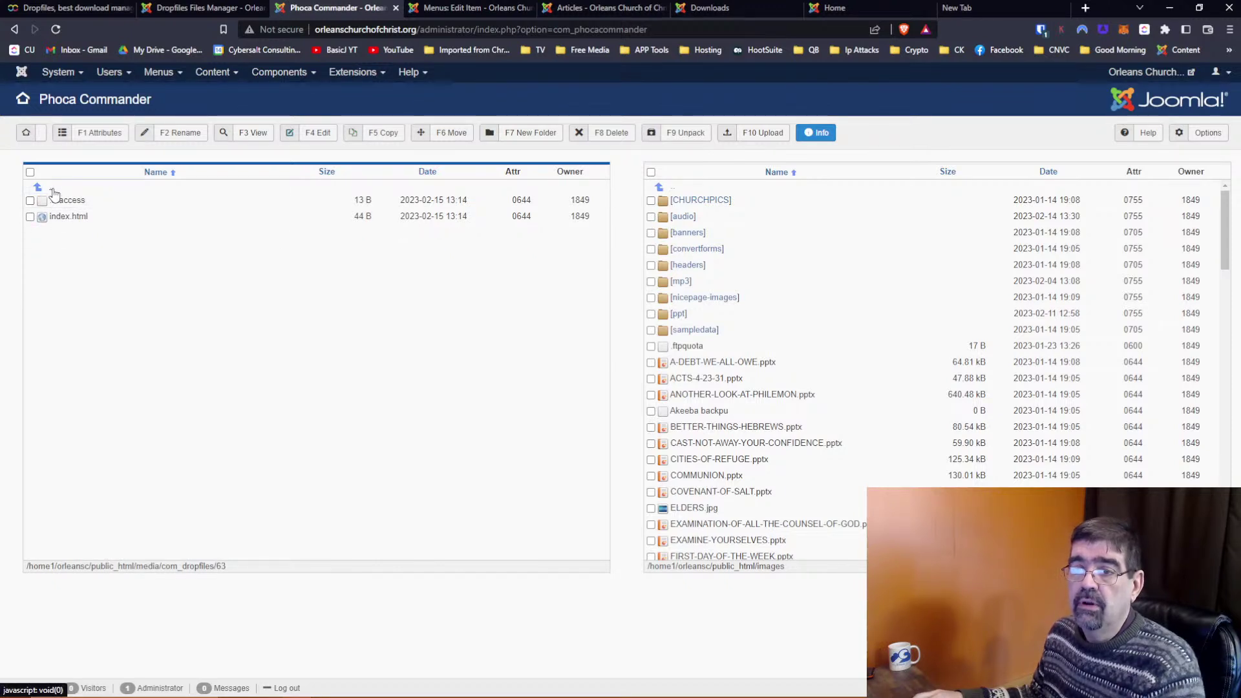
{"action": "left_click", "coordinate": [52, 189]}
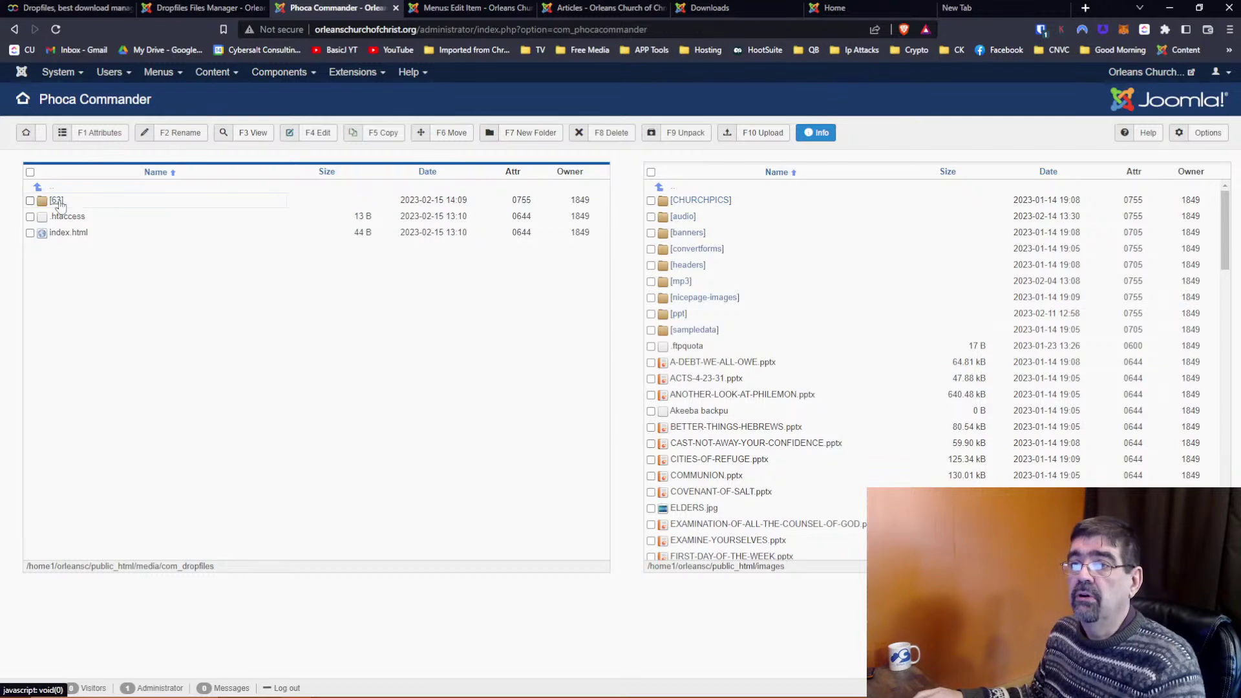
{"action": "left_click", "coordinate": [192, 9]}
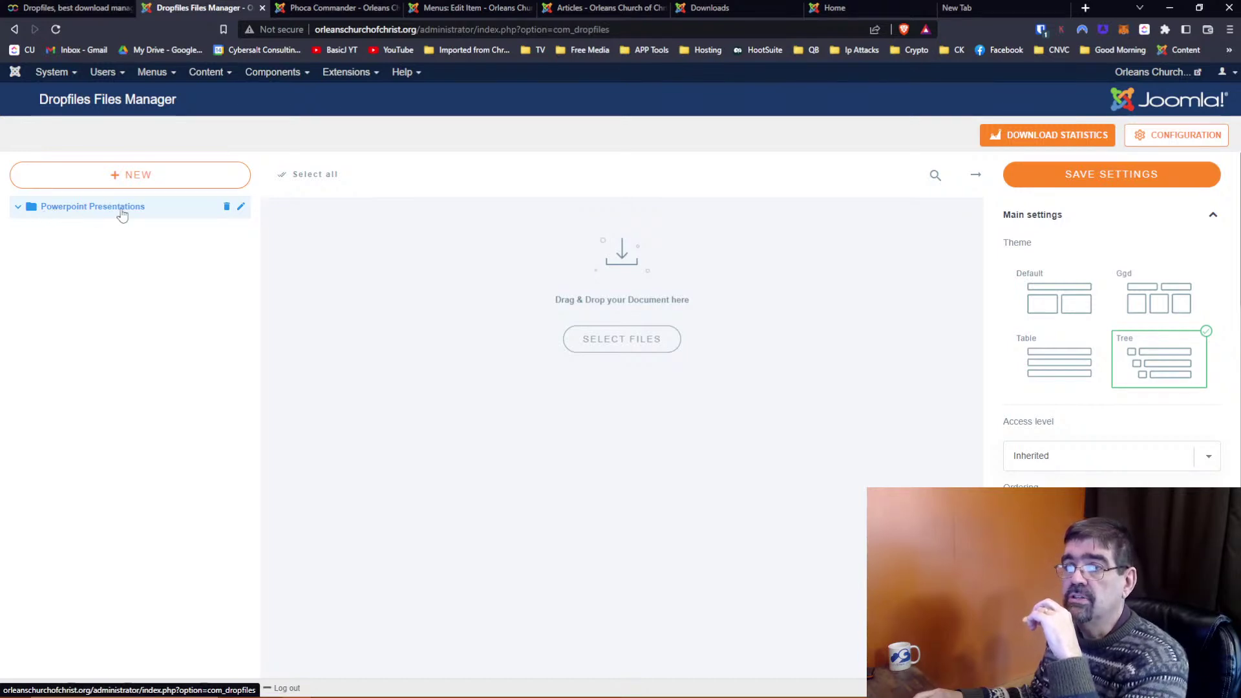
Add 'New category' under Powerpoint Presentations and recheck com_dropfiles folder 63 in Phoca Commander
{"action": "left_click", "coordinate": [114, 174]}
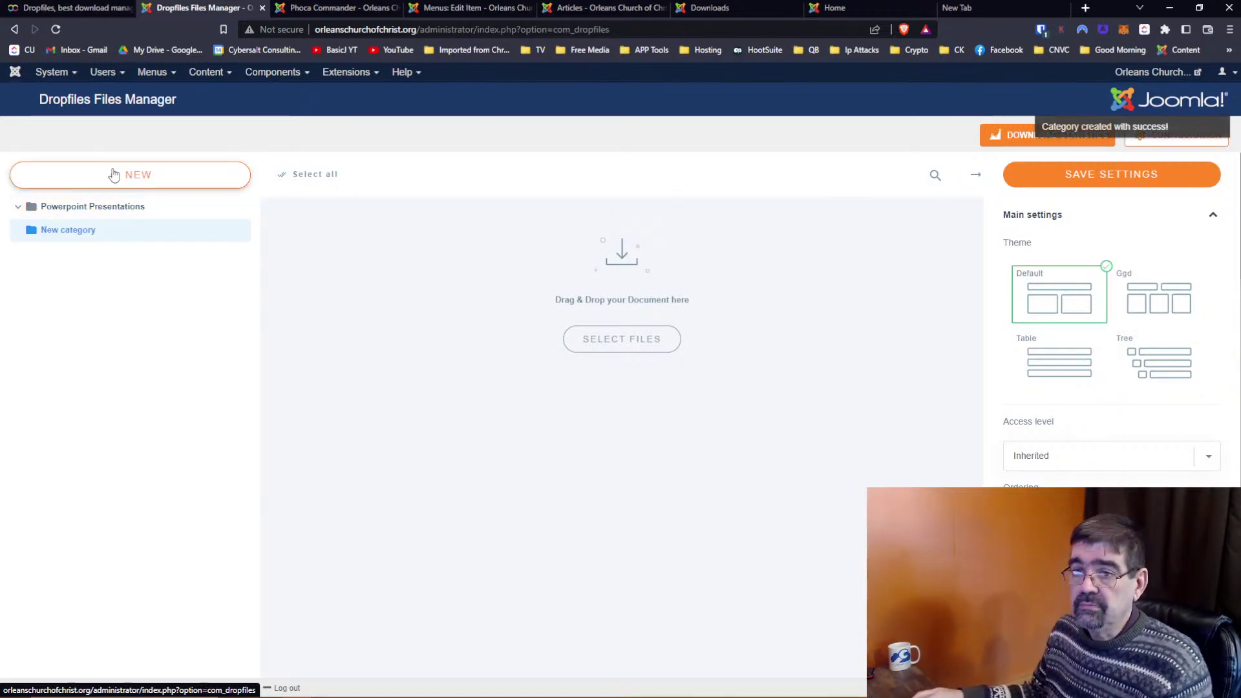
{"action": "left_click", "coordinate": [334, 8]}
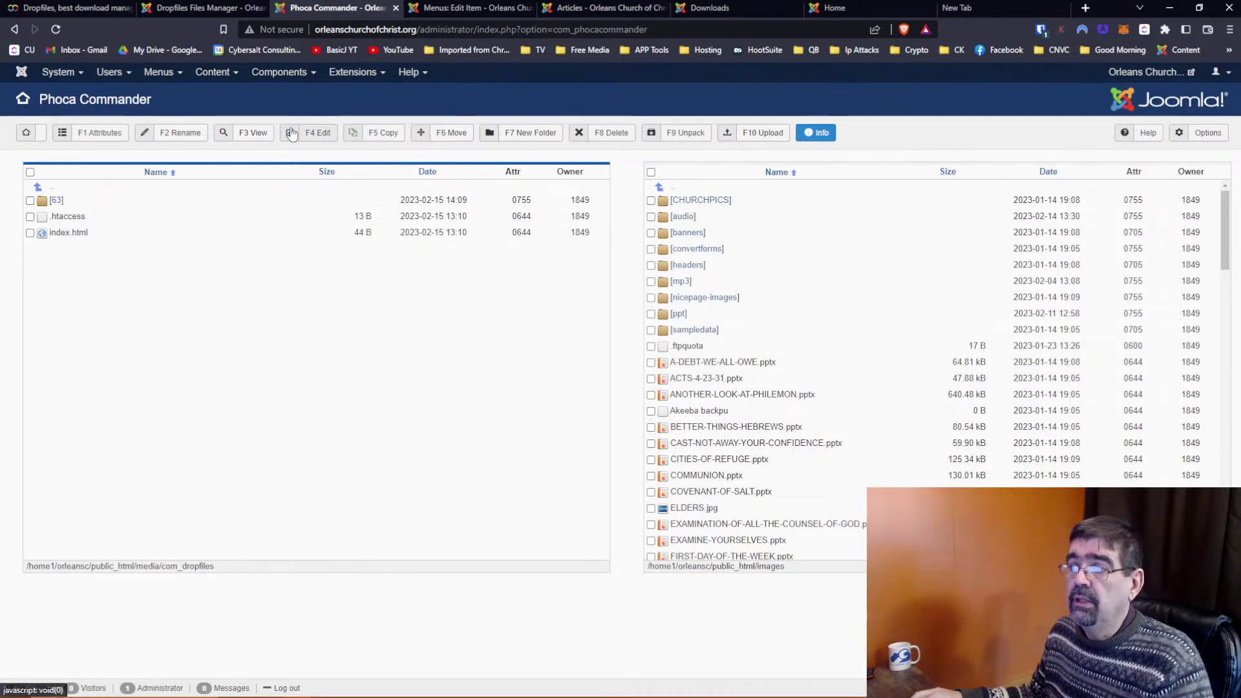
{"action": "left_click", "coordinate": [55, 195]}
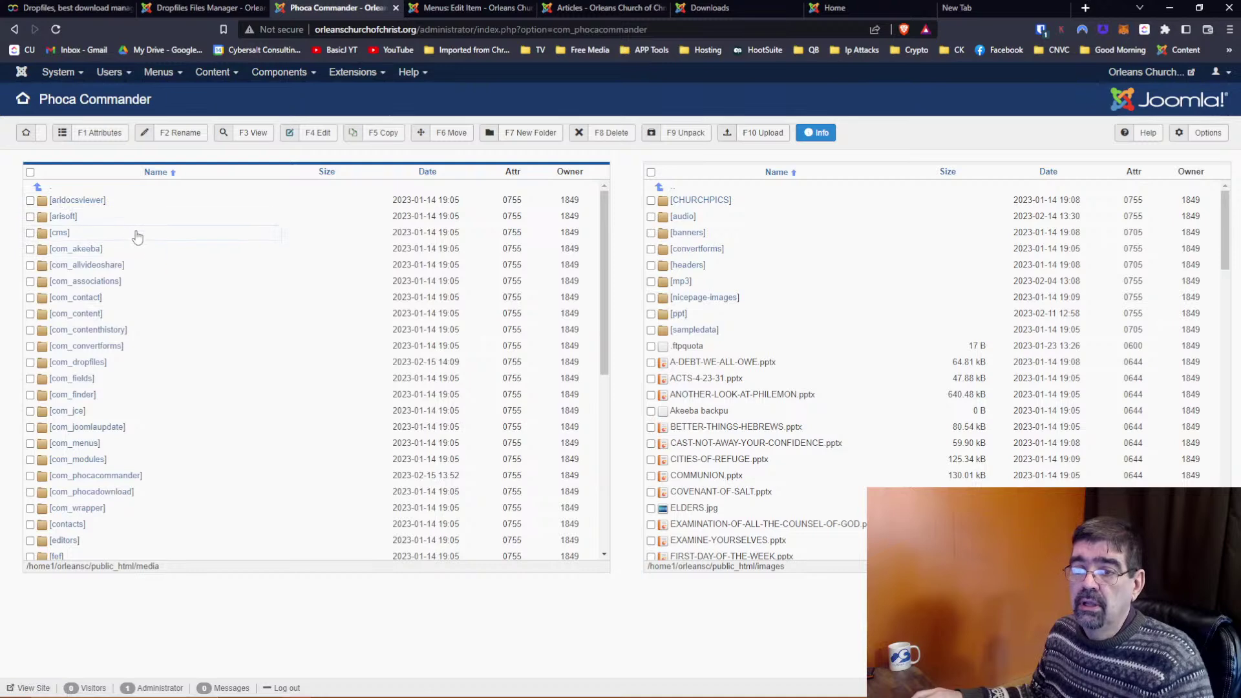
{"action": "left_click", "coordinate": [80, 363]}
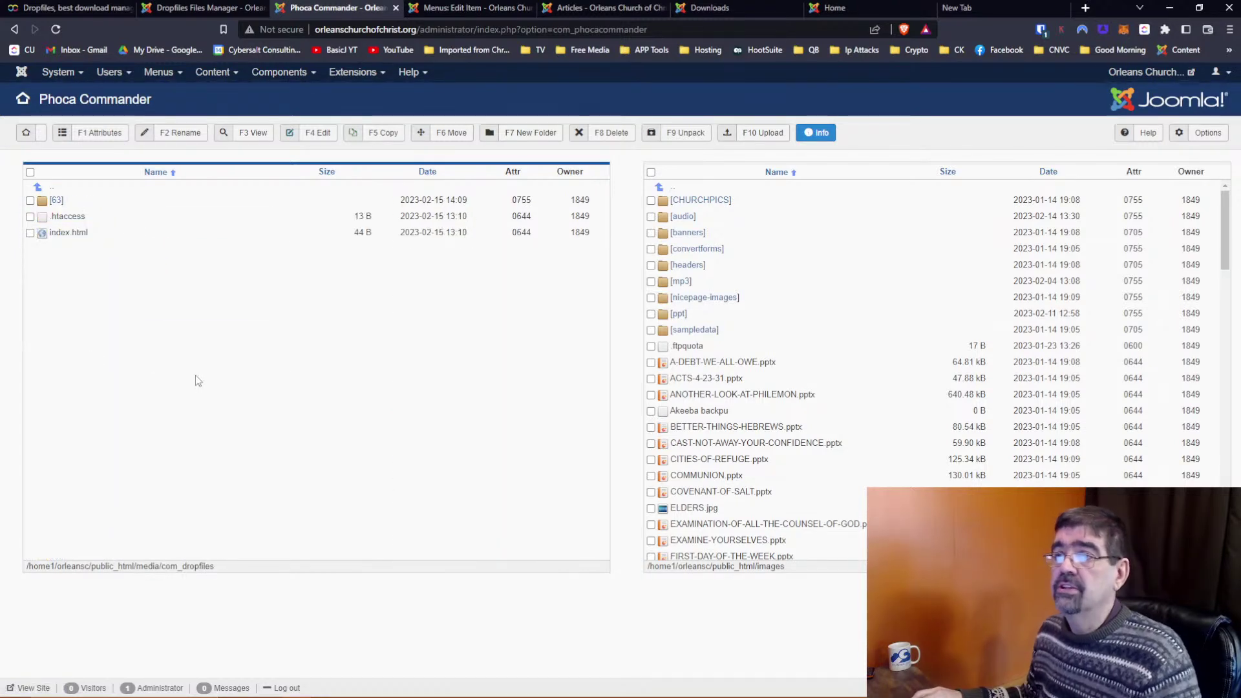
{"action": "left_click", "coordinate": [685, 29]}
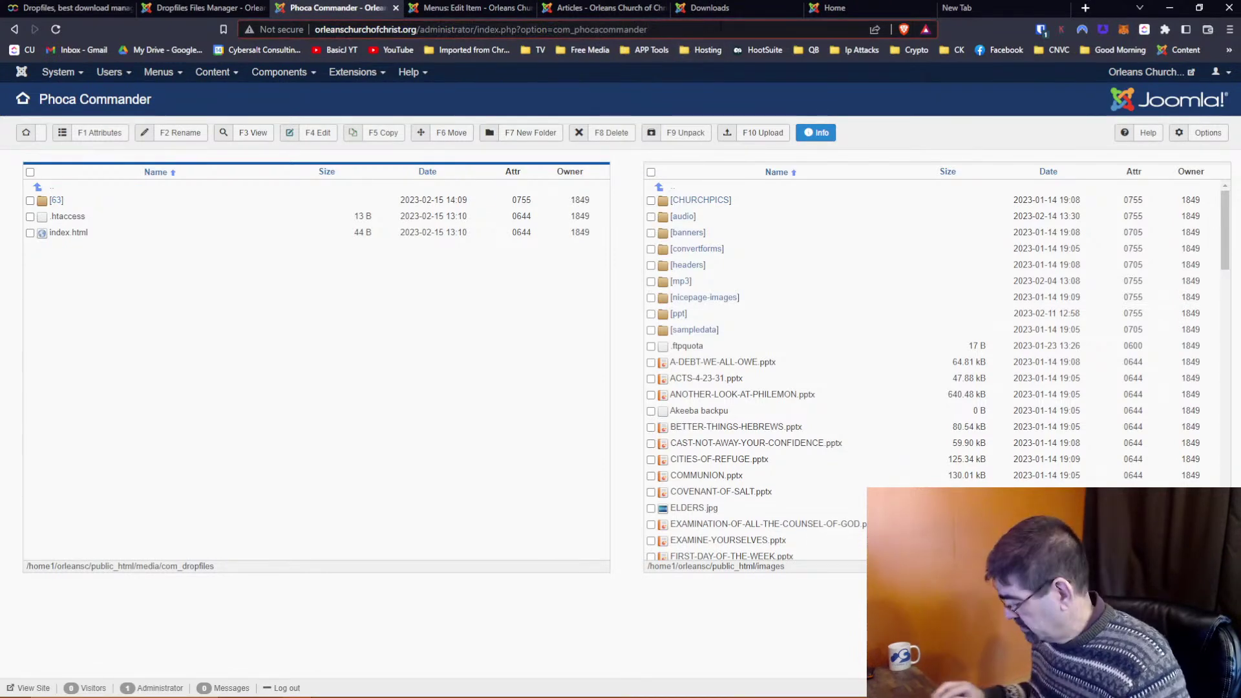
{"action": "key", "text": "Return"}
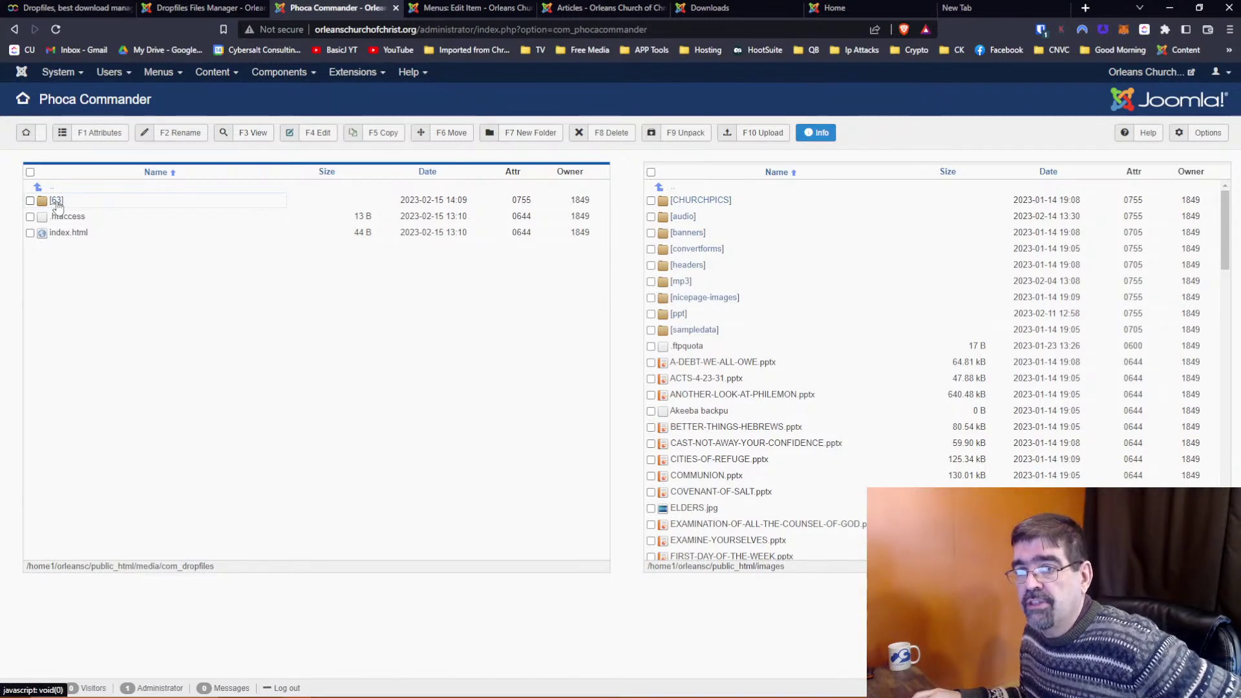
{"action": "left_click", "coordinate": [56, 201]}
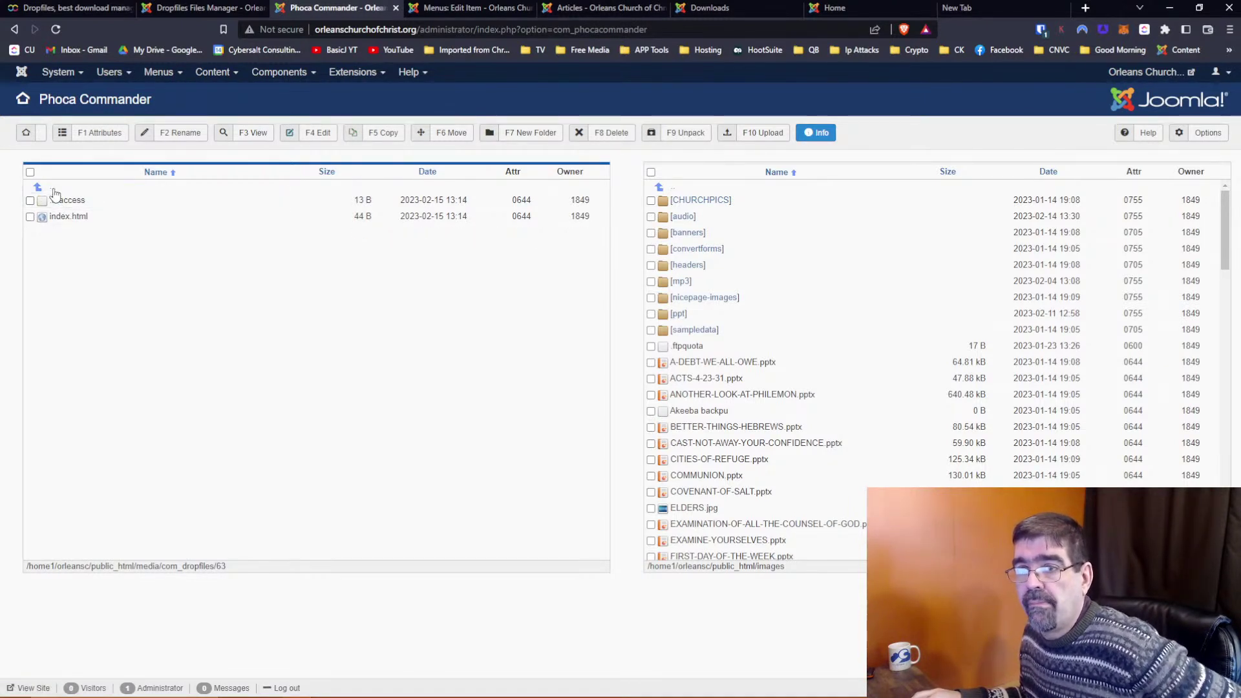
{"action": "left_click", "coordinate": [51, 188]}
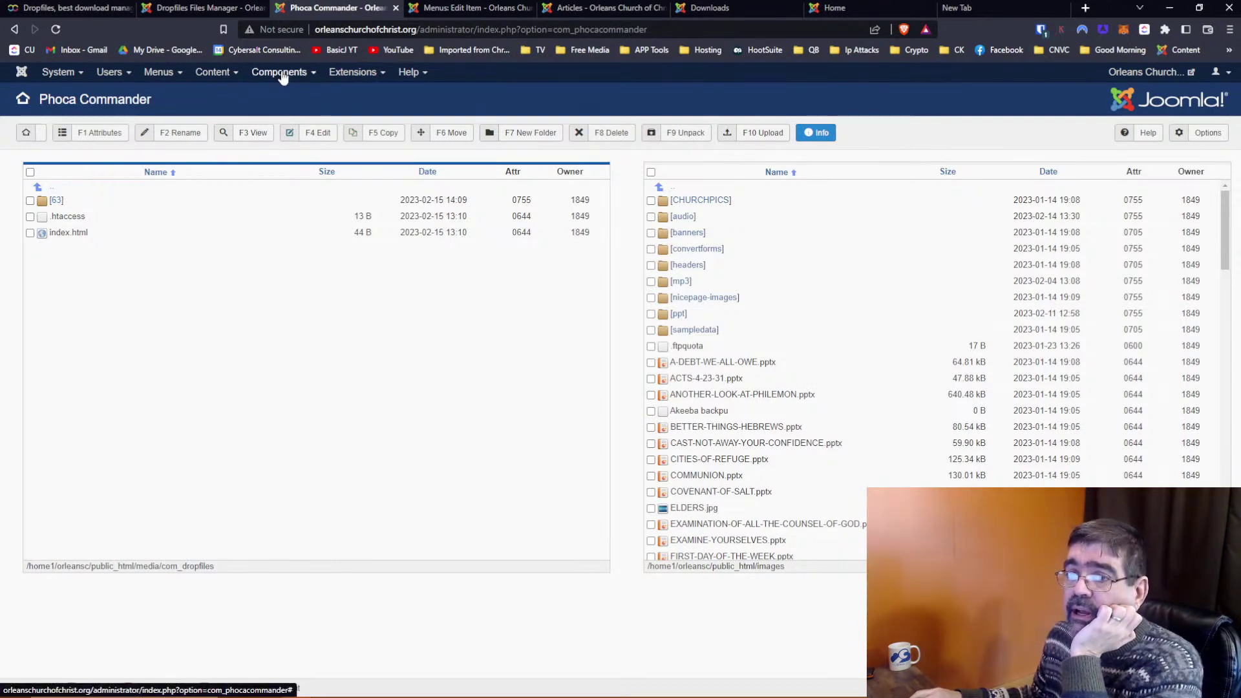
{"action": "left_click", "coordinate": [225, 11]}
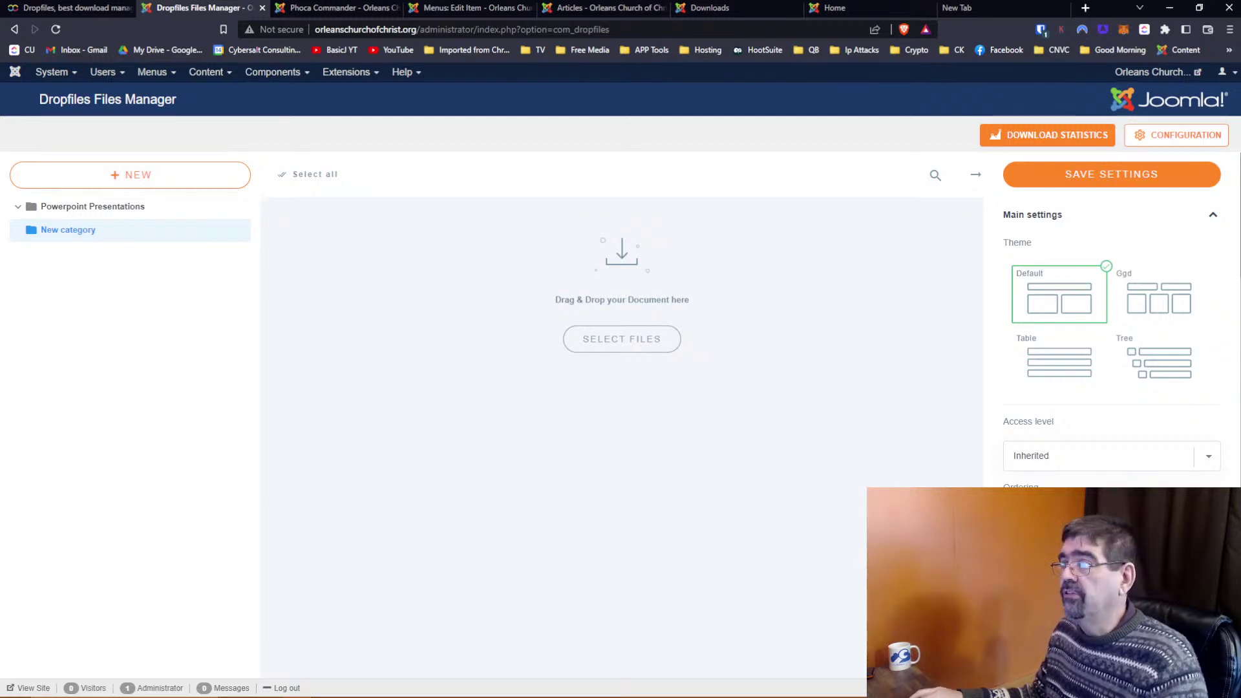
Save New category's settings and confirm com_dropfiles still contains only folder 63
{"action": "left_click", "coordinate": [1008, 184]}
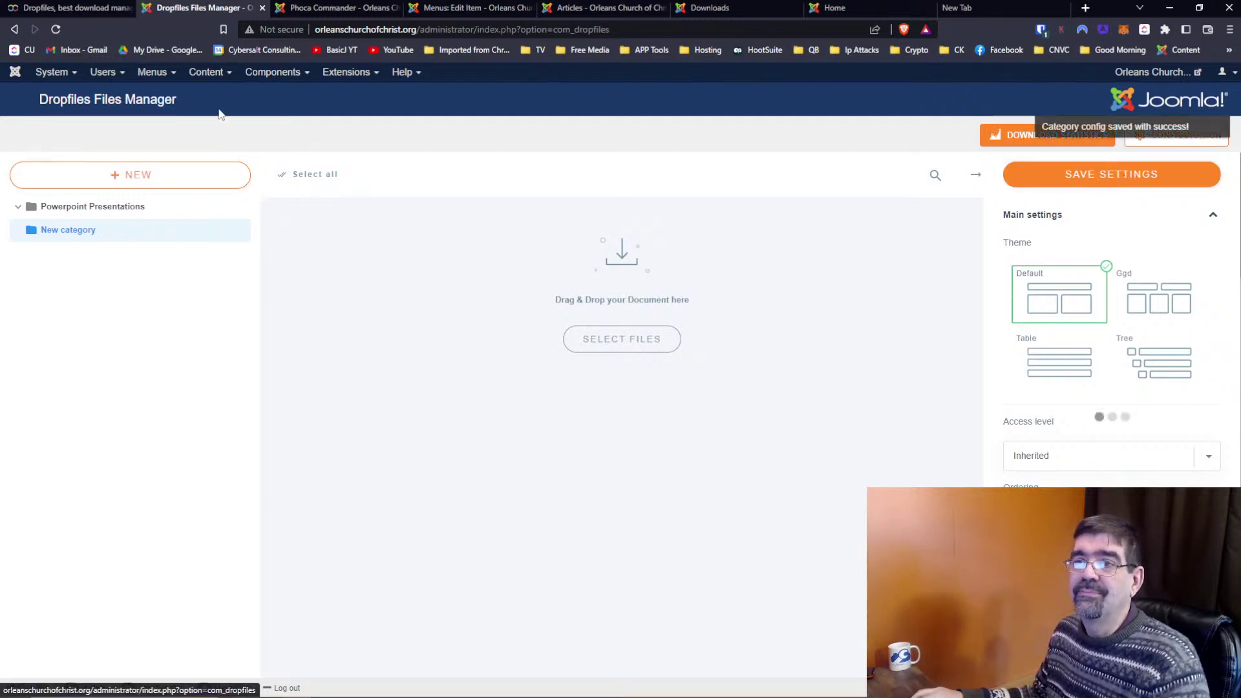
{"action": "left_click", "coordinate": [298, 6]}
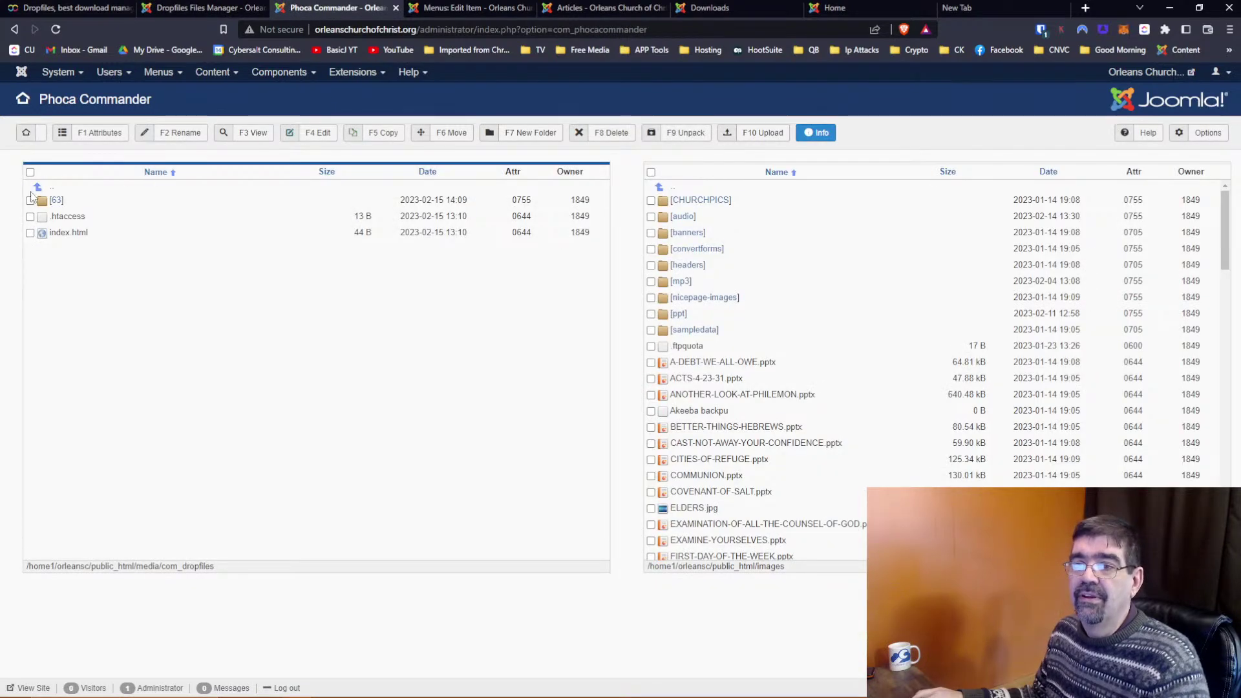
{"action": "left_click", "coordinate": [52, 190]}
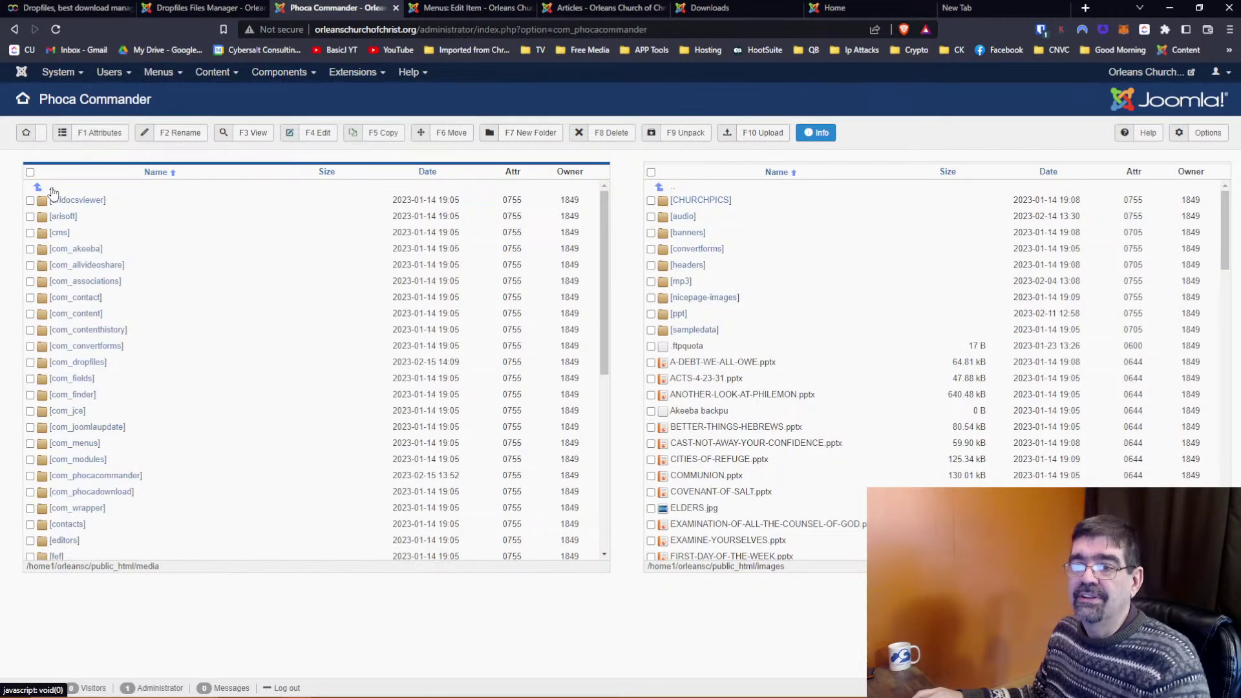
{"action": "left_click", "coordinate": [91, 364]}
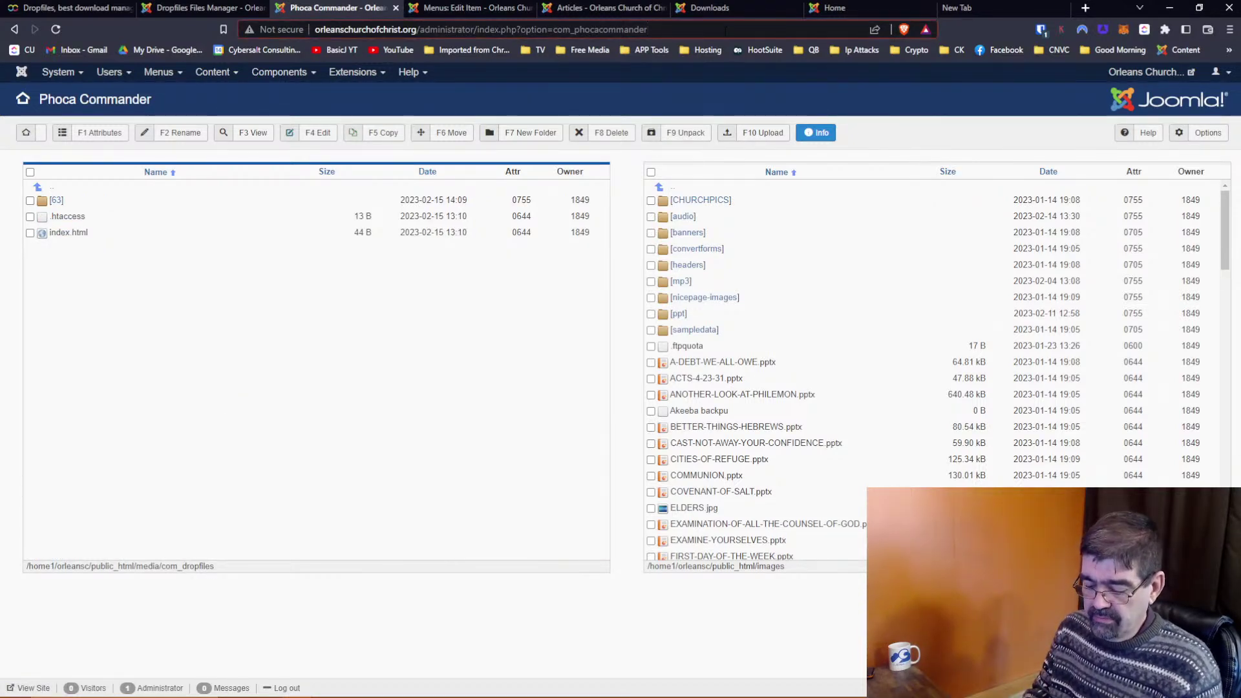
{"action": "key", "text": "Return"}
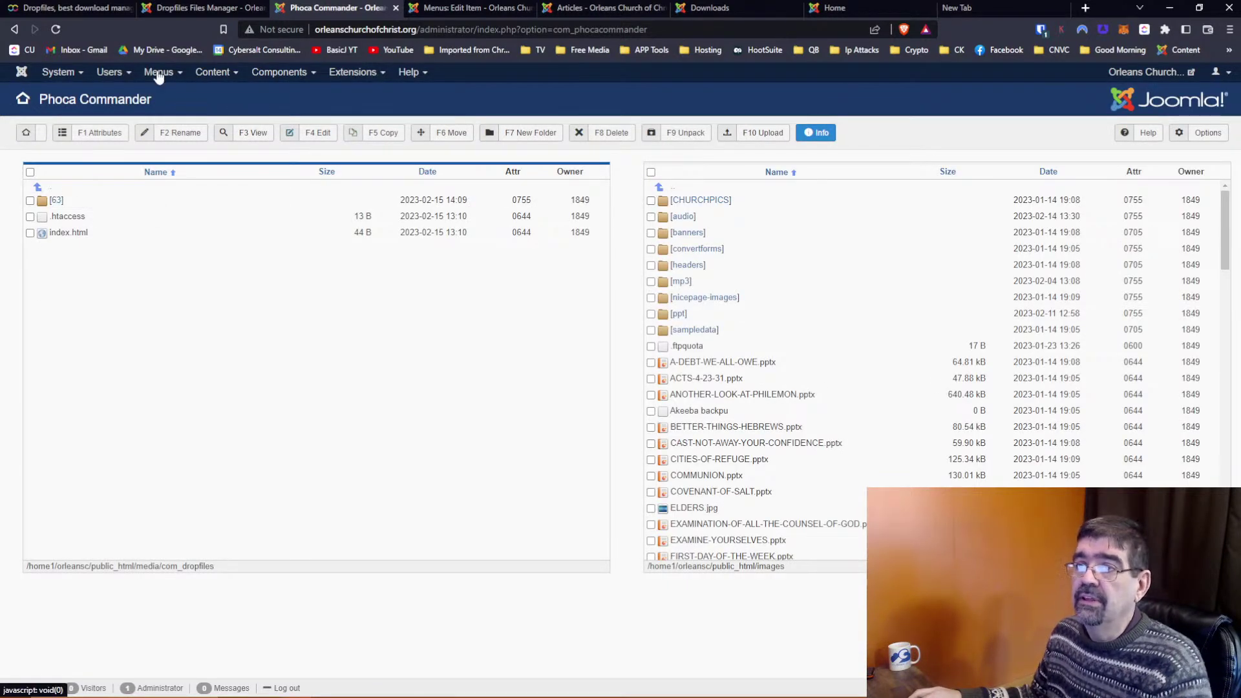
{"action": "left_click", "coordinate": [52, 189]}
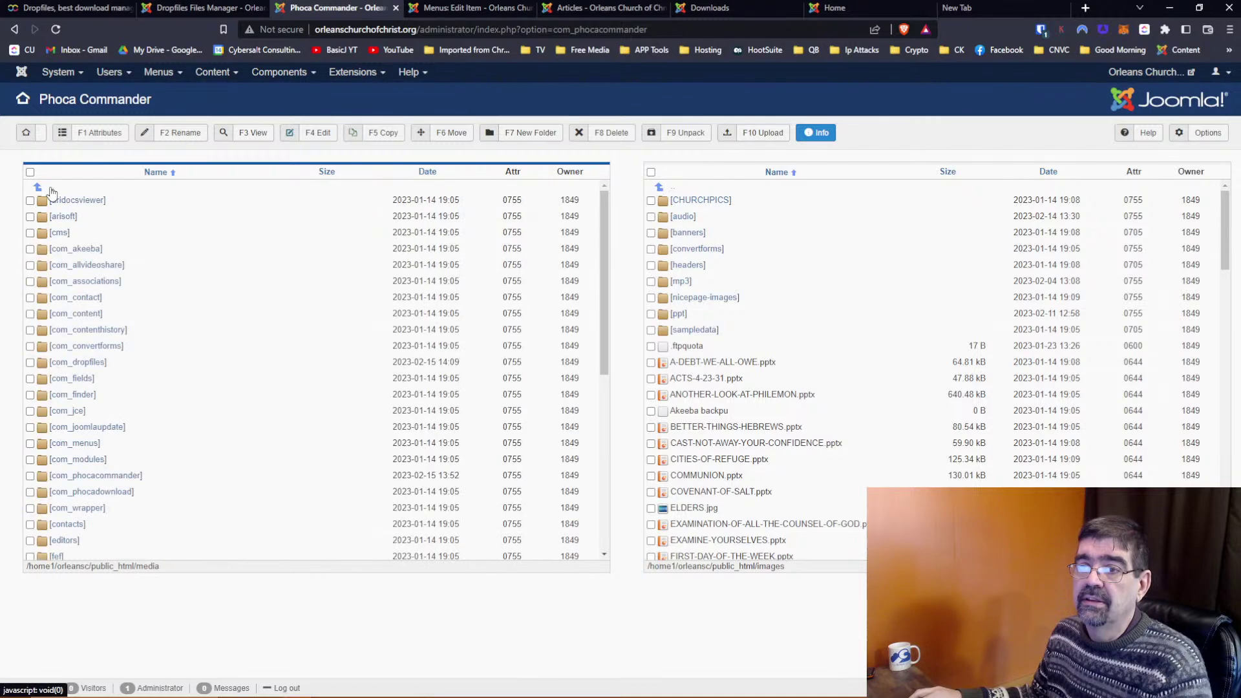
{"action": "left_click", "coordinate": [97, 364]}
{"action": "left_click", "coordinate": [214, 10]}
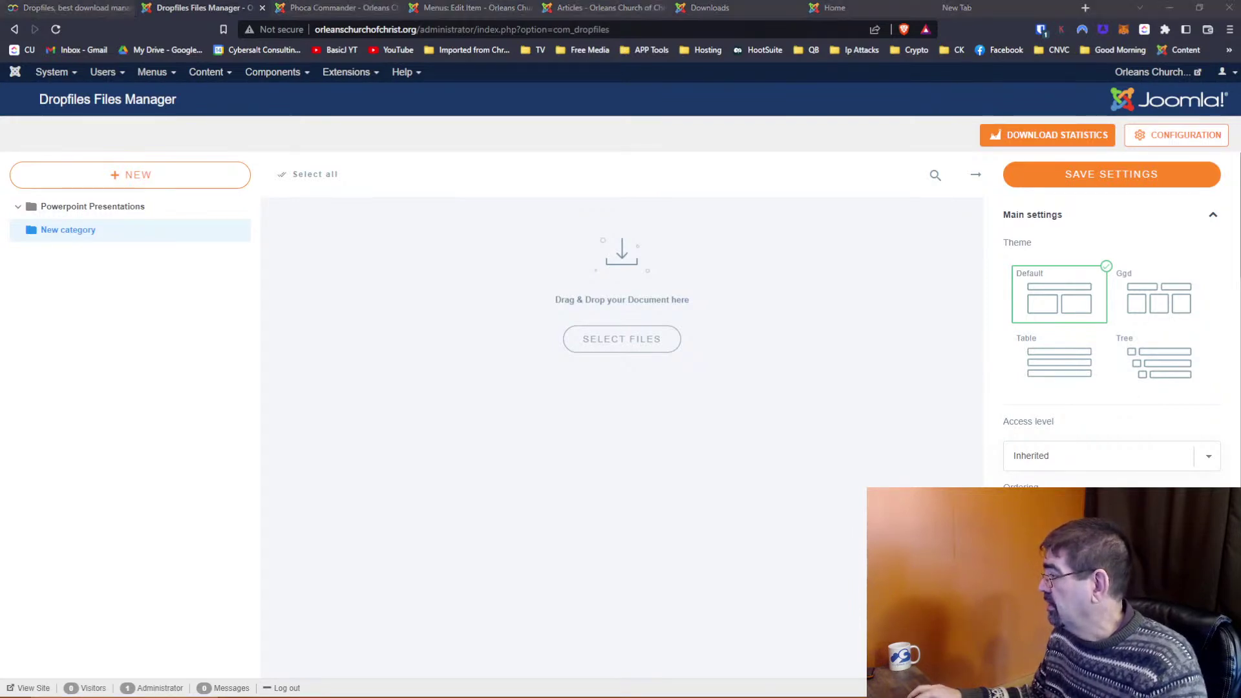
Drag the Beginning Slides .pptx from File Explorer into New category and save settings
{"action": "key", "text": "alt+Tab"}
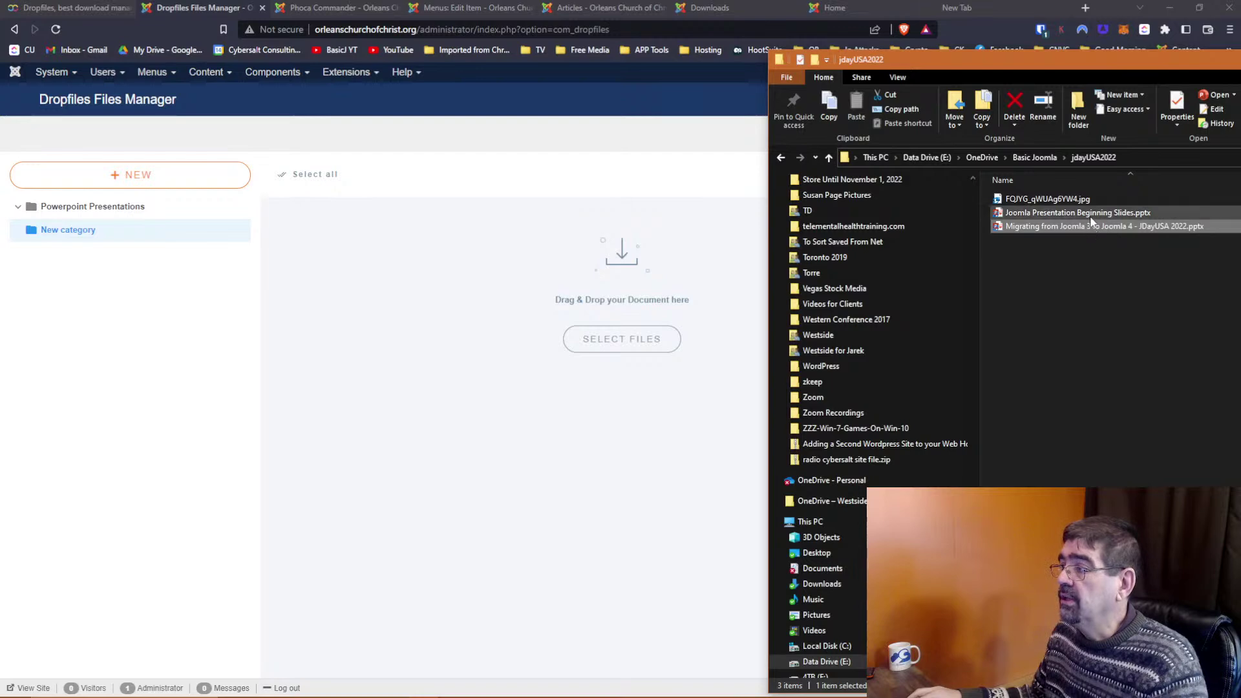
{"action": "left_click_drag", "start_coordinate": [1091, 219], "coordinate": [549, 296]}
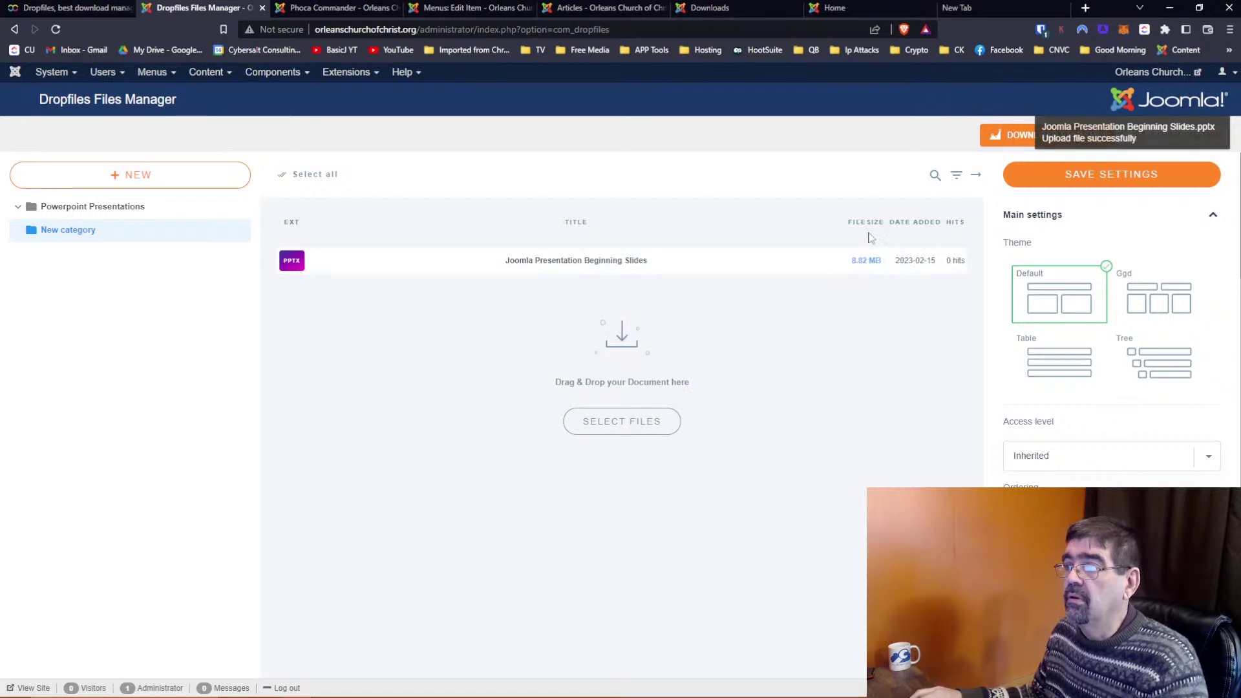
{"action": "left_click", "coordinate": [1141, 181]}
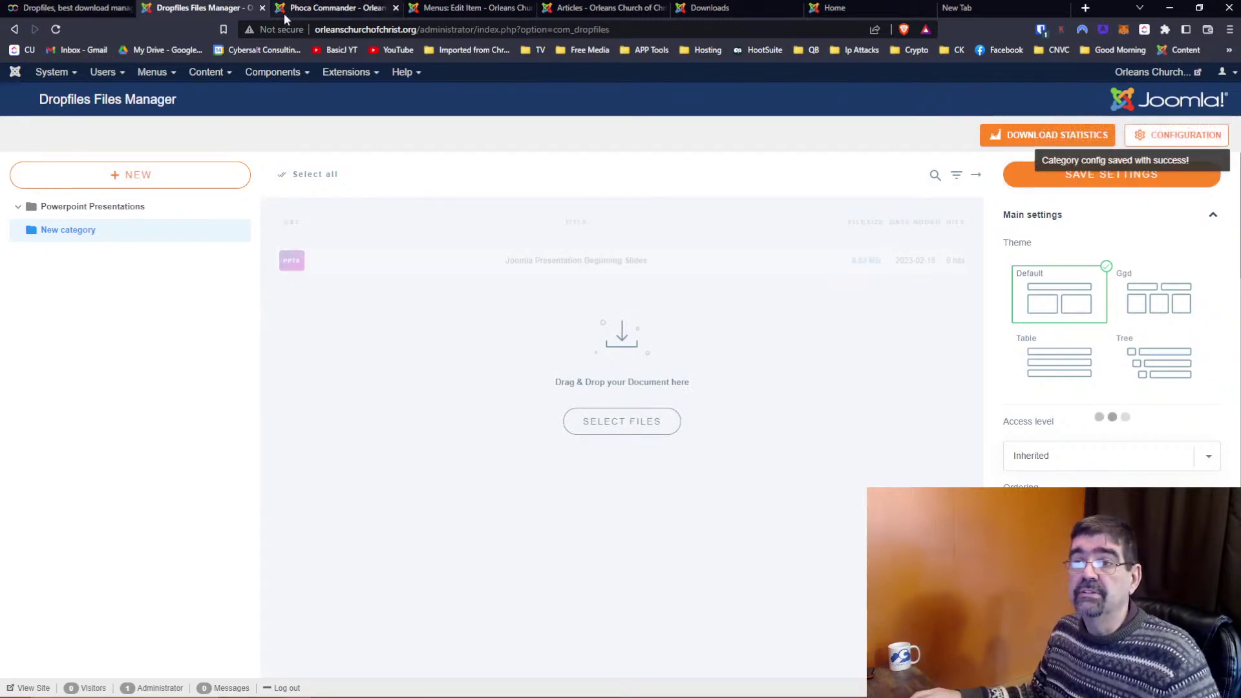
{"action": "left_click", "coordinate": [297, 7]}
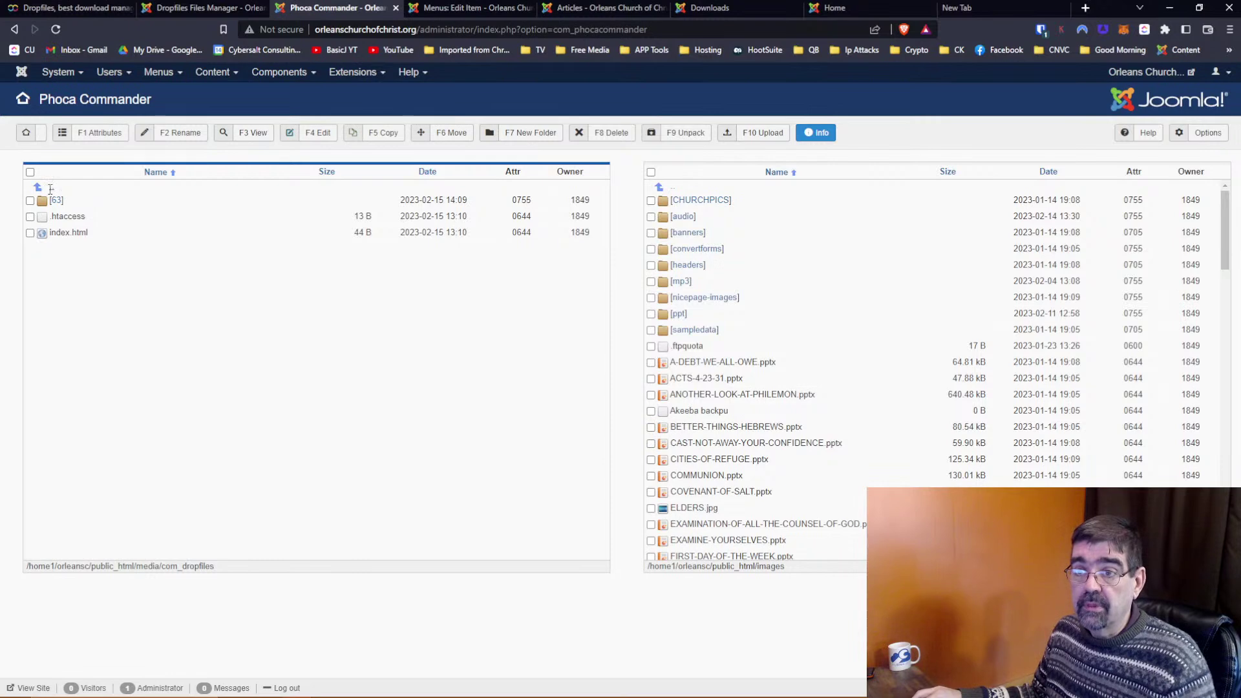
Open com_dropfiles folder 67 to find the uploaded 63ed3c89e6469.pptx
{"action": "left_click", "coordinate": [53, 190]}
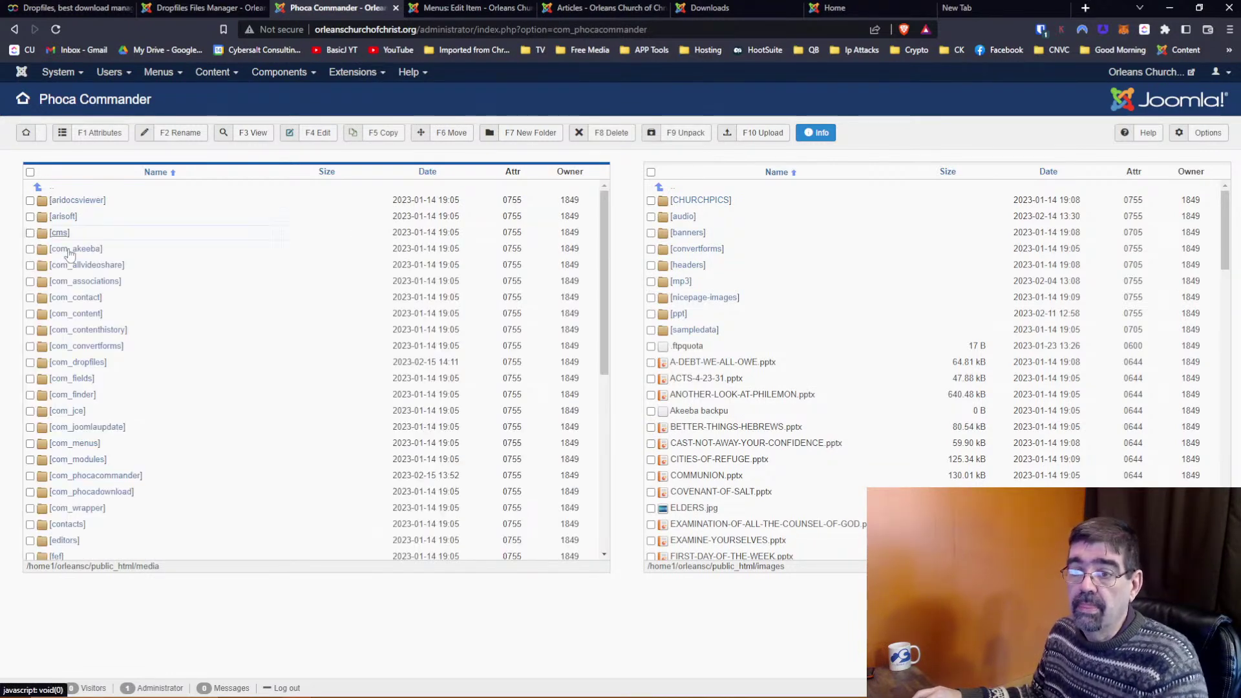
{"action": "left_click", "coordinate": [92, 365]}
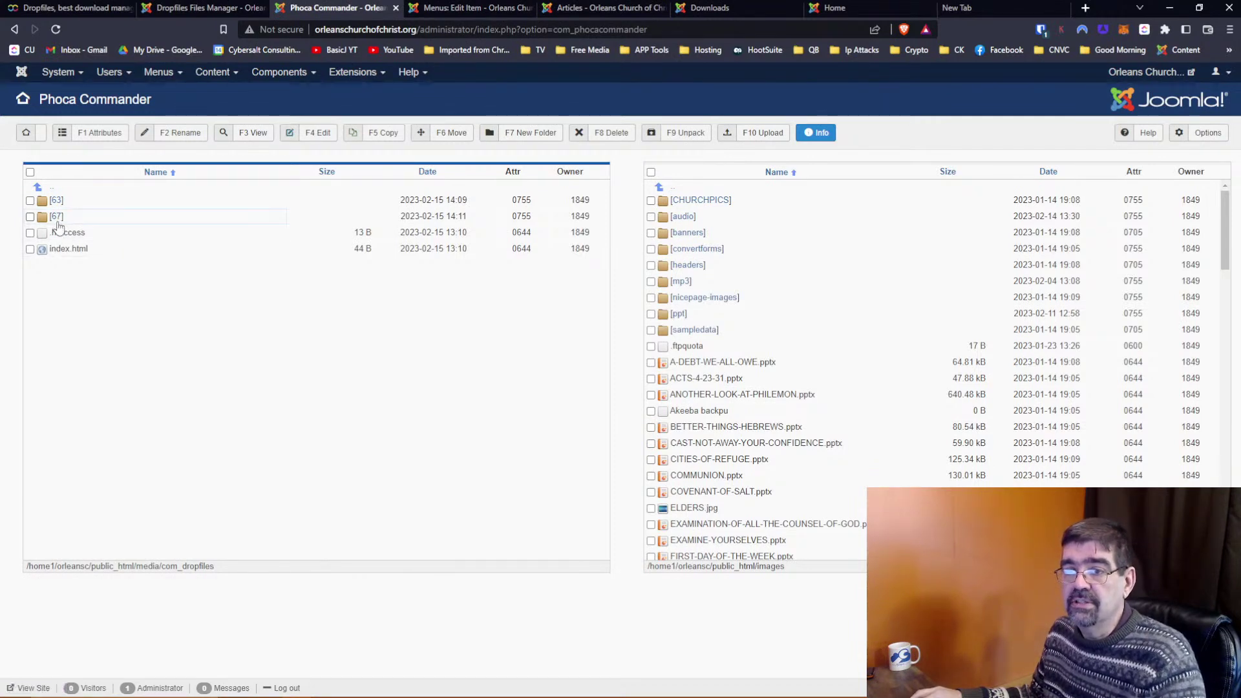
{"action": "left_click", "coordinate": [57, 217]}
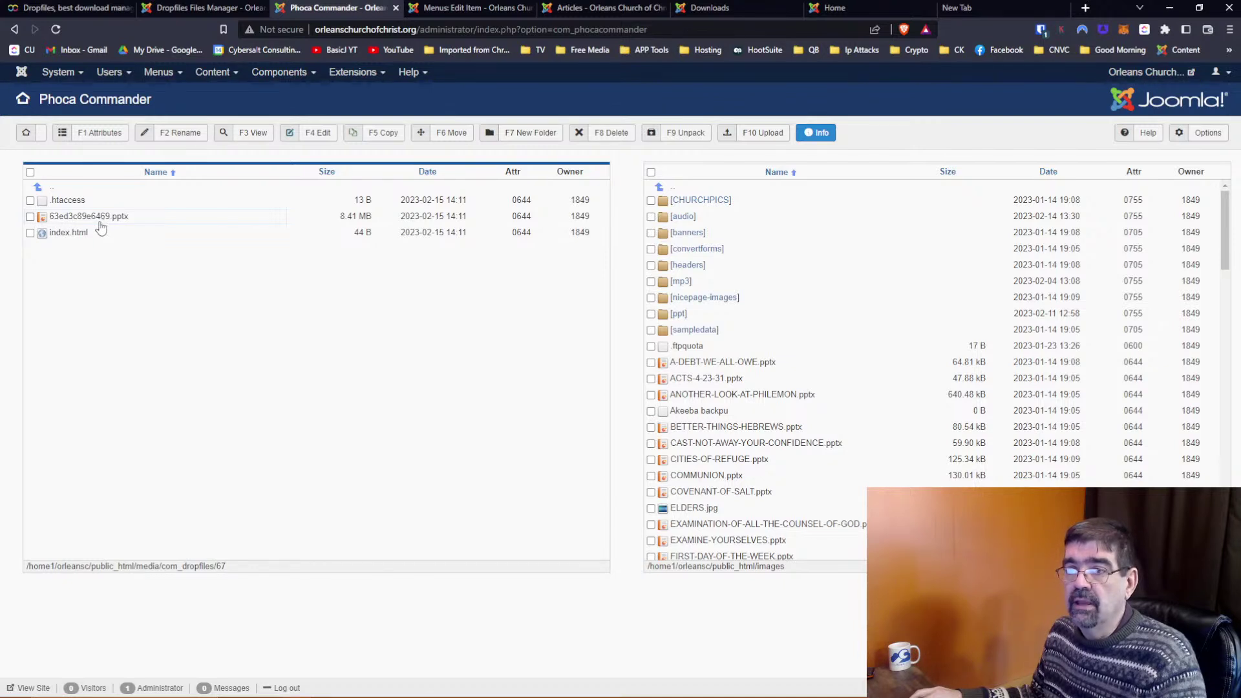
{"action": "left_click", "coordinate": [51, 187]}
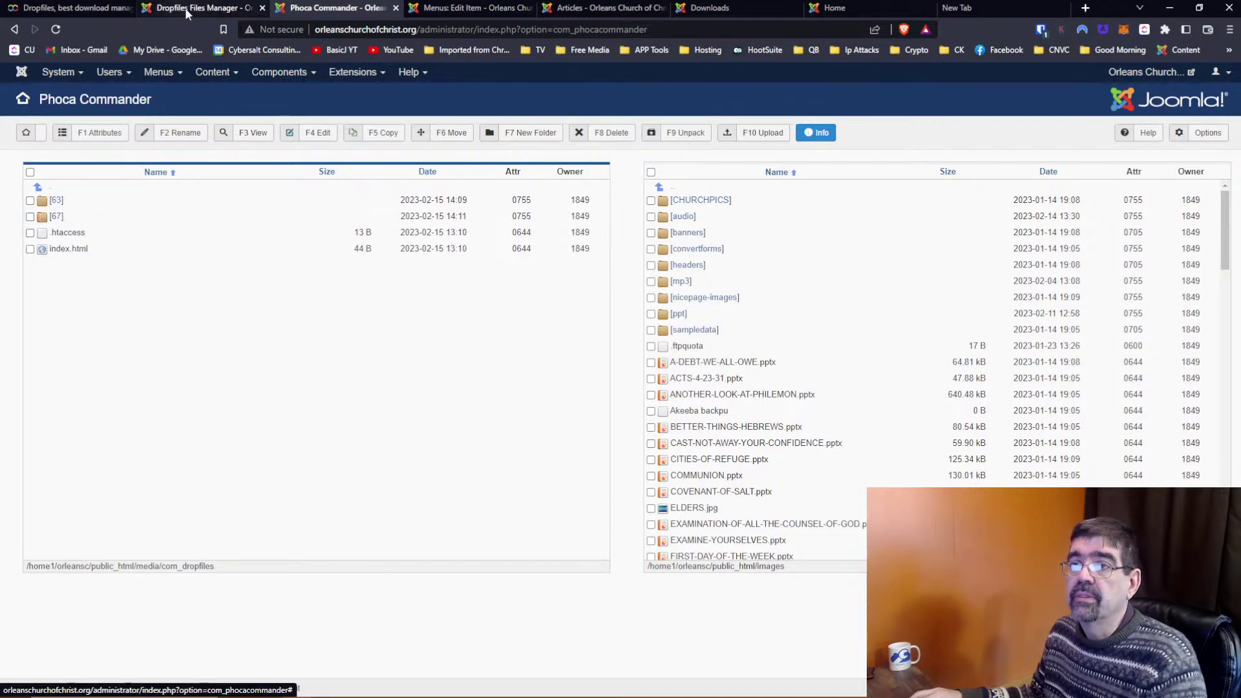
{"action": "left_click", "coordinate": [184, 7]}
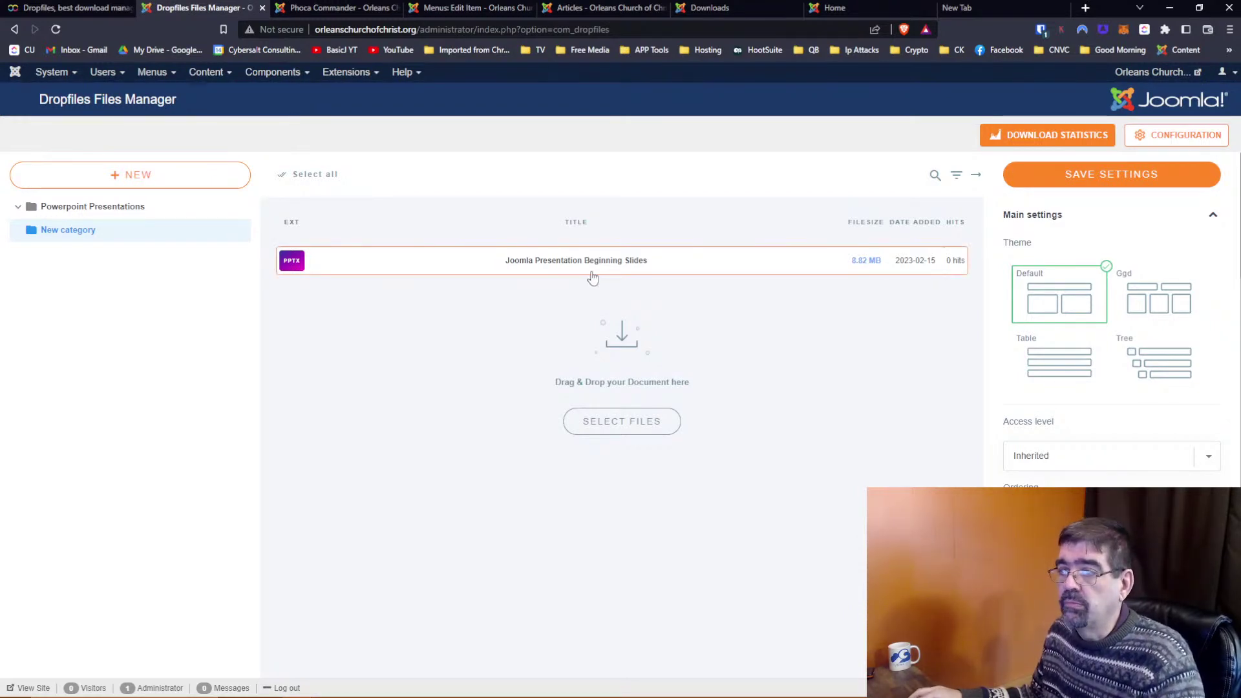
Copy the Beginning Slides file from New category and paste it into Powerpoint Presentations
{"action": "left_click", "coordinate": [391, 266]}
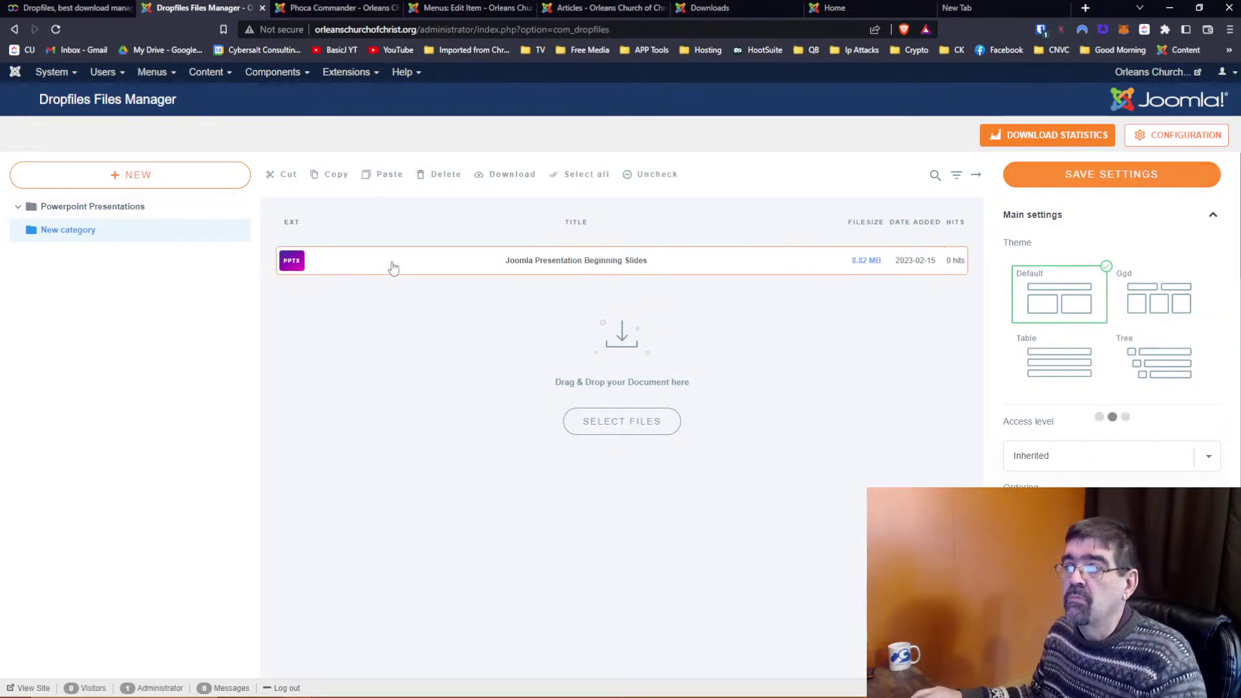
{"action": "left_click", "coordinate": [334, 181]}
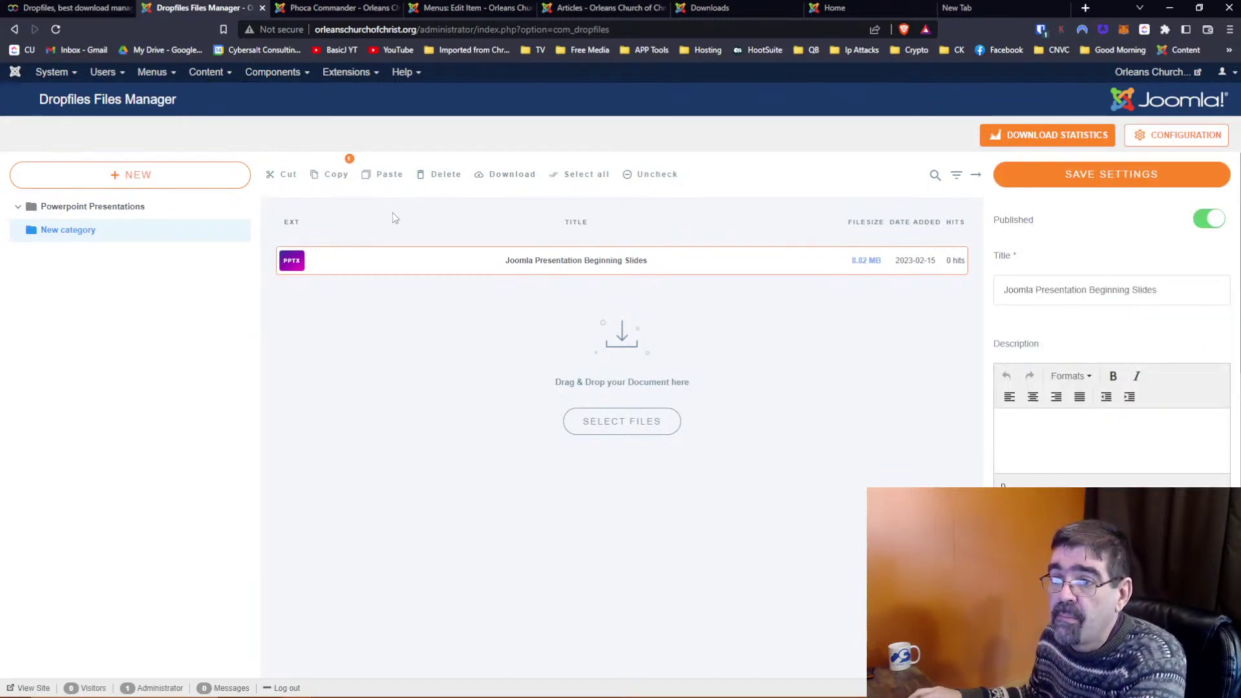
{"action": "left_click", "coordinate": [120, 219]}
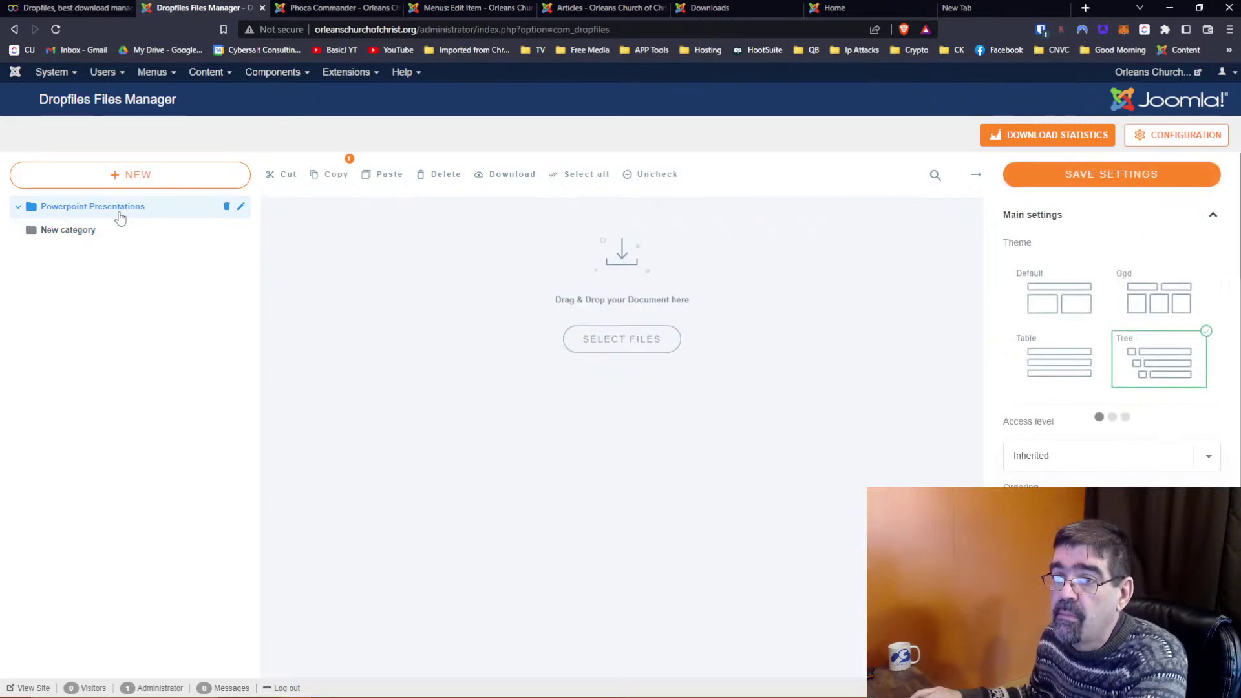
{"action": "left_click", "coordinate": [388, 180]}
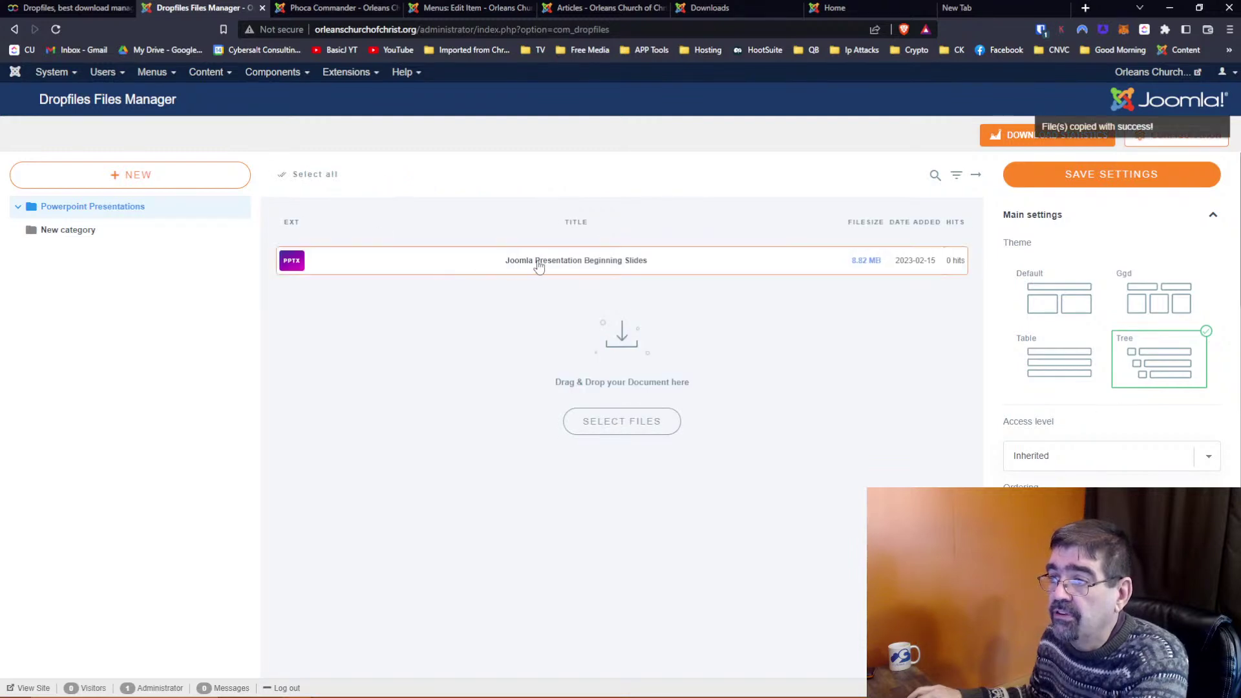
{"action": "left_click", "coordinate": [73, 238]}
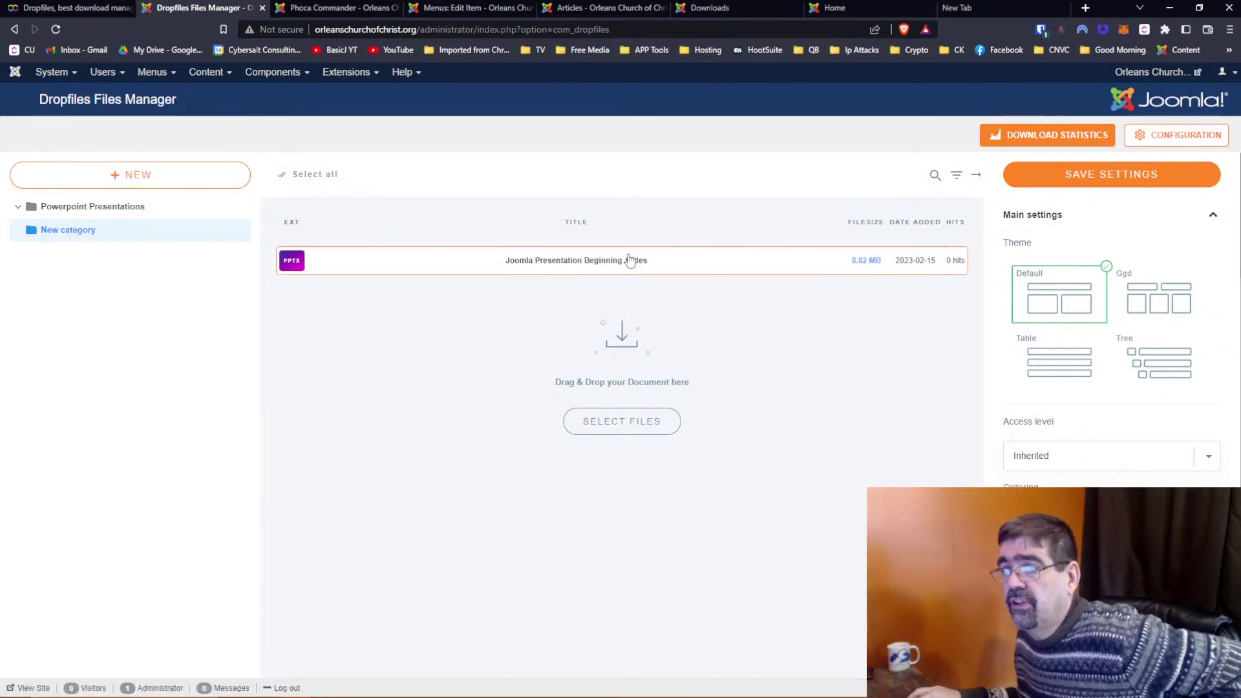
{"action": "left_click", "coordinate": [345, 9]}
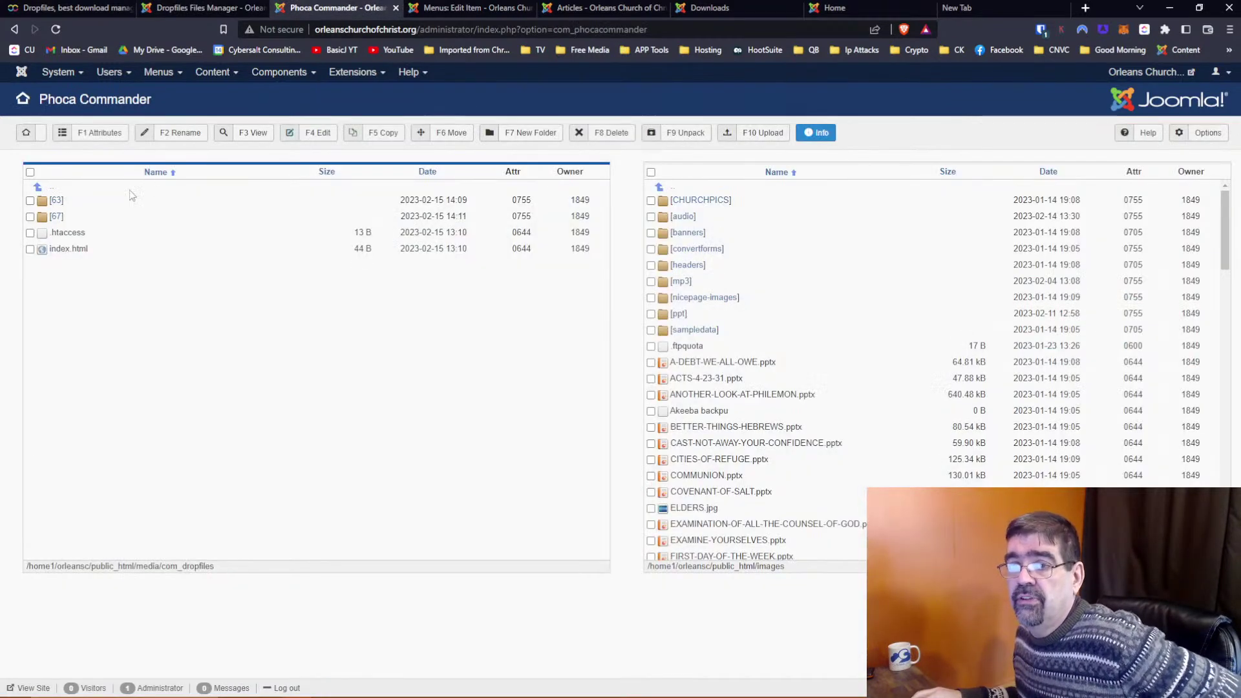
Compare com_dropfiles folders 63 and 67 against the Beginning Slides file in New category, ending in the Dropfiles manager
{"action": "left_click", "coordinate": [57, 202]}
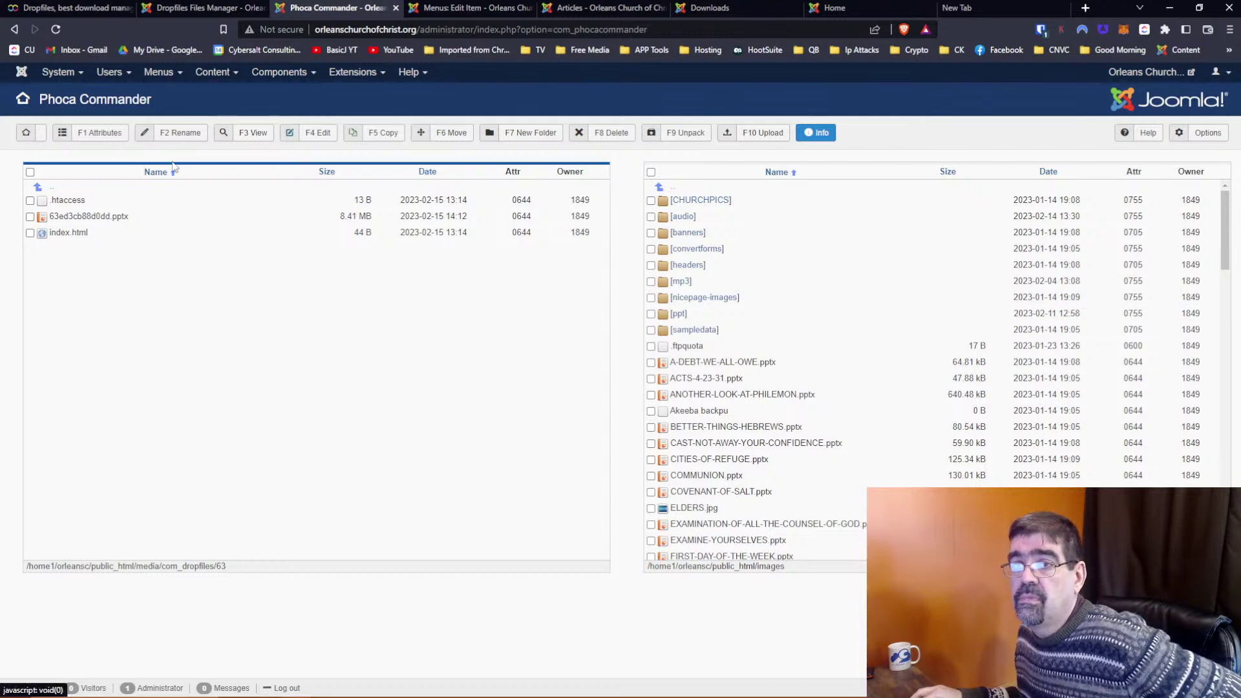
{"action": "left_click", "coordinate": [54, 195]}
{"action": "left_click", "coordinate": [56, 217]}
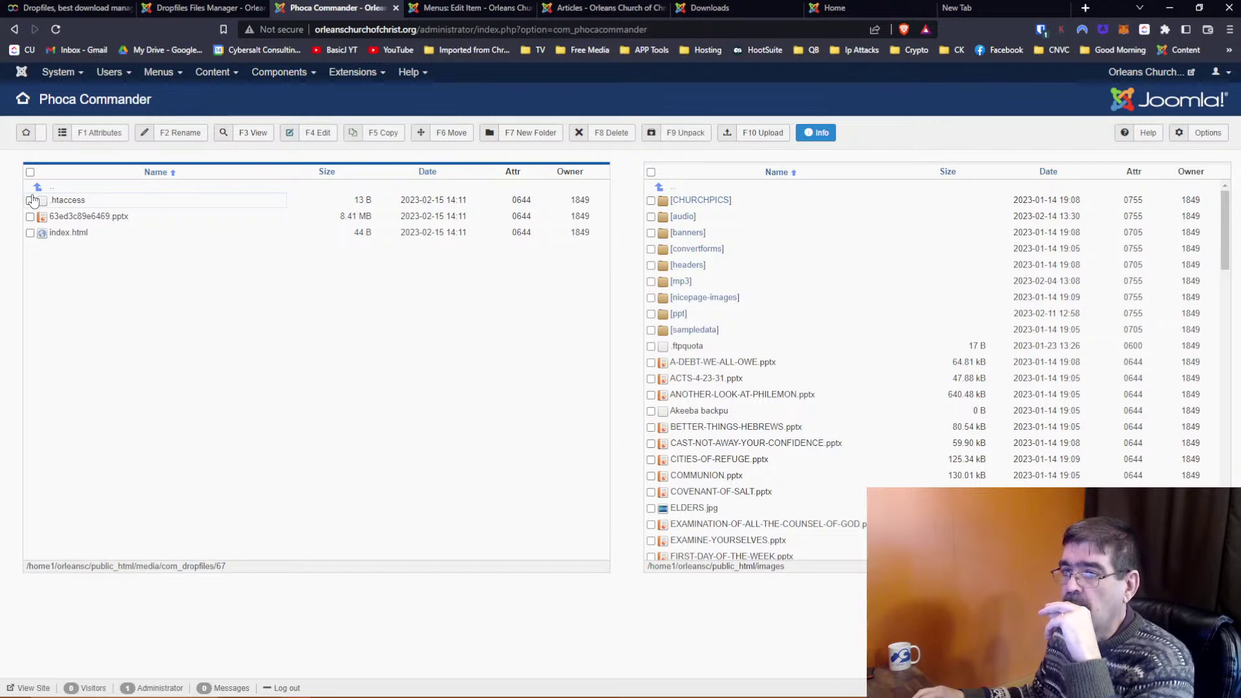
{"action": "left_click", "coordinate": [182, 8]}
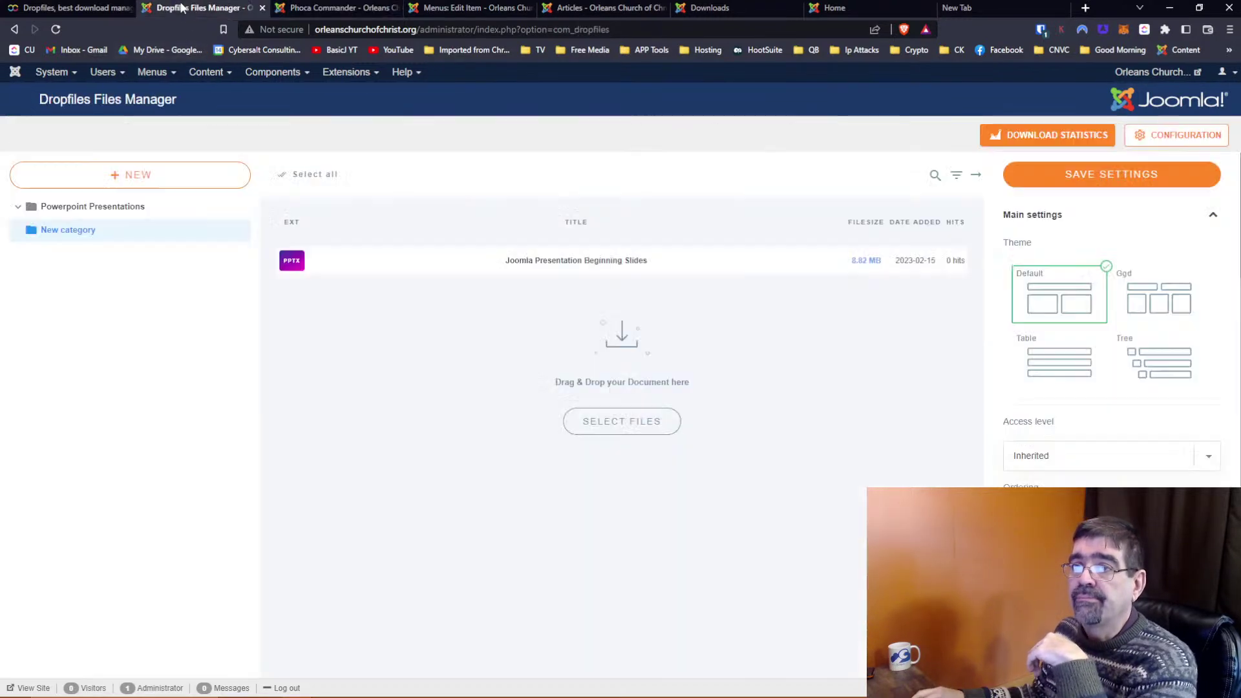
{"action": "left_click", "coordinate": [777, 265]}
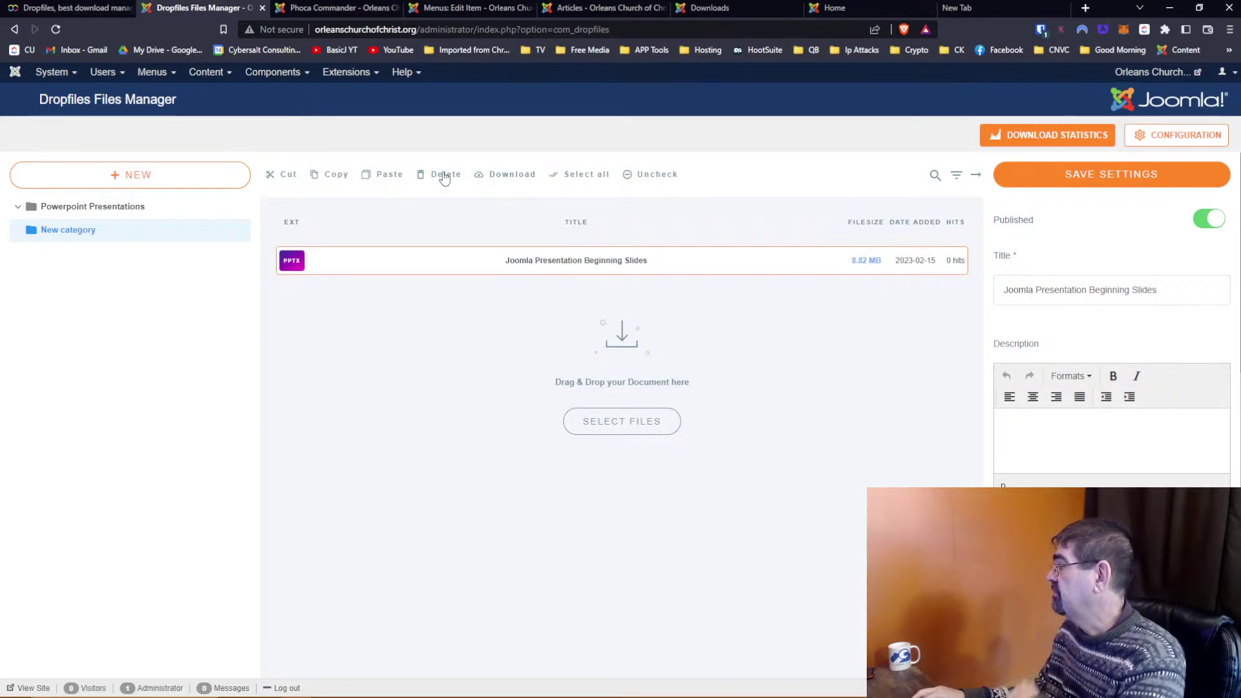
{"action": "left_click", "coordinate": [342, 7]}
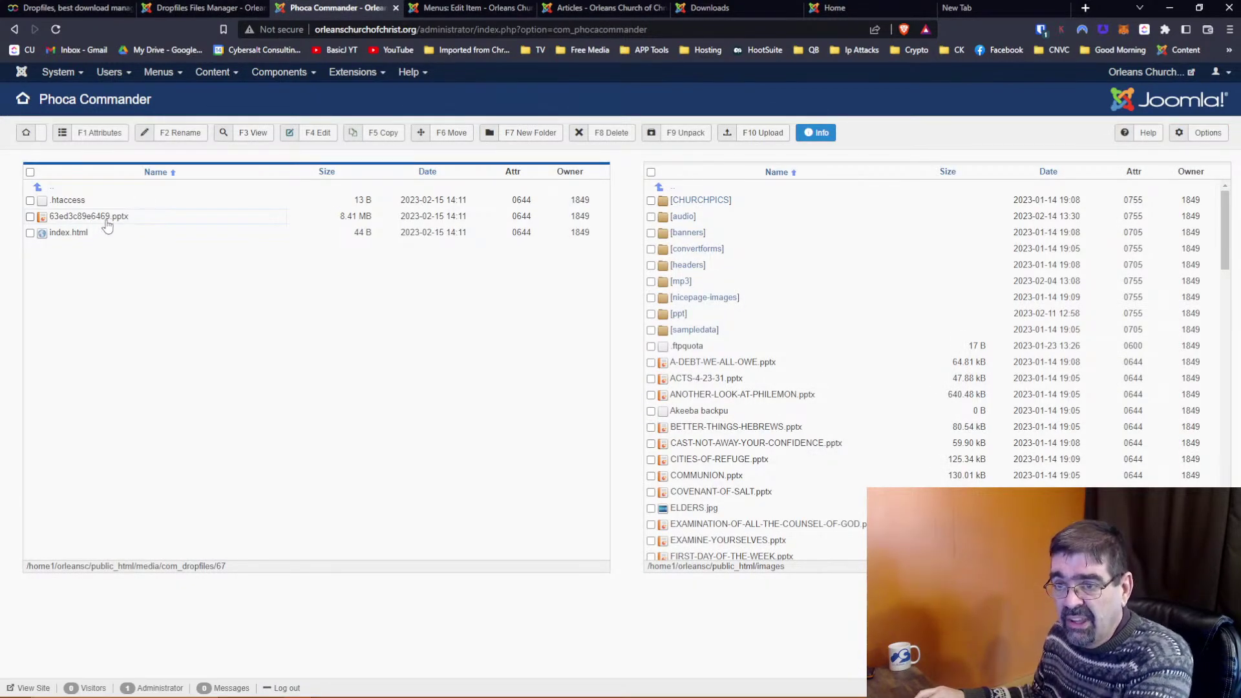
{"action": "left_click", "coordinate": [55, 190]}
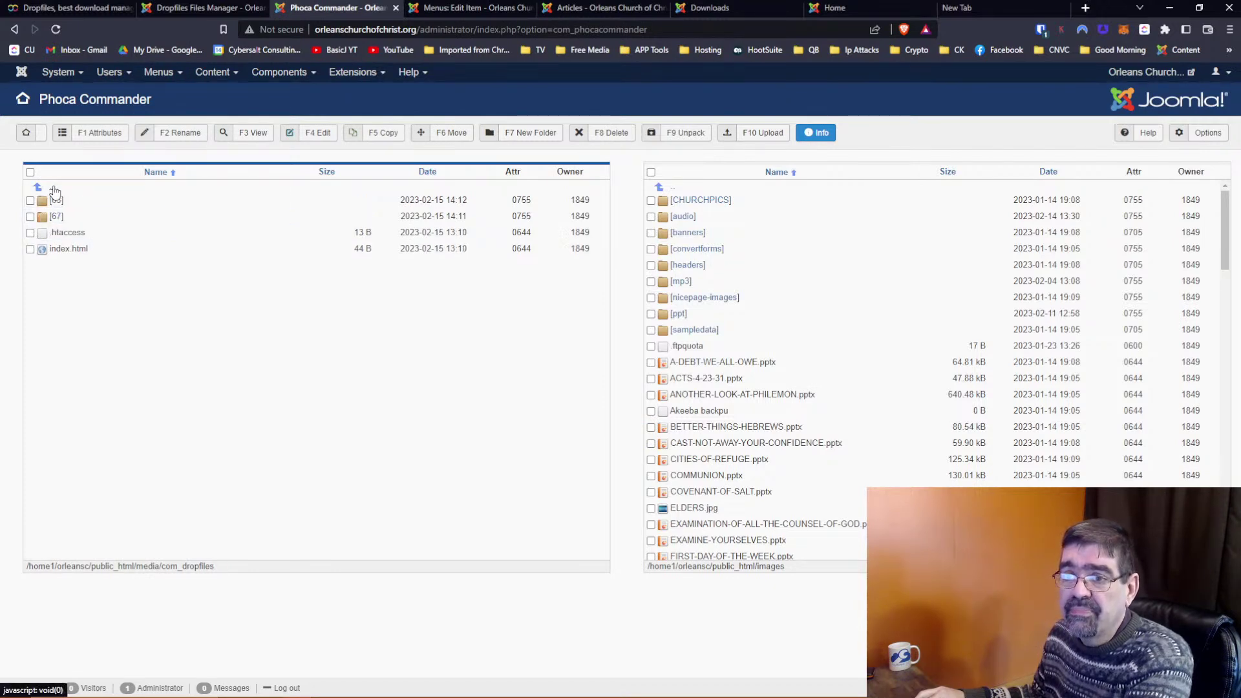
{"action": "left_click", "coordinate": [58, 203]}
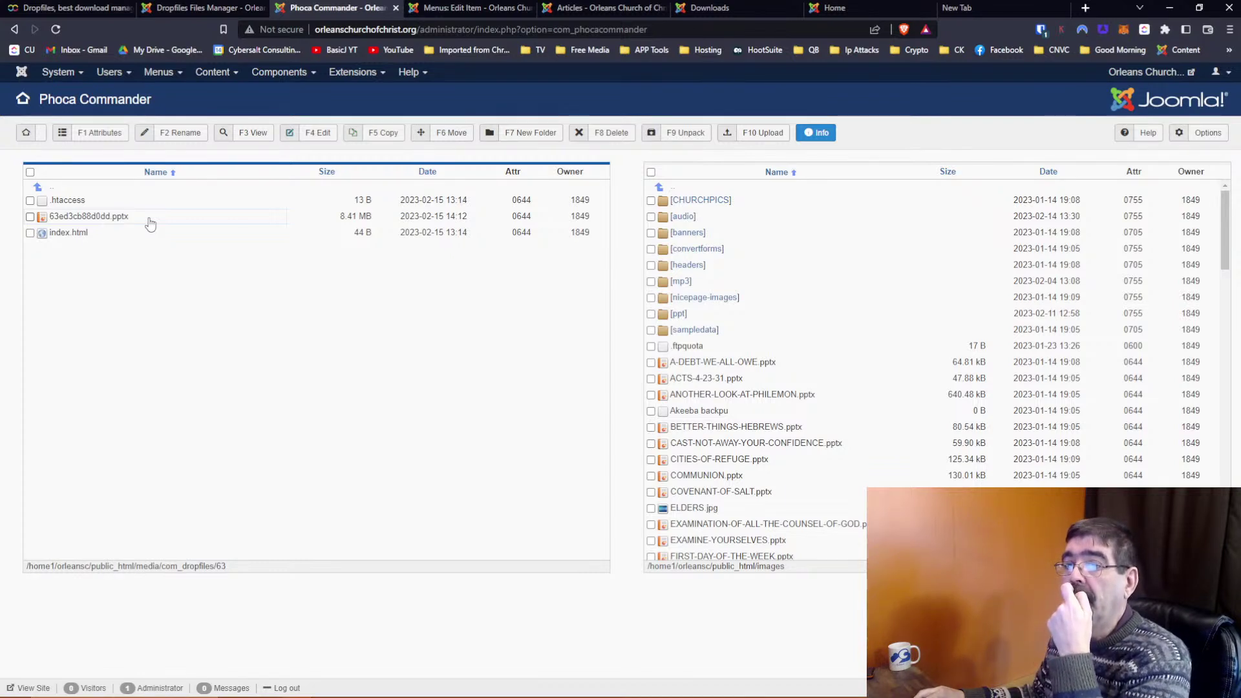
{"action": "left_click", "coordinate": [179, 8]}
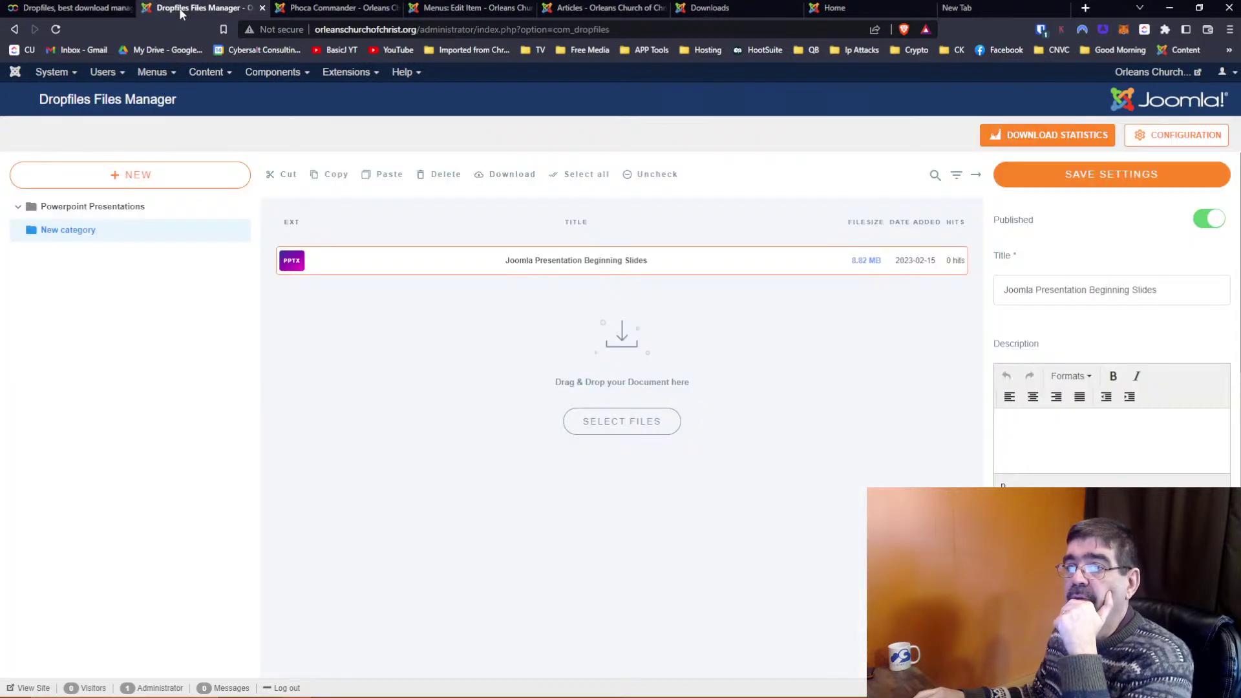
Send the Beginning Slides .pptx from File Explorer as a new version, updating the file to 8.82 MB
{"action": "left_click", "coordinate": [716, 262]}
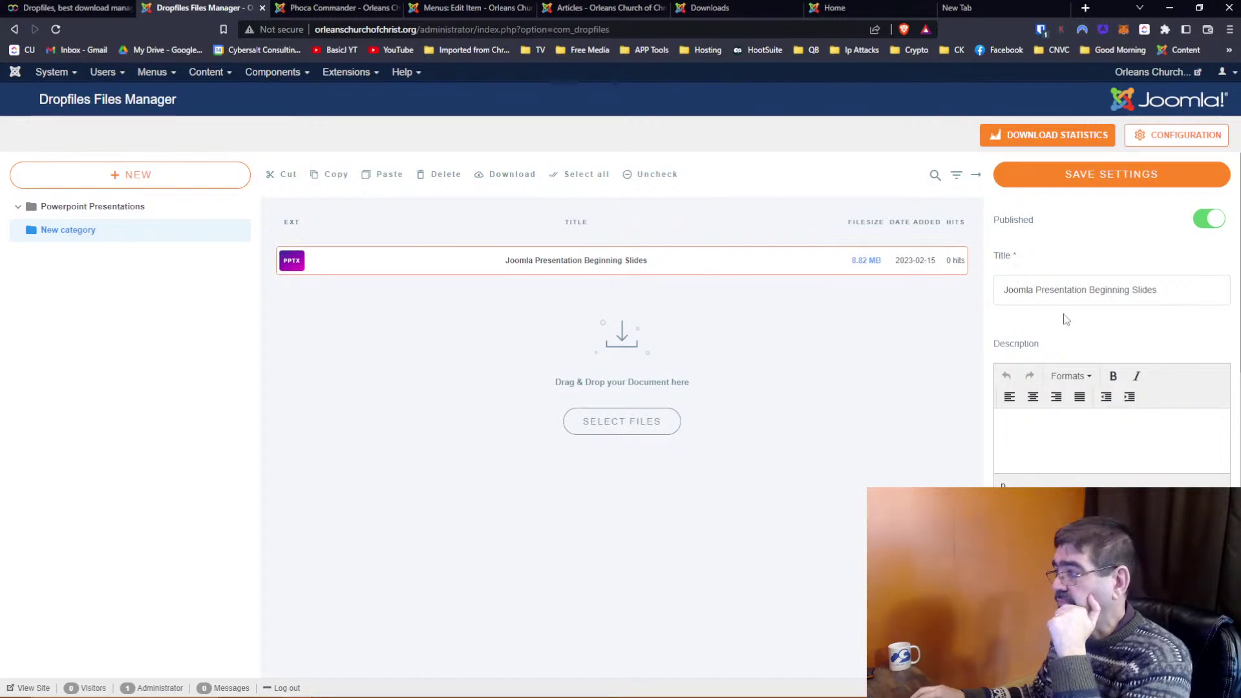
{"action": "scroll", "coordinate": [1065, 339], "scroll_direction": "down", "scroll_amount": 5}
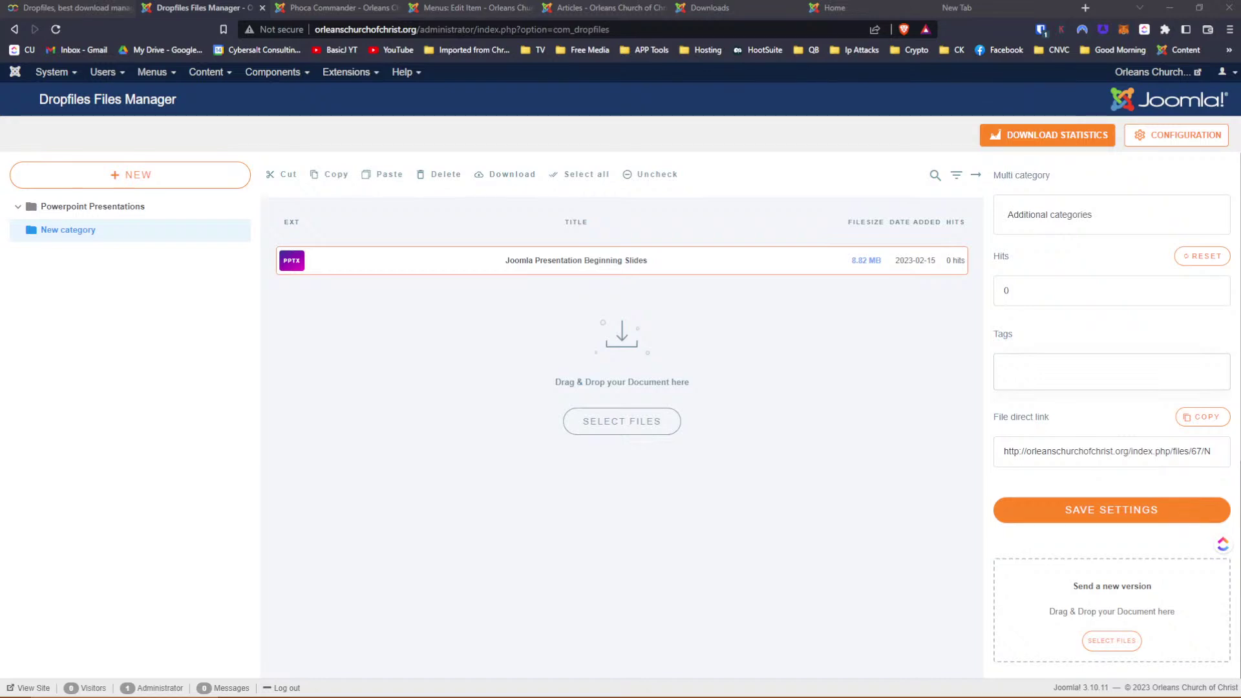
{"action": "key", "text": "alt+Tab"}
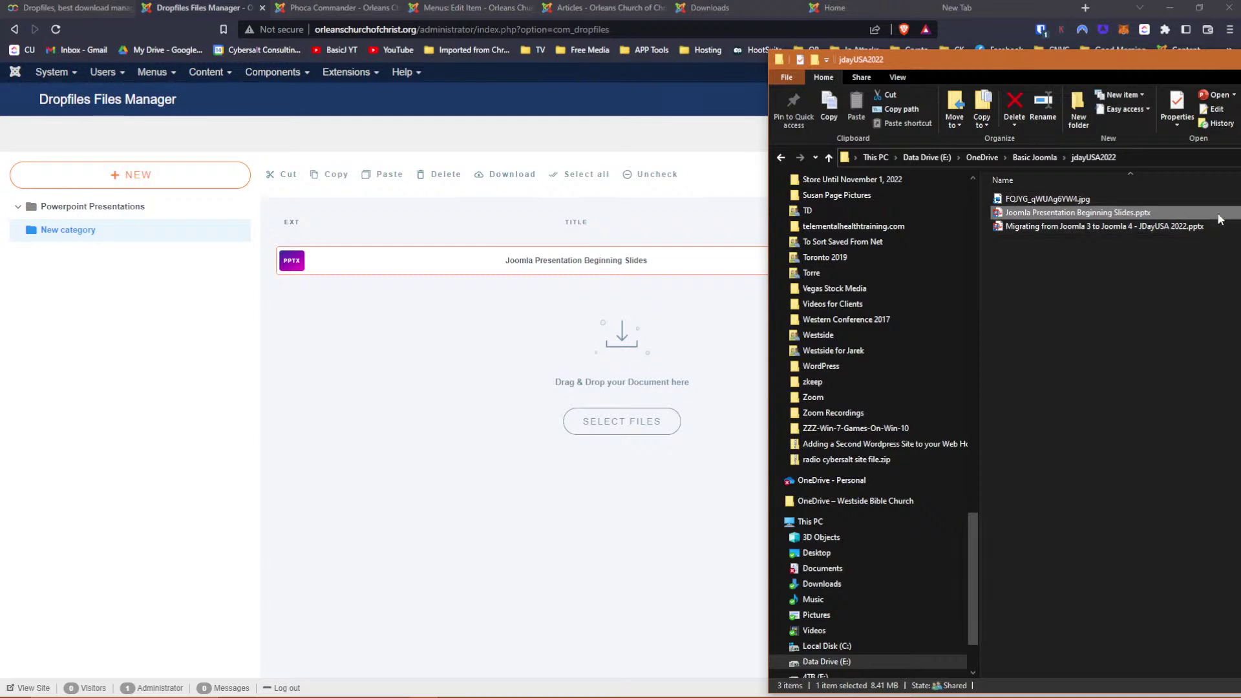
{"action": "left_click_drag", "start_coordinate": [1132, 227], "coordinate": [1097, 252]}
{"action": "left_click_drag", "start_coordinate": [1086, 56], "coordinate": [1240, 90]}
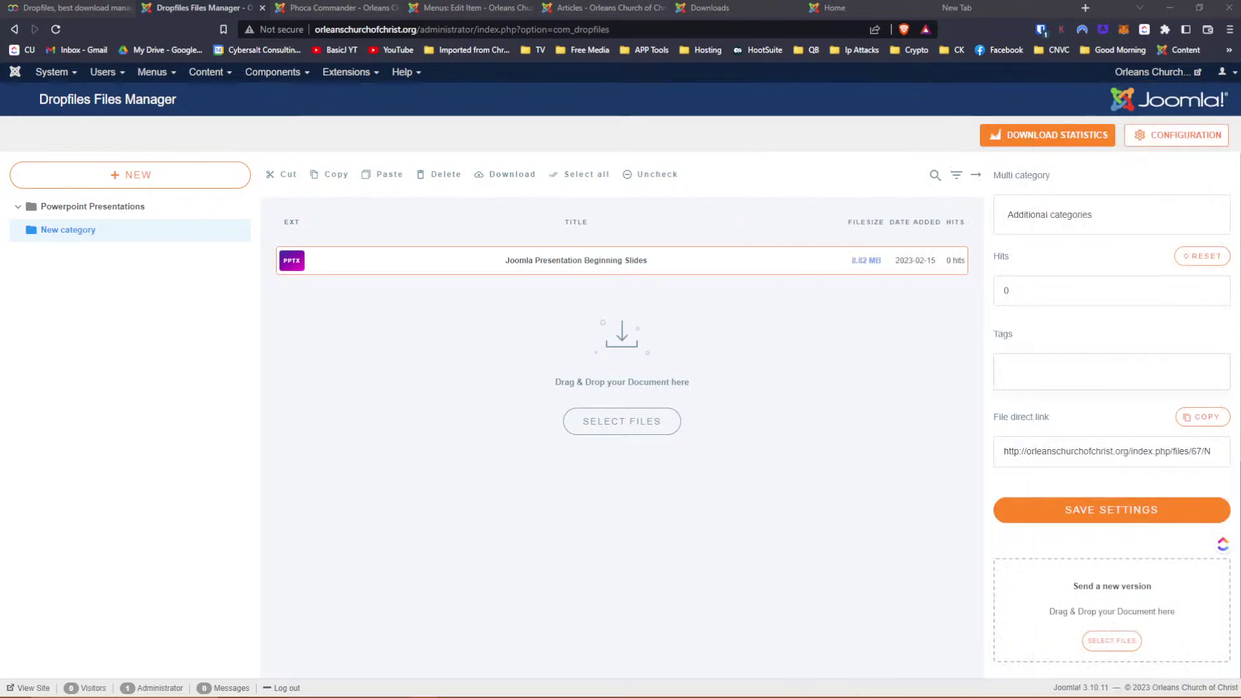
{"action": "left_click_drag", "start_coordinate": [1240, 549], "coordinate": [1107, 632]}
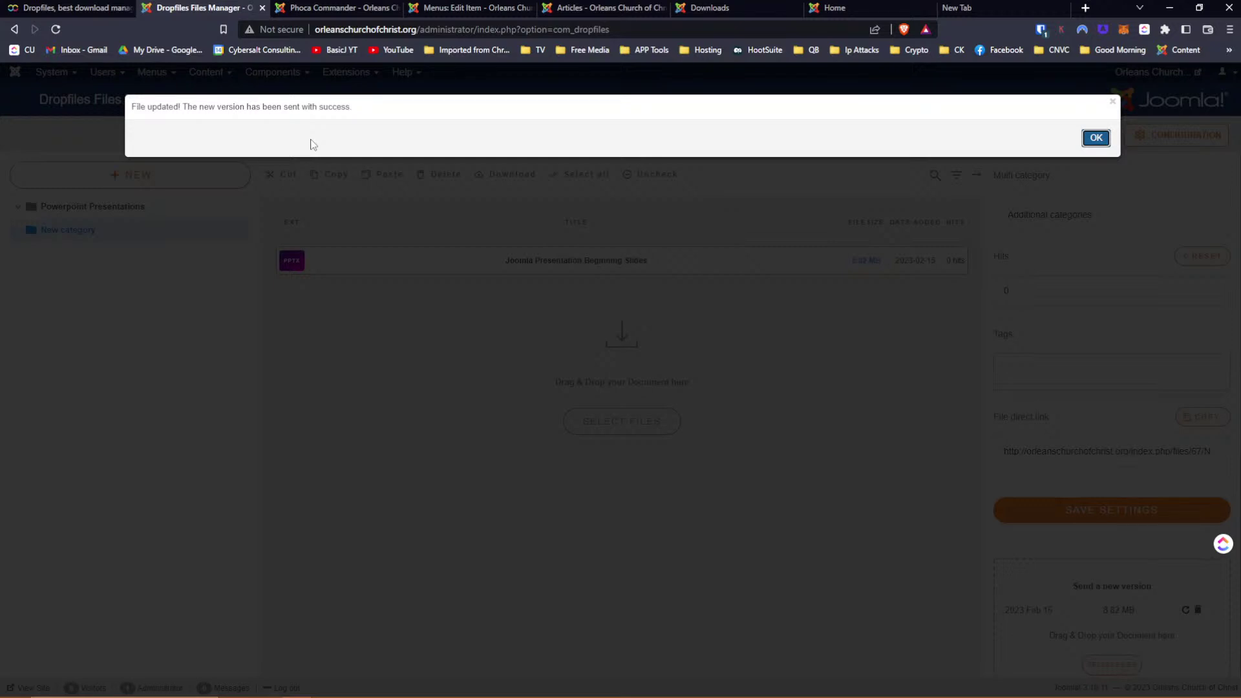
{"action": "left_click", "coordinate": [1092, 141]}
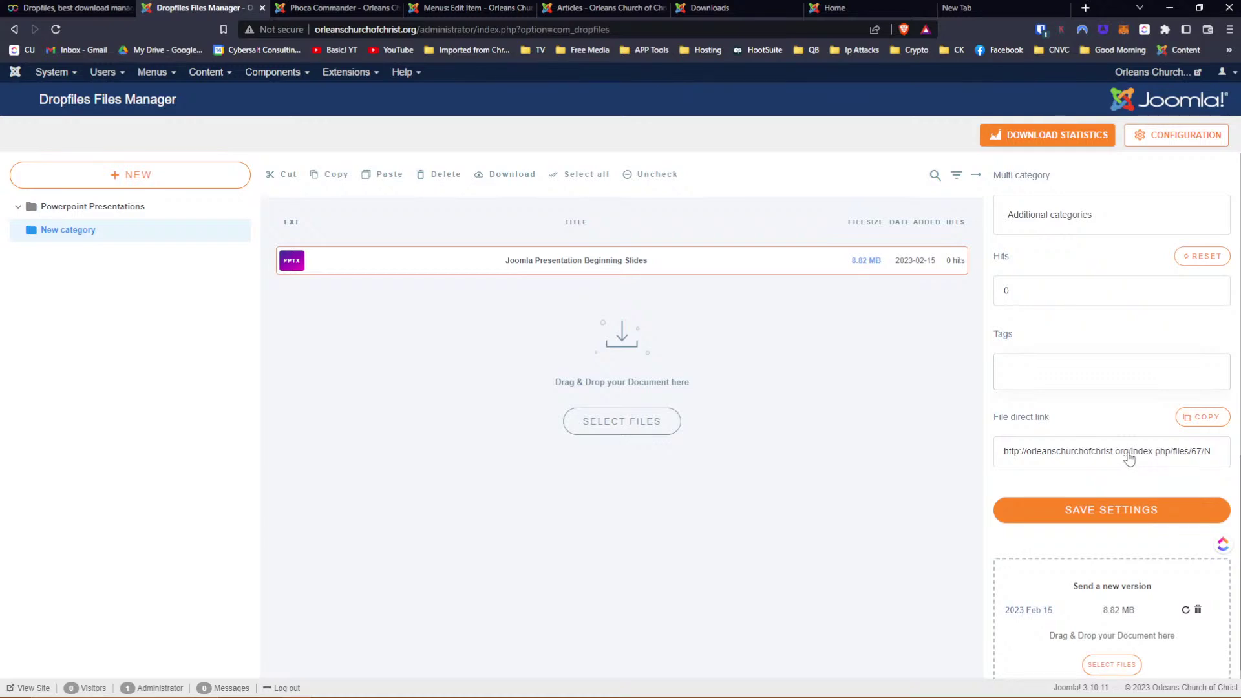
Copy the Beginning Slides file's direct download link and paste it into the new tab's address bar
{"action": "left_click_drag", "start_coordinate": [1163, 457], "coordinate": [1223, 455]}
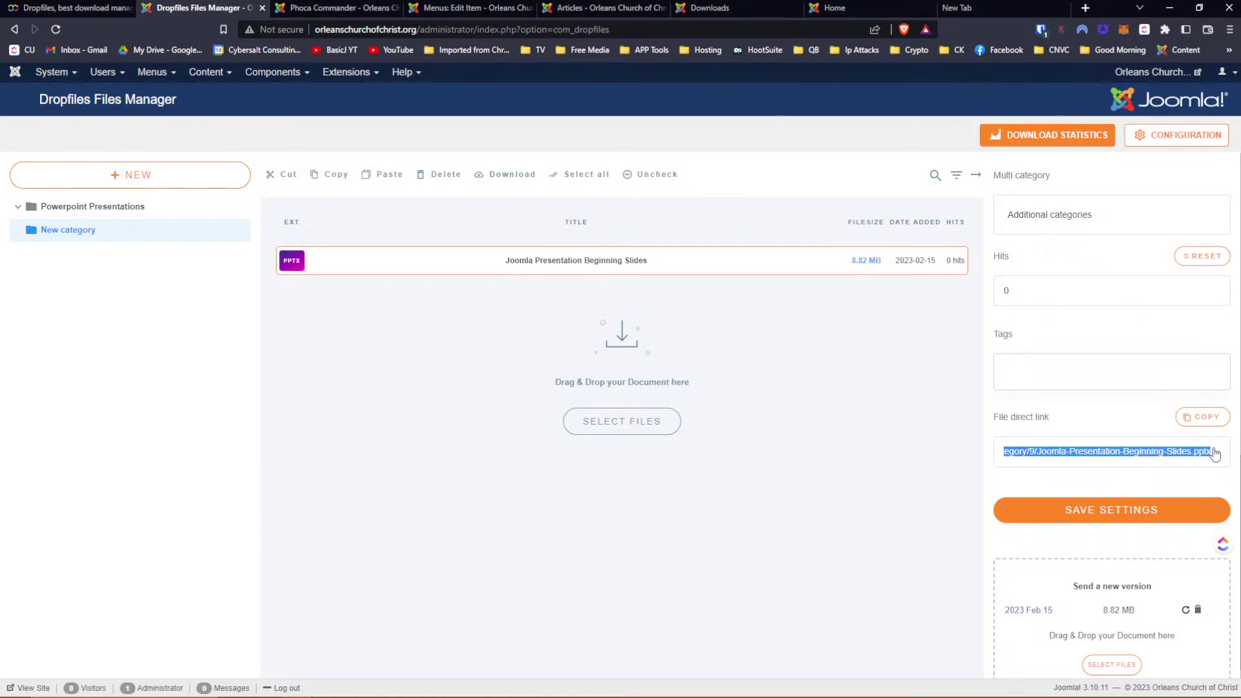
{"action": "scroll", "coordinate": [1201, 456], "scroll_direction": "up", "scroll_amount": 10}
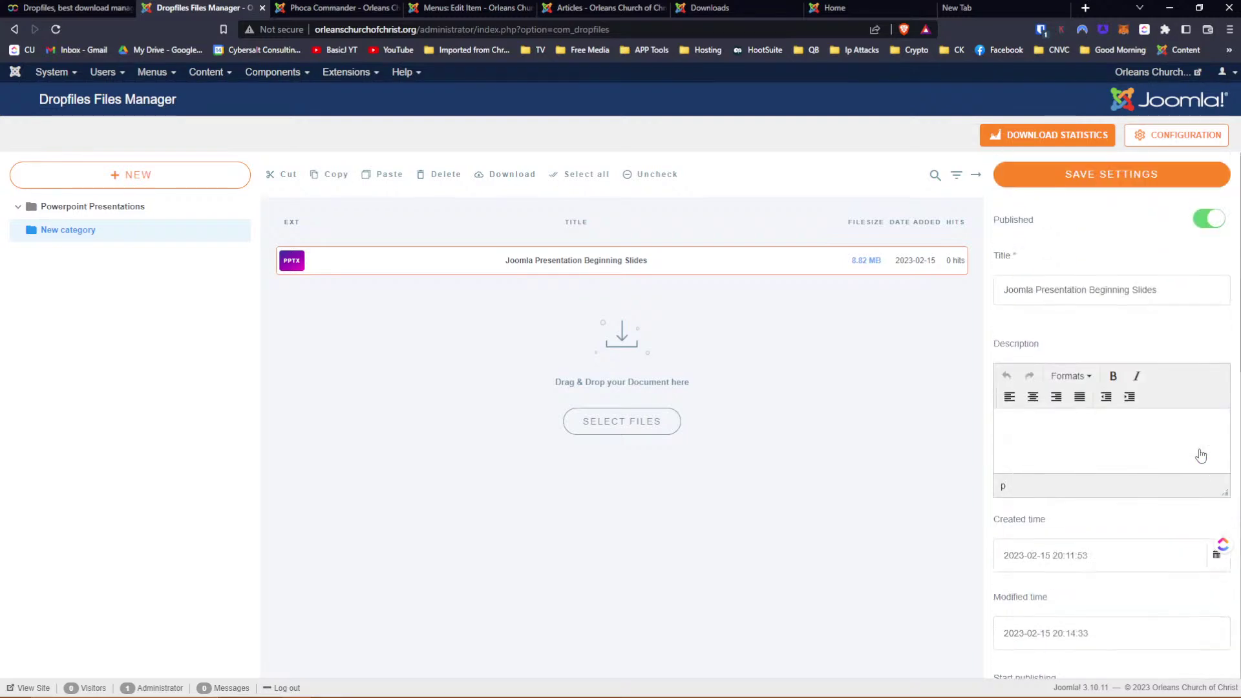
{"action": "scroll", "coordinate": [1201, 455], "scroll_direction": "down", "scroll_amount": 10}
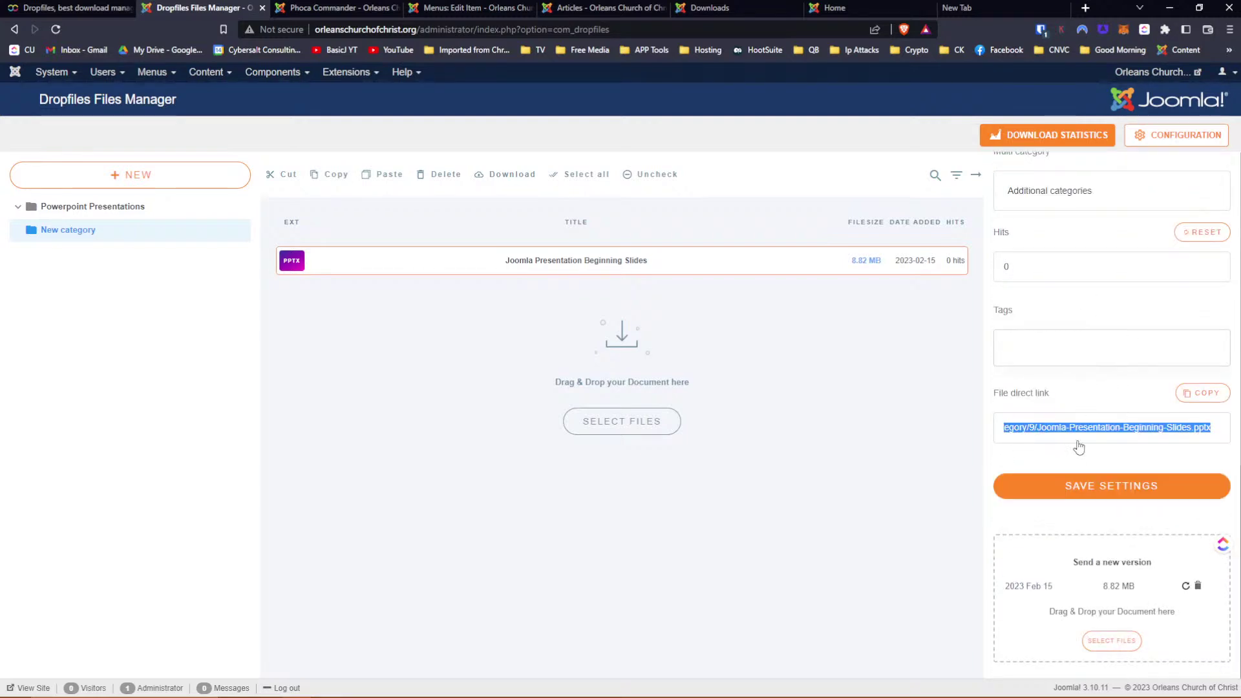
{"action": "scroll", "coordinate": [1077, 435], "scroll_direction": "up", "scroll_amount": 10}
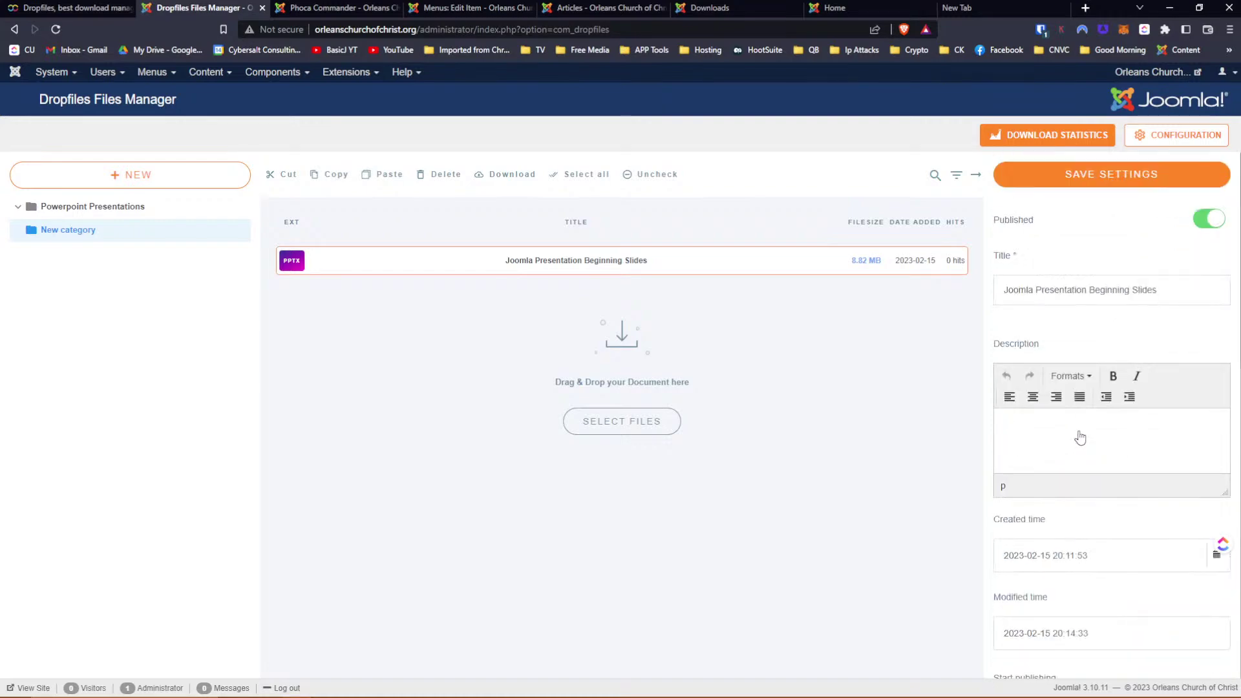
{"action": "scroll", "coordinate": [1077, 435], "scroll_direction": "down", "scroll_amount": 10}
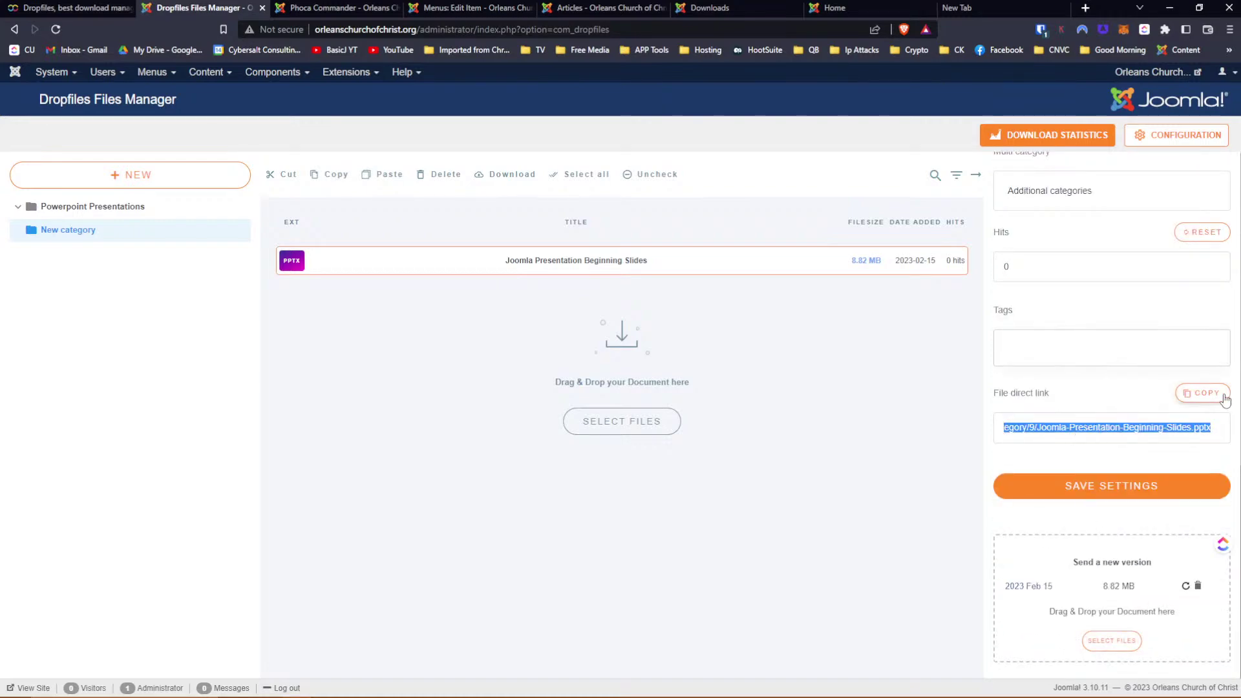
{"action": "left_click", "coordinate": [1215, 393]}
{"action": "left_click", "coordinate": [957, 8]}
{"action": "key", "text": "ctrl+v"}
{"action": "left_click", "coordinate": [591, 28]}
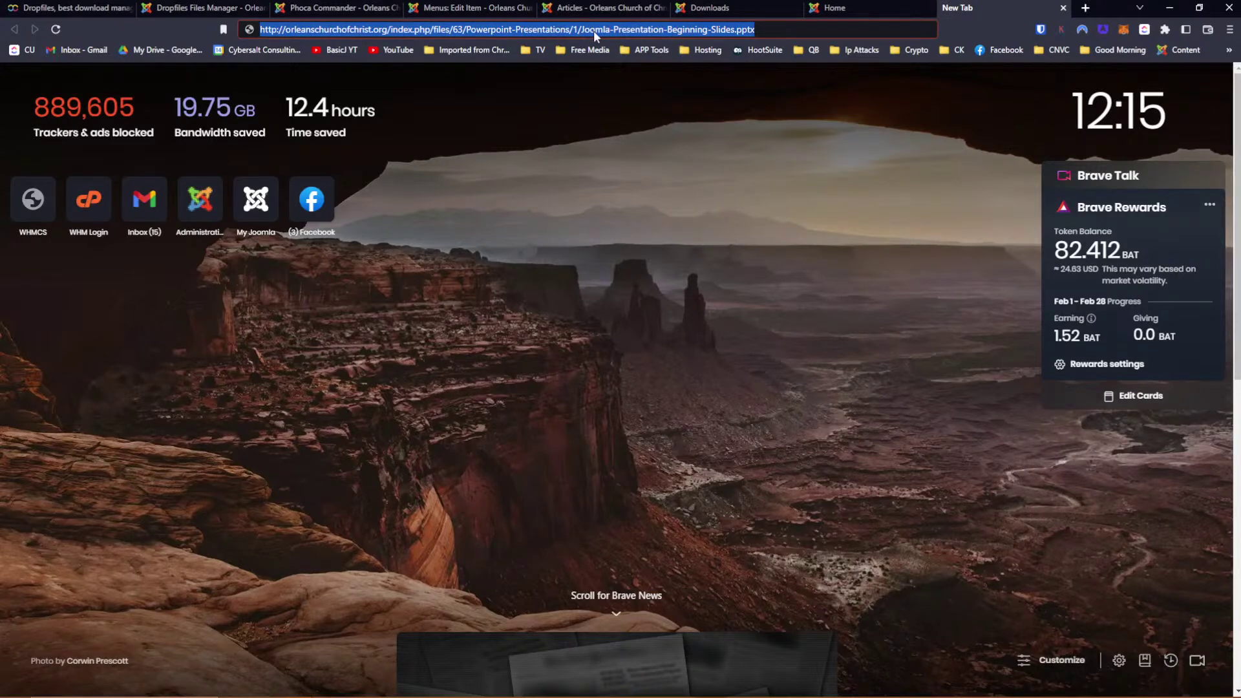
Load the pasted direct link, confirm it offers 'Joomla Presentation Beginning Slides.pptx', and cancel the save
{"action": "key", "text": "ctrl+v"}
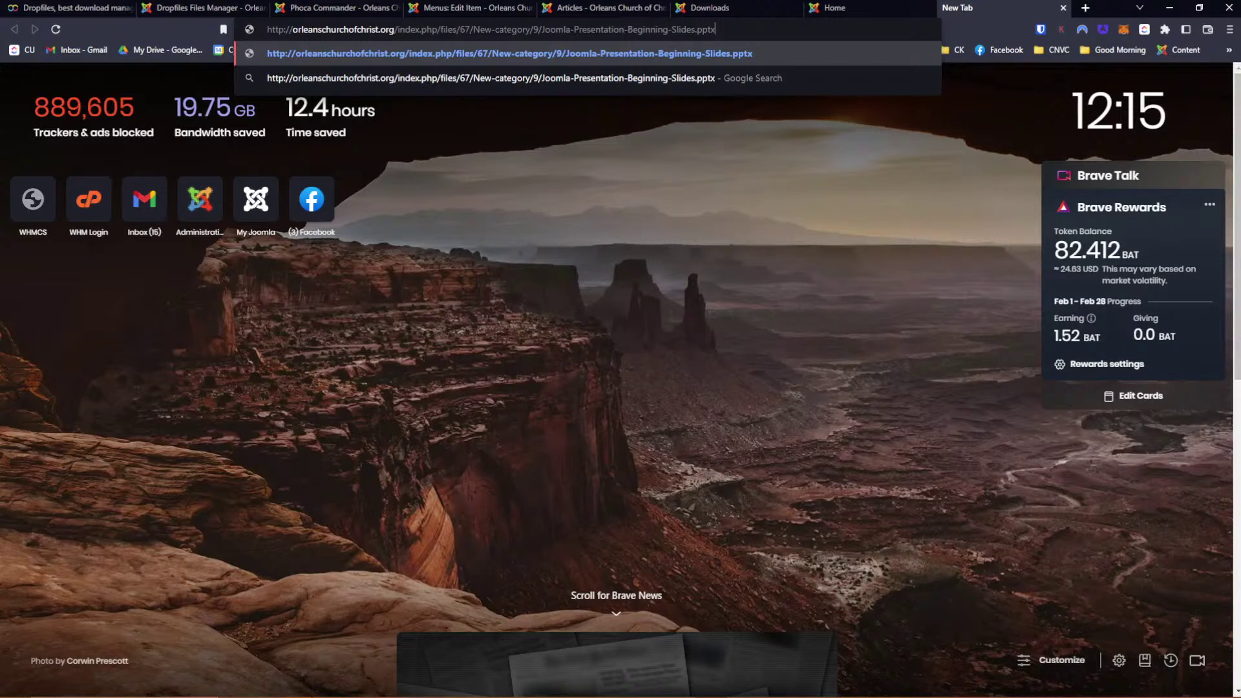
{"action": "key", "text": "Return"}
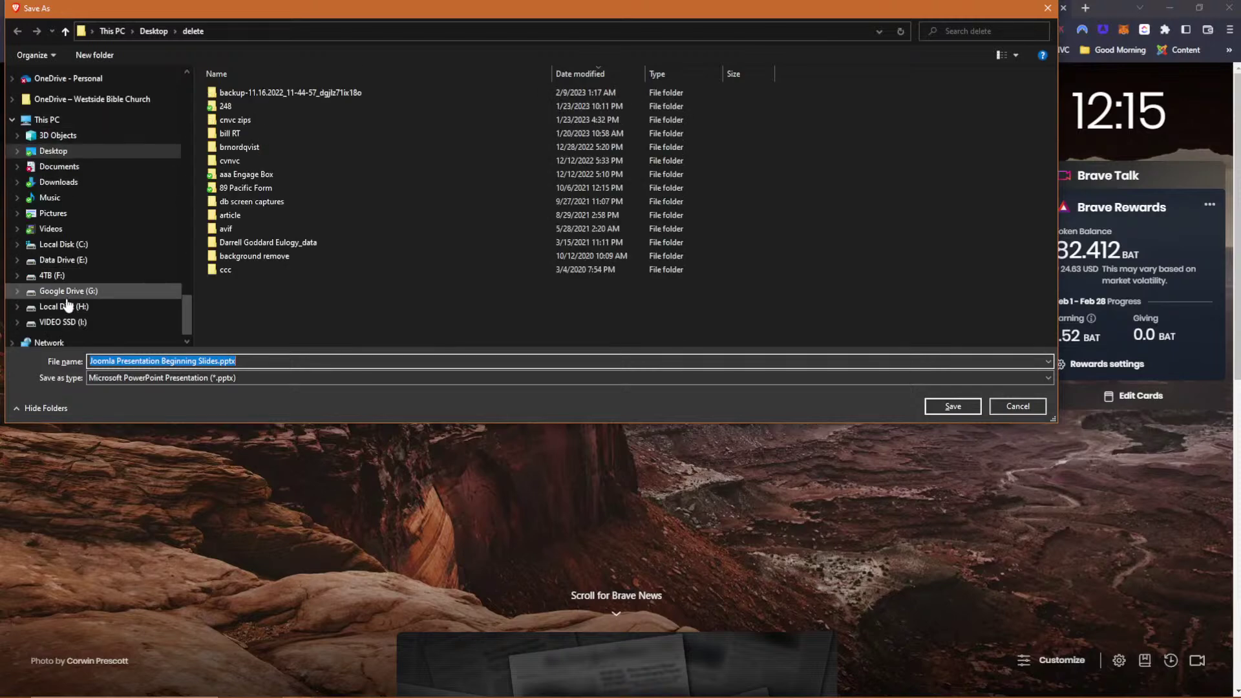
{"action": "left_click", "coordinate": [1010, 409]}
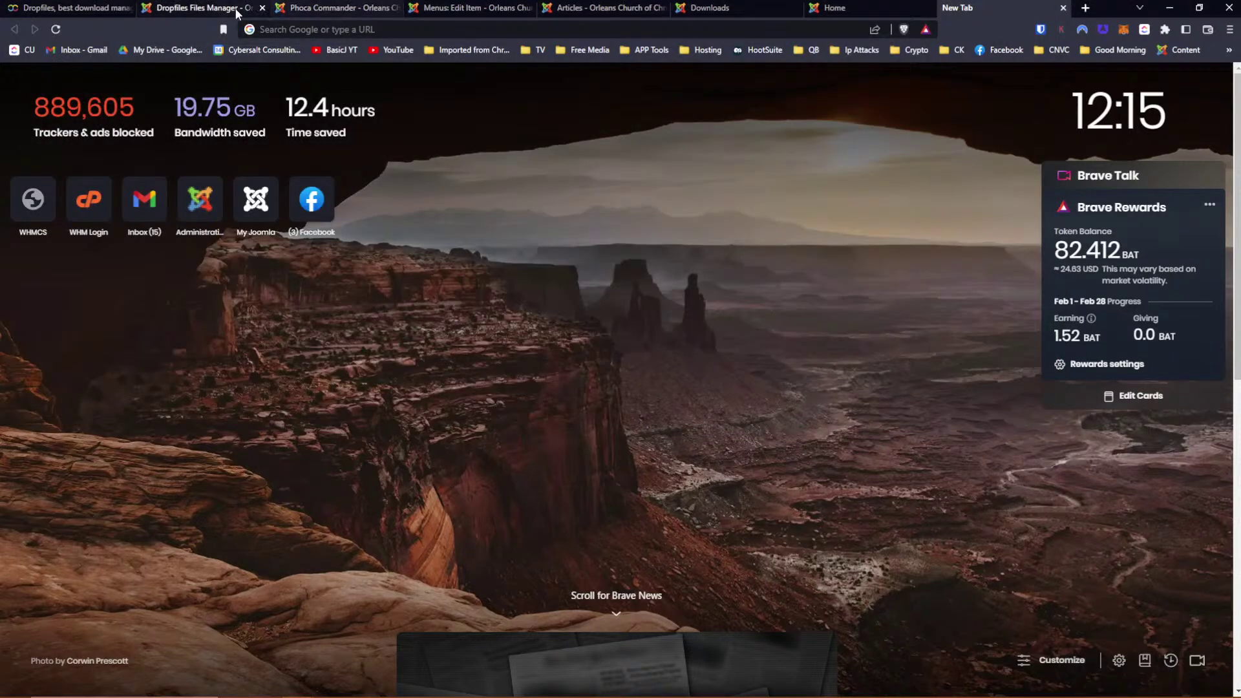
Verify Powerpoint Presentations lists both 8.82 MB Beginning Slides files and New category is empty
{"action": "left_click", "coordinate": [213, 8]}
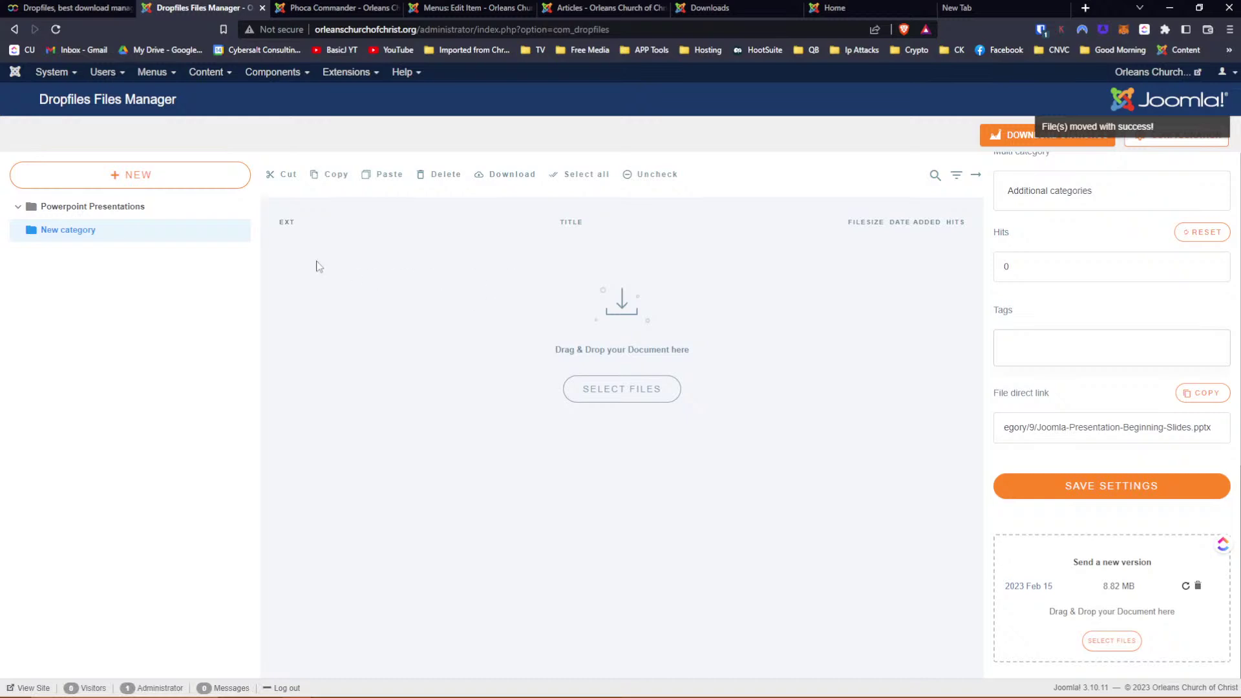
{"action": "left_click", "coordinate": [100, 208]}
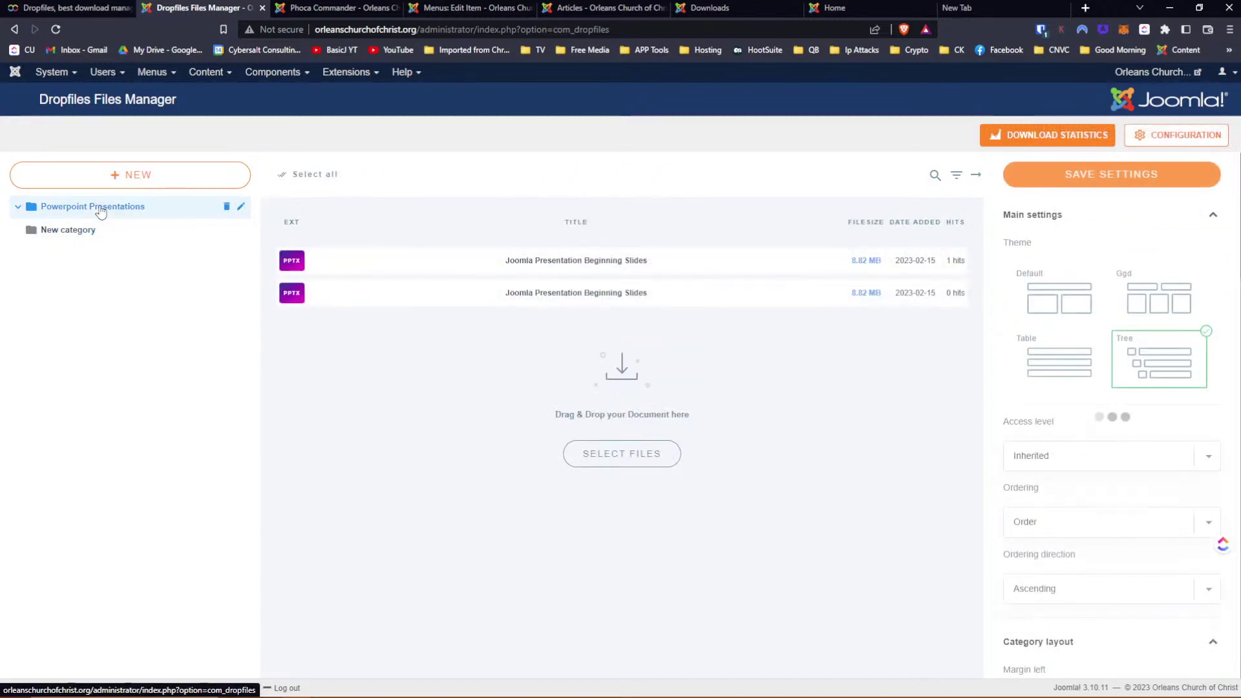
{"action": "left_click", "coordinate": [85, 232]}
{"action": "left_click", "coordinate": [82, 213]}
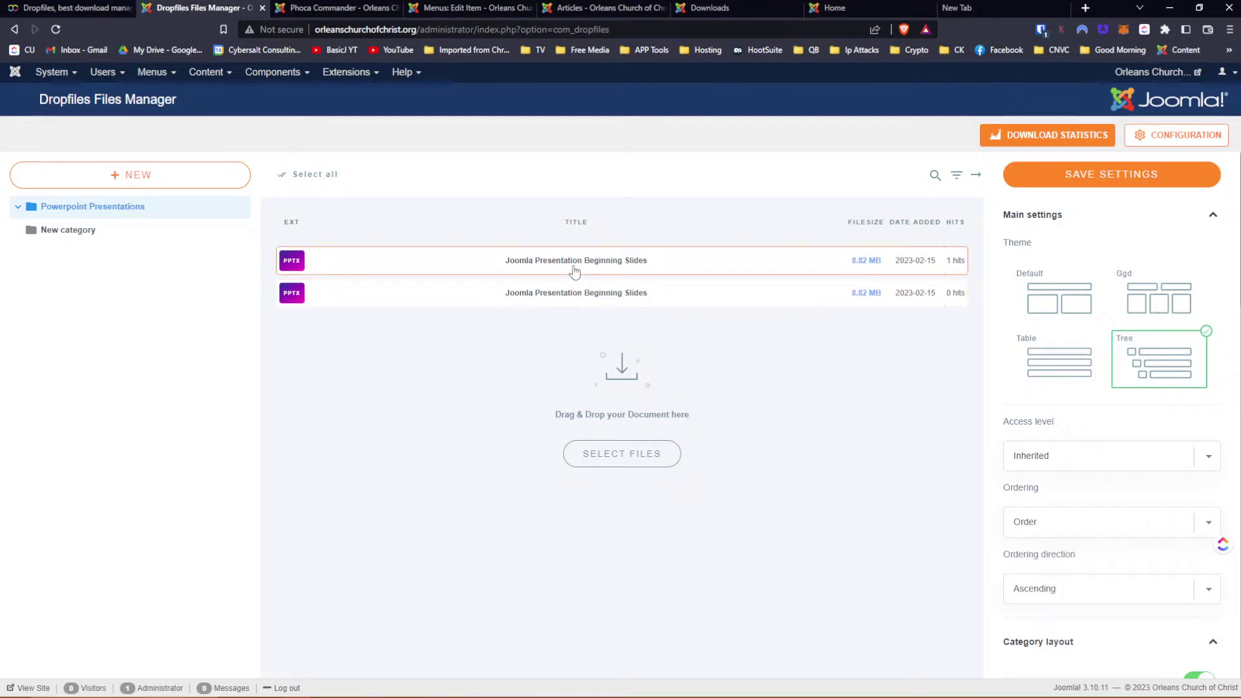
{"action": "left_click", "coordinate": [576, 265]}
{"action": "scroll", "coordinate": [1143, 381], "scroll_direction": "down", "scroll_amount": 10}
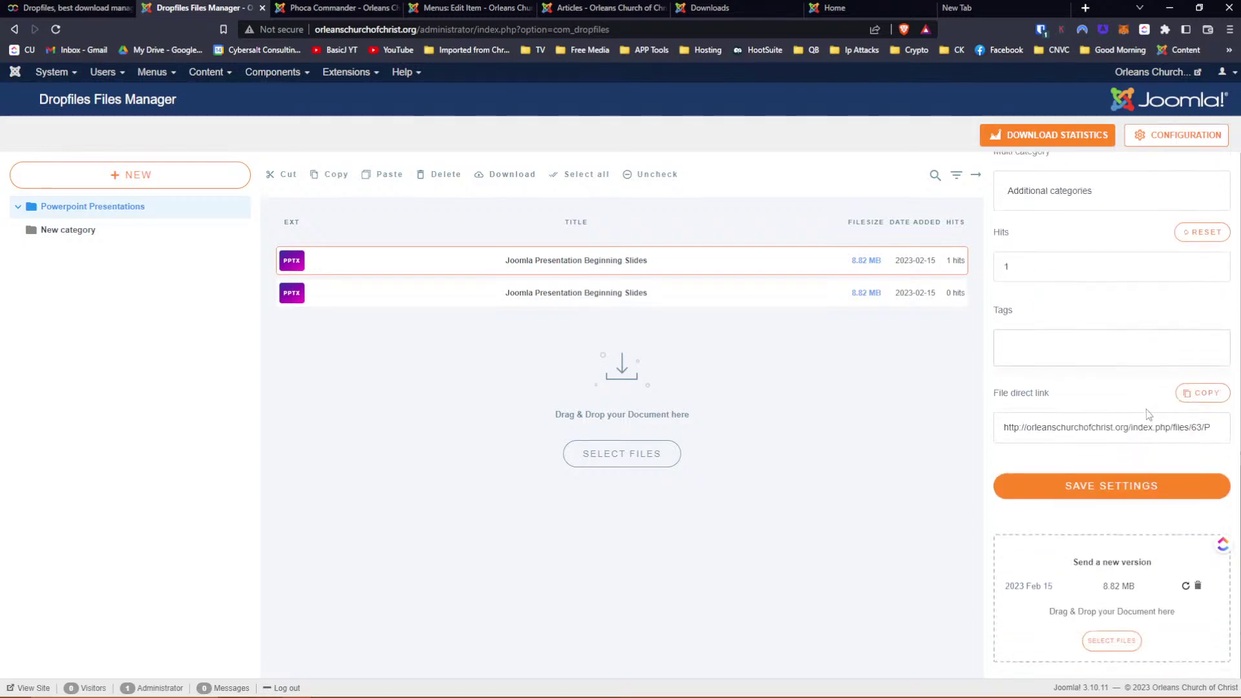
{"action": "left_click", "coordinate": [764, 292]}
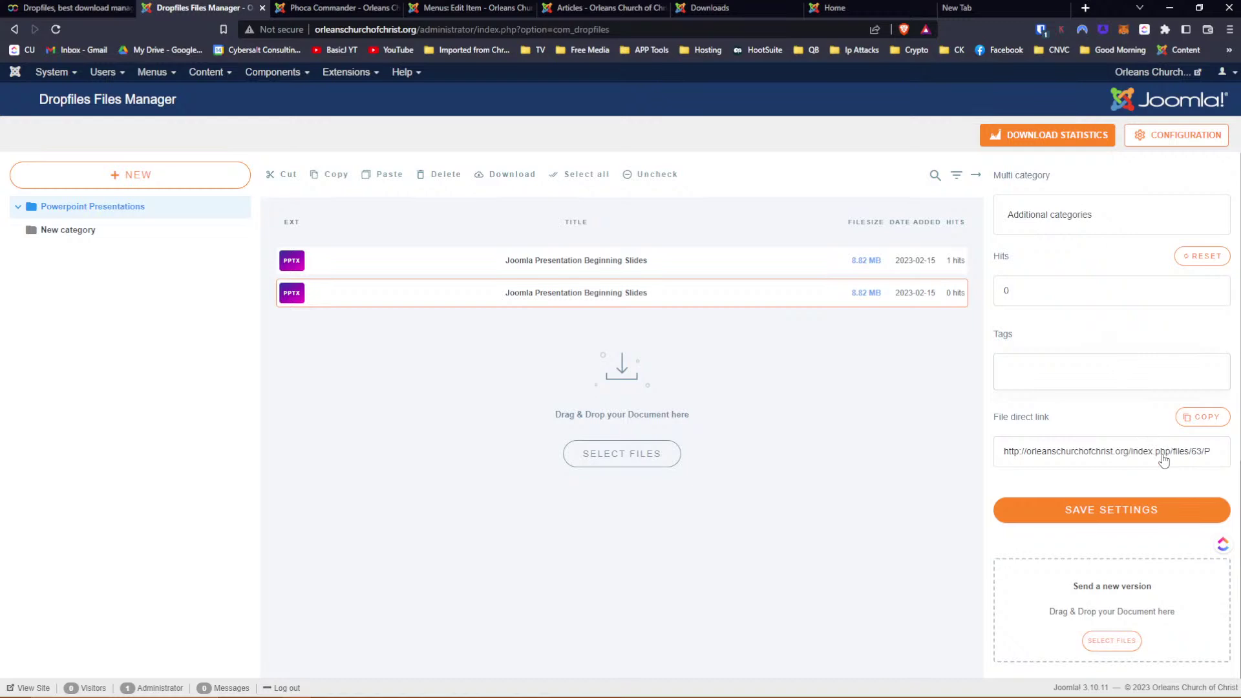
{"action": "left_click", "coordinate": [893, 13]}
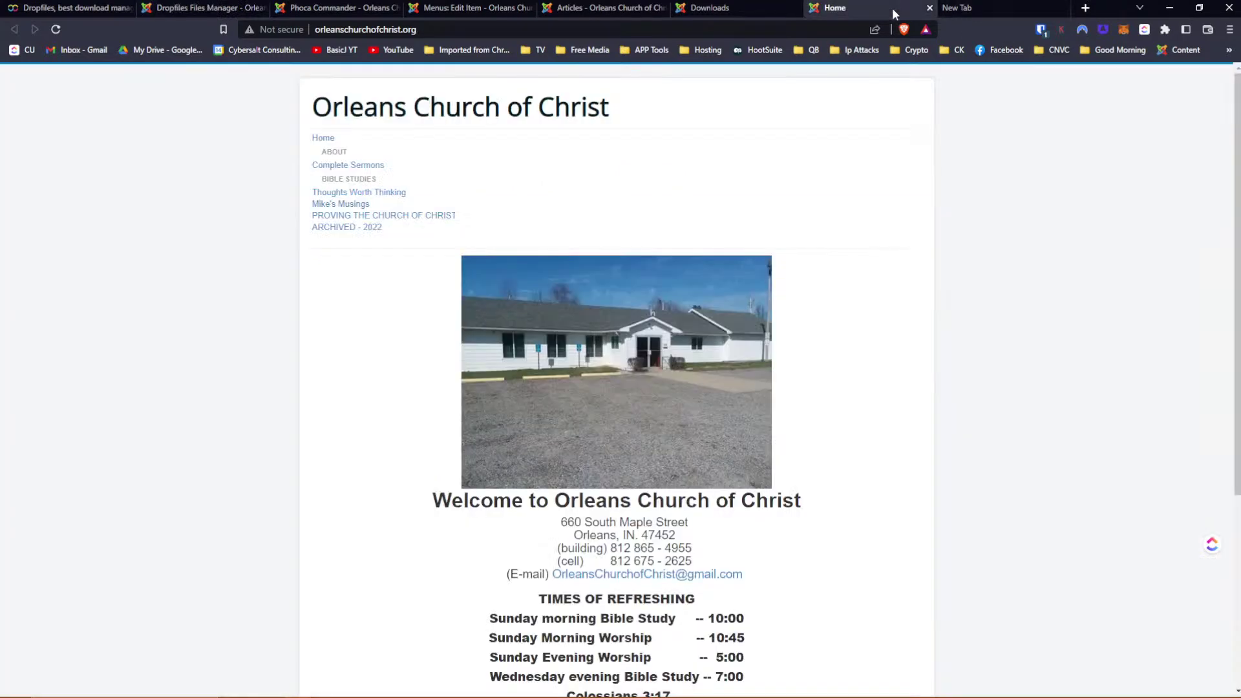
Check the church Downloads page, then reload the old download link and cancel its .pptx save prompt
{"action": "left_click", "coordinate": [954, 8]}
{"action": "left_click", "coordinate": [834, 9]}
{"action": "left_click", "coordinate": [711, 7]}
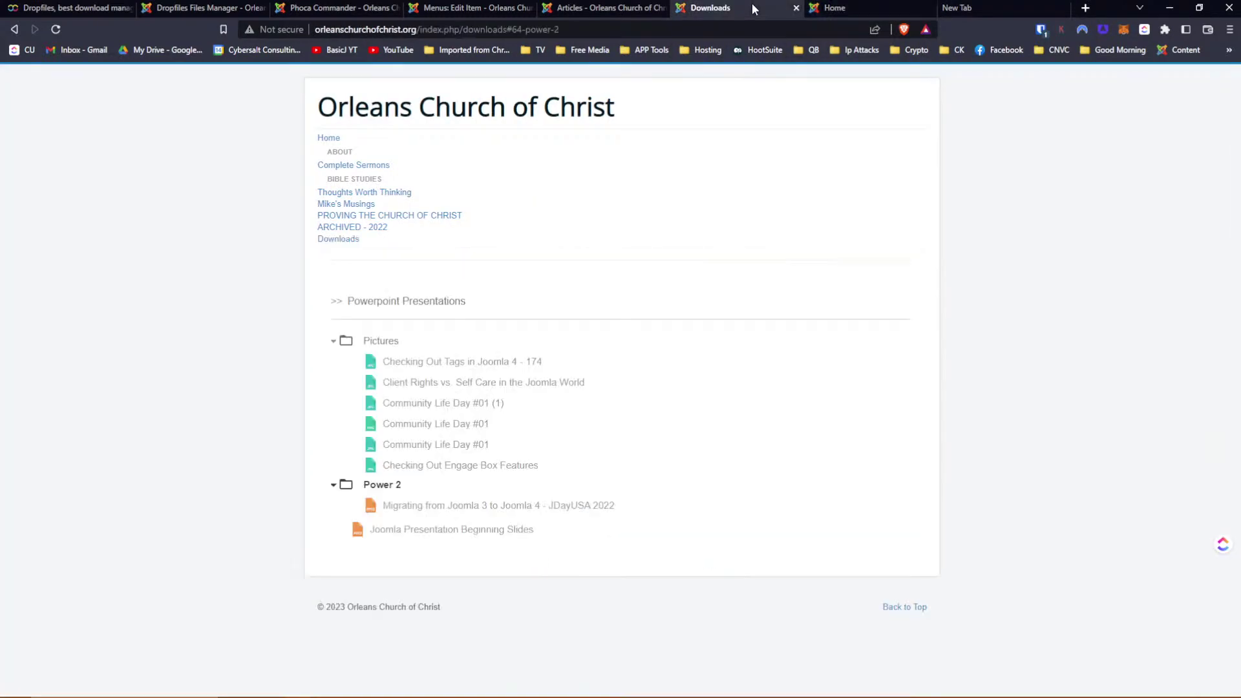
{"action": "left_click", "coordinate": [856, 10]}
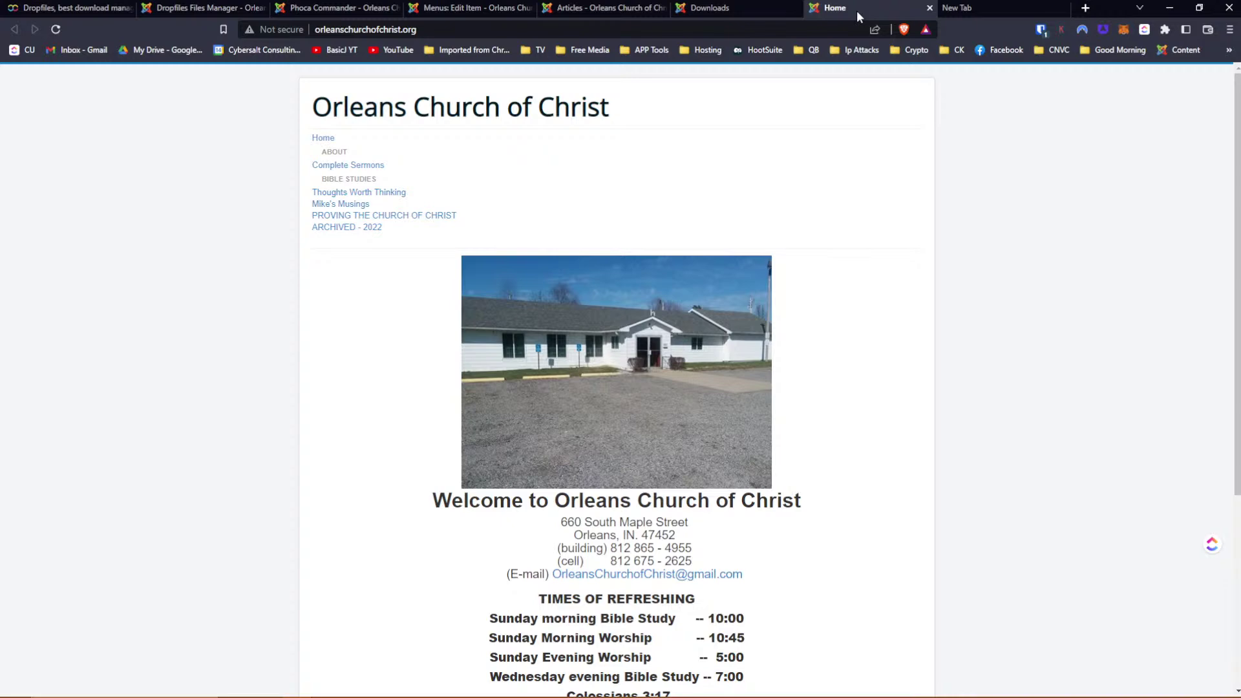
{"action": "left_click", "coordinate": [948, 6]}
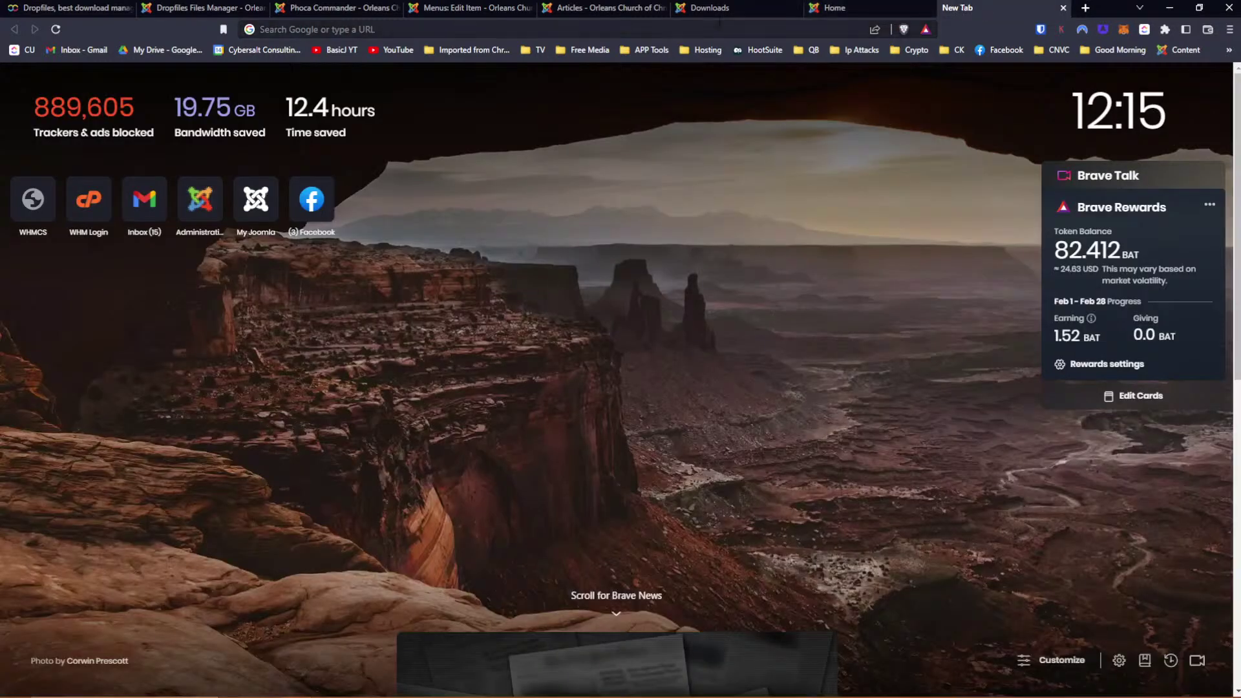
{"action": "left_click", "coordinate": [719, 23]}
{"action": "key", "text": "ctrl+v"}
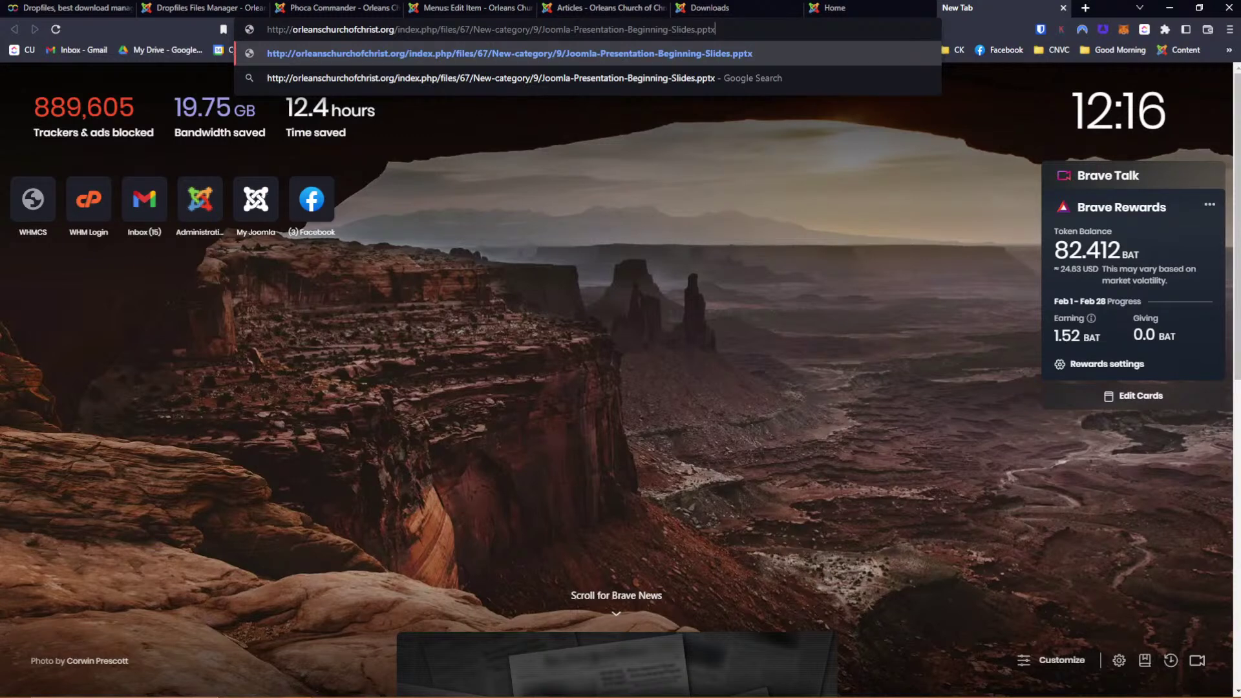
{"action": "key", "text": "Return"}
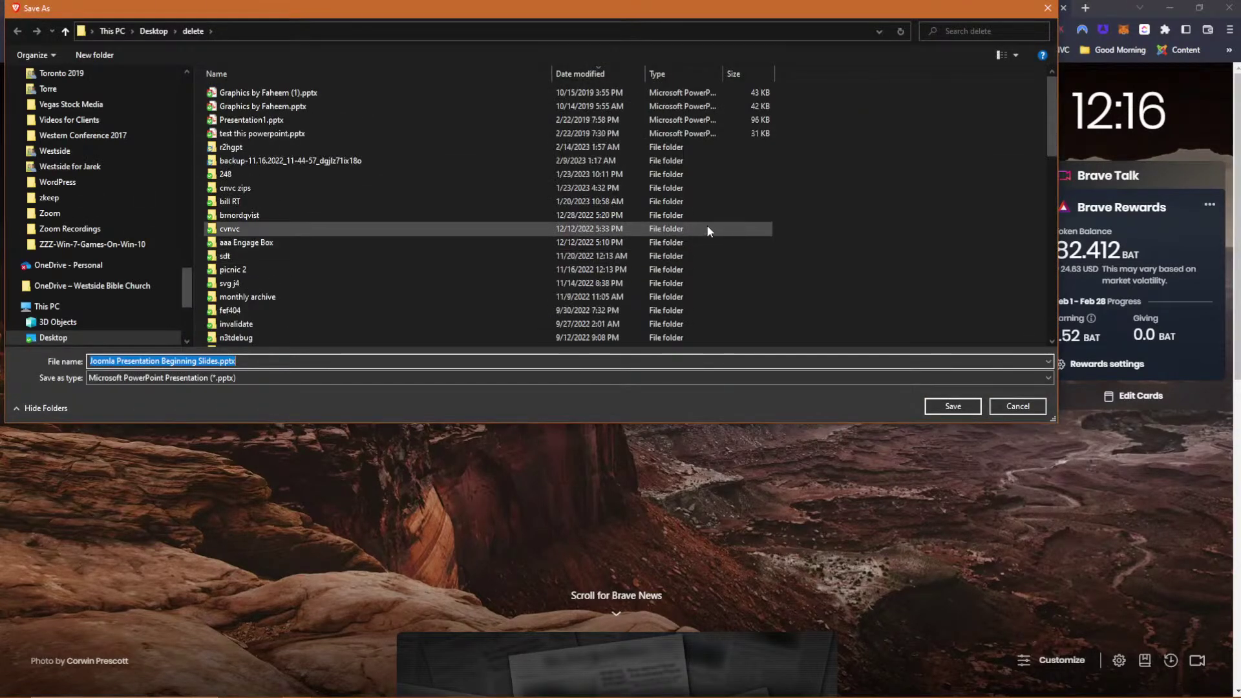
{"action": "left_click", "coordinate": [1009, 410]}
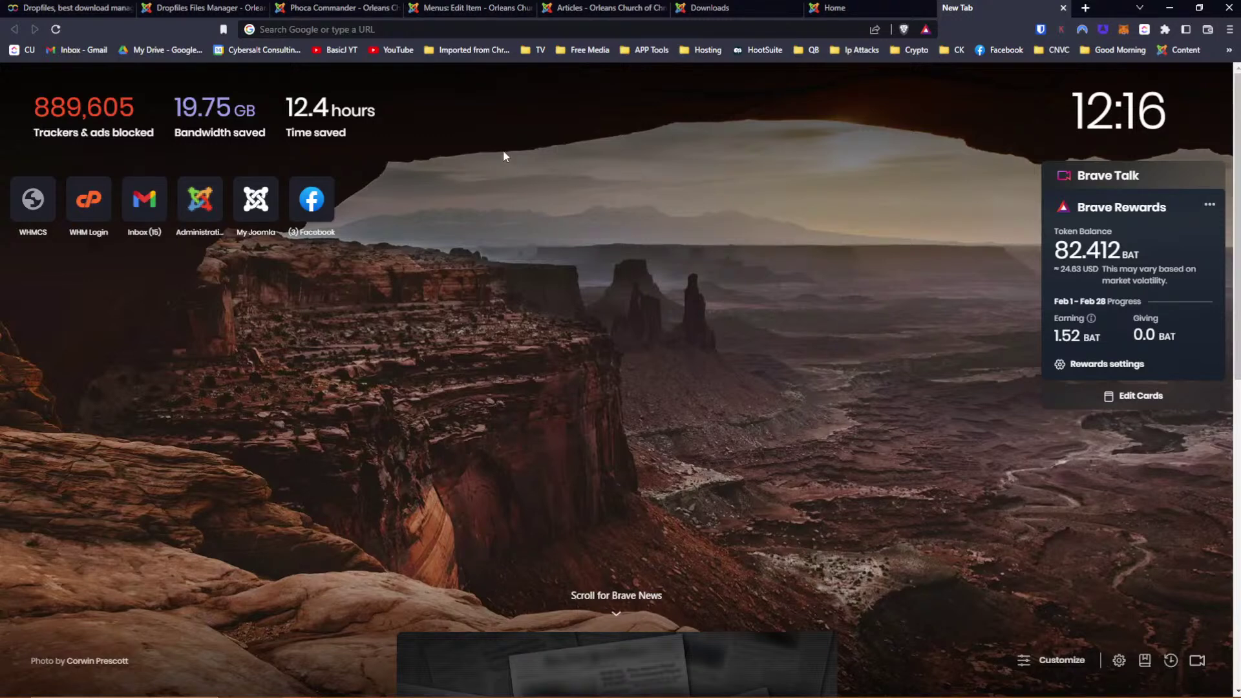
Go back to the Dropfiles Files Manager showing both 8.82 MB slide copies, the first with 1 hit
{"action": "left_click", "coordinate": [222, 9]}
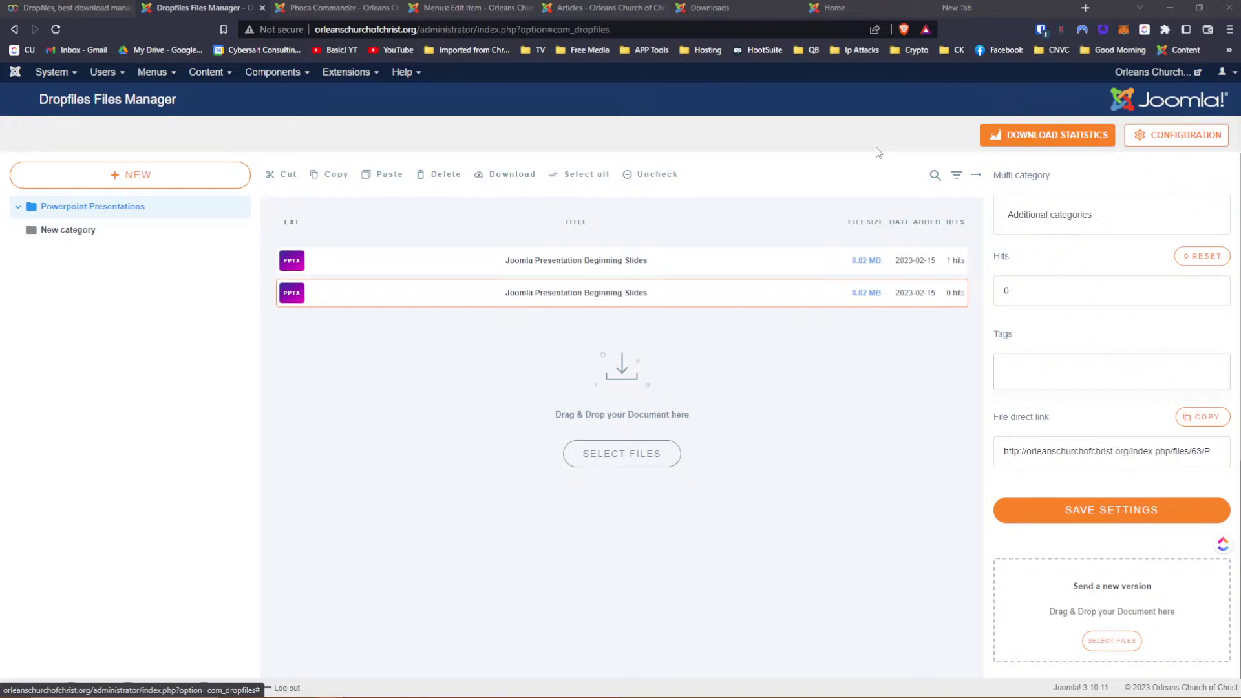
Open '12. FROM FISHERMEN TO MOUNTAIN CLIMBERS' from the fisher-filtered Articles list in the editor
{"action": "left_click", "coordinate": [446, 9]}
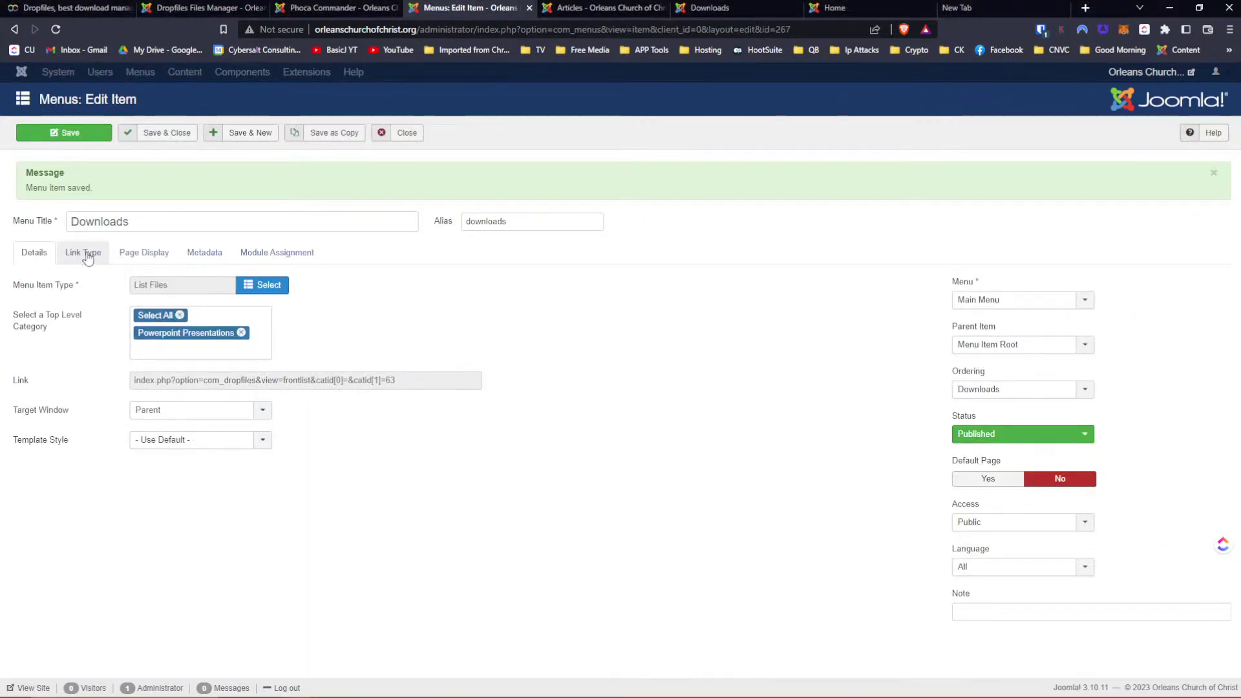
{"action": "left_click", "coordinate": [568, 8]}
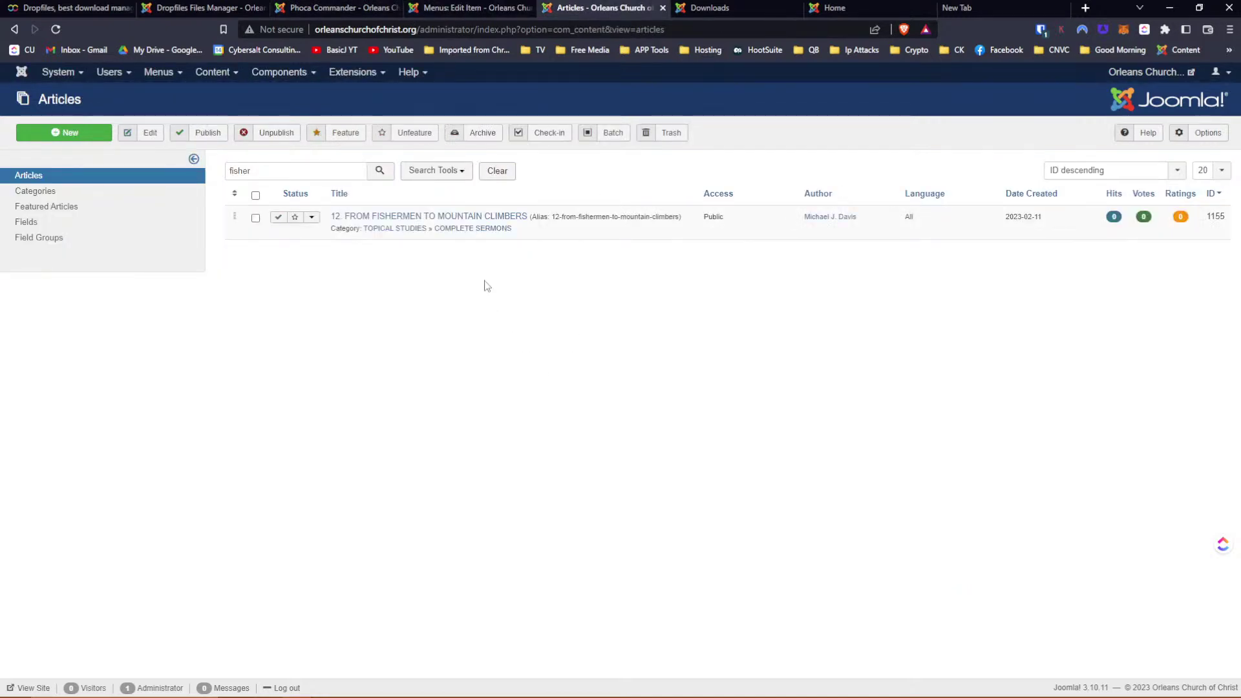
{"action": "left_click", "coordinate": [429, 216]}
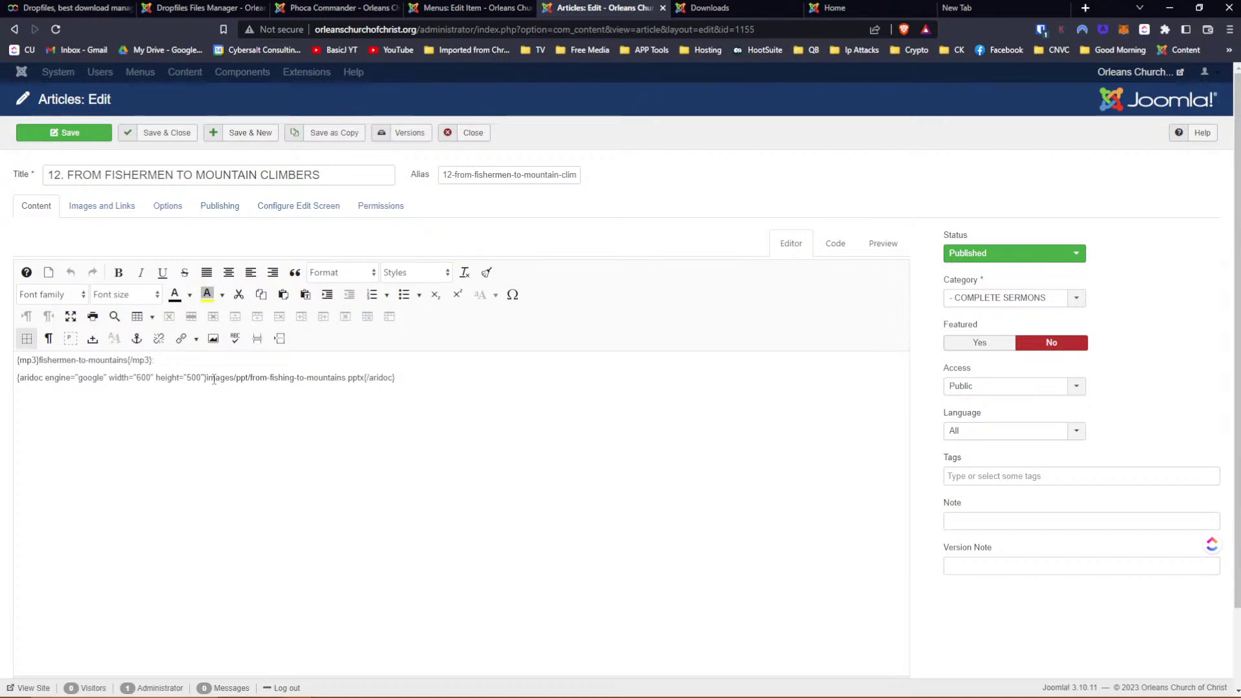
Leave the fishermen article without saving, returning to the Articles list filtered by 'fisher'
{"action": "left_click", "coordinate": [192, 361]}
{"action": "left_click", "coordinate": [478, 137]}
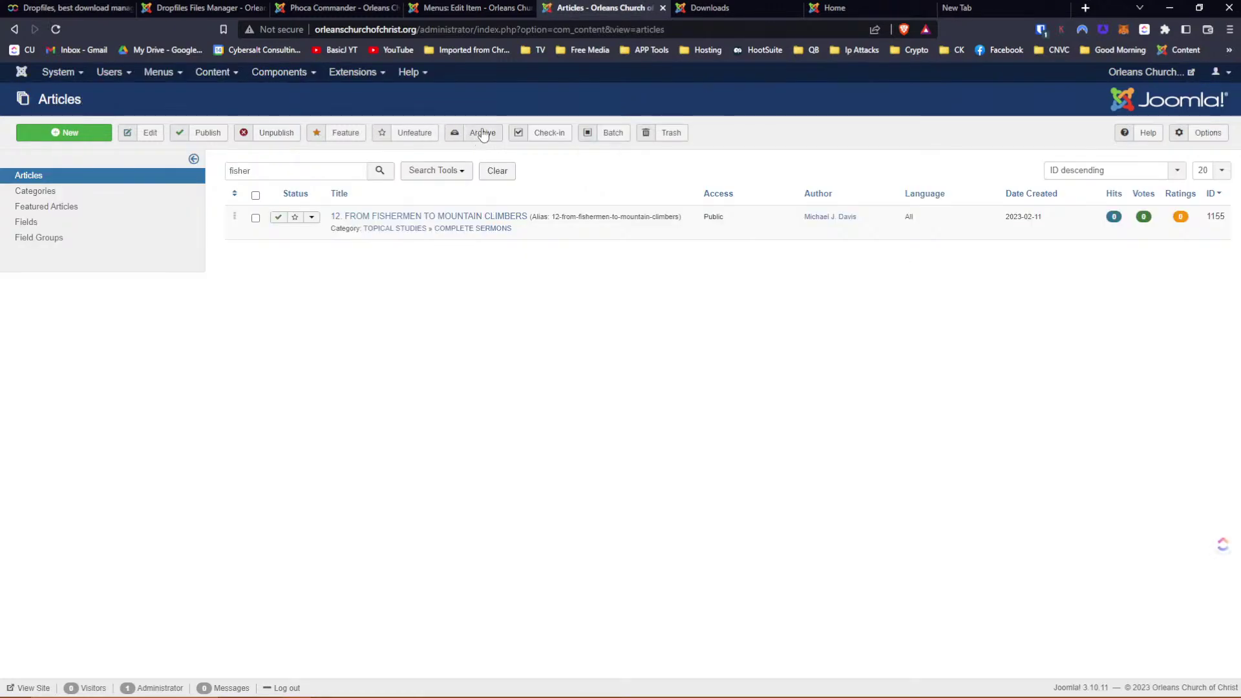
Open Extensions > Manage > Install in a new tab, view it, then return to the Downloads menu item
{"action": "left_click", "coordinate": [359, 75]}
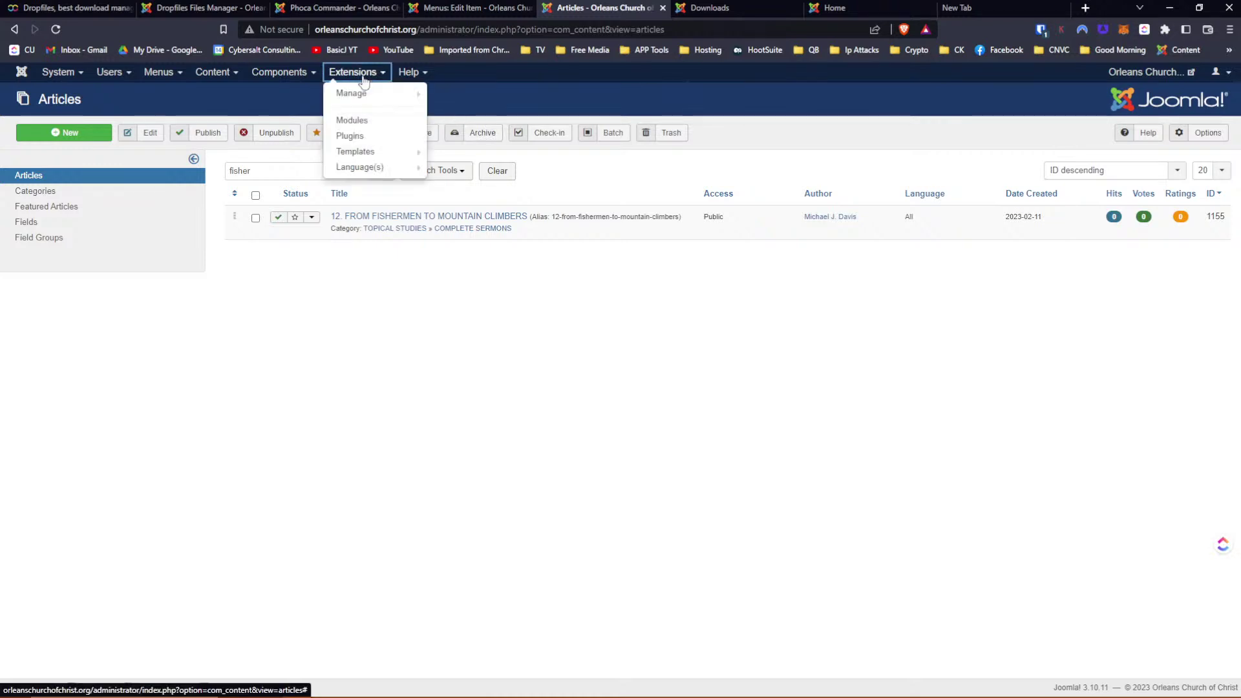
{"action": "mouse_move", "coordinate": [359, 95]}
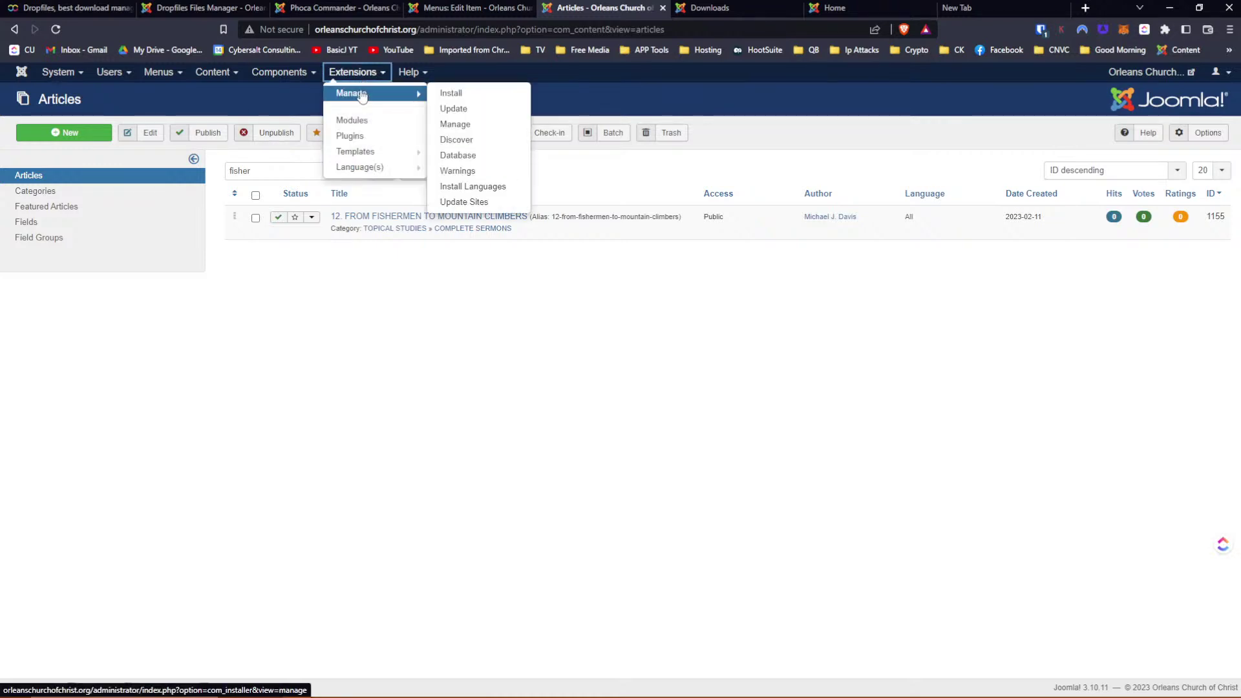
{"action": "right_click", "coordinate": [464, 101]}
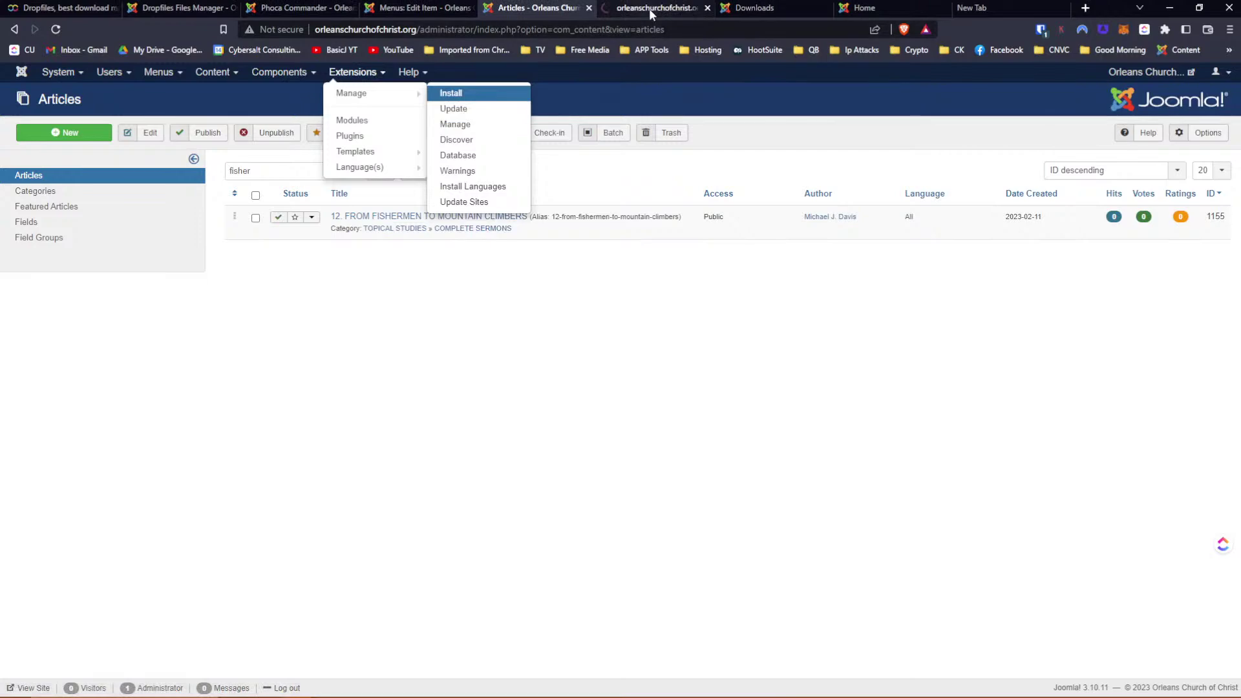
{"action": "left_click", "coordinate": [649, 10]}
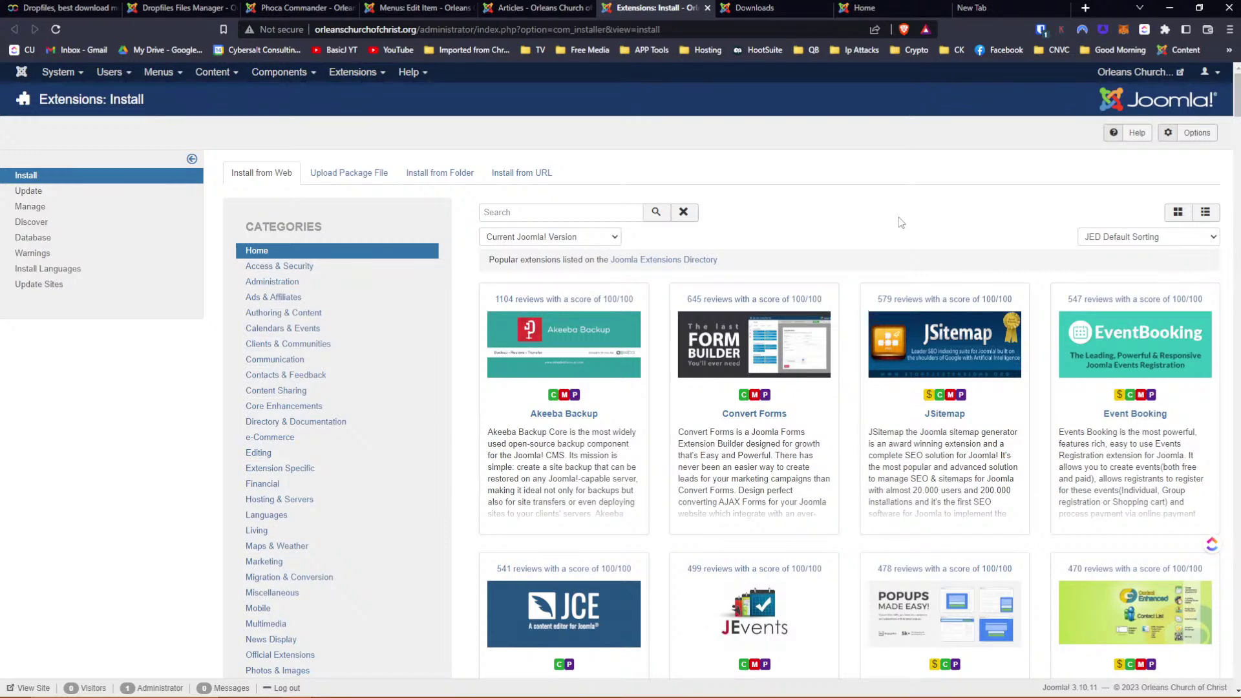
{"action": "left_click", "coordinate": [402, 8]}
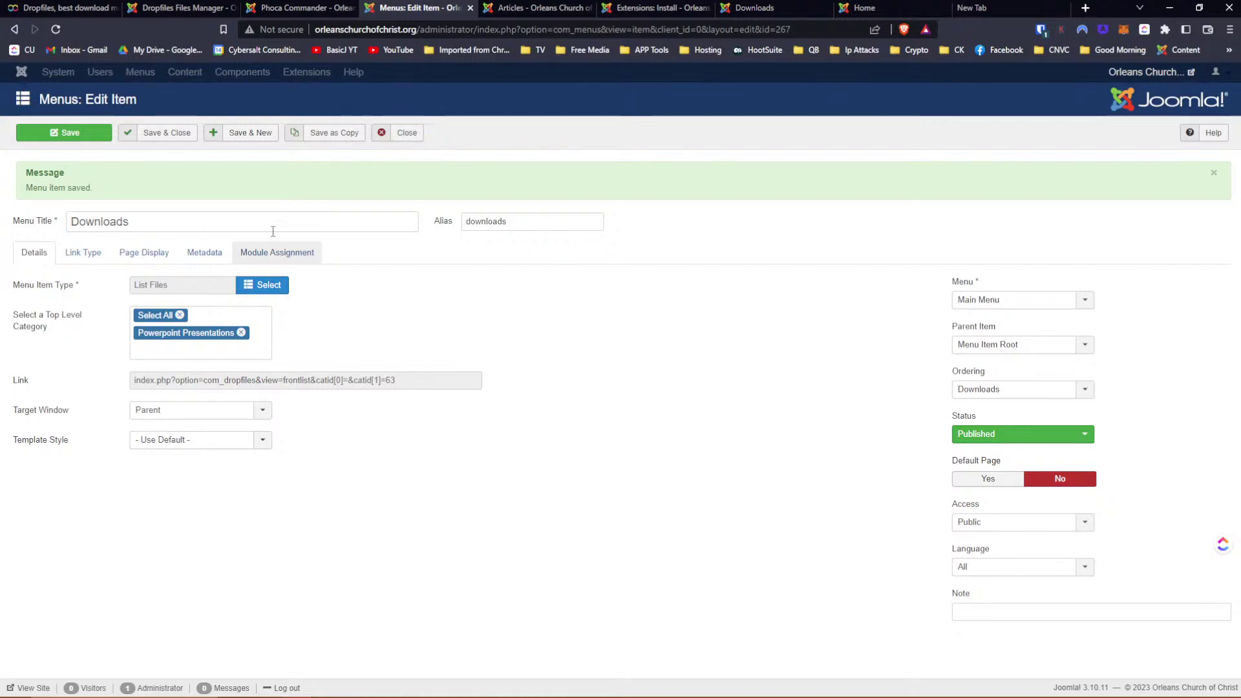
Save the Downloads menu item, then delete 'New category' in Dropfiles, leaving Powerpoint Presentations
{"action": "left_click", "coordinate": [61, 137]}
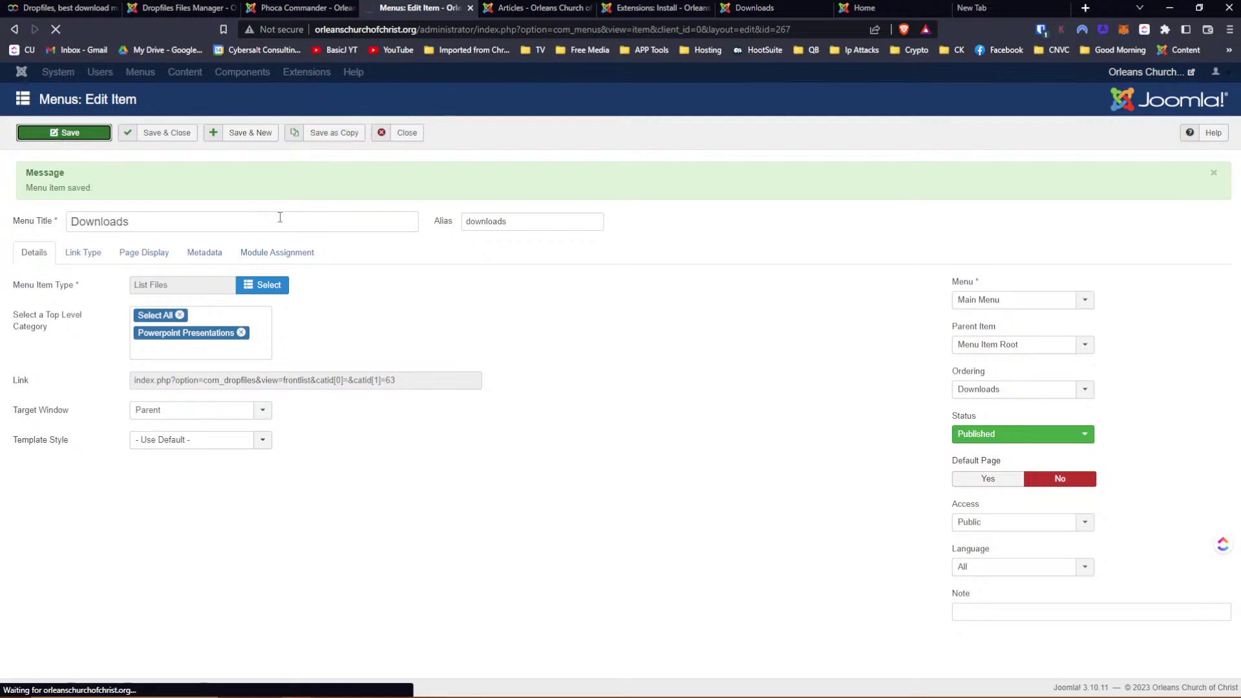
{"action": "left_click", "coordinate": [254, 339]}
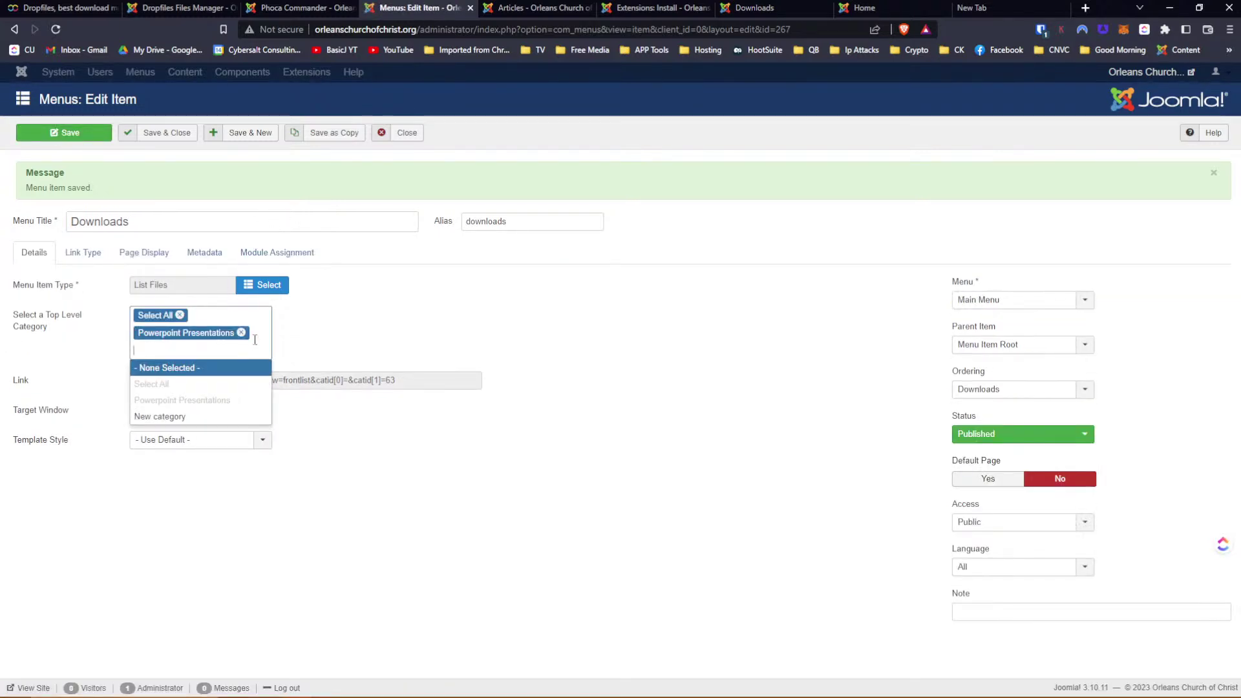
{"action": "left_click", "coordinate": [171, 7]}
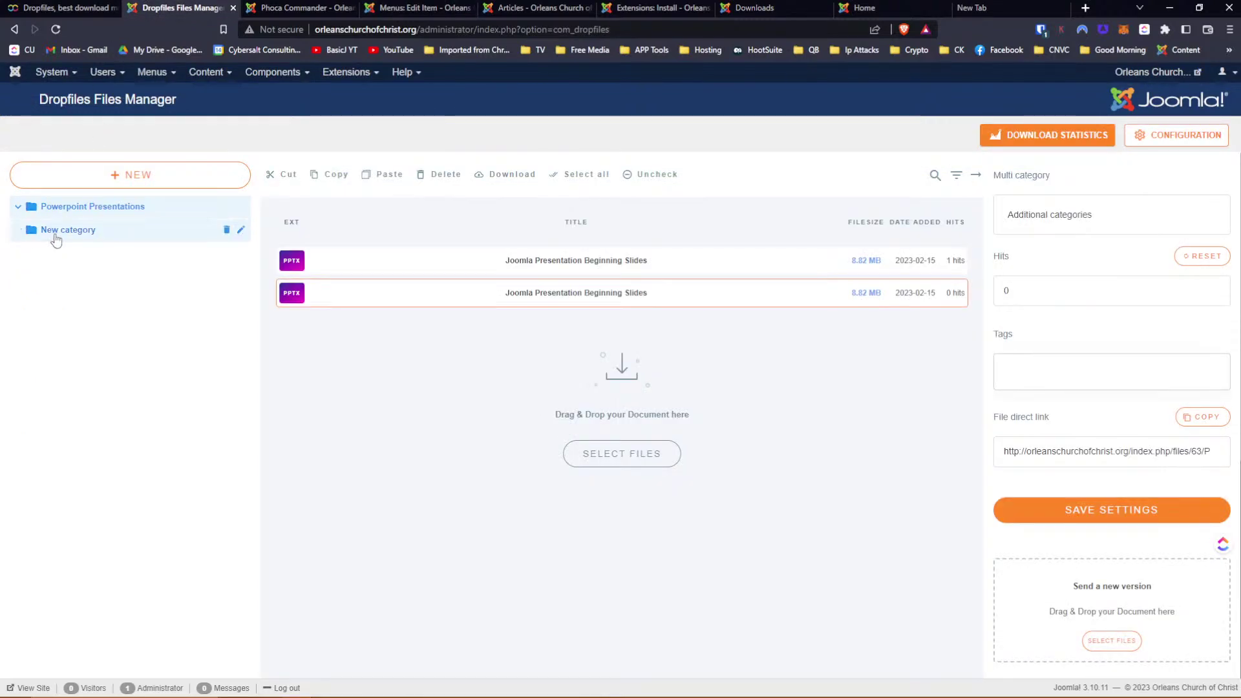
{"action": "left_click", "coordinate": [227, 229]}
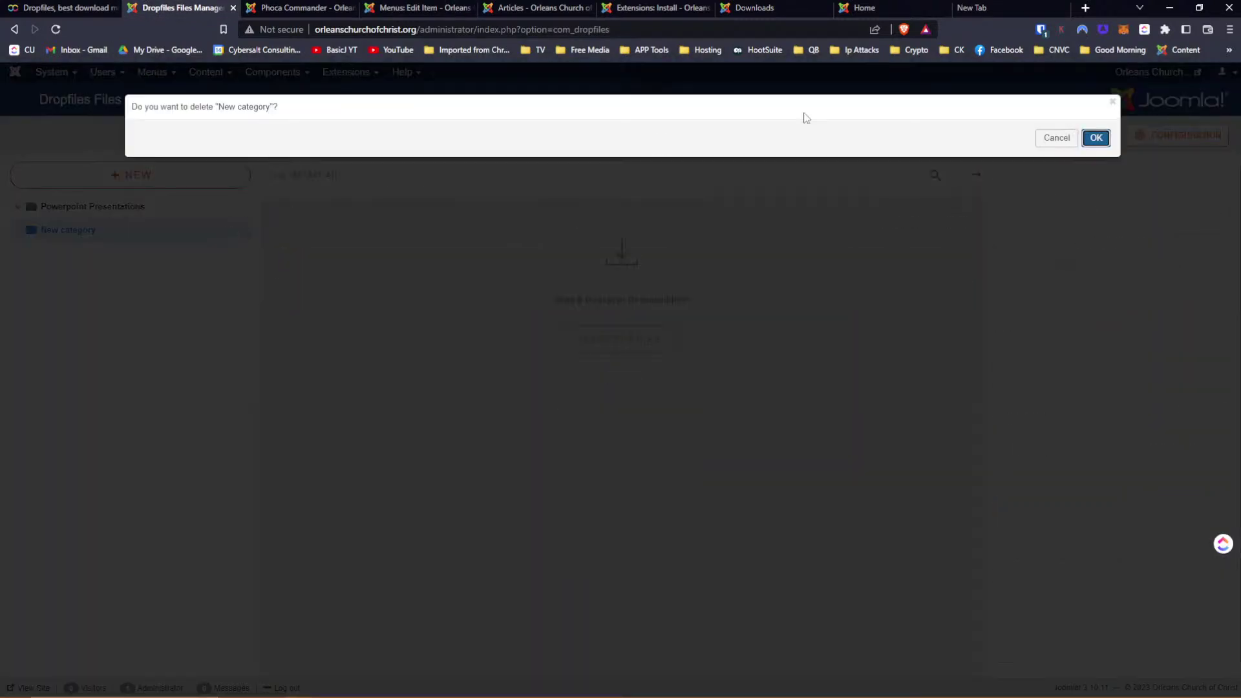
{"action": "left_click", "coordinate": [1092, 139]}
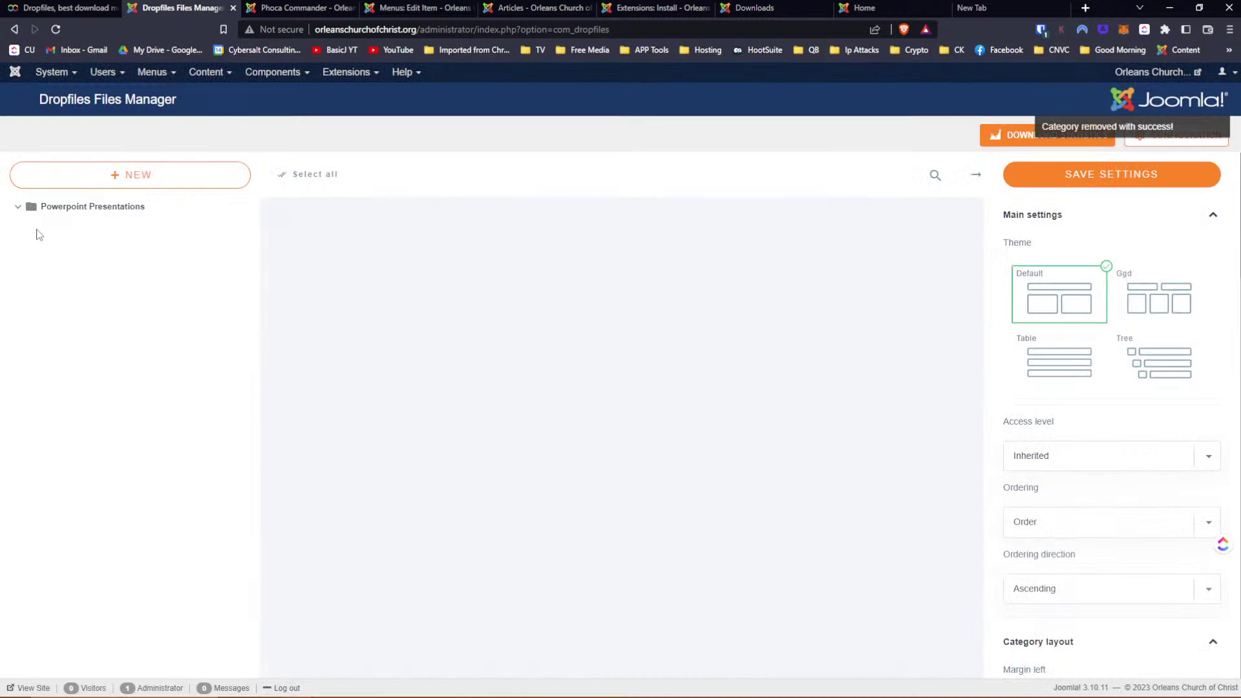
{"action": "left_click", "coordinate": [18, 207]}
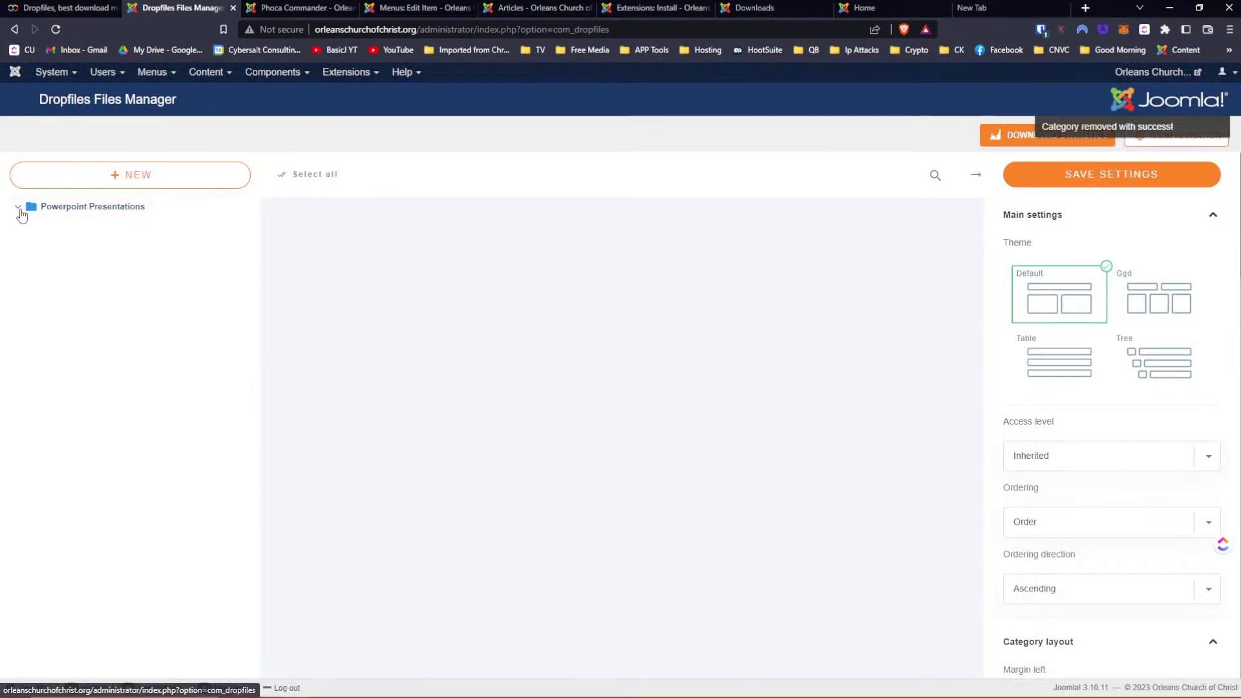
{"action": "left_click", "coordinate": [73, 214]}
Delete both test PPTX files from the Powerpoint Presentations category
{"action": "left_click", "coordinate": [524, 270]}
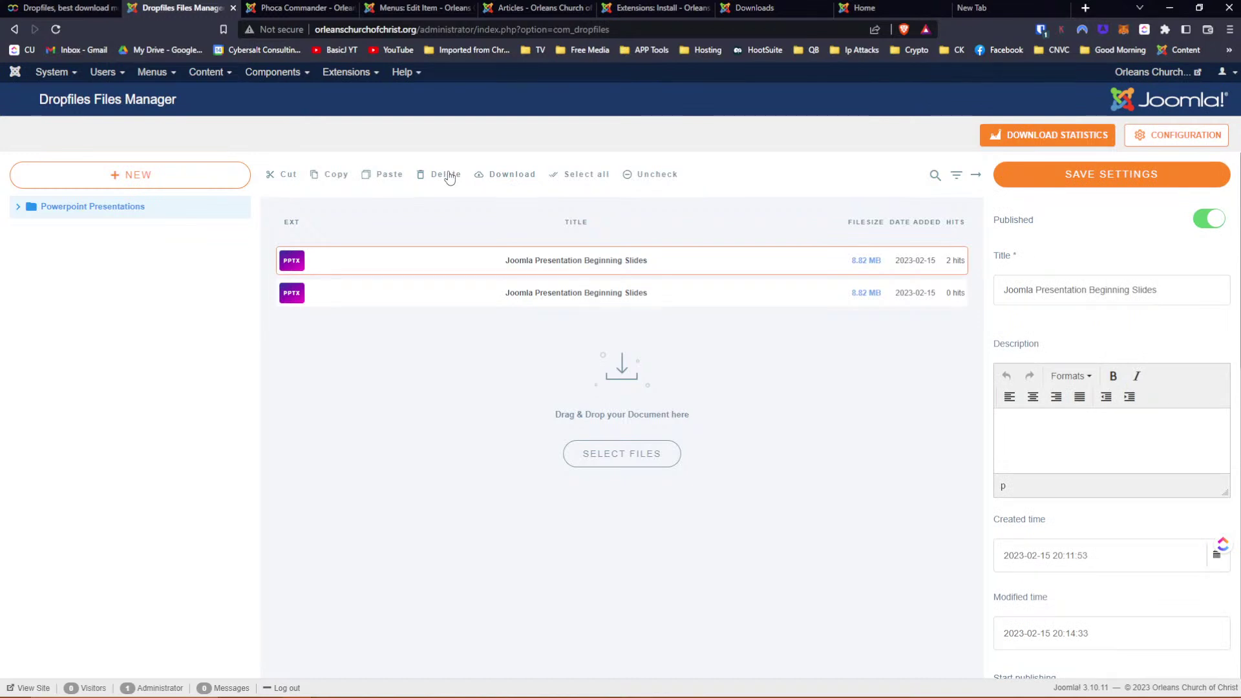
{"action": "left_click", "coordinate": [575, 176]}
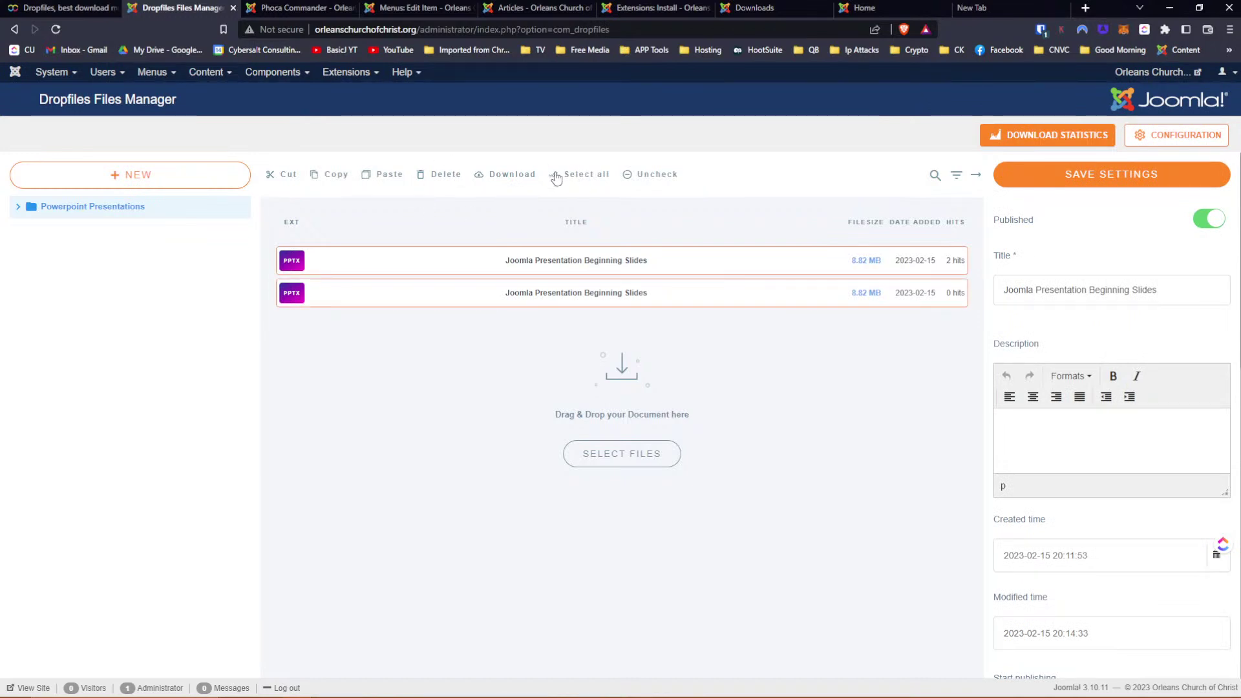
{"action": "left_click", "coordinate": [426, 175]}
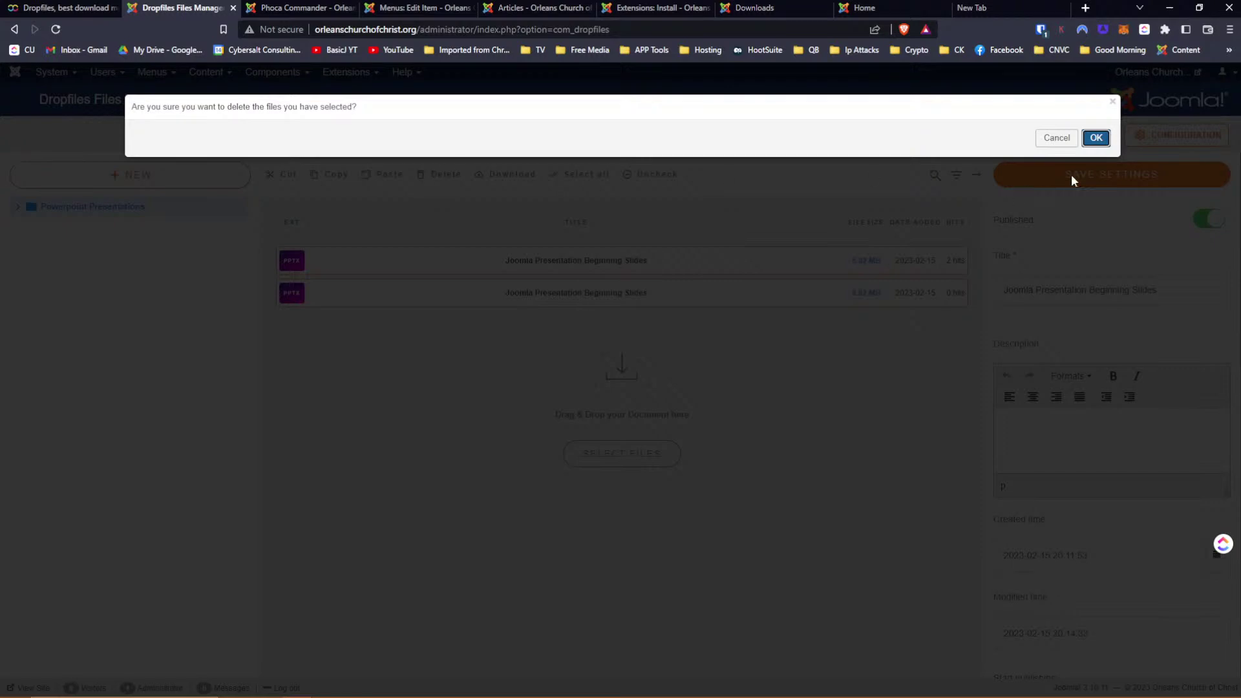
{"action": "left_click", "coordinate": [1088, 142]}
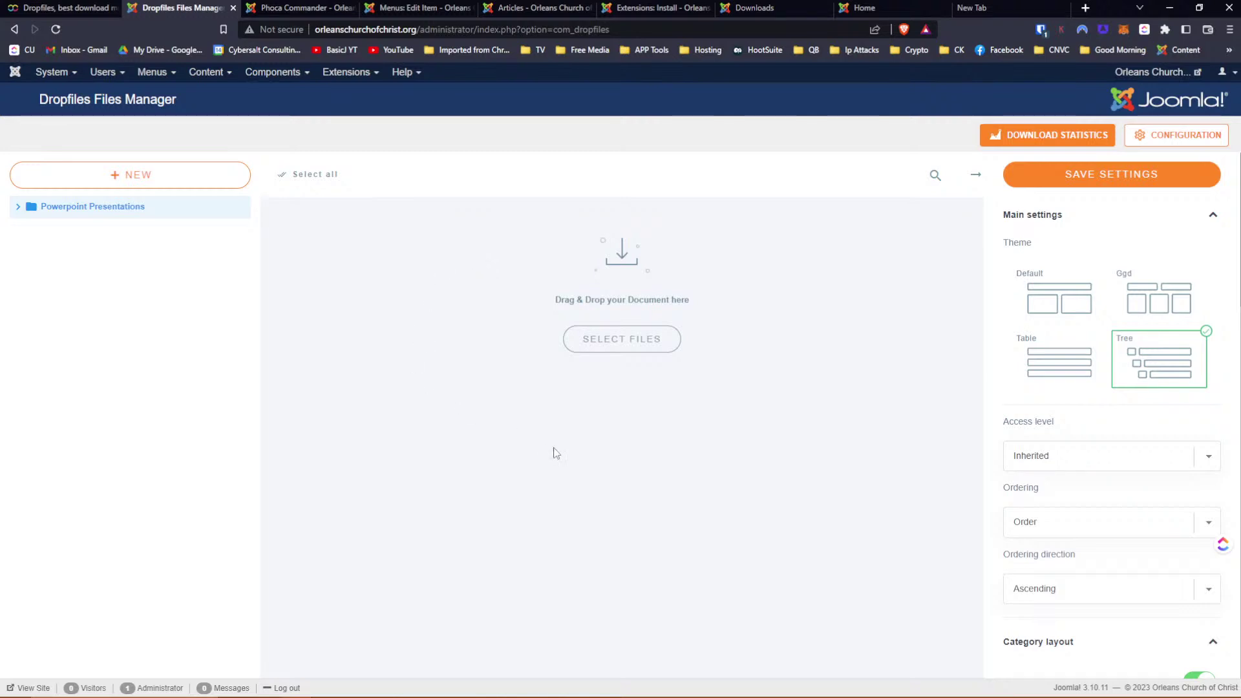
Switch the Powerpoint Presentations category theme to Default and save its settings
{"action": "left_click", "coordinate": [1083, 309]}
{"action": "left_click", "coordinate": [1127, 185]}
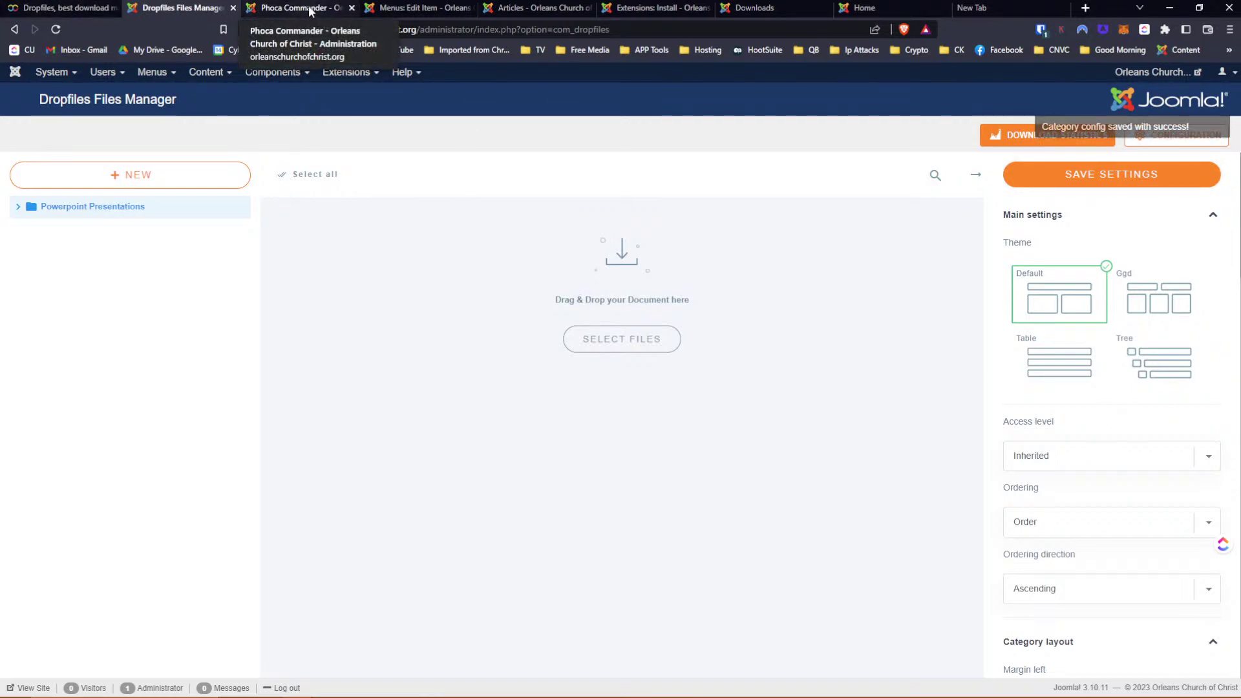
{"action": "left_click", "coordinate": [501, 9]}
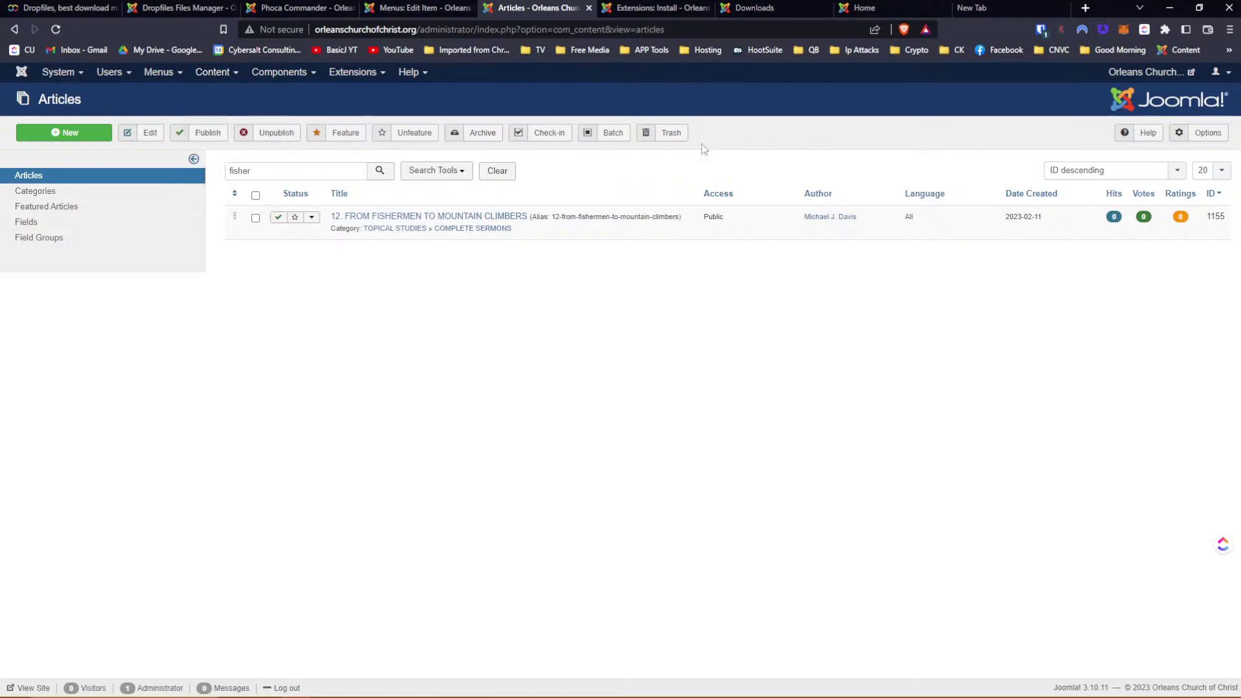
Clear the 'fisher' search, trash Test Article, and begin a blank new article
{"action": "left_click", "coordinate": [496, 171]}
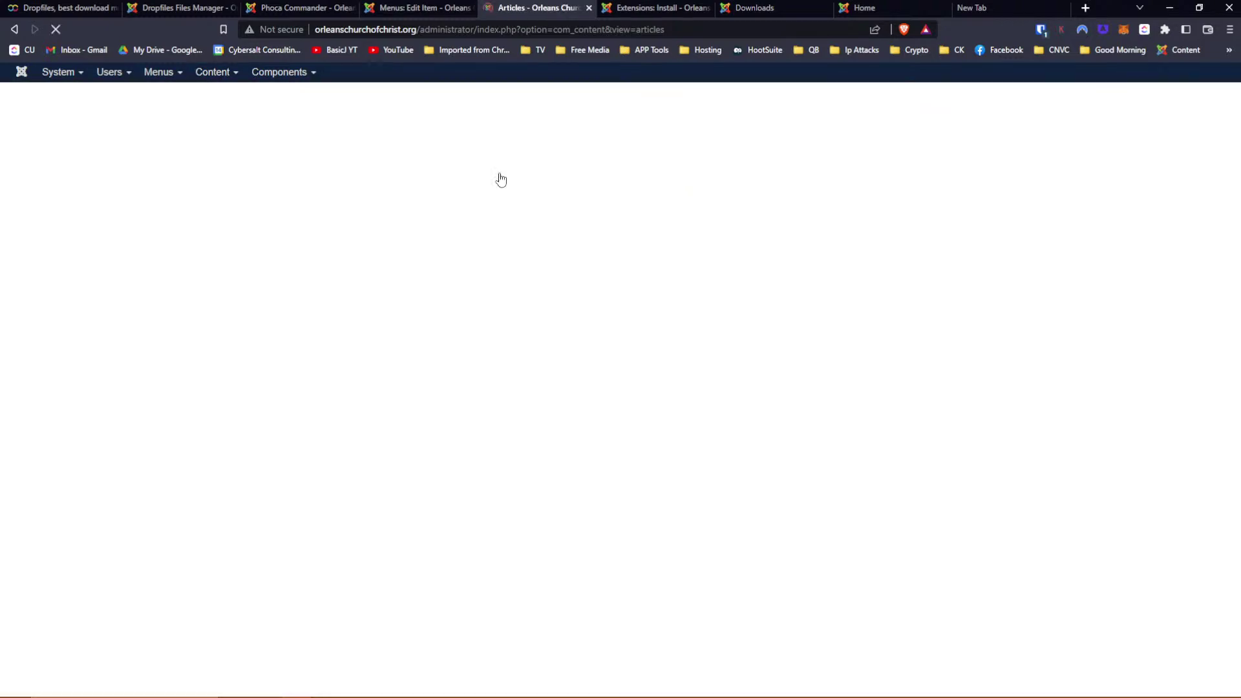
{"action": "left_click", "coordinate": [254, 219]}
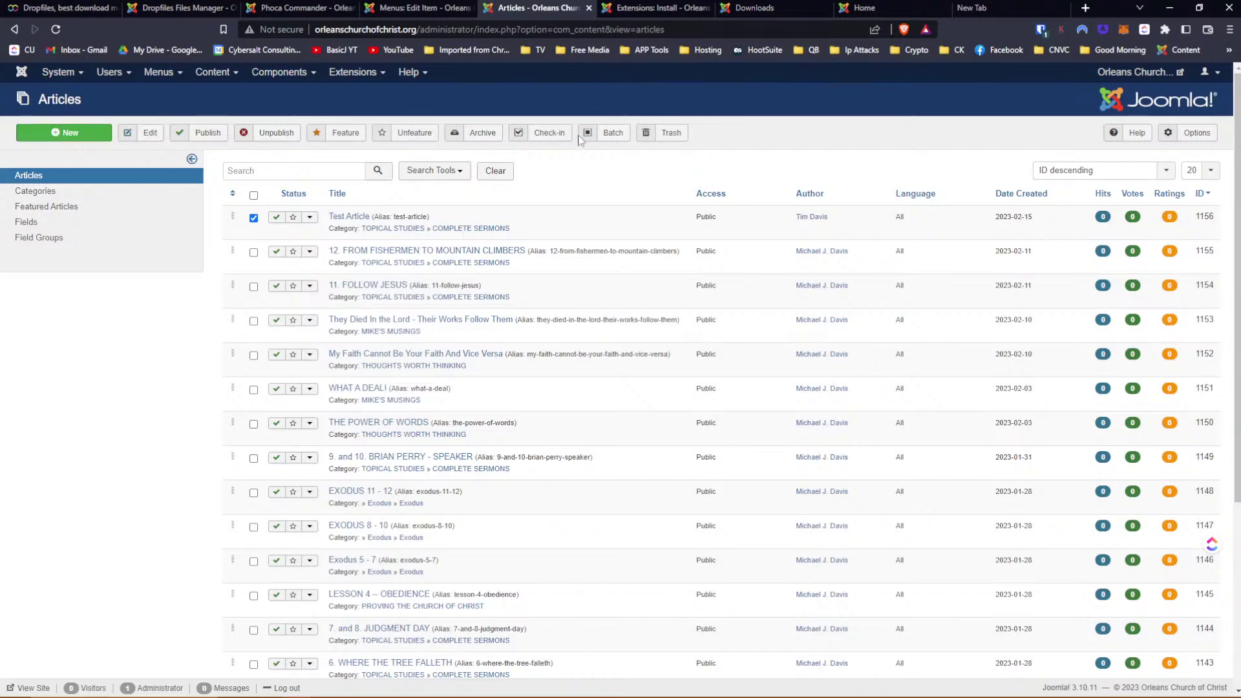
{"action": "left_click", "coordinate": [666, 133]}
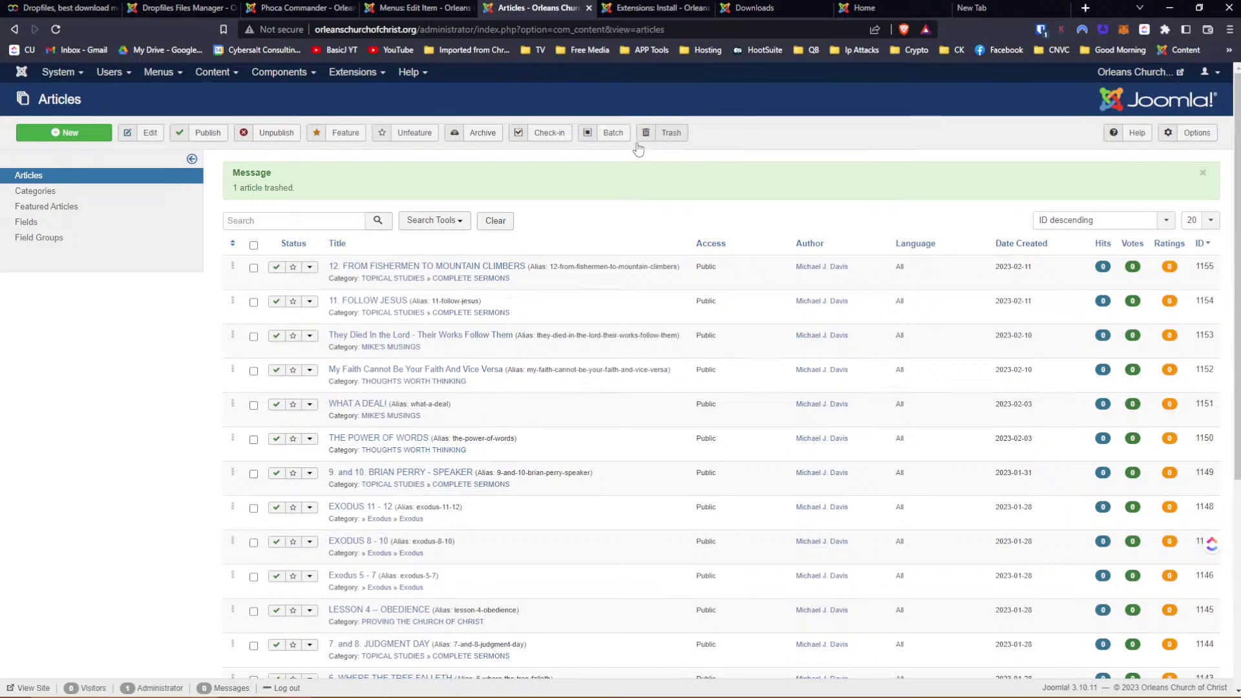
{"action": "left_click", "coordinate": [55, 137]}
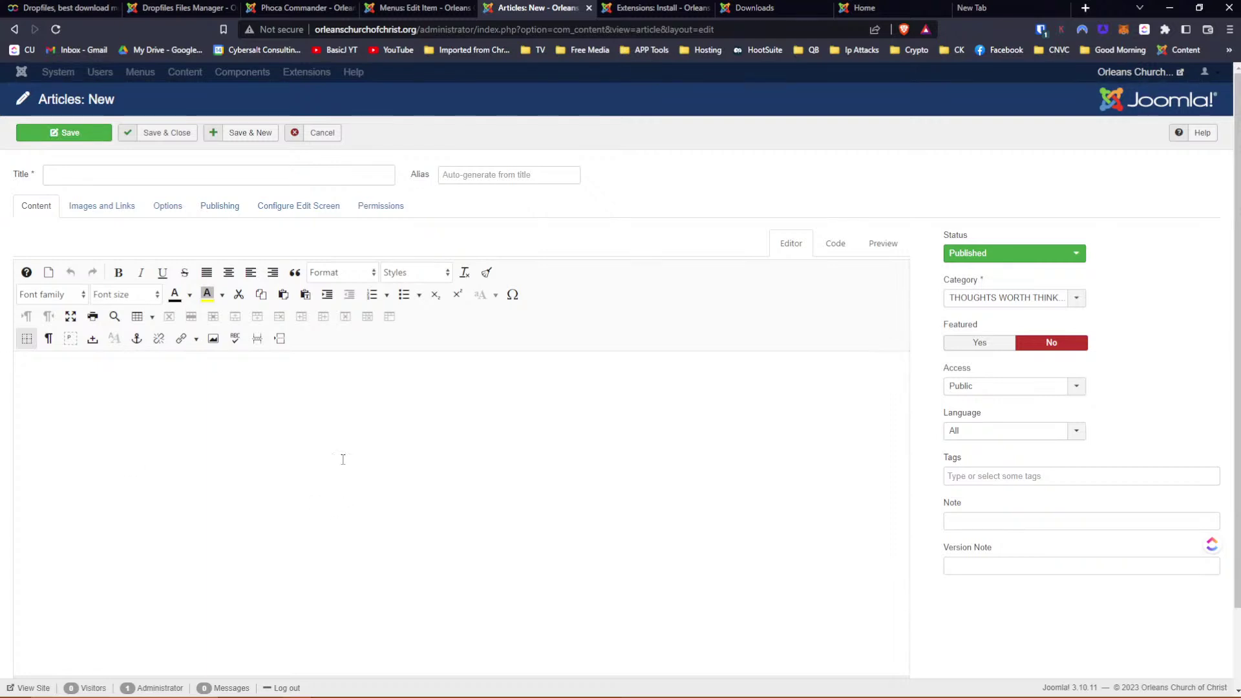
Dismiss the Dropfiles window unused, then type 'Text' and an mp3 line into the article body
{"action": "scroll", "coordinate": [343, 452], "scroll_direction": "down", "scroll_amount": 1}
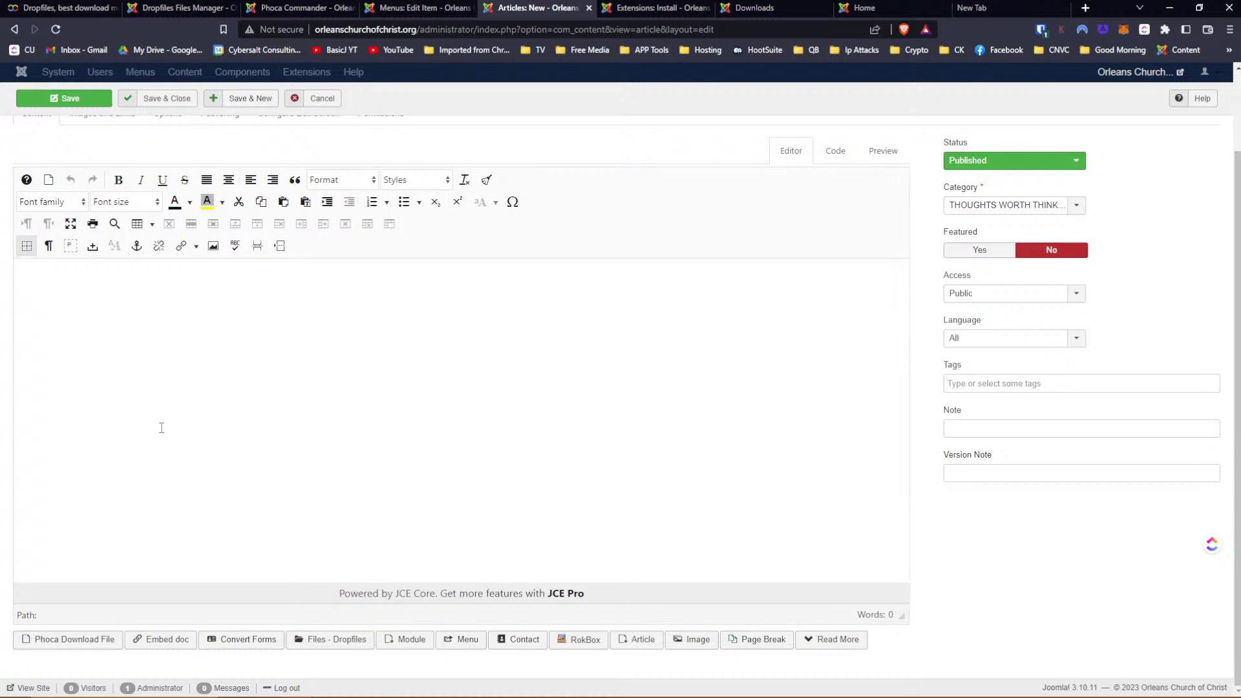
{"action": "left_click", "coordinate": [338, 645]}
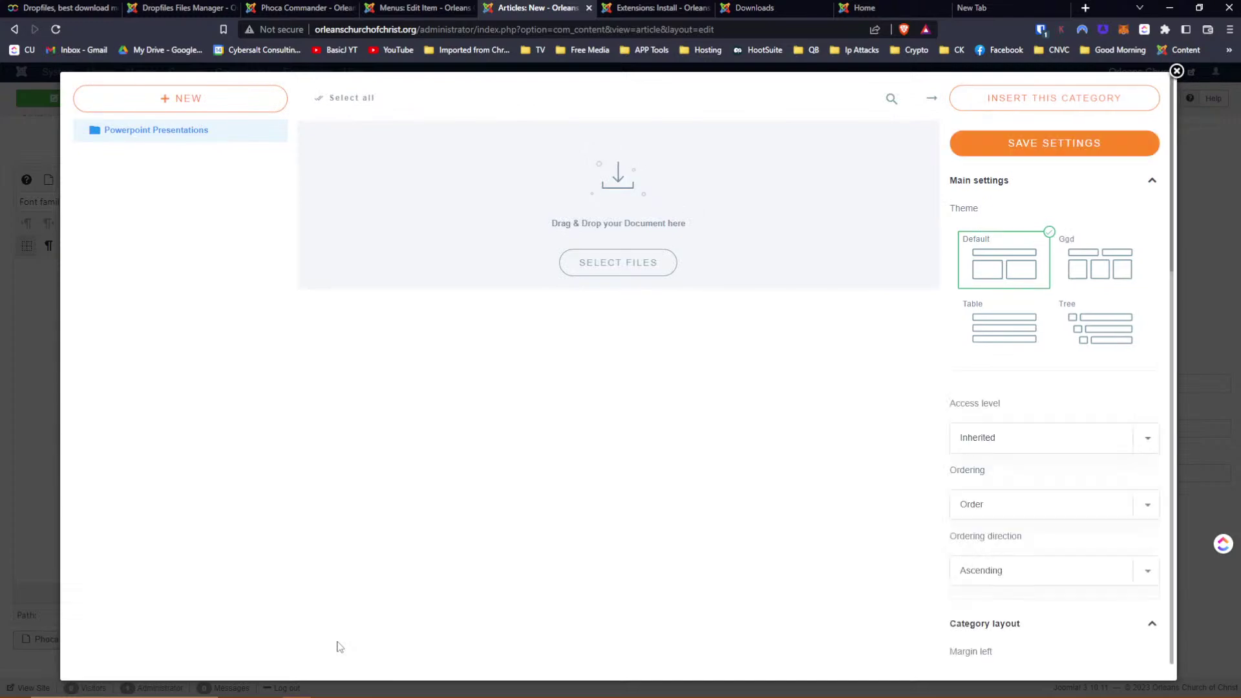
{"action": "left_click", "coordinate": [1176, 71]}
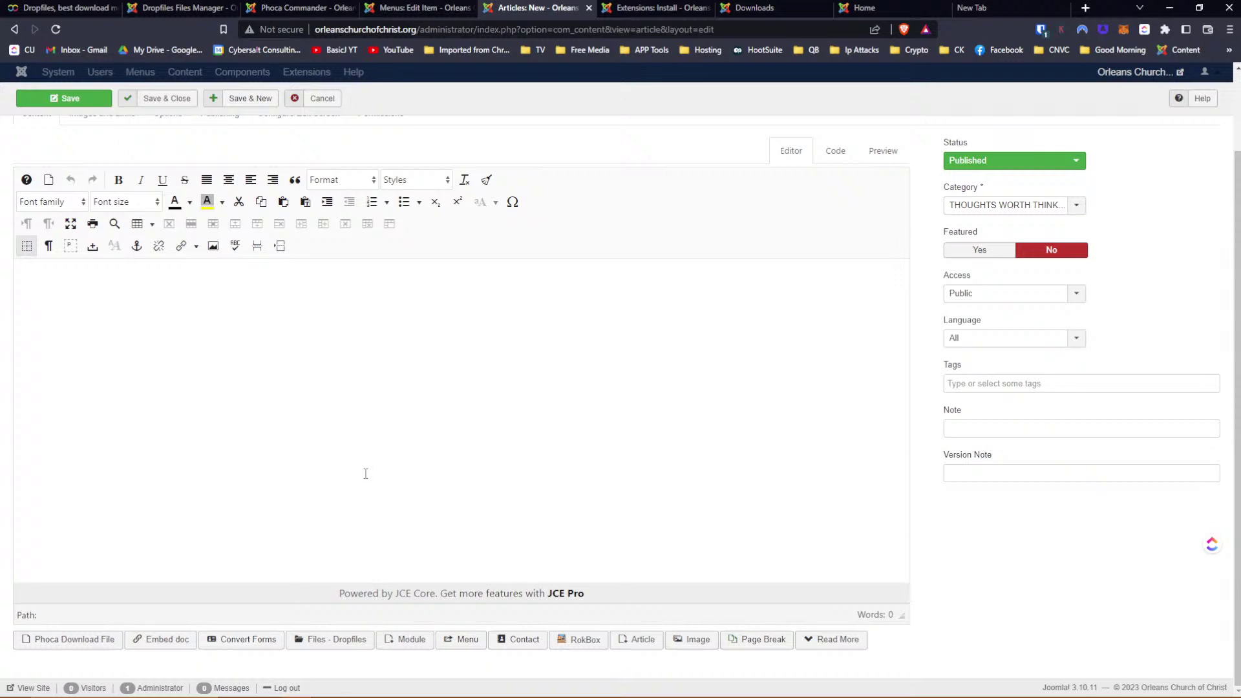
{"action": "left_click", "coordinate": [312, 310]}
{"action": "type", "text": "Test"}
{"action": "key", "text": "BackSpace"}
{"action": "key", "text": "BackSpace"}
{"action": "type", "text": "xmp3"}
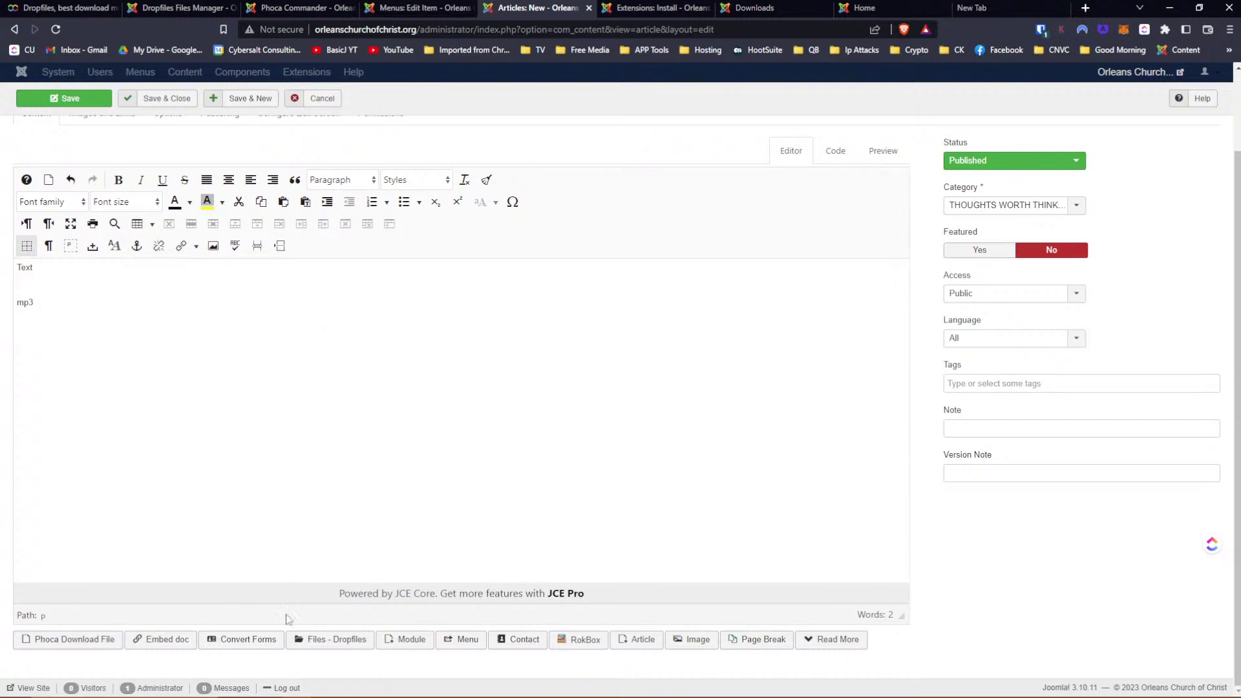
Open Files - Dropfiles from the article and add a new category renamed 2023
{"action": "left_click", "coordinate": [316, 636]}
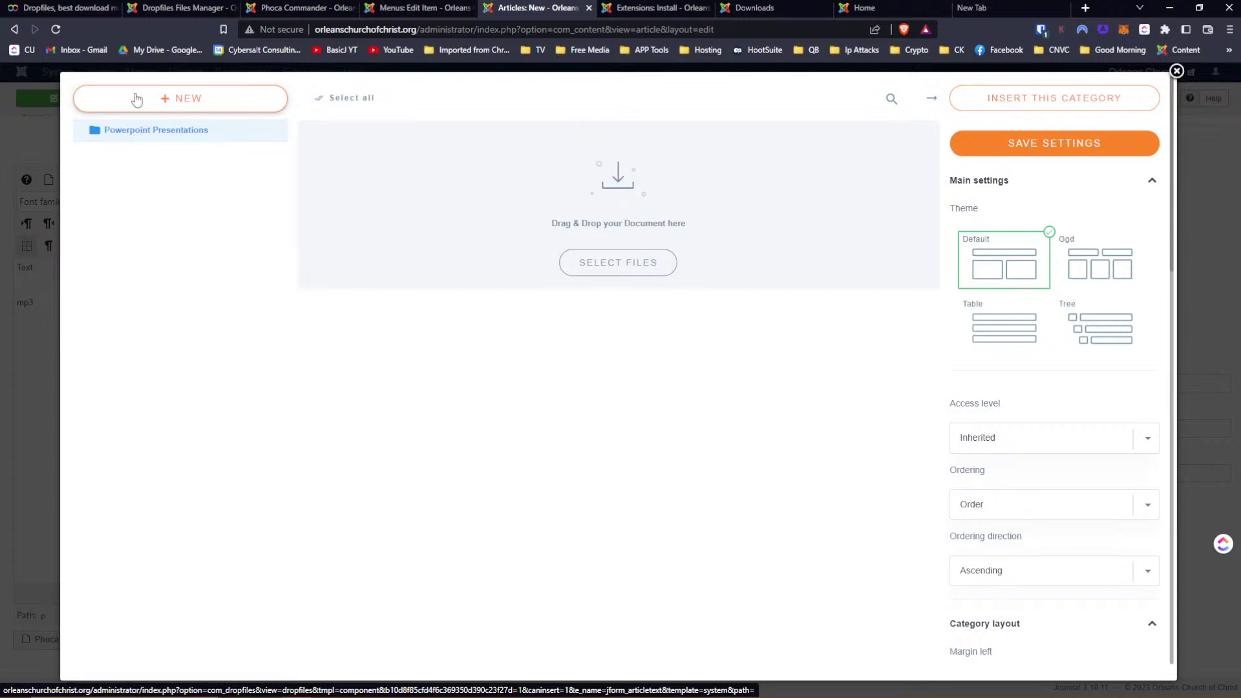
{"action": "left_click", "coordinate": [169, 100]}
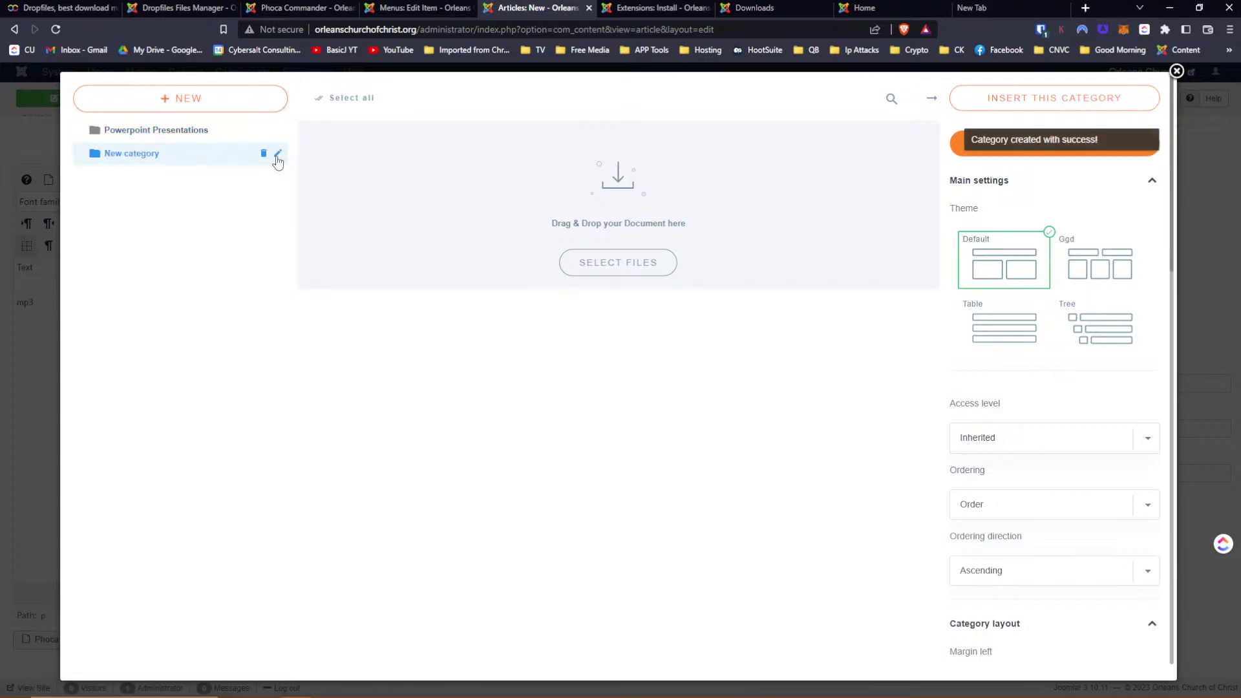
{"action": "left_click", "coordinate": [278, 154]}
{"action": "type", "text": "2023"}
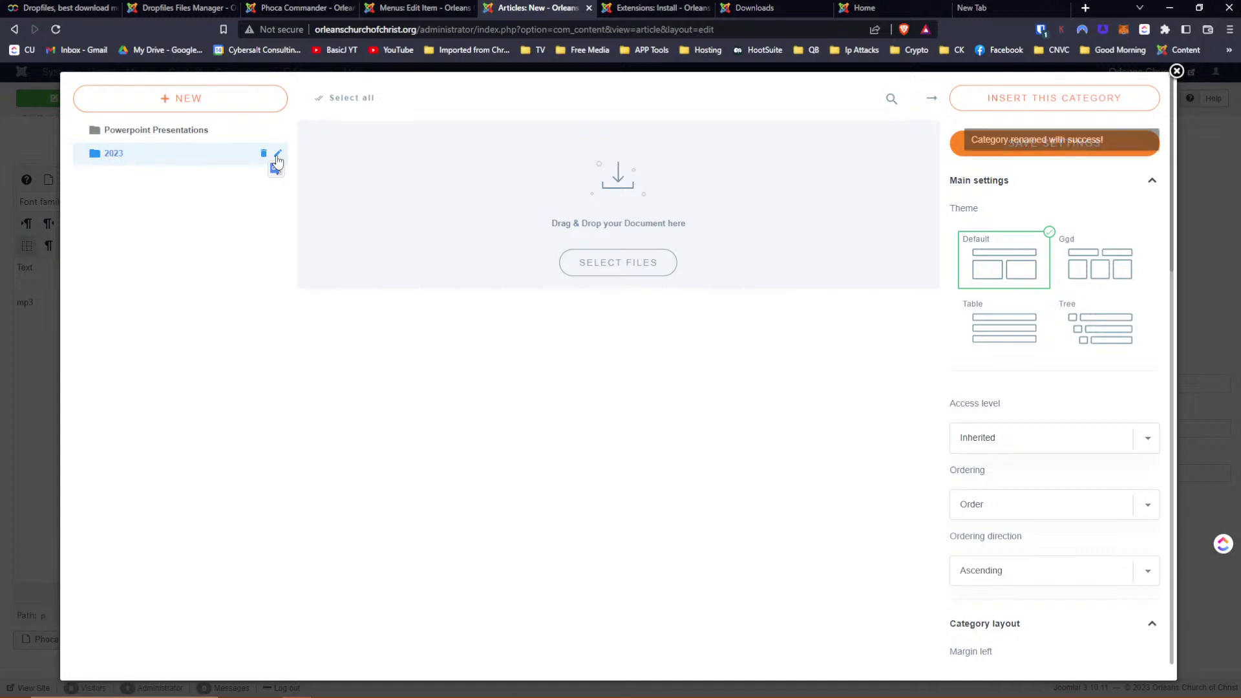
Drag 2023 toward Powerpoint Presentations to try nesting it as a subcategory
{"action": "mouse_move", "coordinate": [82, 153]}
{"action": "left_mouse_down"}
{"action": "mouse_move", "coordinate": [111, 159]}
{"action": "mouse_move", "coordinate": [98, 140]}
{"action": "mouse_move", "coordinate": [83, 149]}
{"action": "left_mouse_up"}
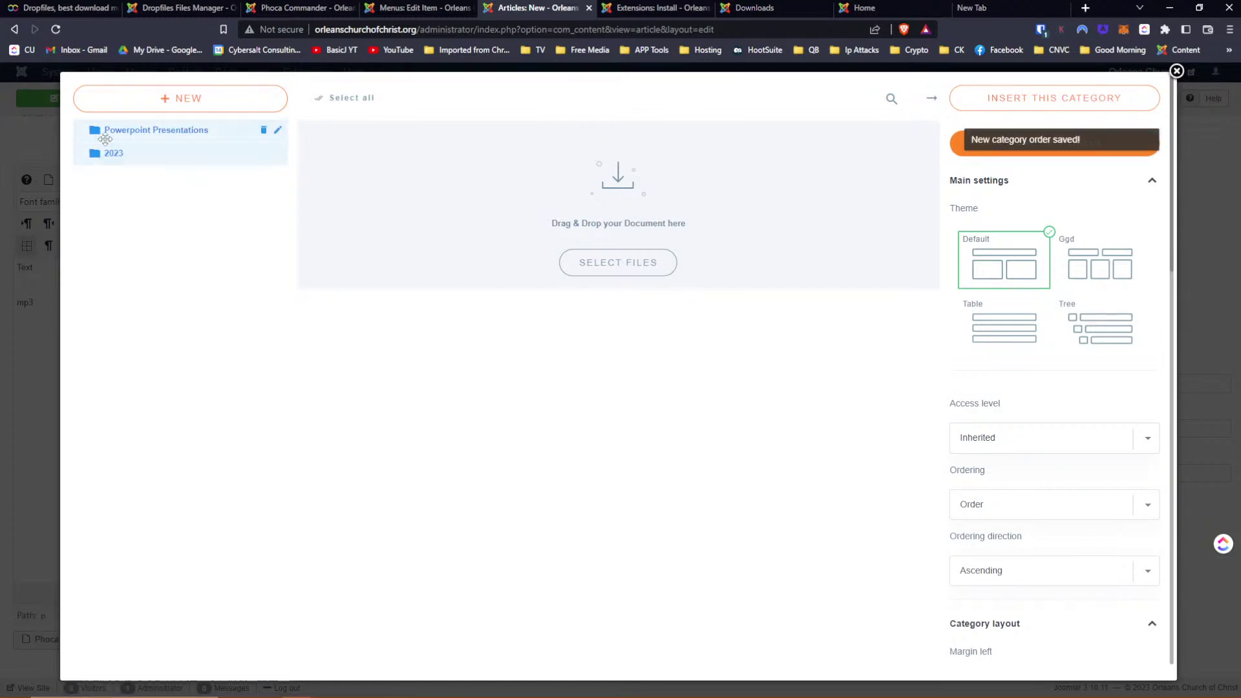
{"action": "left_click_drag", "start_coordinate": [158, 161], "coordinate": [203, 154]}
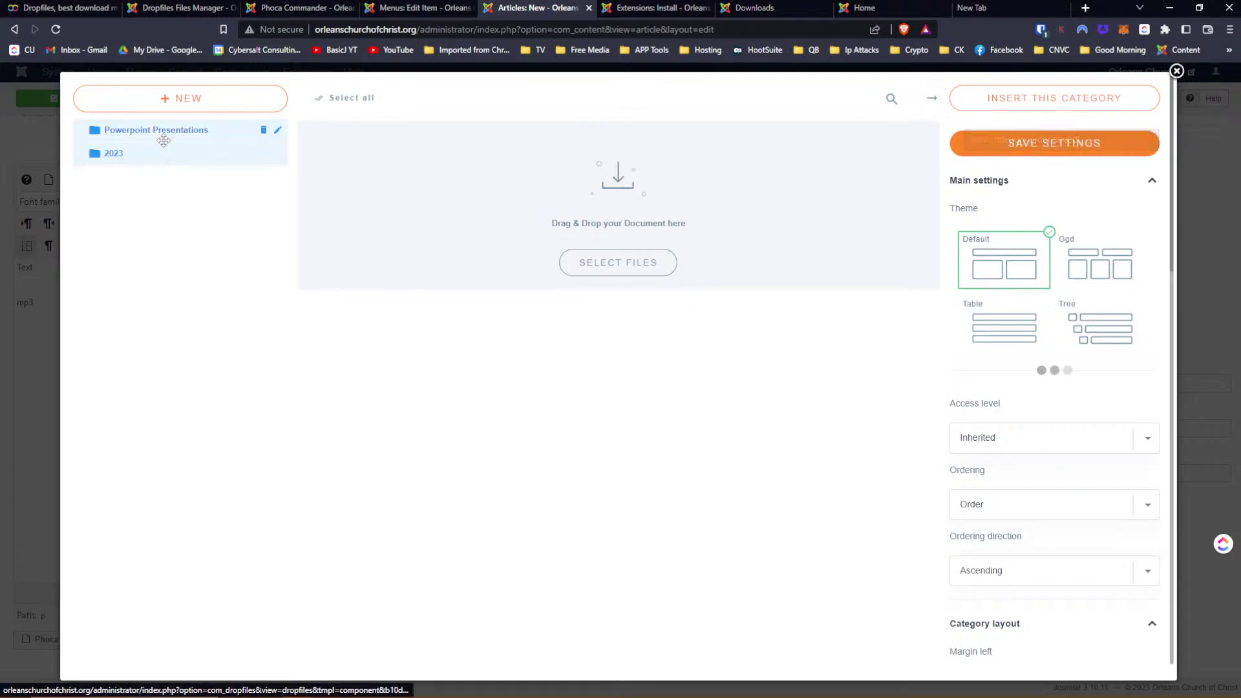
{"action": "mouse_move", "coordinate": [153, 163]}
{"action": "left_mouse_down"}
{"action": "mouse_move", "coordinate": [197, 153]}
{"action": "mouse_move", "coordinate": [174, 161]}
{"action": "left_mouse_up"}
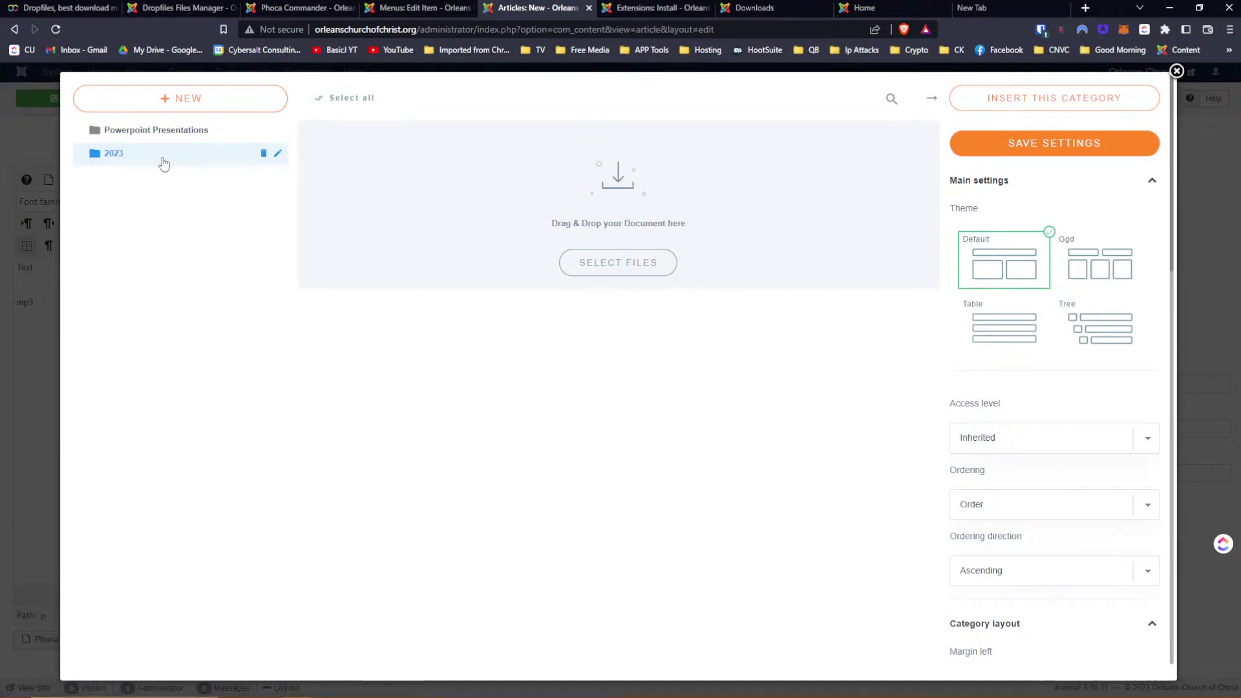
{"action": "mouse_move", "coordinate": [94, 154]}
{"action": "left_mouse_down"}
{"action": "mouse_move", "coordinate": [130, 153]}
{"action": "mouse_move", "coordinate": [79, 151]}
{"action": "mouse_move", "coordinate": [101, 142]}
{"action": "mouse_move", "coordinate": [95, 151]}
{"action": "left_mouse_up"}
{"action": "left_click_drag", "start_coordinate": [145, 159], "coordinate": [233, 136]}
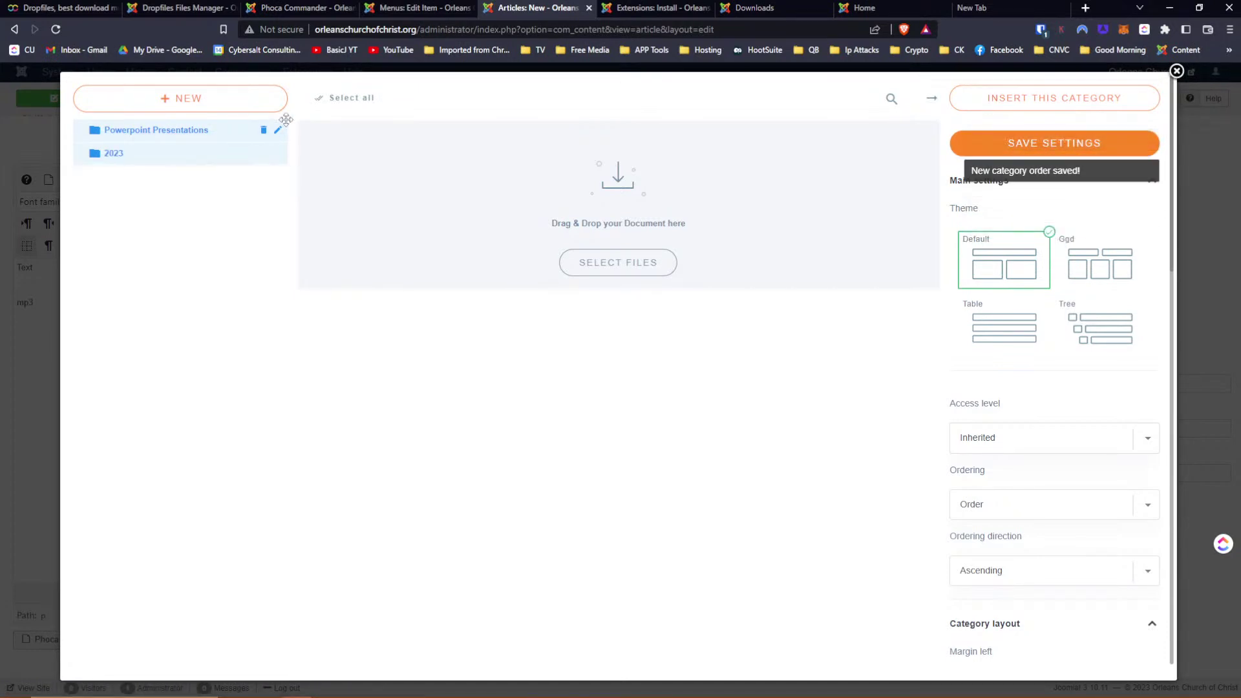
{"action": "left_click_drag", "start_coordinate": [146, 158], "coordinate": [200, 155]}
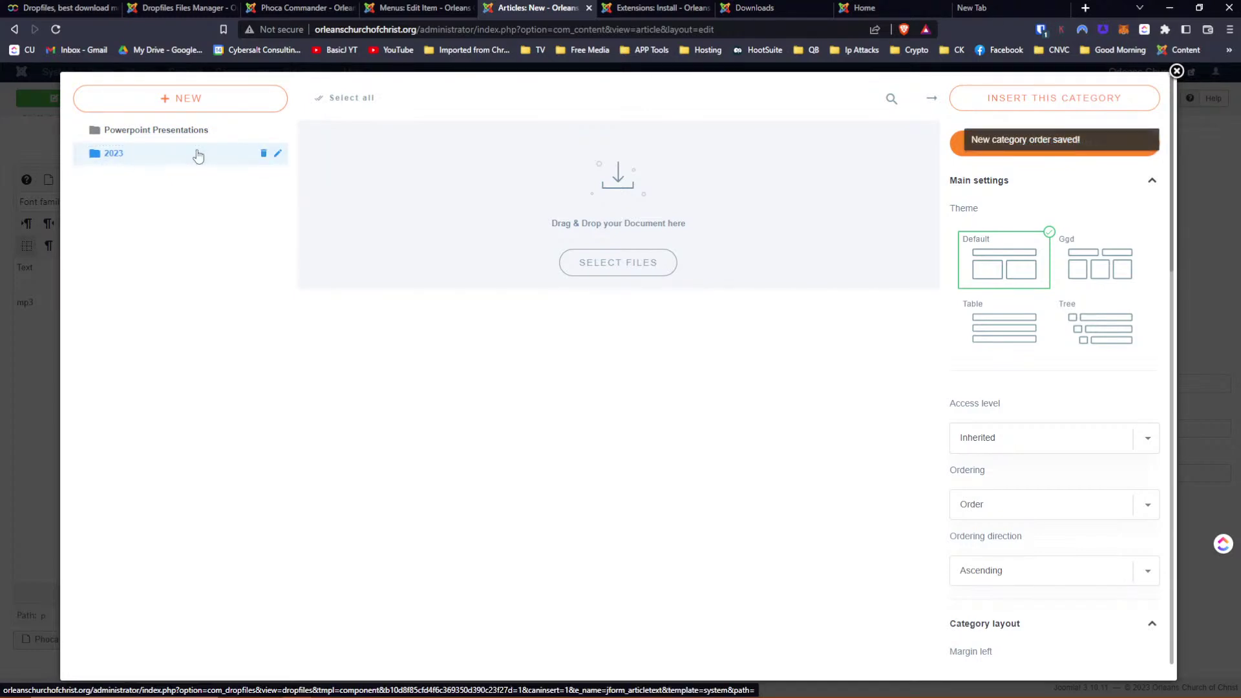
{"action": "left_click_drag", "start_coordinate": [175, 155], "coordinate": [185, 128]}
{"action": "left_click_drag", "start_coordinate": [97, 130], "coordinate": [114, 161]}
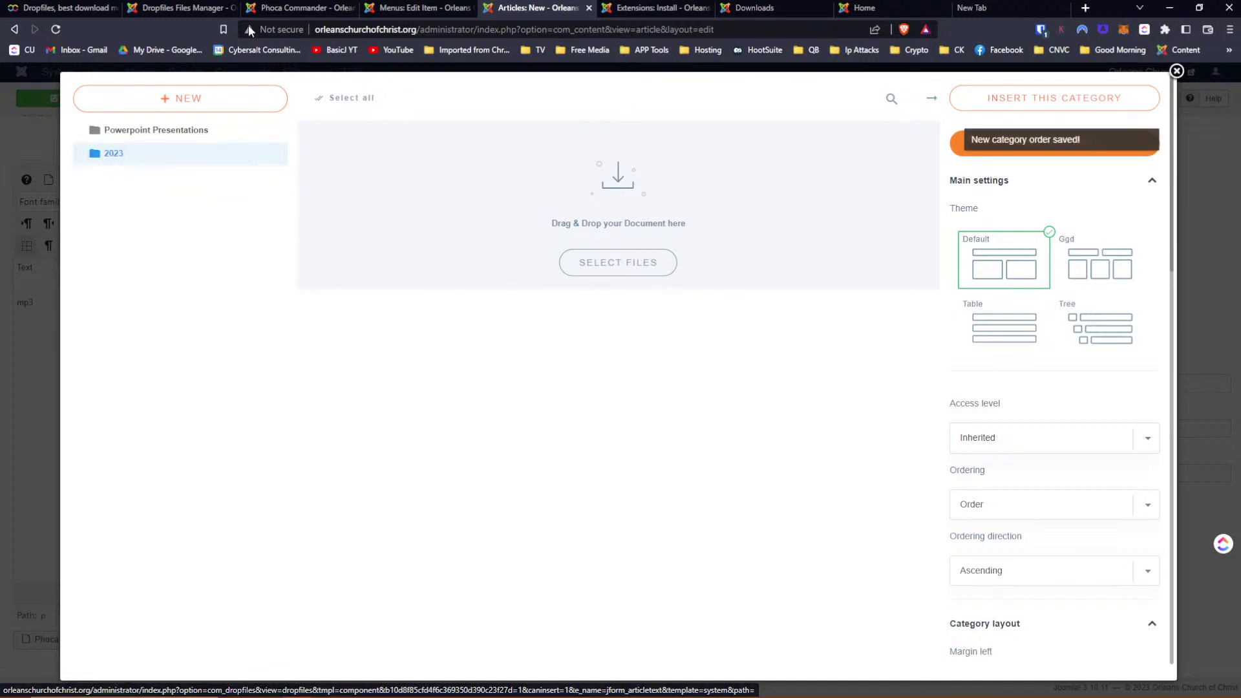
Reload the Dropfiles Files Manager, try nesting 2023, and save the category settings
{"action": "left_click", "coordinate": [175, 10]}
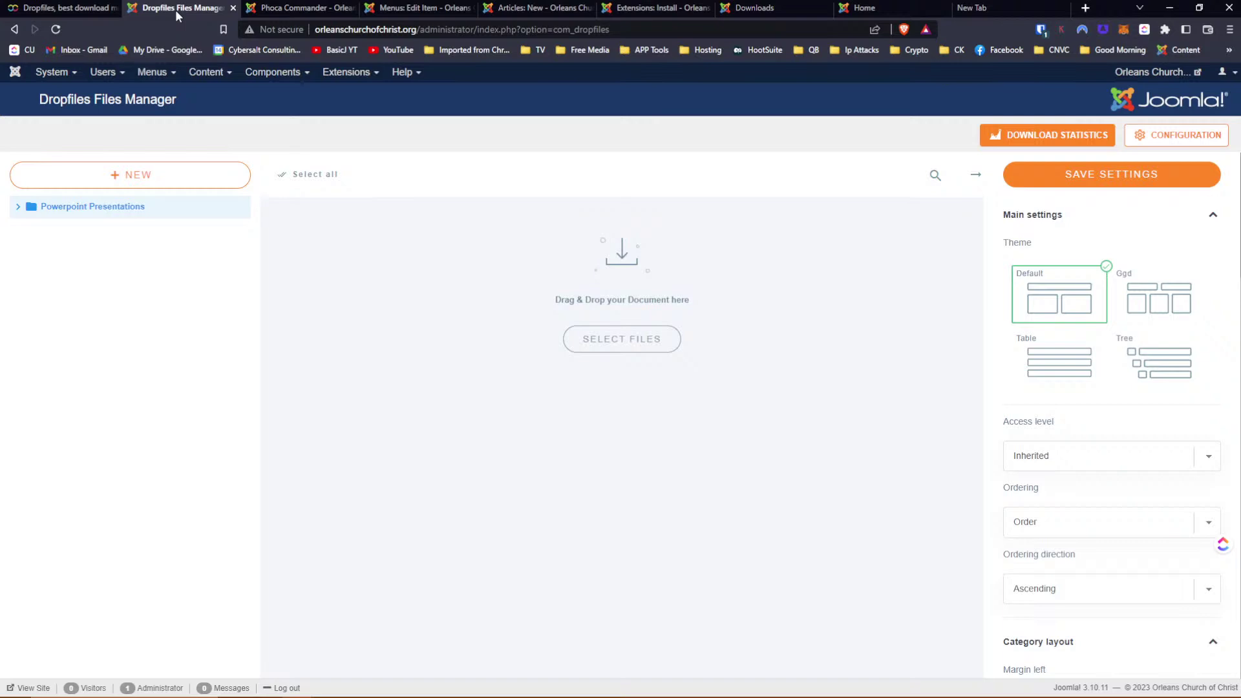
{"action": "left_click", "coordinate": [56, 30]}
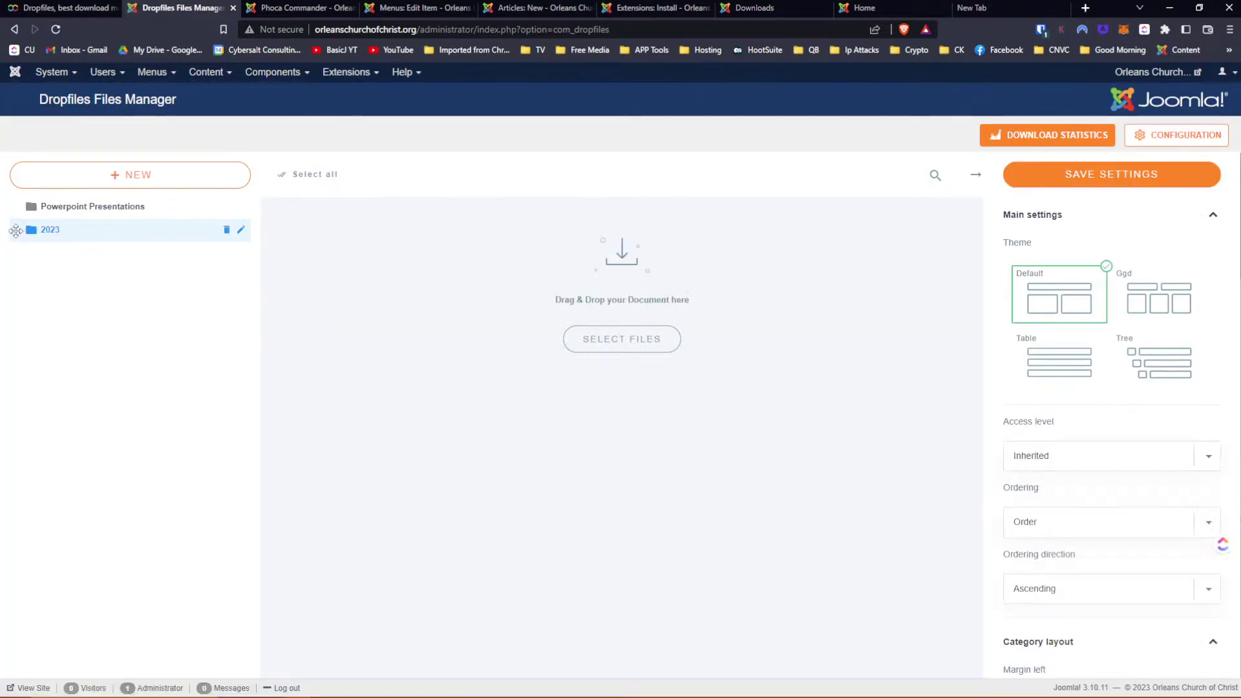
{"action": "left_click_drag", "start_coordinate": [15, 231], "coordinate": [136, 234]}
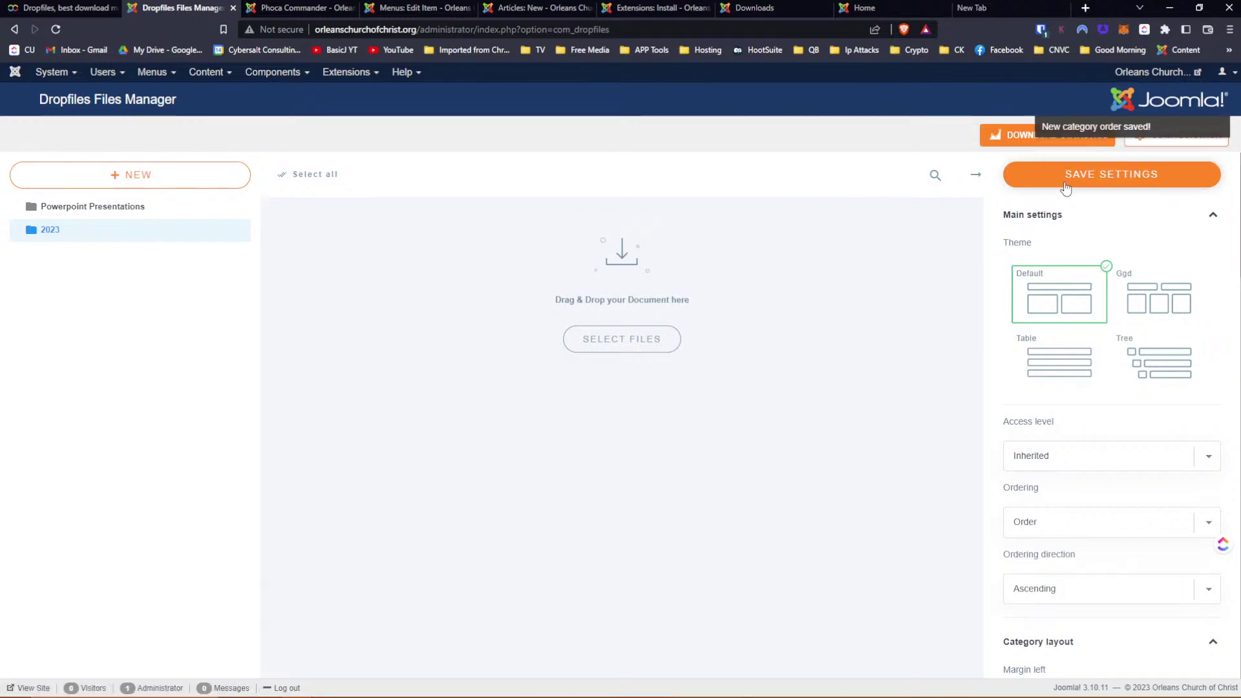
{"action": "scroll", "coordinate": [1113, 332], "scroll_direction": "down", "scroll_amount": 3}
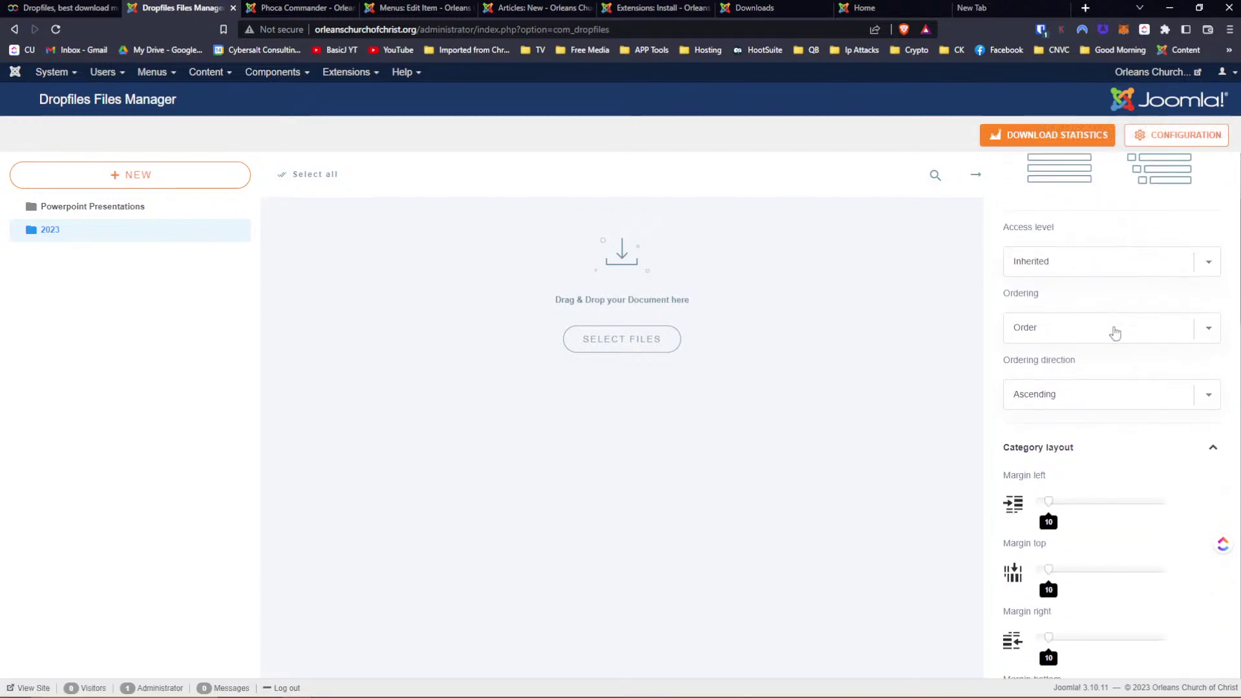
{"action": "scroll", "coordinate": [1115, 333], "scroll_direction": "down", "scroll_amount": 4}
{"action": "scroll", "coordinate": [1115, 334], "scroll_direction": "down", "scroll_amount": 5}
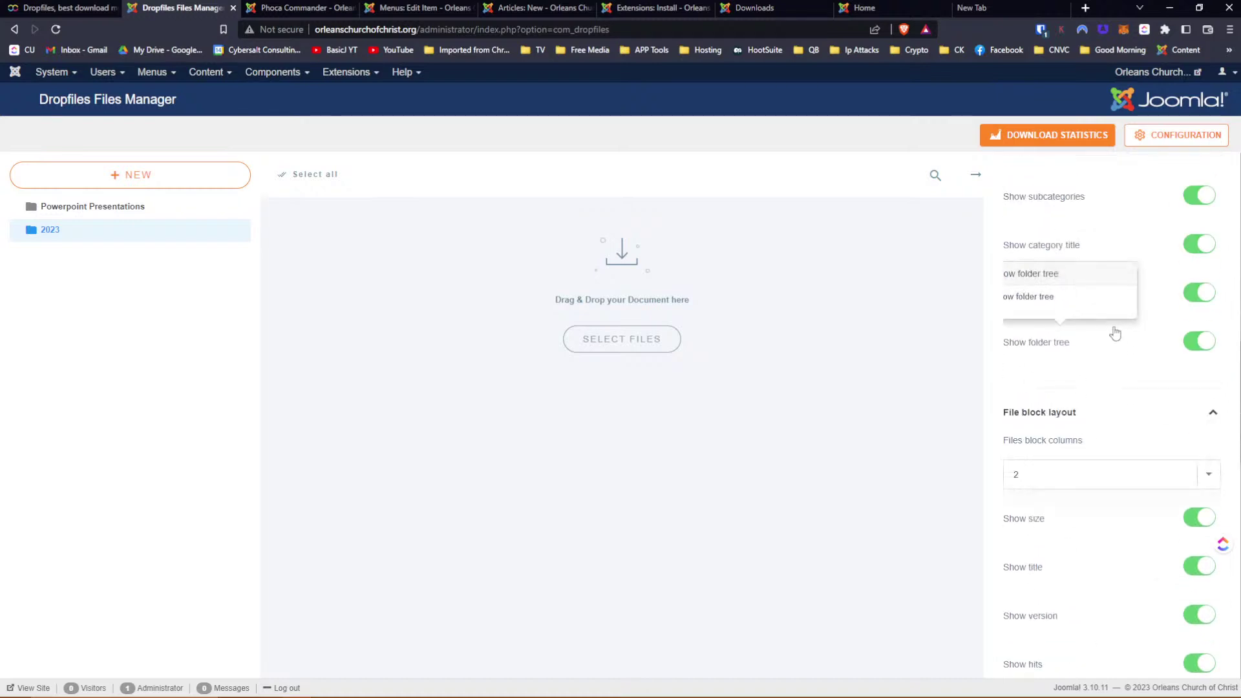
{"action": "scroll", "coordinate": [1114, 333], "scroll_direction": "up", "scroll_amount": 12}
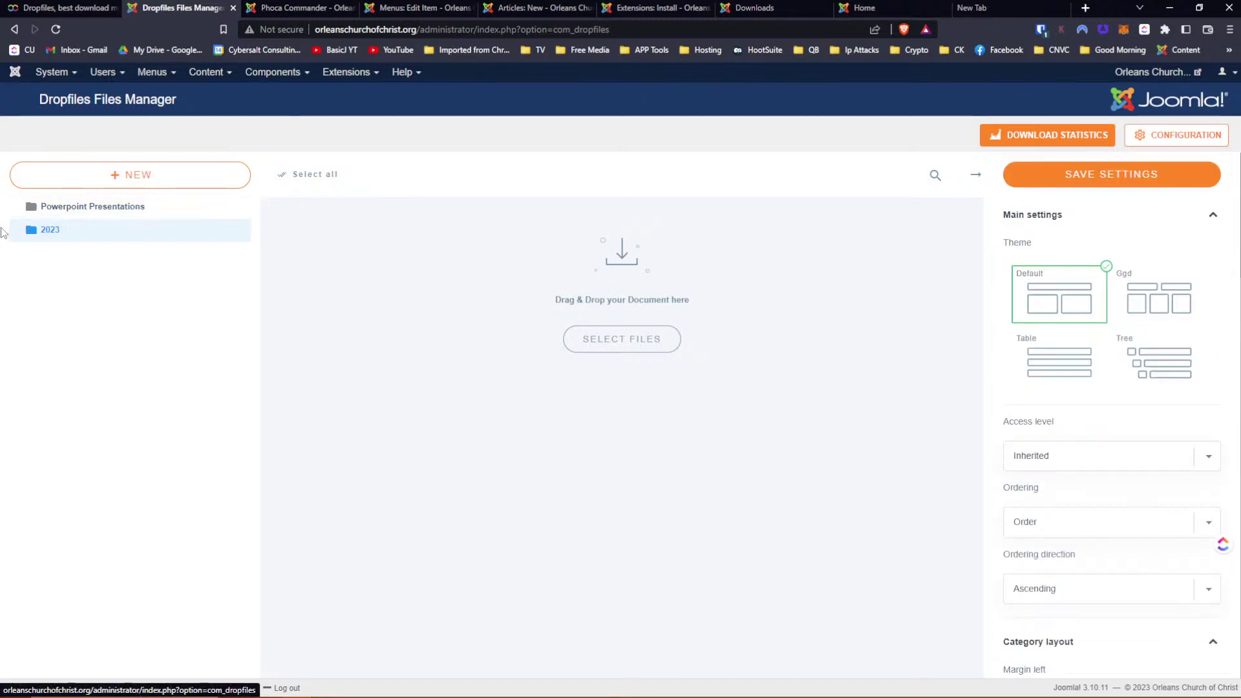
{"action": "left_click_drag", "start_coordinate": [17, 230], "coordinate": [46, 226]}
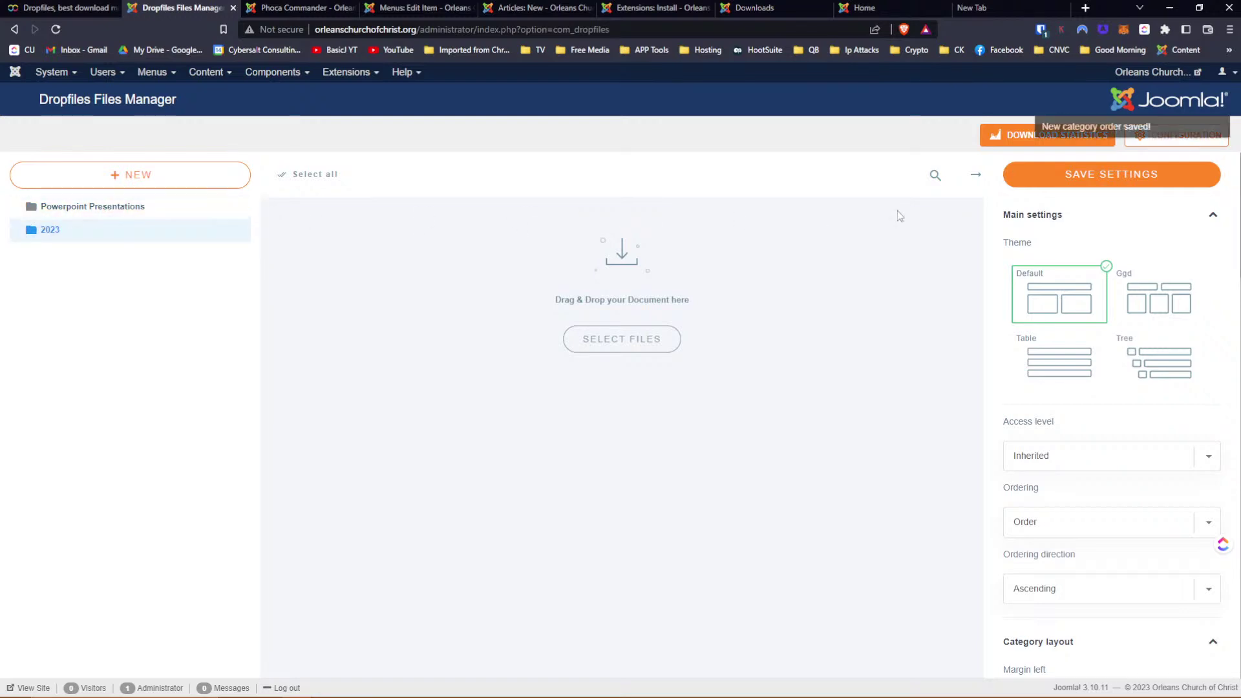
{"action": "left_click", "coordinate": [1089, 179]}
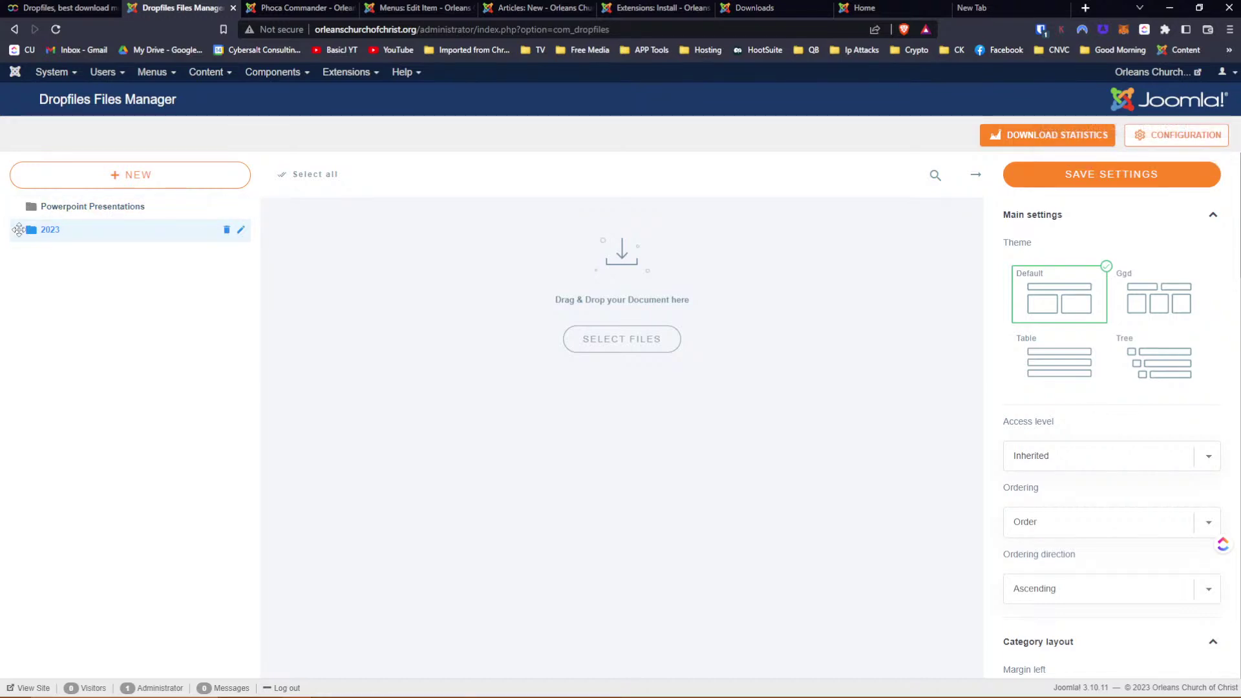
Confirm the 2023 name and keep dragging it toward Powerpoint Presentations
{"action": "left_click_drag", "start_coordinate": [20, 229], "coordinate": [114, 238]}
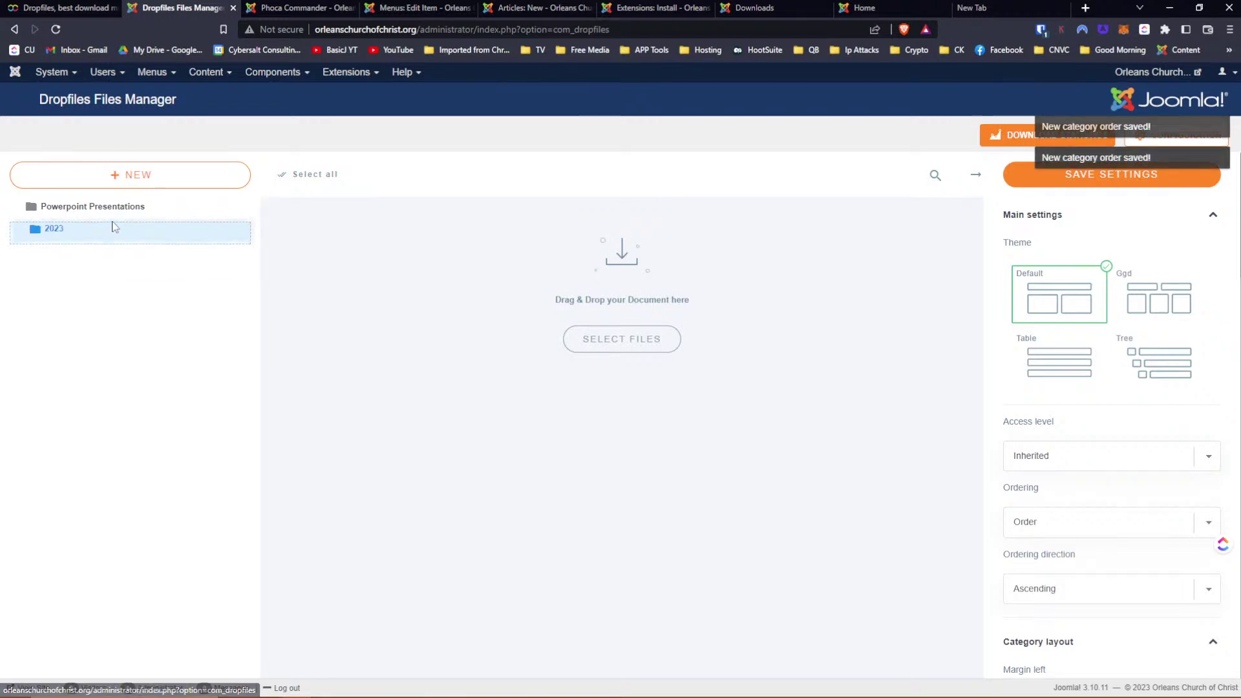
{"action": "left_click_drag", "start_coordinate": [112, 228], "coordinate": [143, 226]}
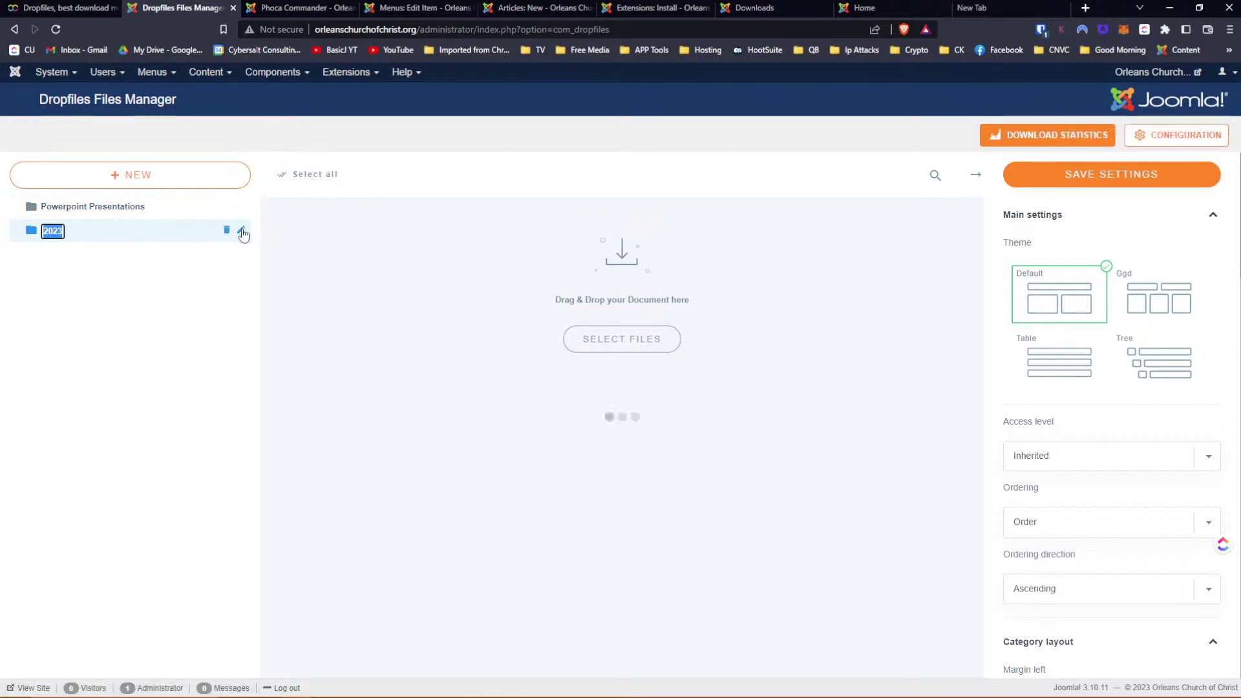
{"action": "key", "text": "Return"}
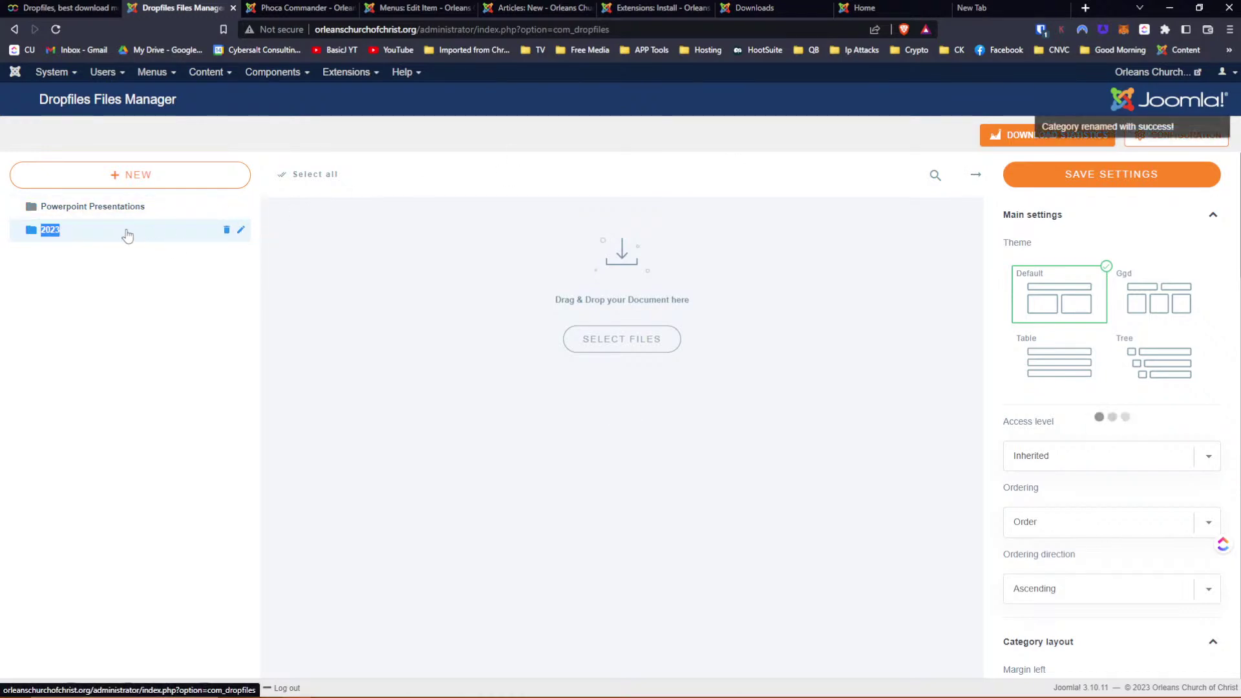
{"action": "left_click_drag", "start_coordinate": [130, 226], "coordinate": [30, 220]}
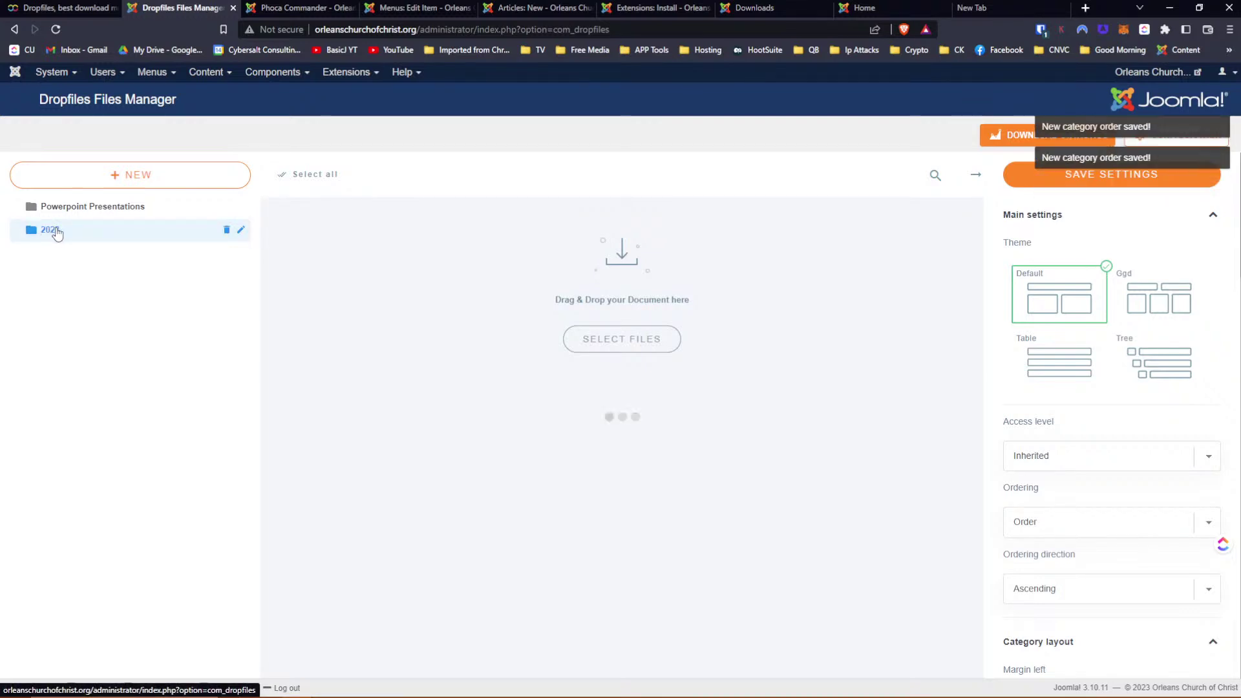
{"action": "left_click_drag", "start_coordinate": [78, 235], "coordinate": [139, 222]}
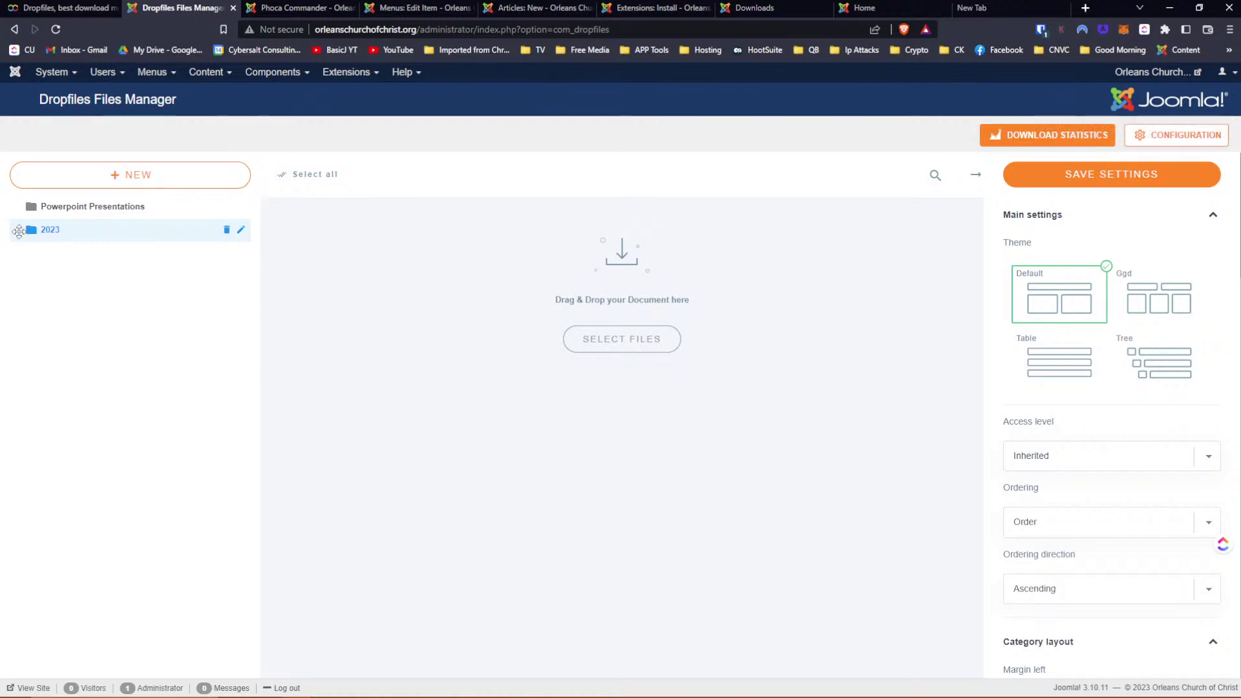
{"action": "left_click_drag", "start_coordinate": [19, 231], "coordinate": [45, 233]}
{"action": "left_click_drag", "start_coordinate": [36, 229], "coordinate": [189, 206]}
In the article's Dropfiles window, trash the 2023 category, confirm, and close the manager
{"action": "left_click", "coordinate": [290, 7]}
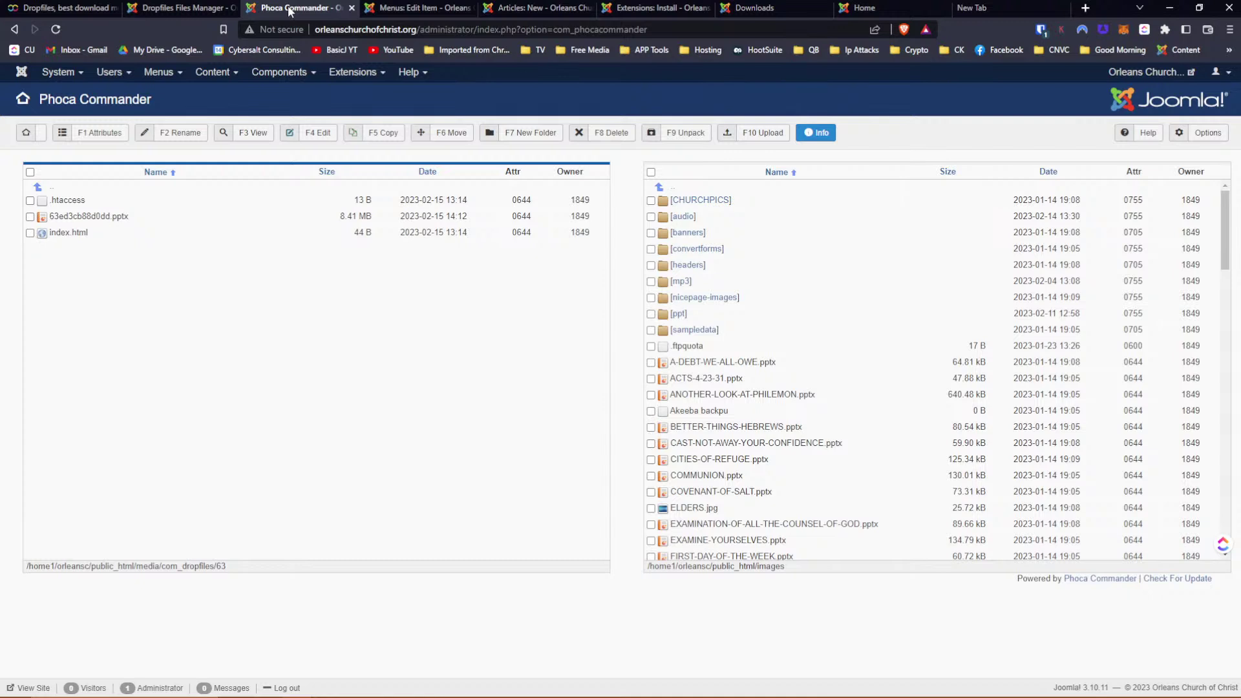
{"action": "left_click", "coordinate": [529, 8]}
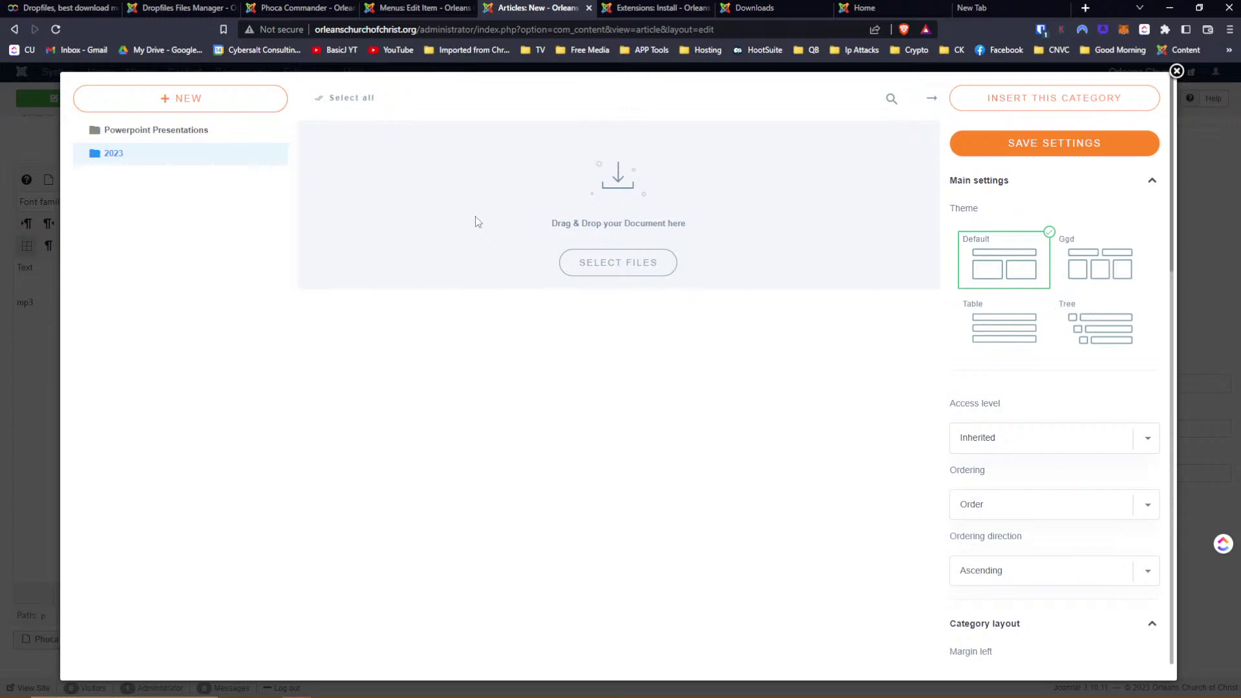
{"action": "scroll", "coordinate": [1064, 352], "scroll_direction": "down", "scroll_amount": 12}
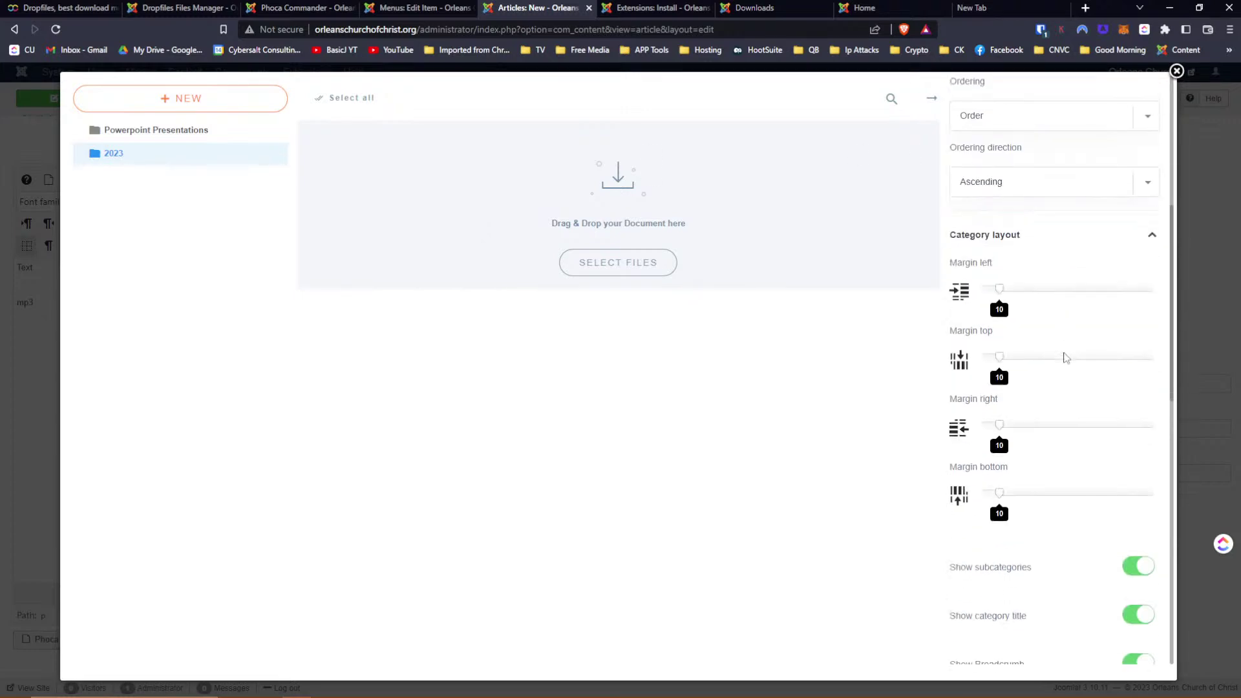
{"action": "scroll", "coordinate": [1065, 357], "scroll_direction": "down", "scroll_amount": 6}
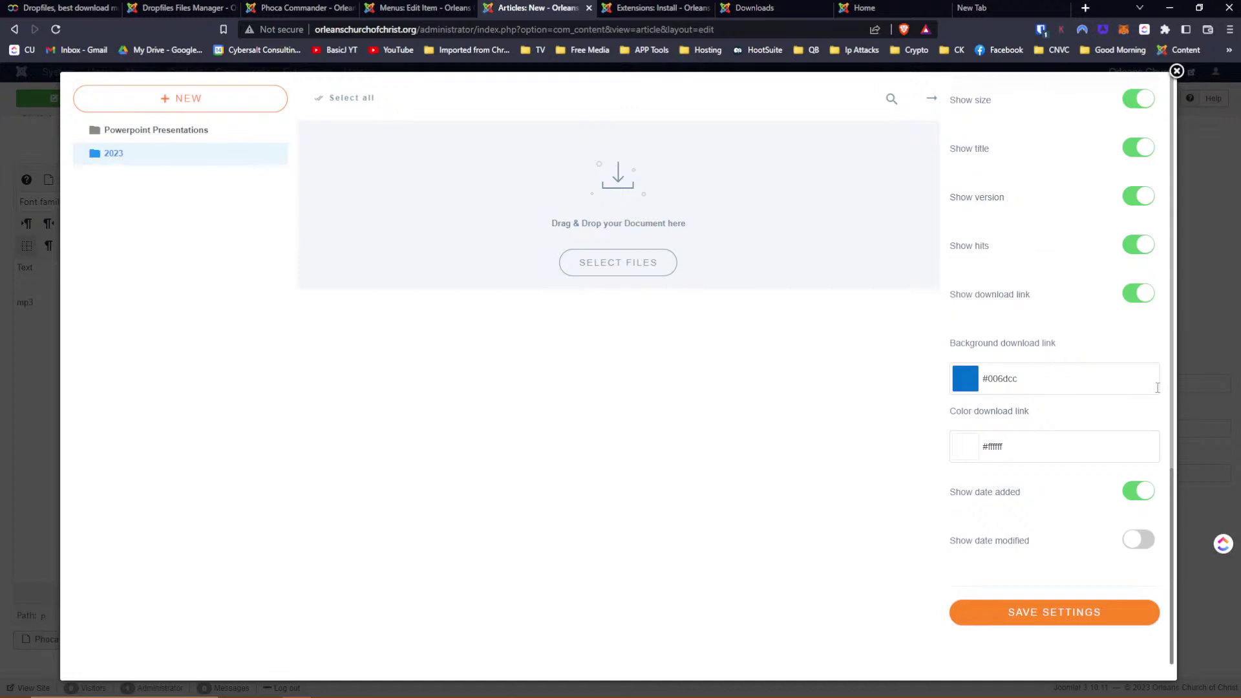
{"action": "scroll", "coordinate": [1131, 378], "scroll_direction": "up", "scroll_amount": 10}
{"action": "scroll", "coordinate": [1081, 352], "scroll_direction": "up", "scroll_amount": 5}
{"action": "scroll", "coordinate": [1080, 354], "scroll_direction": "down", "scroll_amount": 8}
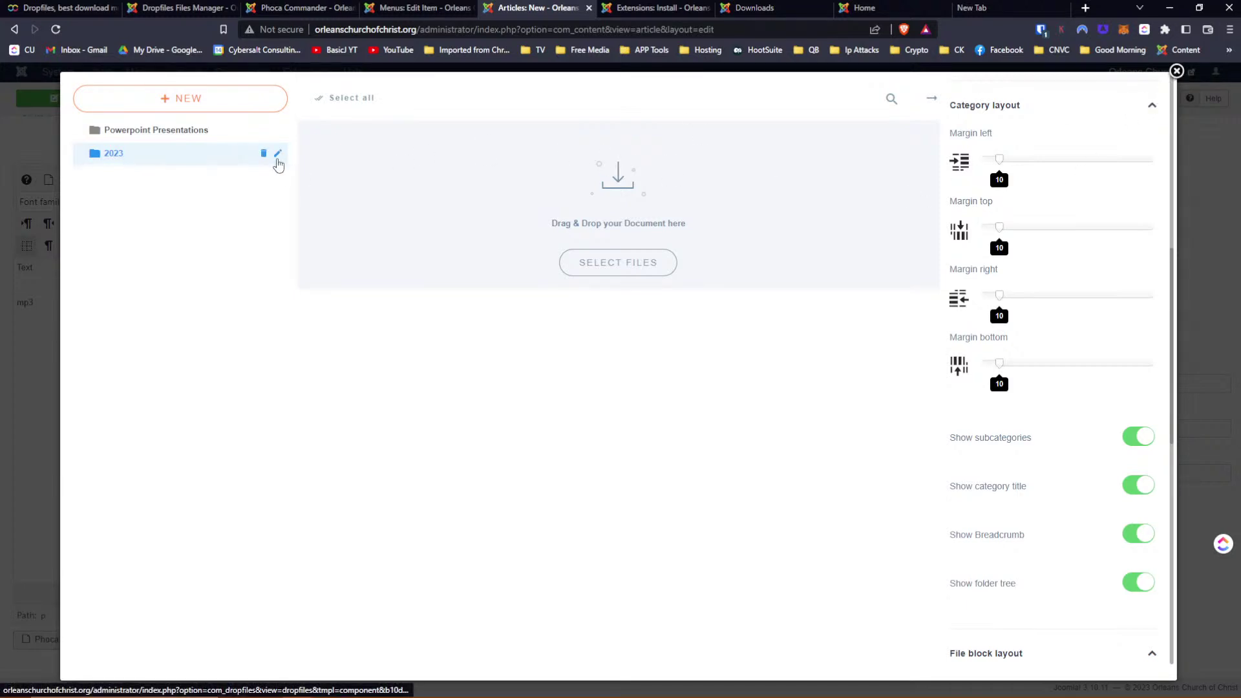
{"action": "left_click", "coordinate": [264, 155]}
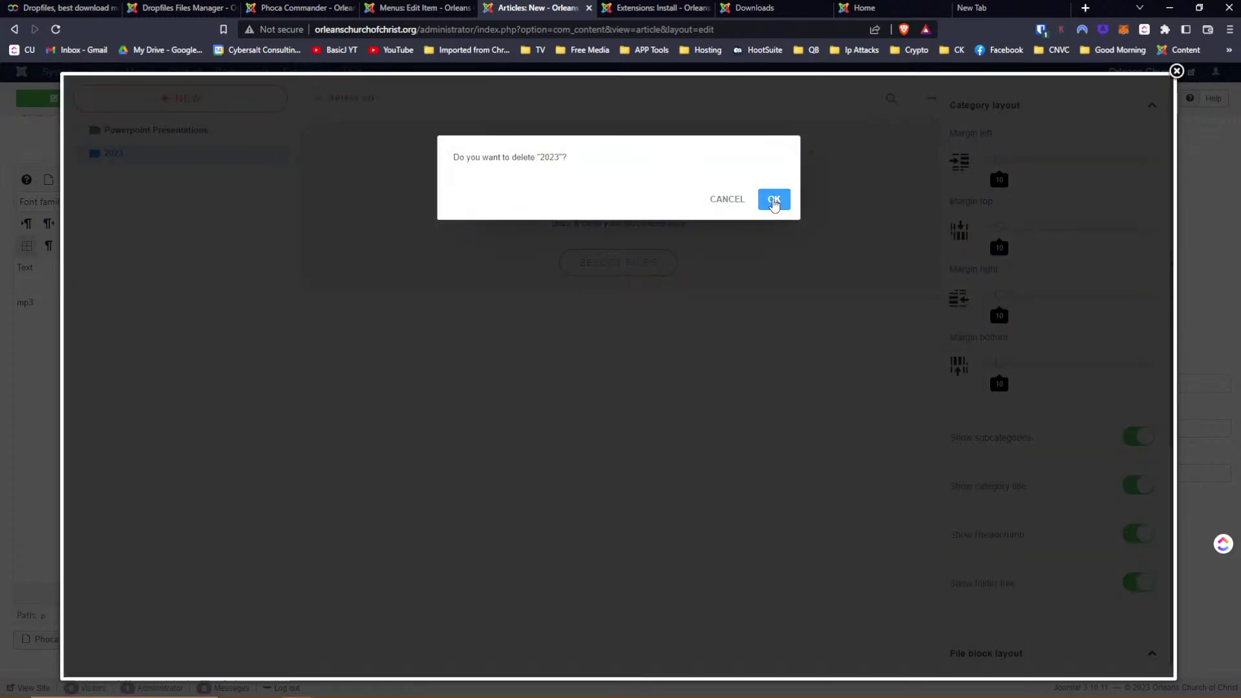
{"action": "left_click", "coordinate": [773, 200]}
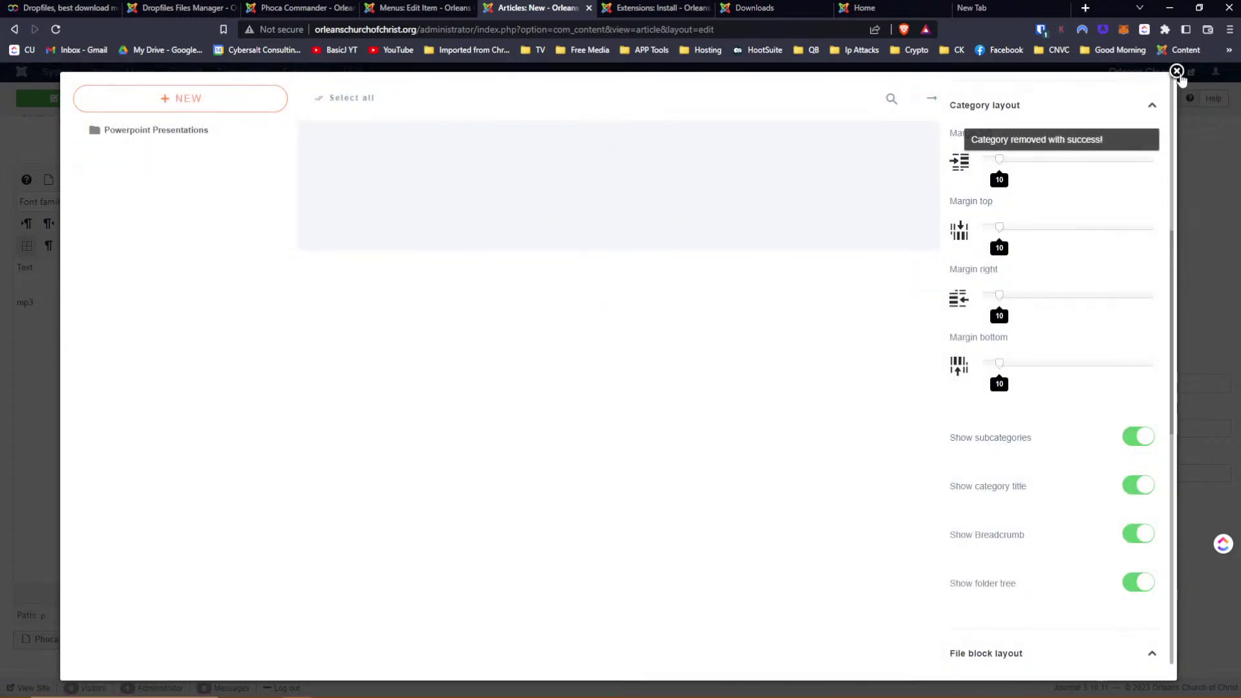
{"action": "left_click", "coordinate": [1176, 71]}
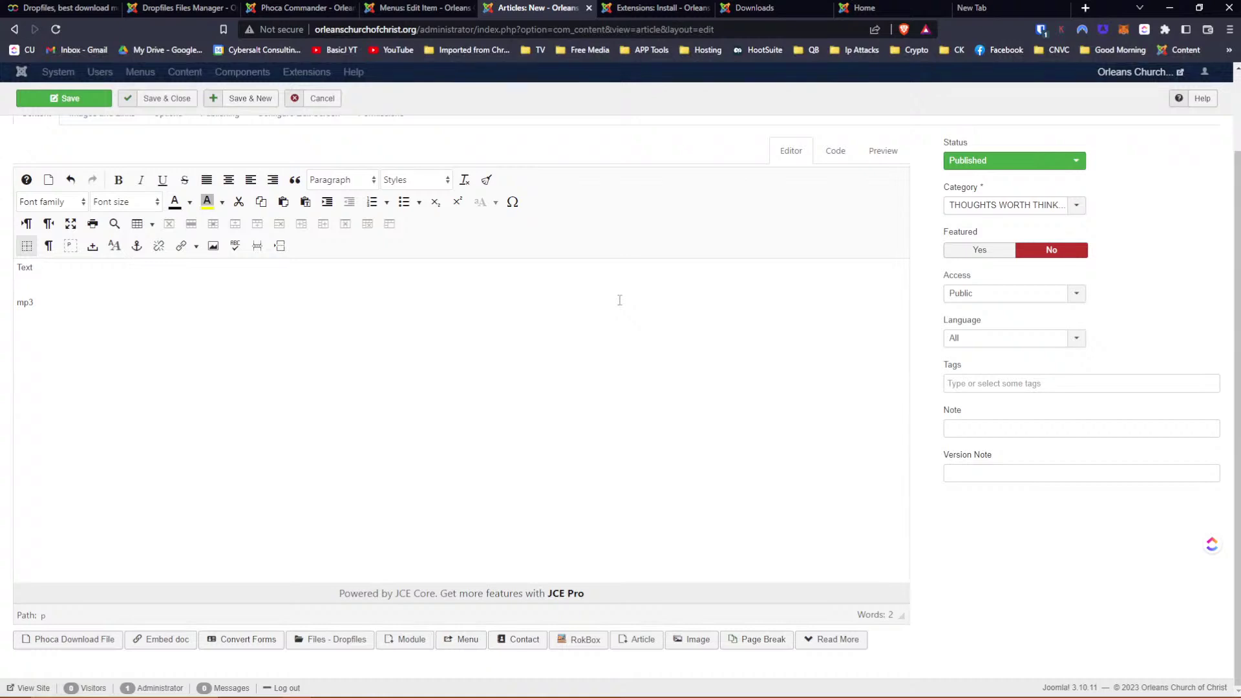
Reload the Dropfiles Files Manager and add a new category renamed 2023
{"action": "left_click", "coordinate": [166, 9]}
{"action": "left_click", "coordinate": [59, 29]}
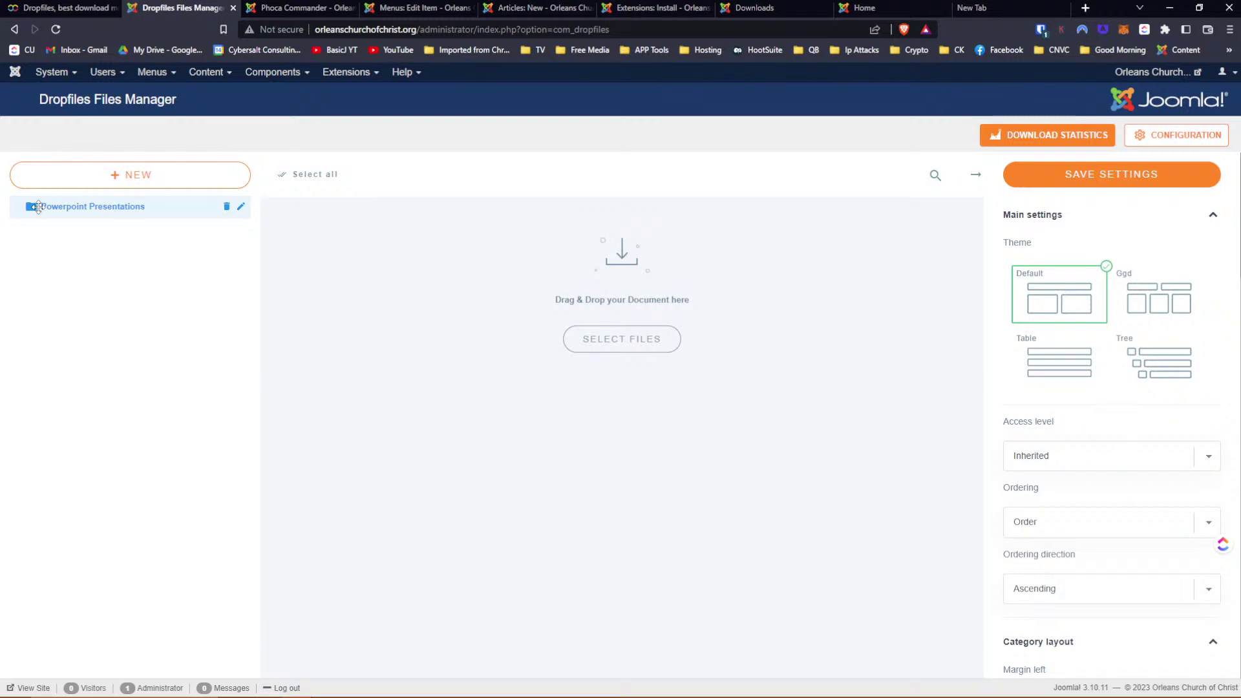
{"action": "left_click", "coordinate": [89, 181]}
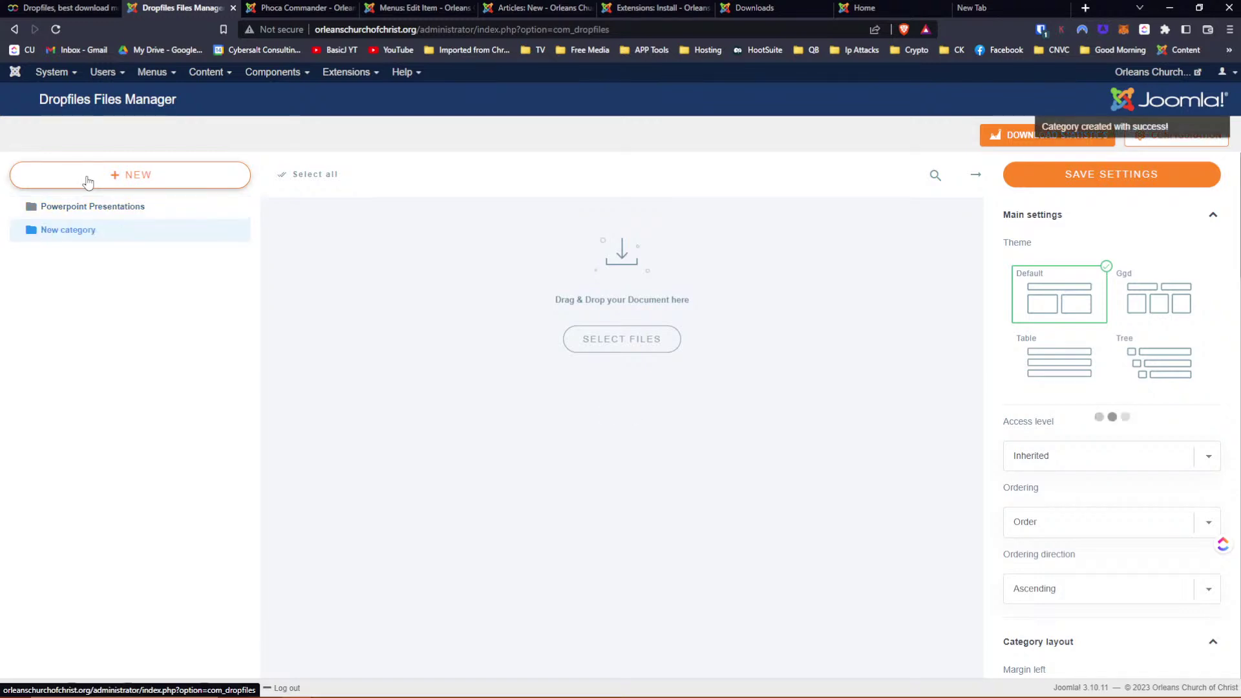
{"action": "left_click", "coordinate": [241, 231]}
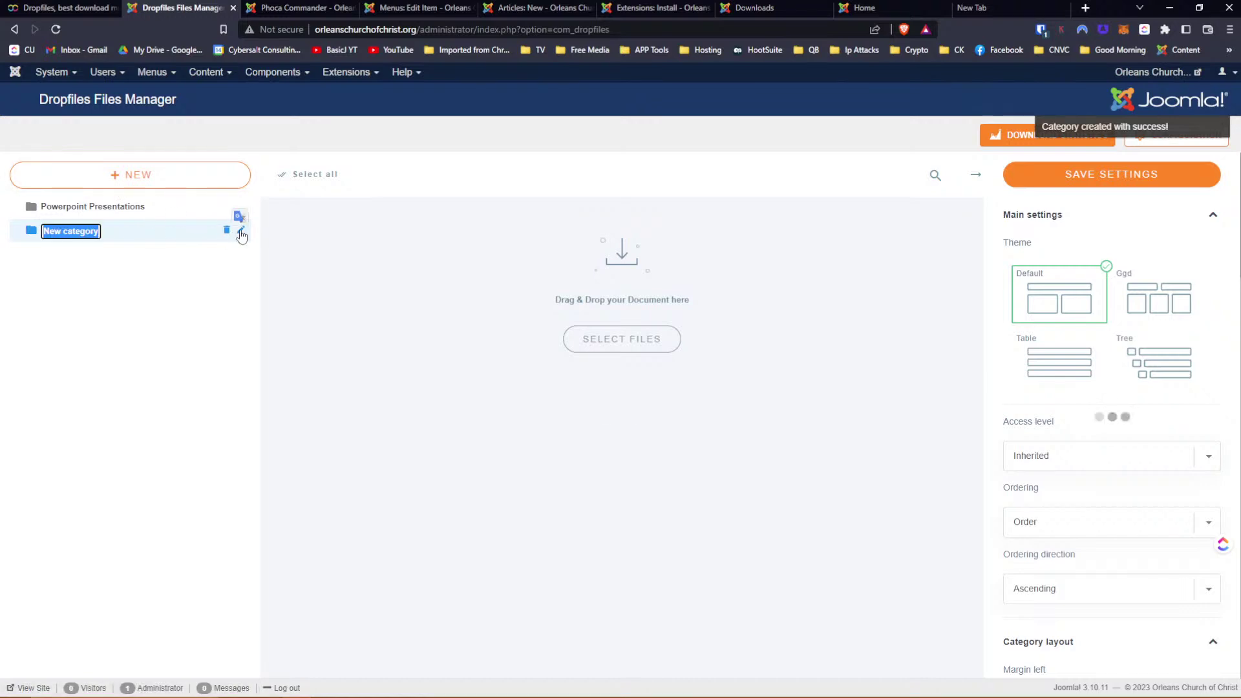
{"action": "type", "text": "2023"}
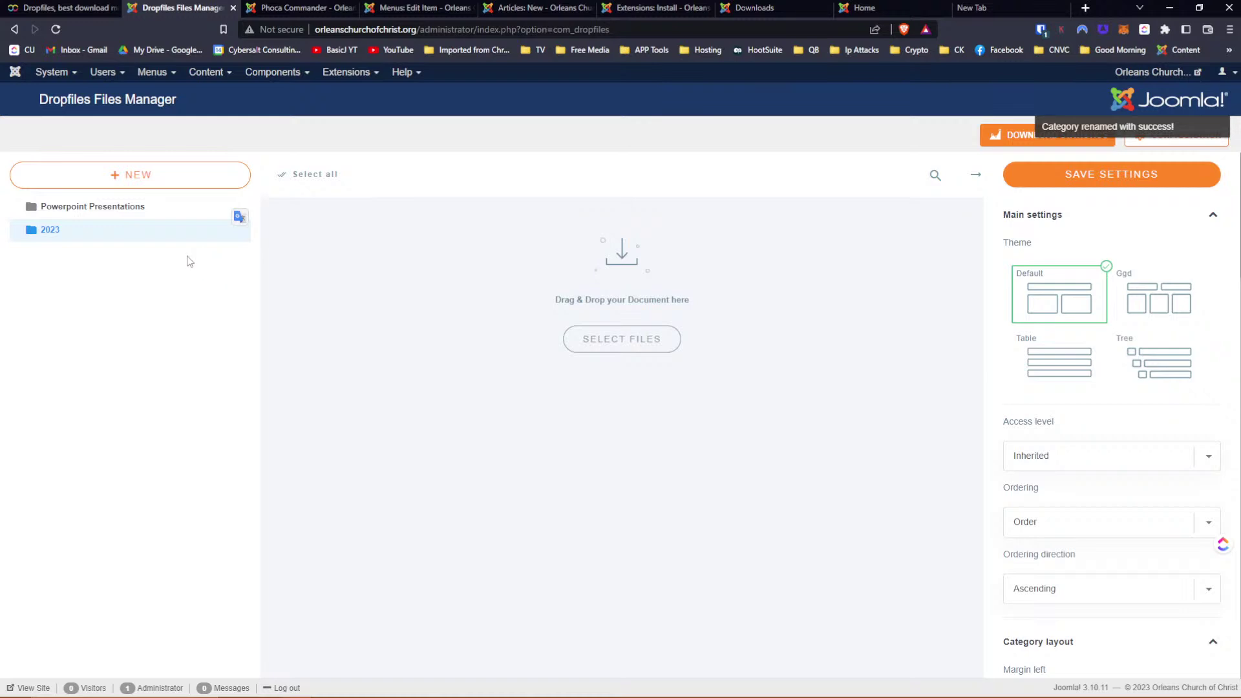
Drag 2023 toward Powerpoint Presentations and save the category order
{"action": "left_click_drag", "start_coordinate": [18, 230], "coordinate": [52, 231]}
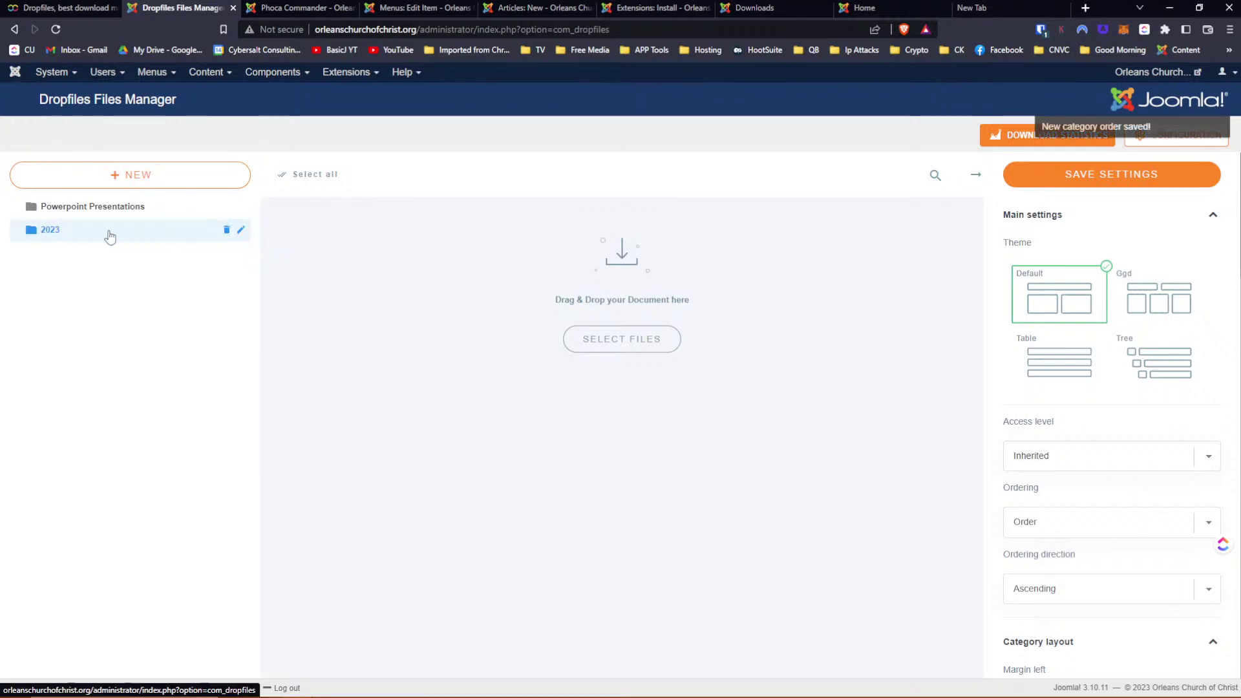
{"action": "left_click", "coordinate": [1088, 185]}
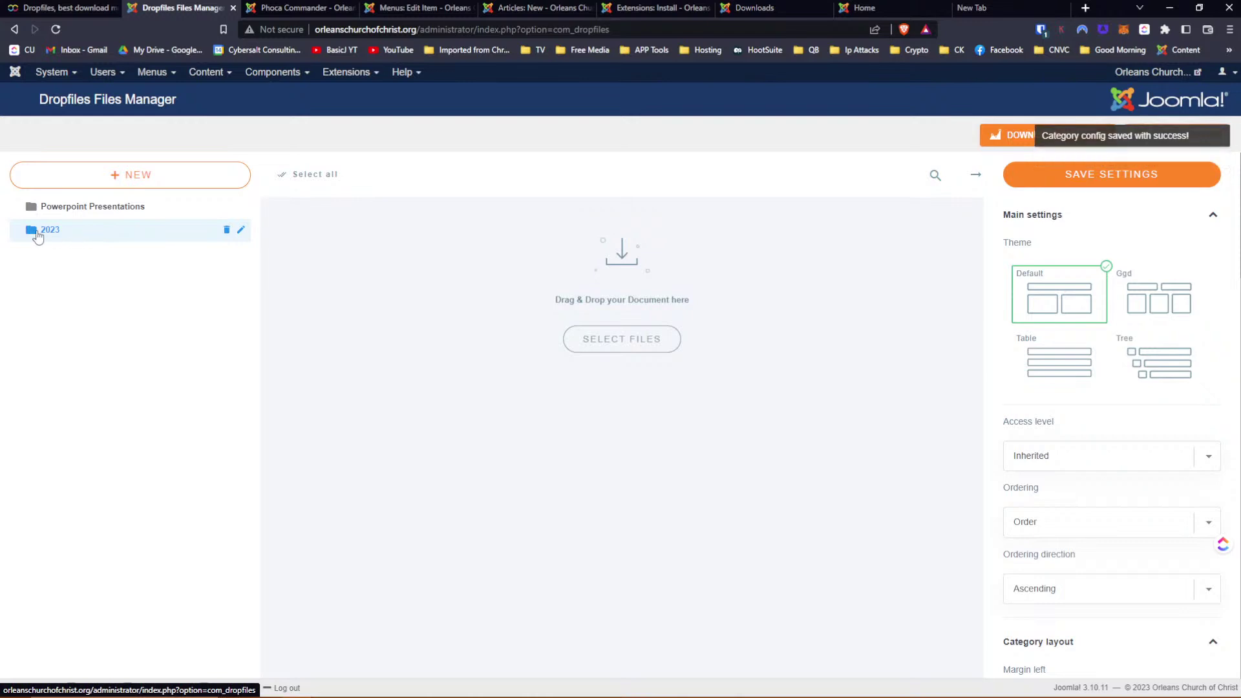
{"action": "left_click_drag", "start_coordinate": [39, 230], "coordinate": [48, 231]}
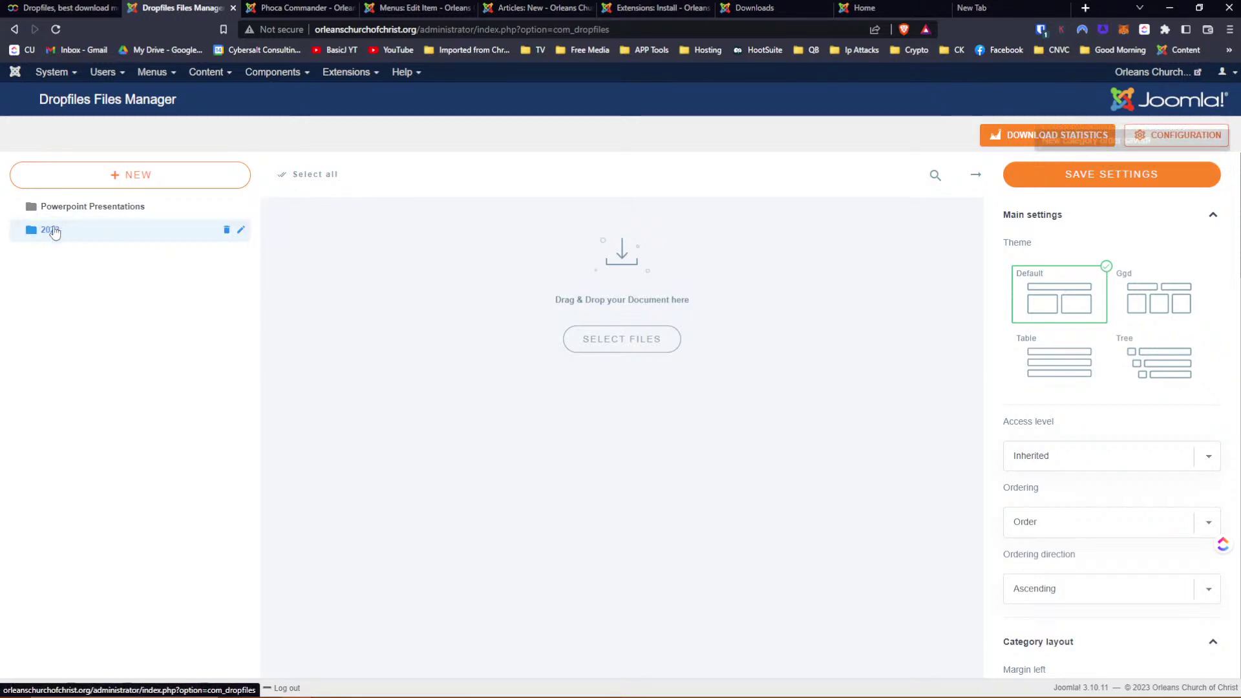
{"action": "left_click", "coordinate": [56, 29]}
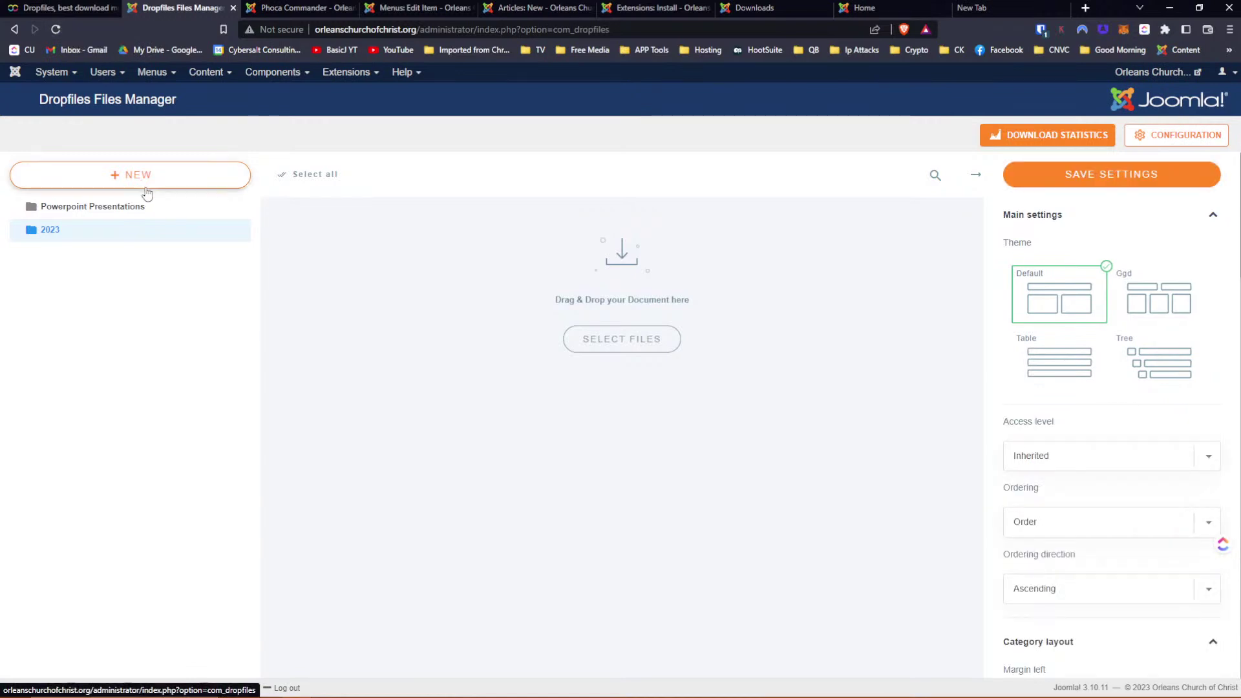
{"action": "left_click_drag", "start_coordinate": [13, 233], "coordinate": [56, 218]}
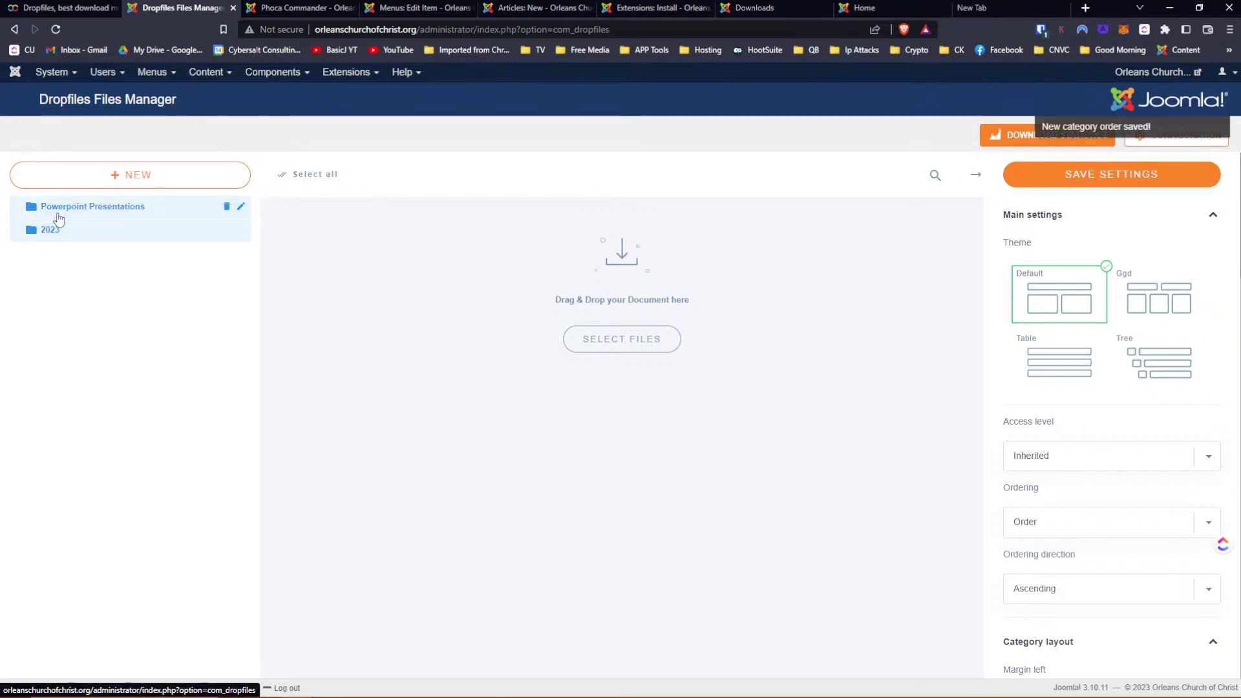
{"action": "left_click_drag", "start_coordinate": [103, 233], "coordinate": [147, 232]}
Delete Powerpoint Presentations and 2023, confirming each, then add a fresh New category
{"action": "left_click", "coordinate": [94, 208]}
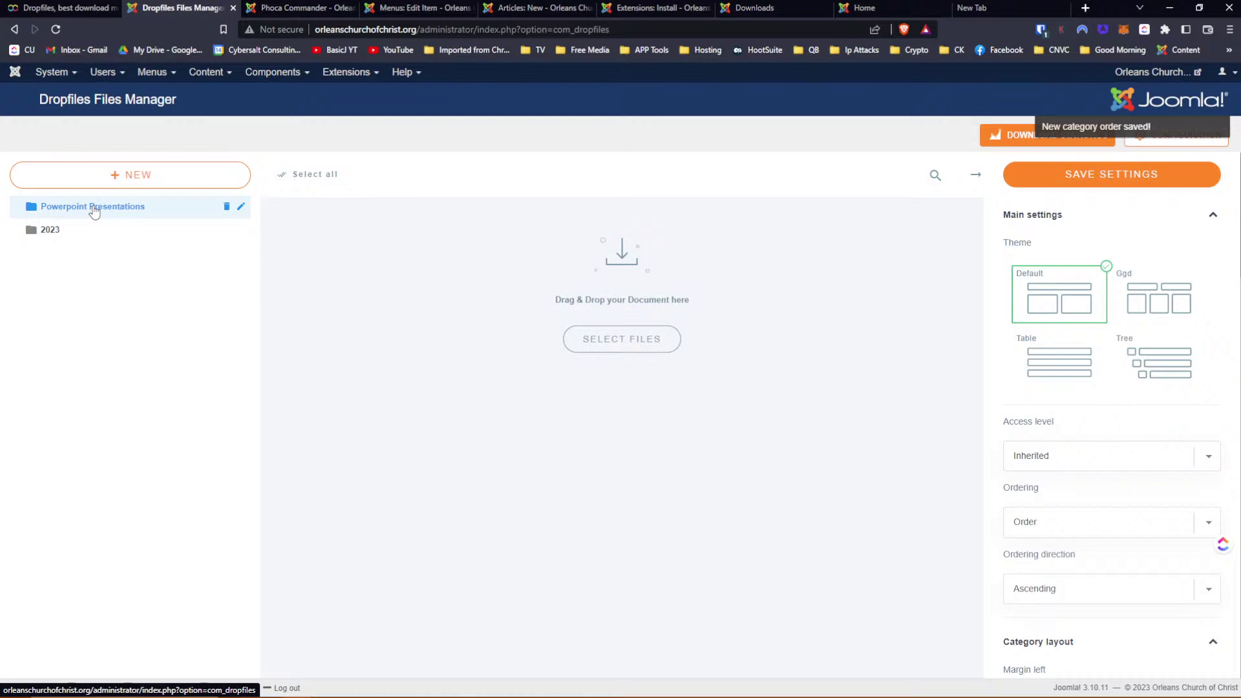
{"action": "left_click", "coordinate": [227, 207]}
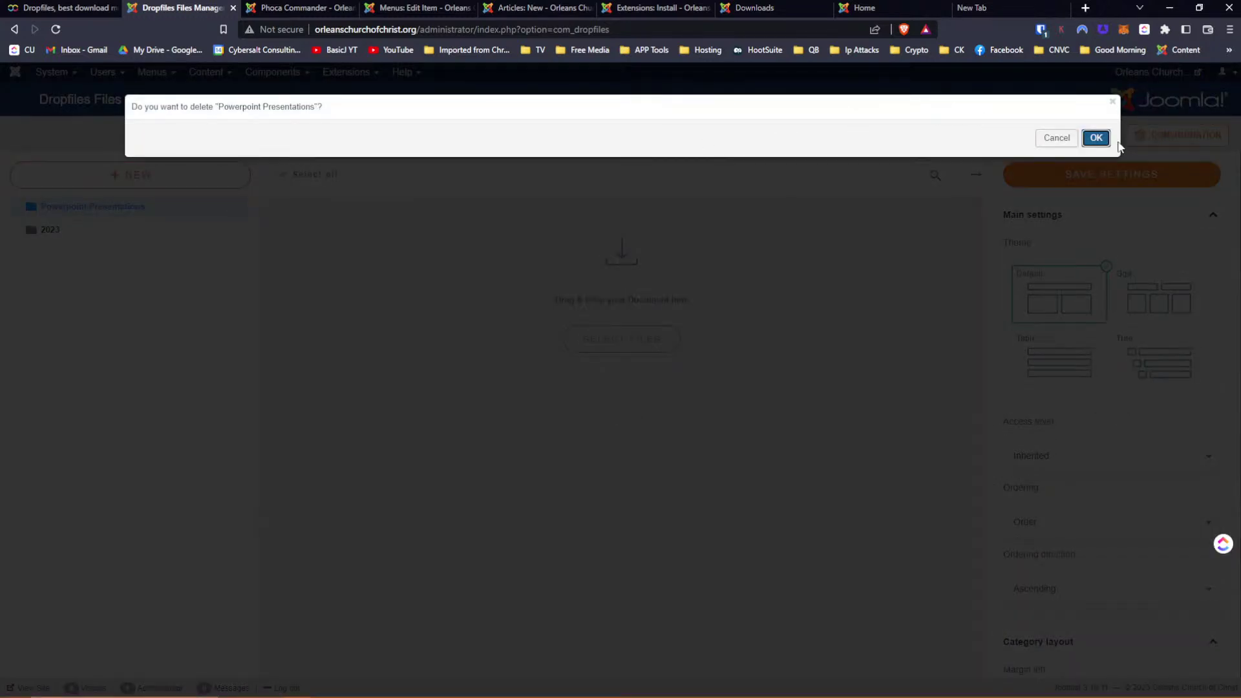
{"action": "left_click", "coordinate": [1096, 138]}
{"action": "left_click", "coordinate": [228, 207]}
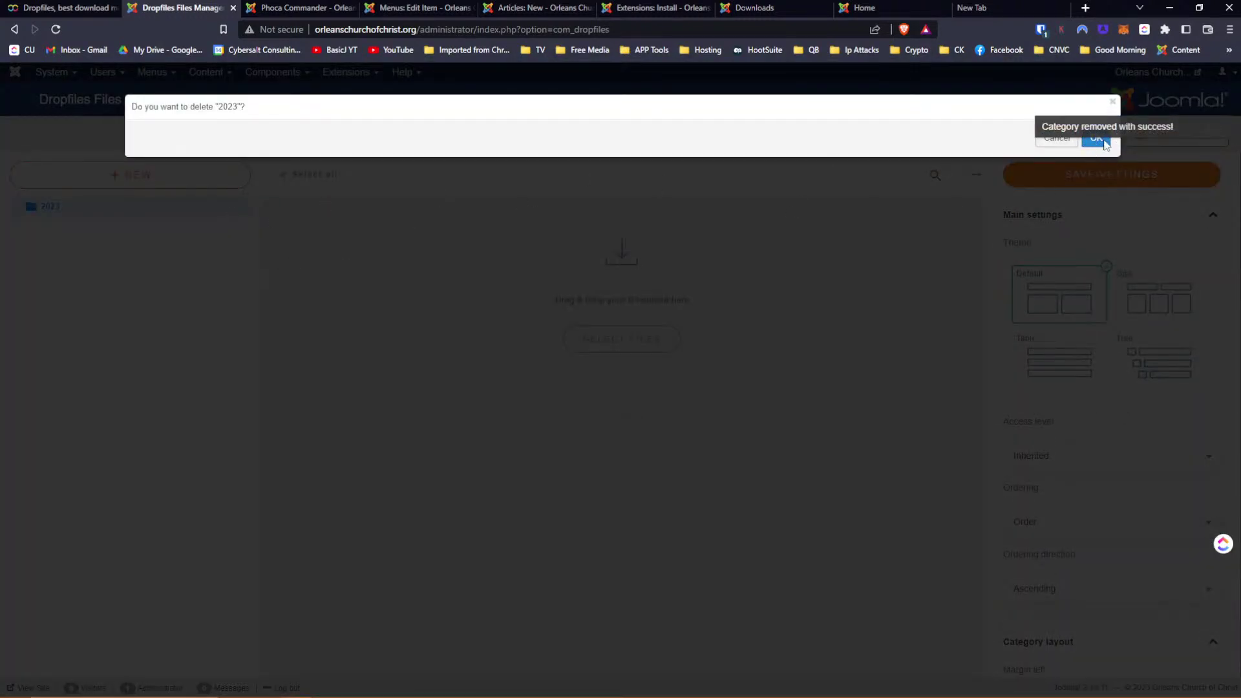
{"action": "left_click", "coordinate": [1218, 128]}
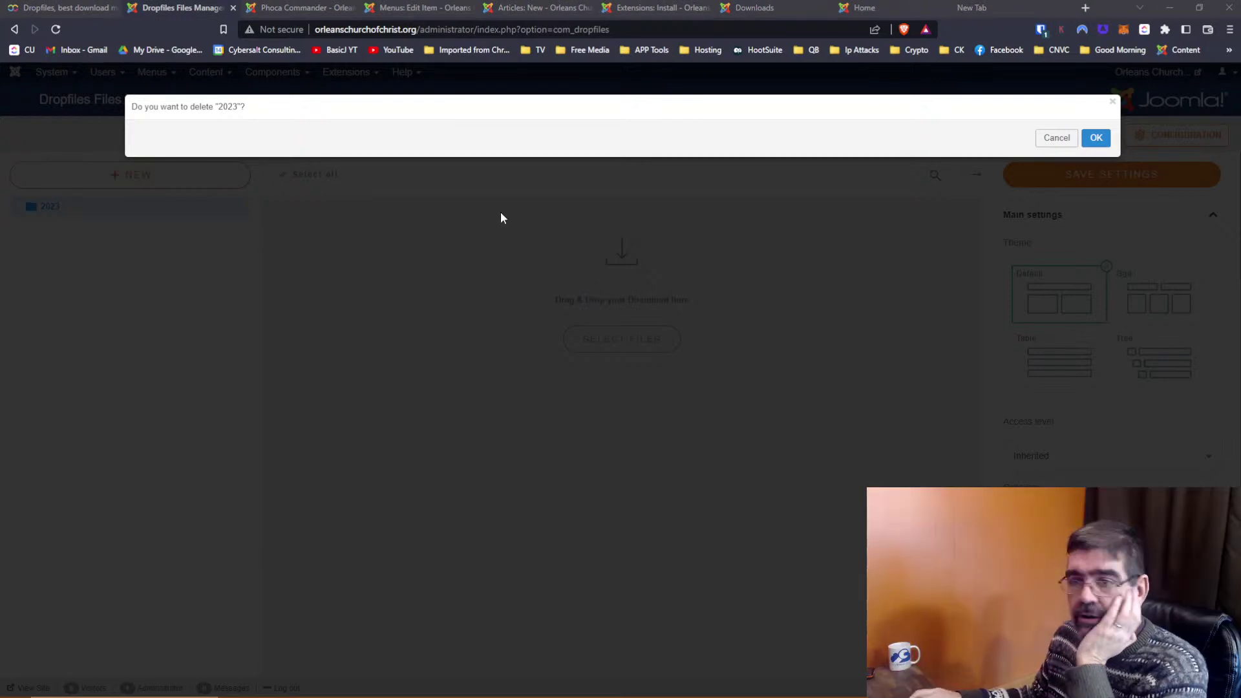
{"action": "left_click", "coordinate": [1094, 138]}
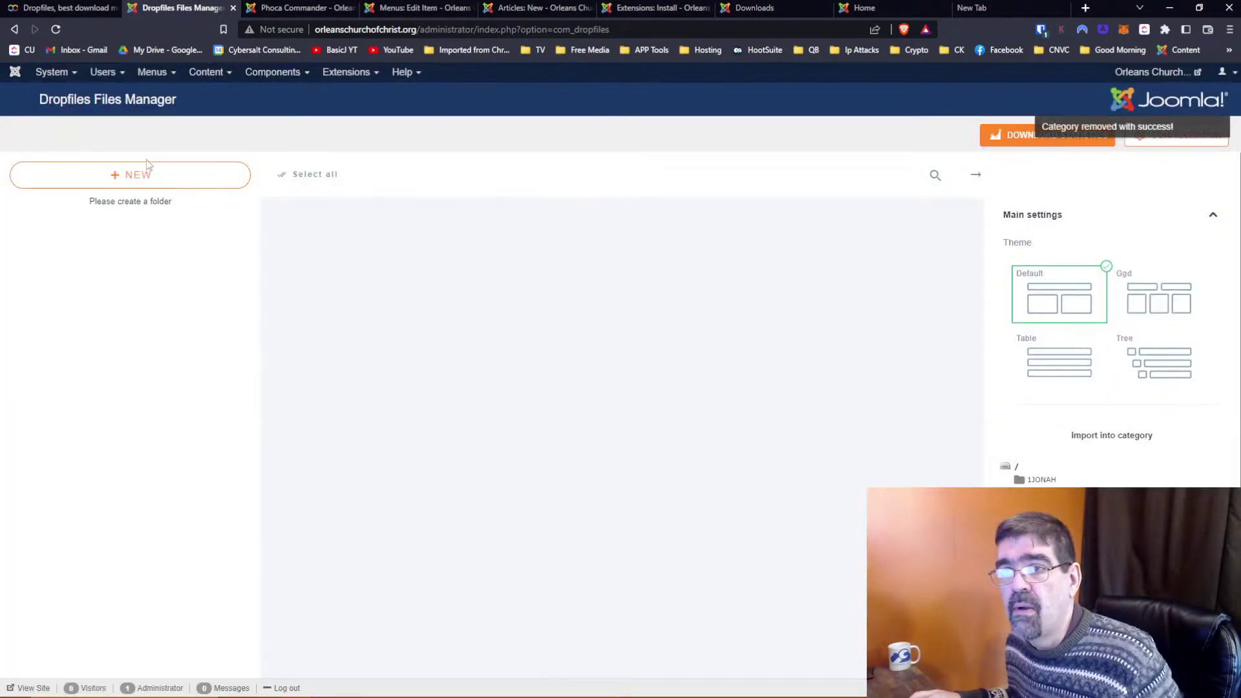
{"action": "left_click", "coordinate": [137, 178]}
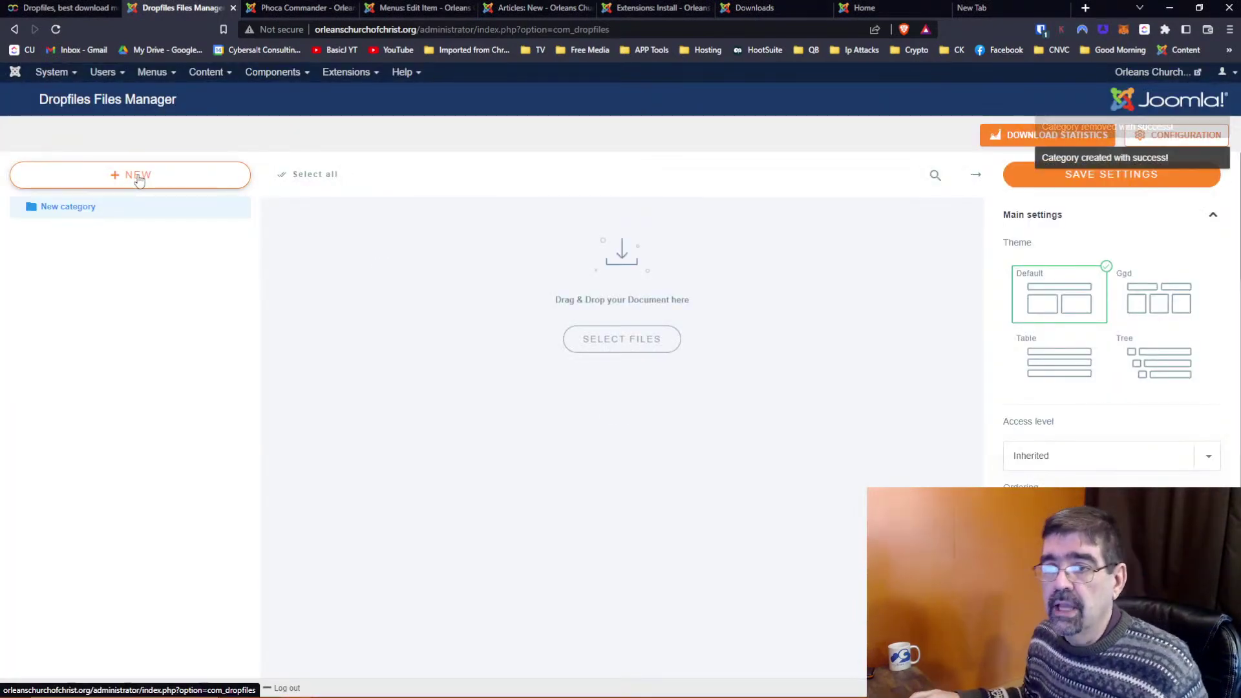
Add a nested second category, naming the parent PowerPoint Presentations and the child 2023
{"action": "left_click", "coordinate": [137, 178]}
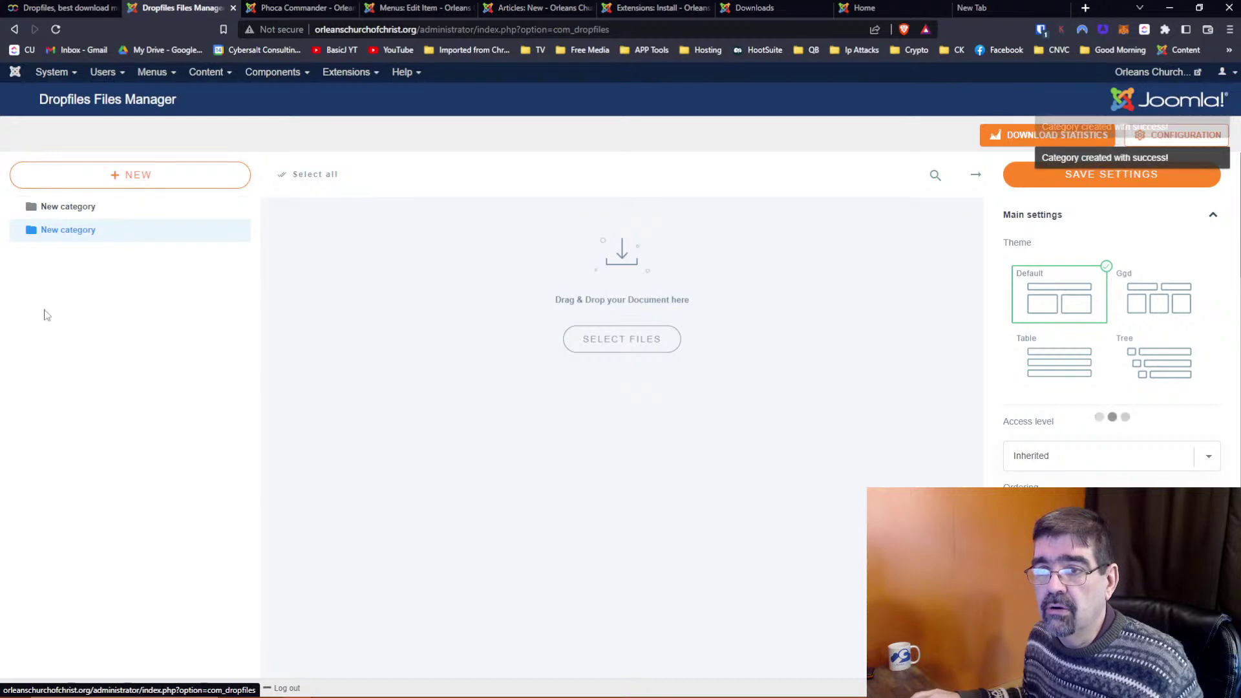
{"action": "left_click_drag", "start_coordinate": [18, 234], "coordinate": [72, 233]}
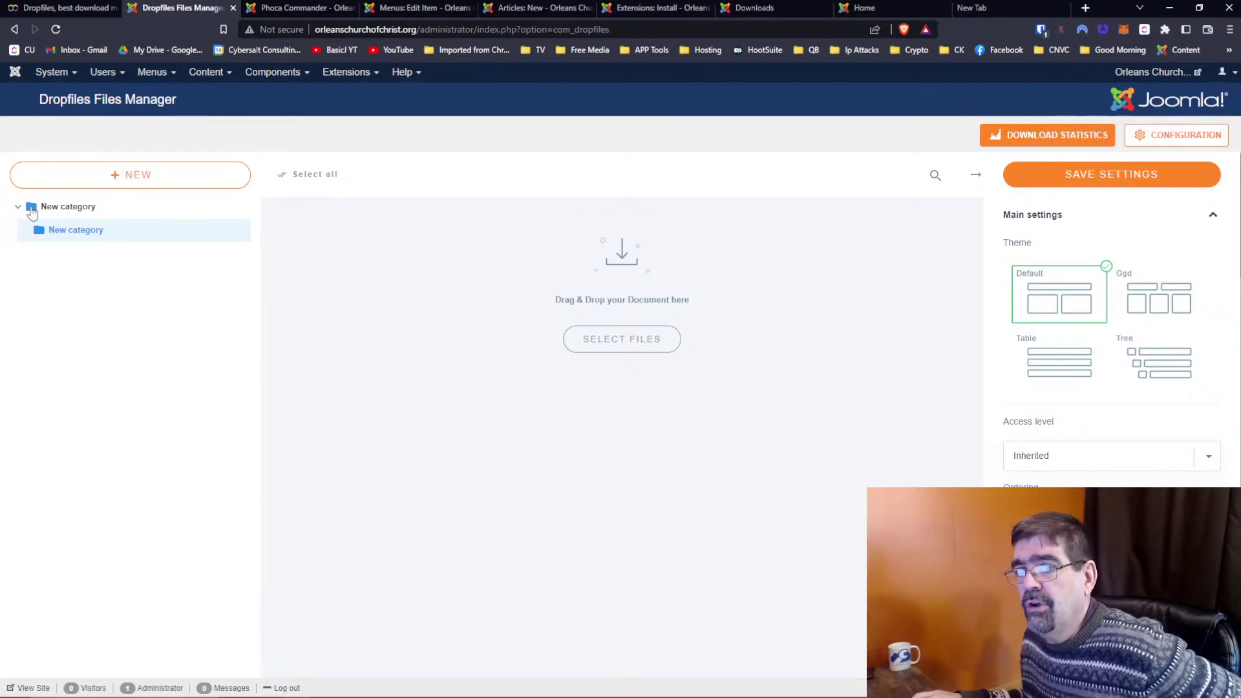
{"action": "left_click", "coordinate": [243, 208]}
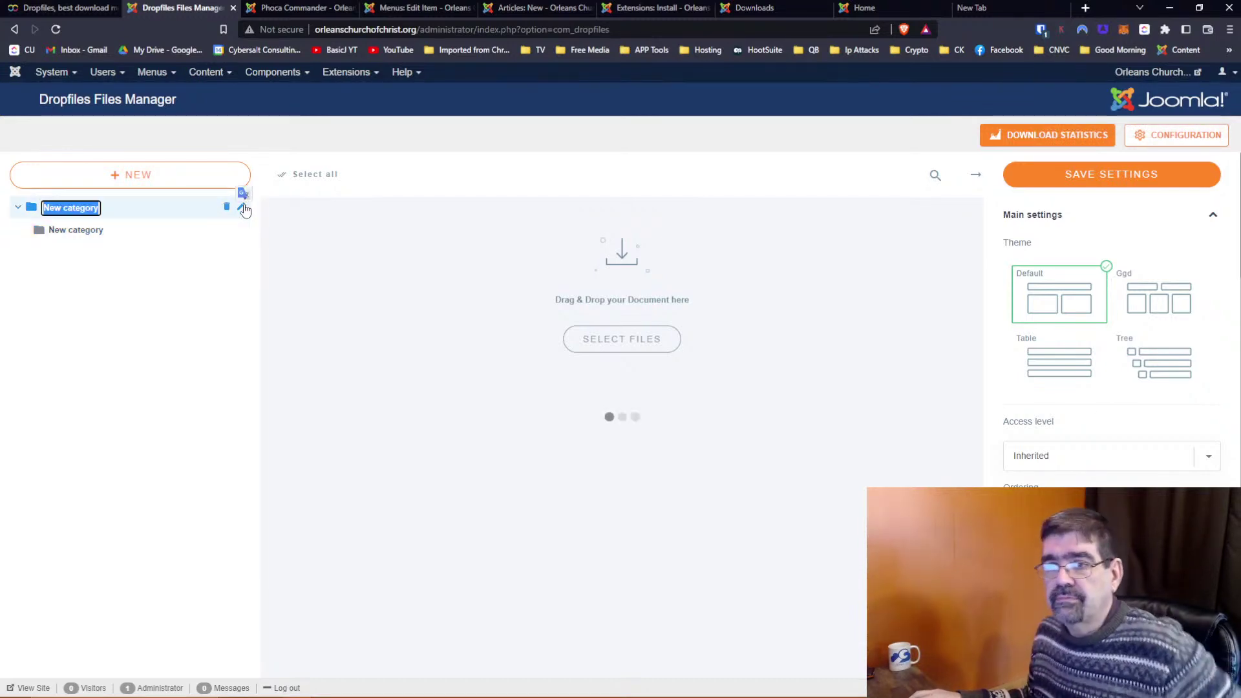
{"action": "type", "text": "PowerPoint Presentations"}
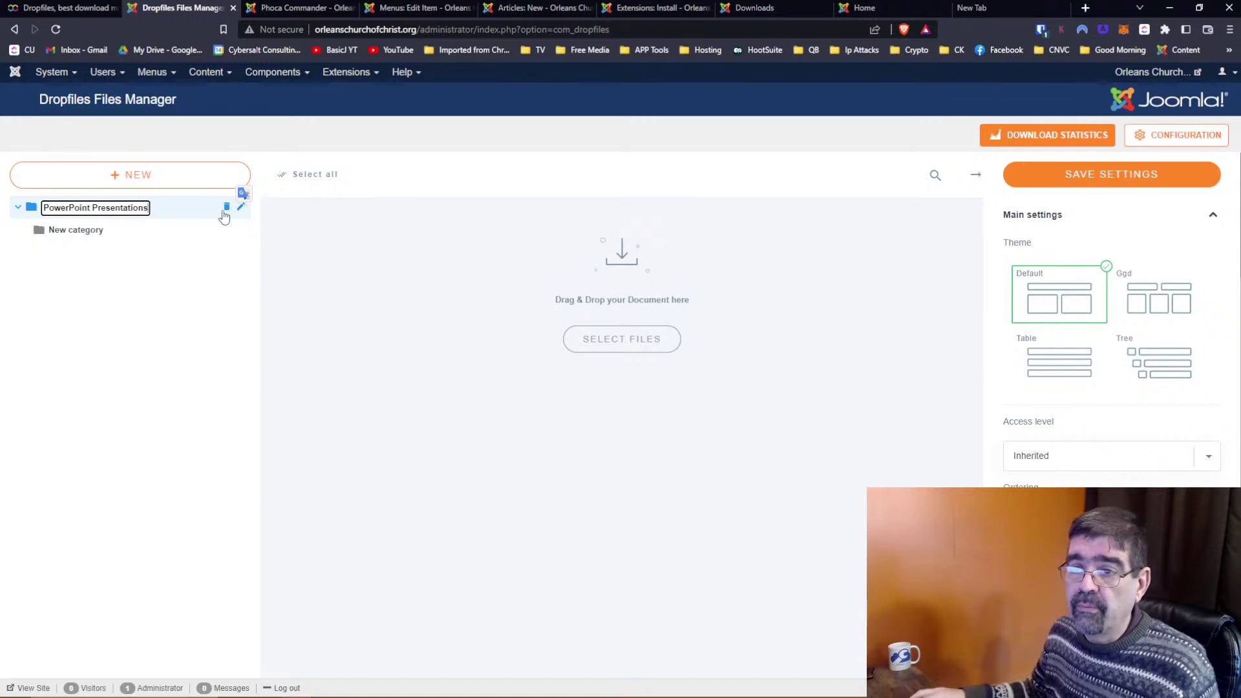
{"action": "key", "text": "Return"}
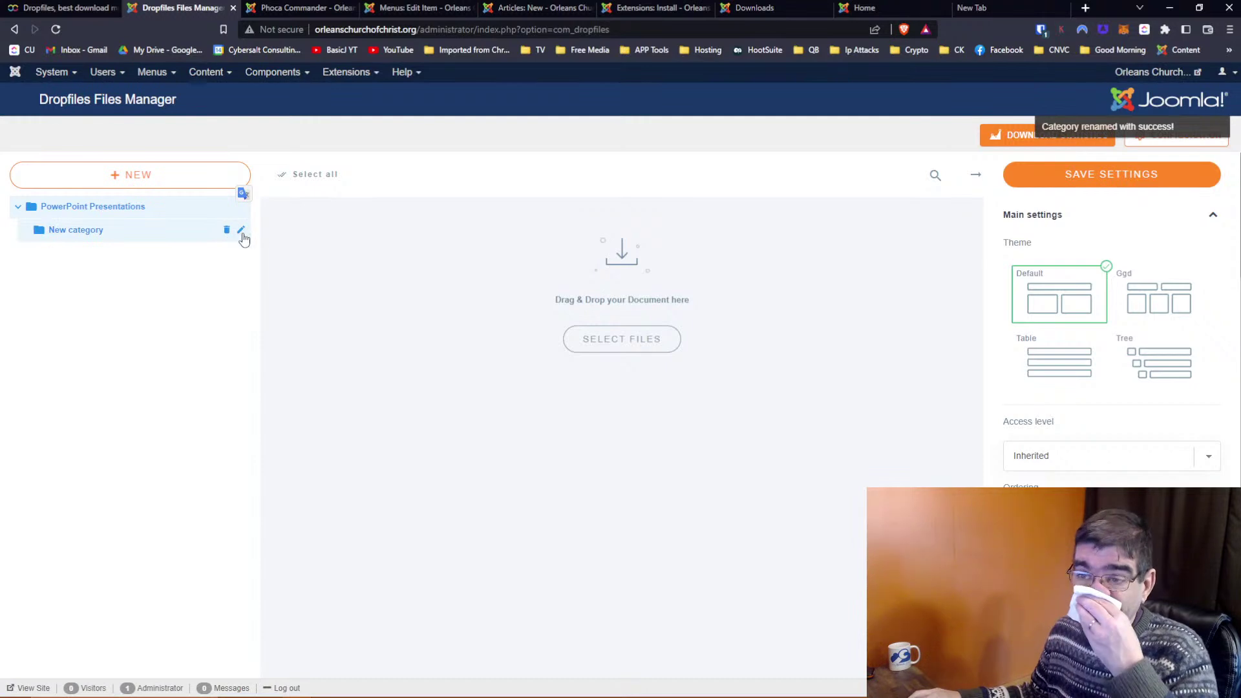
{"action": "left_click", "coordinate": [241, 234]}
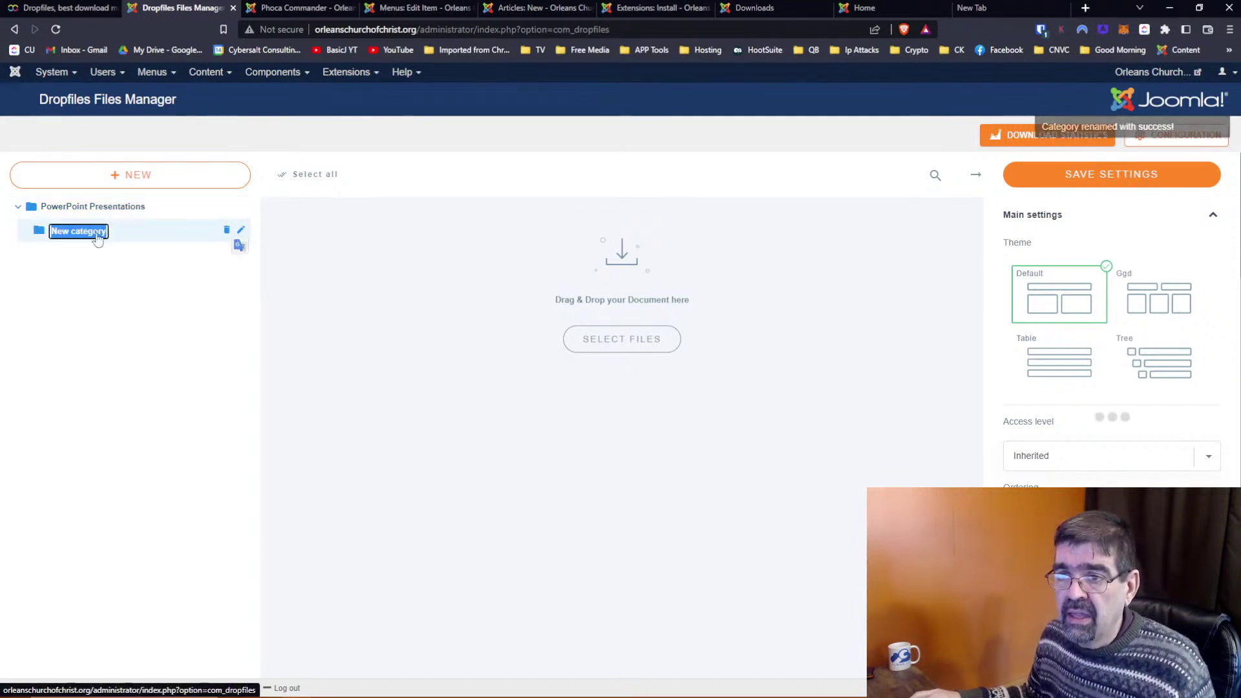
{"action": "type", "text": "20"}
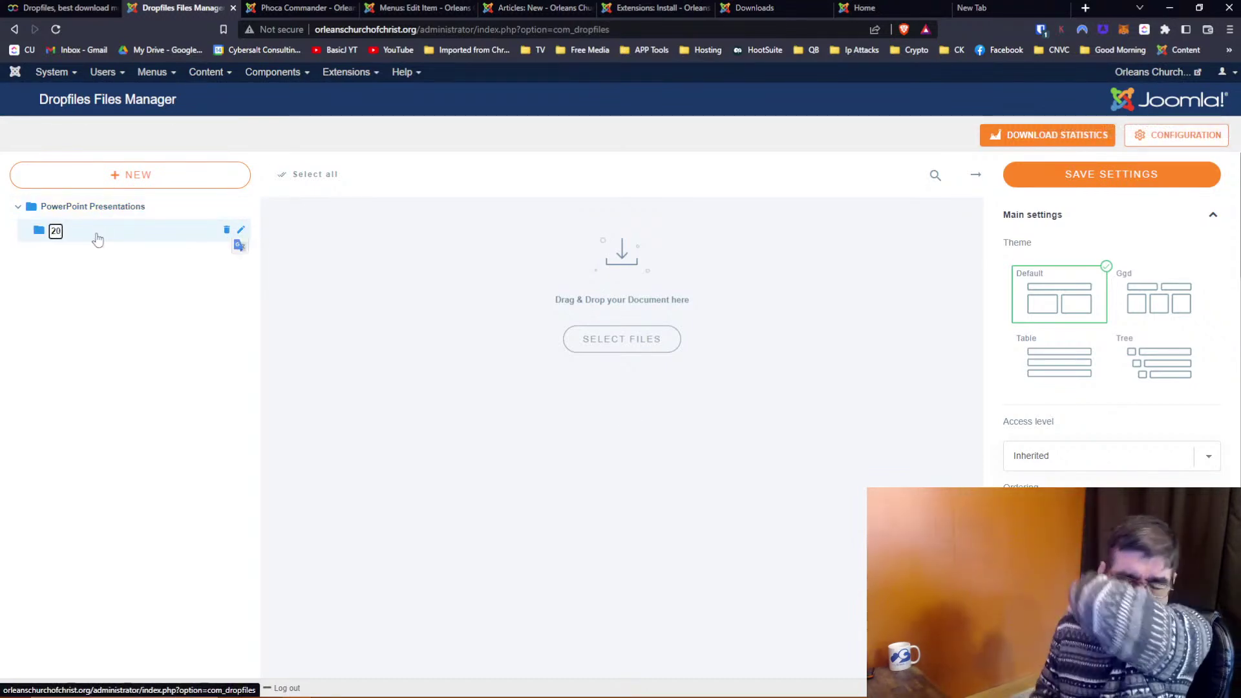
{"action": "type", "text": "23"}
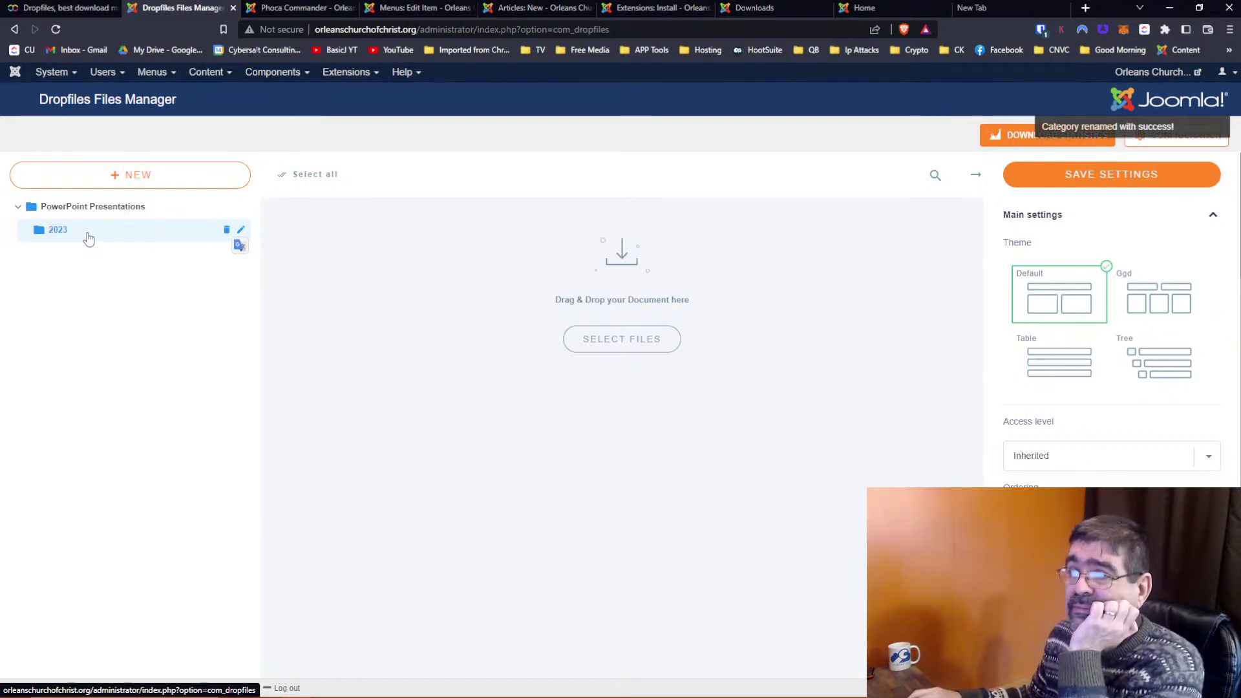
From the new article, open Files - Dropfiles and add a New category
{"action": "left_click", "coordinate": [525, 9]}
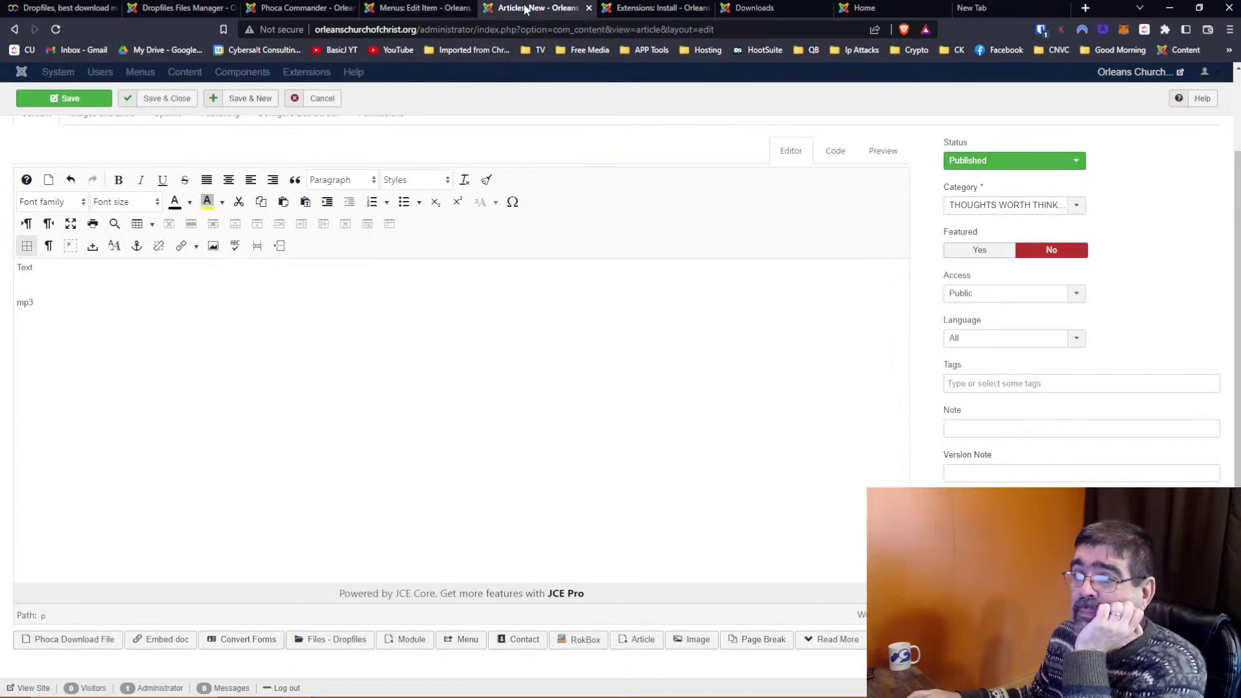
{"action": "left_click", "coordinate": [346, 638]}
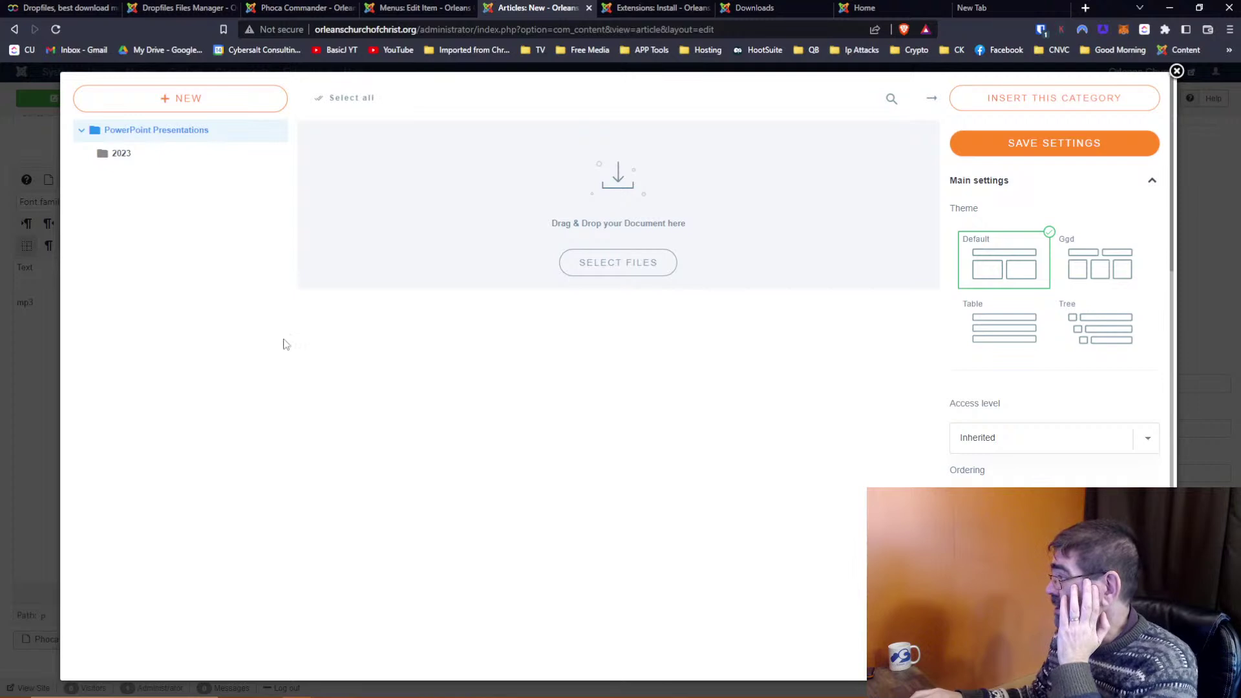
{"action": "left_click", "coordinate": [148, 98]}
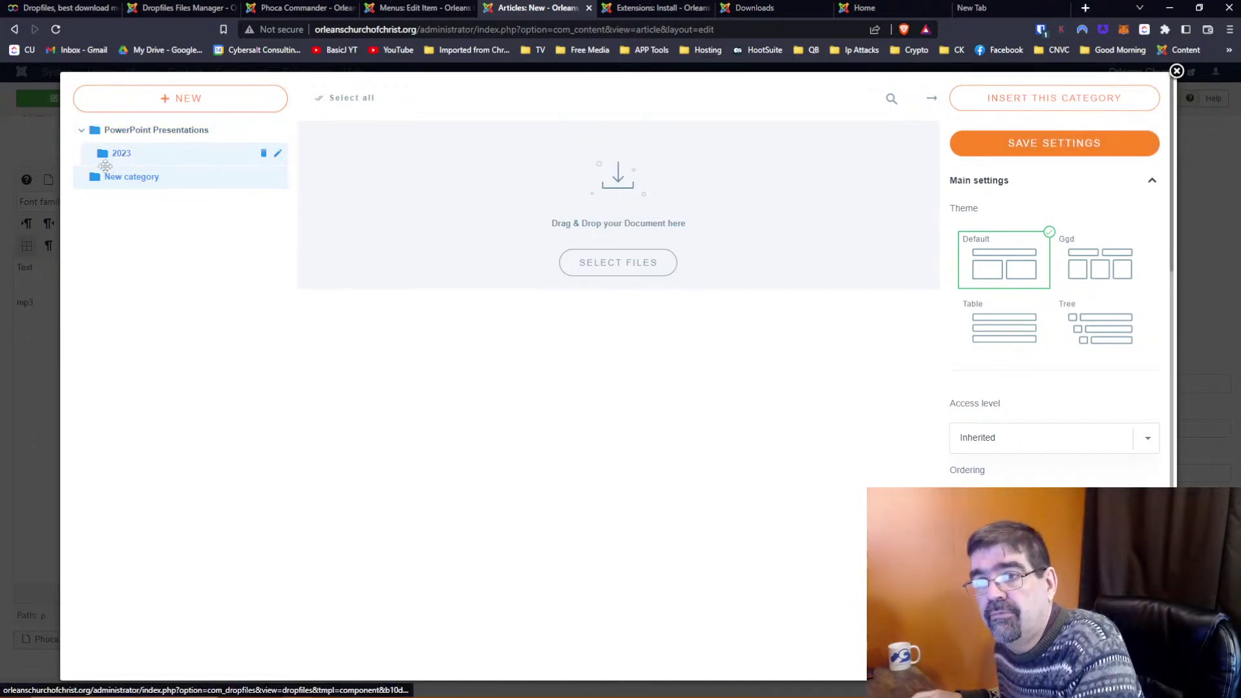
Drag New category around the tree, ending under PowerPoint Presentations above 2023
{"action": "left_click_drag", "start_coordinate": [84, 183], "coordinate": [131, 175]}
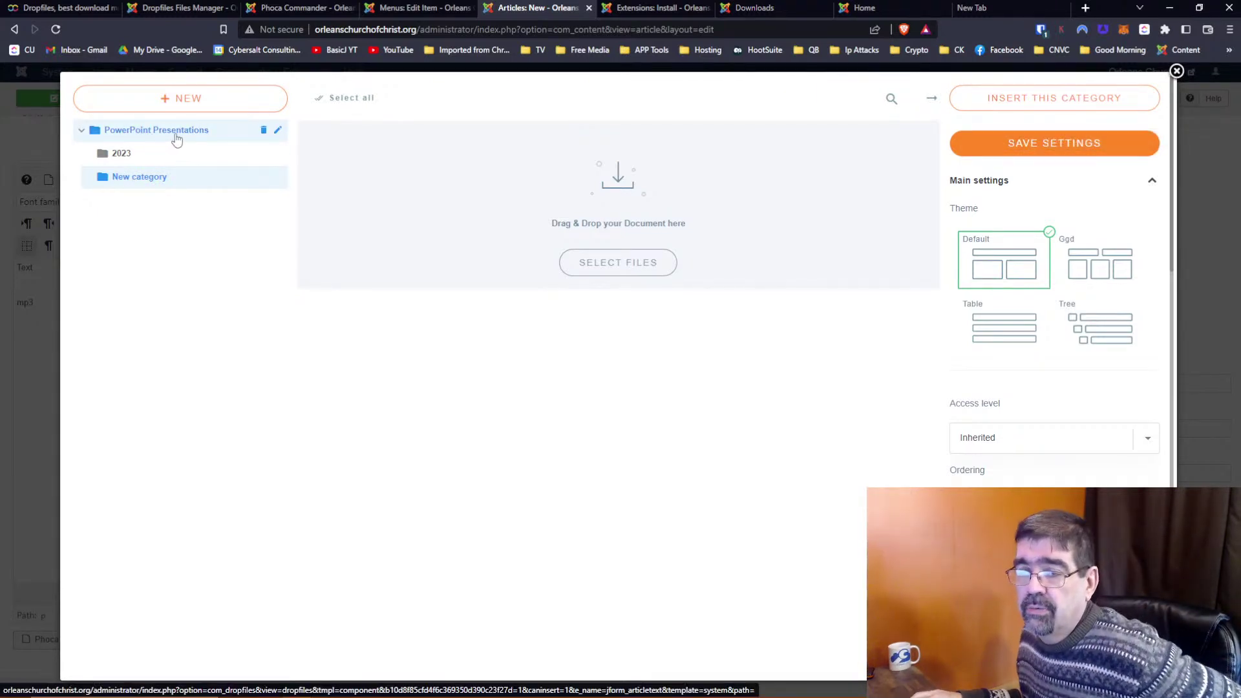
{"action": "left_click_drag", "start_coordinate": [180, 181], "coordinate": [71, 235]}
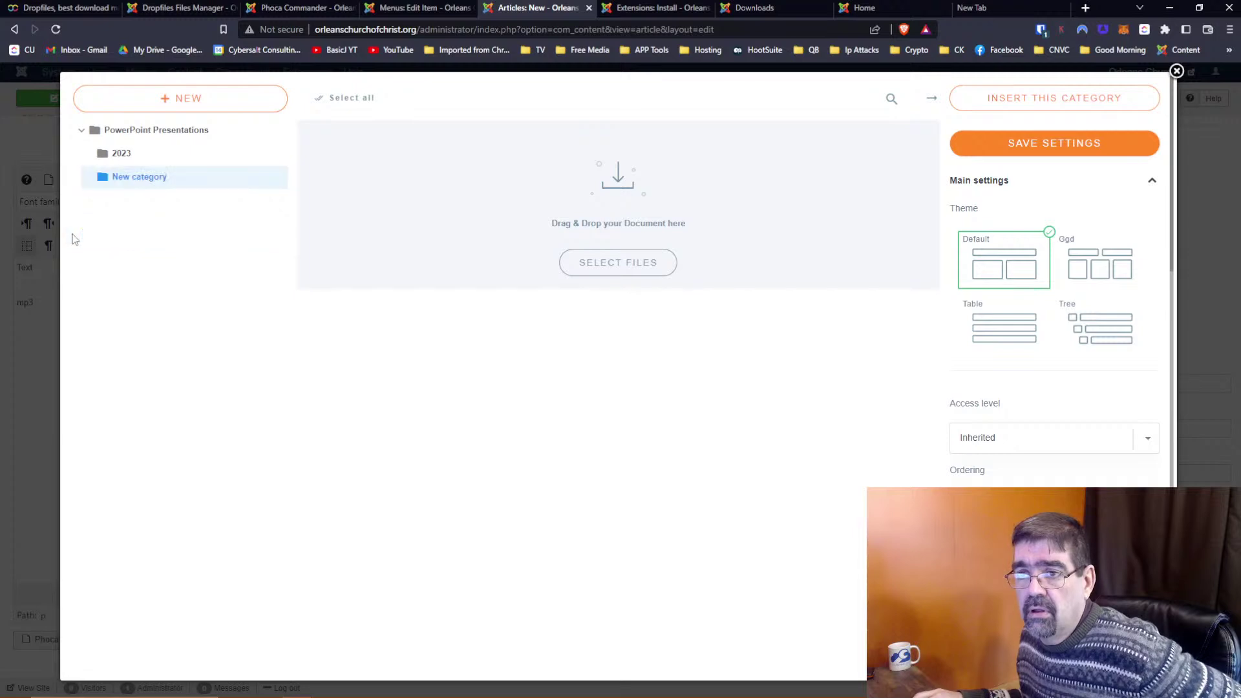
{"action": "left_click_drag", "start_coordinate": [84, 176], "coordinate": [81, 133]}
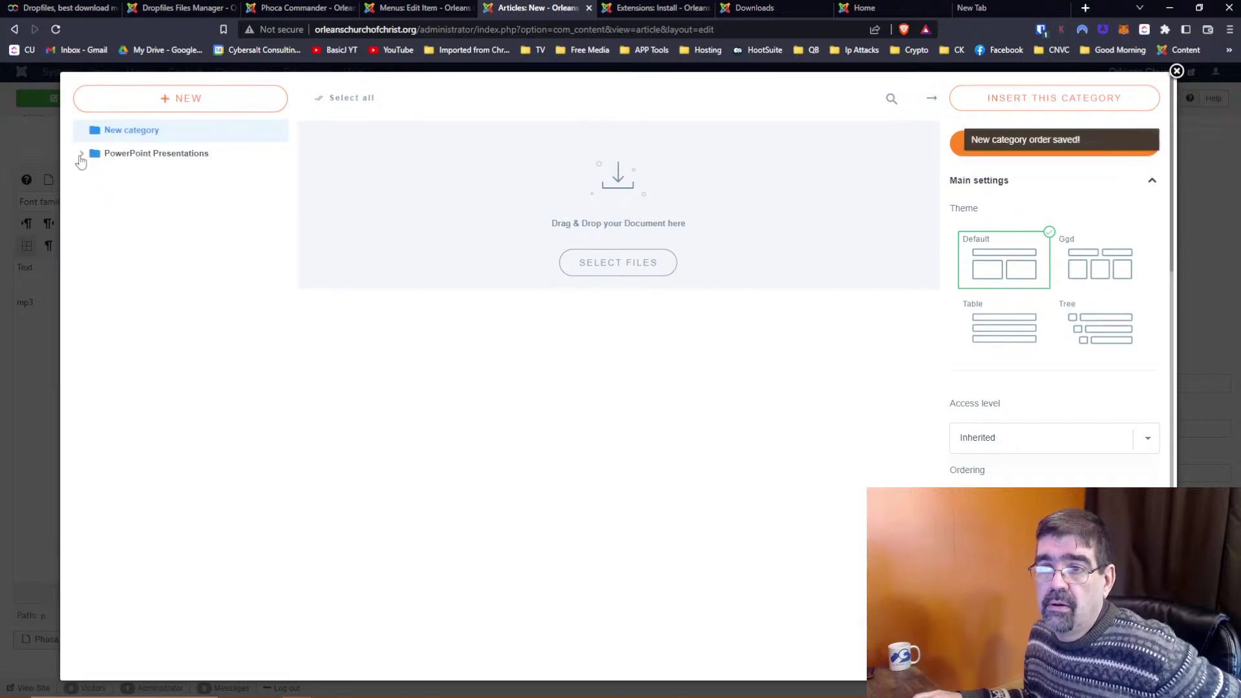
{"action": "left_click_drag", "start_coordinate": [84, 131], "coordinate": [86, 165]}
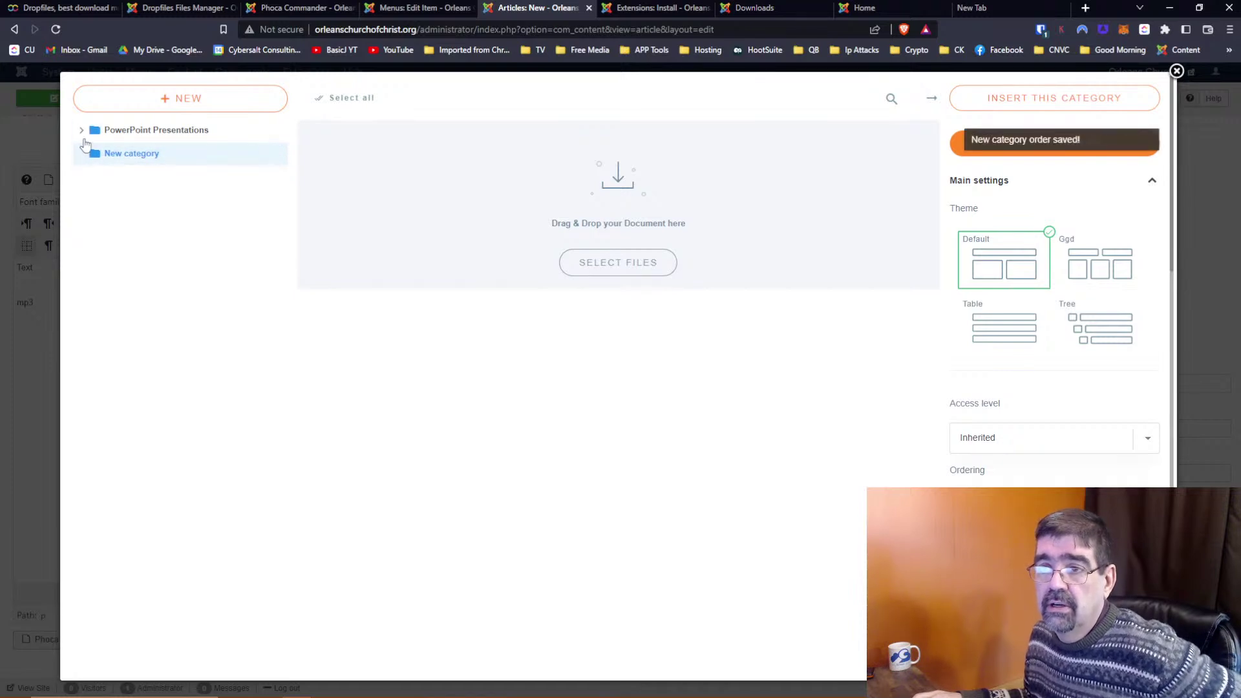
{"action": "left_click_drag", "start_coordinate": [79, 155], "coordinate": [110, 166]}
Expand PowerPoint Presentations, nest New category above 2023, then delete it
{"action": "left_click", "coordinate": [81, 130]}
{"action": "left_click_drag", "start_coordinate": [108, 196], "coordinate": [129, 161]}
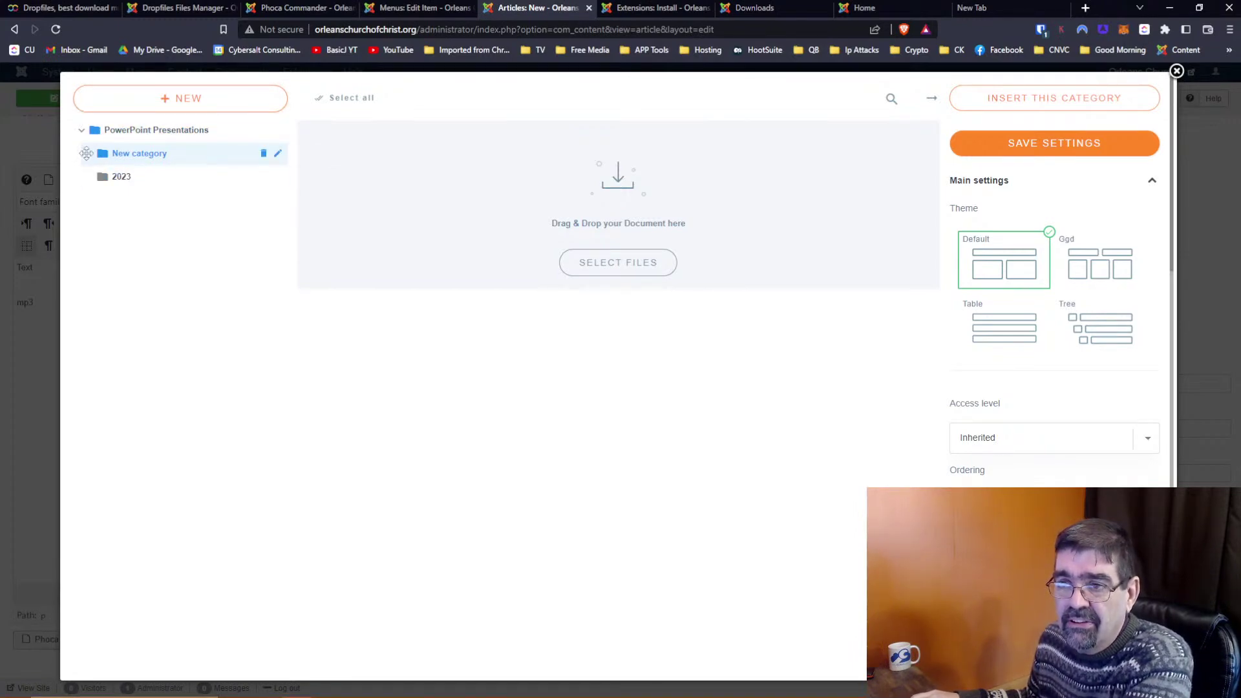
{"action": "left_click", "coordinate": [266, 155]}
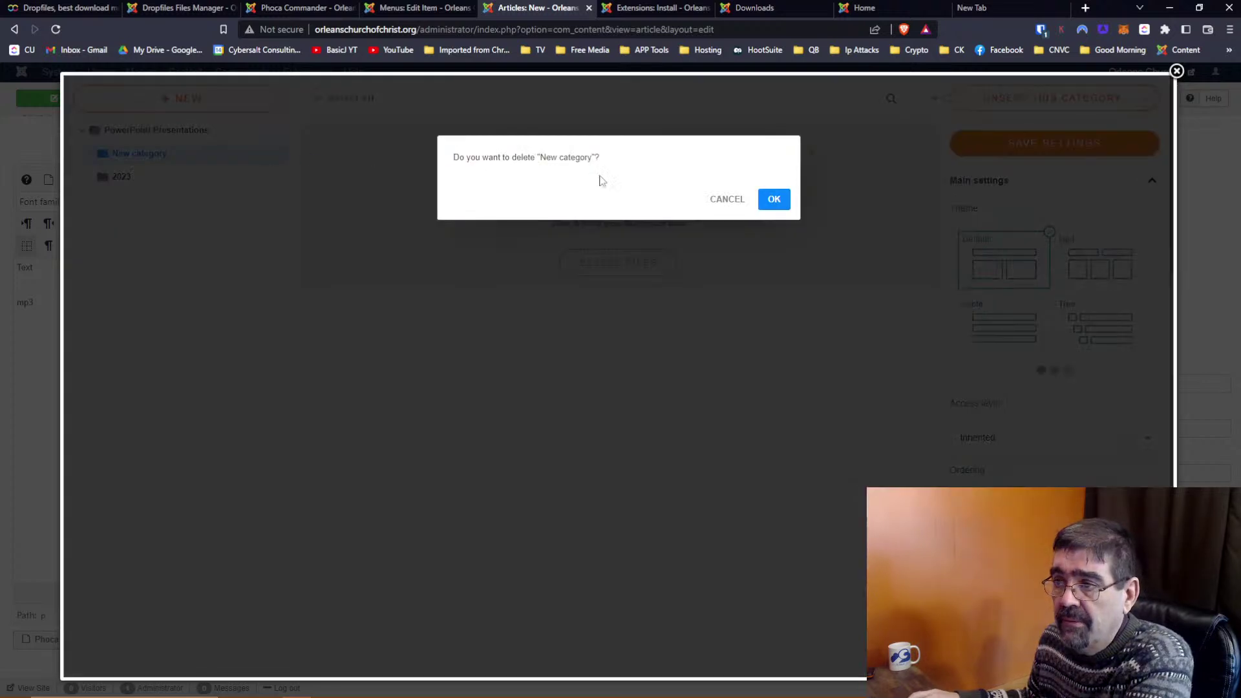
{"action": "left_click", "coordinate": [787, 202]}
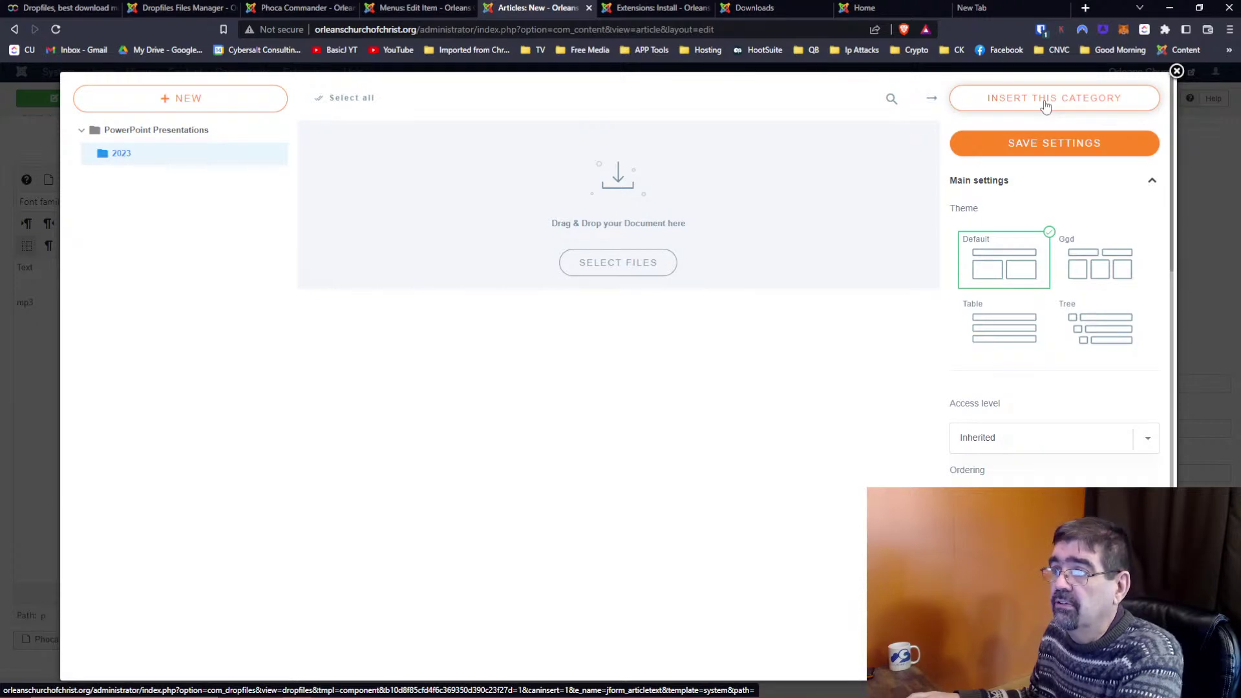
Insert the Dropfiles category block into the article, then cancel the article unsaved
{"action": "left_click", "coordinate": [1044, 100]}
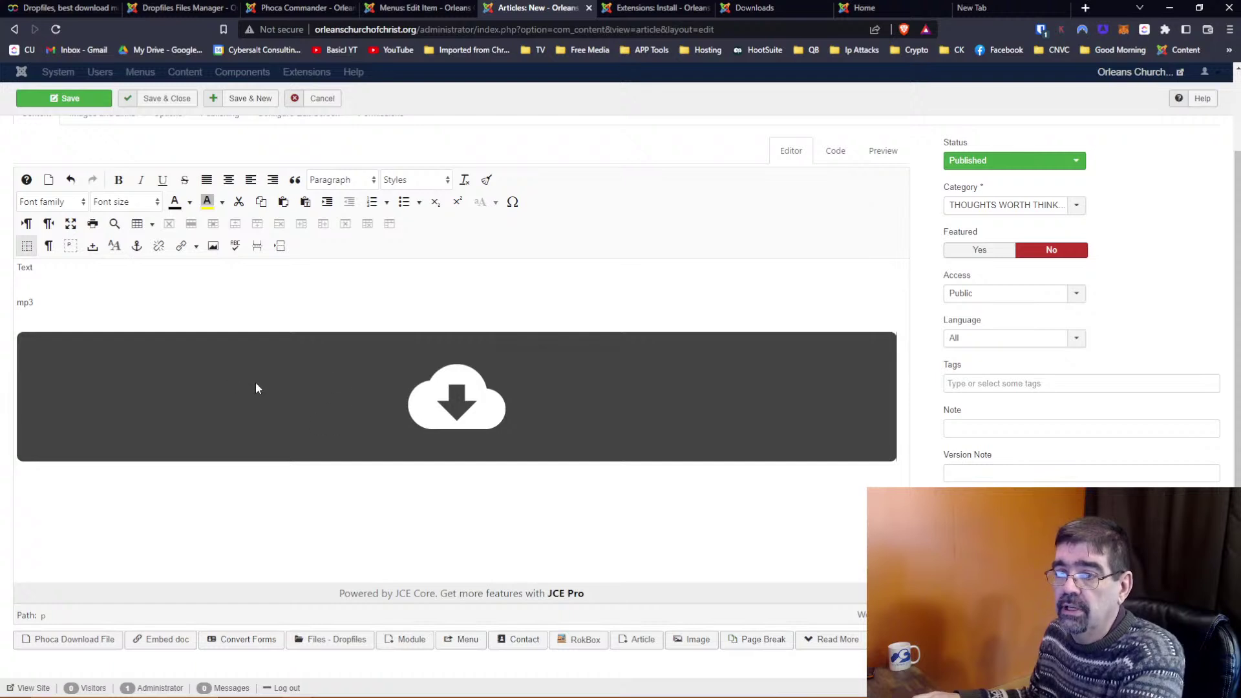
{"action": "left_click", "coordinate": [341, 402]}
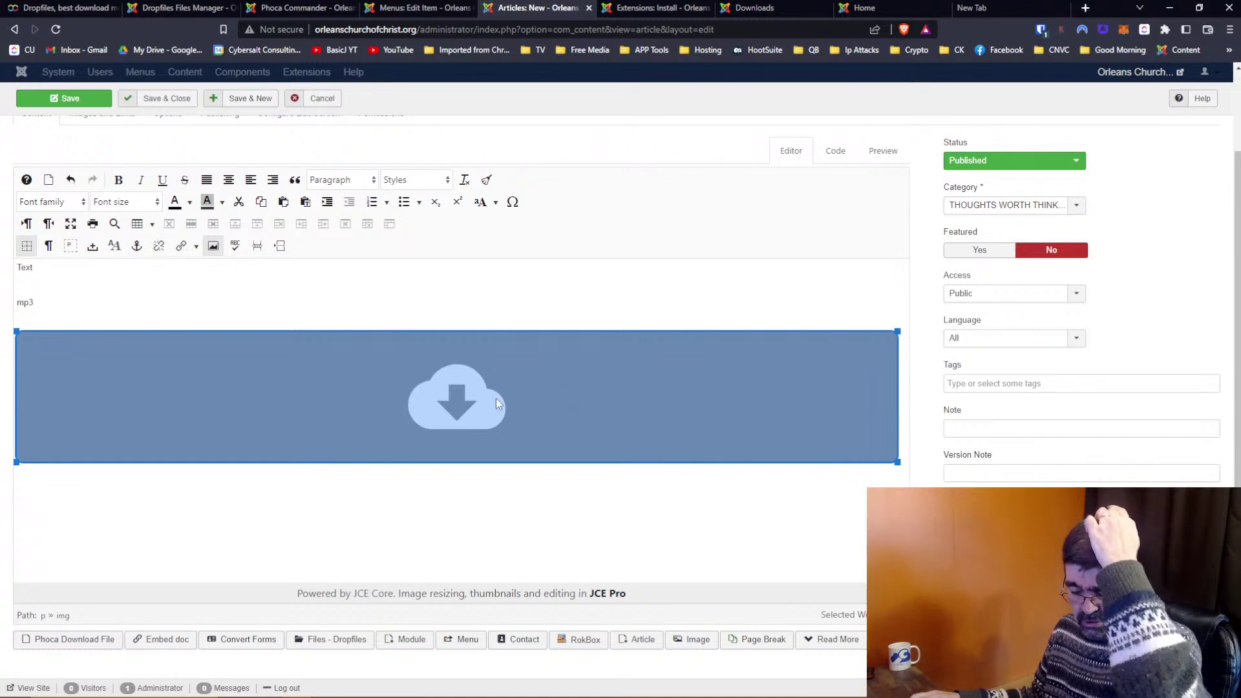
{"action": "left_click", "coordinate": [322, 99]}
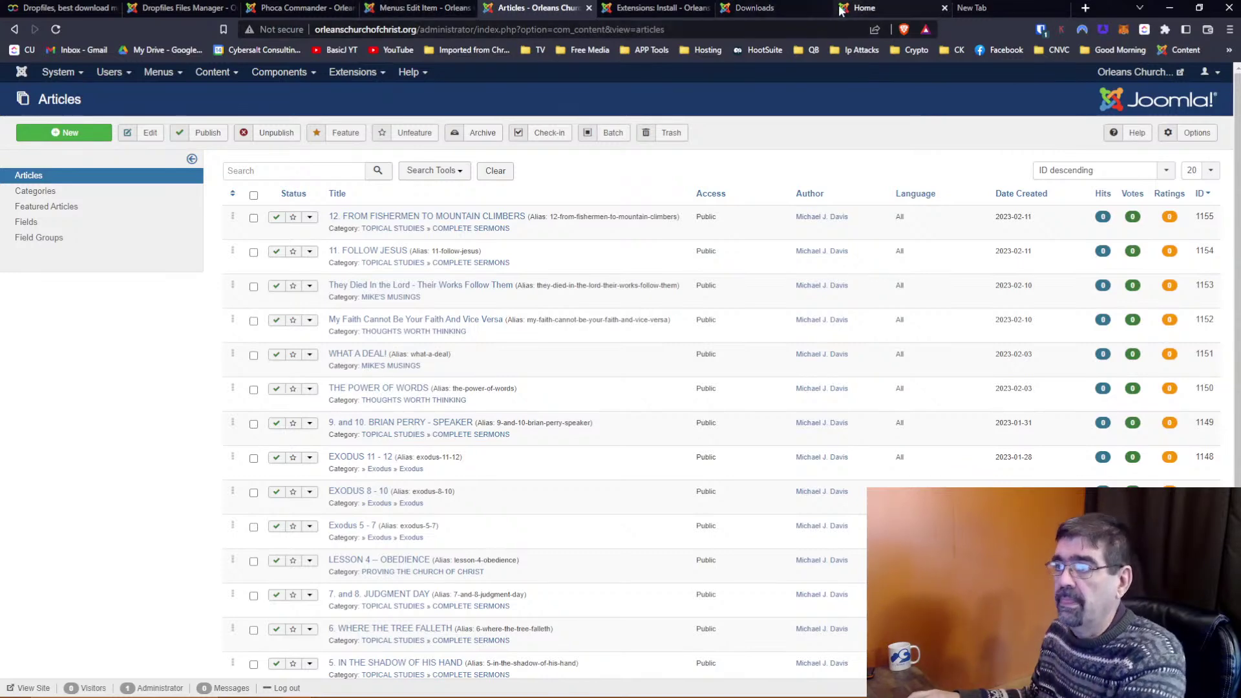
Reload the public Downloads page and reopen Downloads from the site menu
{"action": "left_click", "coordinate": [779, 7]}
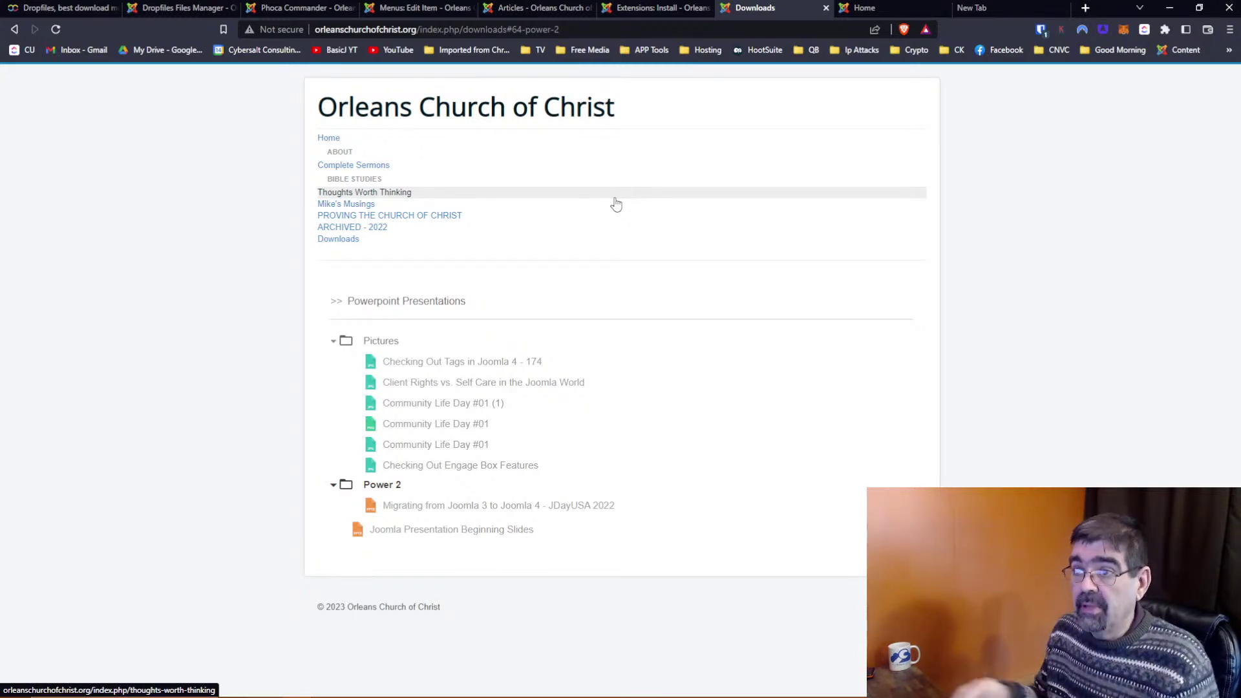
{"action": "left_click", "coordinate": [55, 30]}
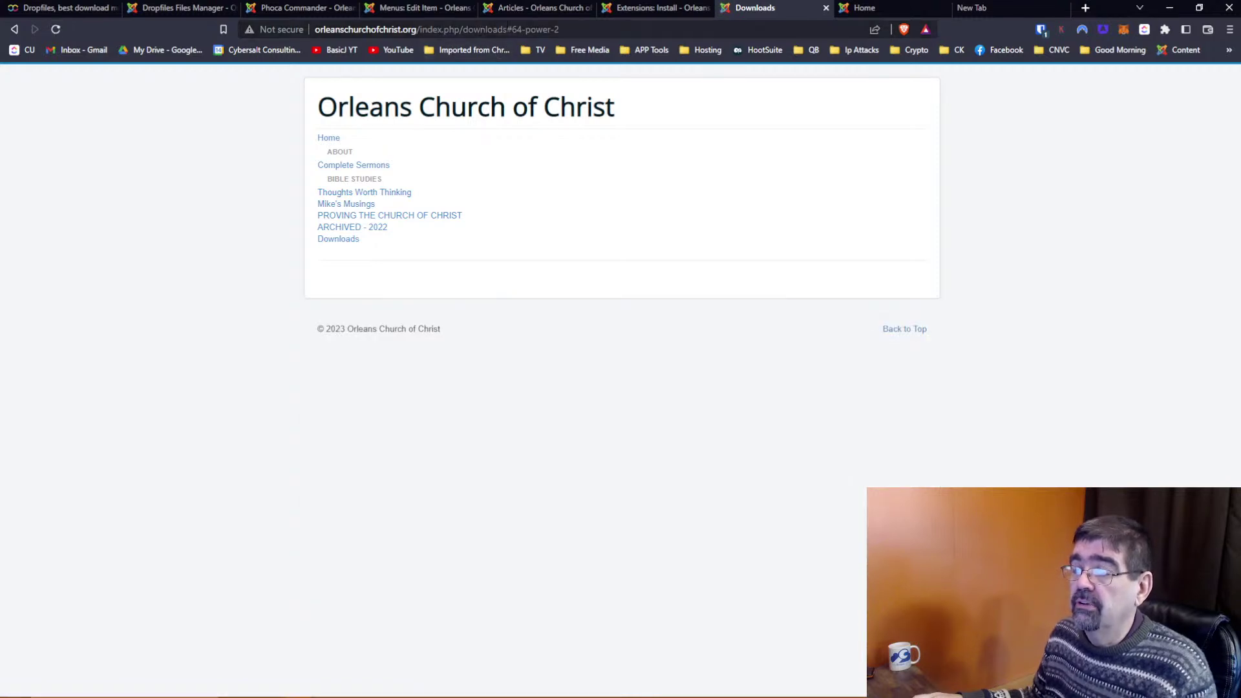
{"action": "left_click", "coordinate": [572, 29]}
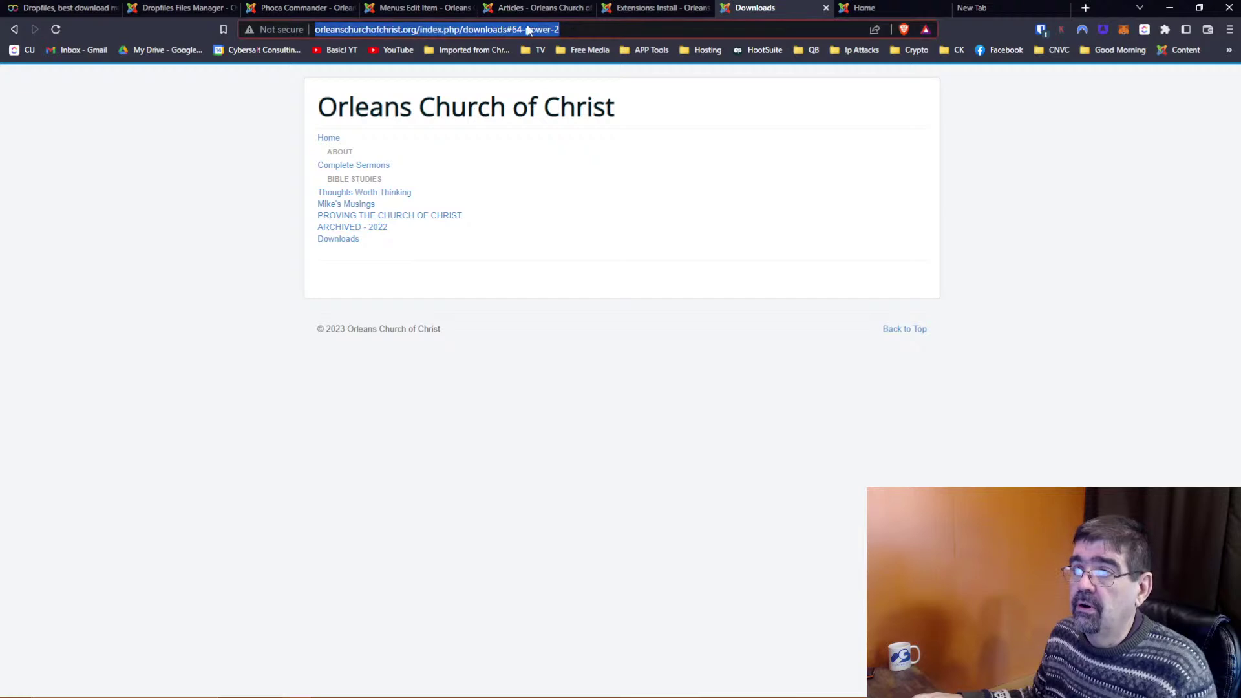
{"action": "left_click", "coordinate": [349, 248]}
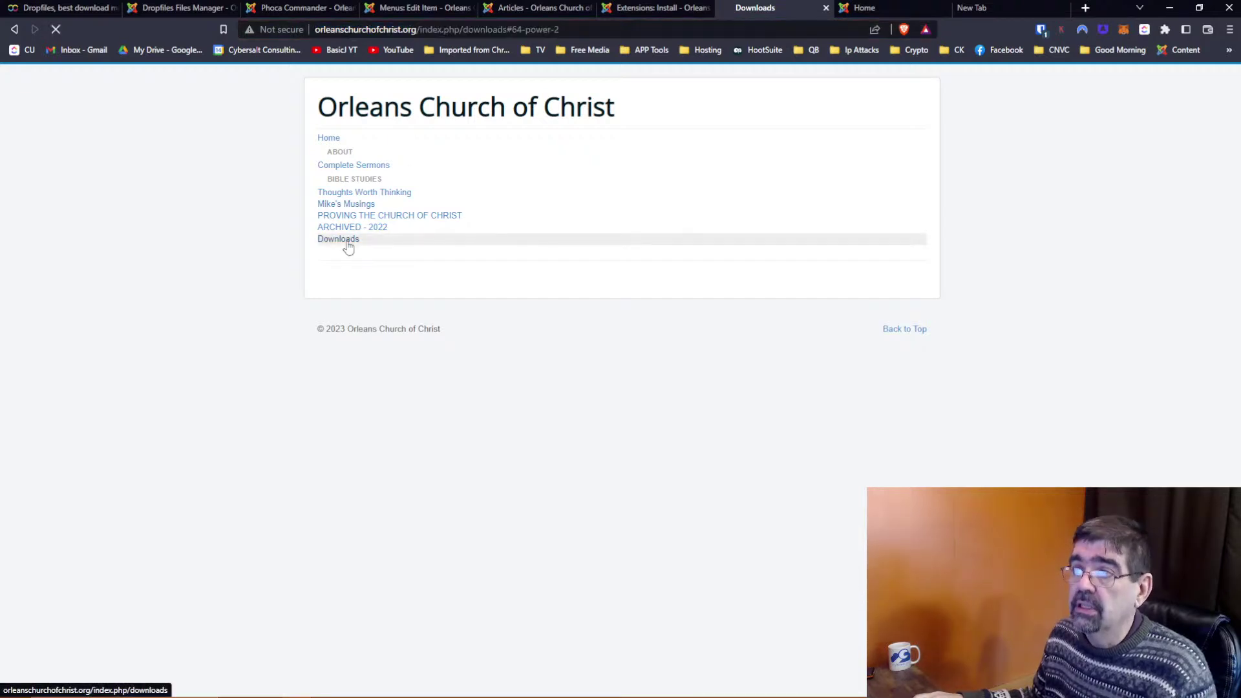
{"action": "left_click", "coordinate": [348, 247]}
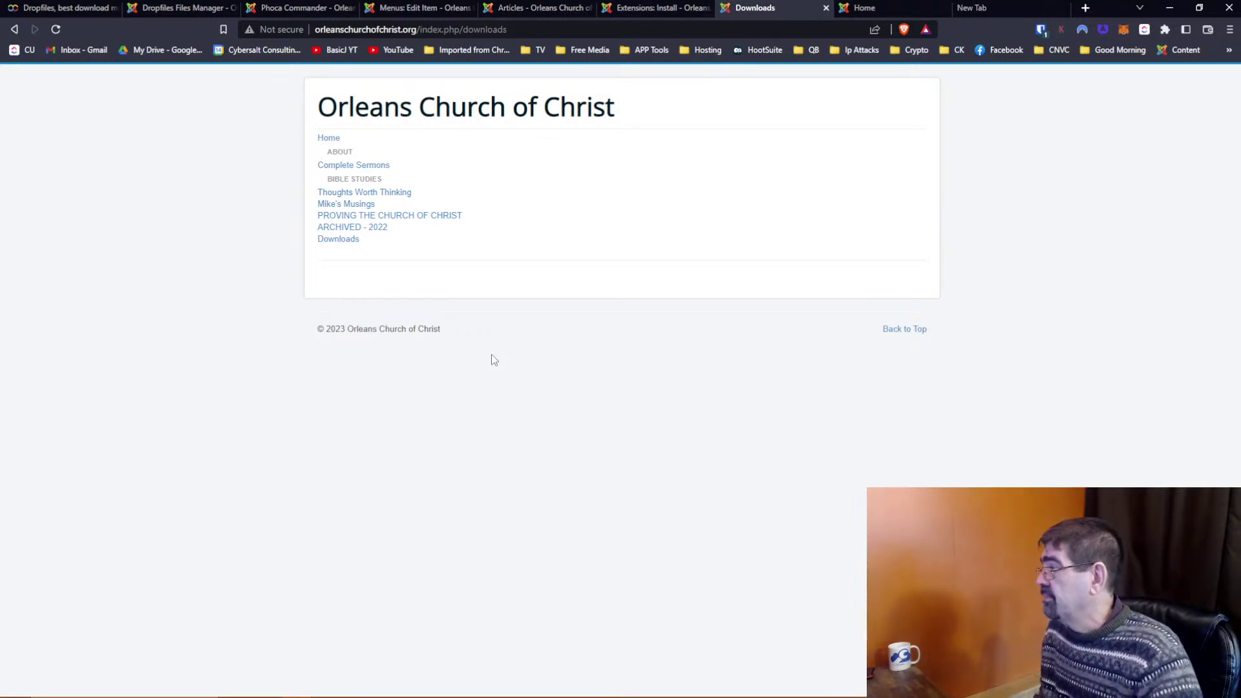
From the Dropfiles Files Manager, reach the Configuration's Cloud Connection > Google Drive settings
{"action": "left_click", "coordinate": [167, 8]}
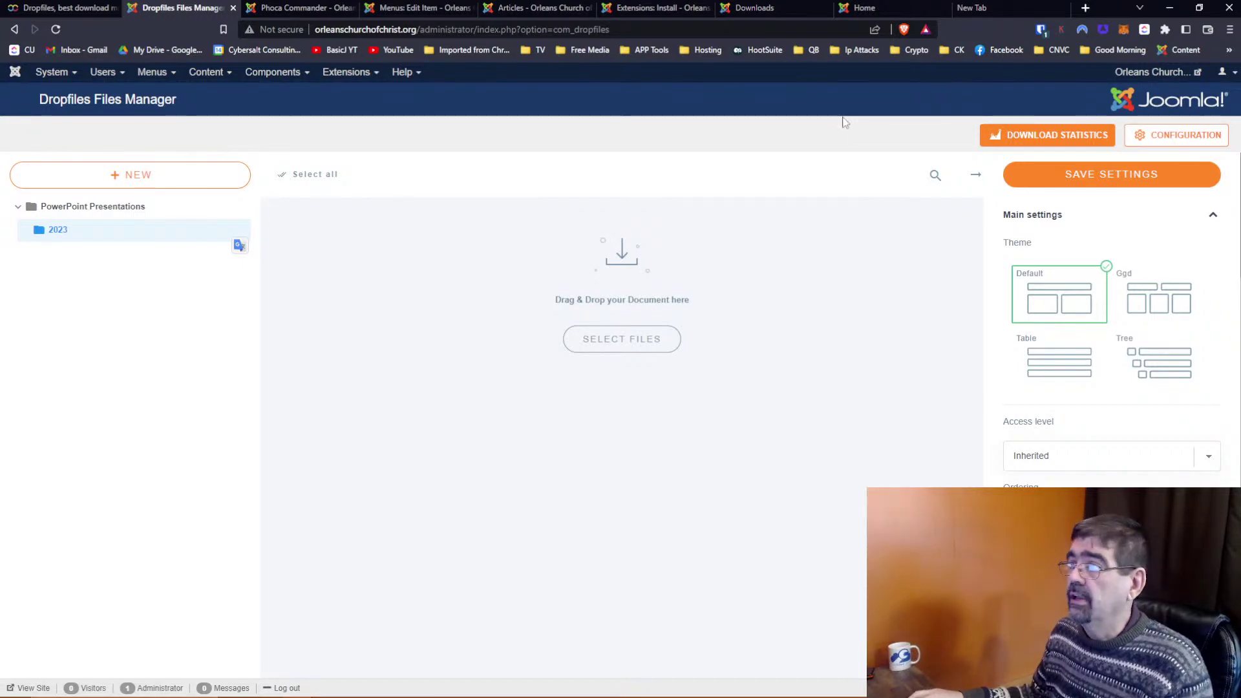
{"action": "left_click", "coordinate": [1171, 134]}
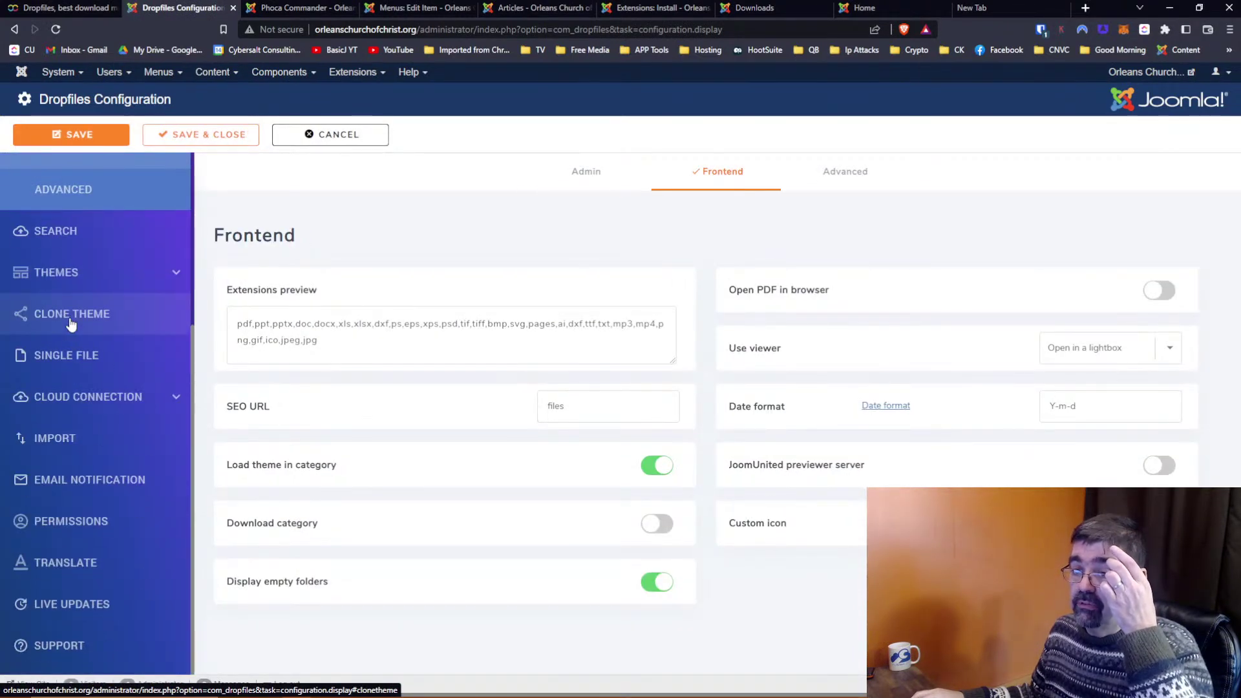
{"action": "left_click", "coordinate": [100, 395]}
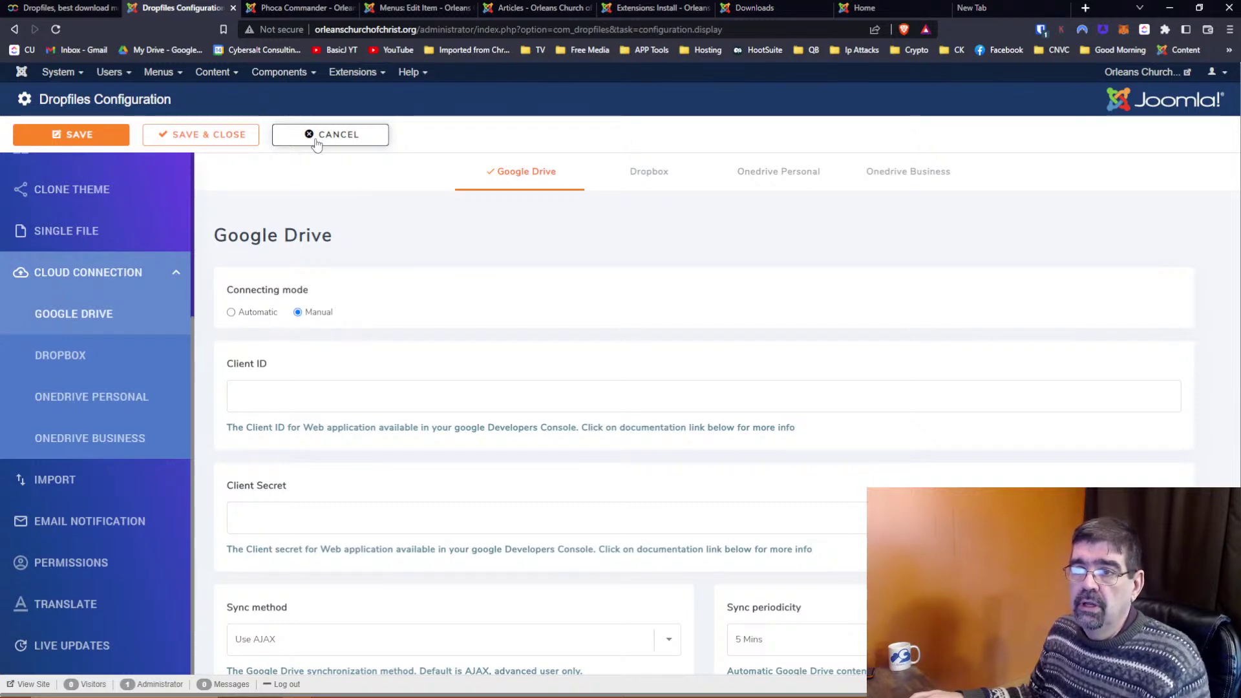
Save and close the configuration, upload FQJYG_qWUAg6YW4.jpg into category 2023, and open its settings
{"action": "left_click", "coordinate": [205, 141]}
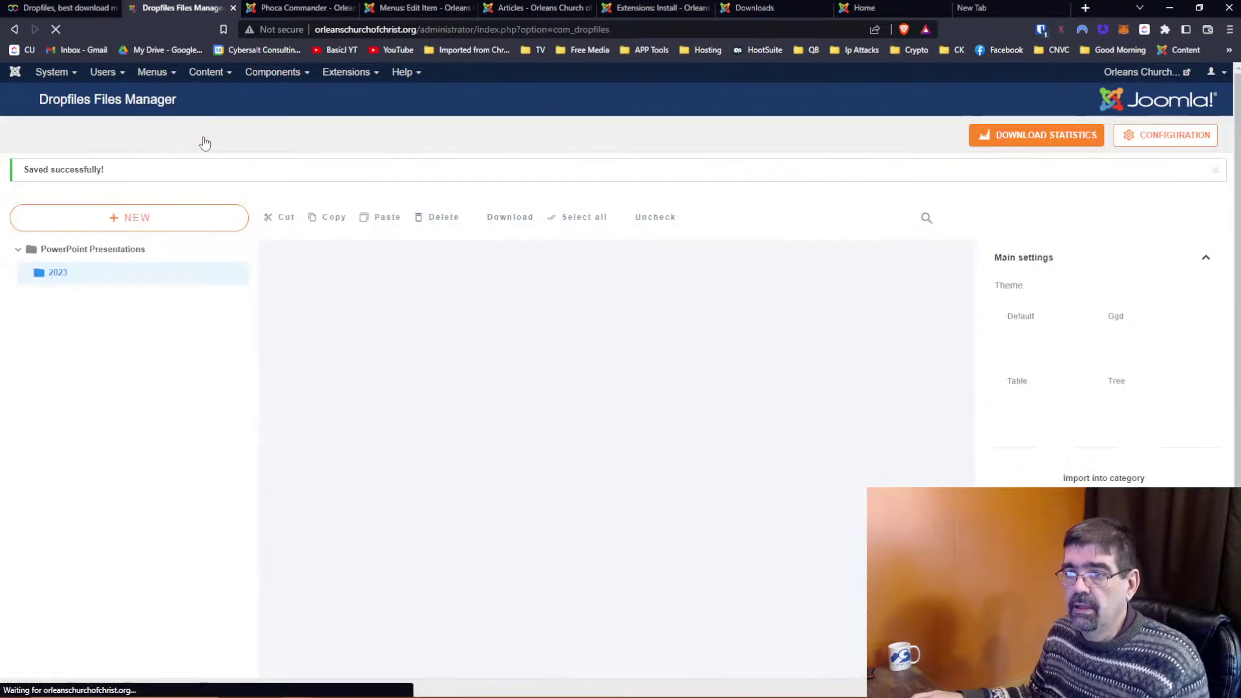
{"action": "left_click", "coordinate": [71, 274]}
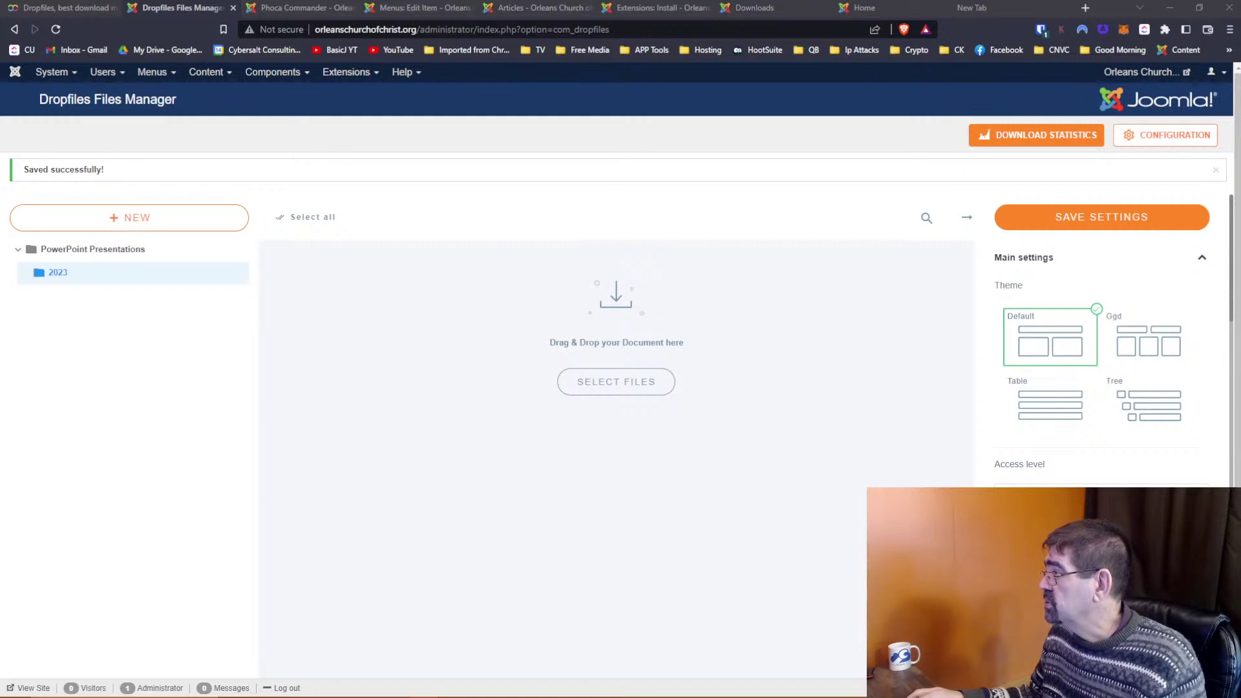
{"action": "left_click_drag", "start_coordinate": [1233, 303], "coordinate": [670, 389]}
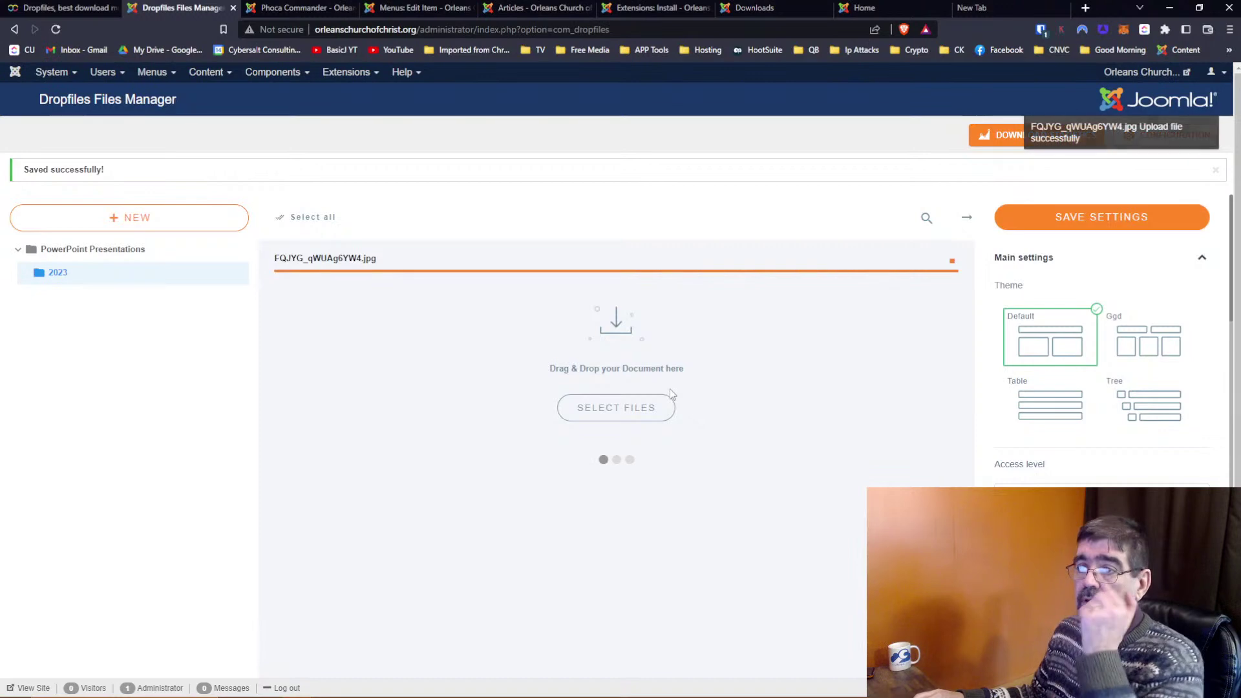
{"action": "left_click", "coordinate": [416, 308]}
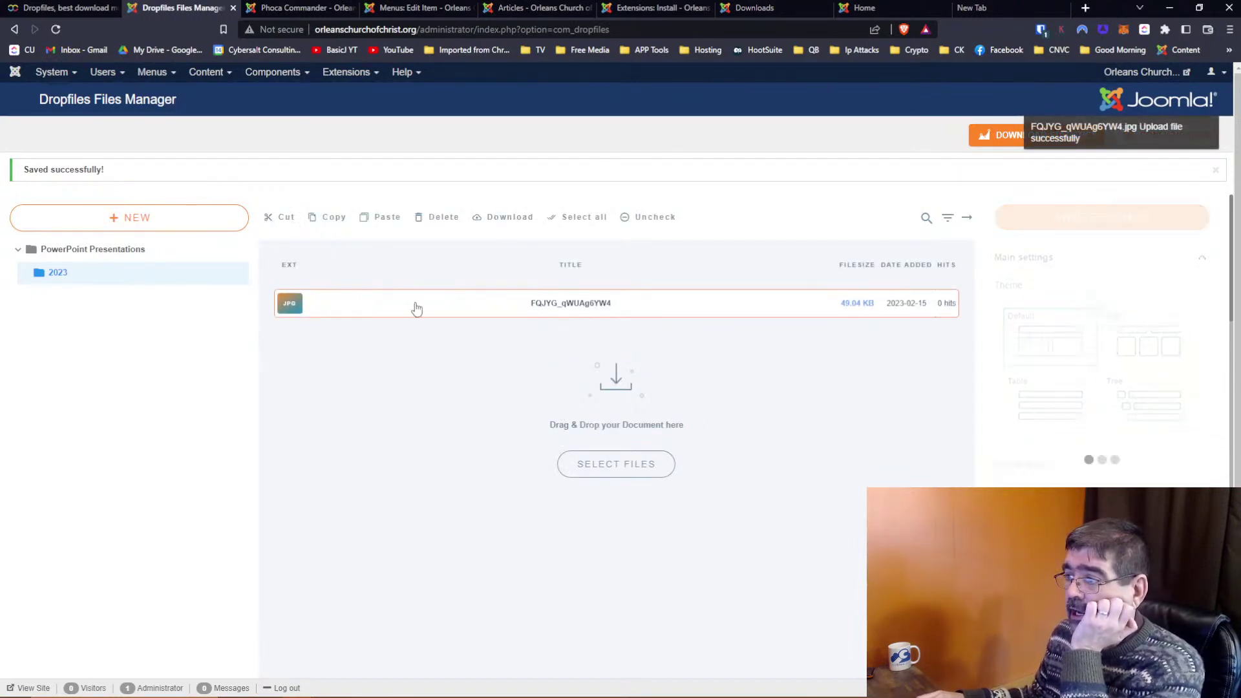
{"action": "scroll", "coordinate": [1051, 261], "scroll_direction": "down", "scroll_amount": 5}
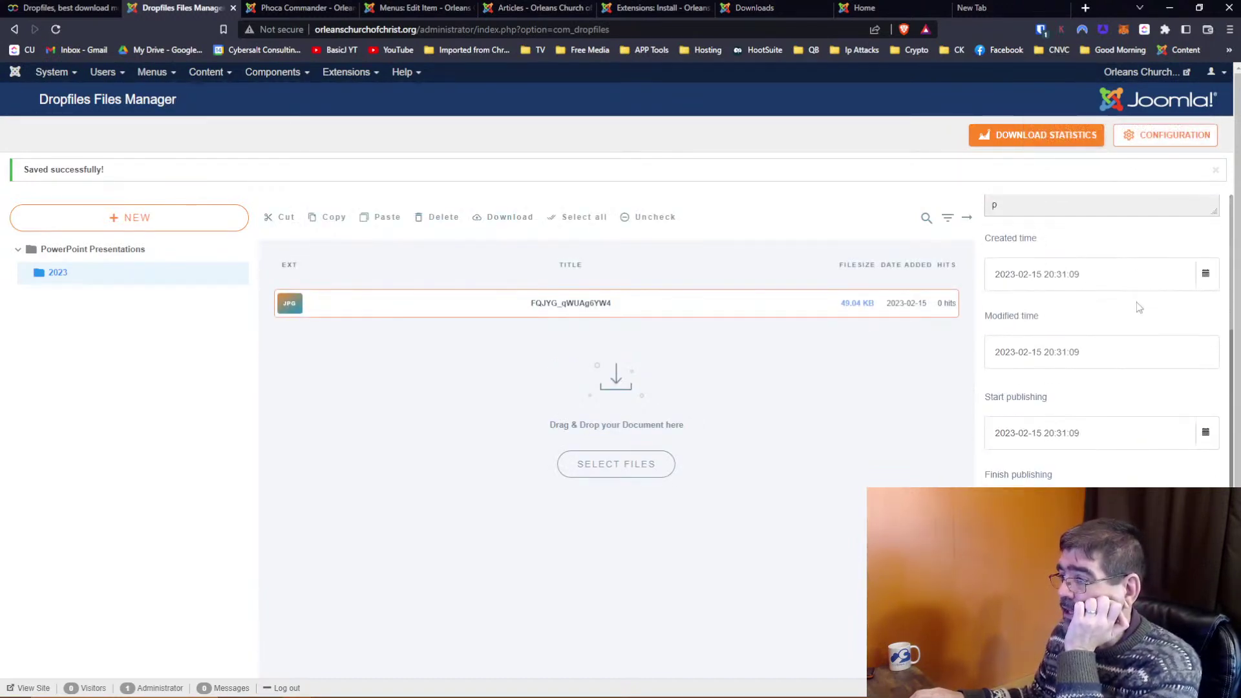